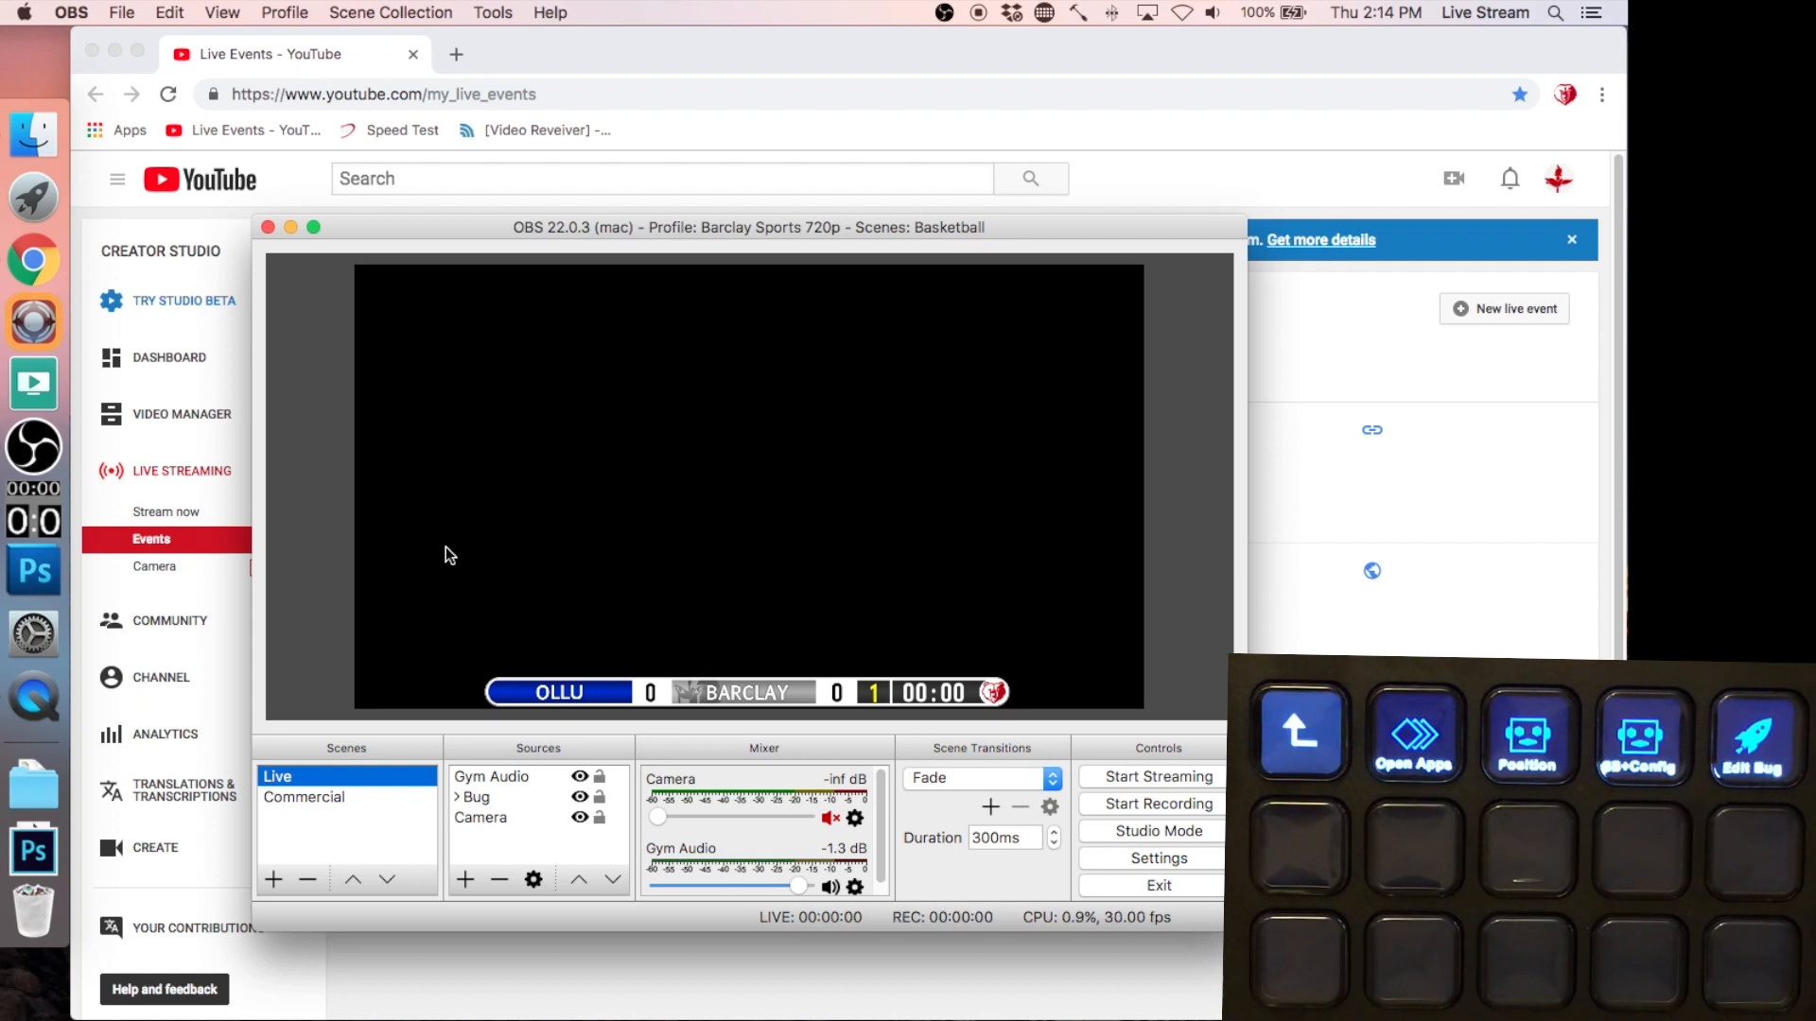
- Bring the Scoreboard+ window to the front, then switch to the YouTube live events page in Chrome
click(33, 498)
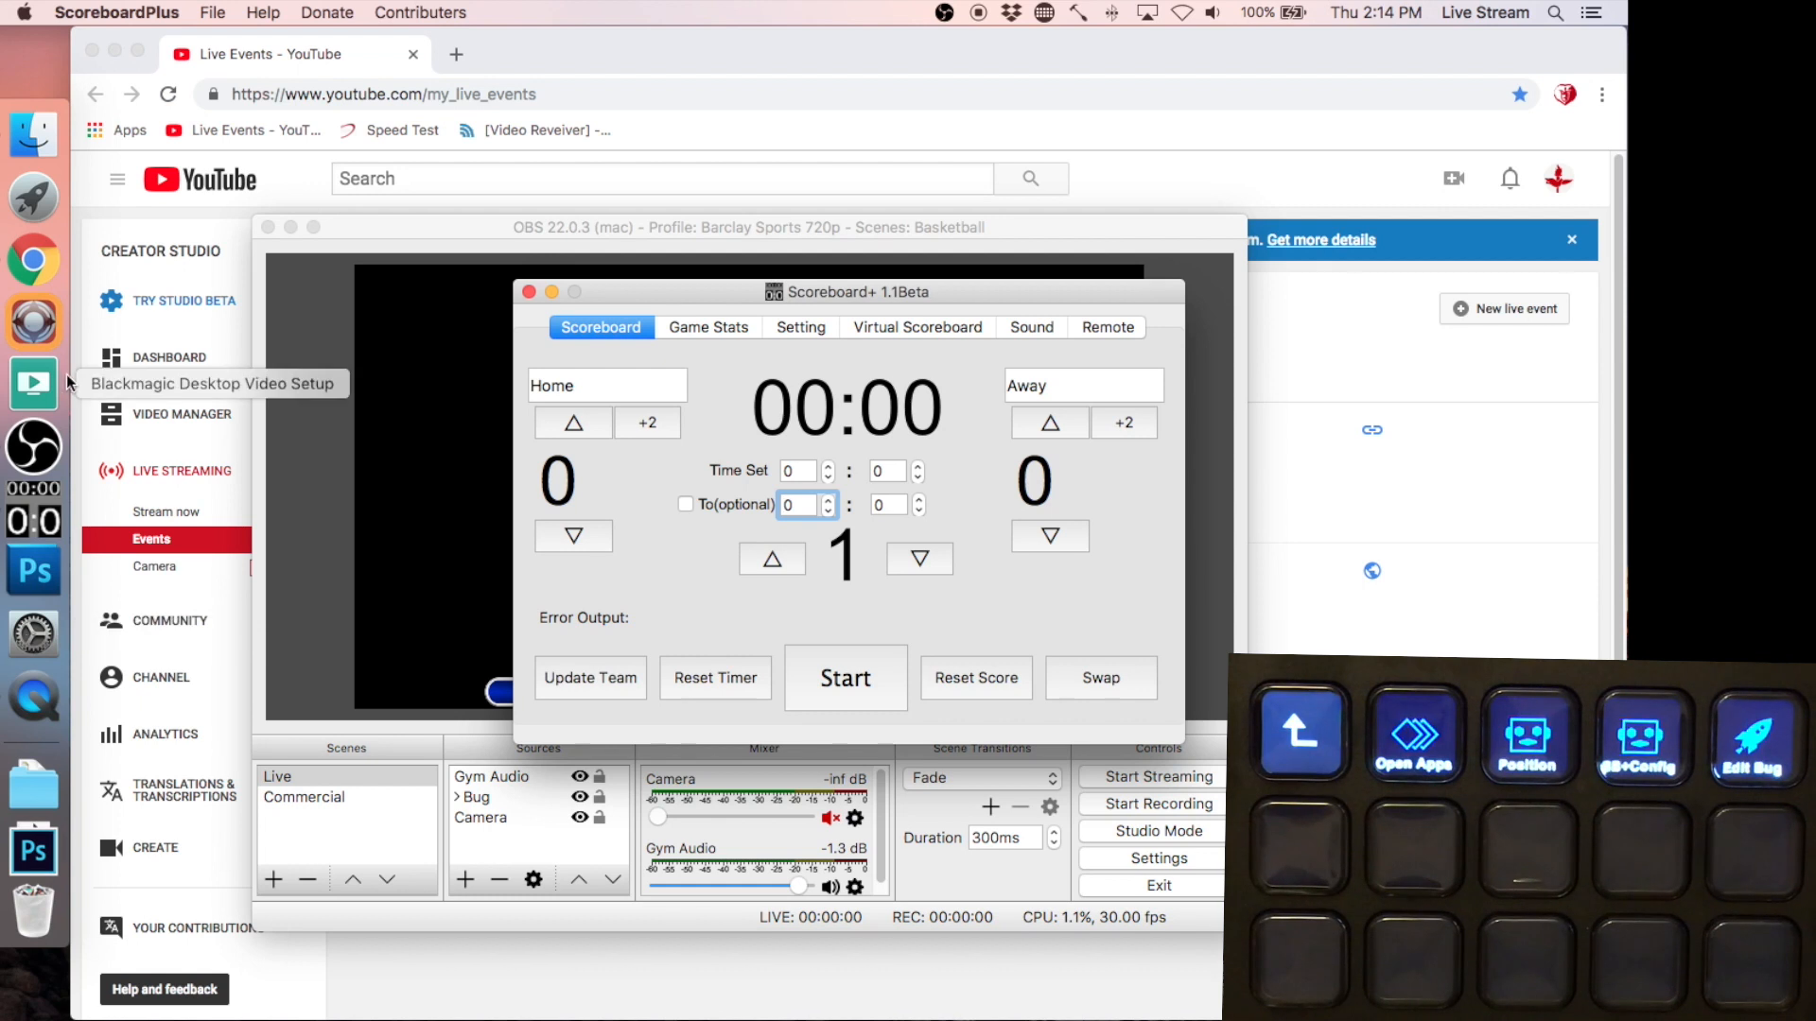
click(34, 260)
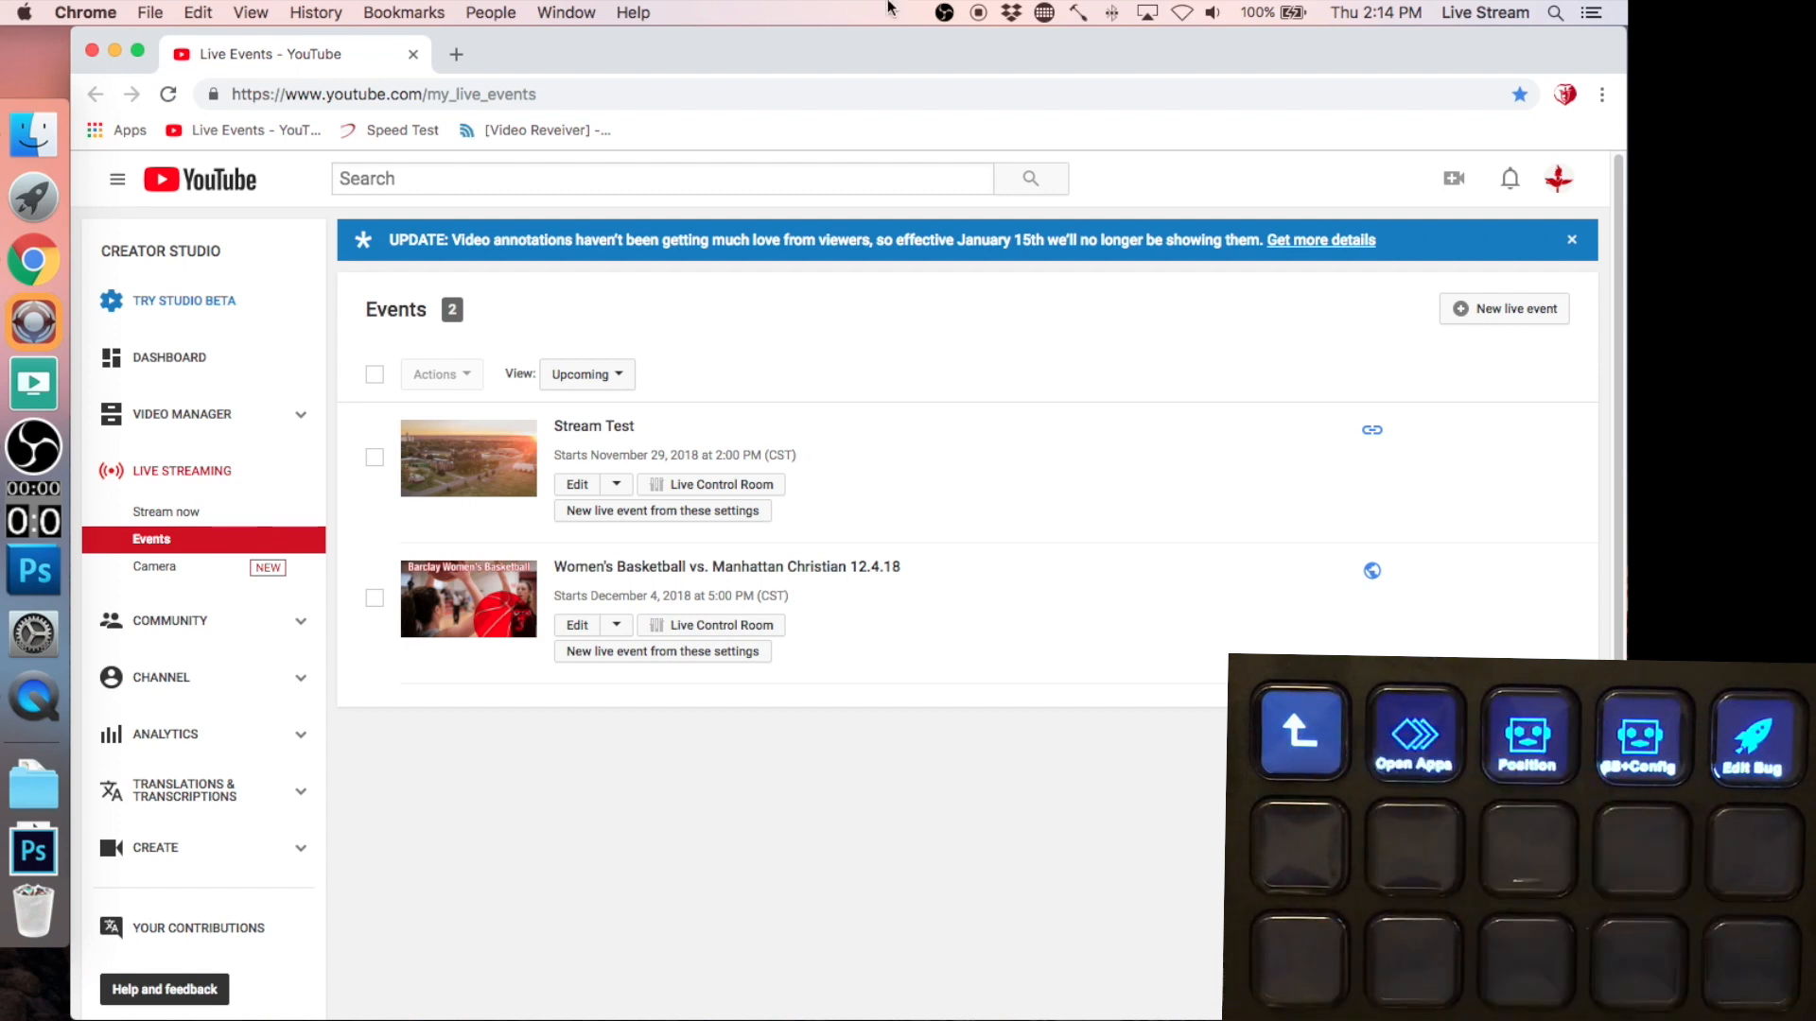
- Switch to the Stream Deck configuration and inspect the Open Apps multi action's contents and the Position key's hotkey
click(1044, 12)
click(1069, 38)
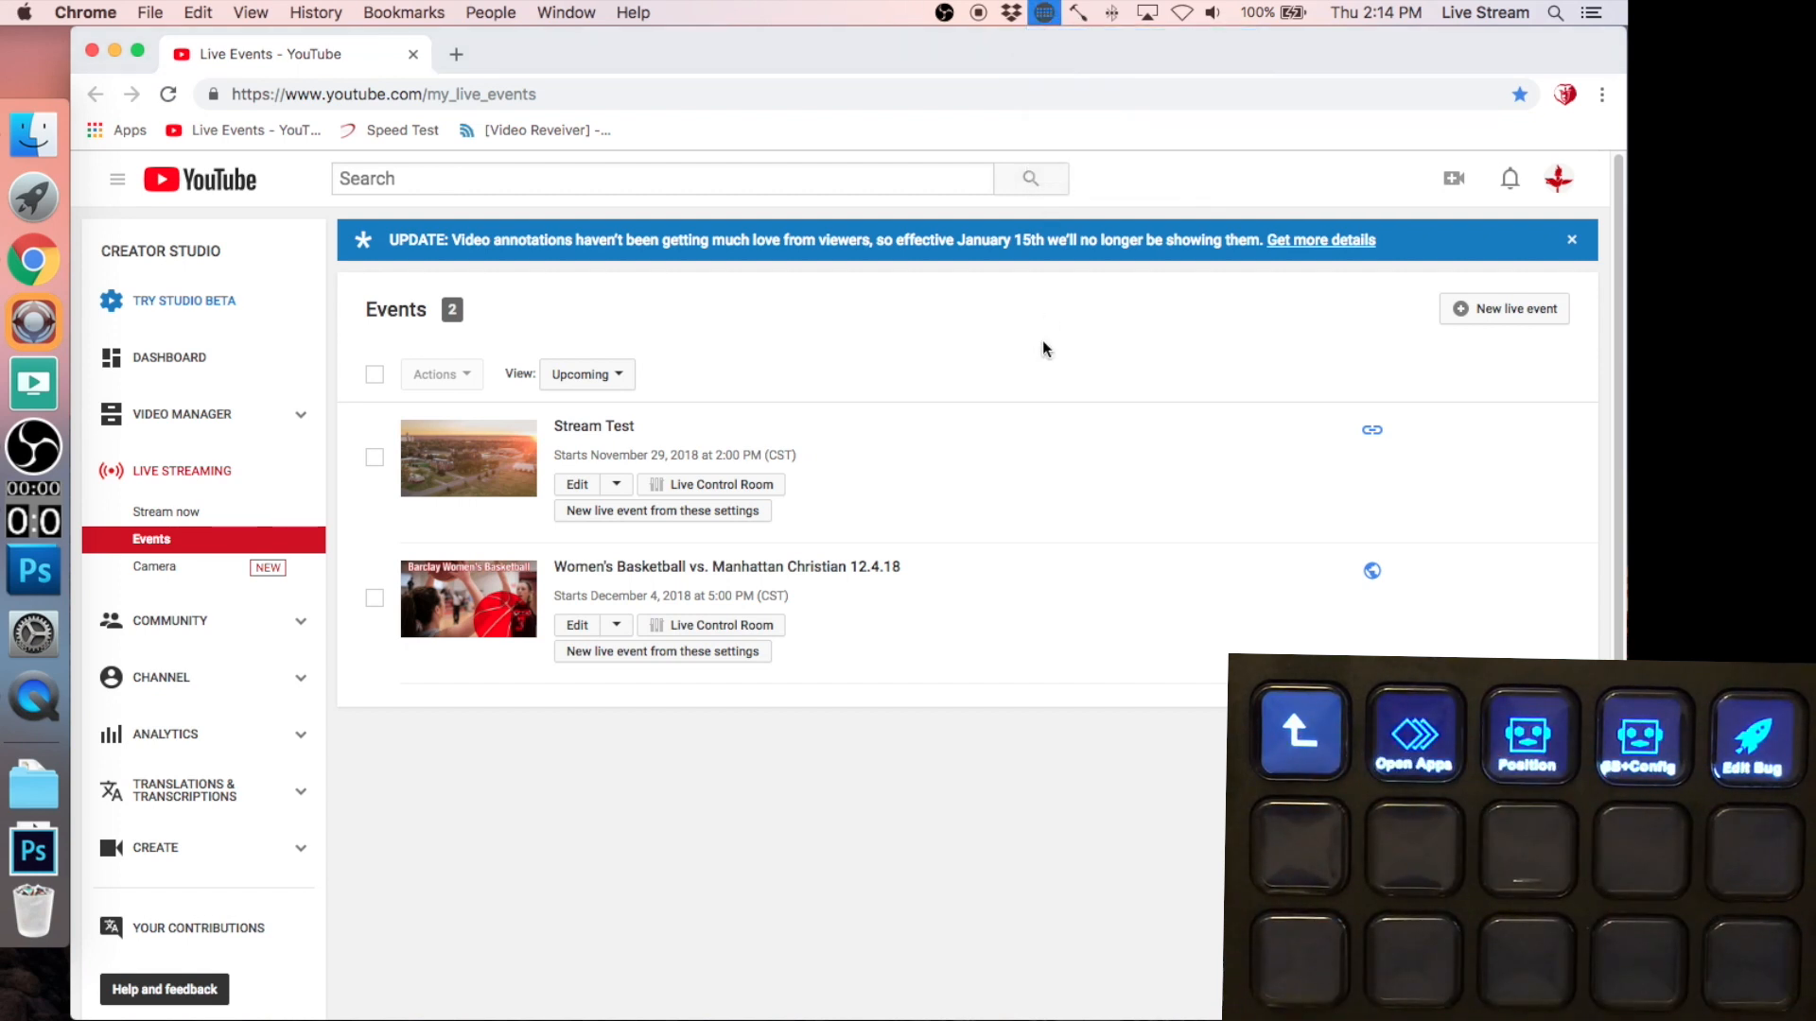
click(583, 316)
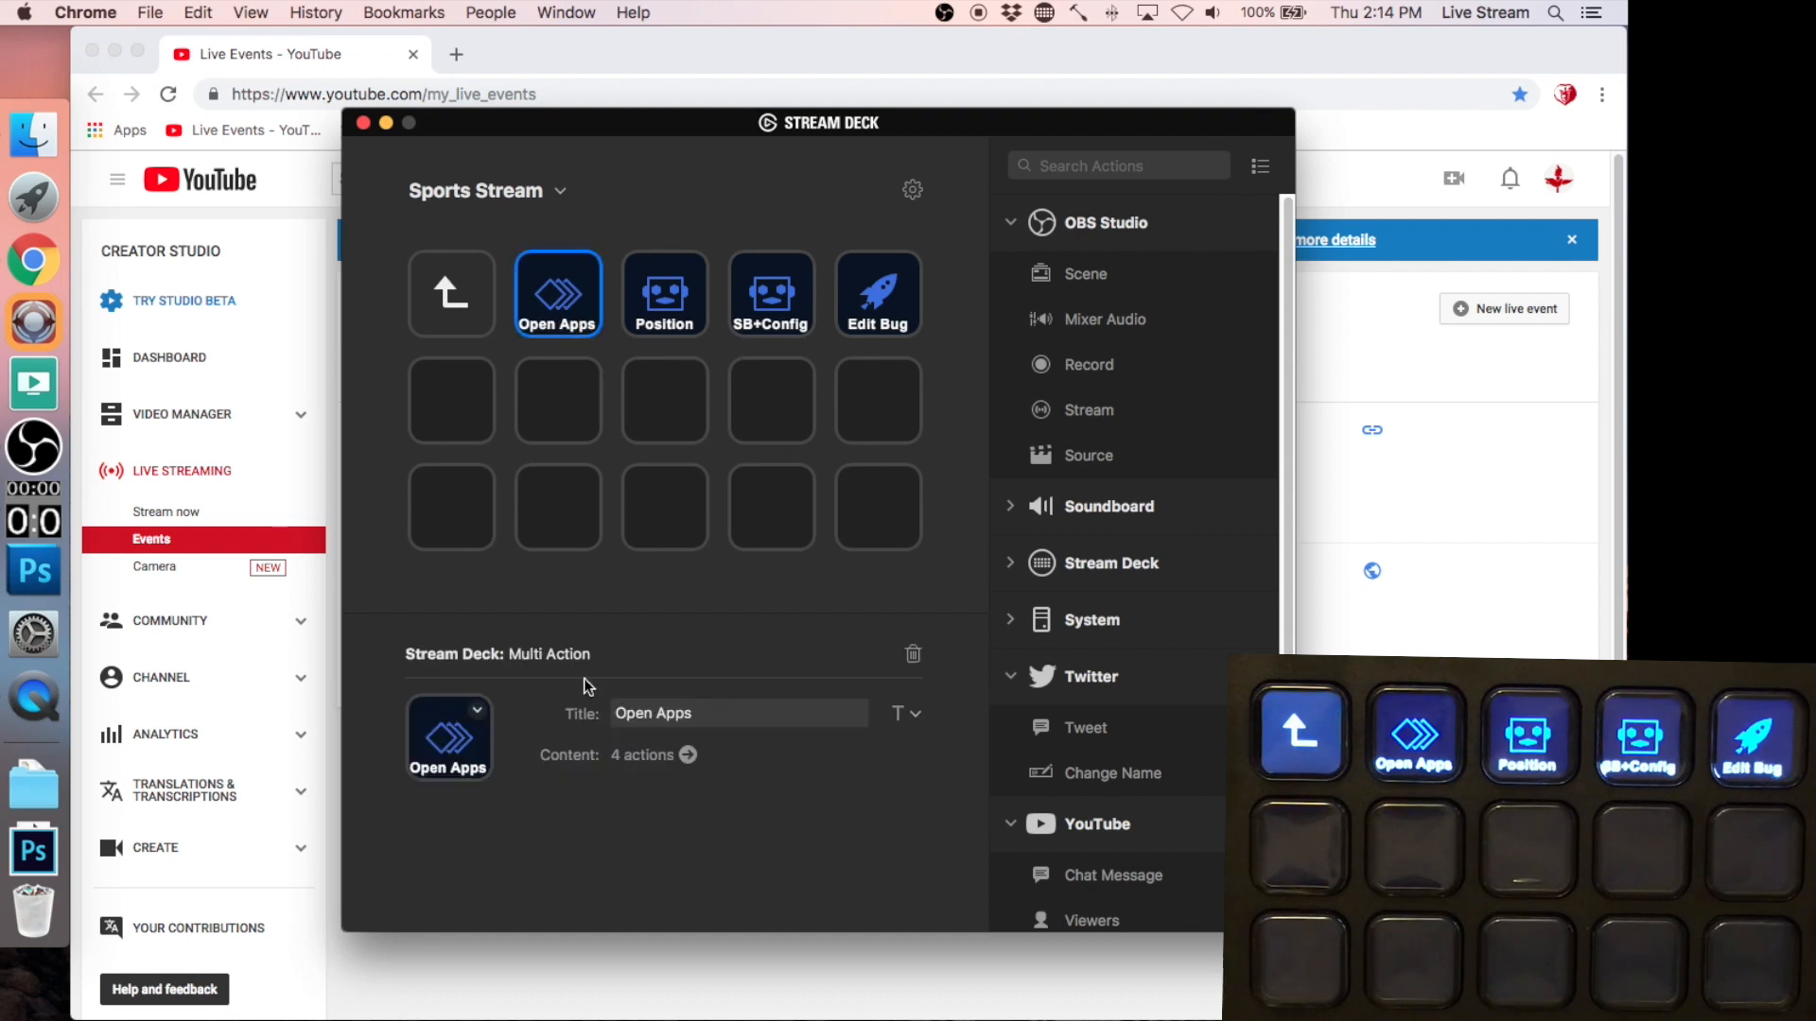
click(689, 754)
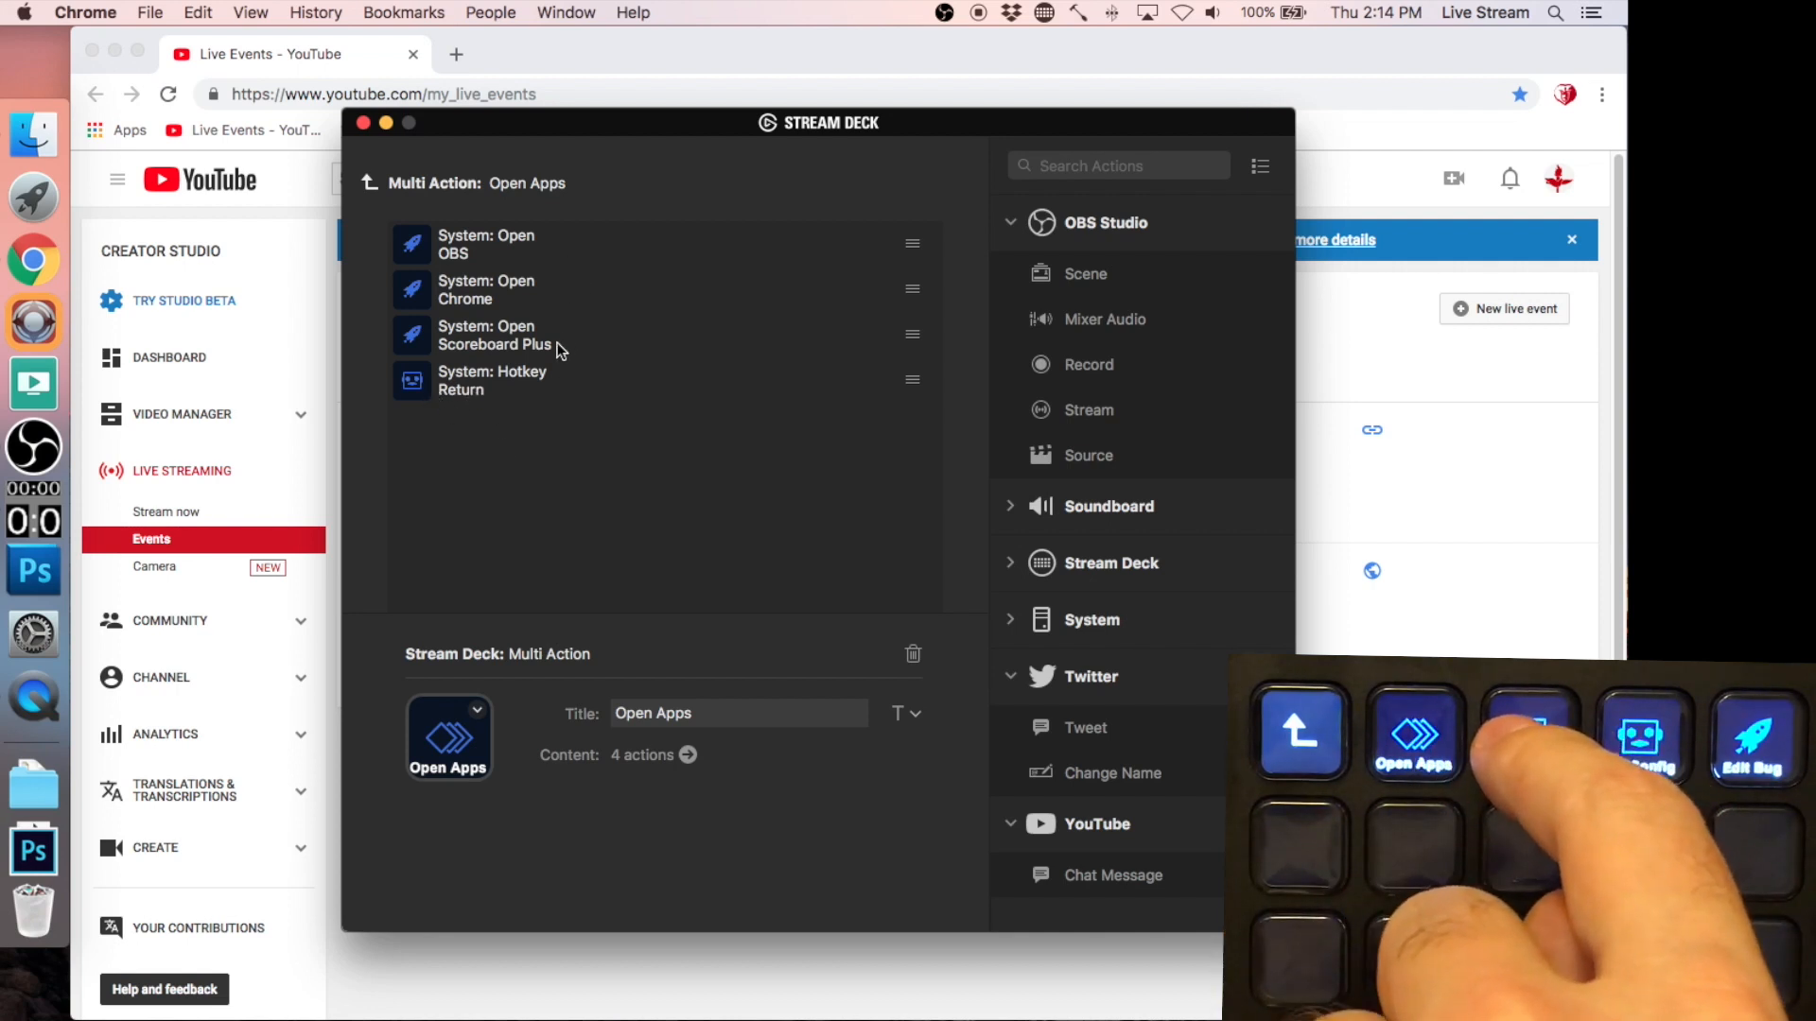
click(369, 183)
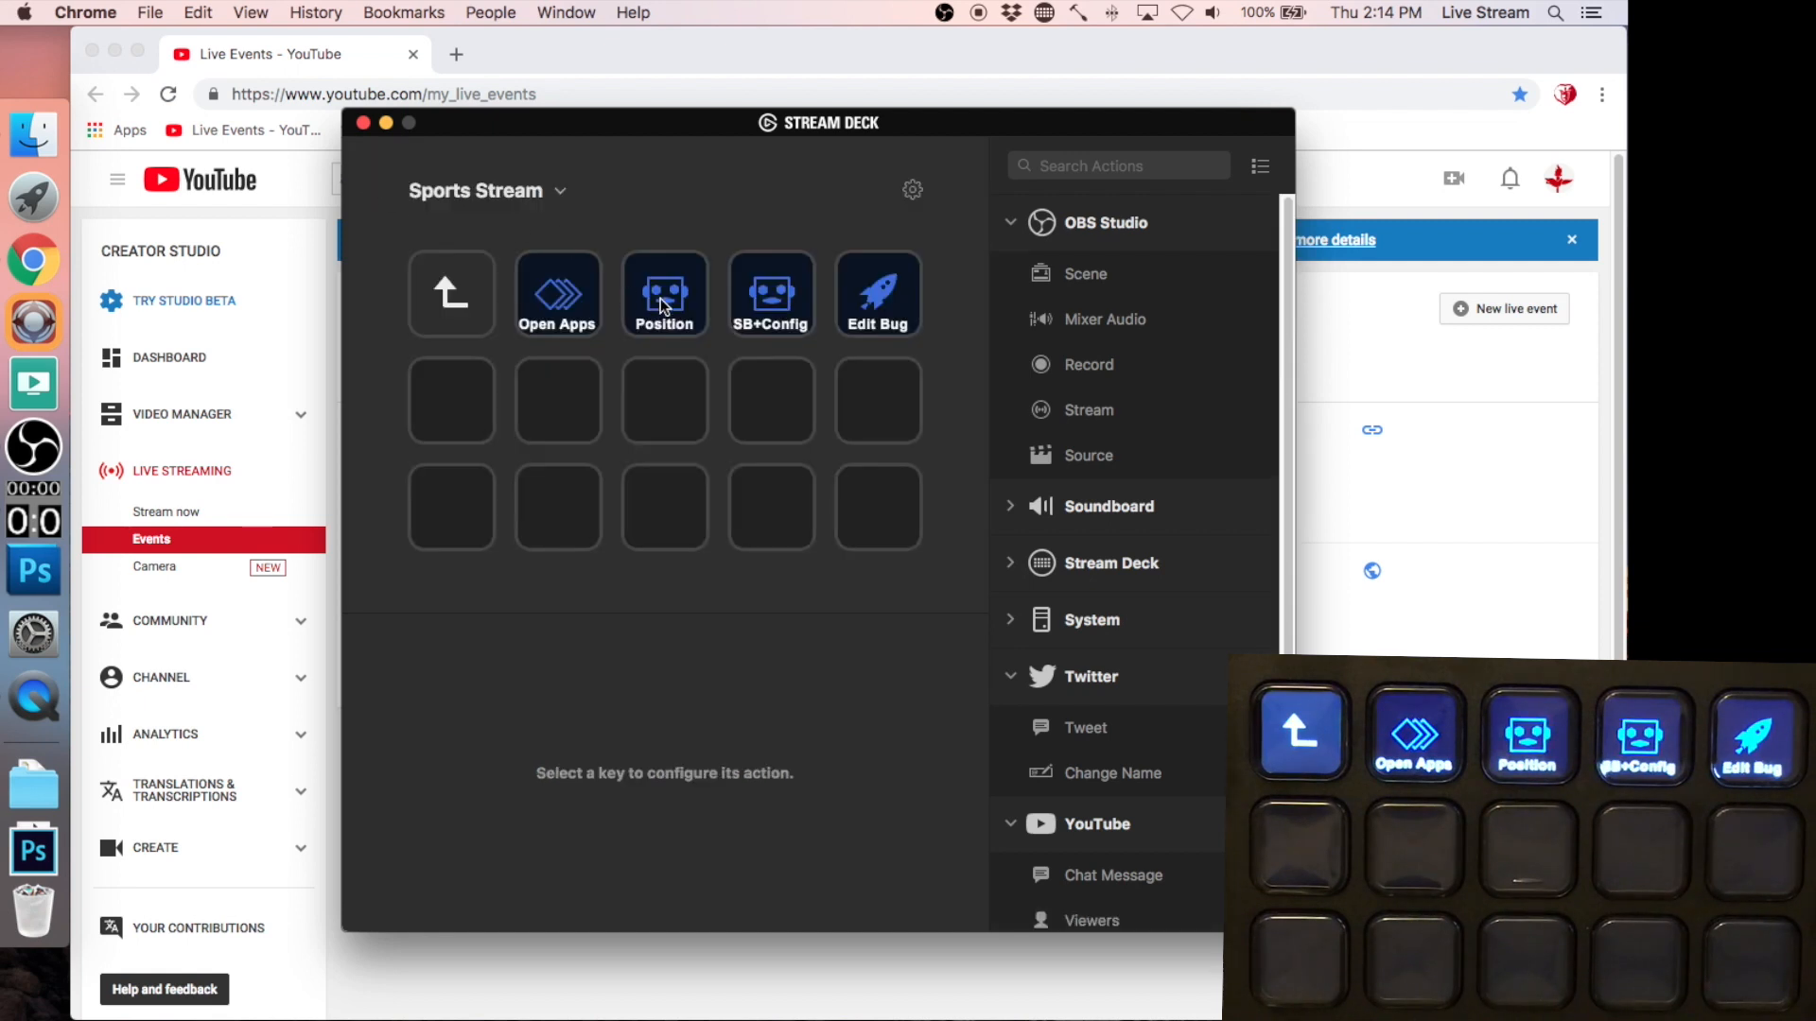
click(658, 298)
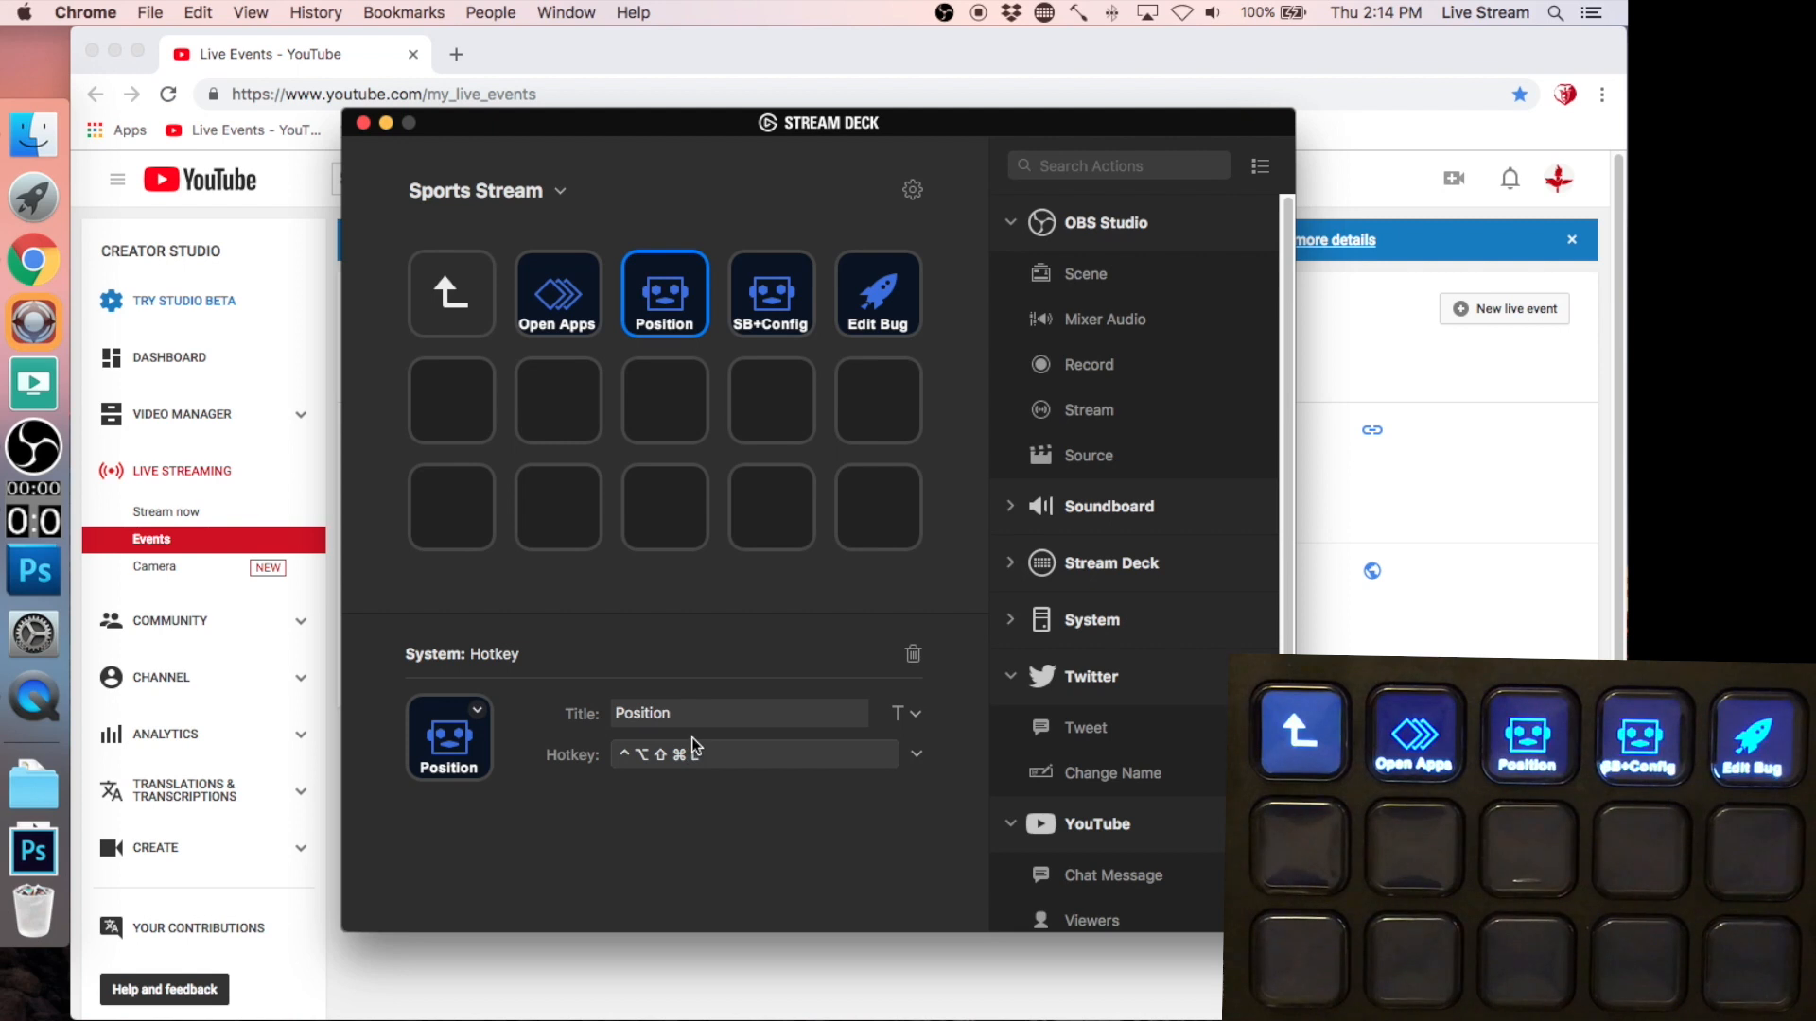
- View the Hammerspoon console, close it, and look over Hammerspoon's available commands
click(1078, 15)
click(1099, 31)
click(1078, 12)
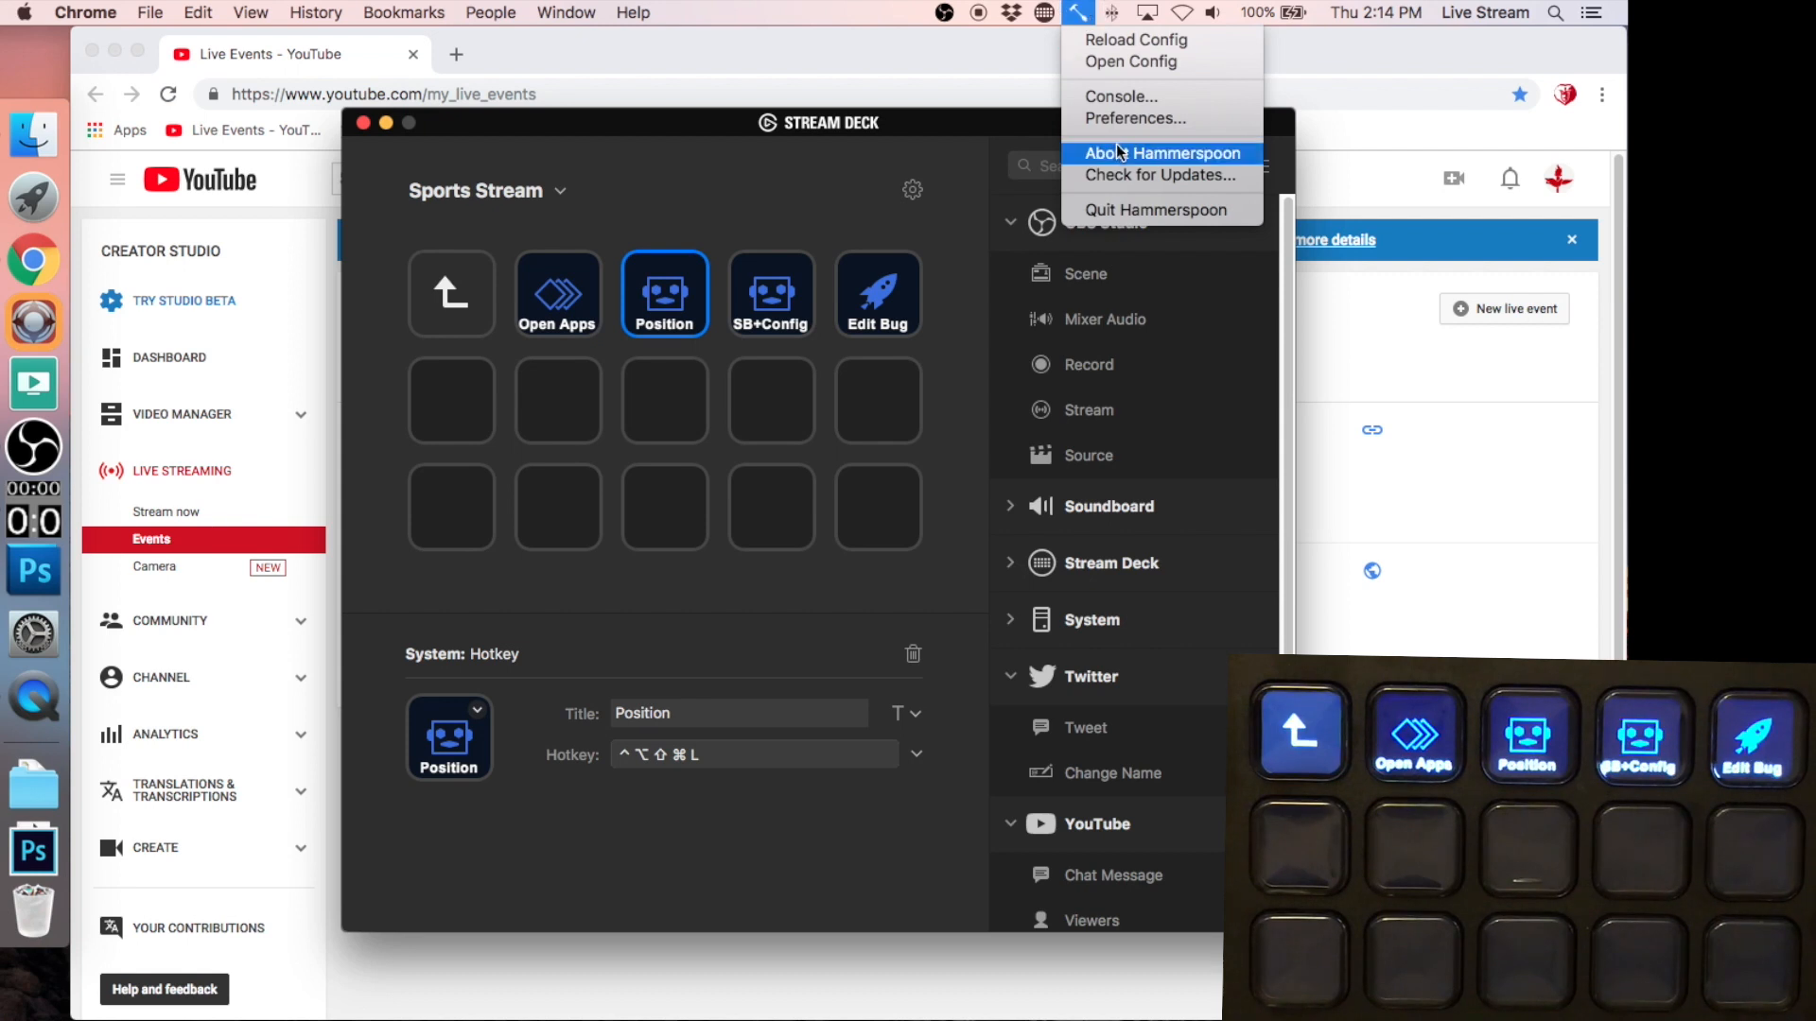
click(1121, 96)
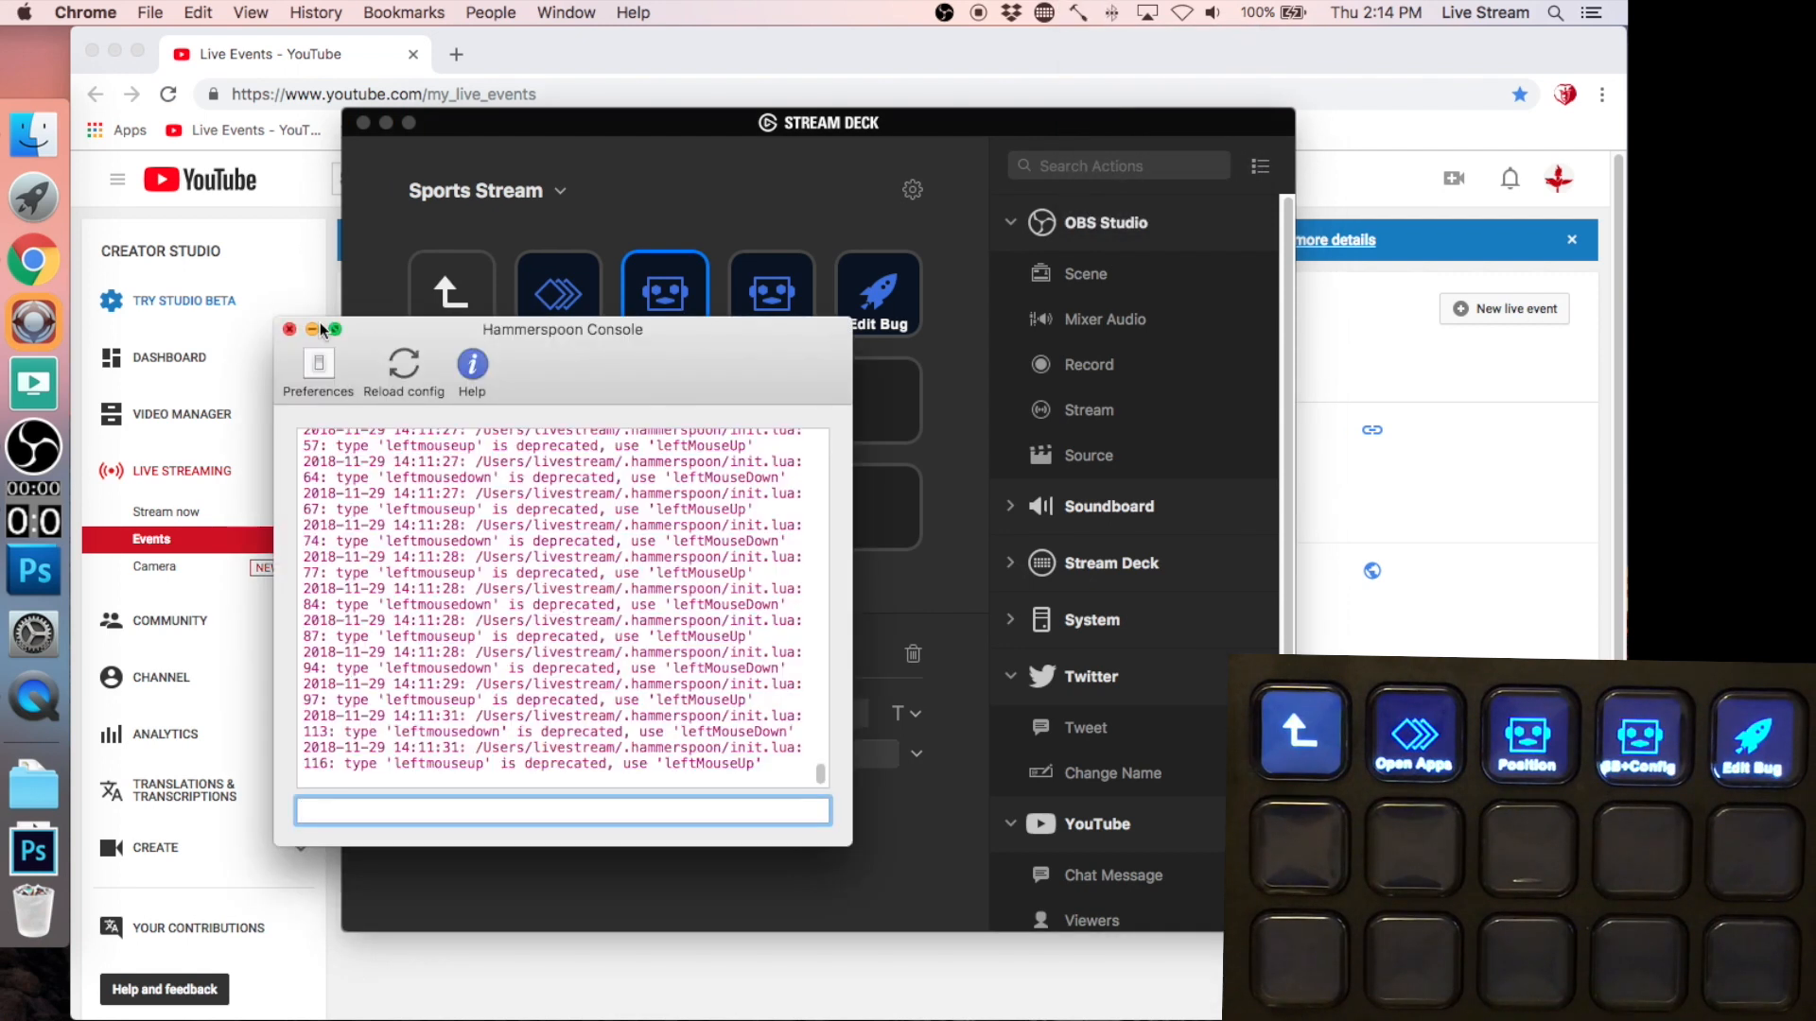
click(289, 329)
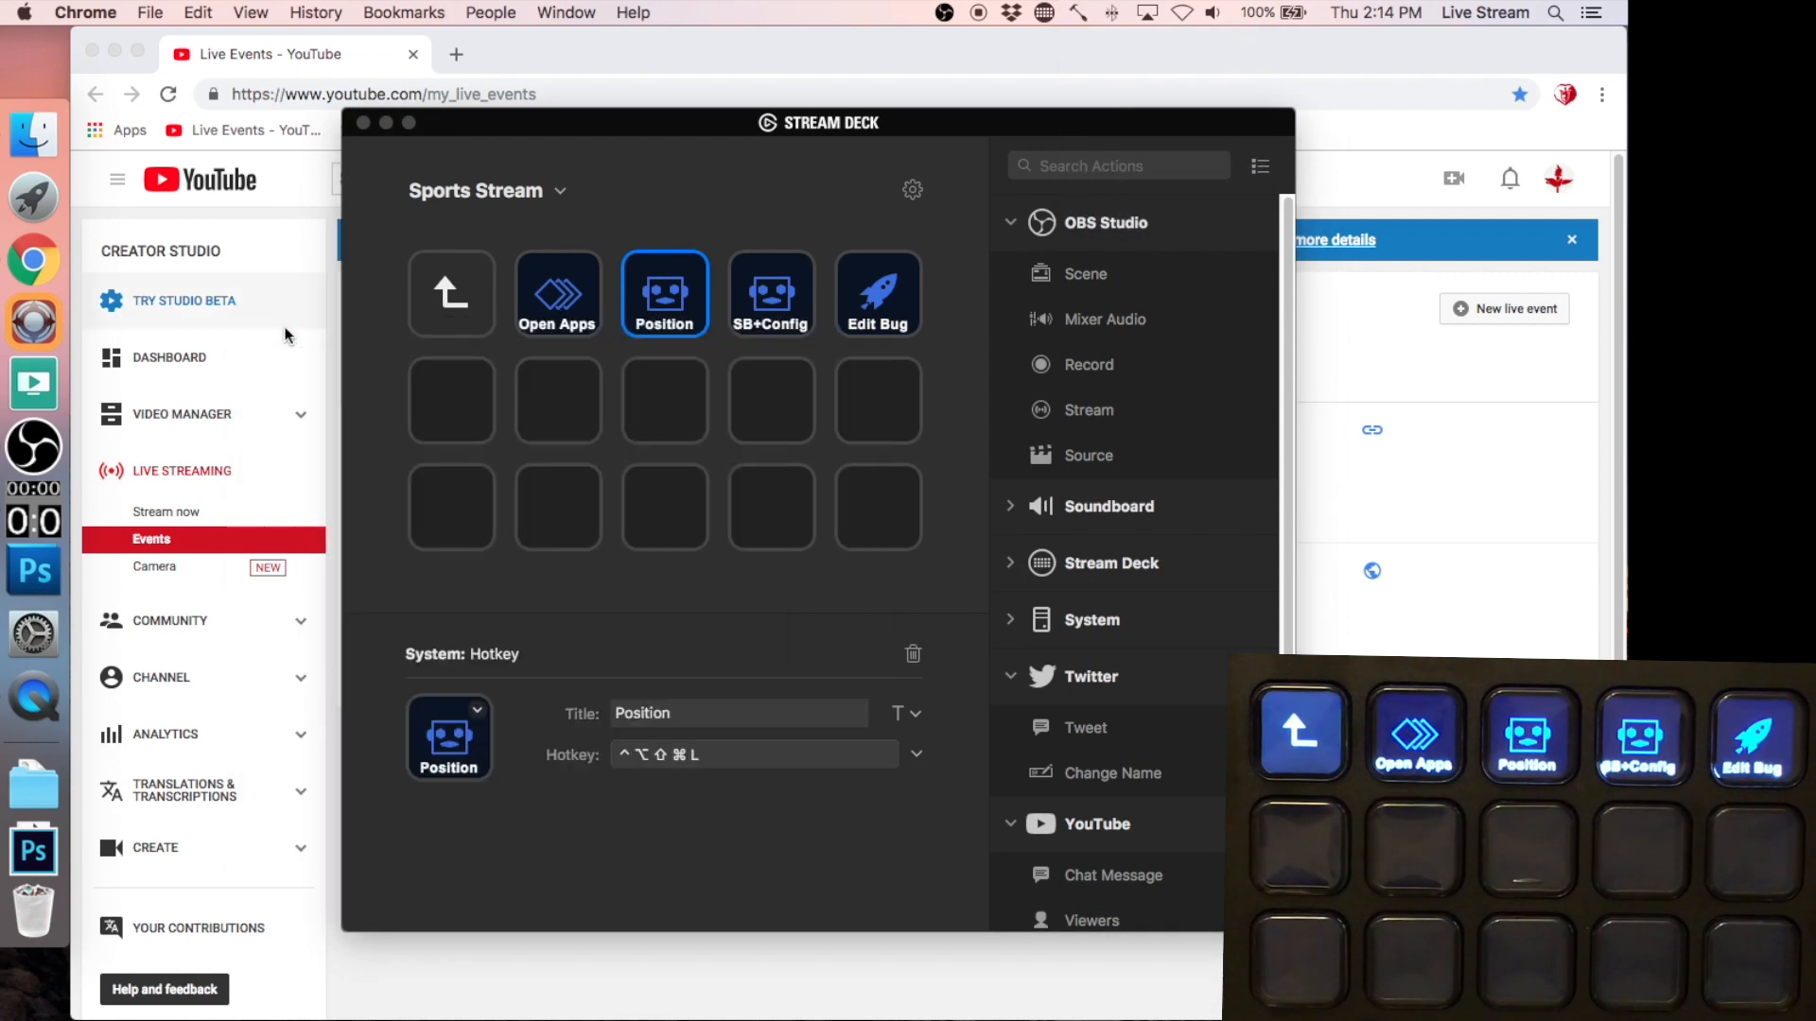
click(1078, 12)
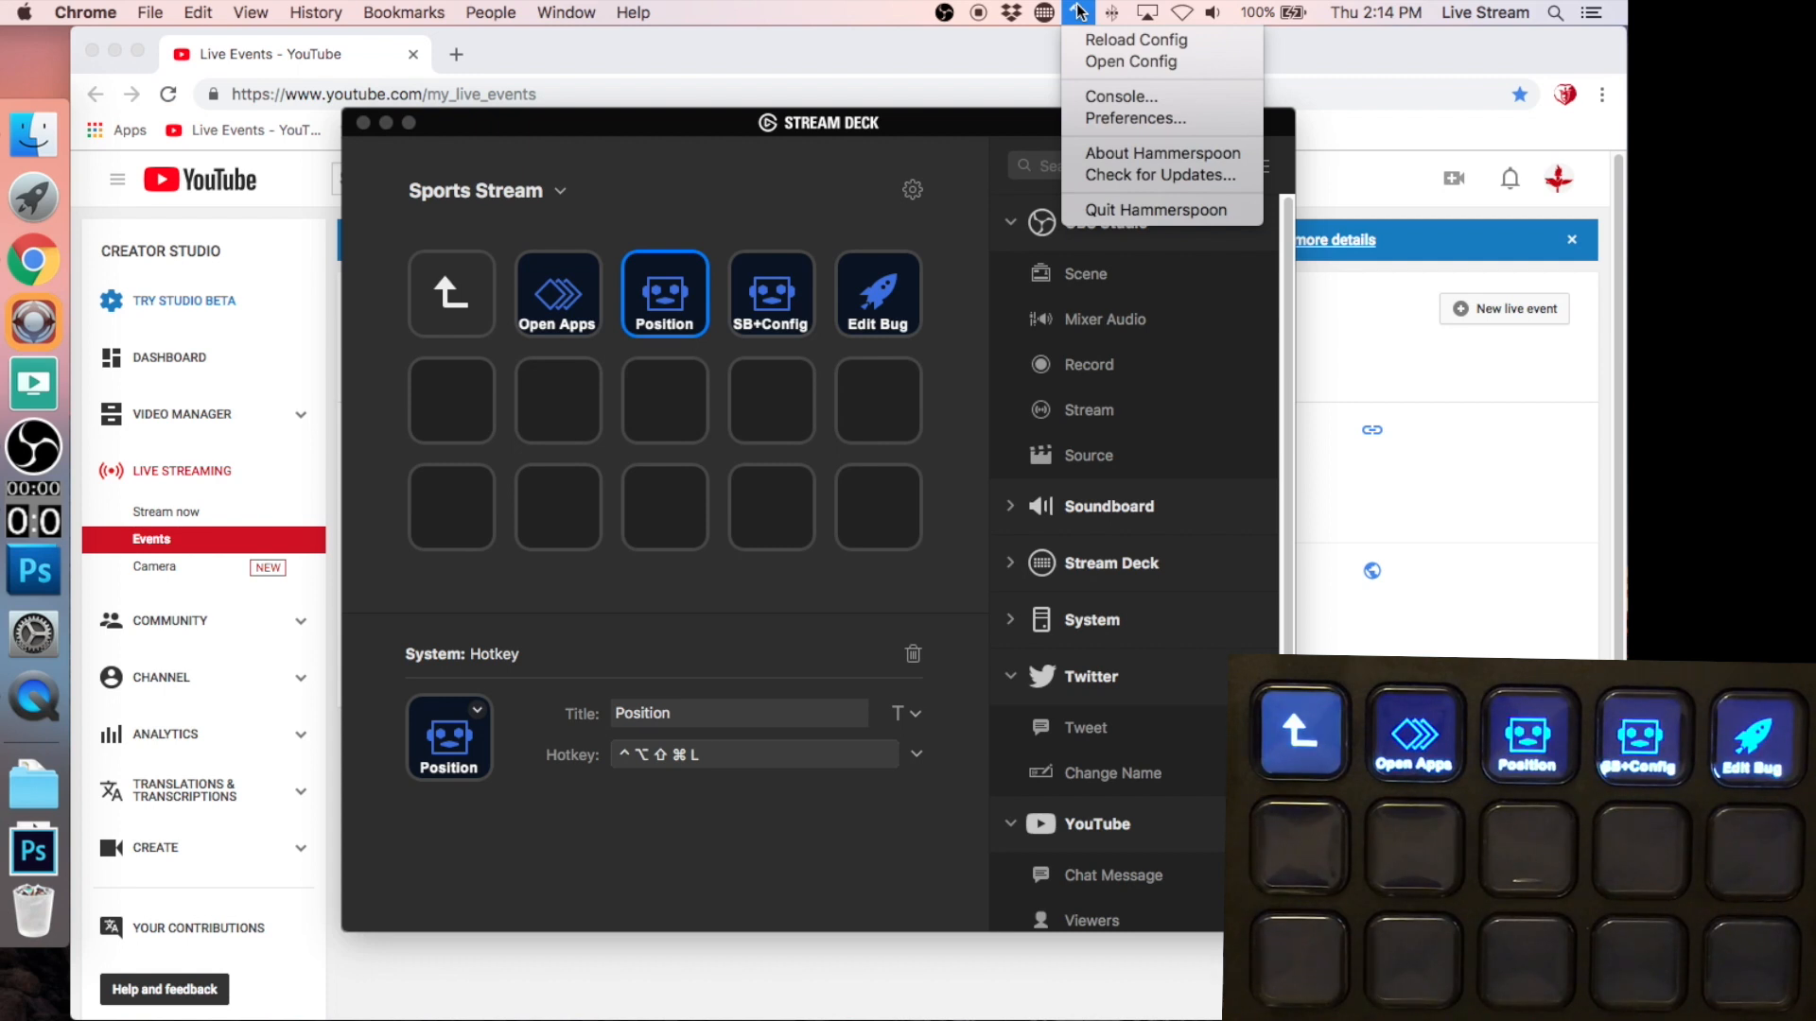
click(814, 354)
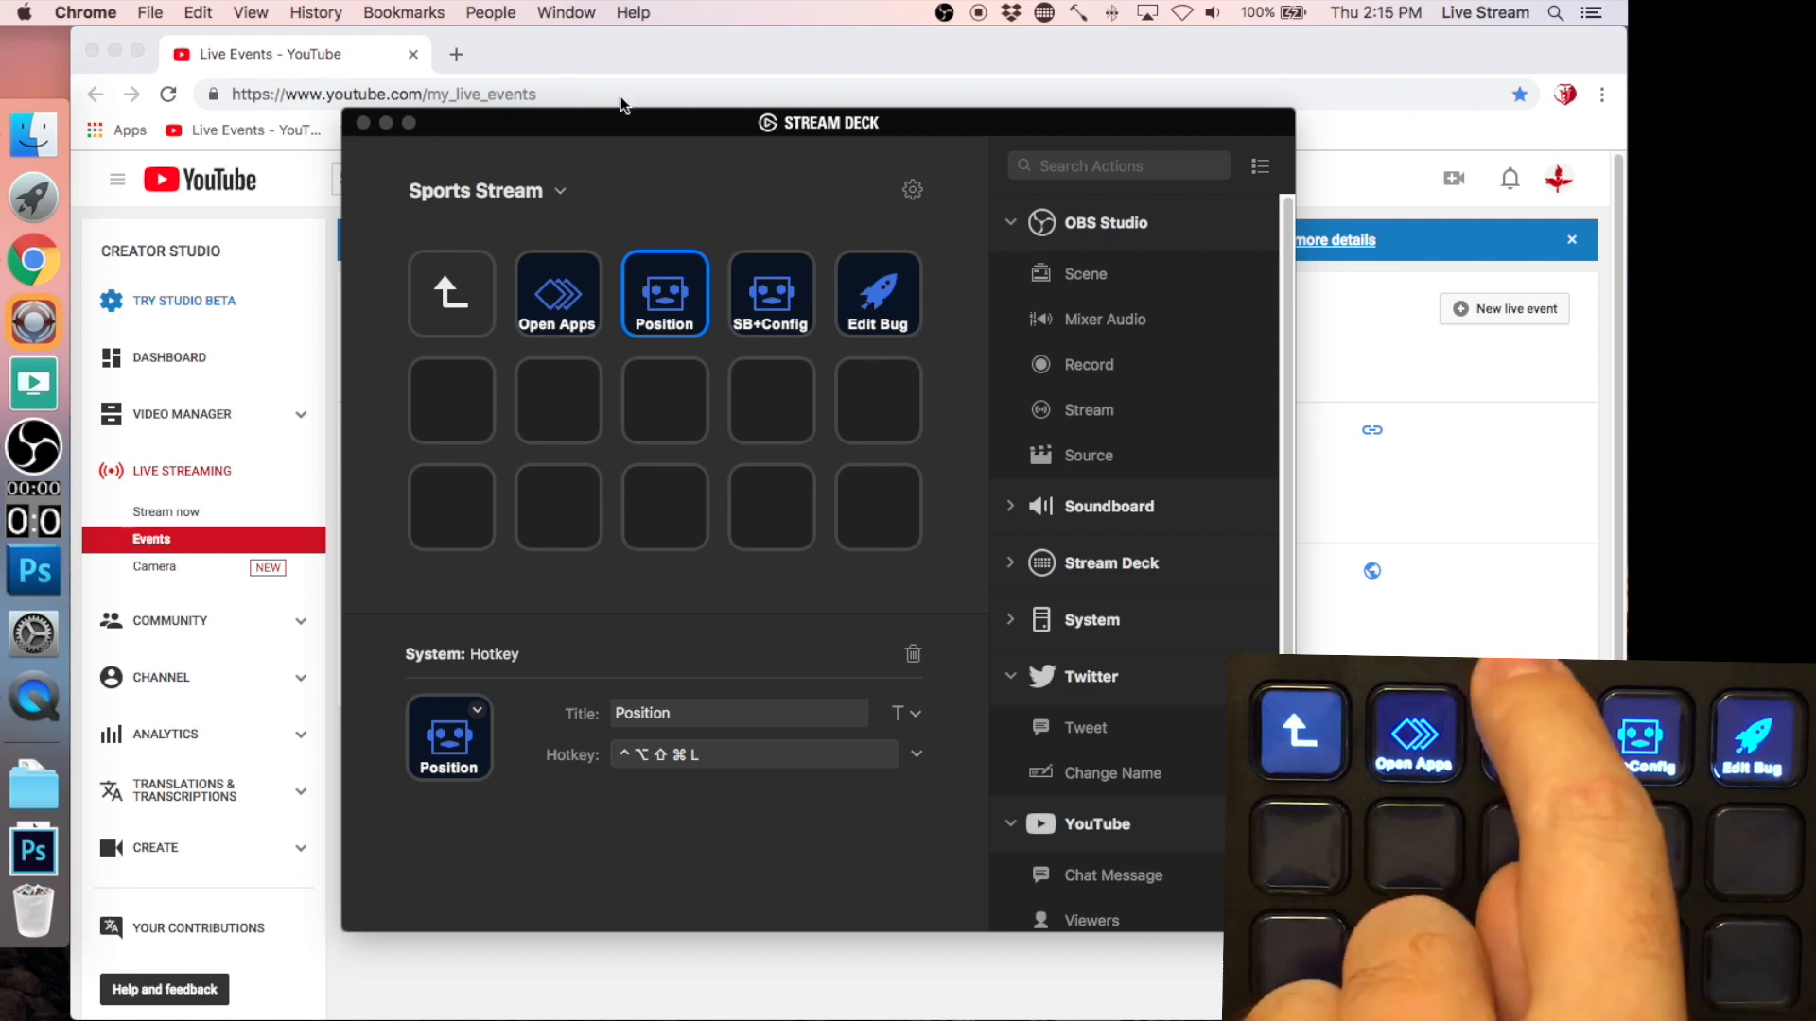
- Trigger the Position hotkey to arrange the Scoreboard+, OBS and Chrome windows, then close the Stream Deck window
key(ctrl+alt+shift+super+l)
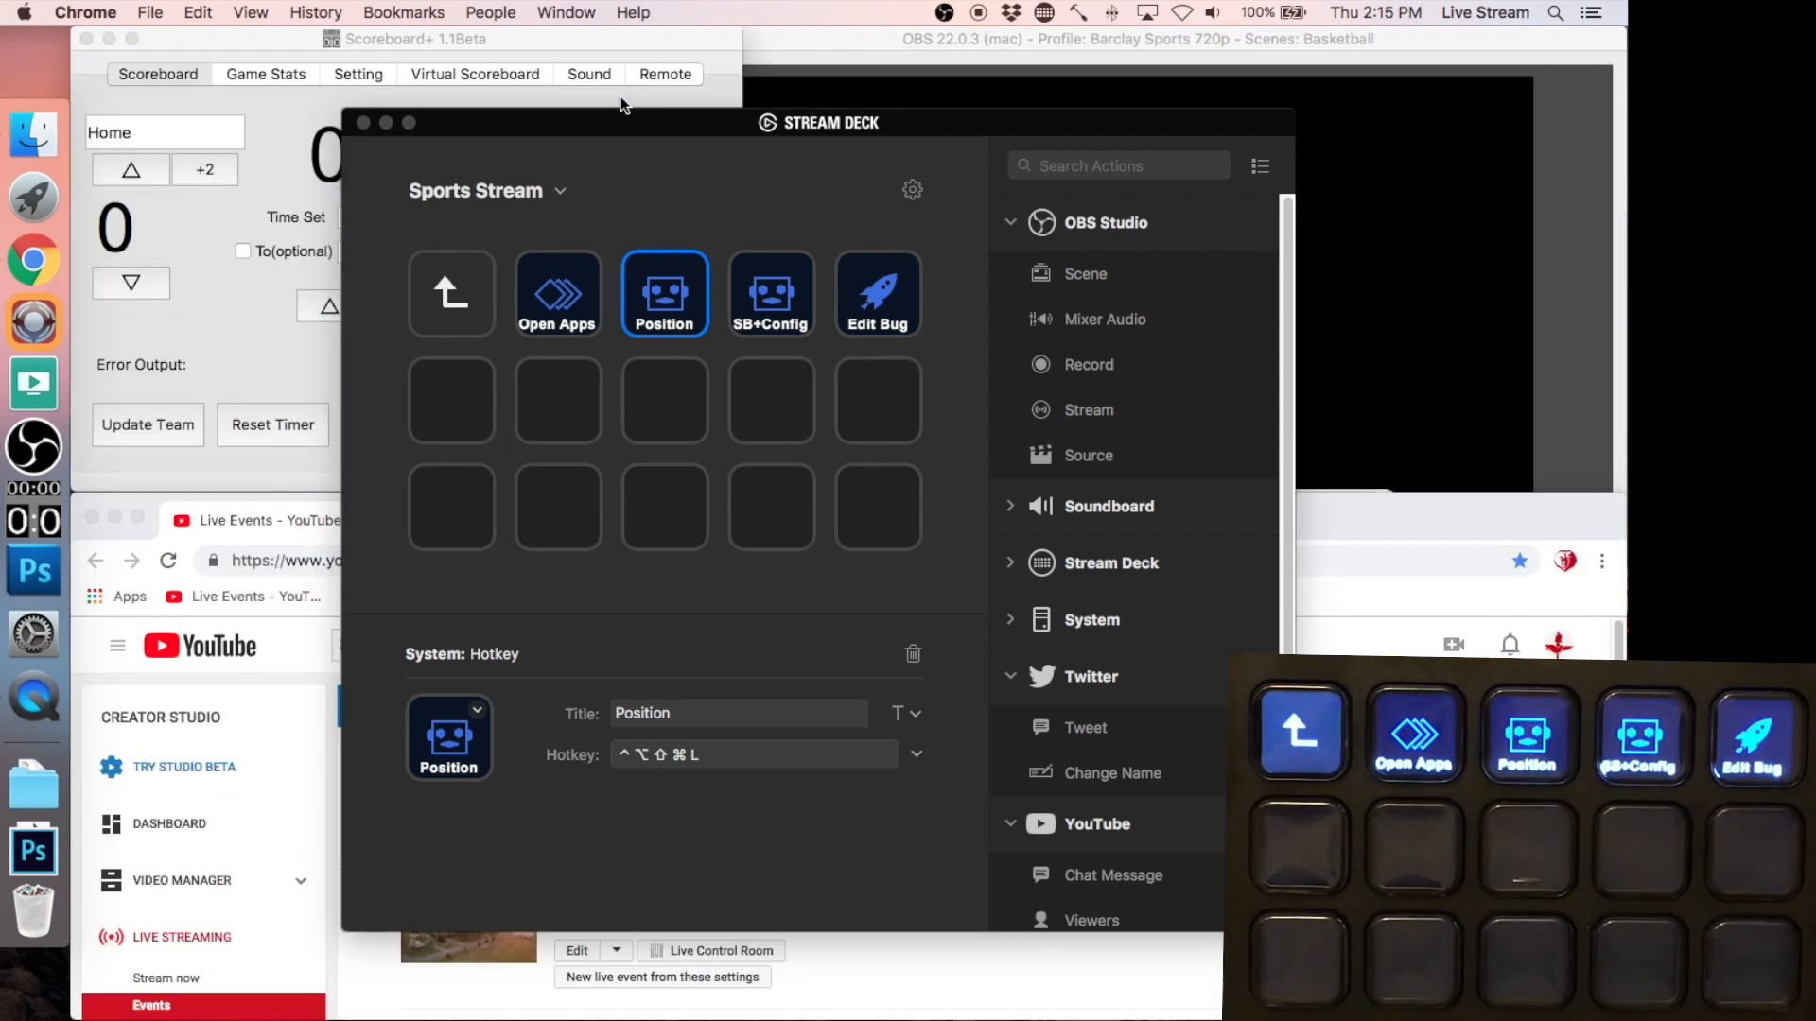
click(364, 124)
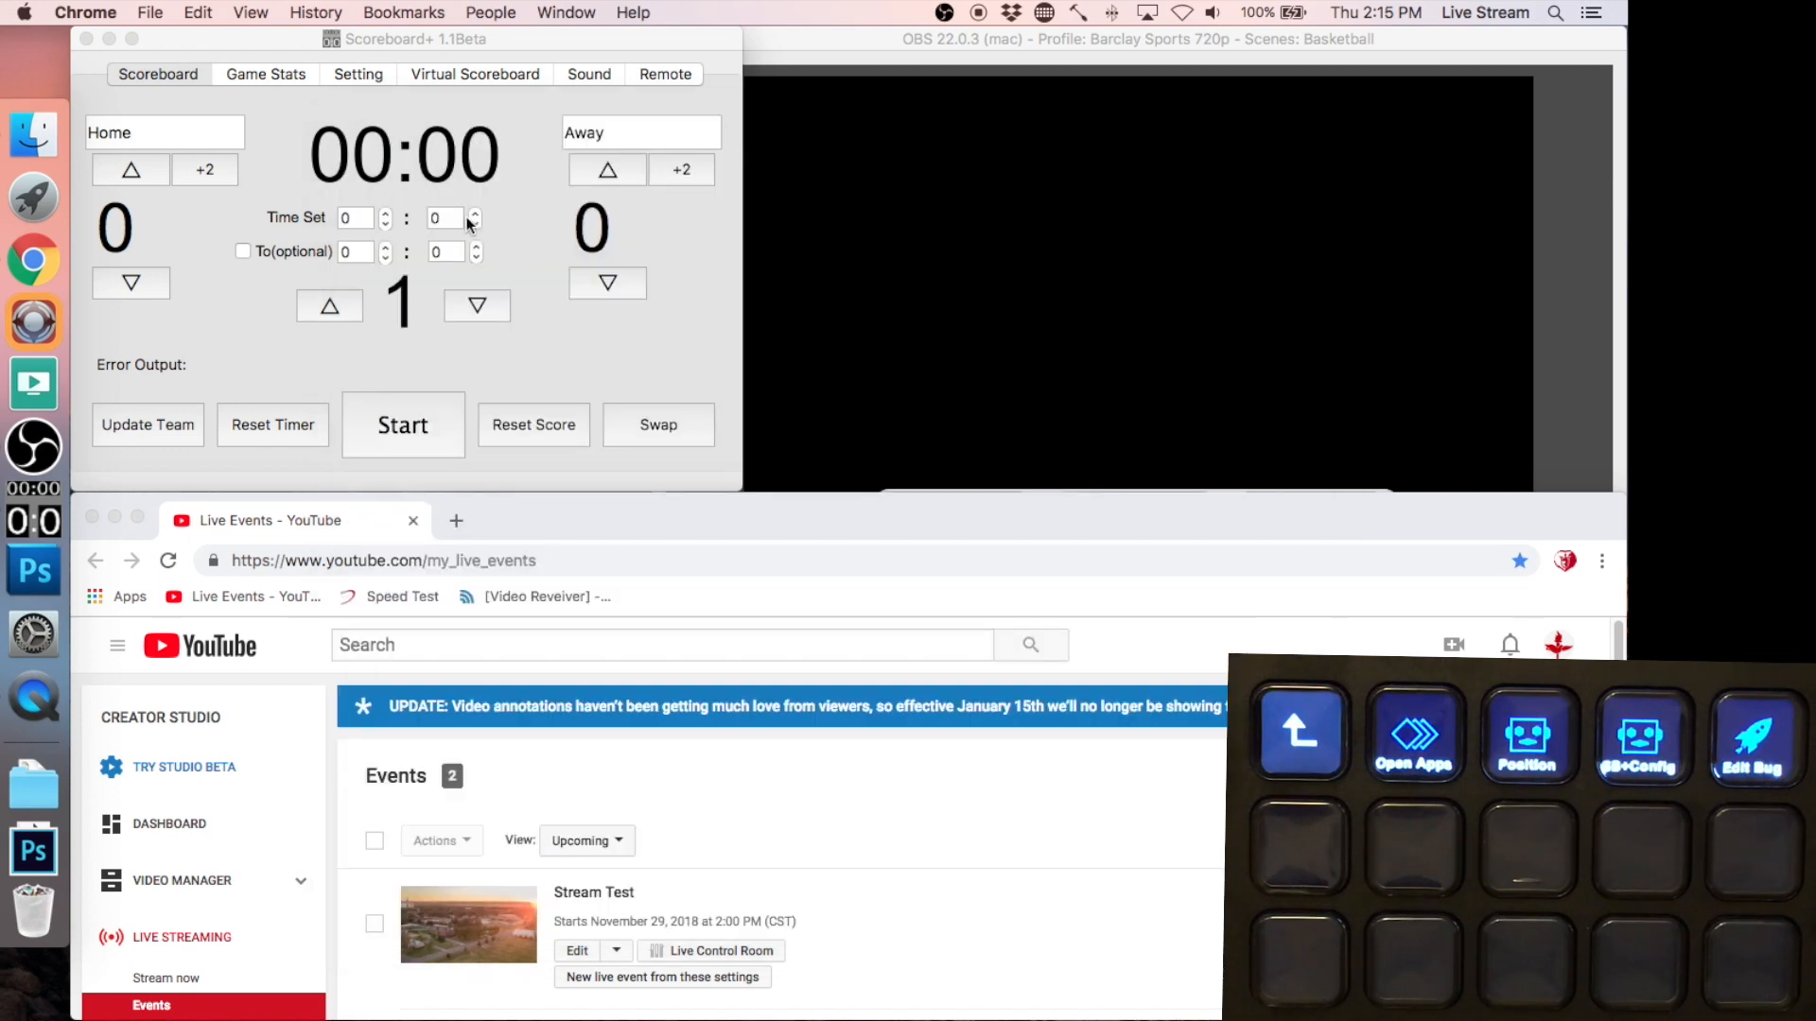
- Switch to Scoreboard+ and set the Home score to 1
click(211, 47)
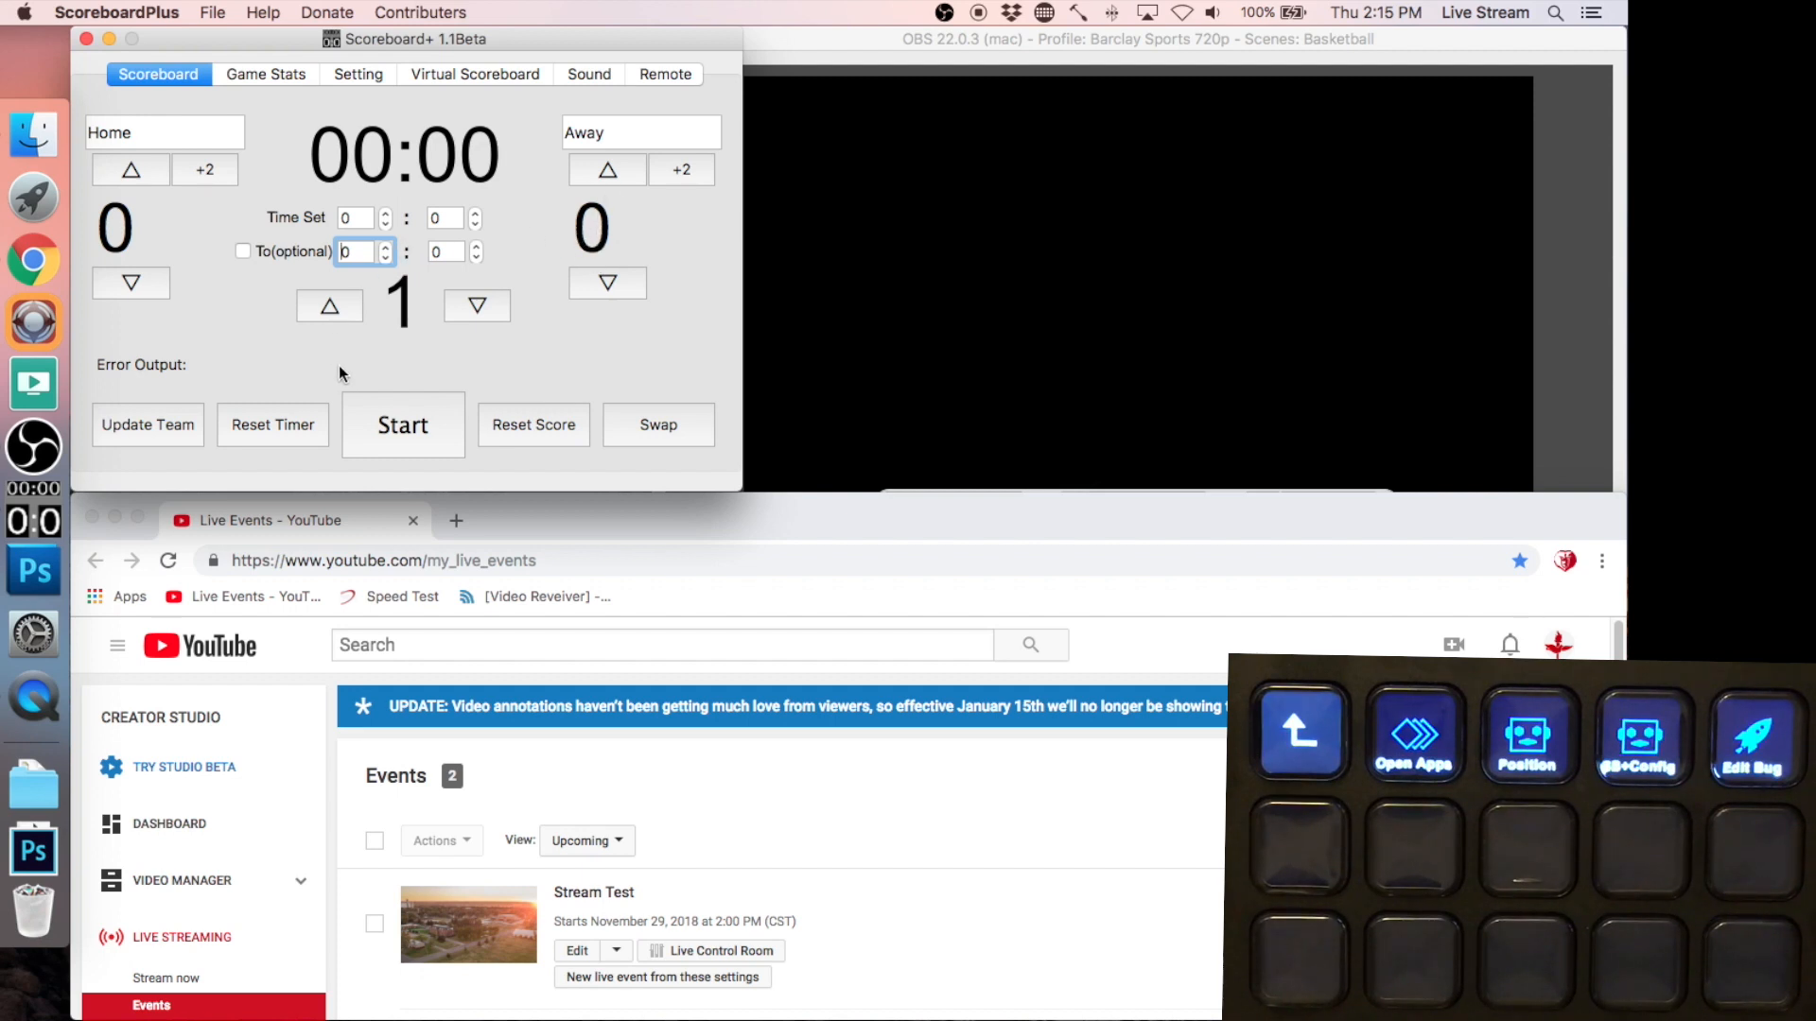
click(134, 170)
click(134, 284)
click(133, 172)
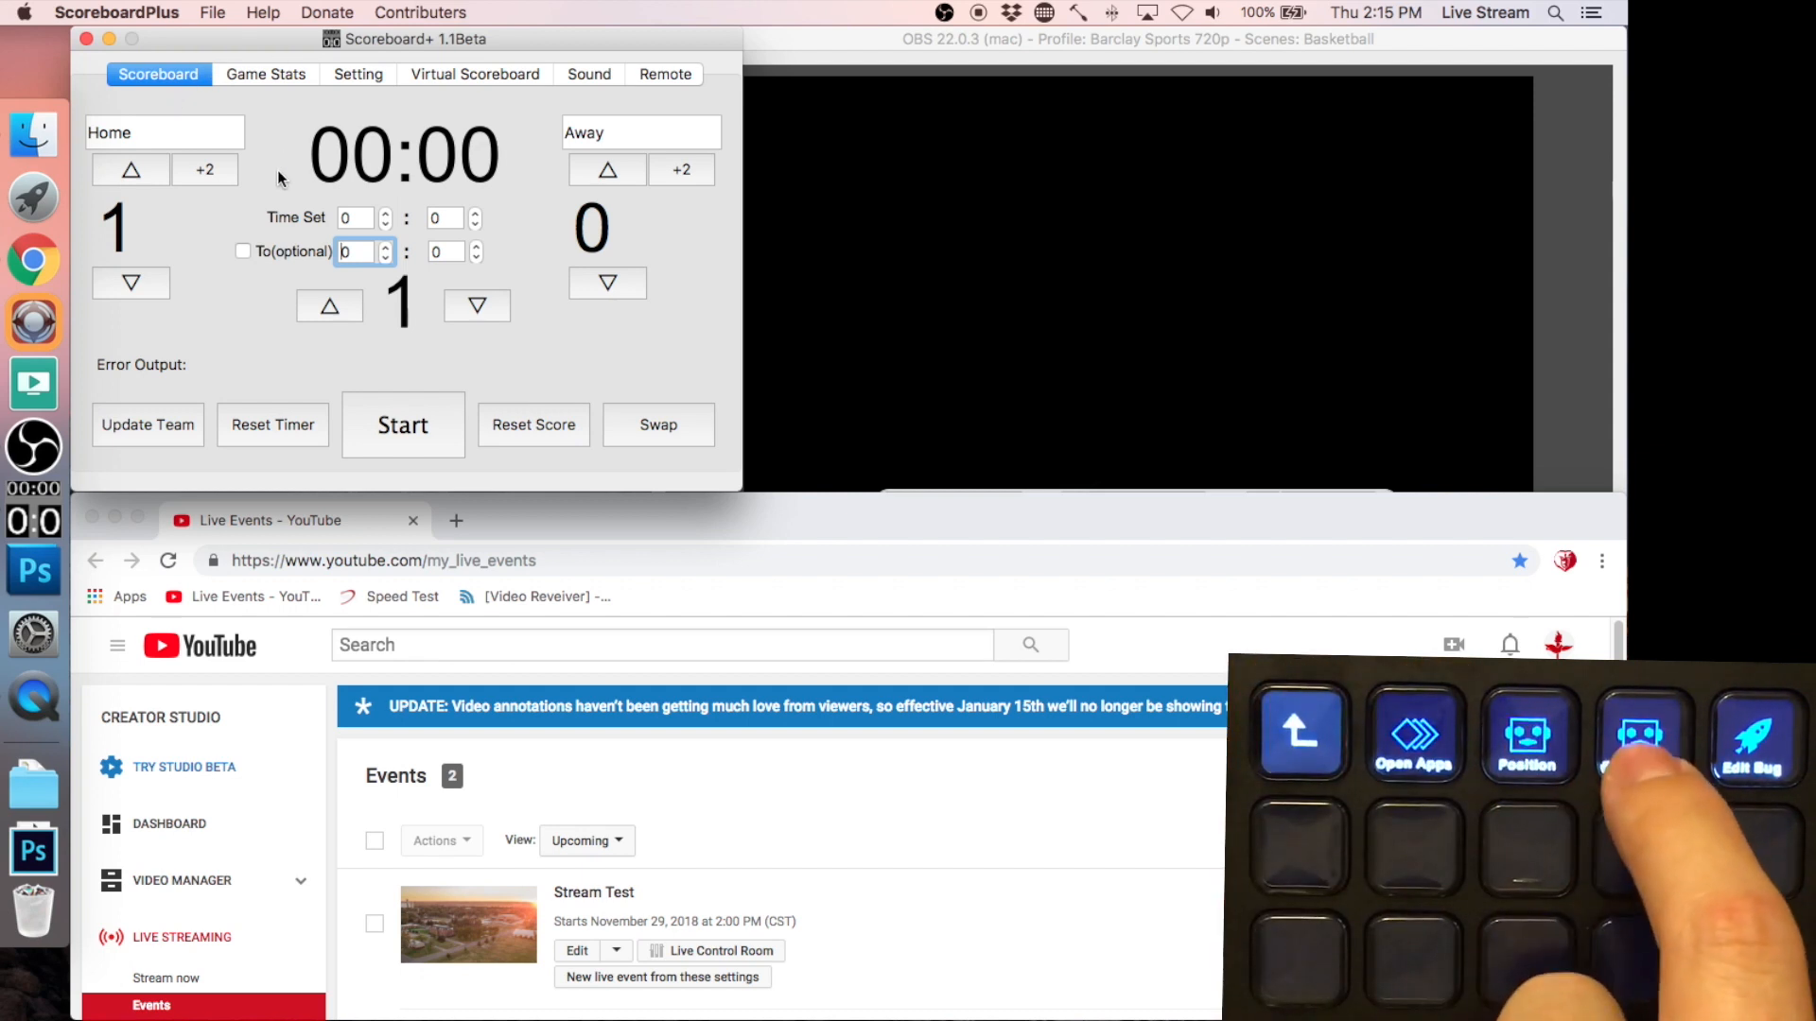
- Enable Always on top in the main settings of Scoreboard+
click(358, 74)
click(365, 428)
- Turn on the 20:00 timer preset and reset the scoreboard timer to it
click(309, 103)
click(100, 176)
click(308, 254)
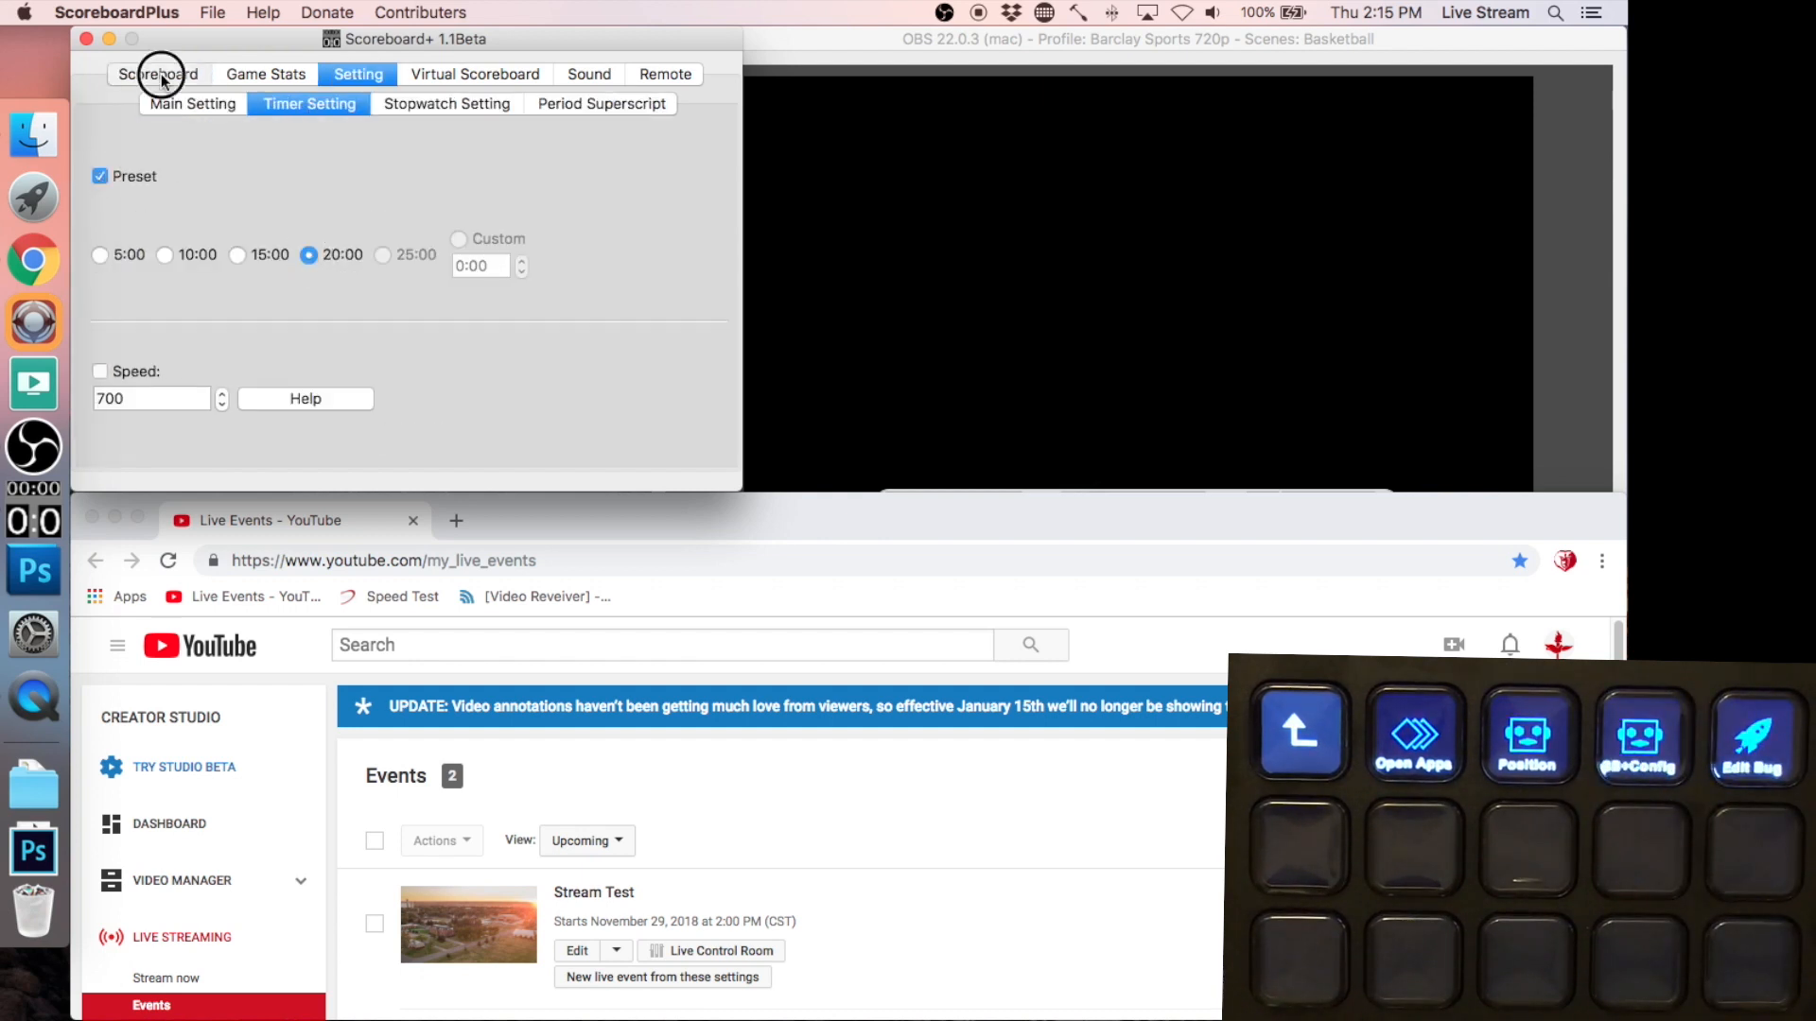
click(158, 74)
click(273, 424)
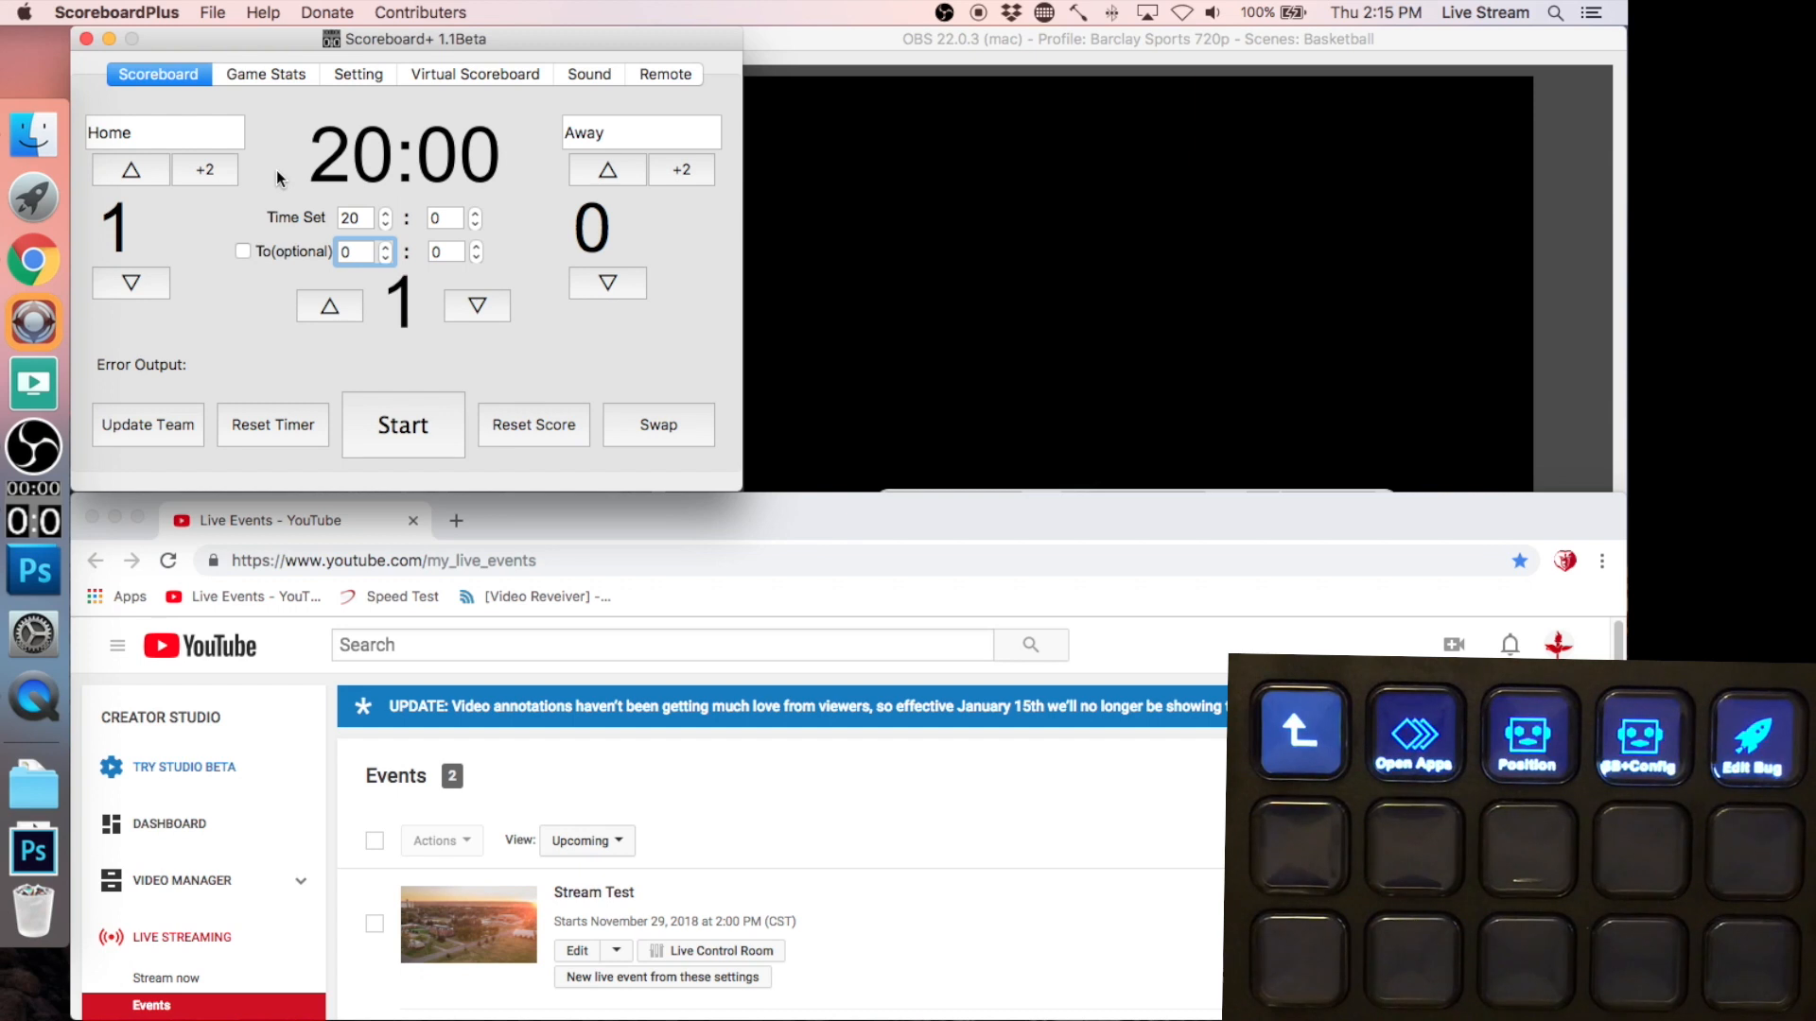
- Review the game stats, the timer preset settings and the main settings of Scoreboard+
click(270, 76)
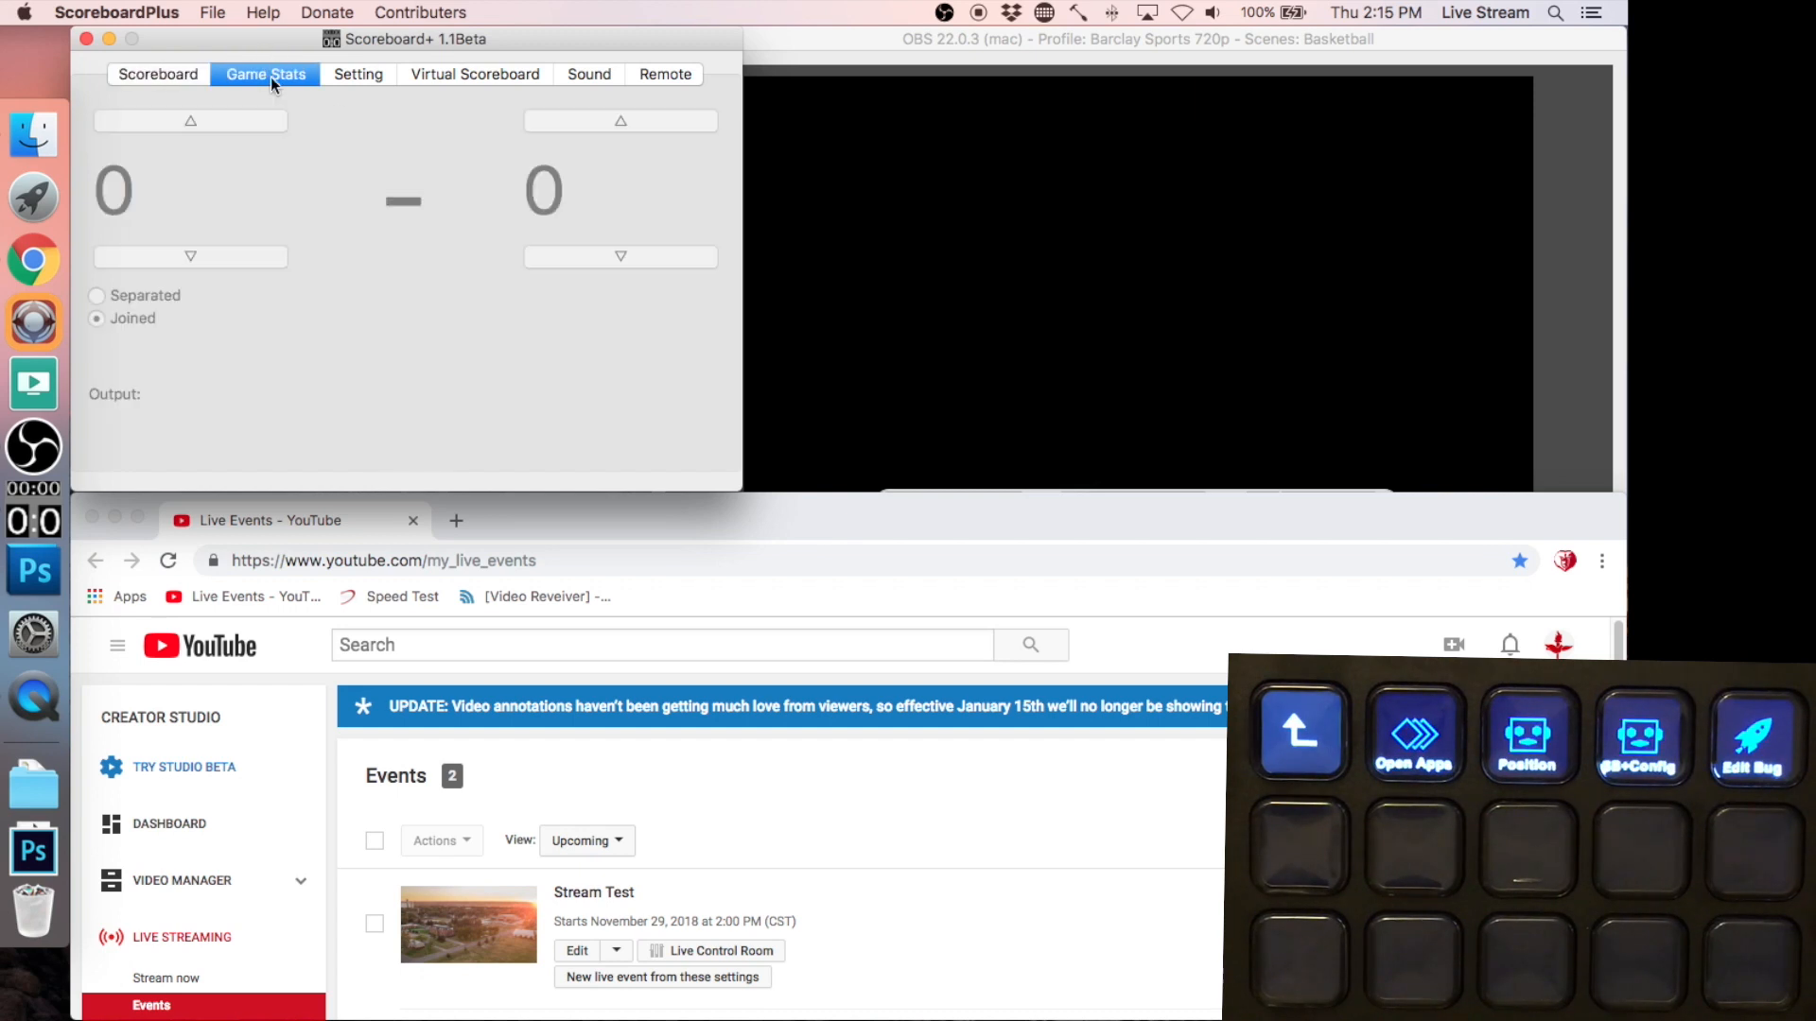
click(340, 73)
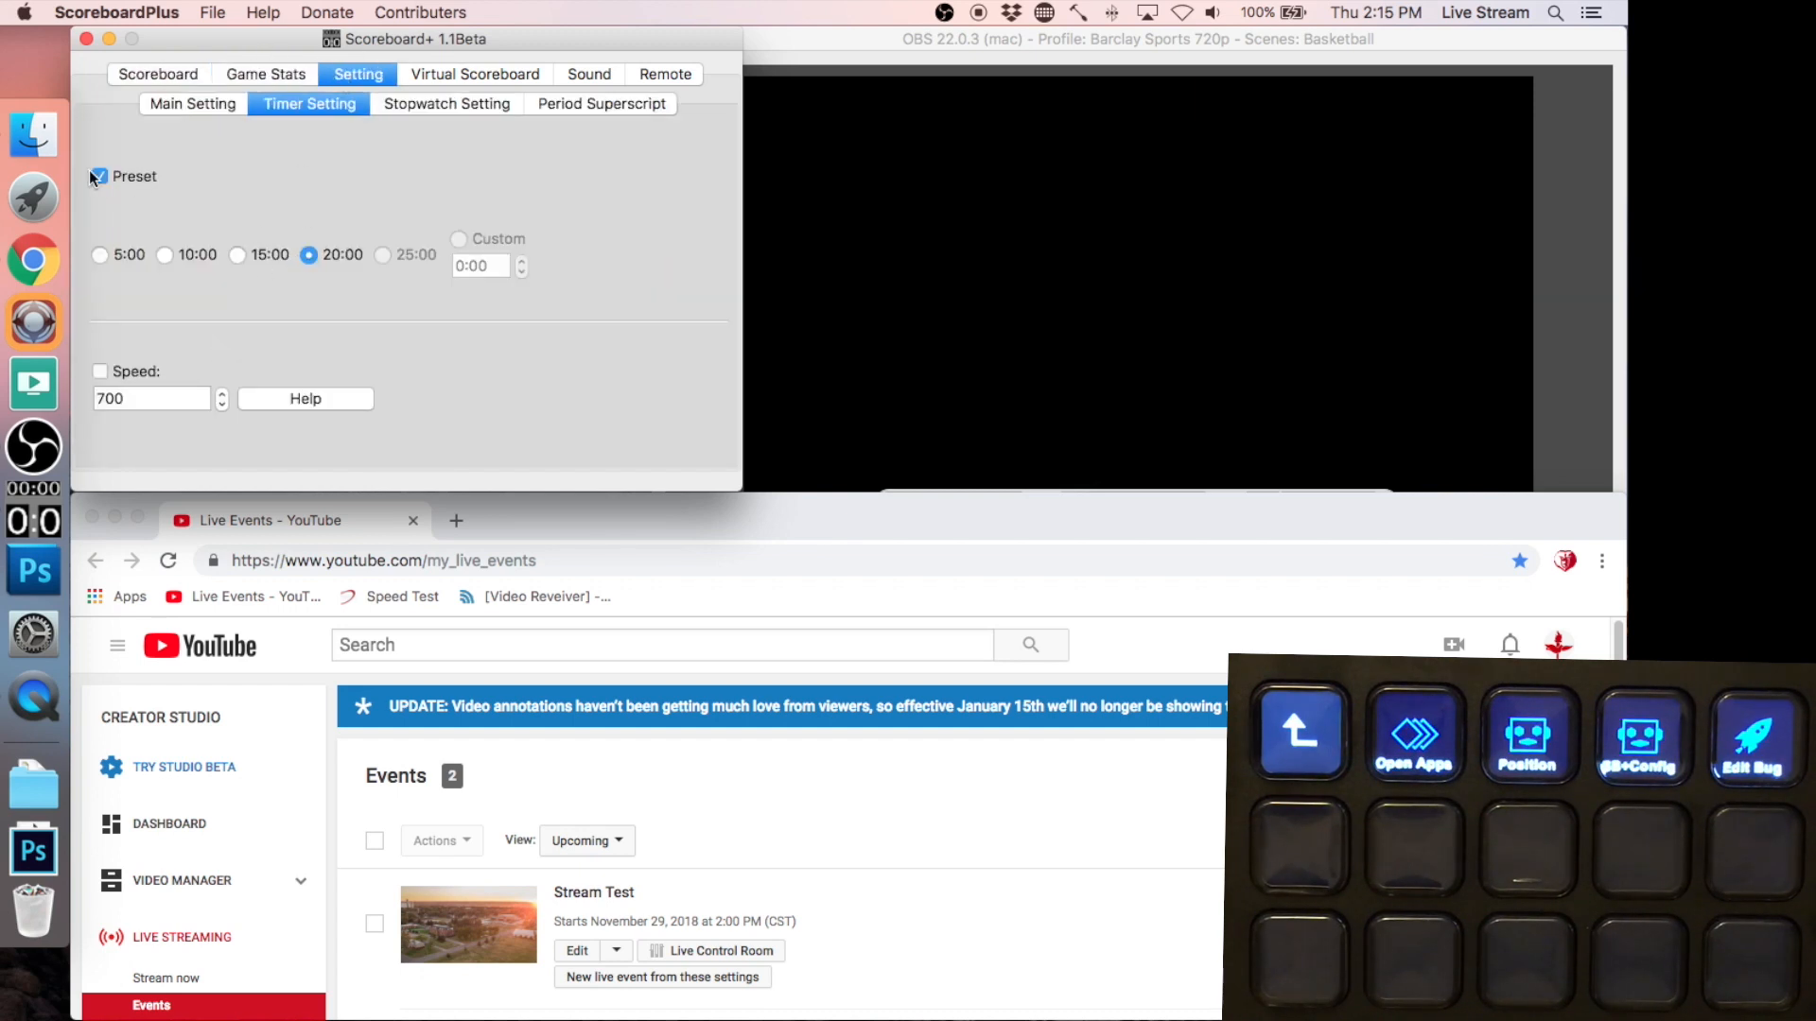
click(208, 106)
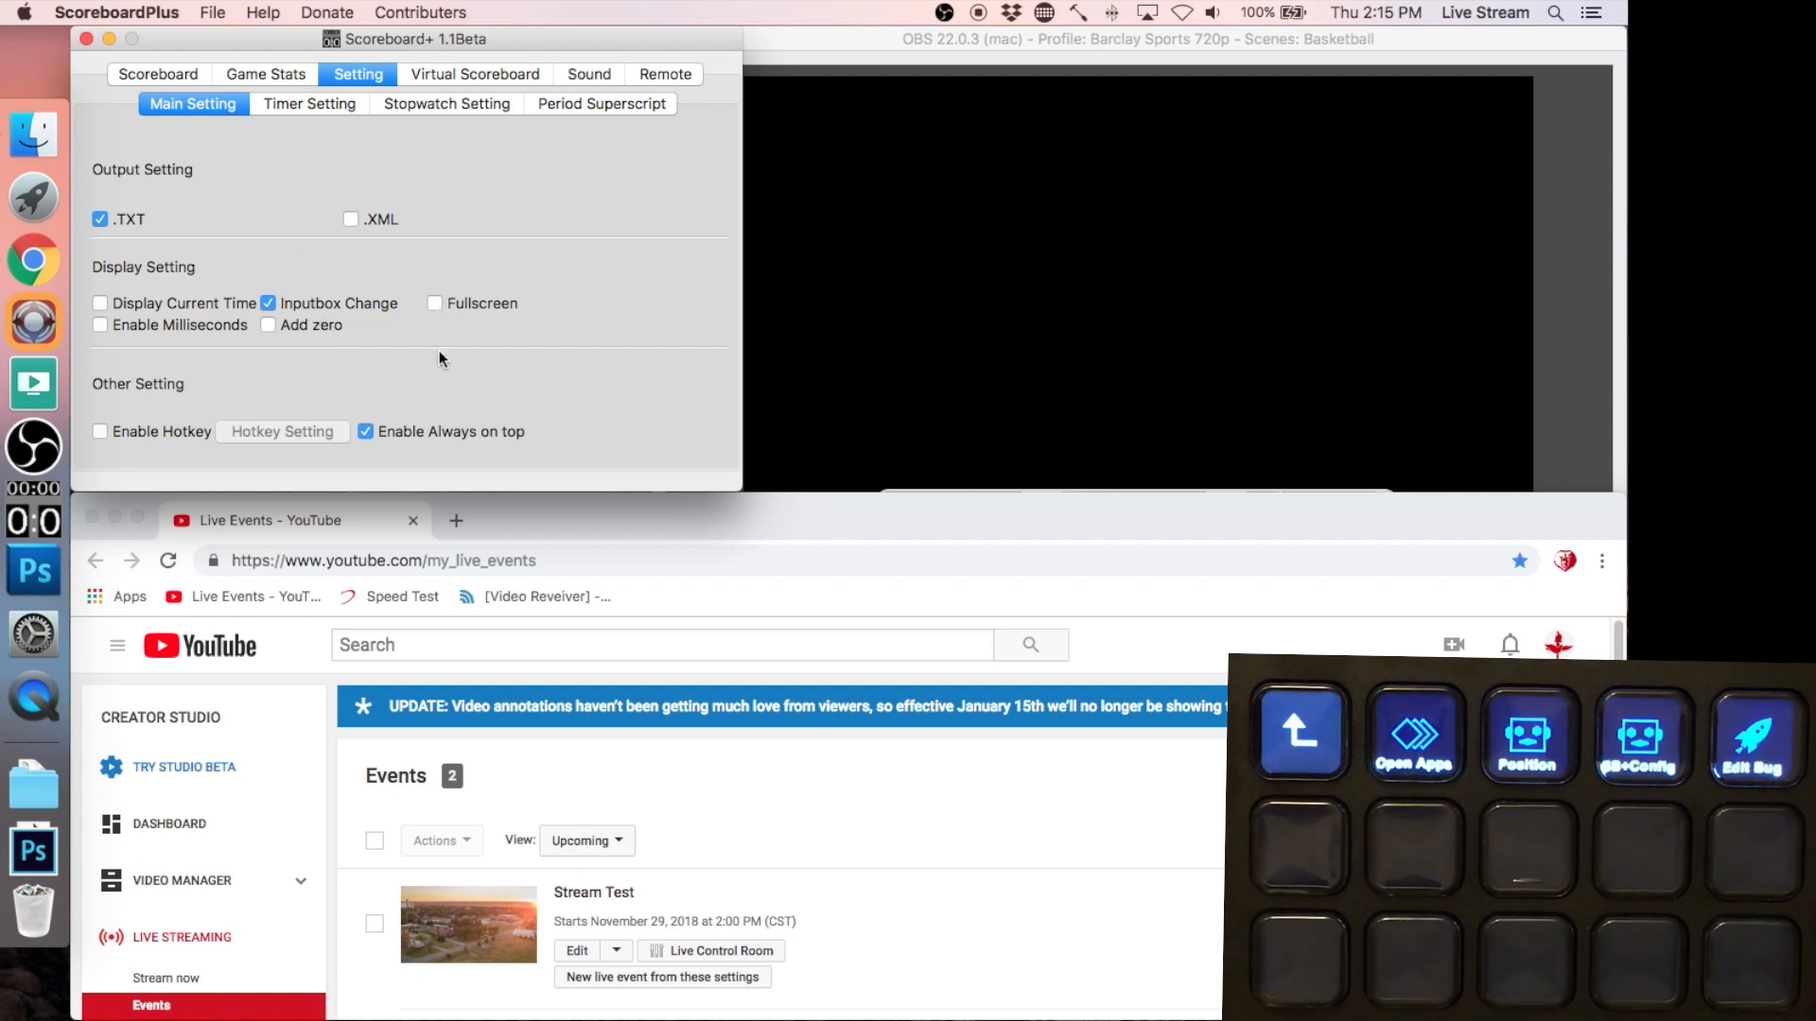
- Return to the scoreboard controls, run the game clock for a few seconds and stop it
click(137, 74)
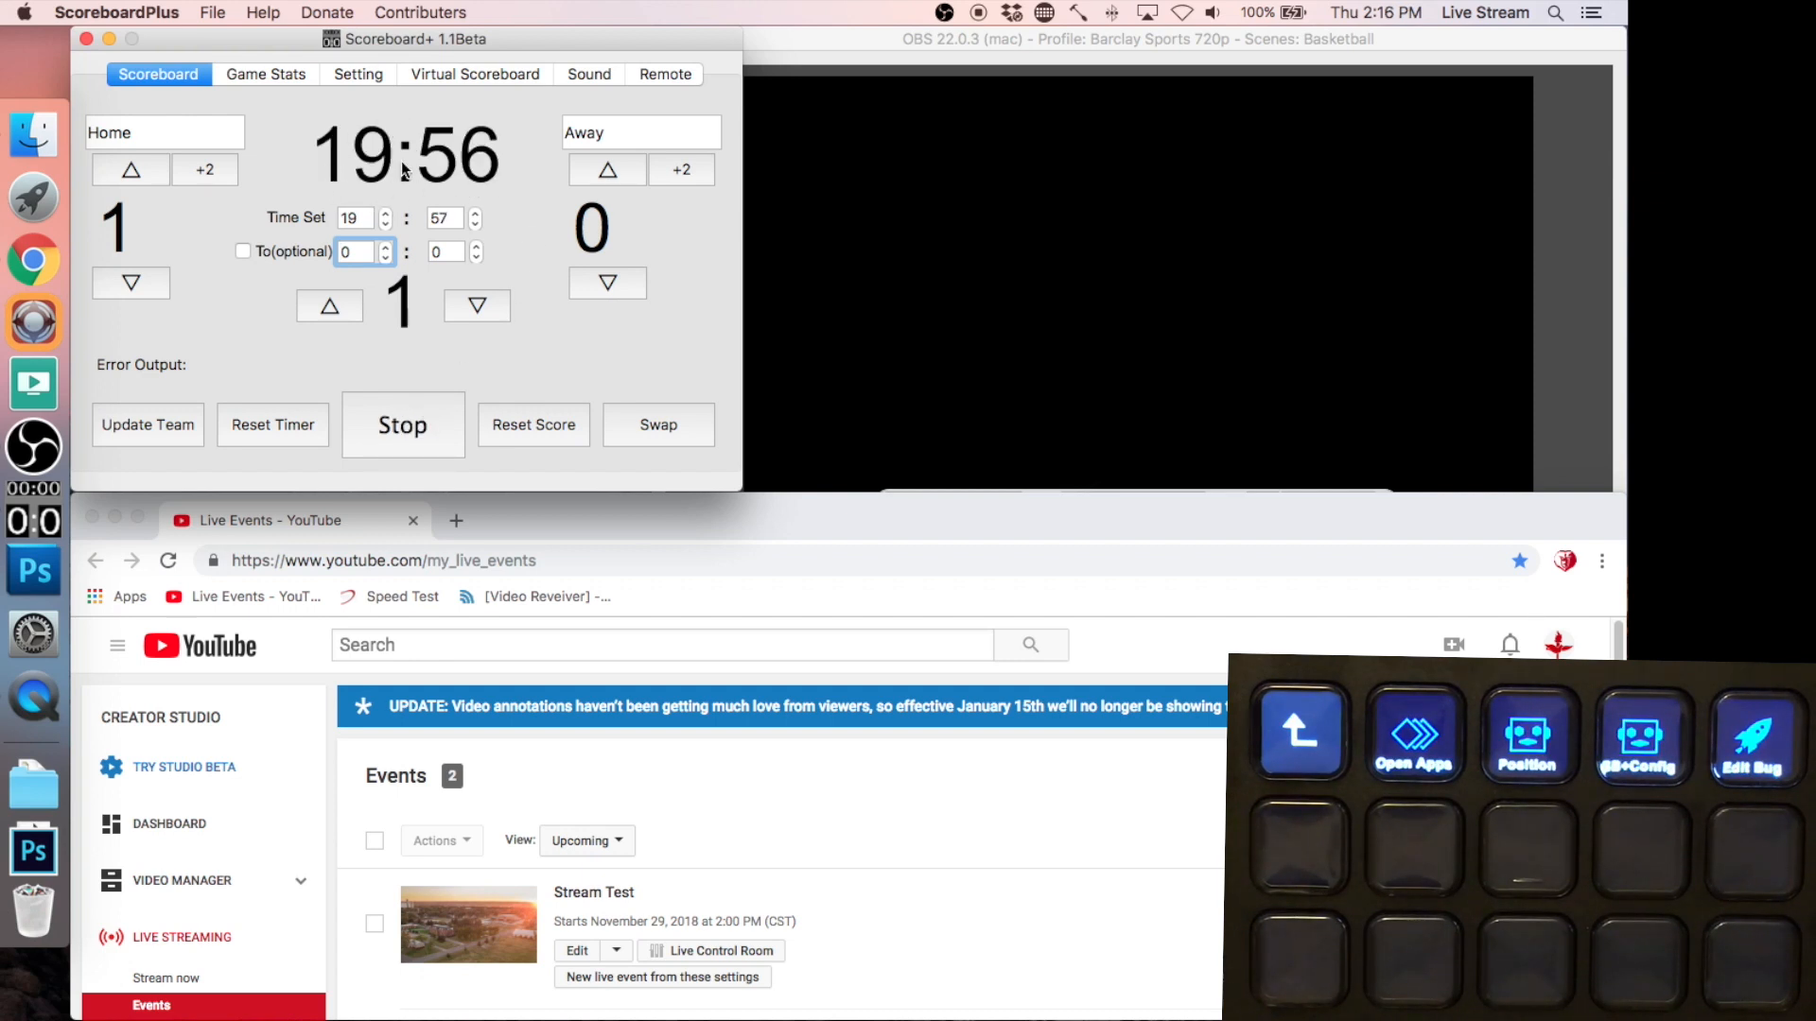
click(408, 424)
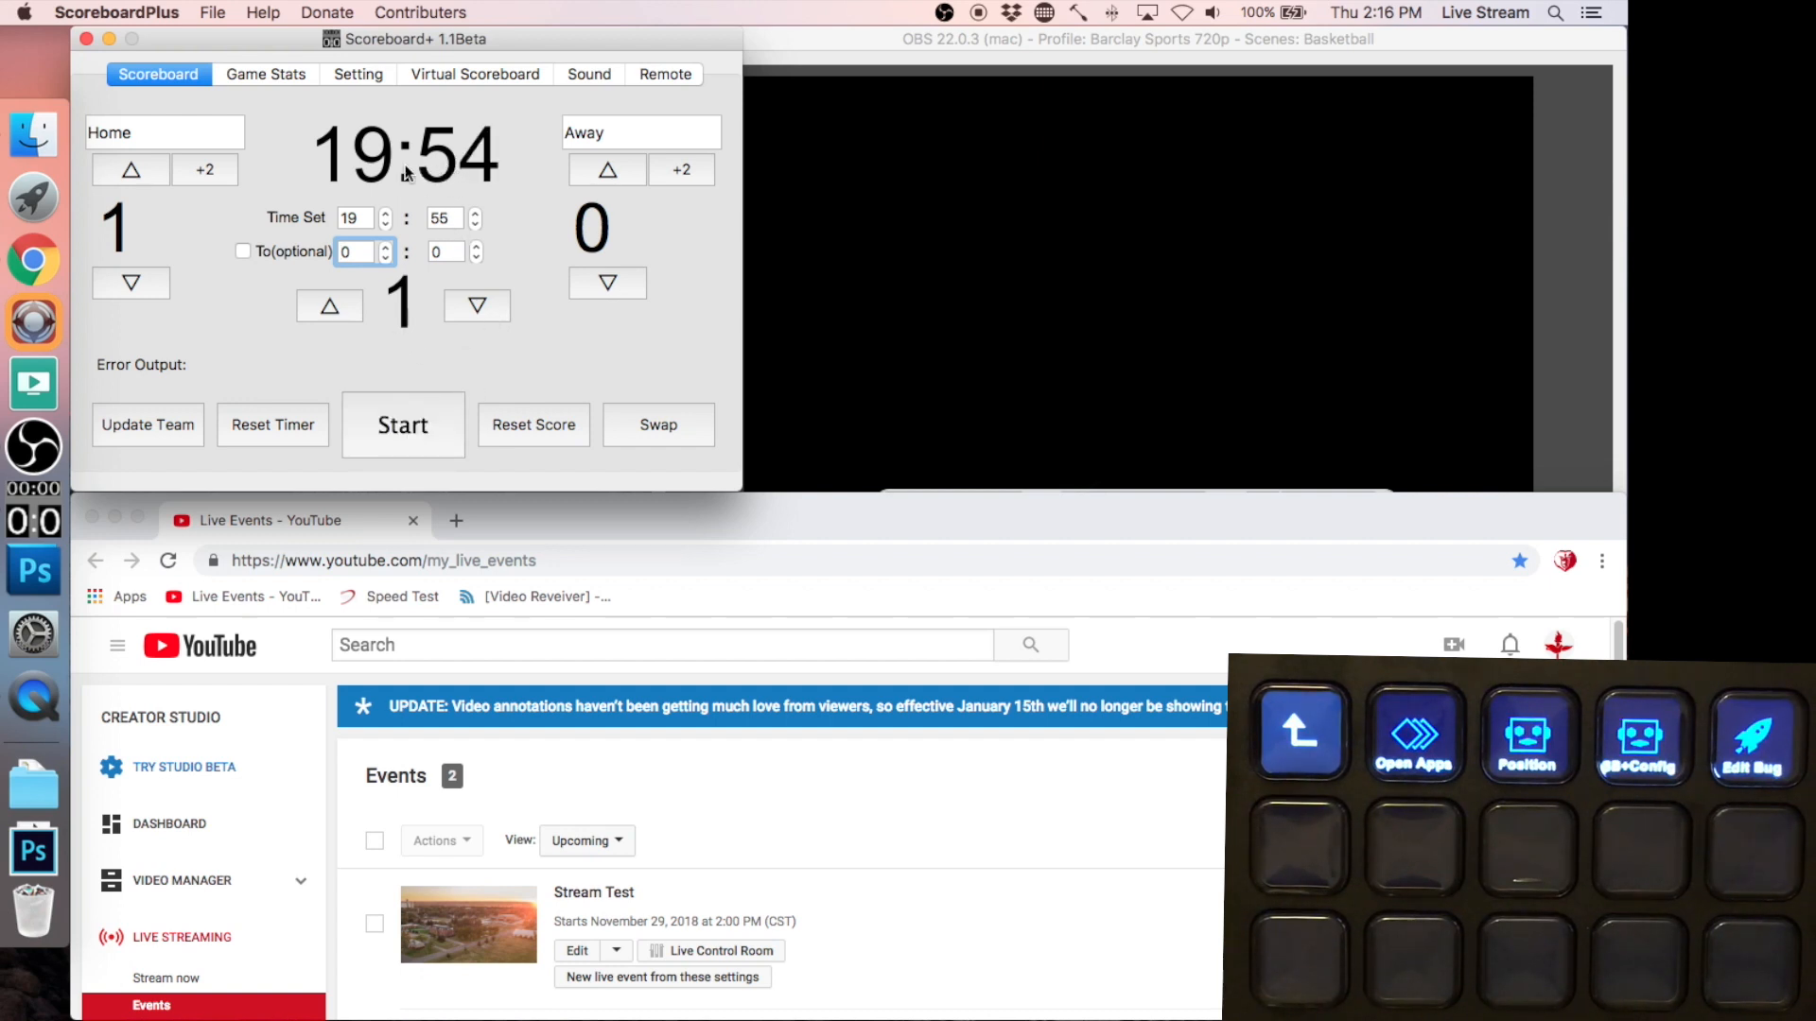
- Look through the game stats and main settings again, then go back to the scoreboard controls
click(252, 74)
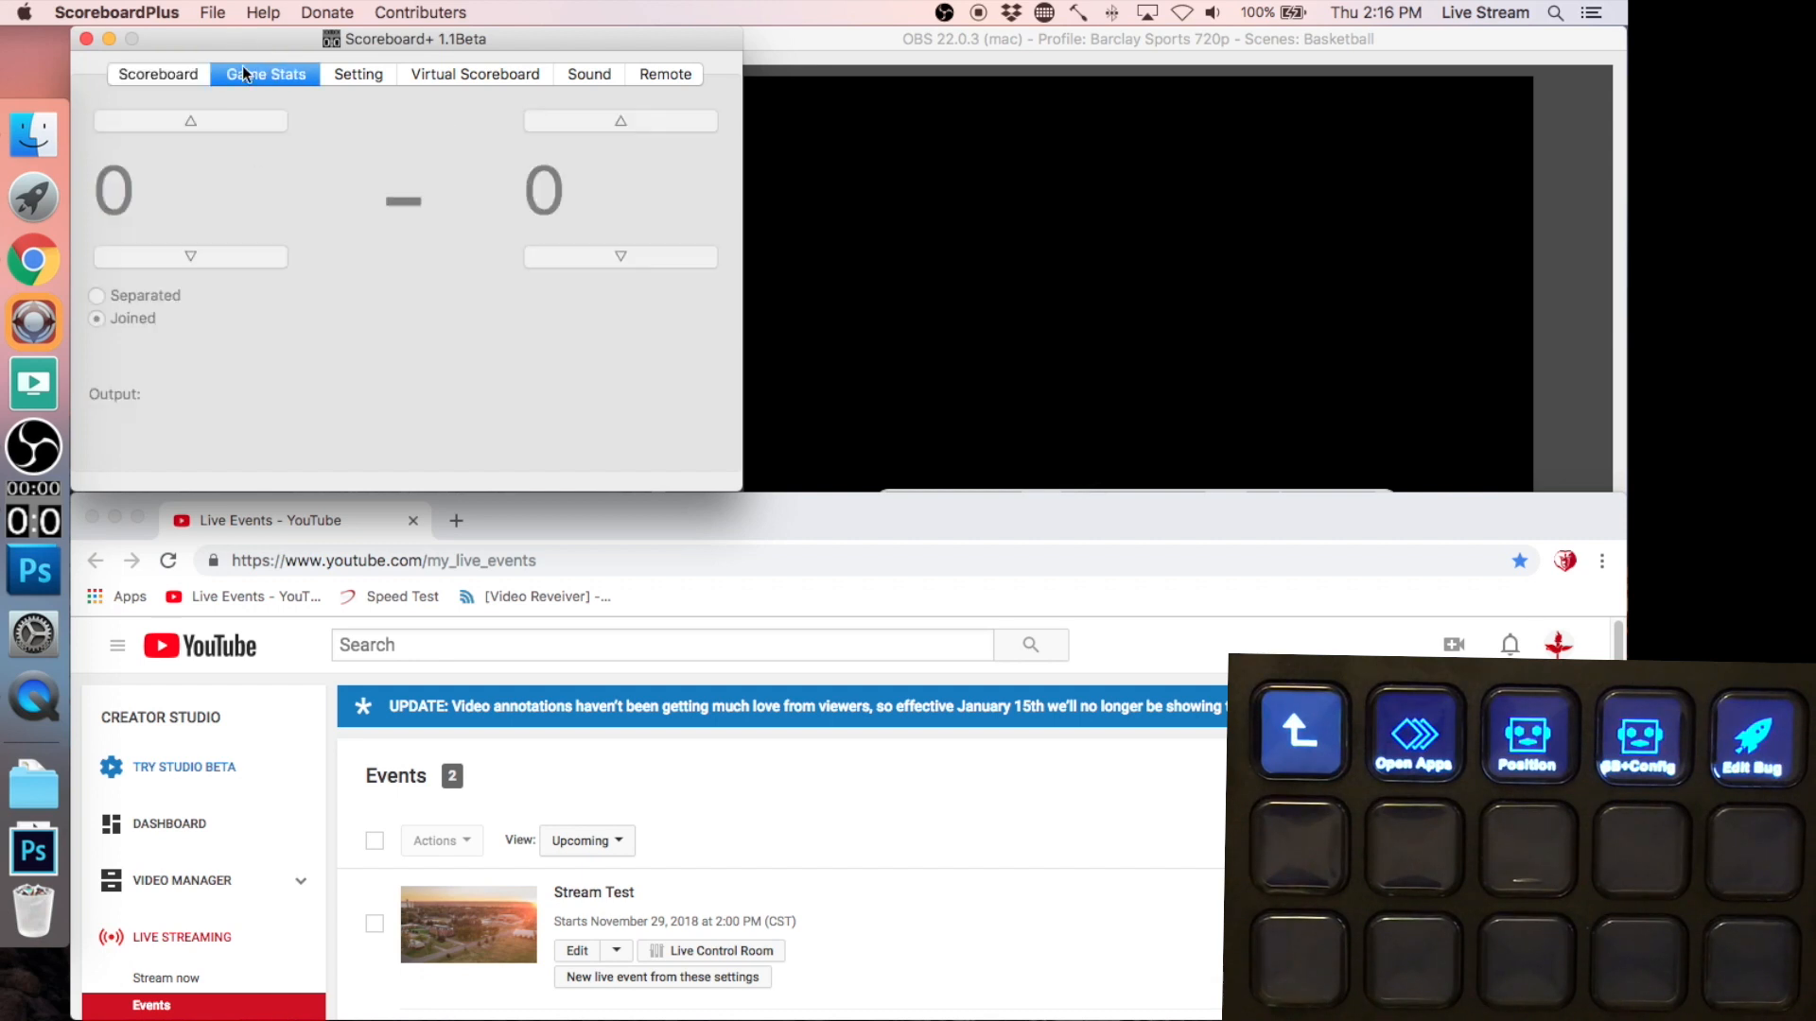
click(191, 76)
click(337, 73)
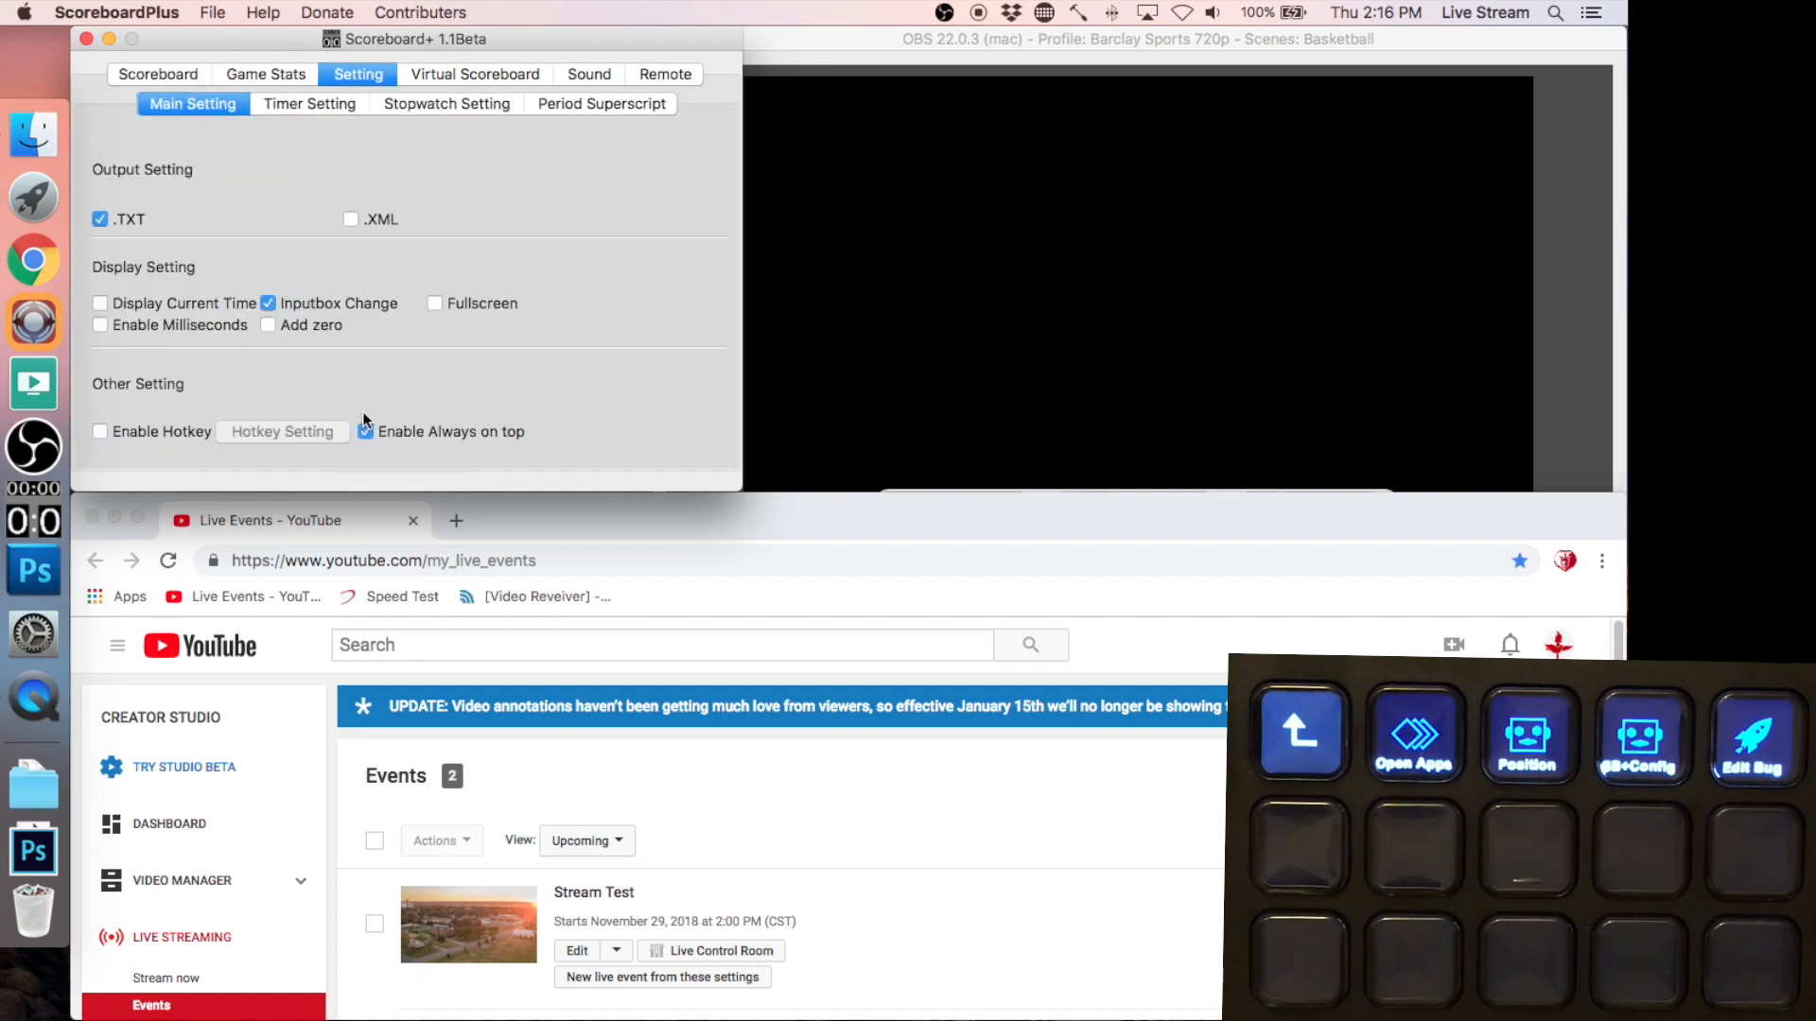
click(179, 83)
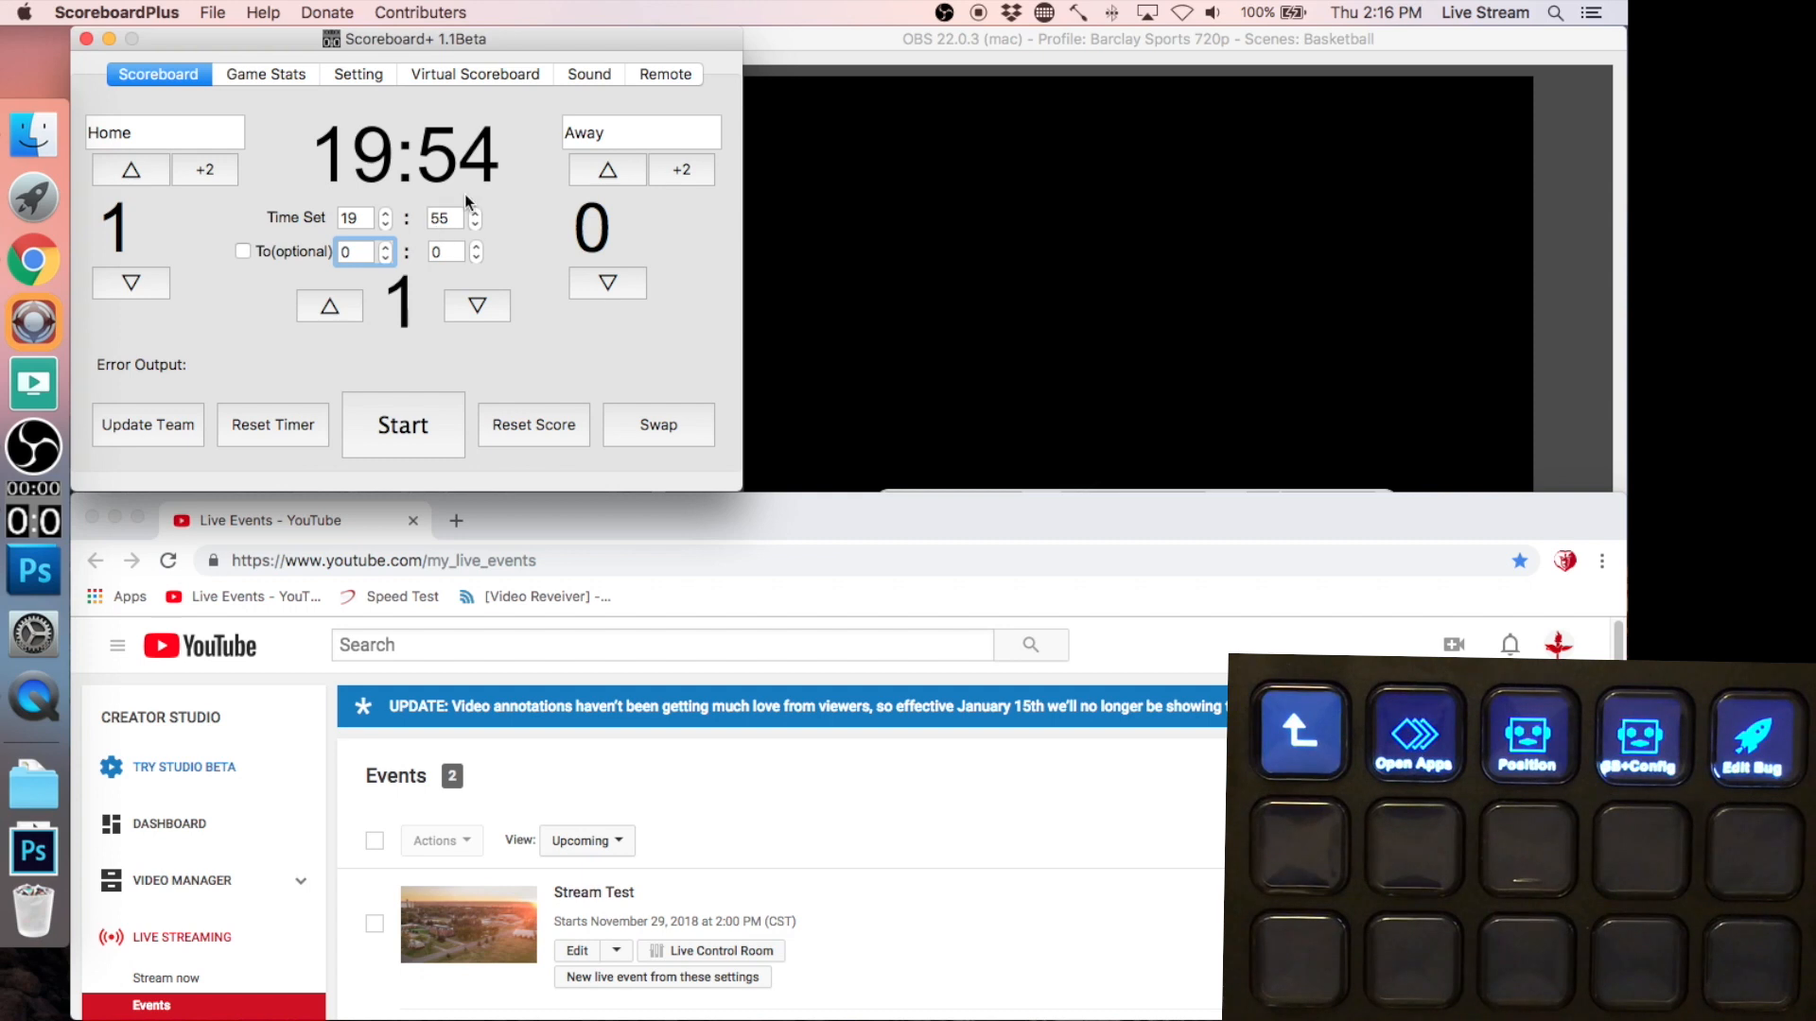
- Bring OBS to the front beside Scoreboard+ and reset the scoreboard timer to 20:00
click(803, 49)
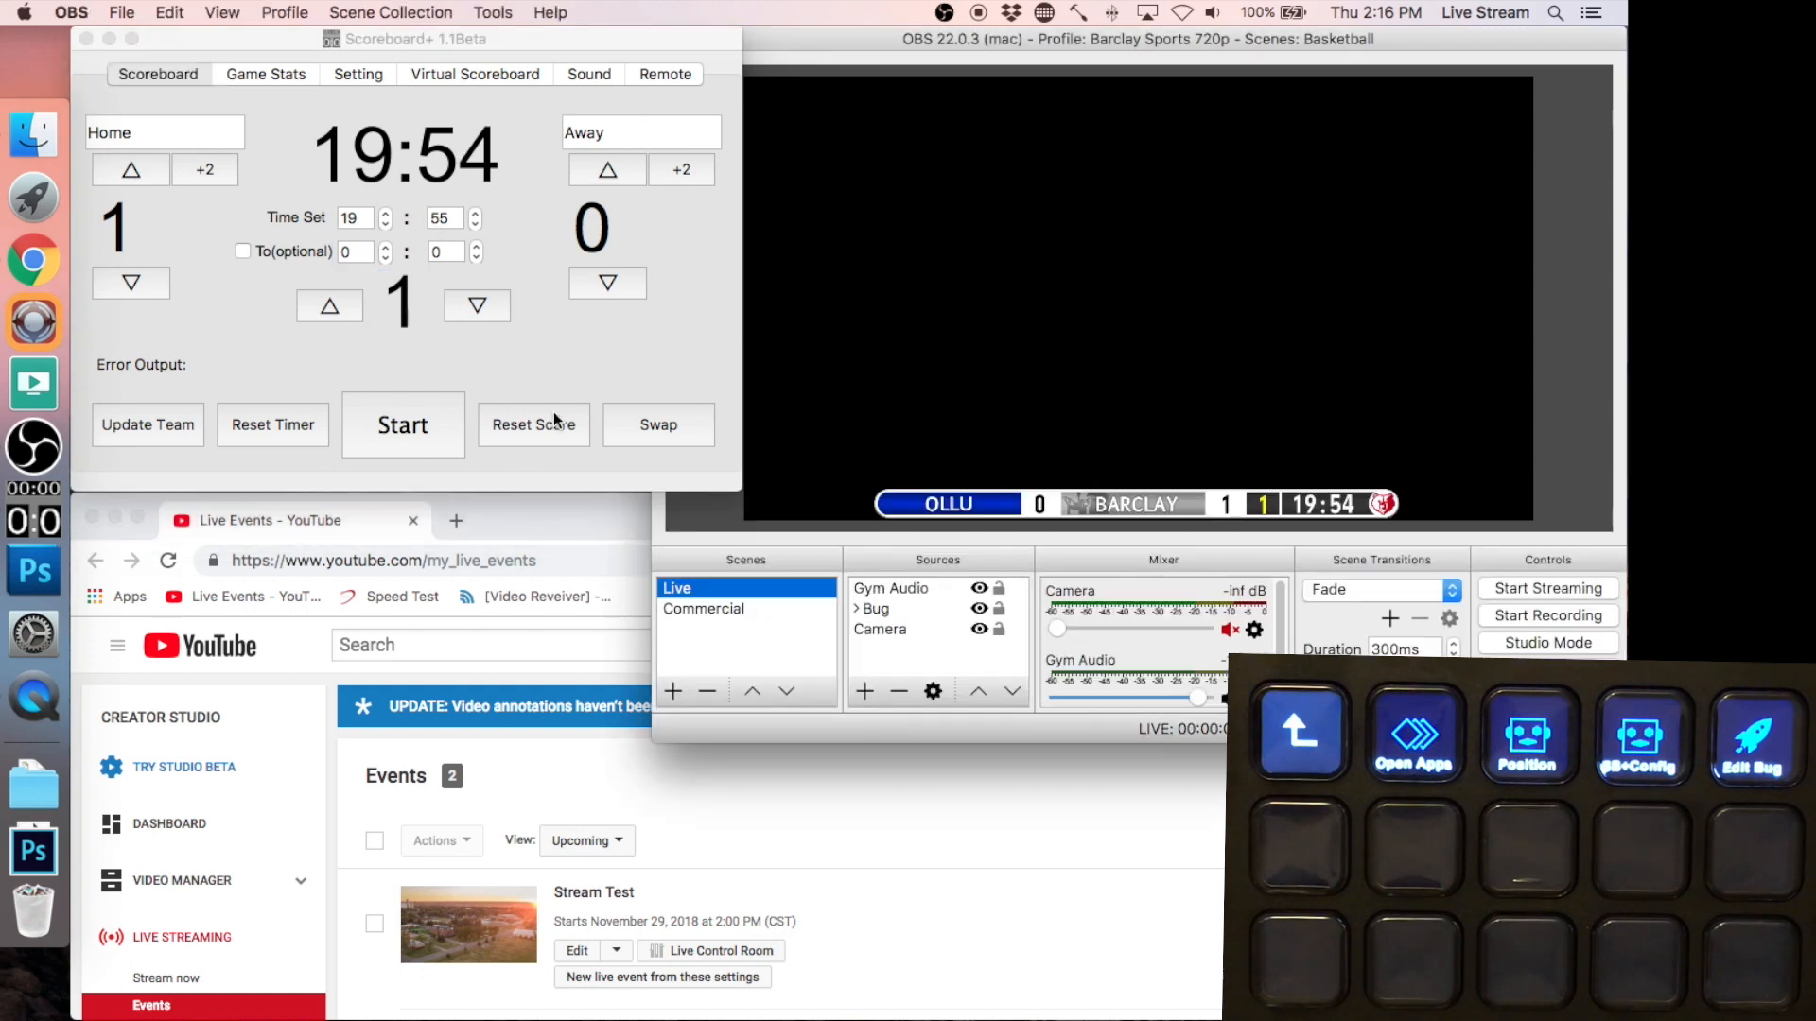
click(530, 489)
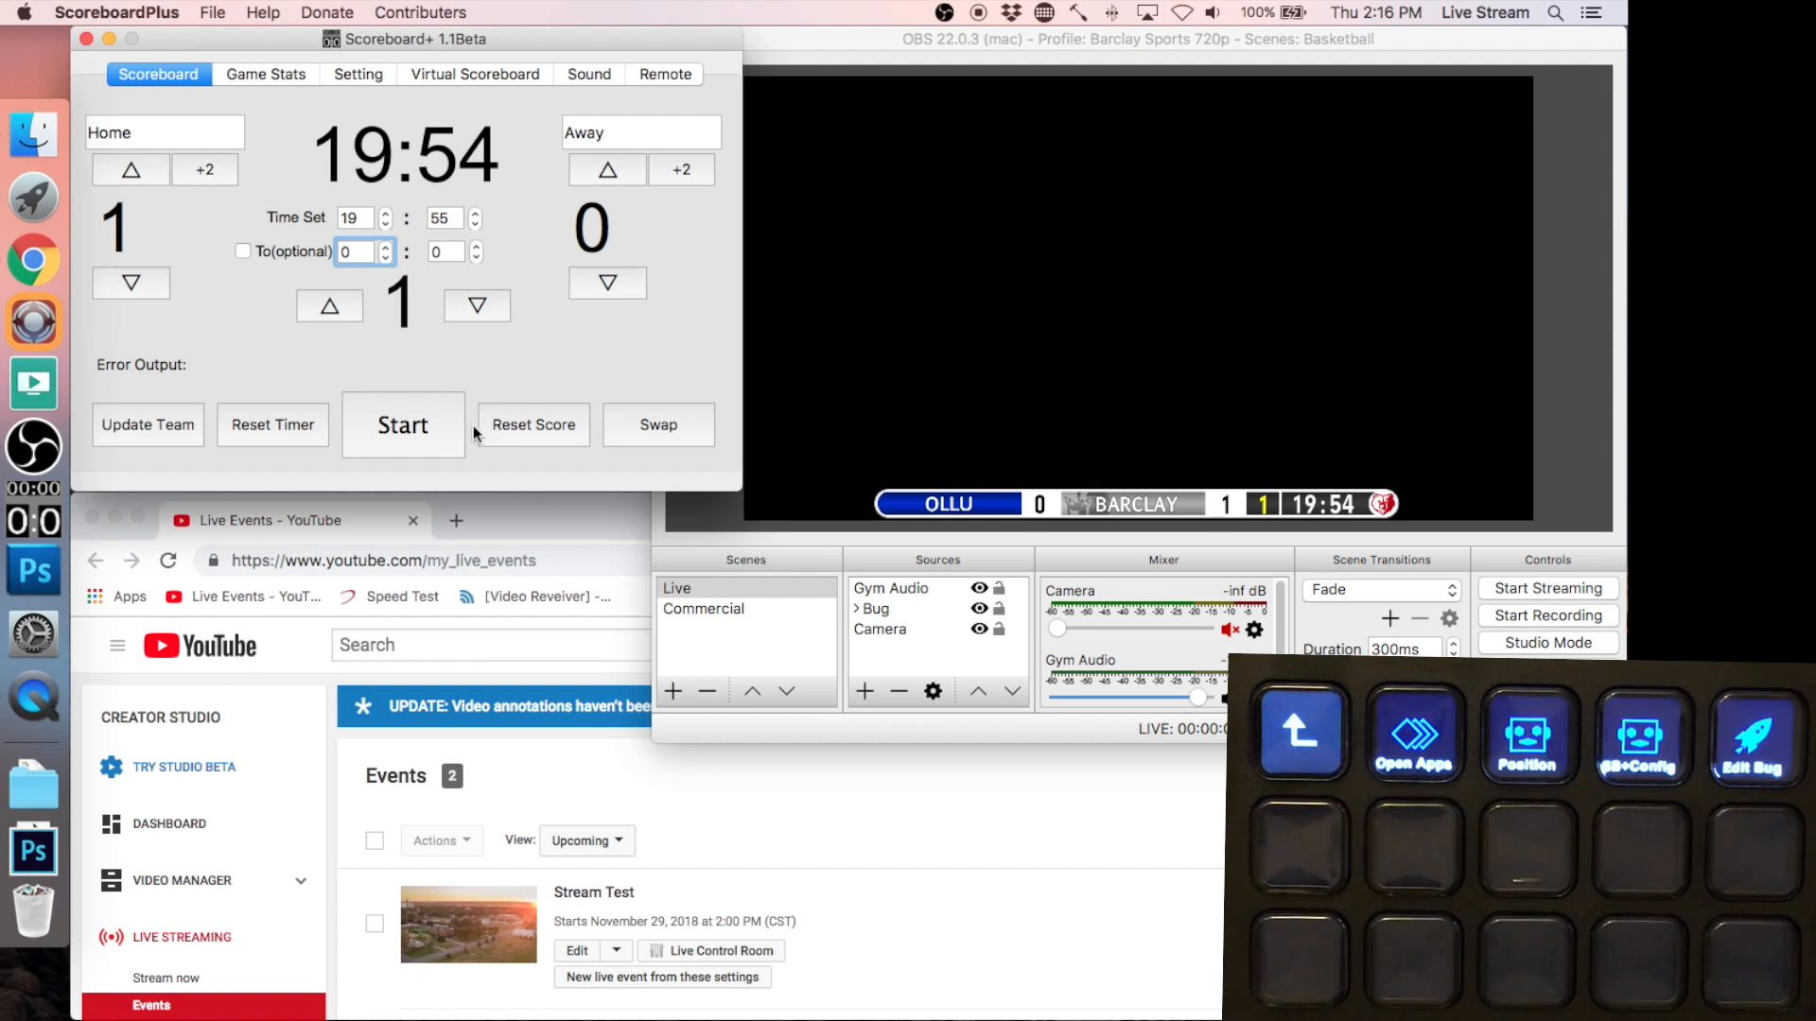
click(317, 428)
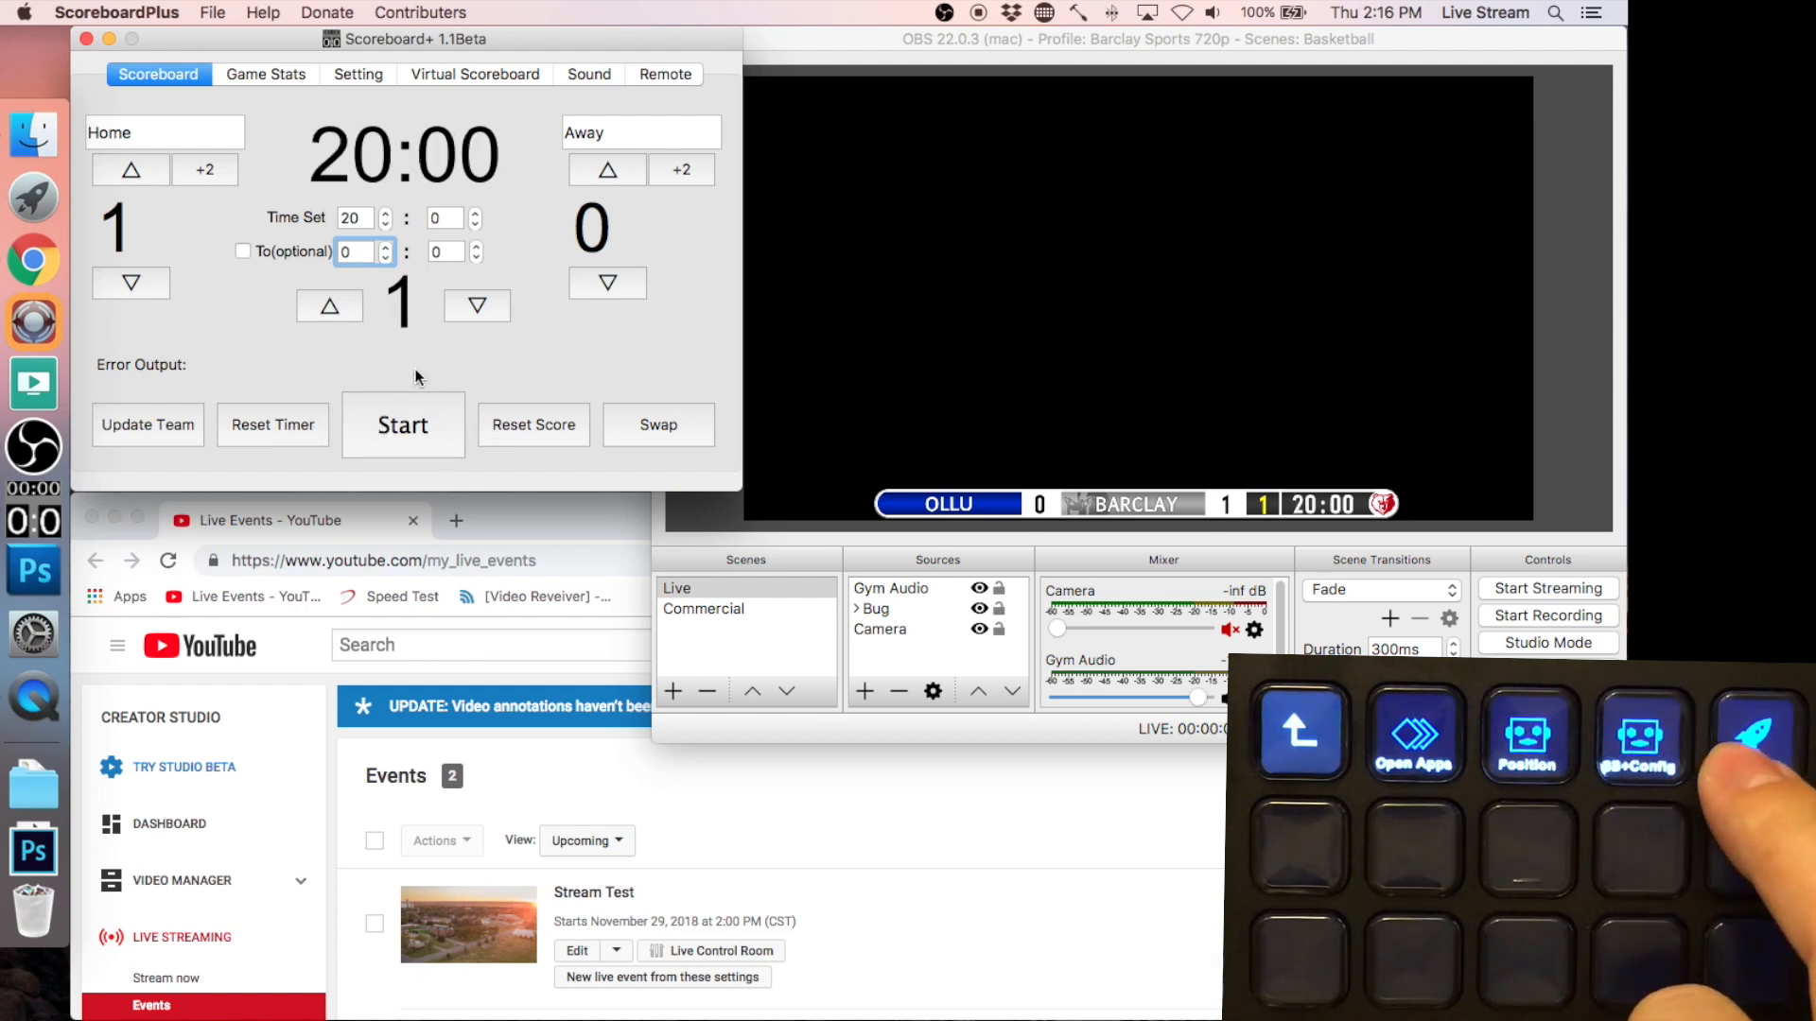
- Open Basketball Scorebug.psd in Photoshop, bring it in front of OBS, and minimize the Scoreboard+ window
key(super+Tab)
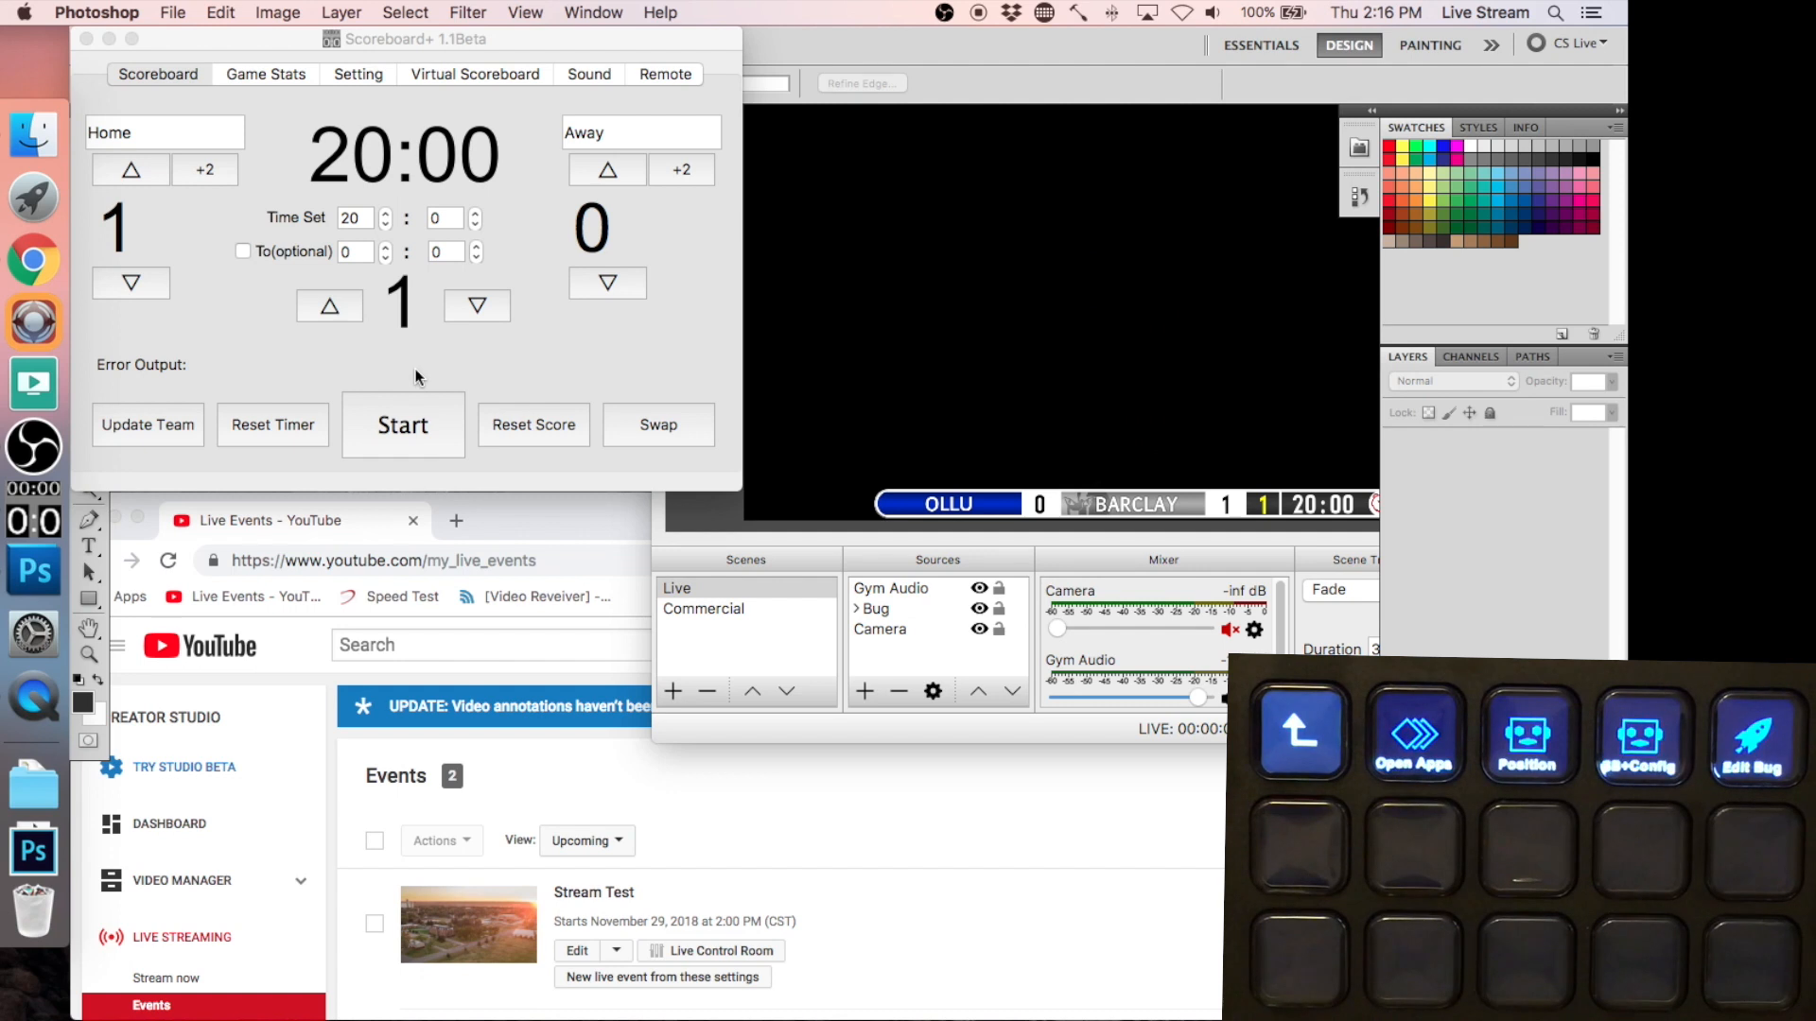
click(914, 372)
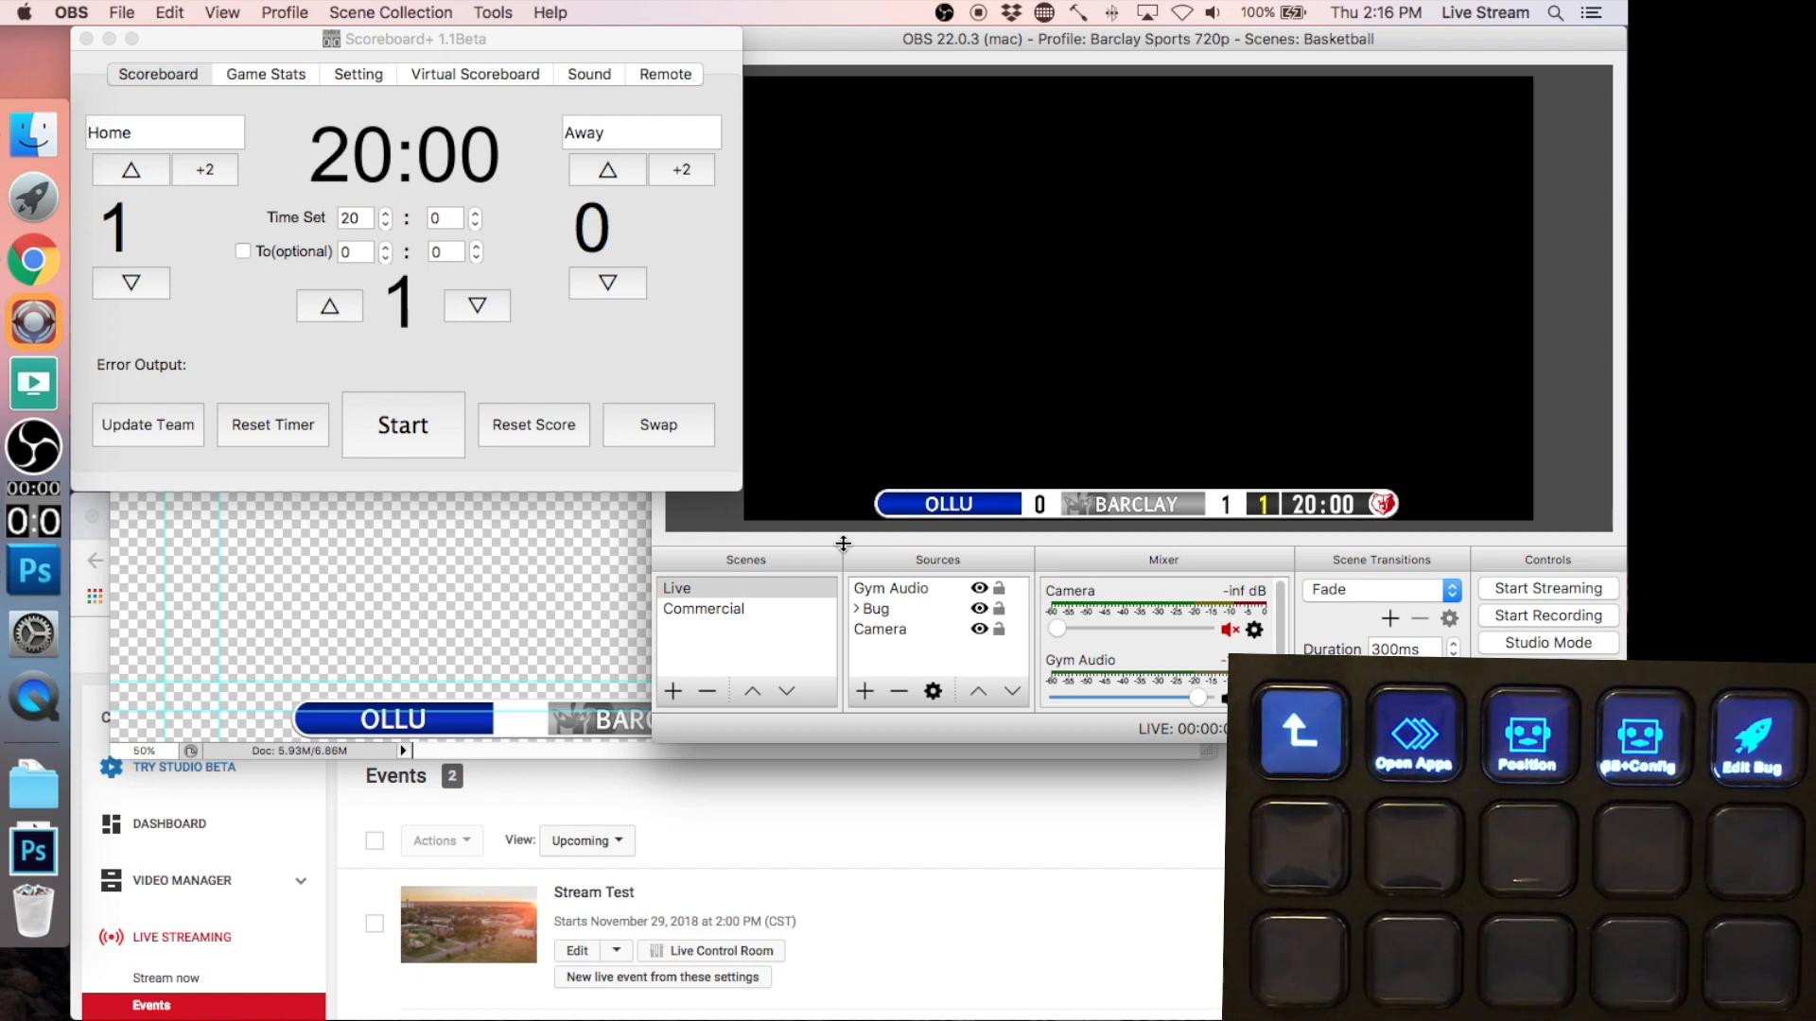
click(639, 373)
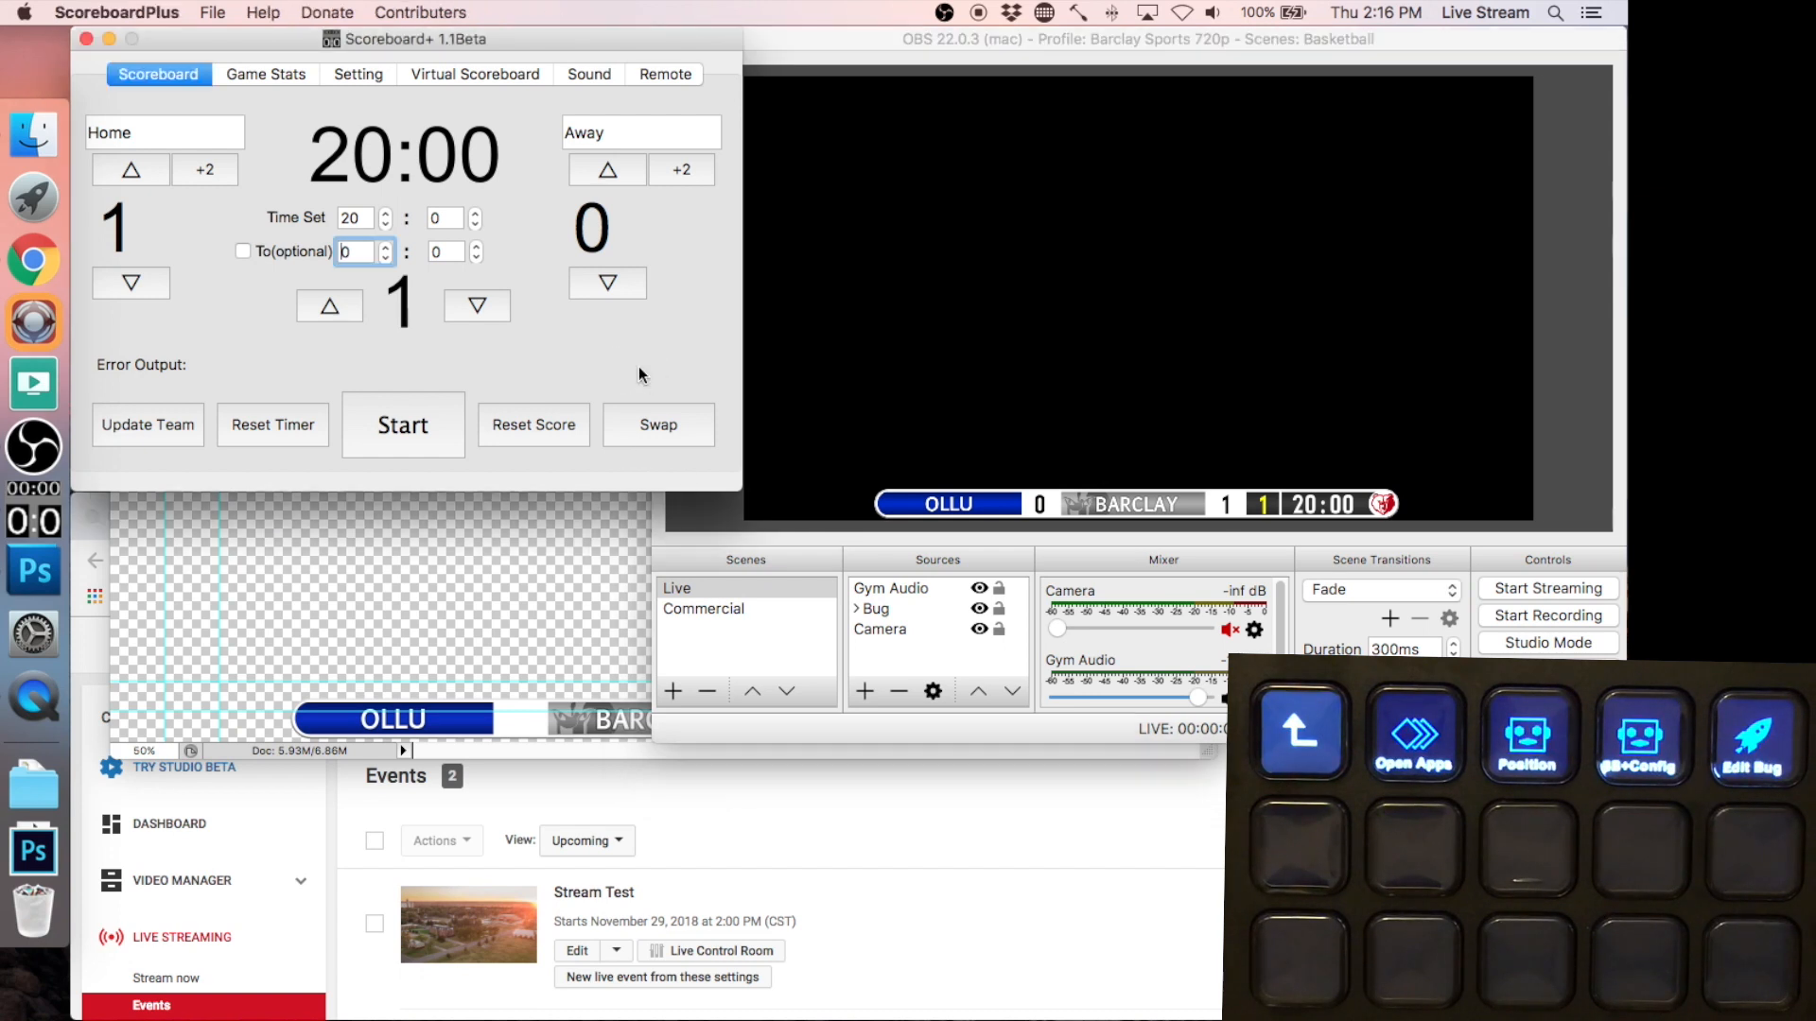
click(180, 572)
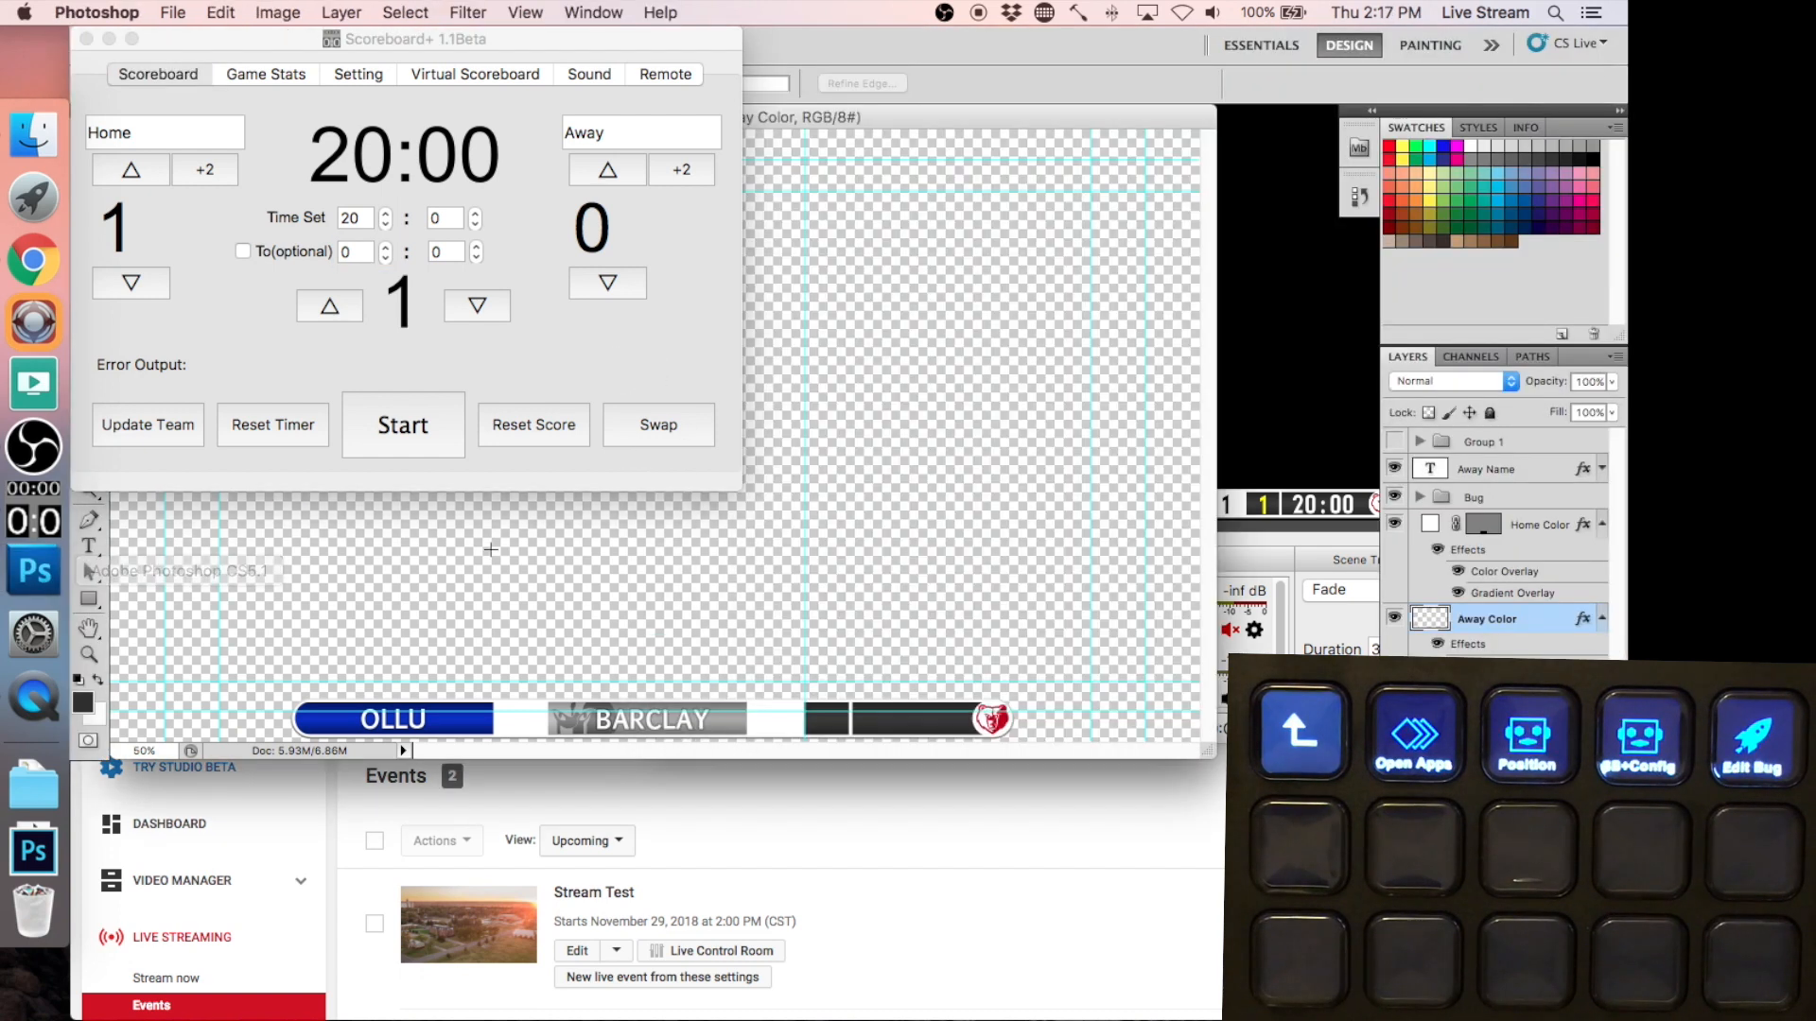
click(109, 39)
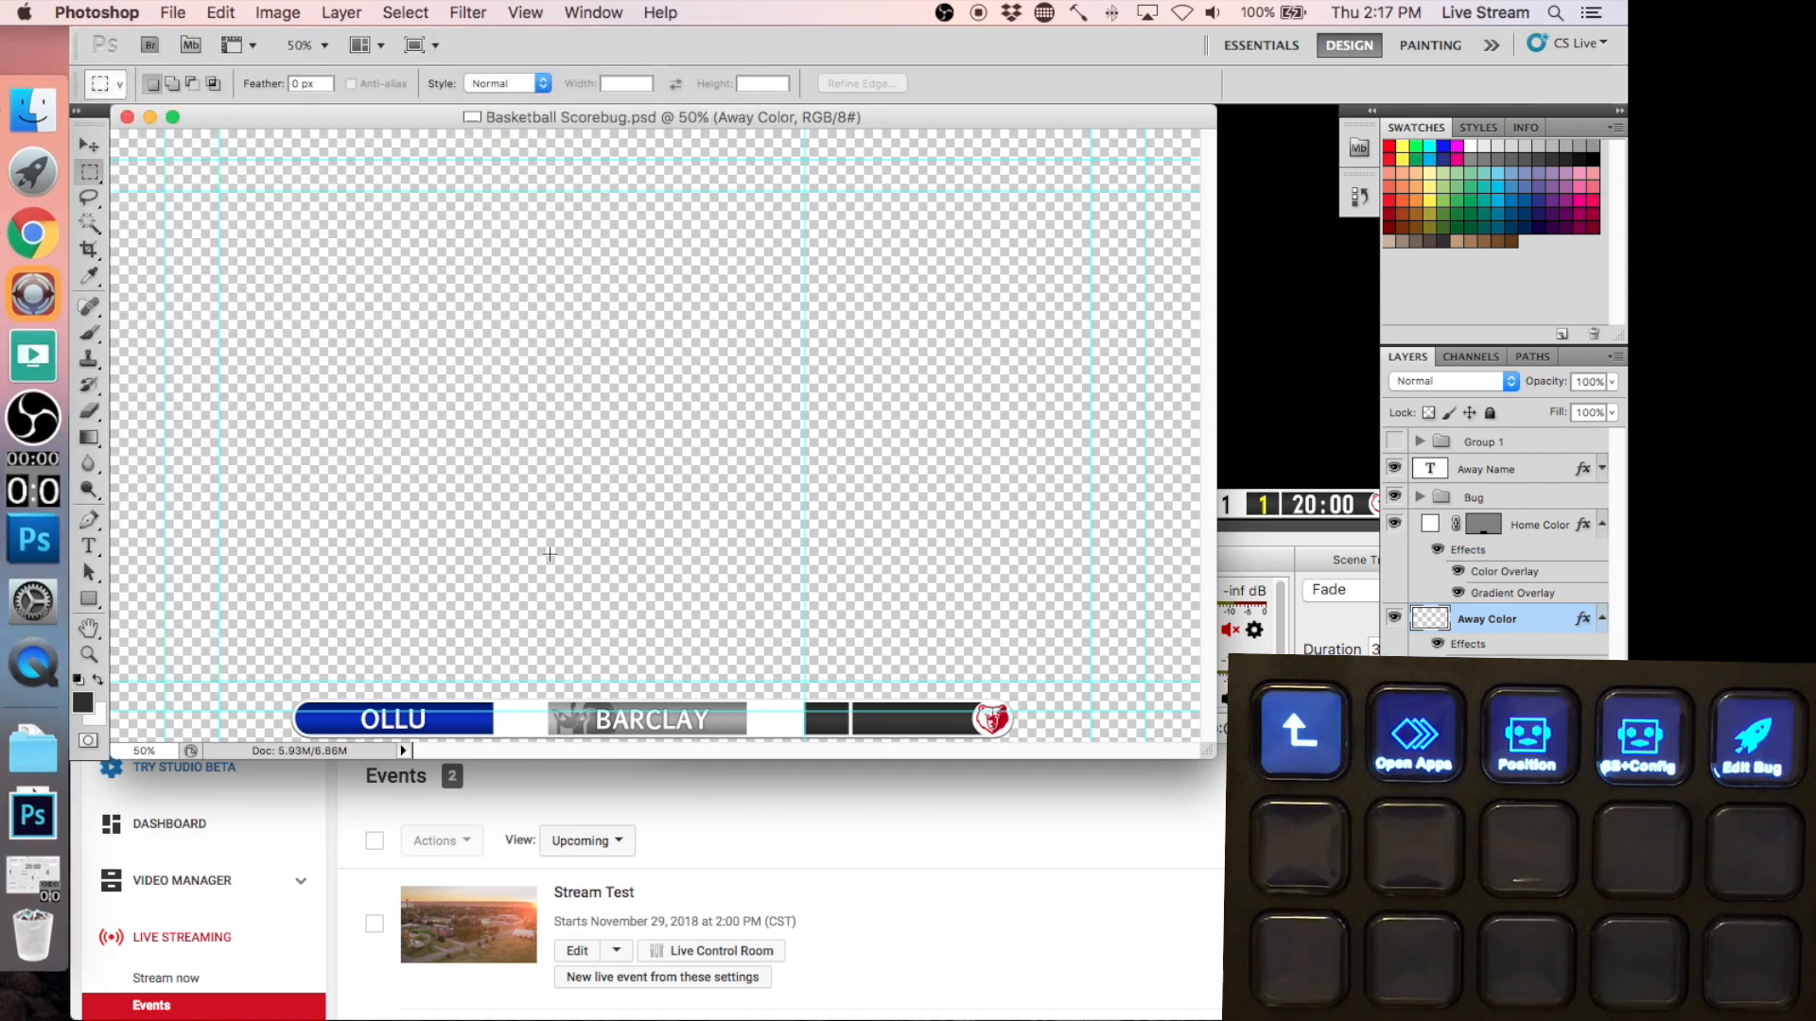
click(1430, 468)
double_click(1430, 468)
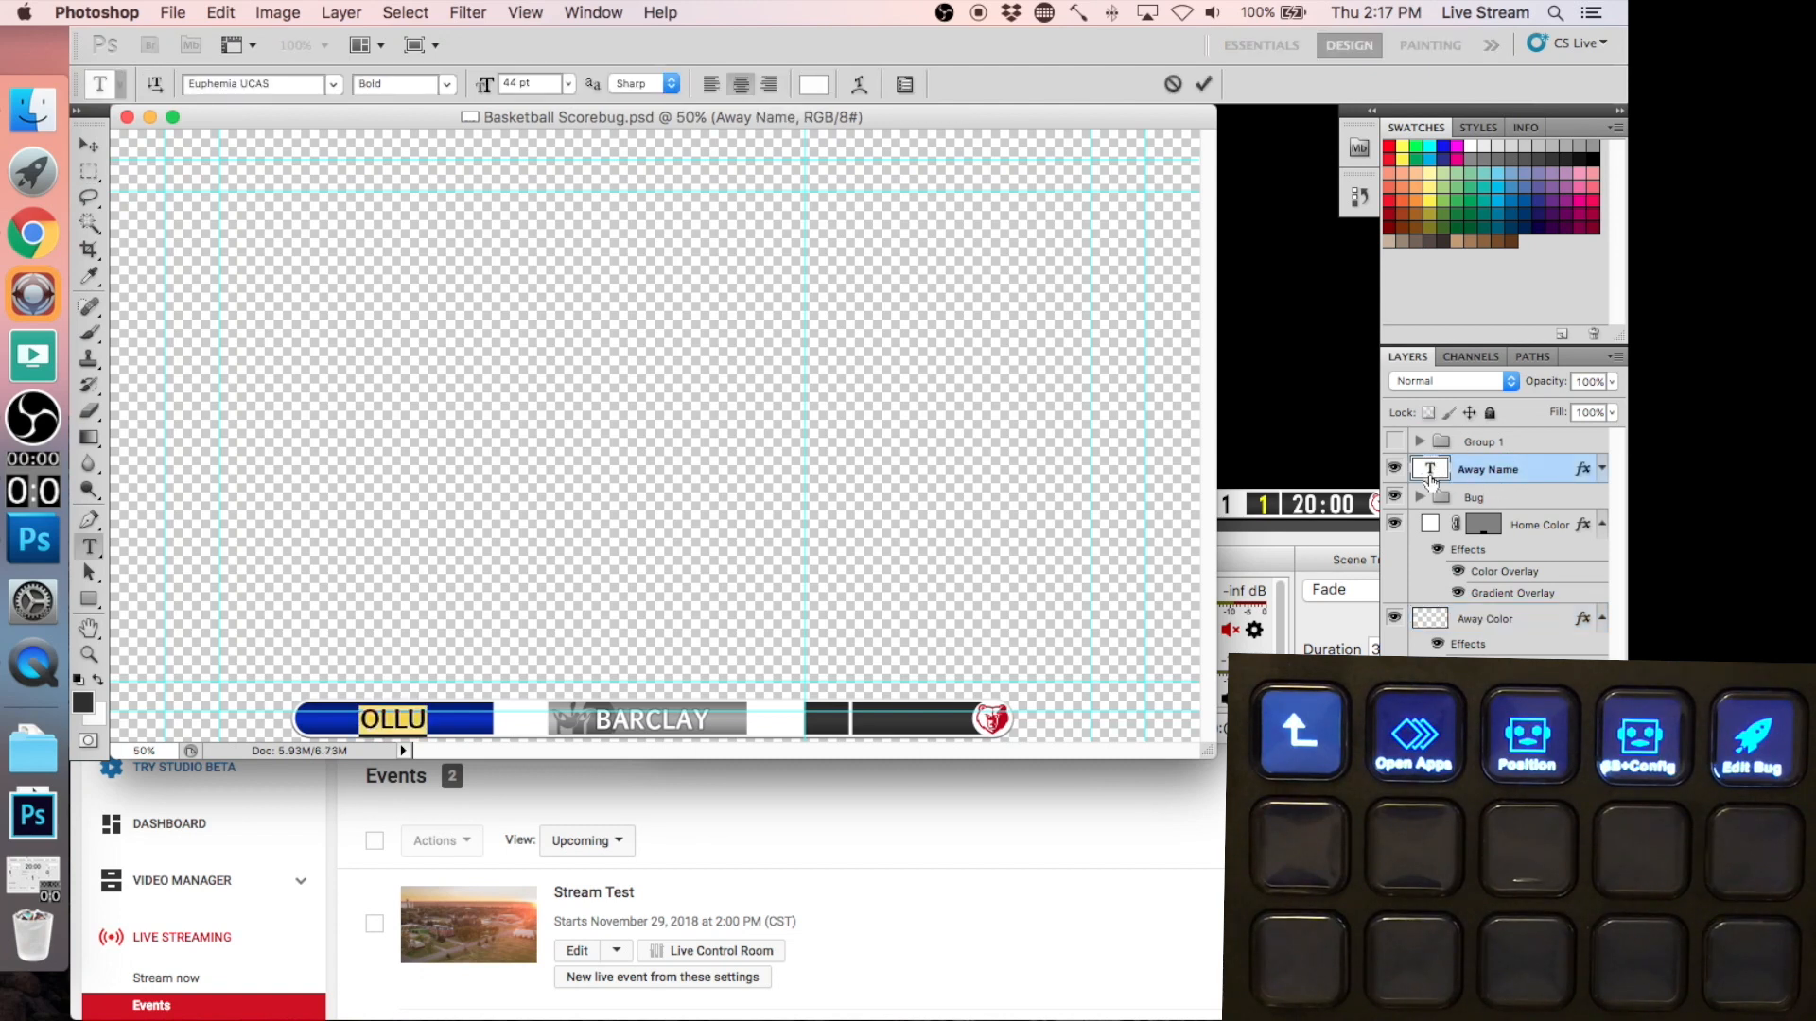
click(1430, 469)
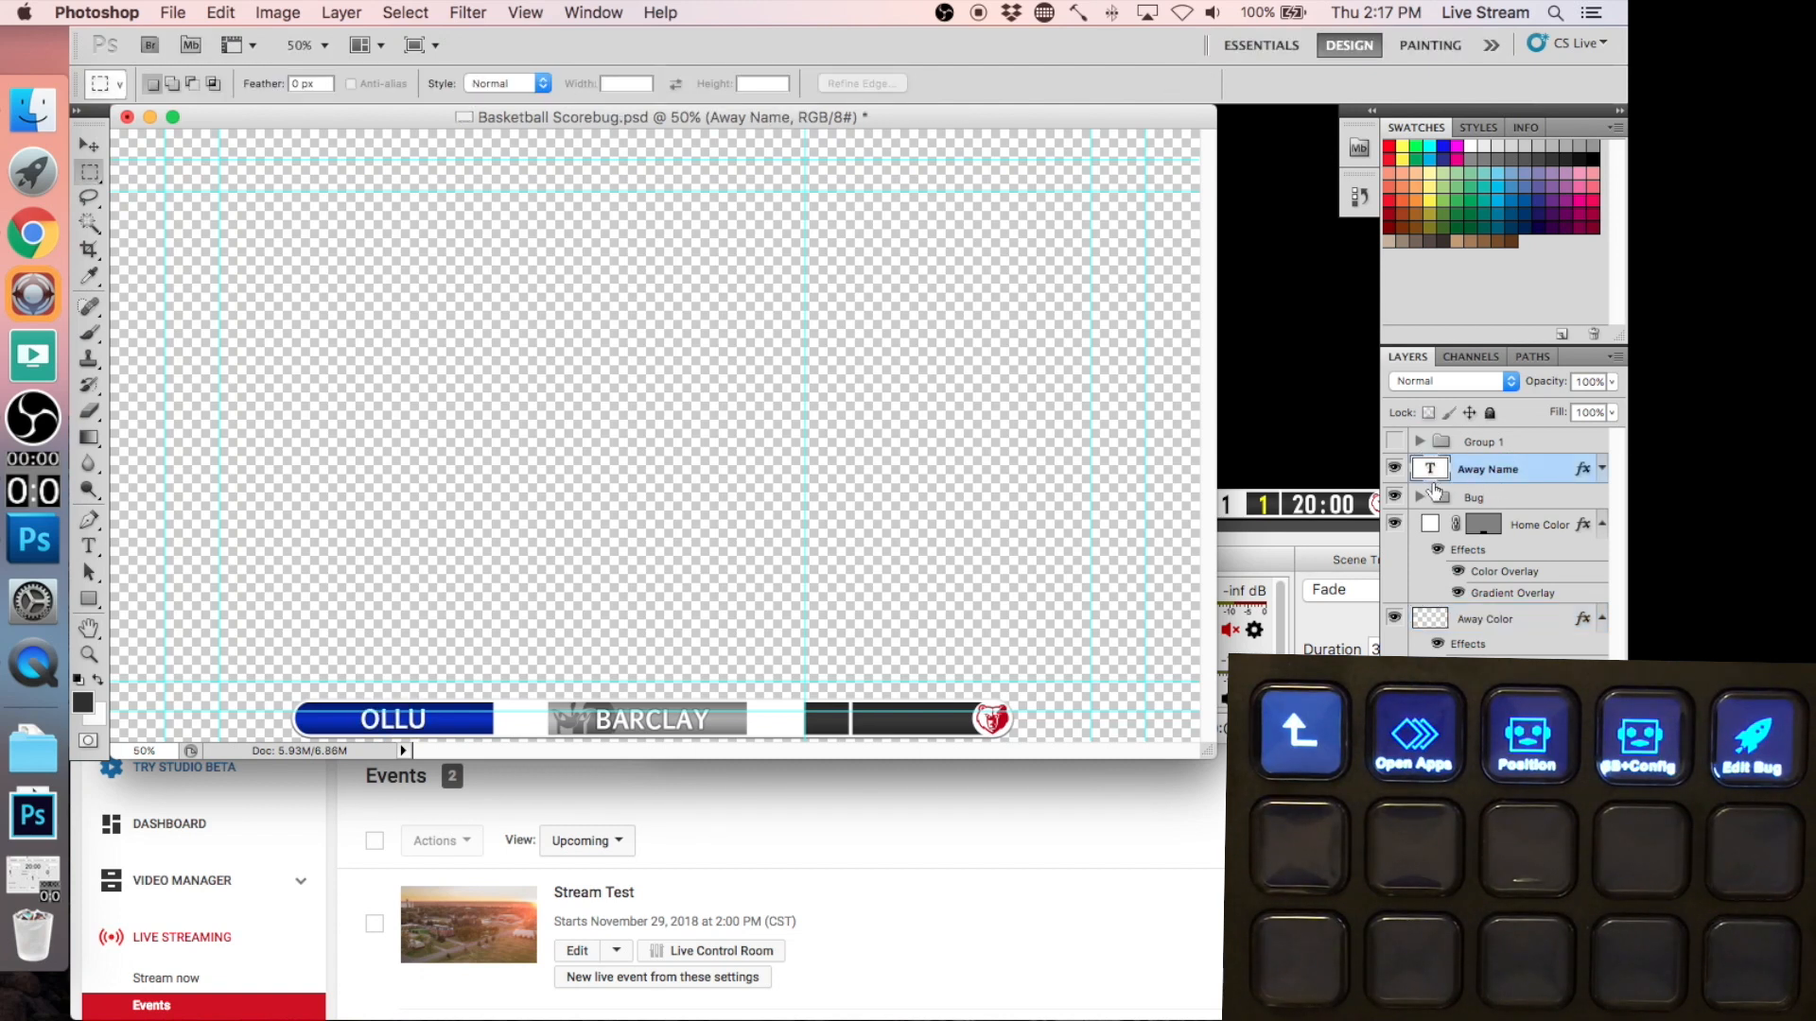
key(g)
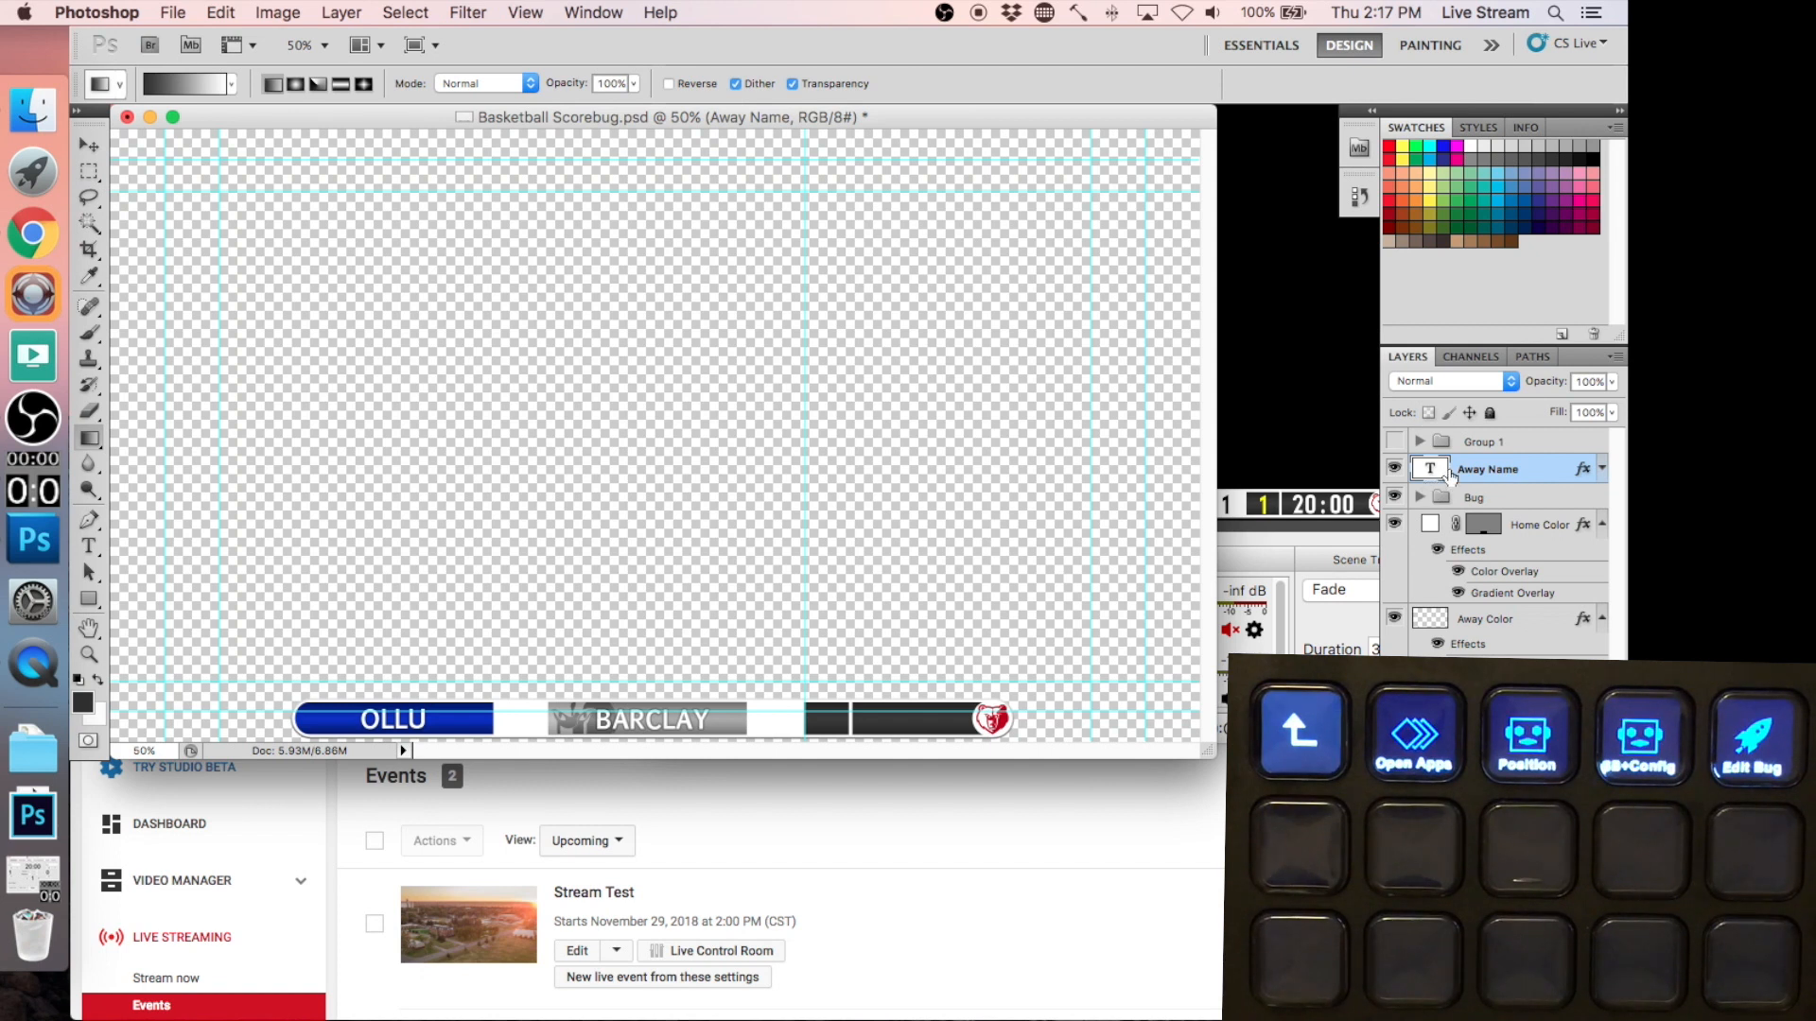
- Replace the text of the Away Name layer with AWAY and commit the edit
double_click(1432, 470)
text(zg)
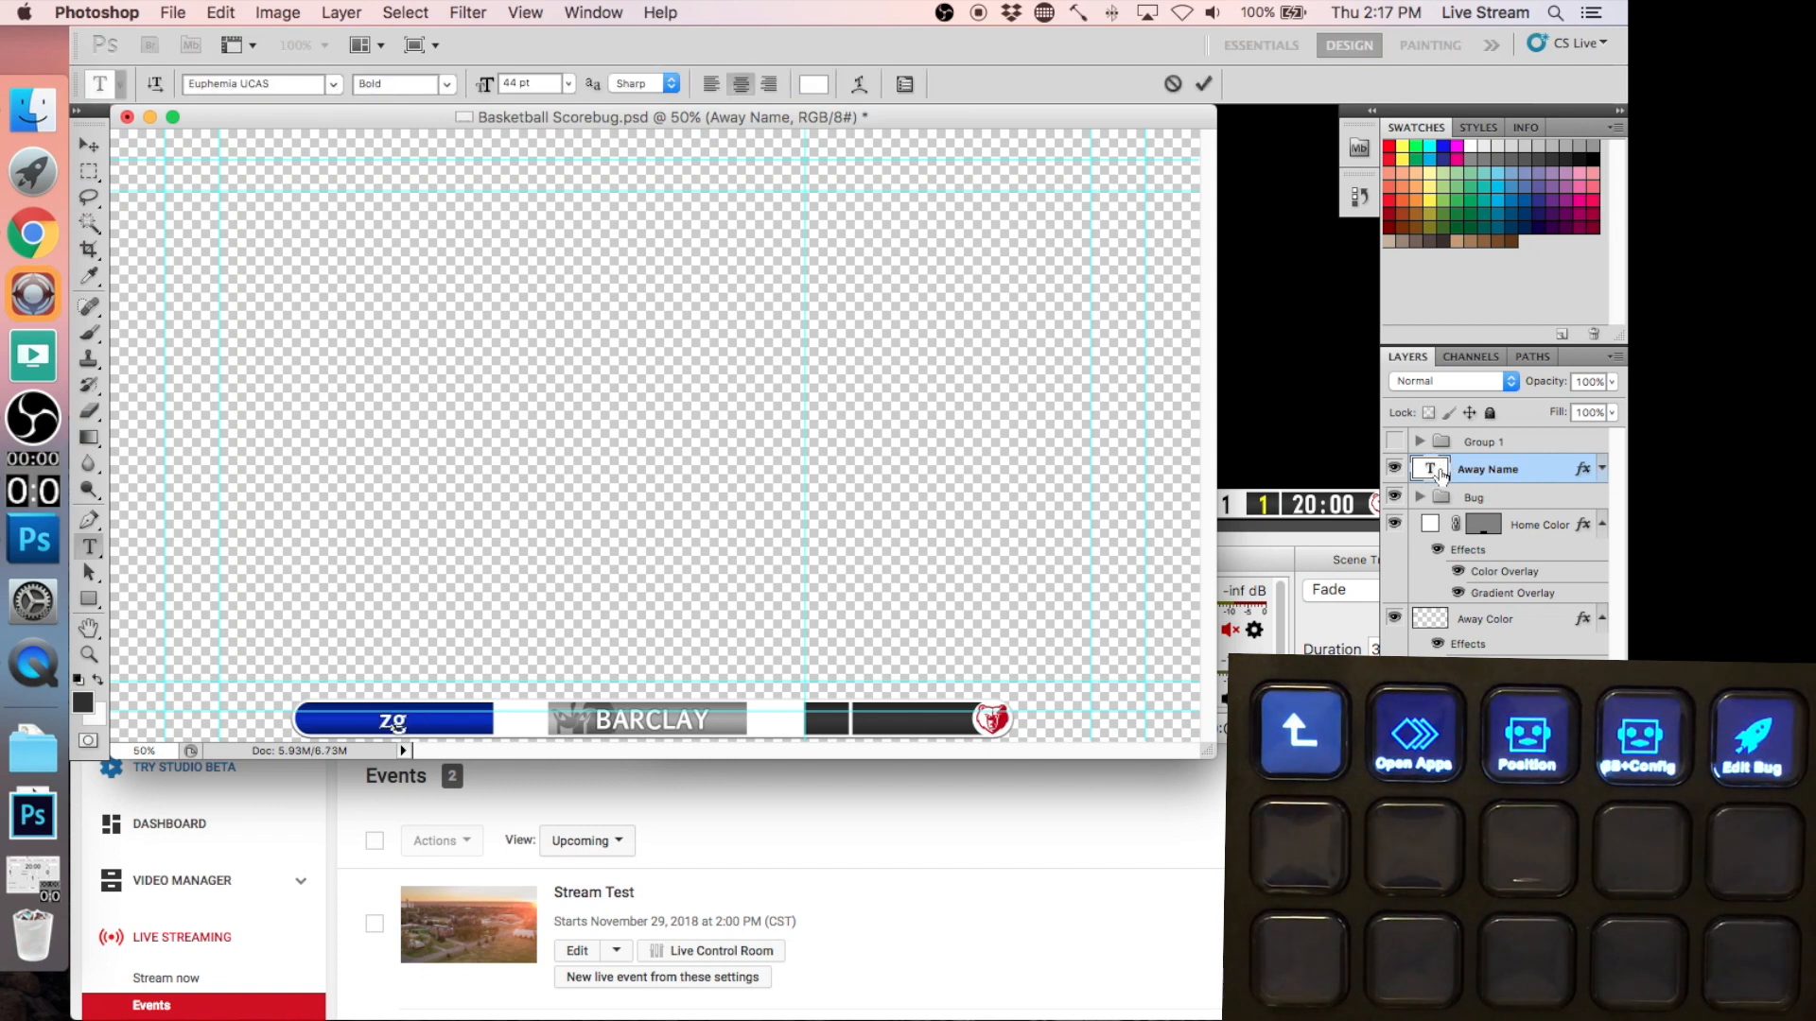
key(BackSpace)
key(BackSpace)
text(Away)
key(BackSpace)
key(BackSpace)
key(BackSpace)
text(A)
key(BackSpace)
text(way)
key(ctrl+Return)
key(g)
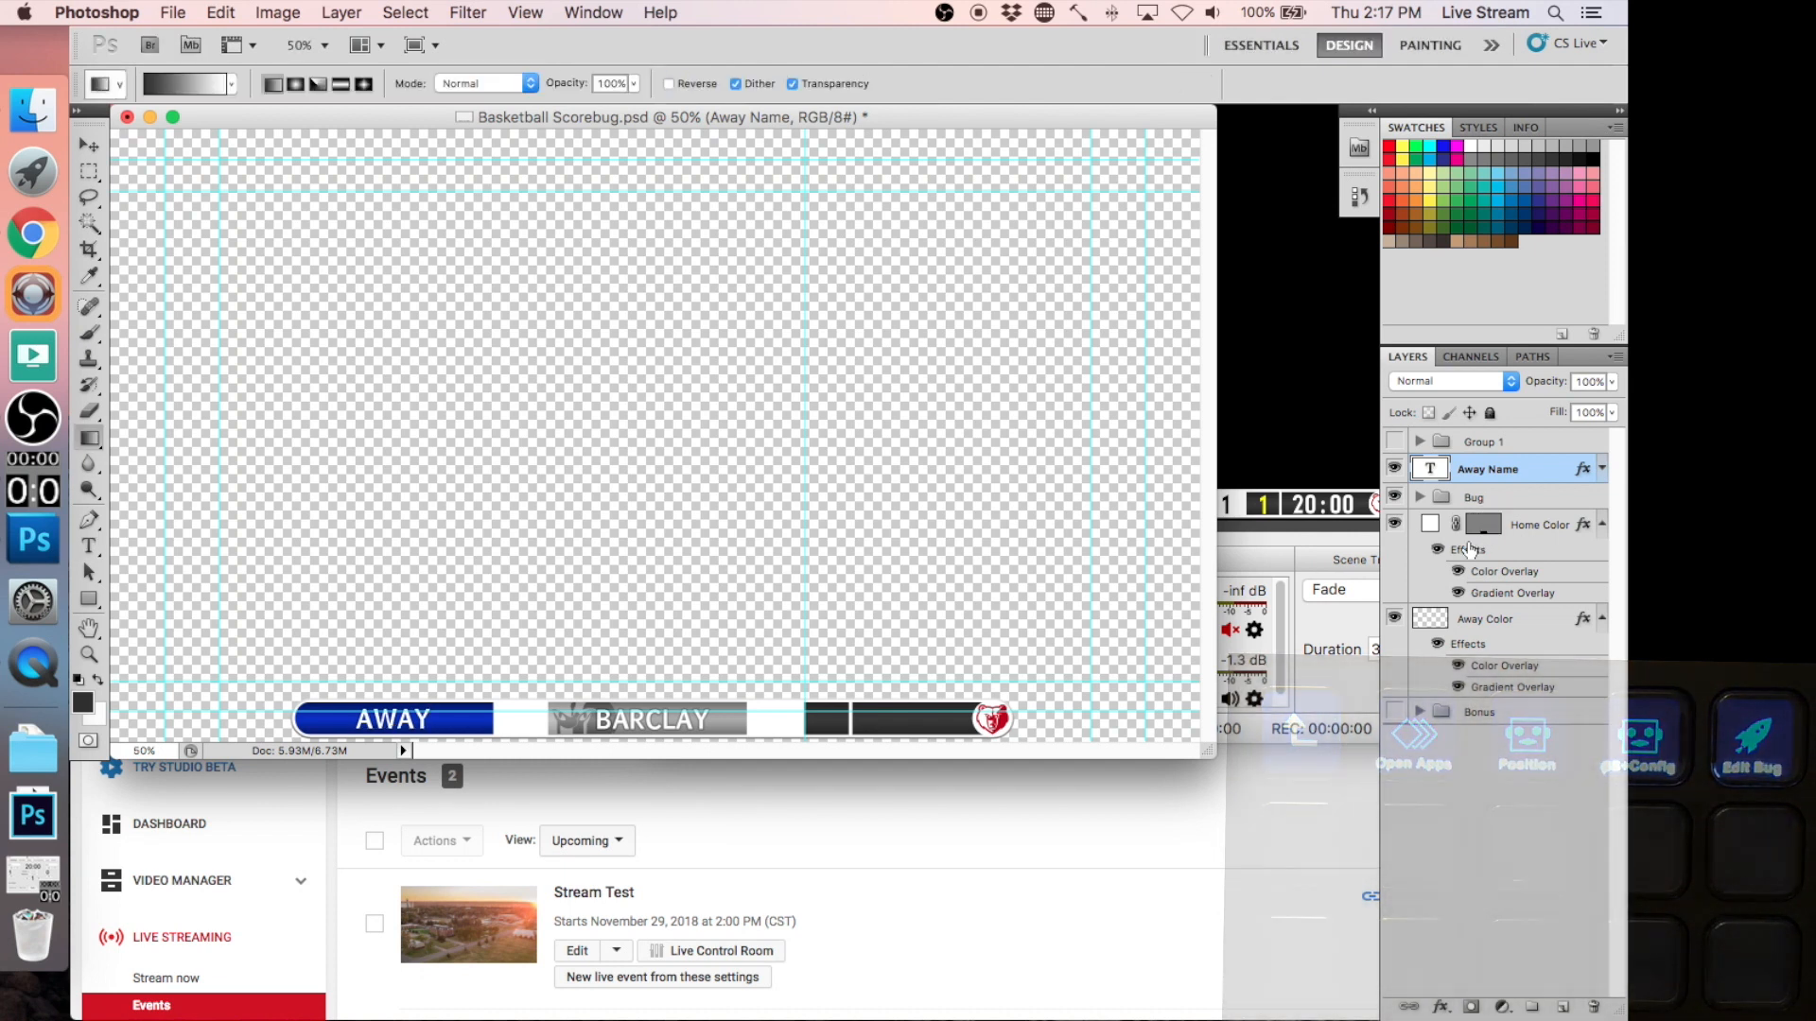
click(1484, 526)
click(1439, 620)
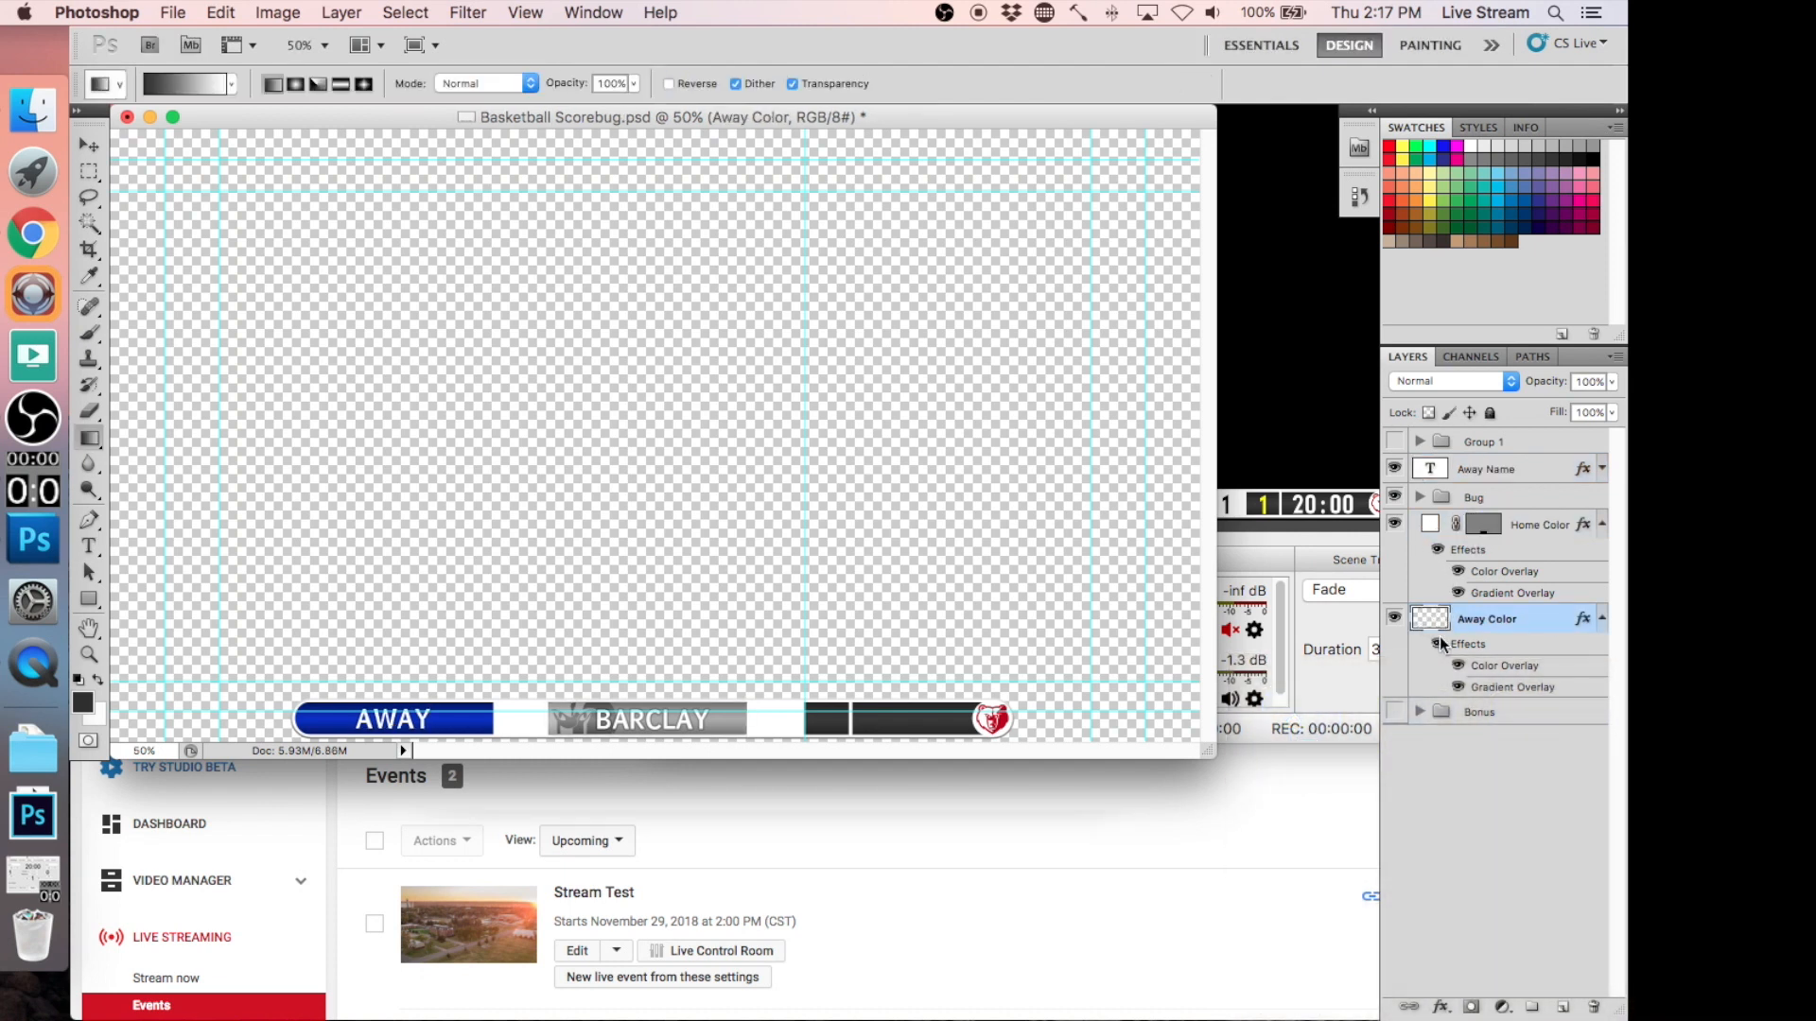
double_click(1482, 683)
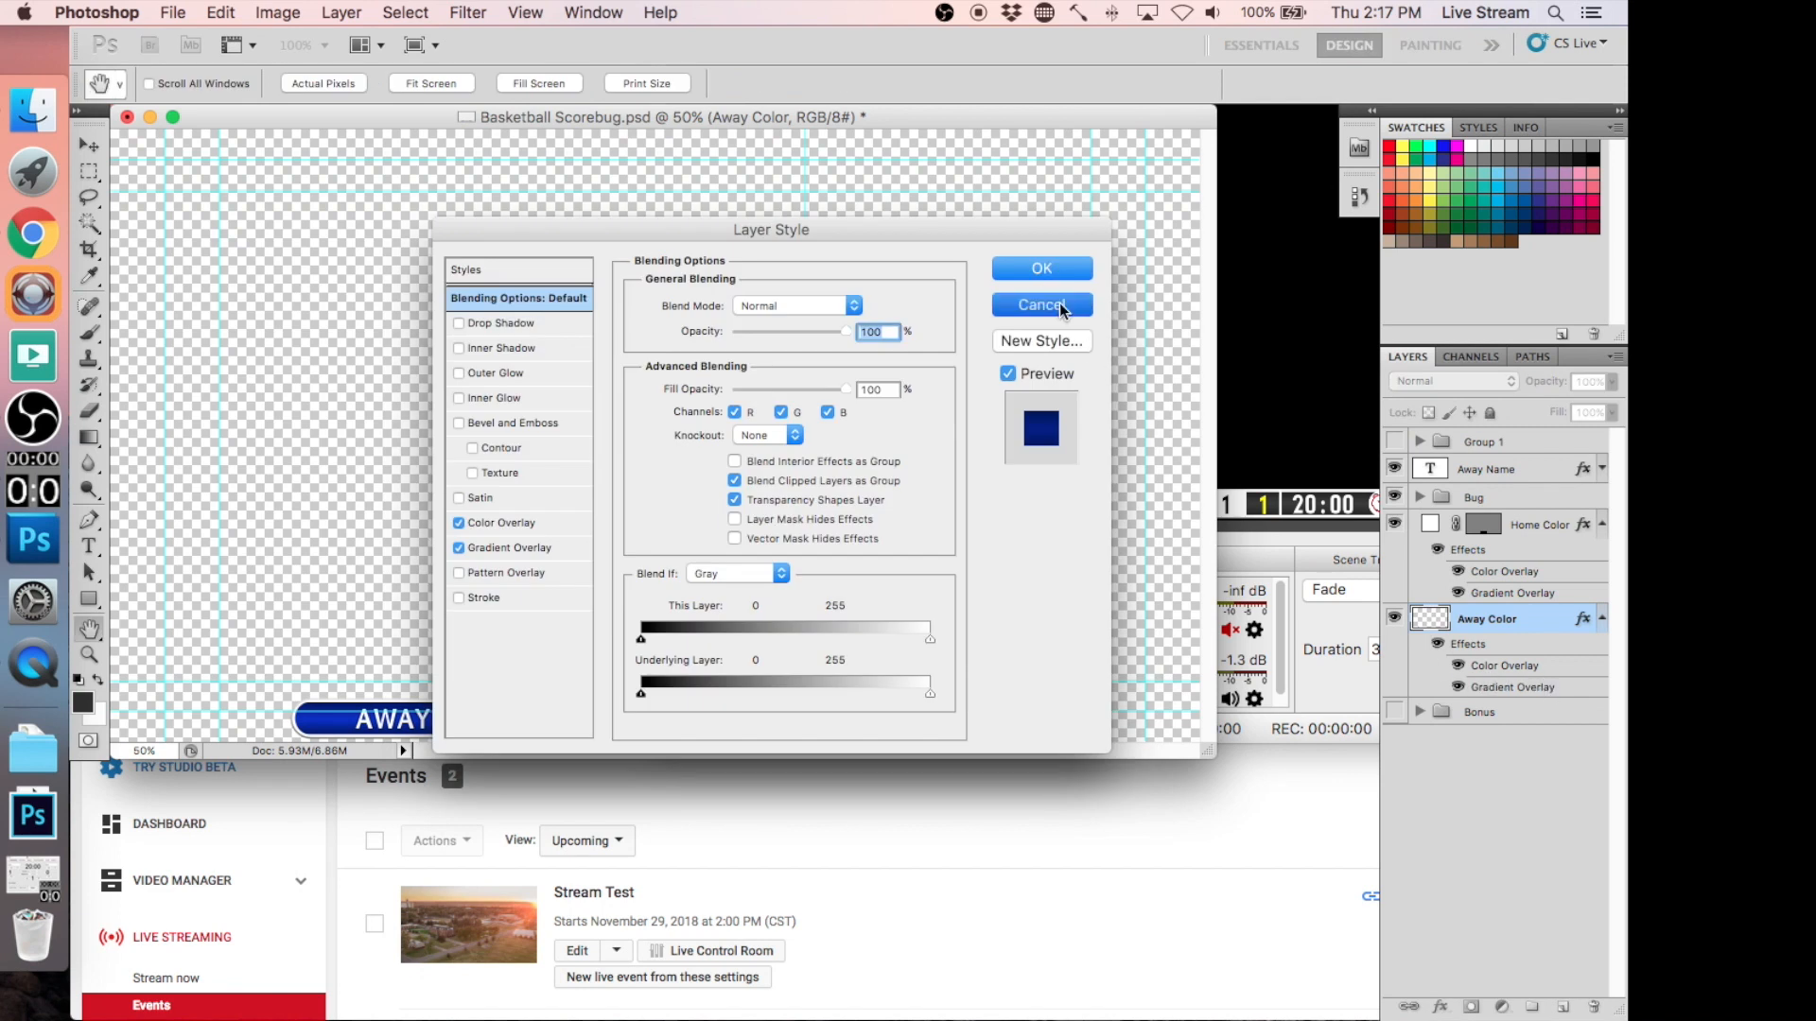
key(Escape)
- Change the Away Color layer's Color Overlay to a bright magenta and apply the layer style
double_click(1594, 665)
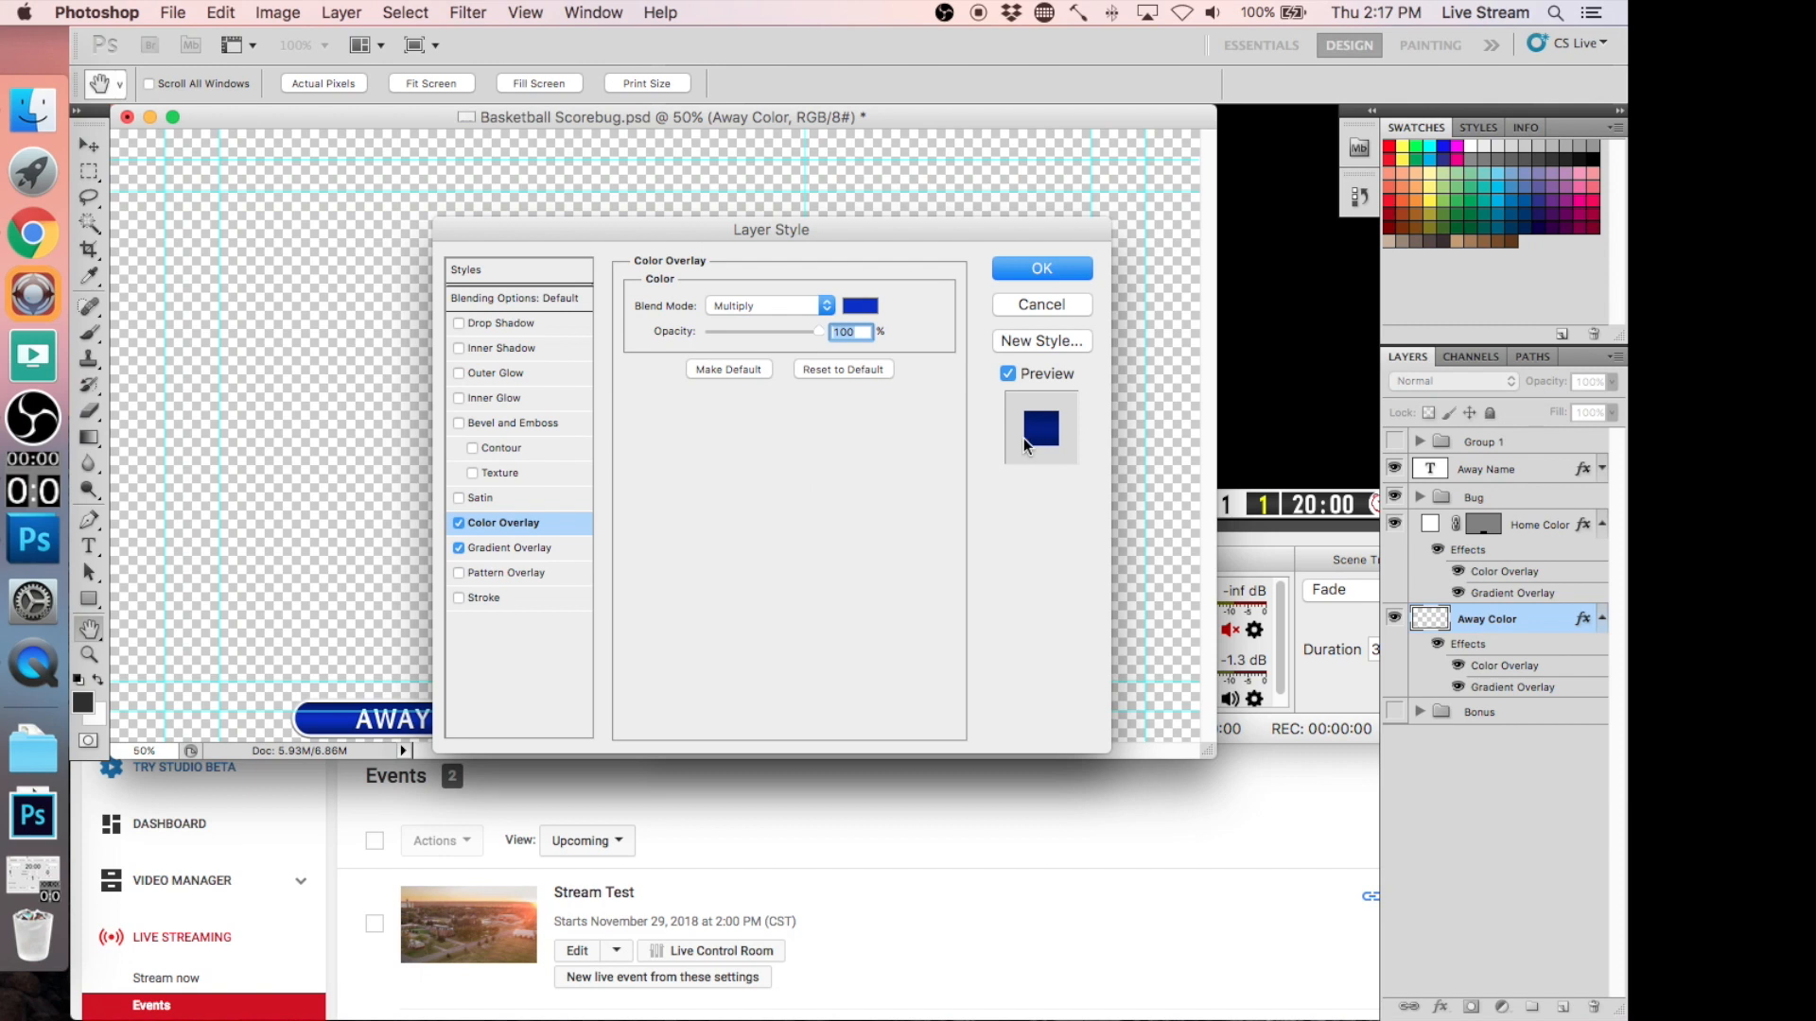
click(859, 305)
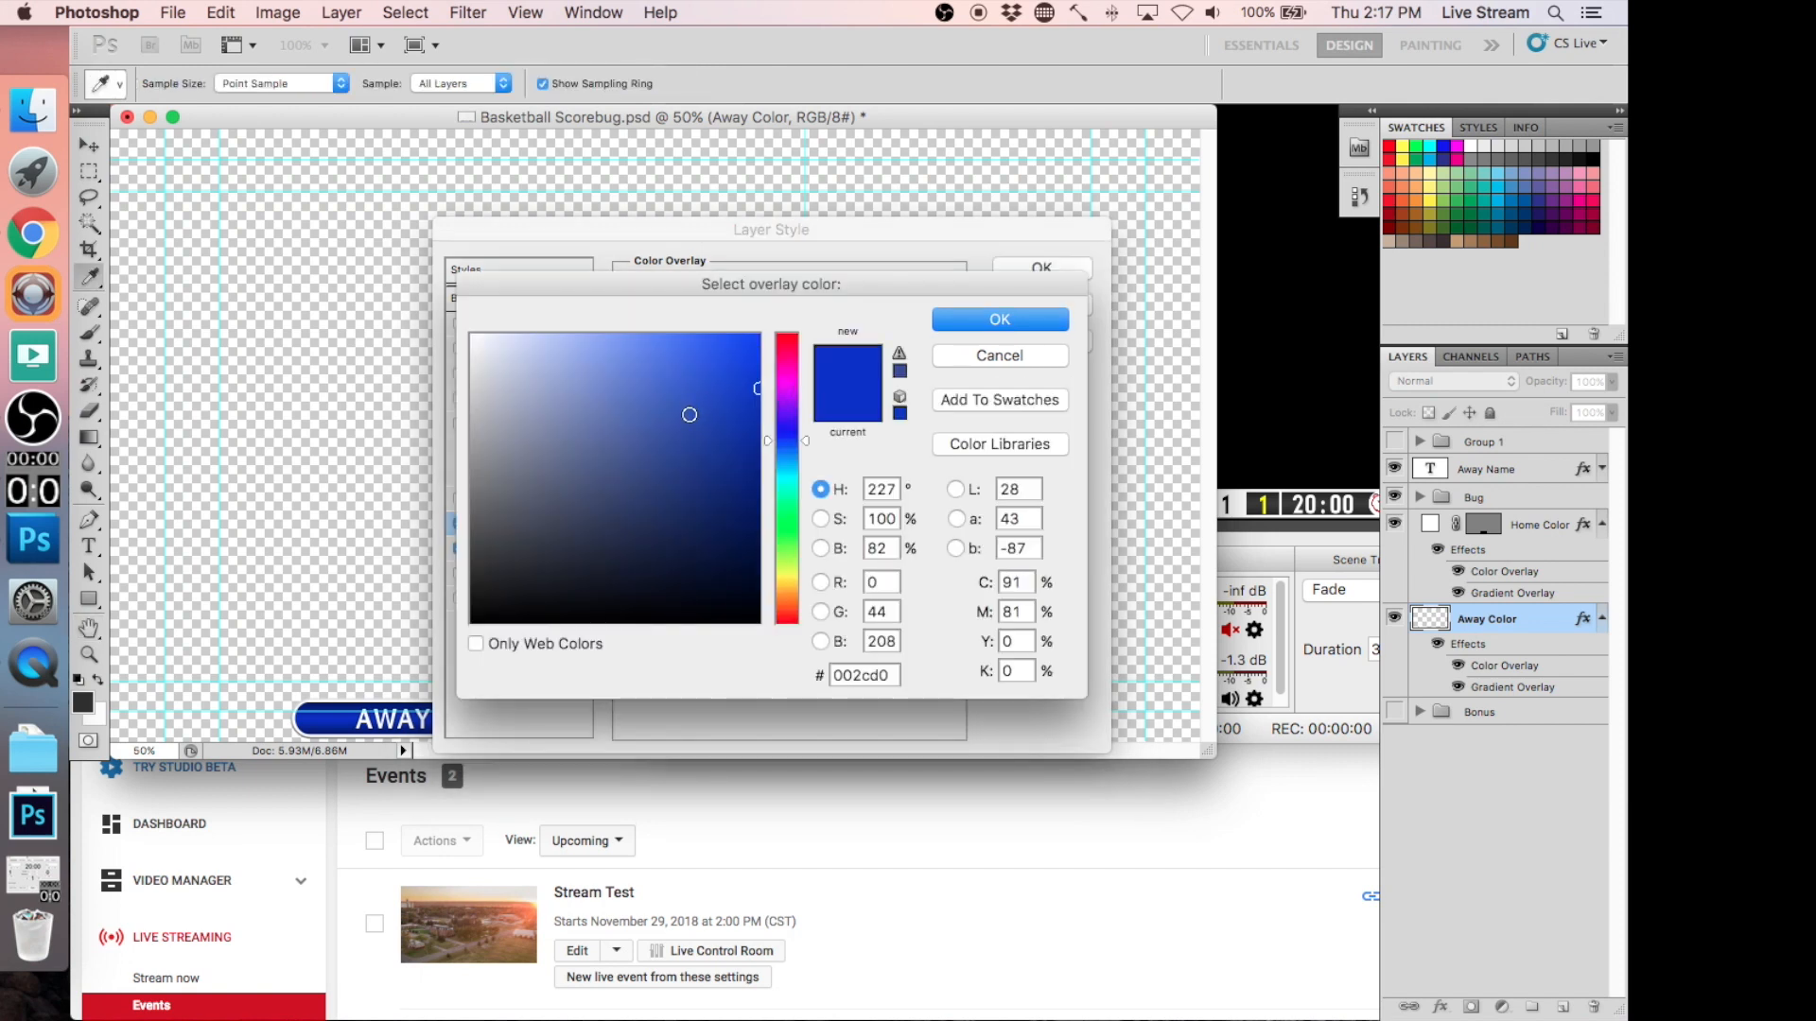
click(702, 463)
drag(786, 401, 786, 383)
click(759, 365)
click(974, 327)
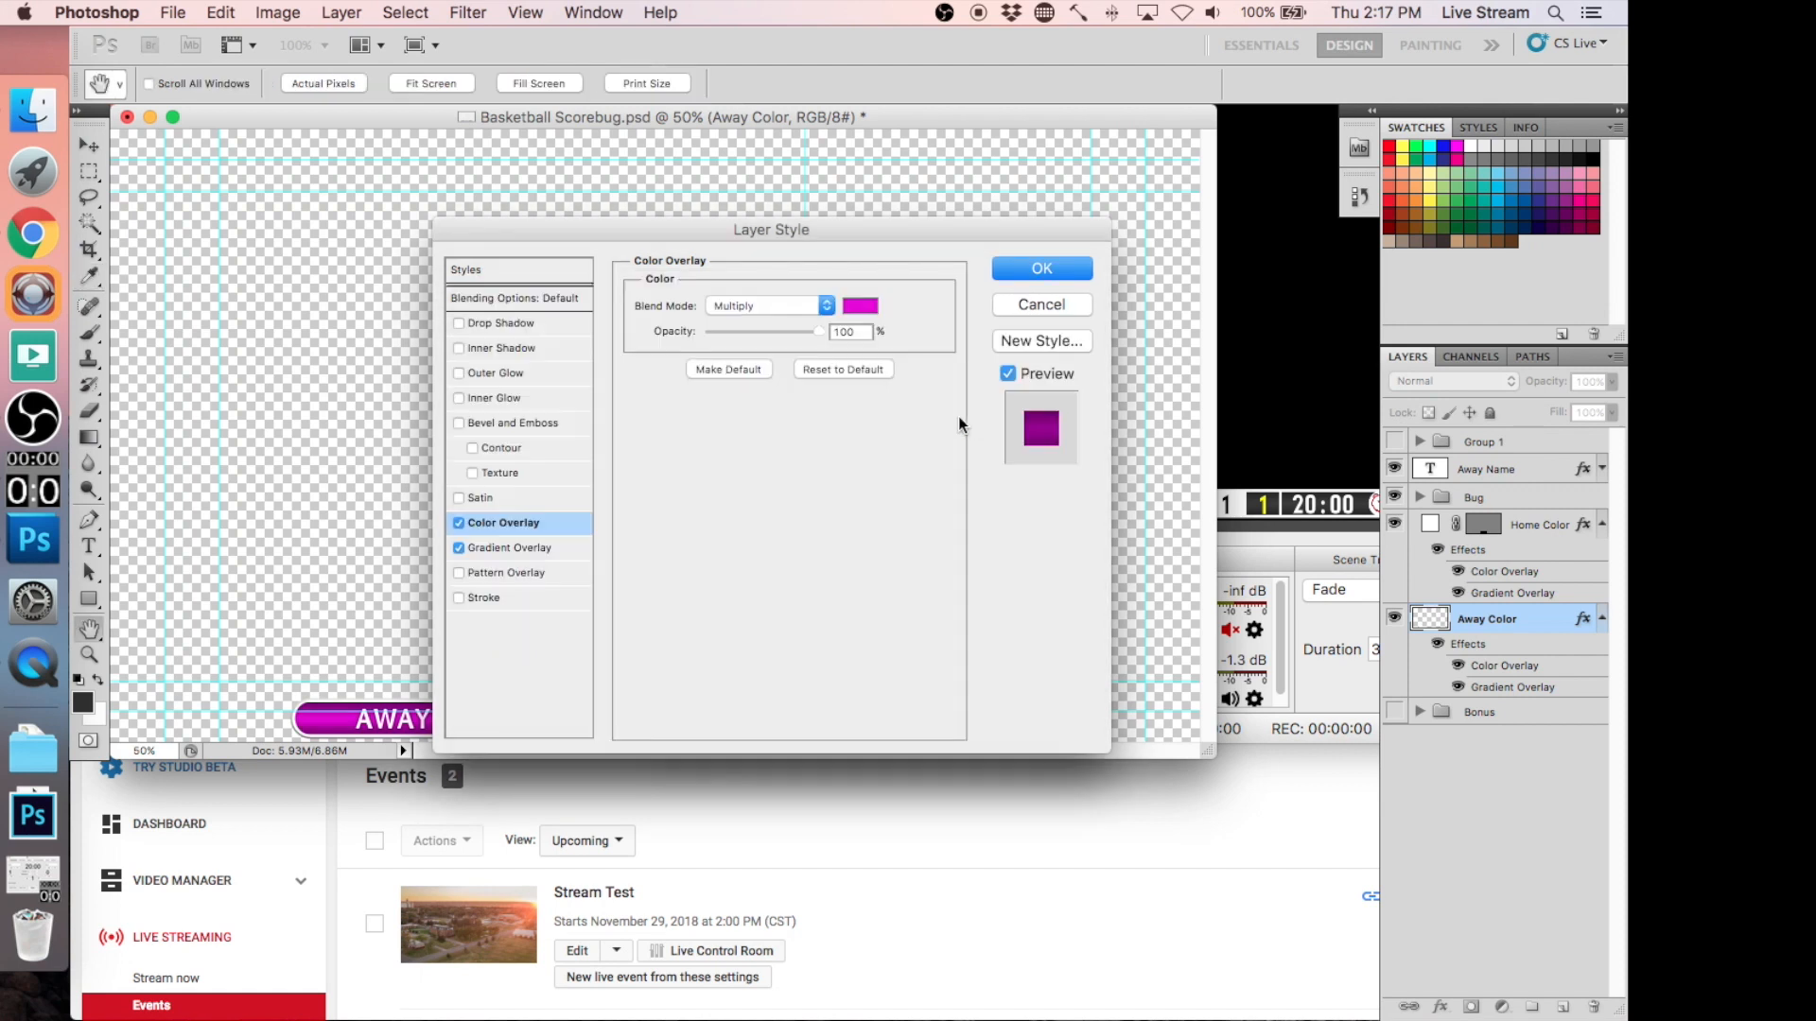
click(1030, 270)
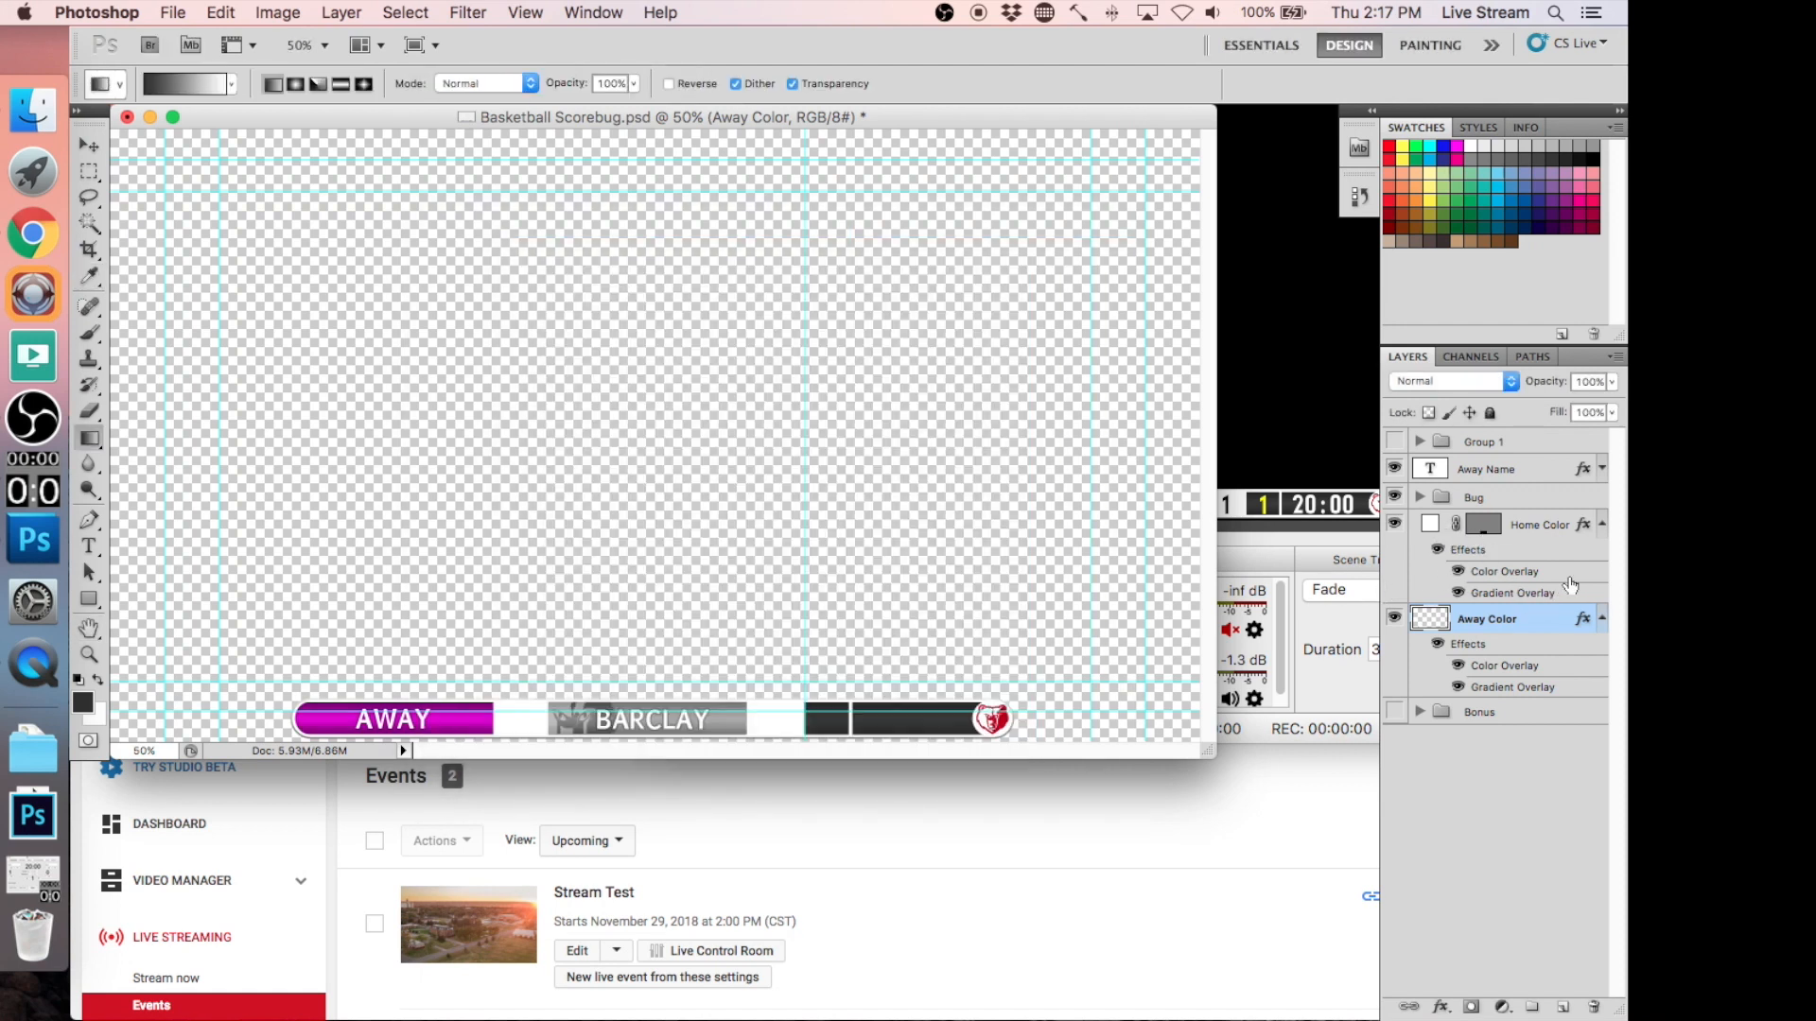
- Change the Home Color layer's Color Overlay to red, apply the layer style and save the score bug file
double_click(1569, 573)
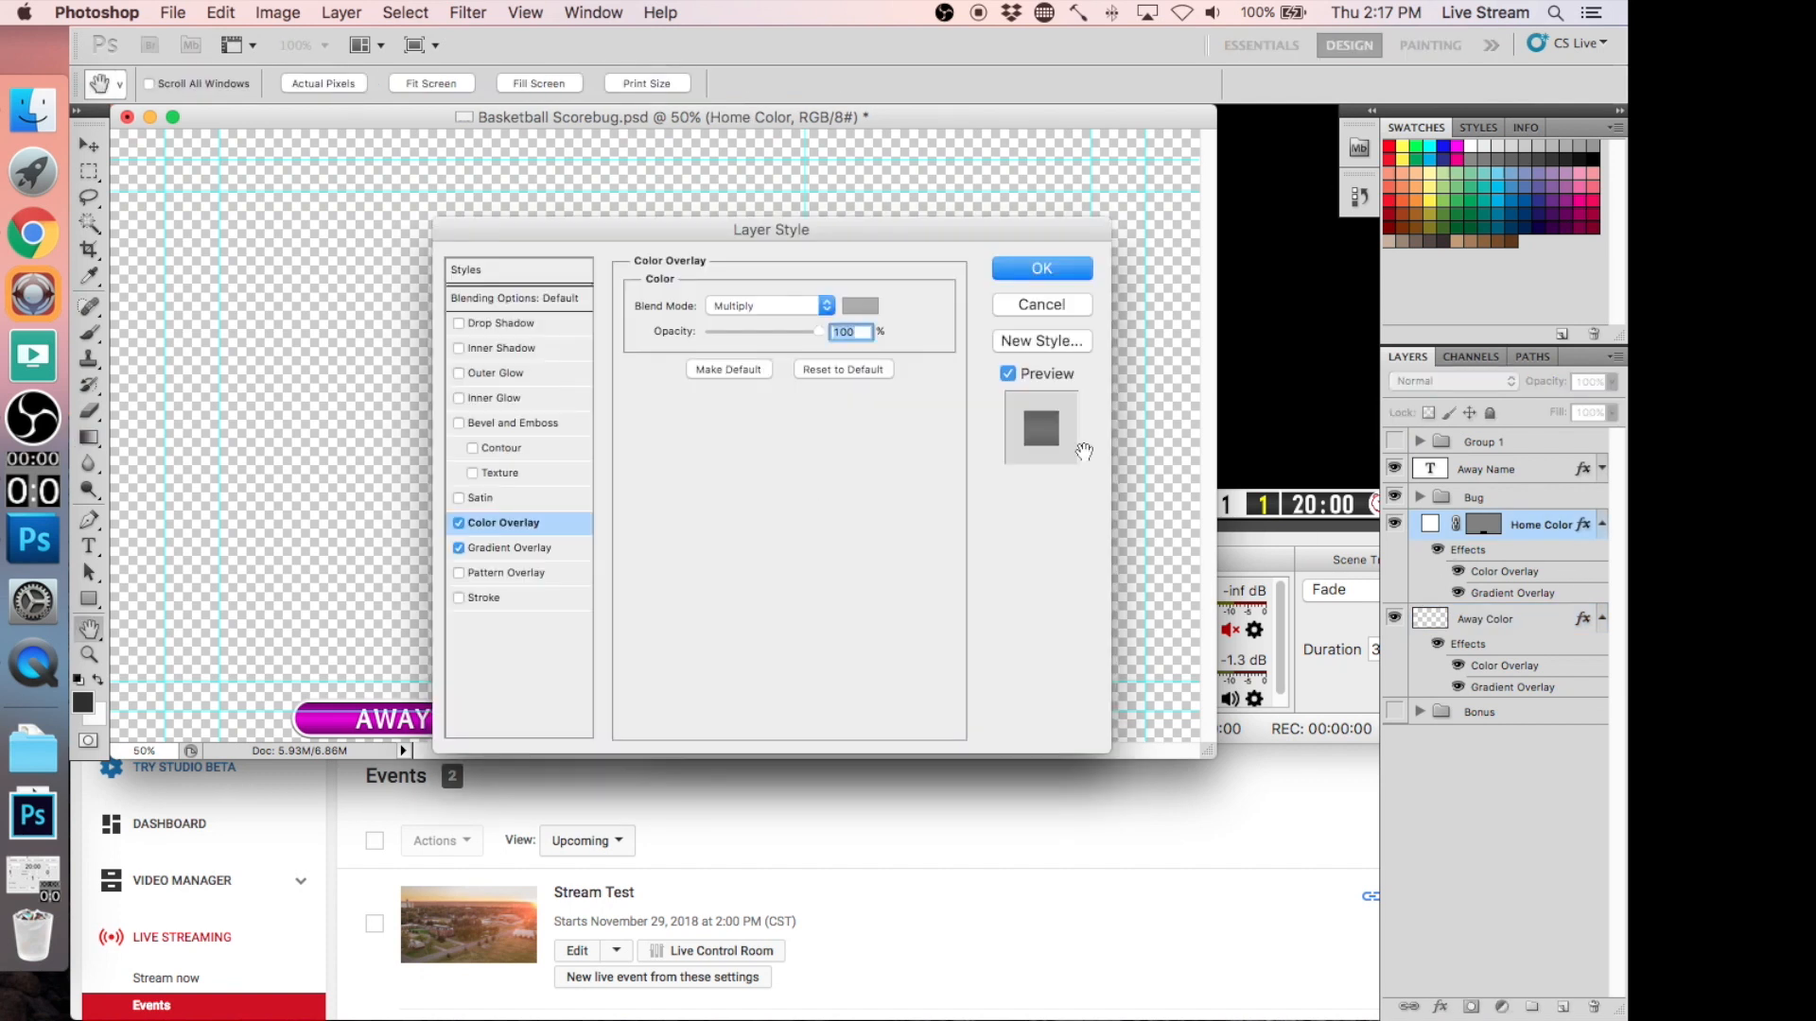
click(860, 307)
click(757, 397)
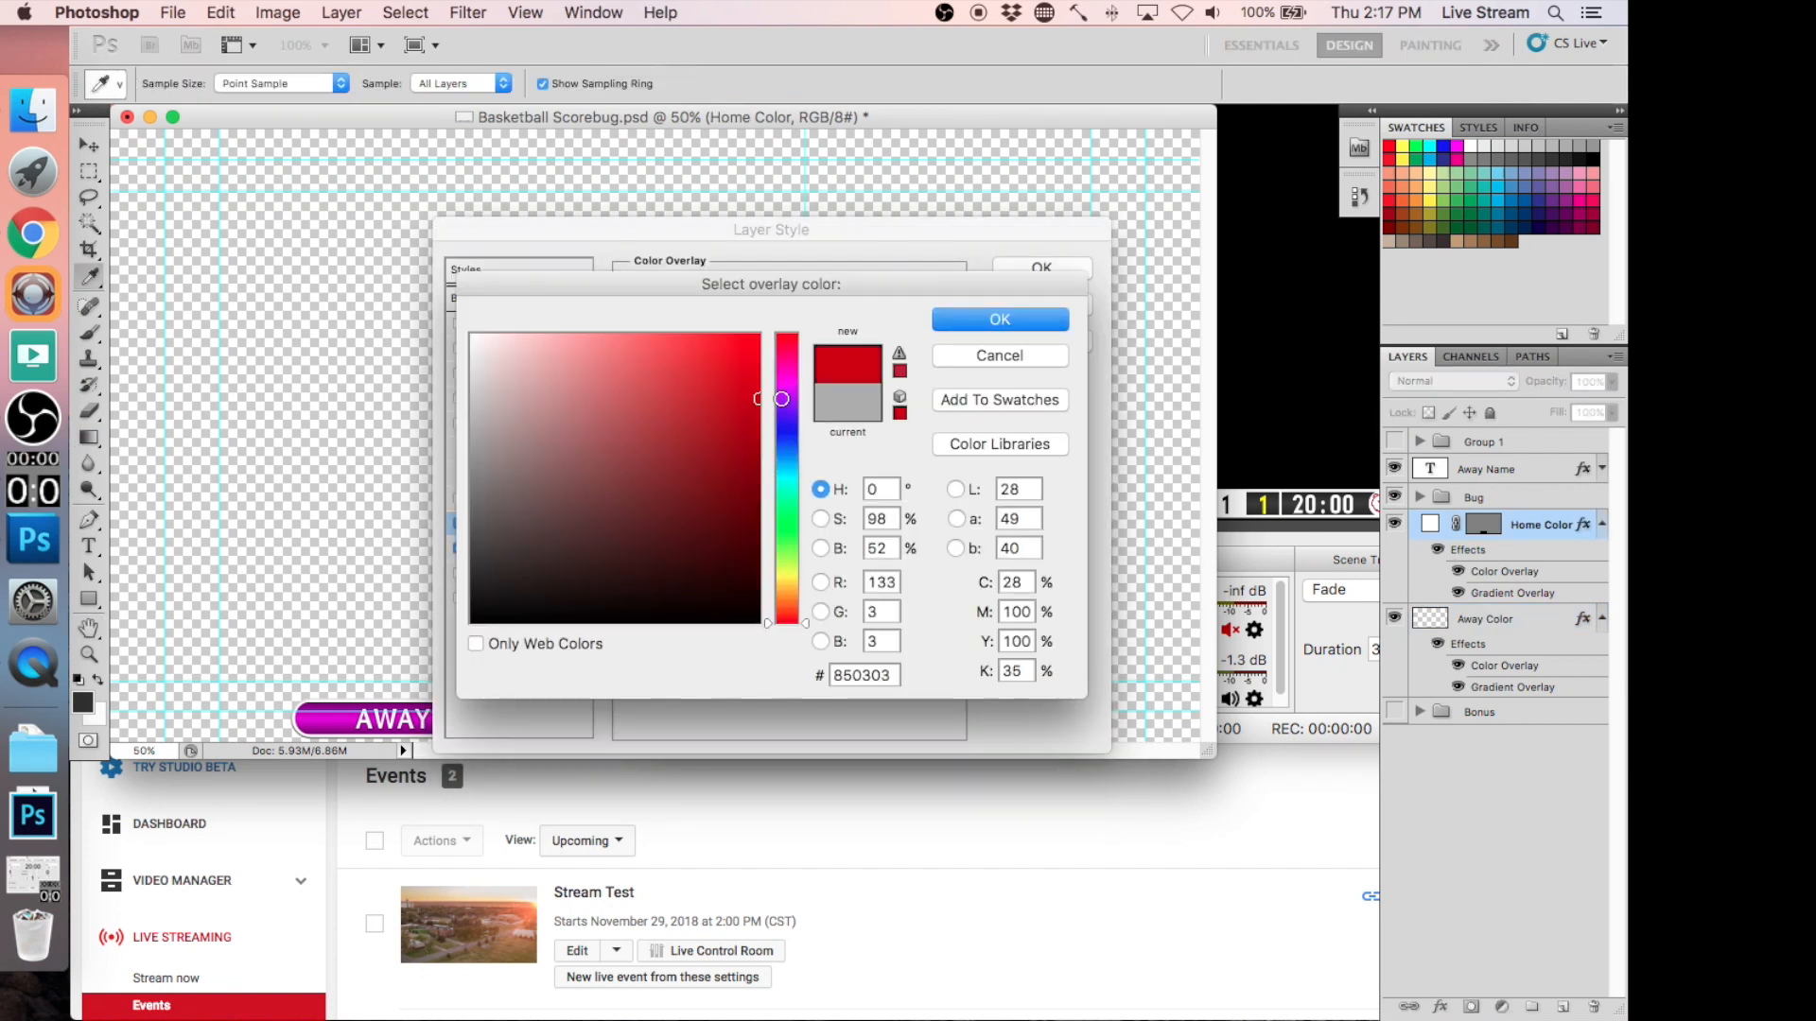
click(972, 326)
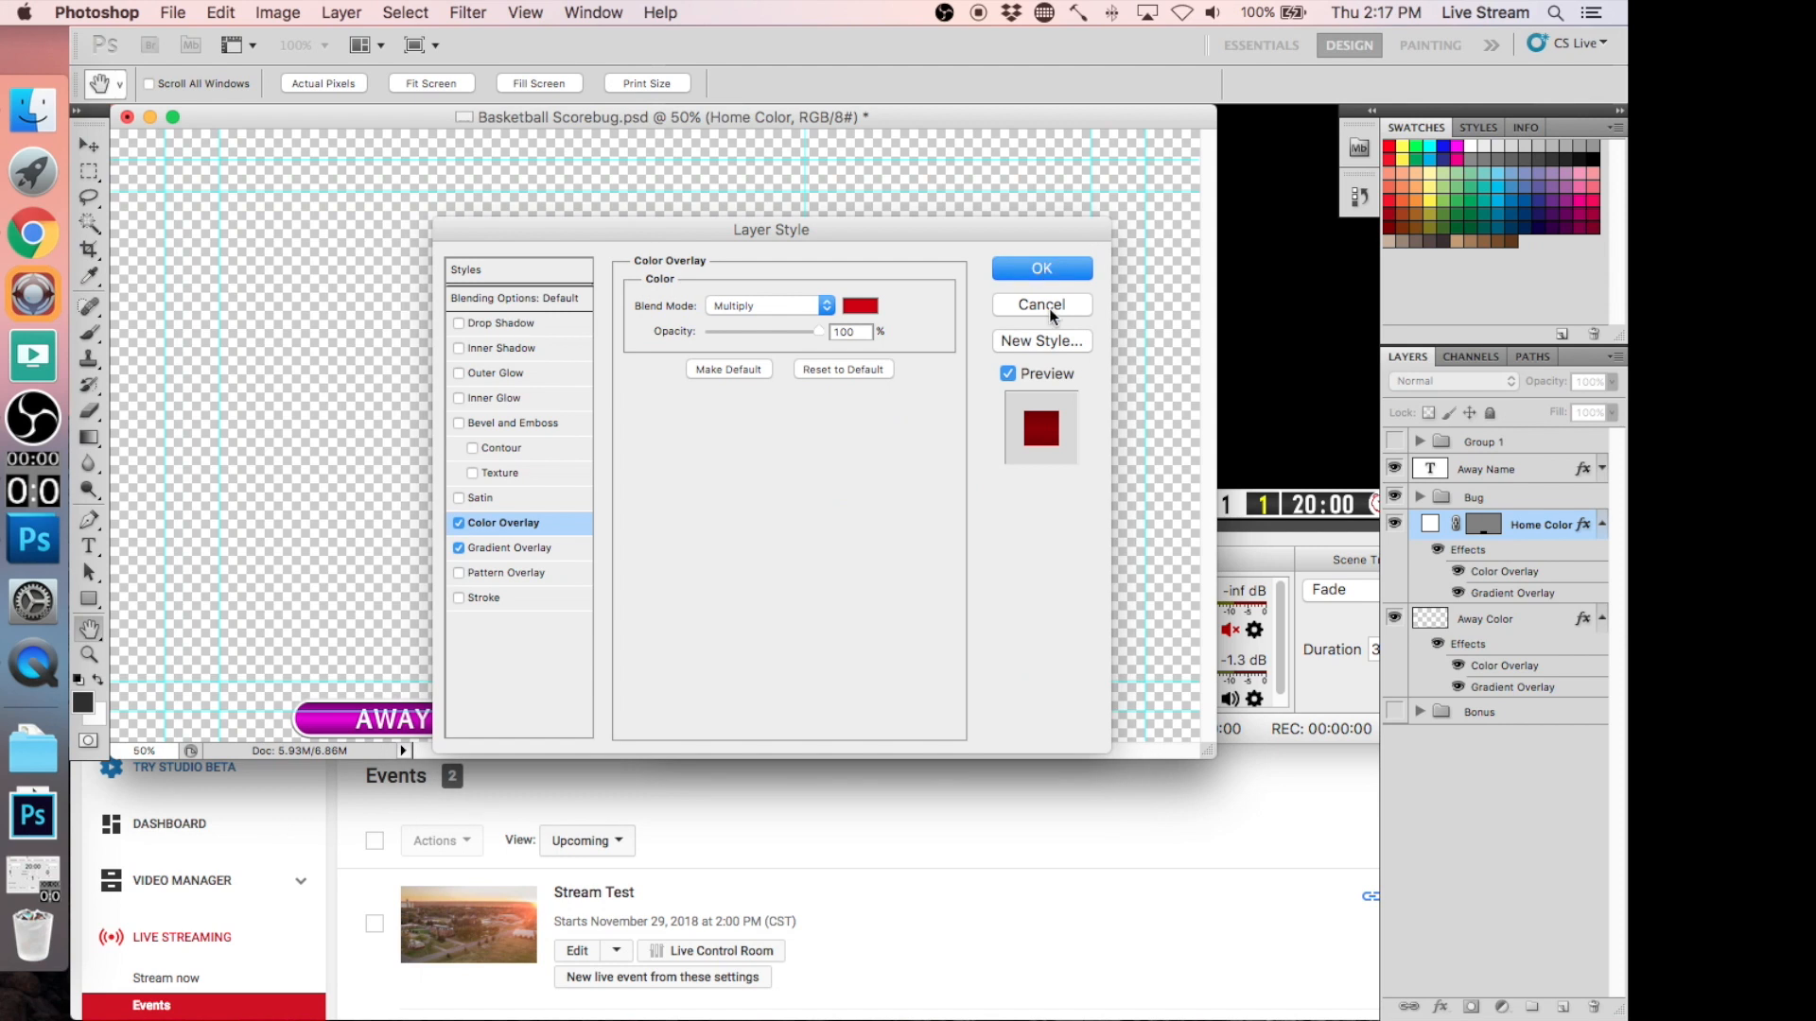
click(1042, 269)
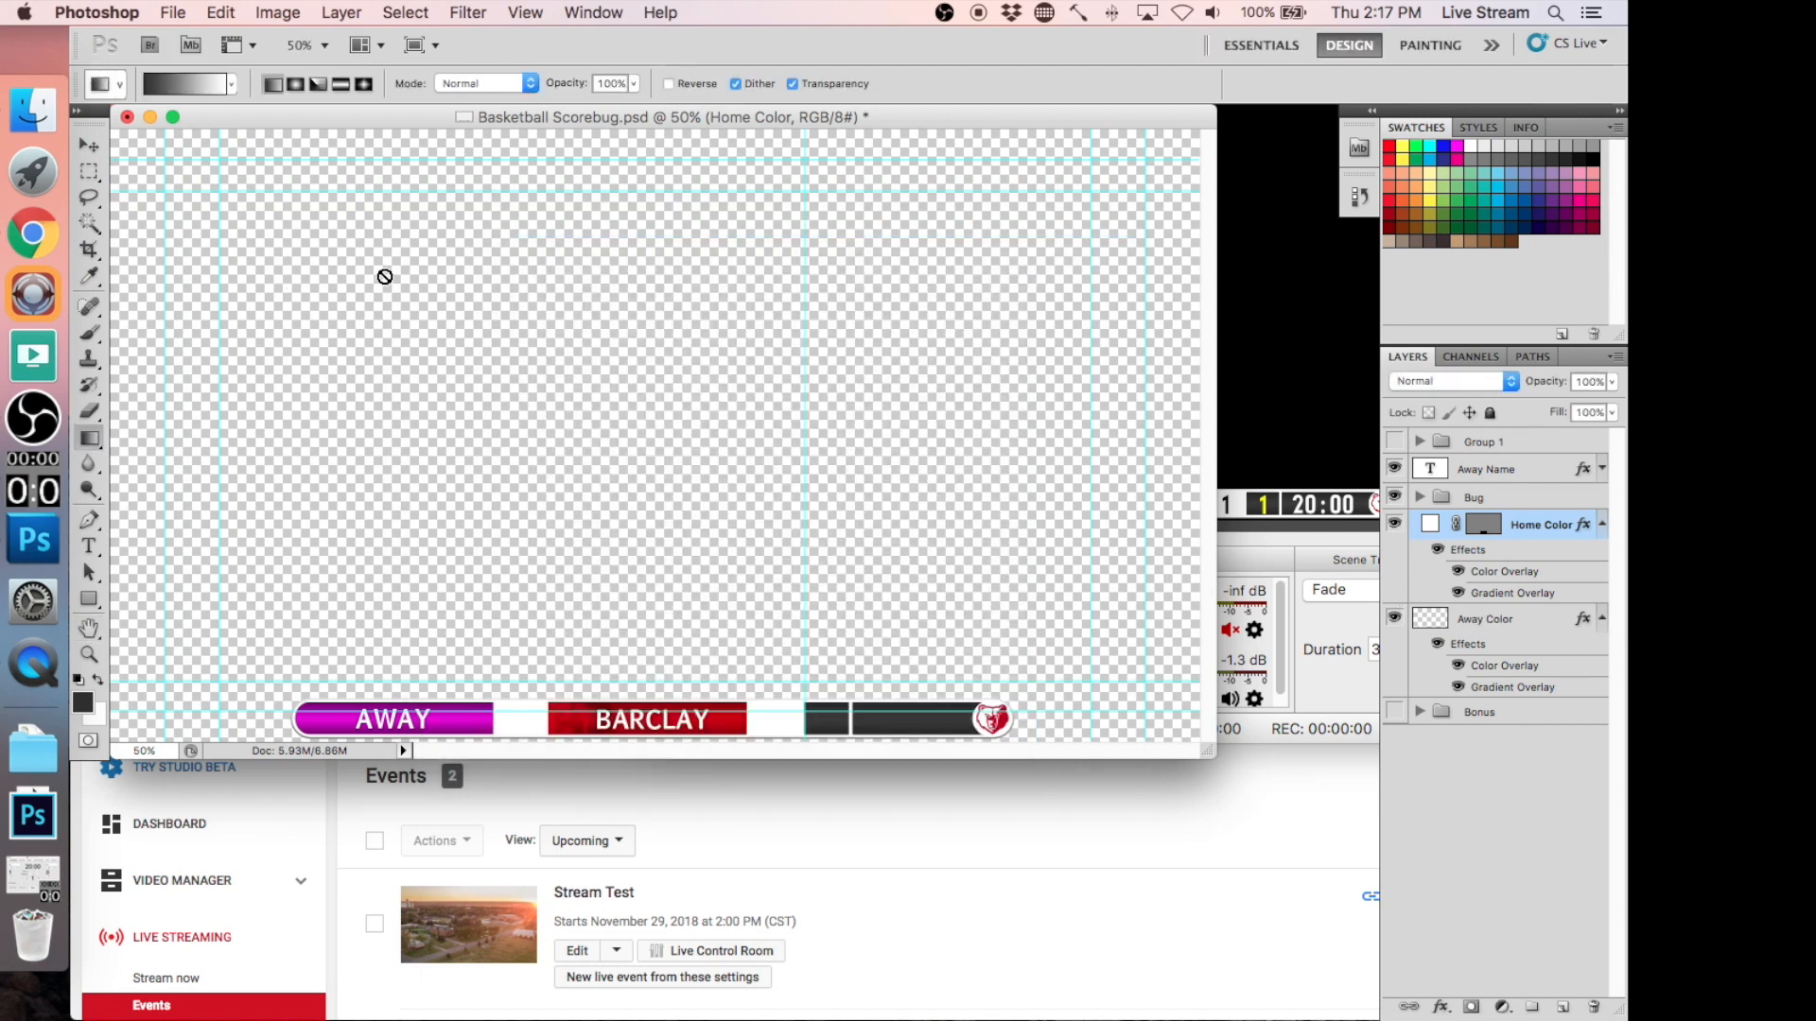
key(super+s)
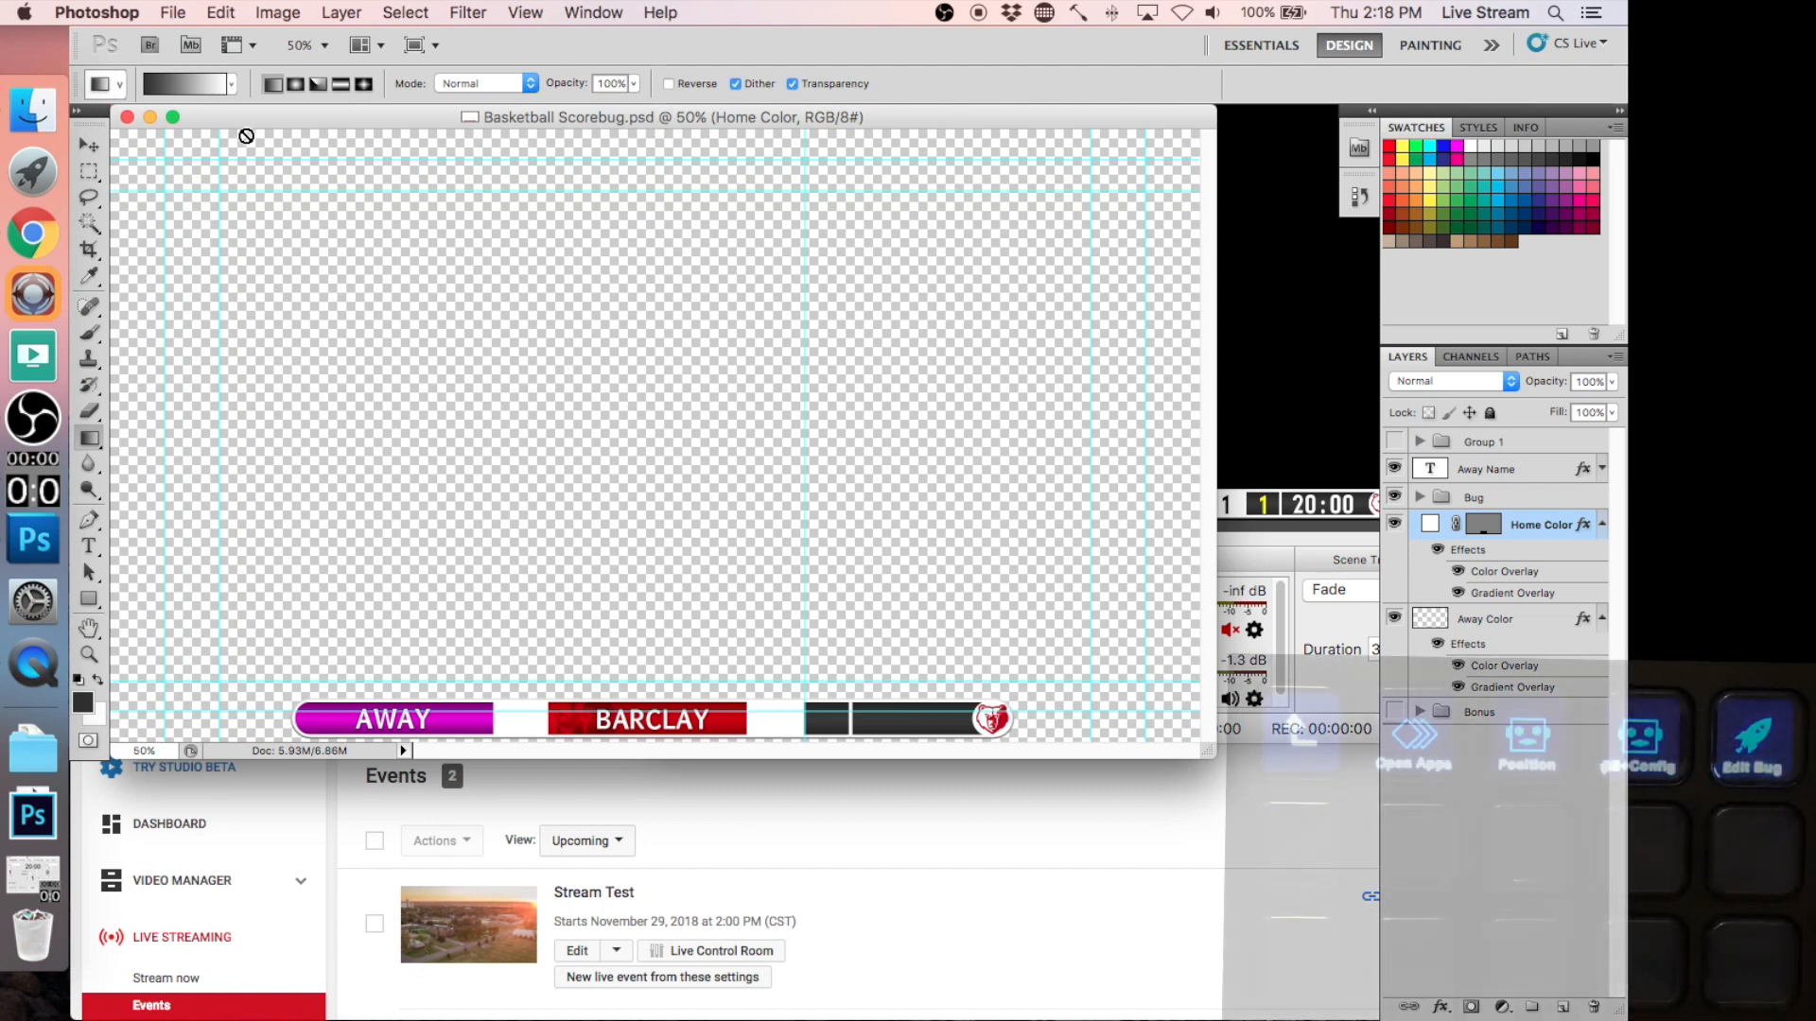
- Leave Photoshop and bring OBS to the front to check the updated score bug in its preview
key(Tab)
click(3, 119)
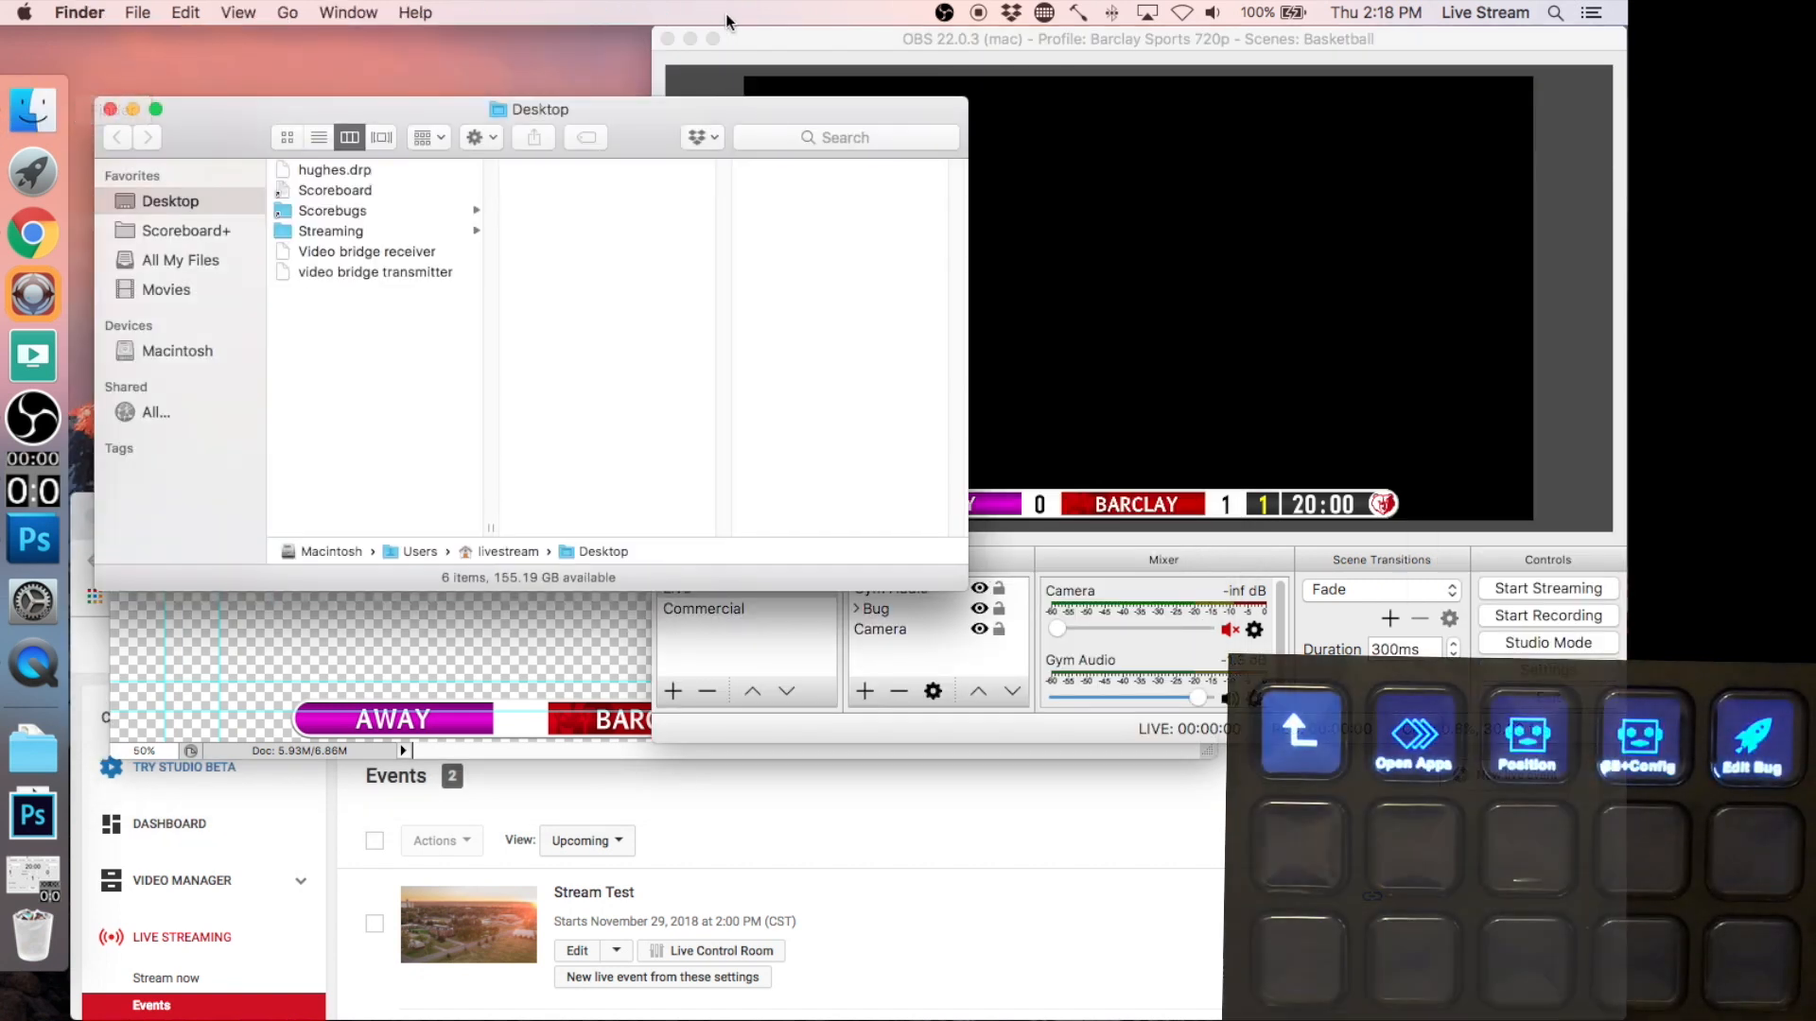
click(789, 38)
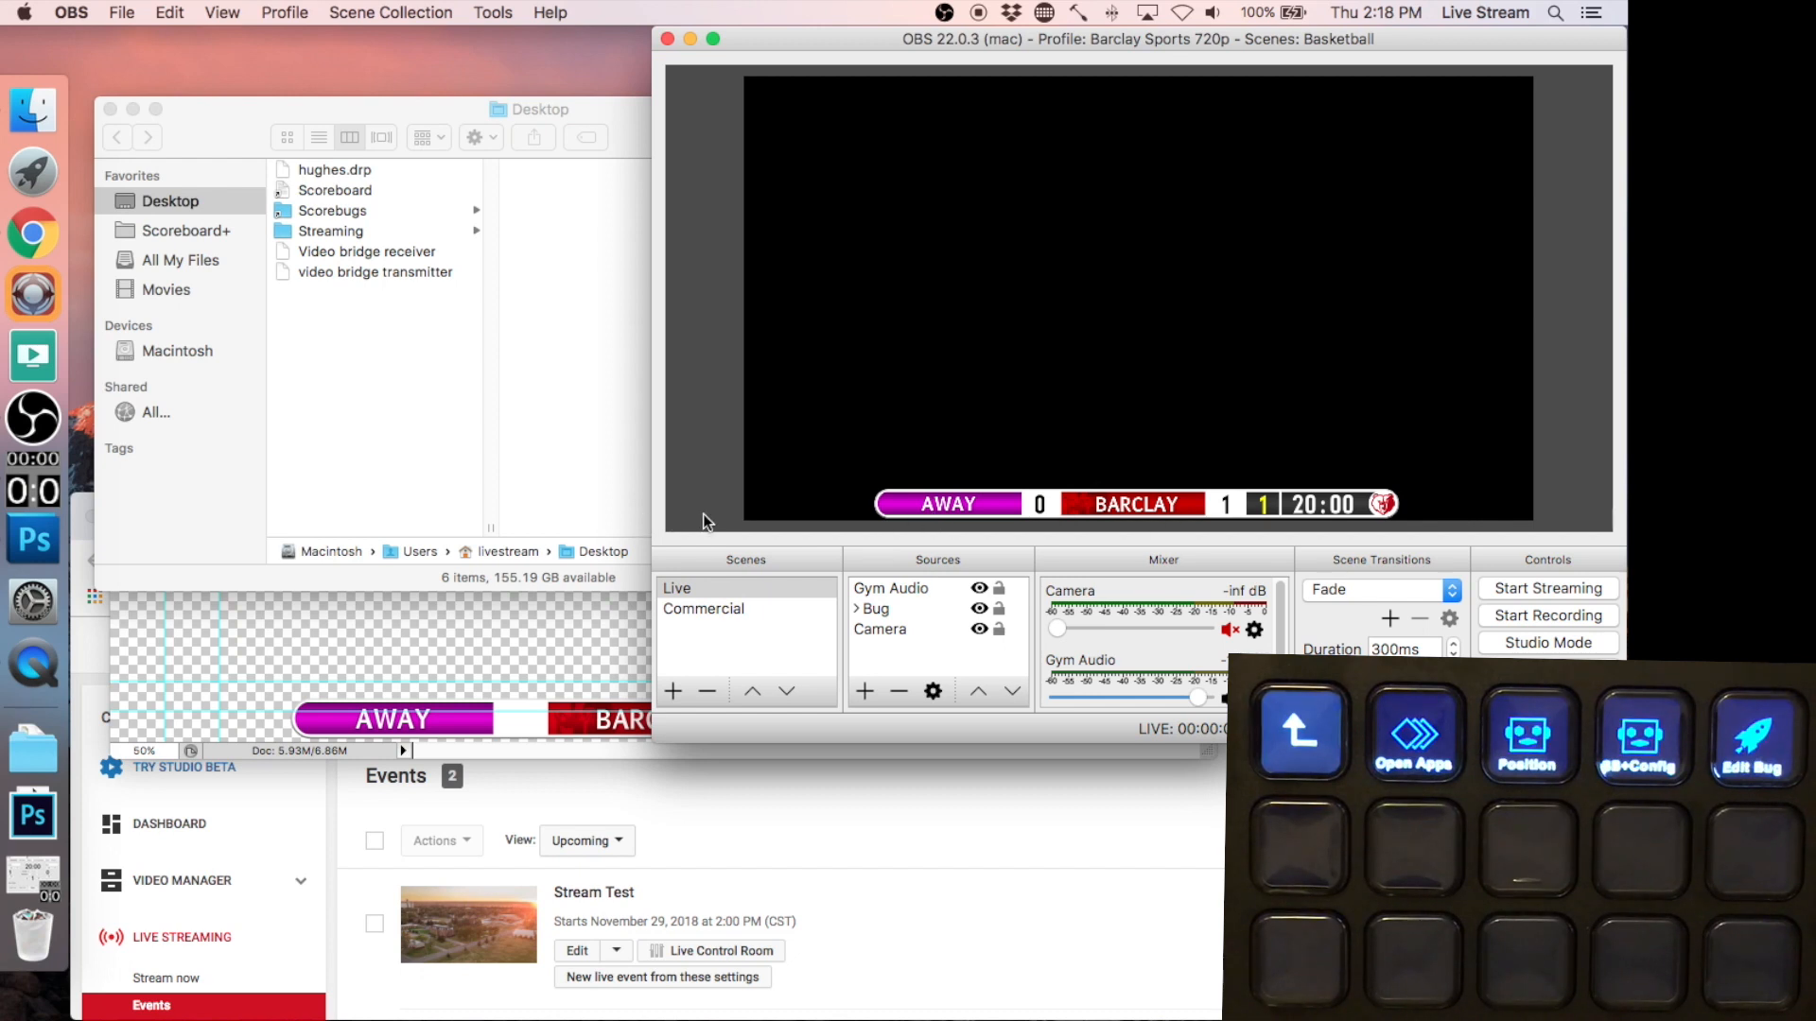
- Restore the Scoreboard+ window, lower the Home score to 0 and return to OBS
click(33, 476)
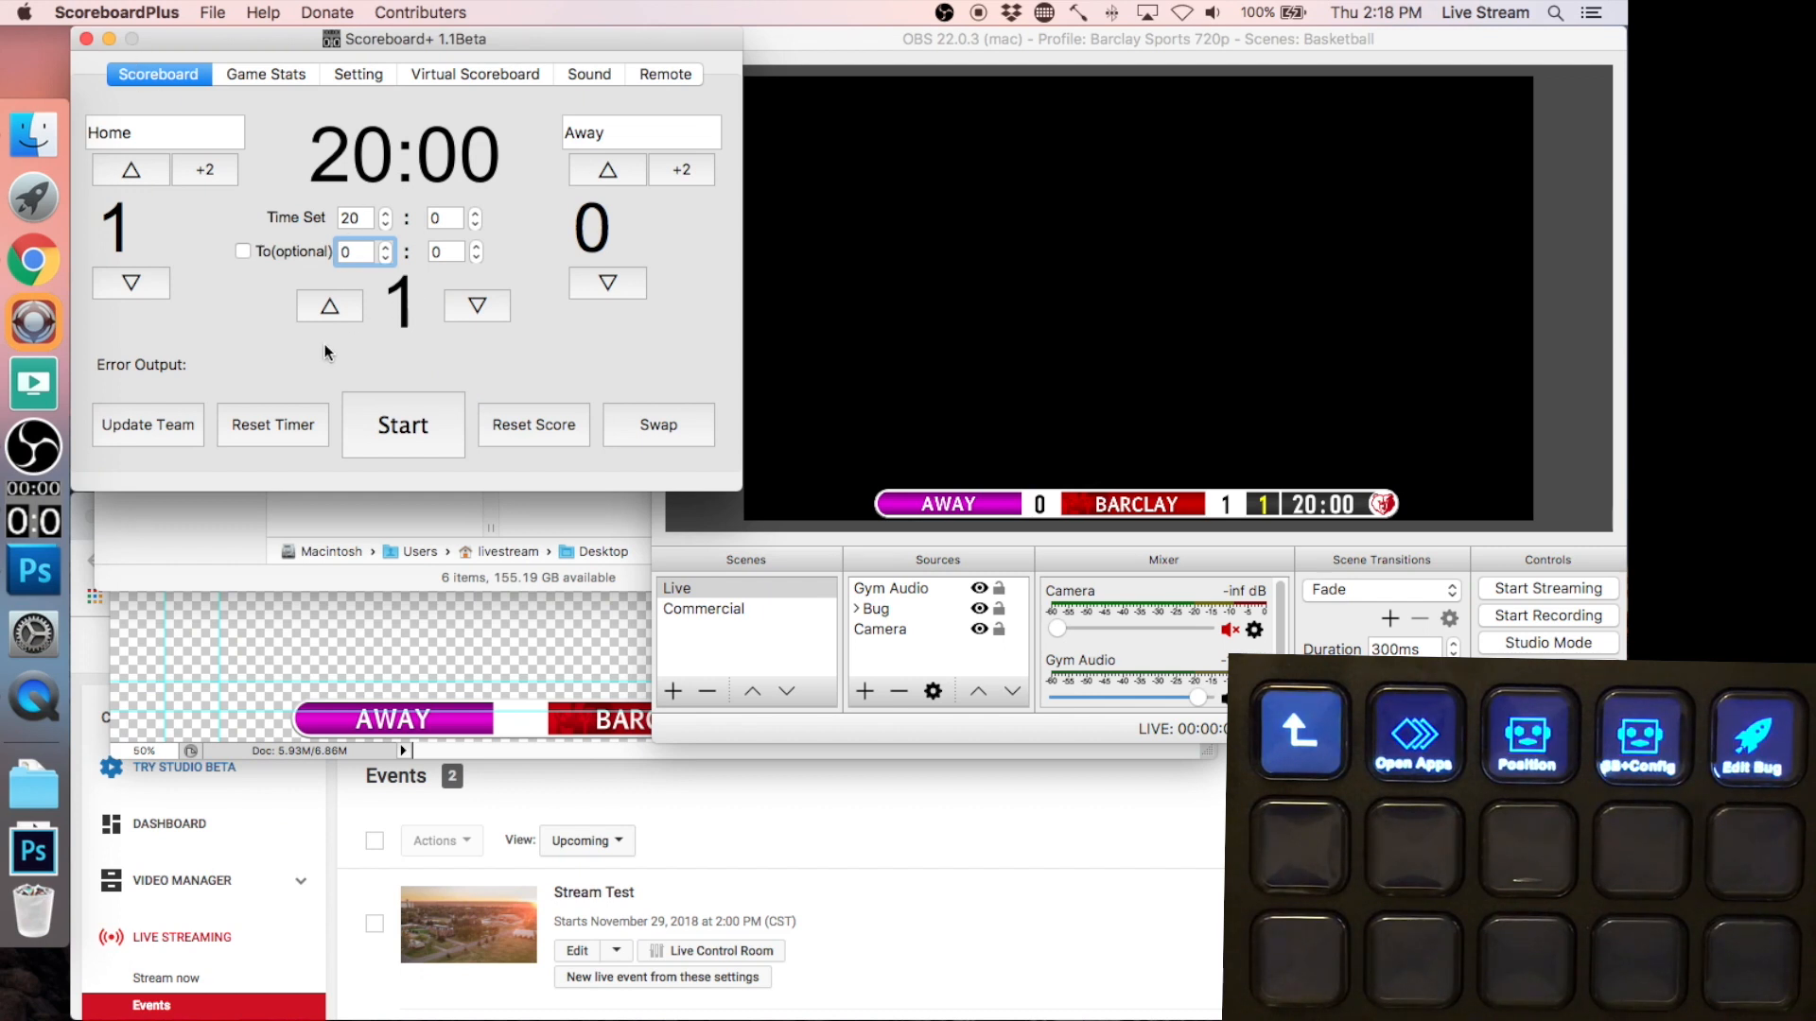
click(121, 282)
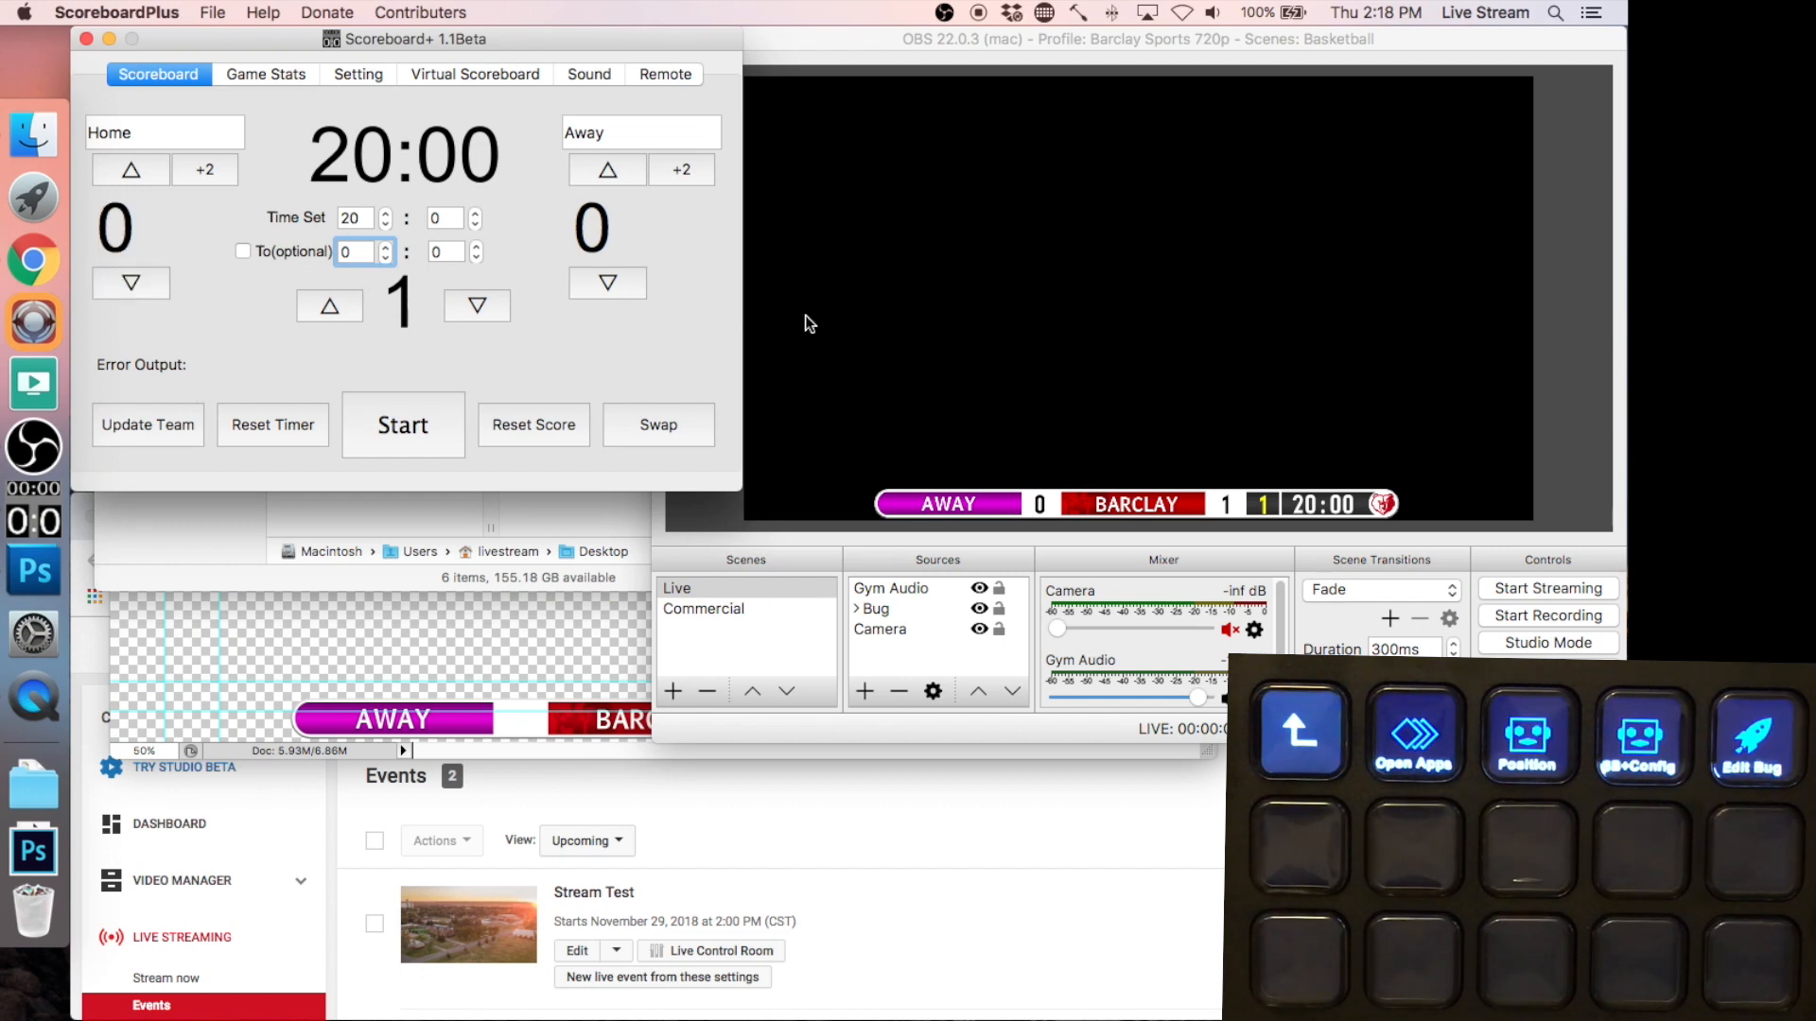
click(900, 434)
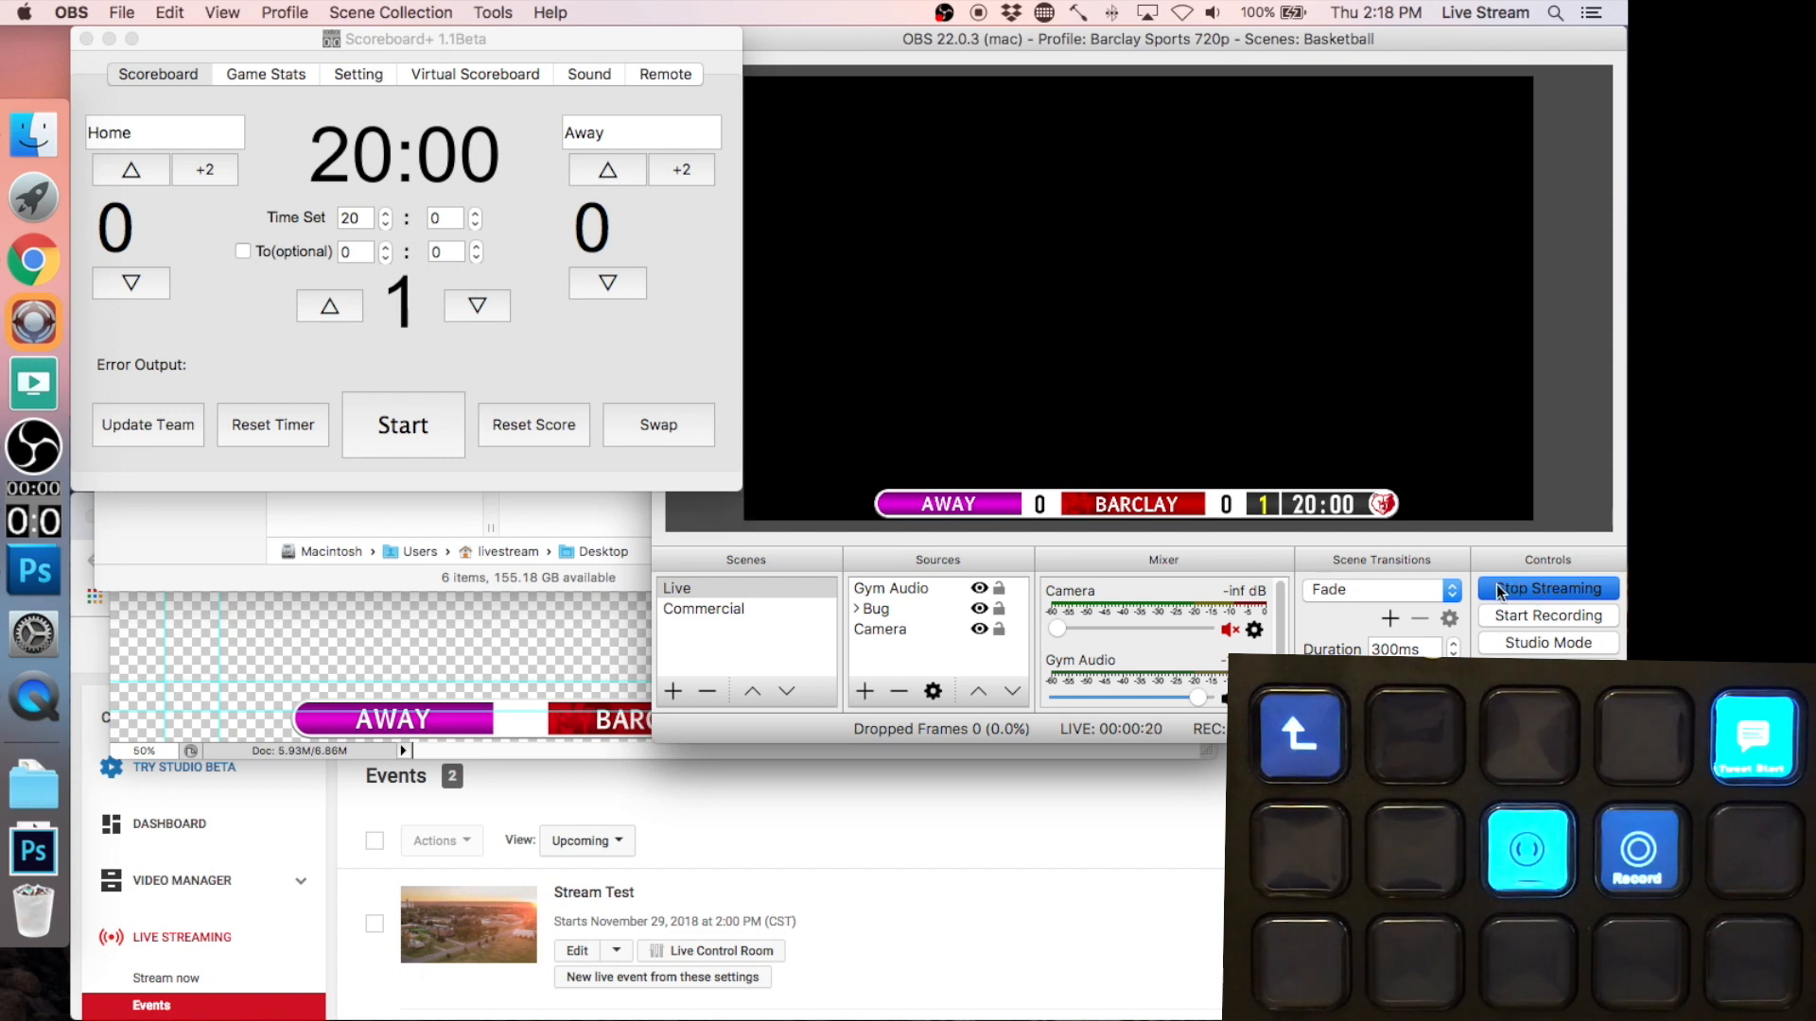
- Switch to YouTube in Chrome, open the Live Control Room of the Stream Test event and start its preview
click(751, 774)
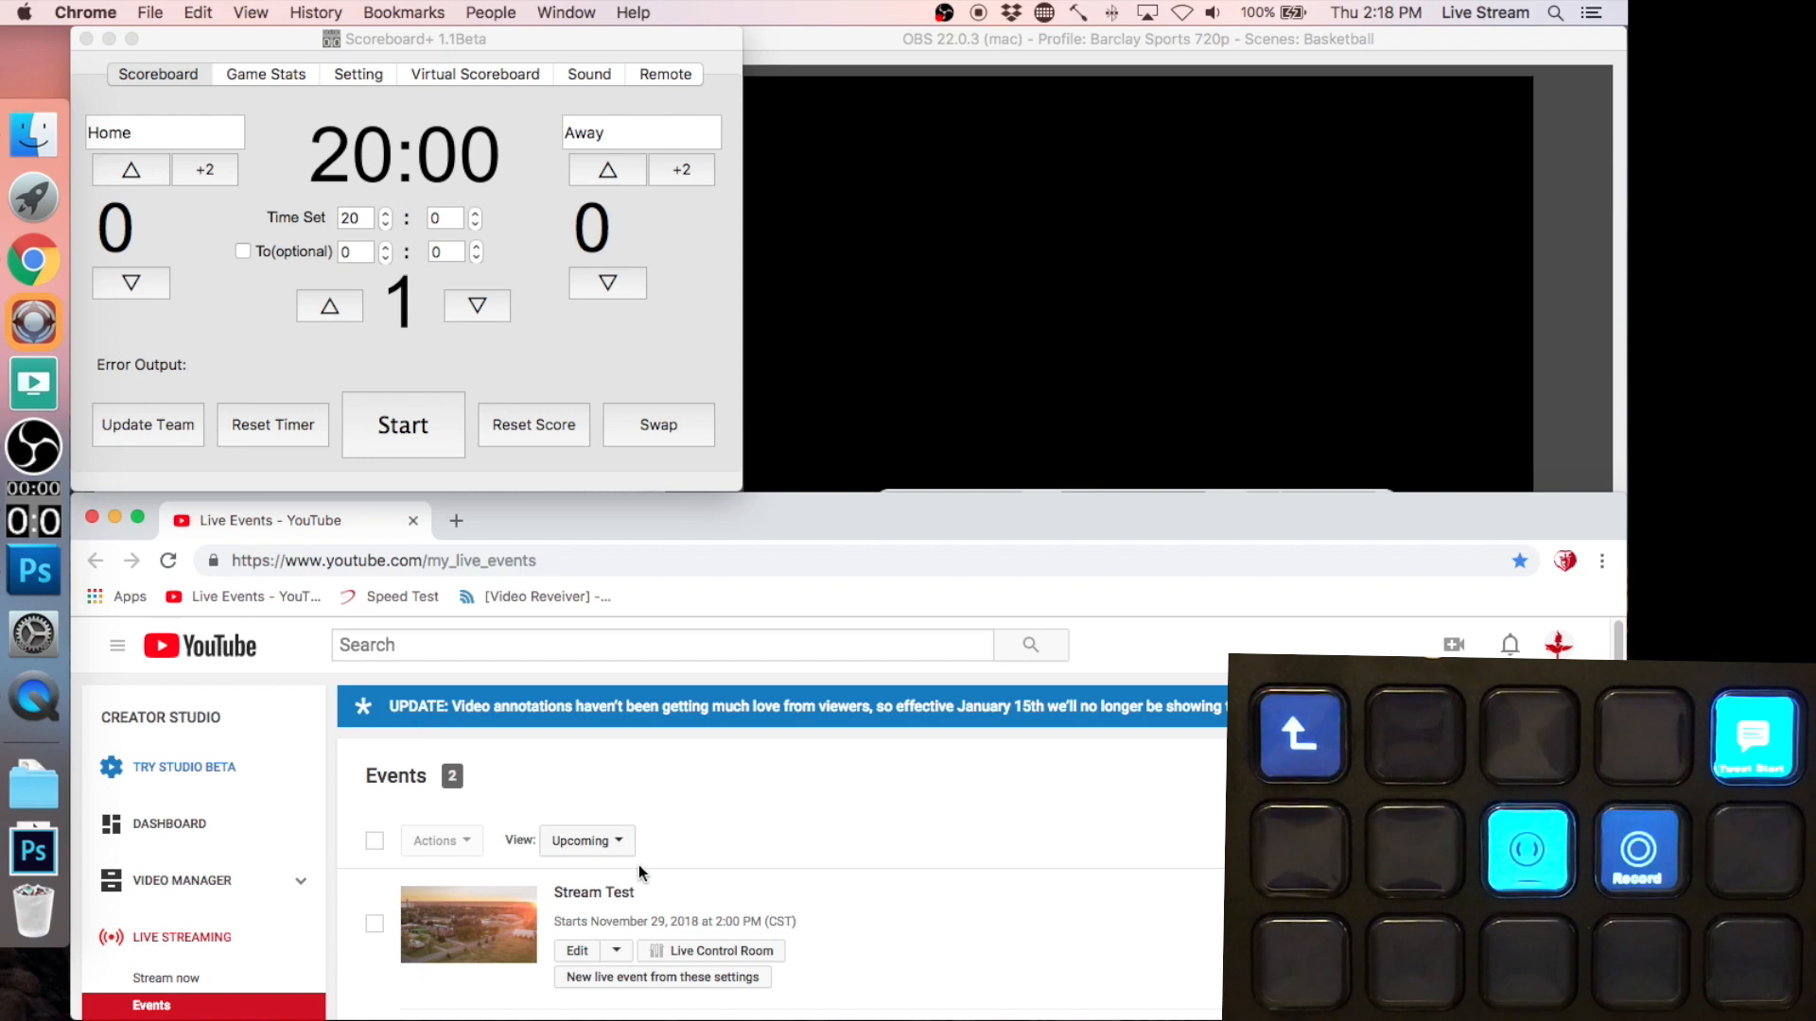
click(730, 957)
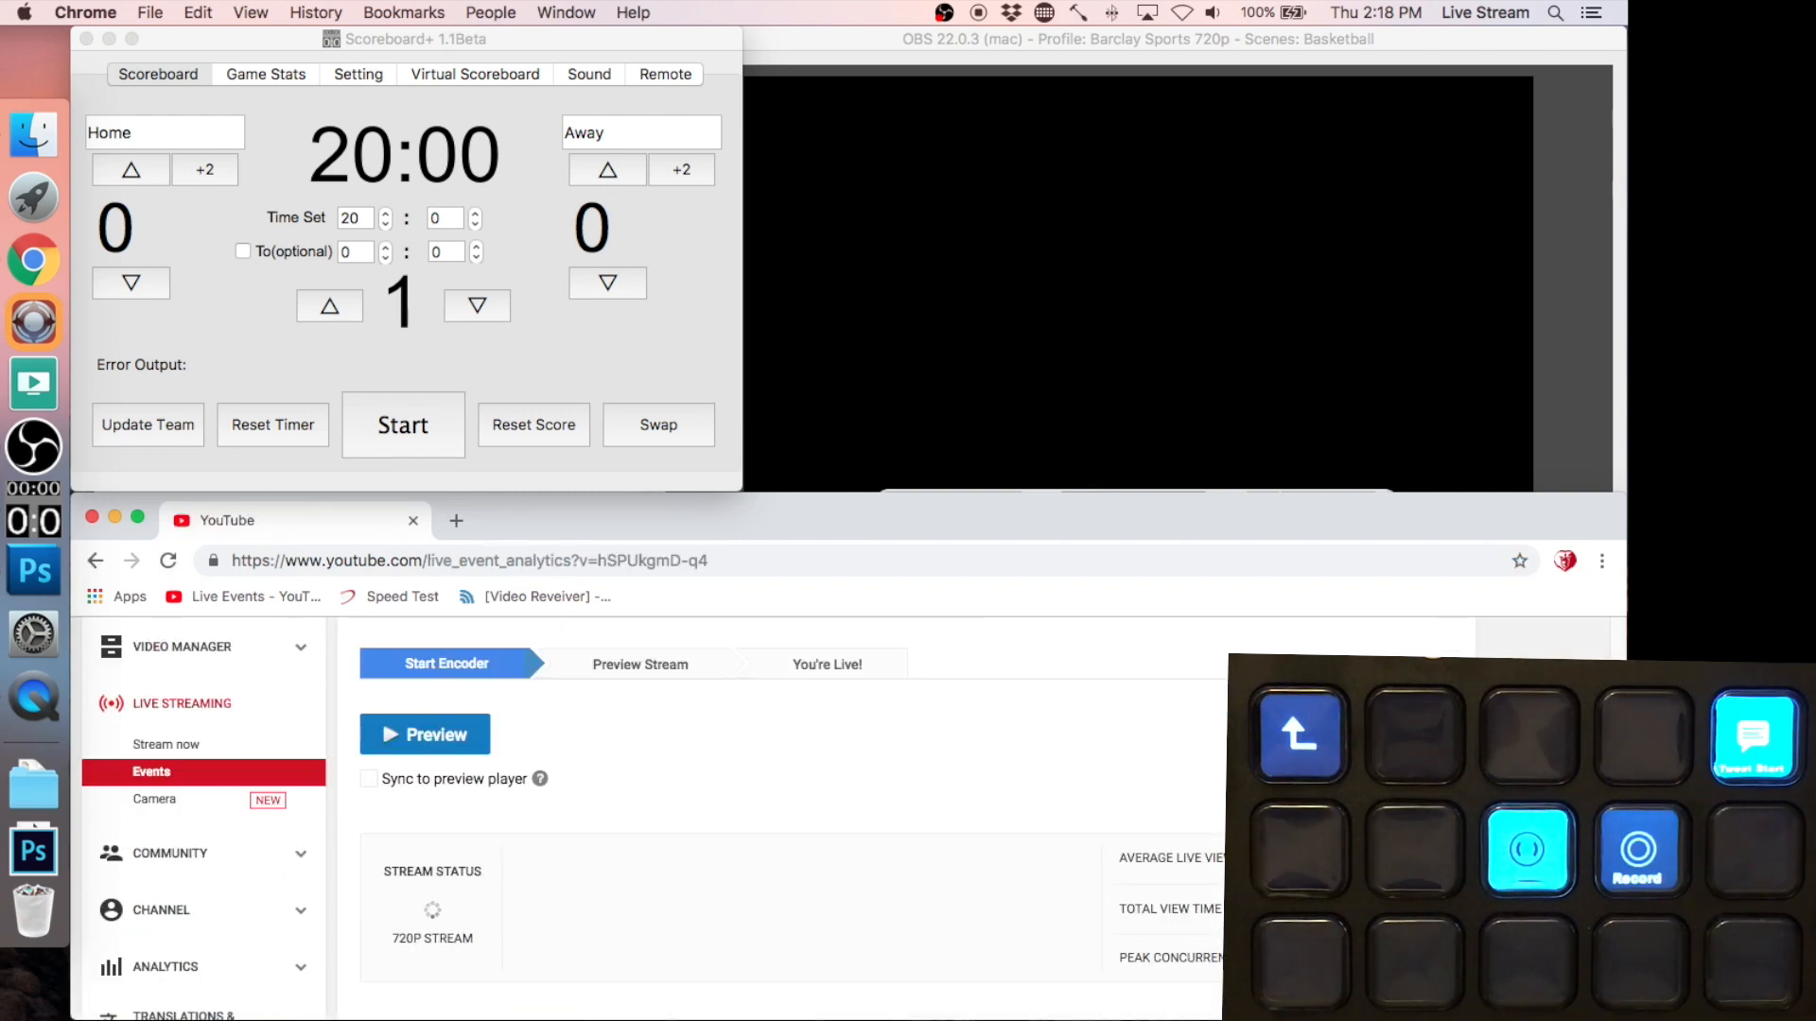
click(446, 738)
click(1050, 711)
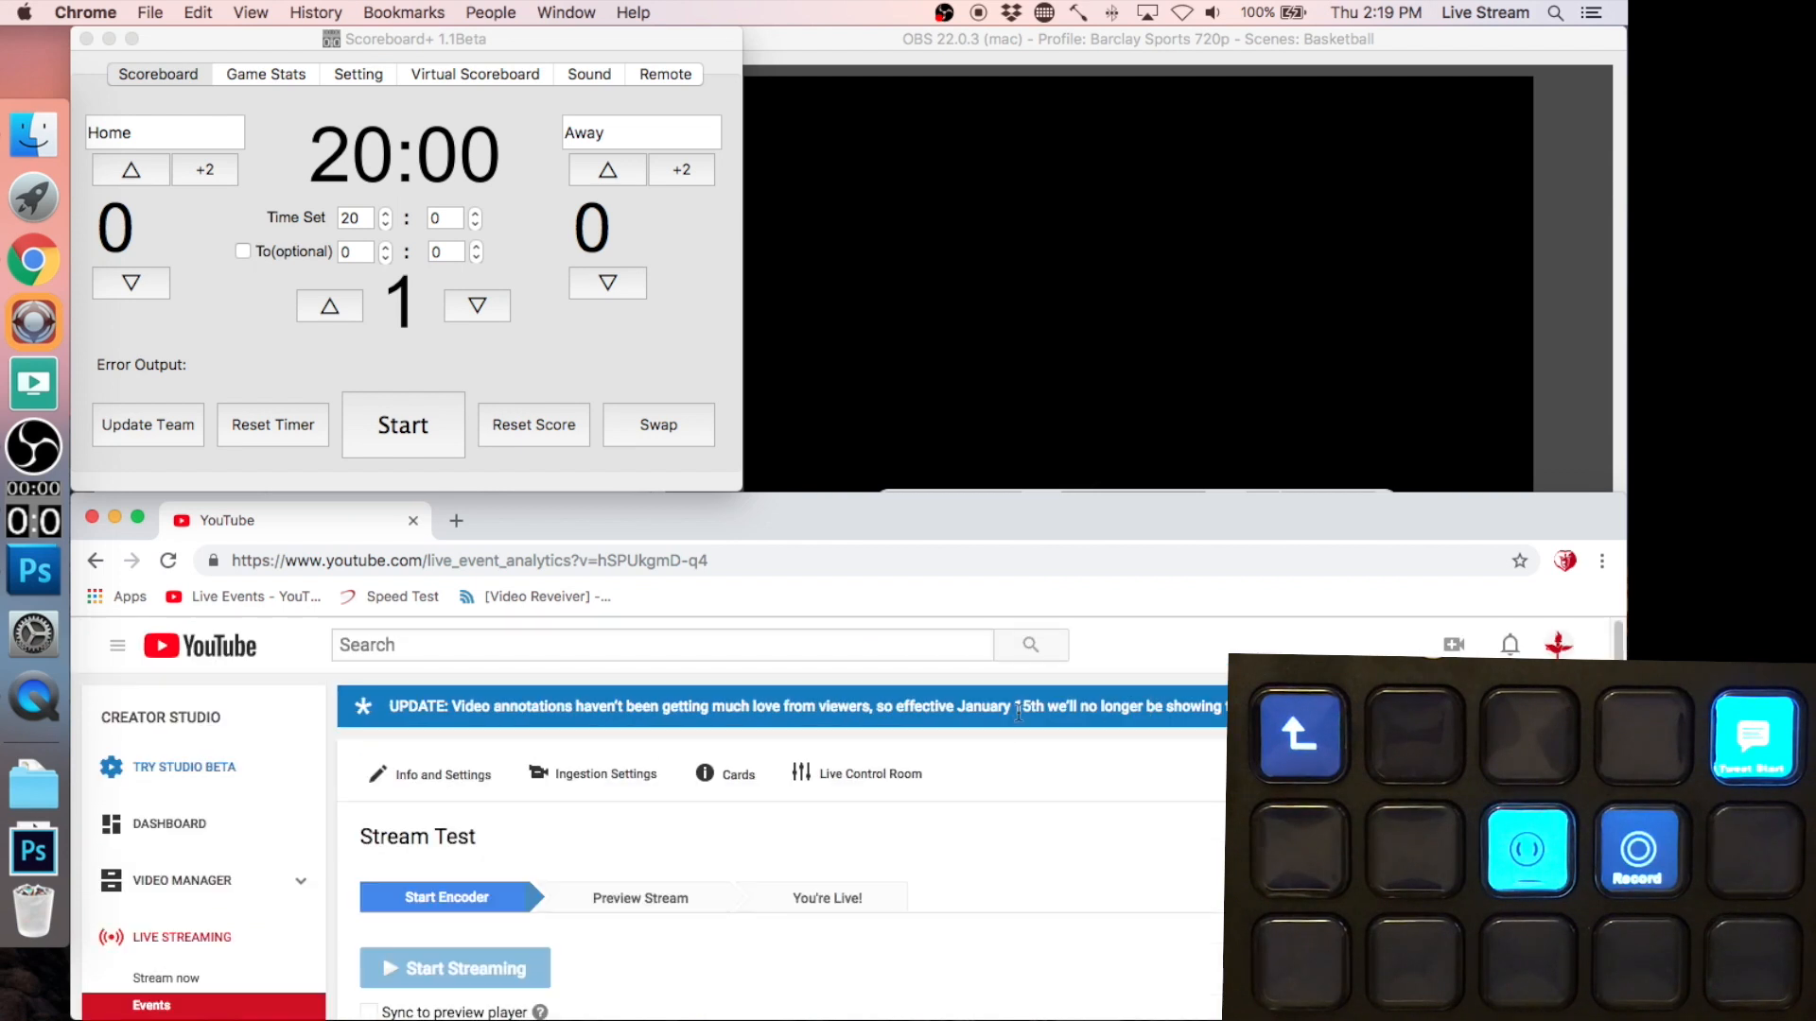
- Examine the stream status in the Stream Test control room and the live output in OBS
scroll(1619, 652, down, 10)
scroll(1619, 652, up, 4)
scroll(1619, 653, up, 3)
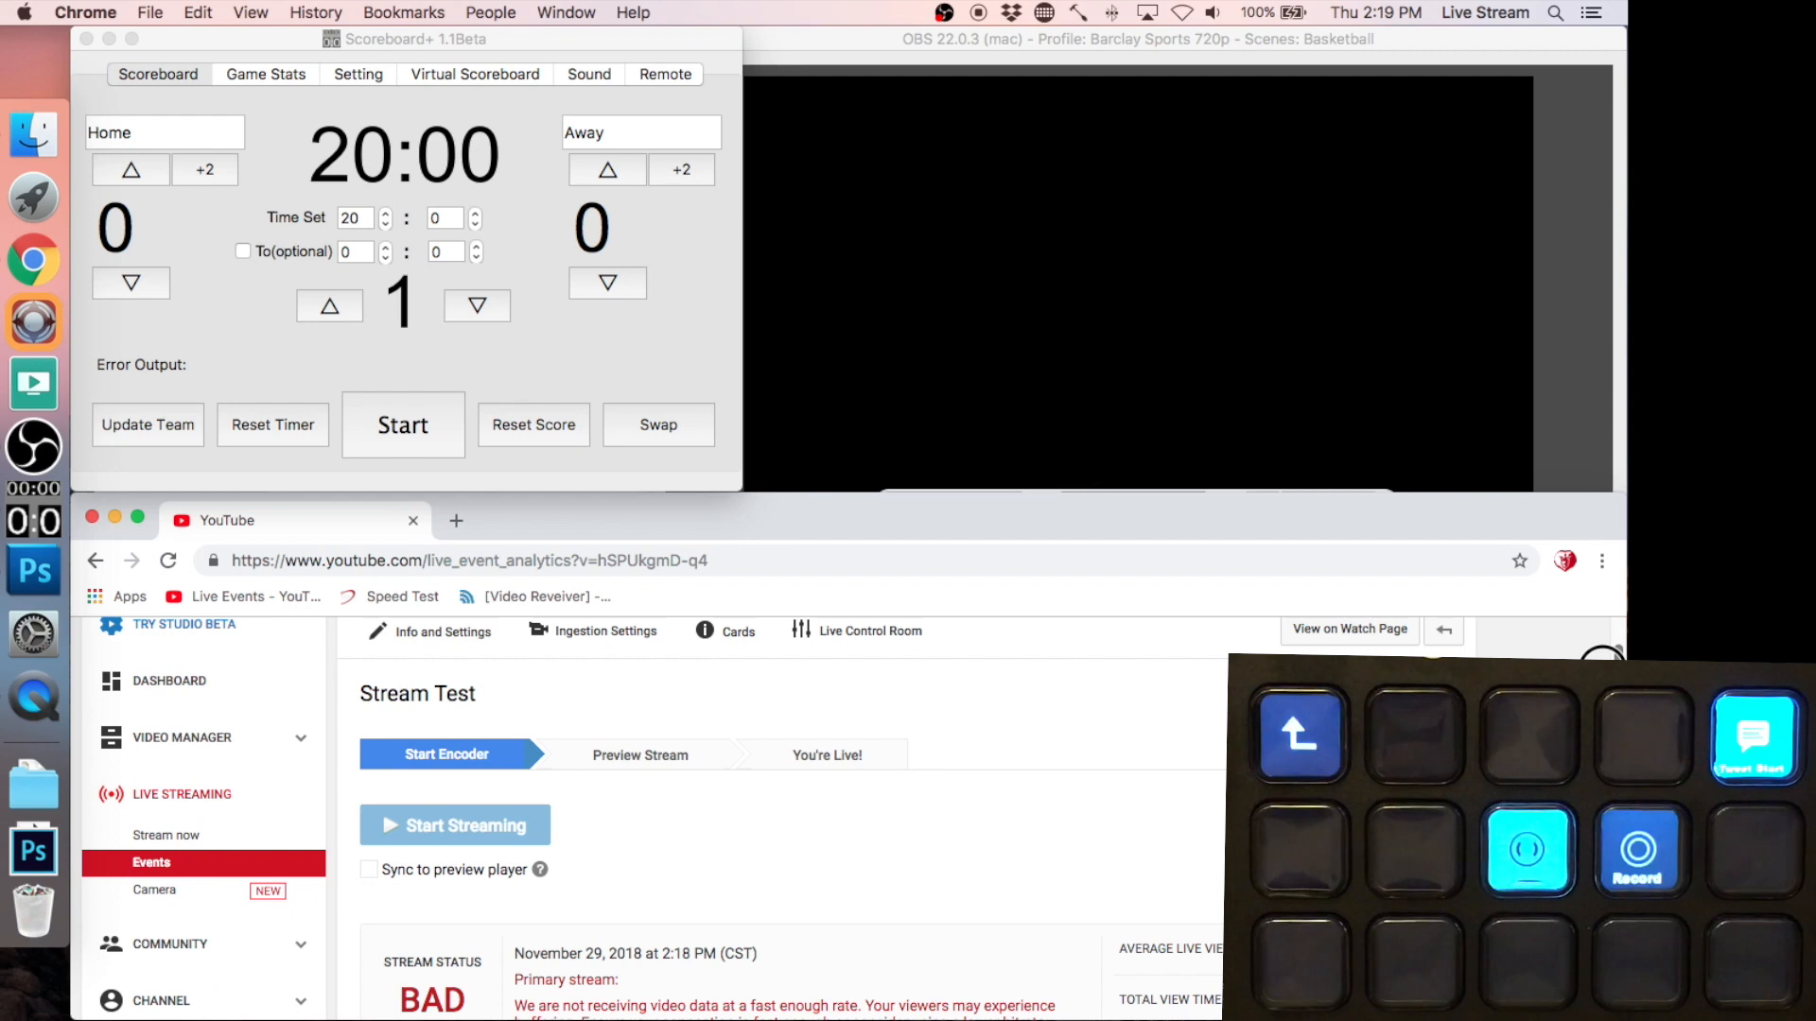
scroll(1620, 652, down, 4)
scroll(1620, 652, down, 5)
scroll(1620, 653, up, 7)
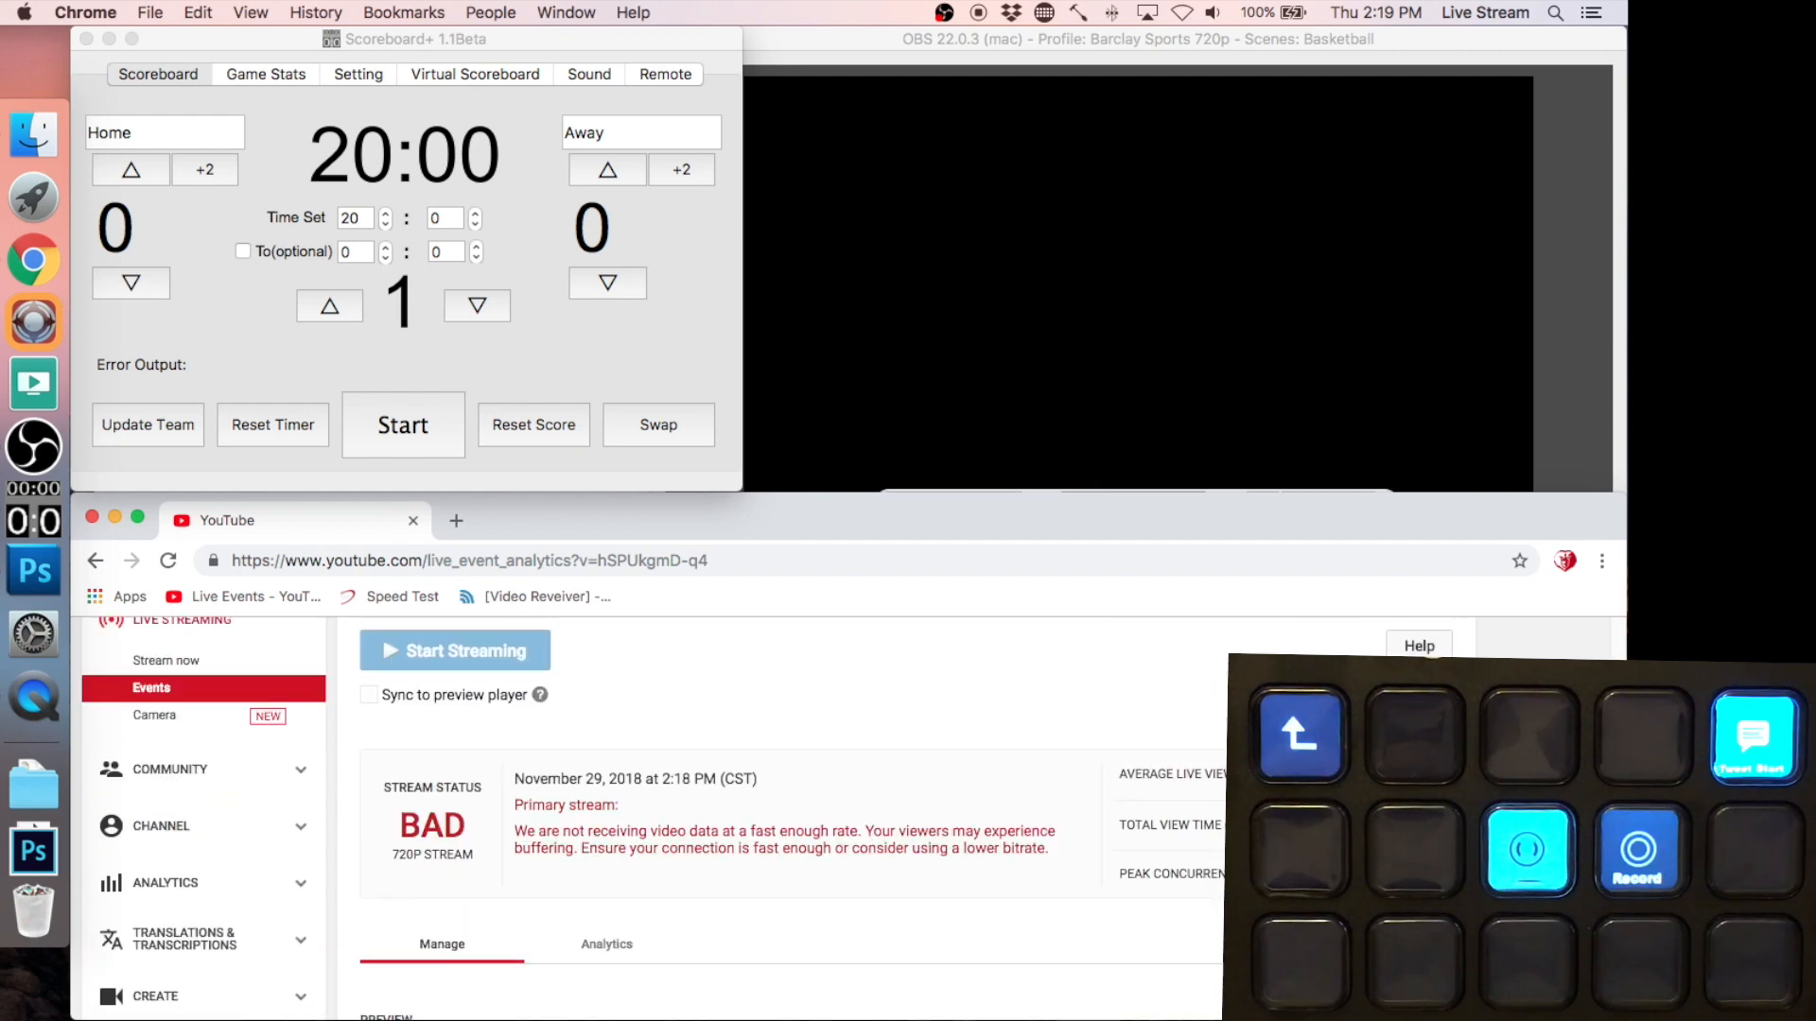
click(816, 478)
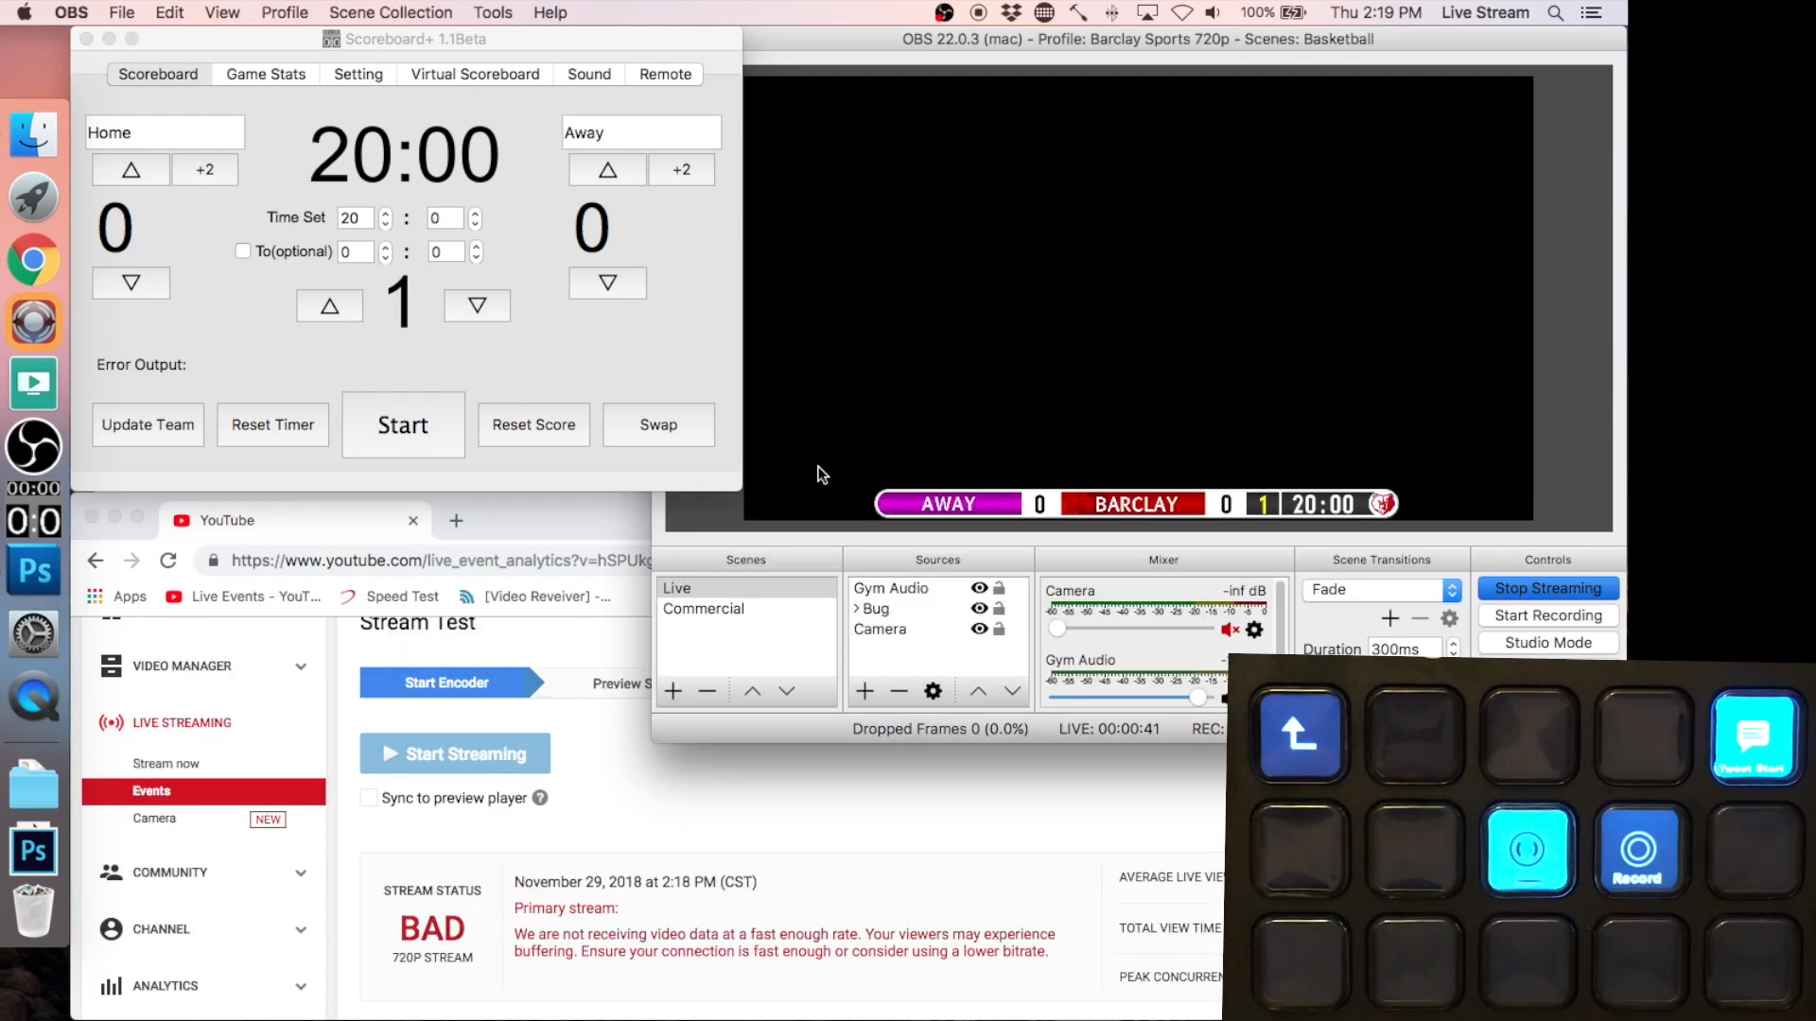
- Start streaming the Stream Test event on YouTube, confirm going live and check its live status
click(878, 775)
click(497, 756)
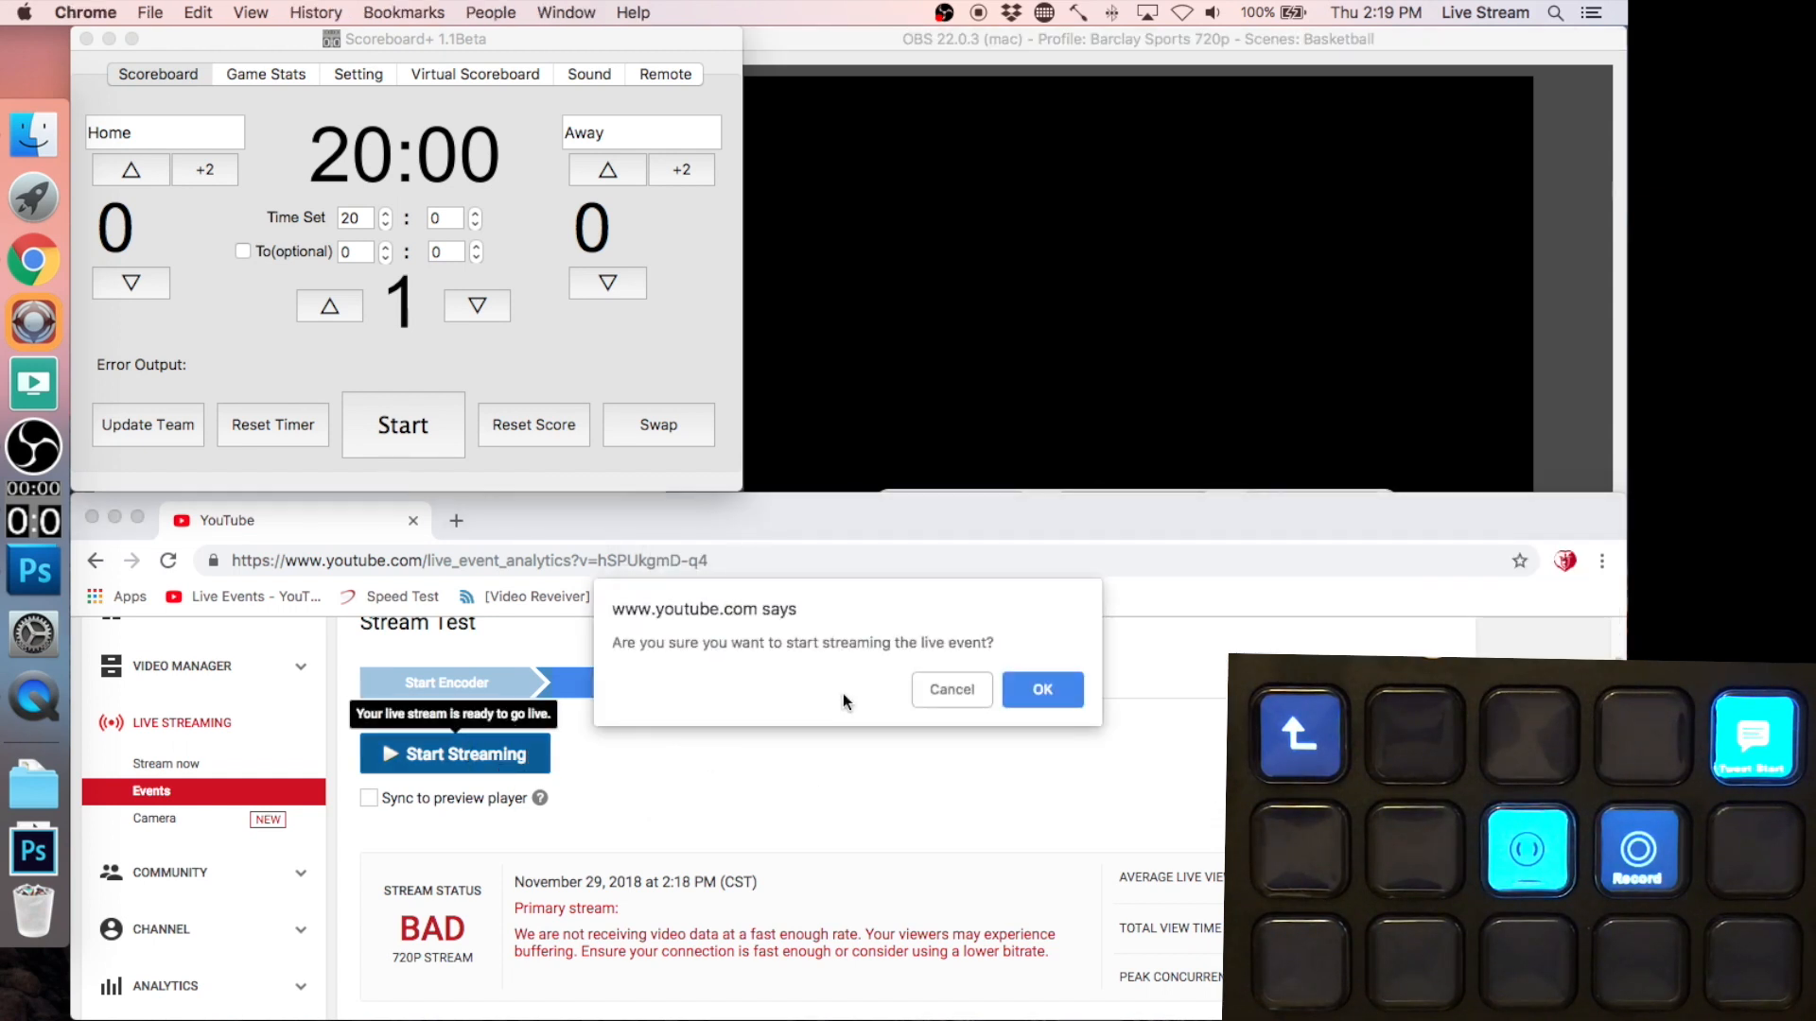
click(1040, 689)
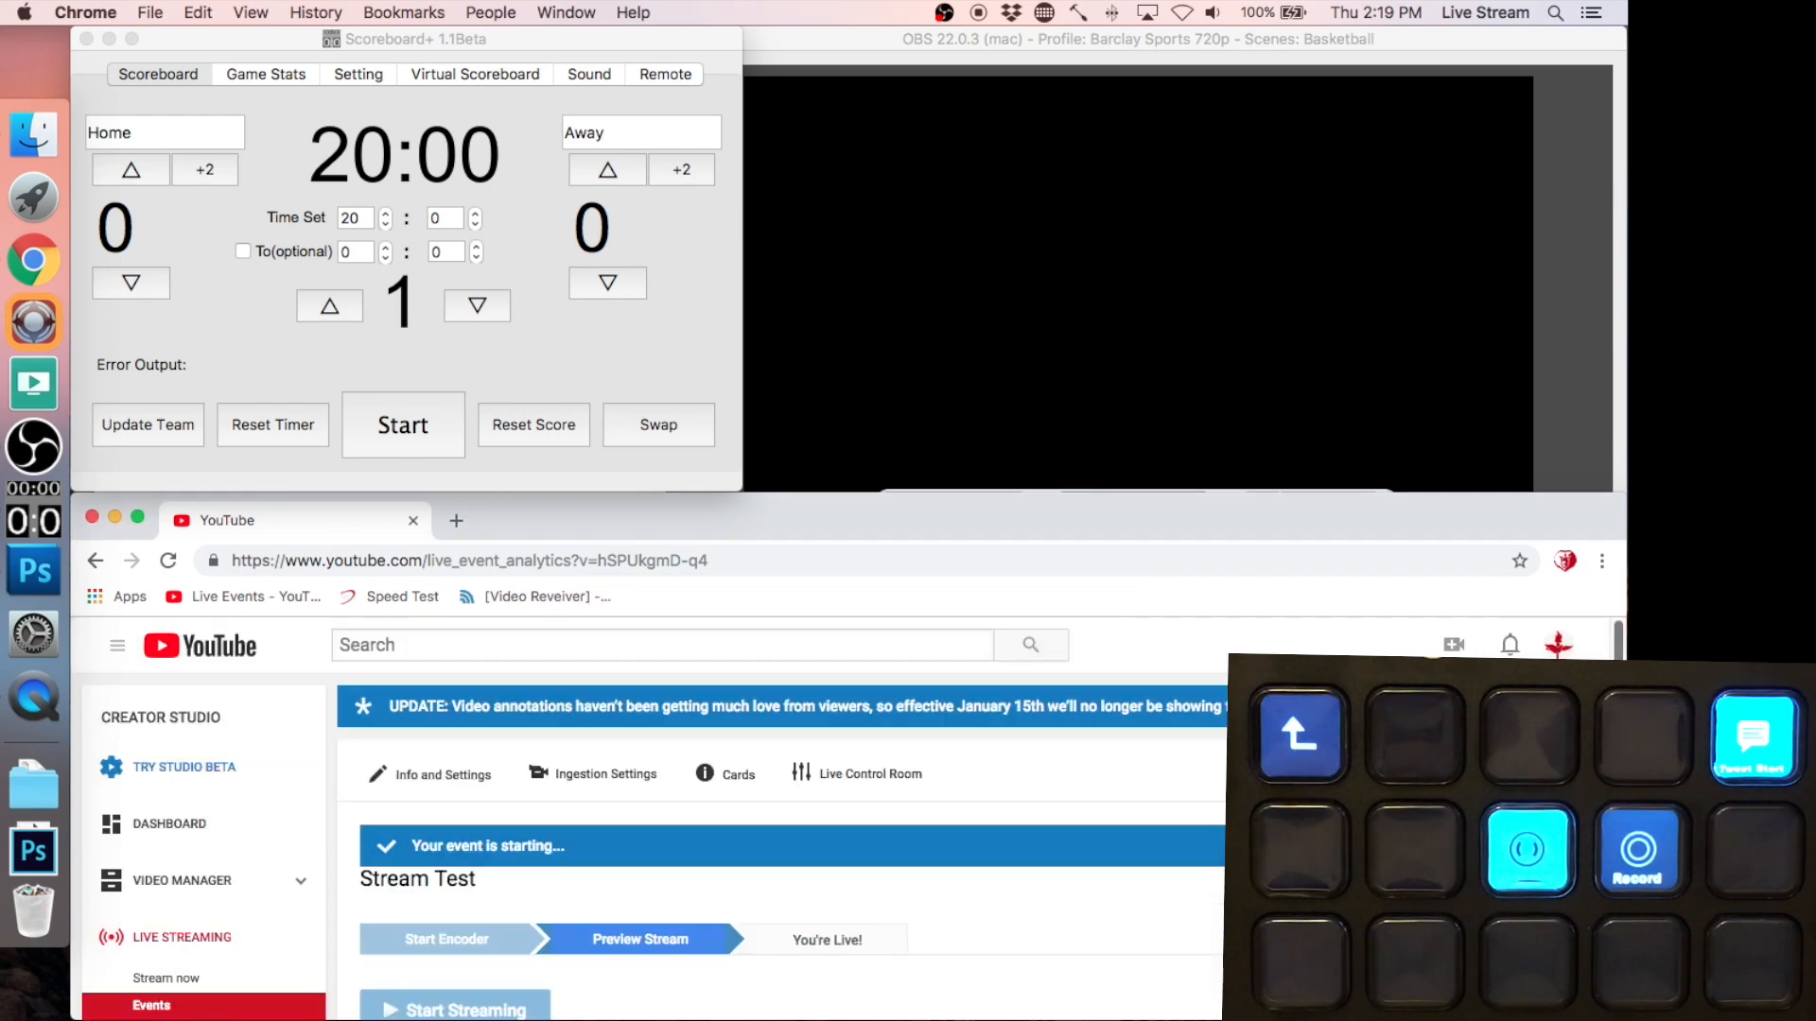
scroll(785, 822, down, 1)
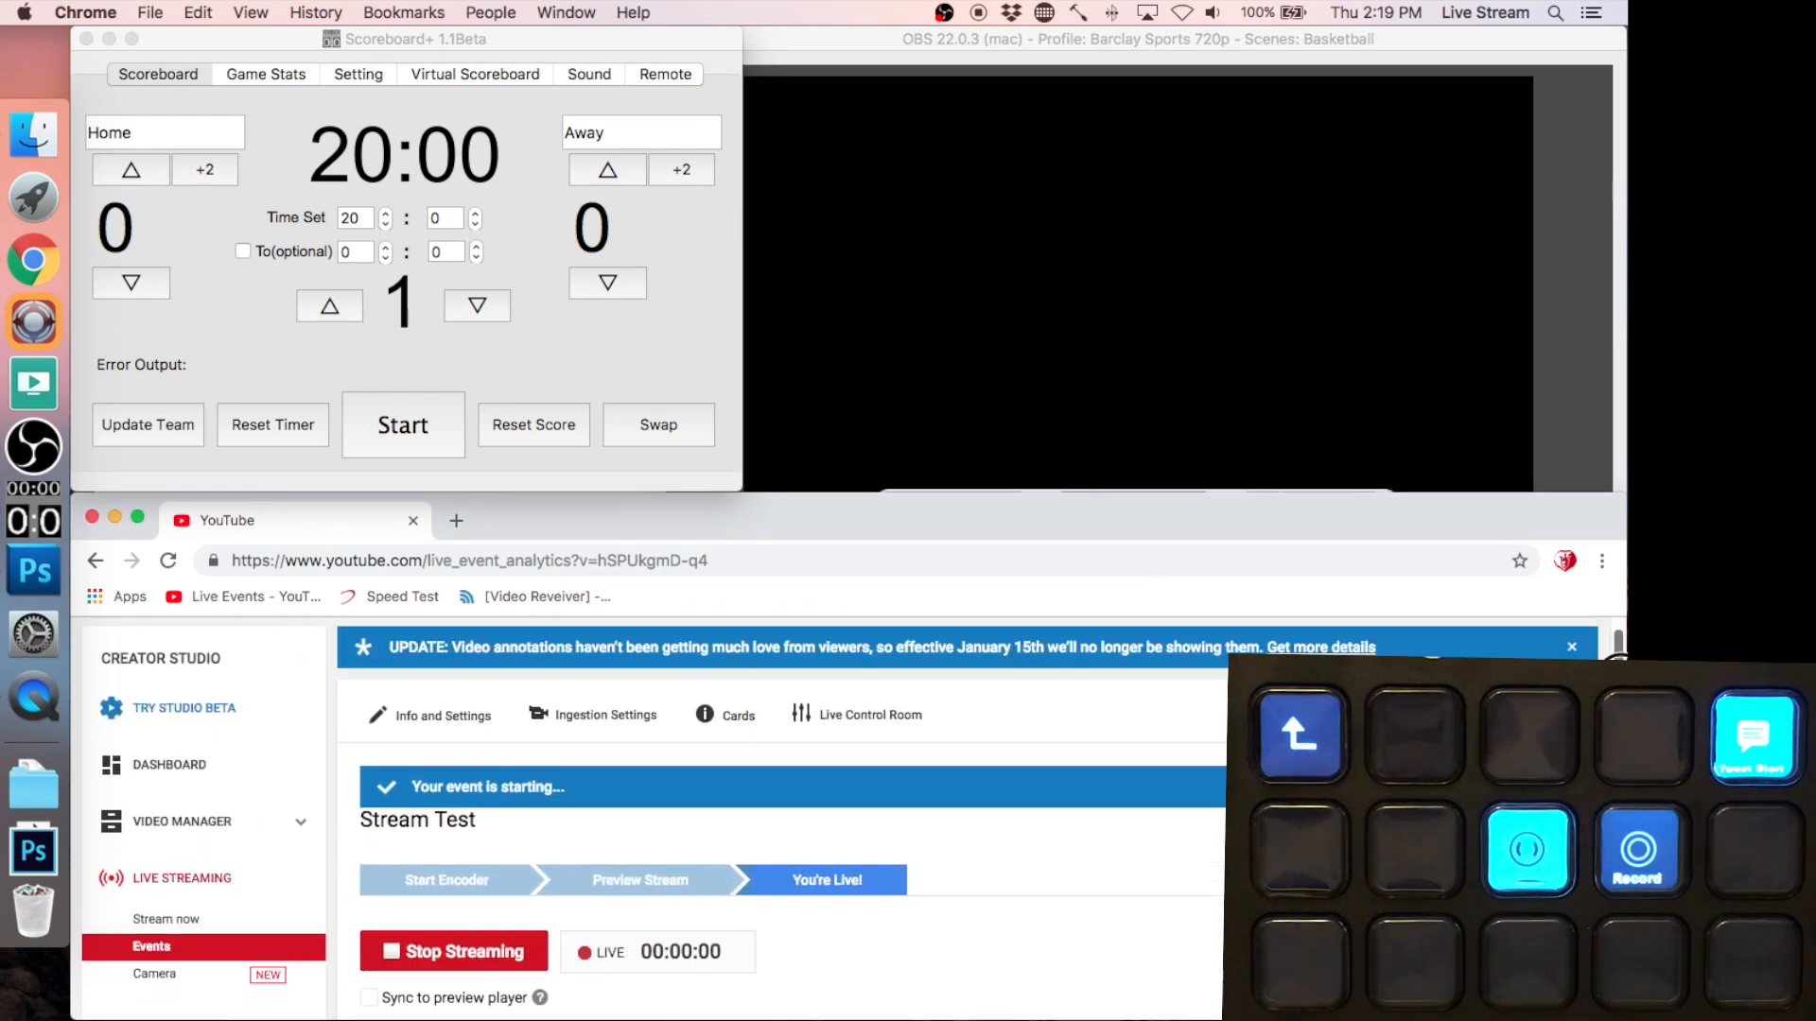
scroll(1620, 643, up, 1)
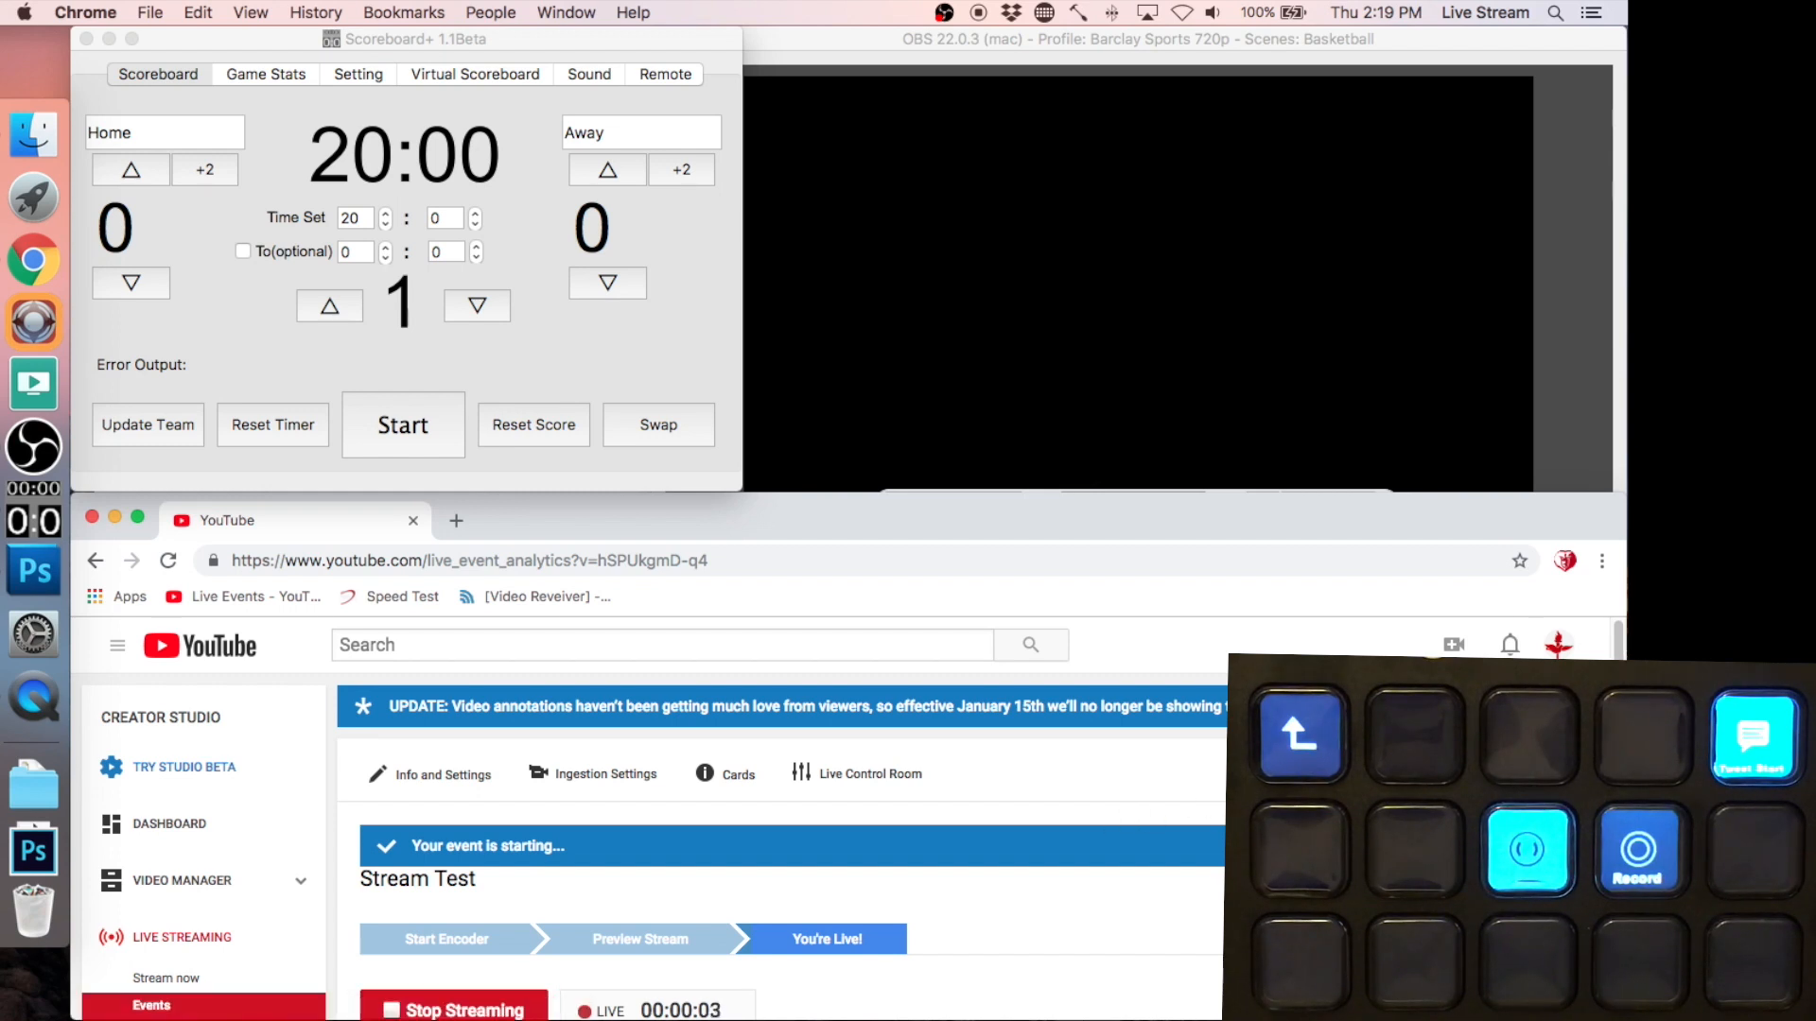
scroll(1620, 643, down, 3)
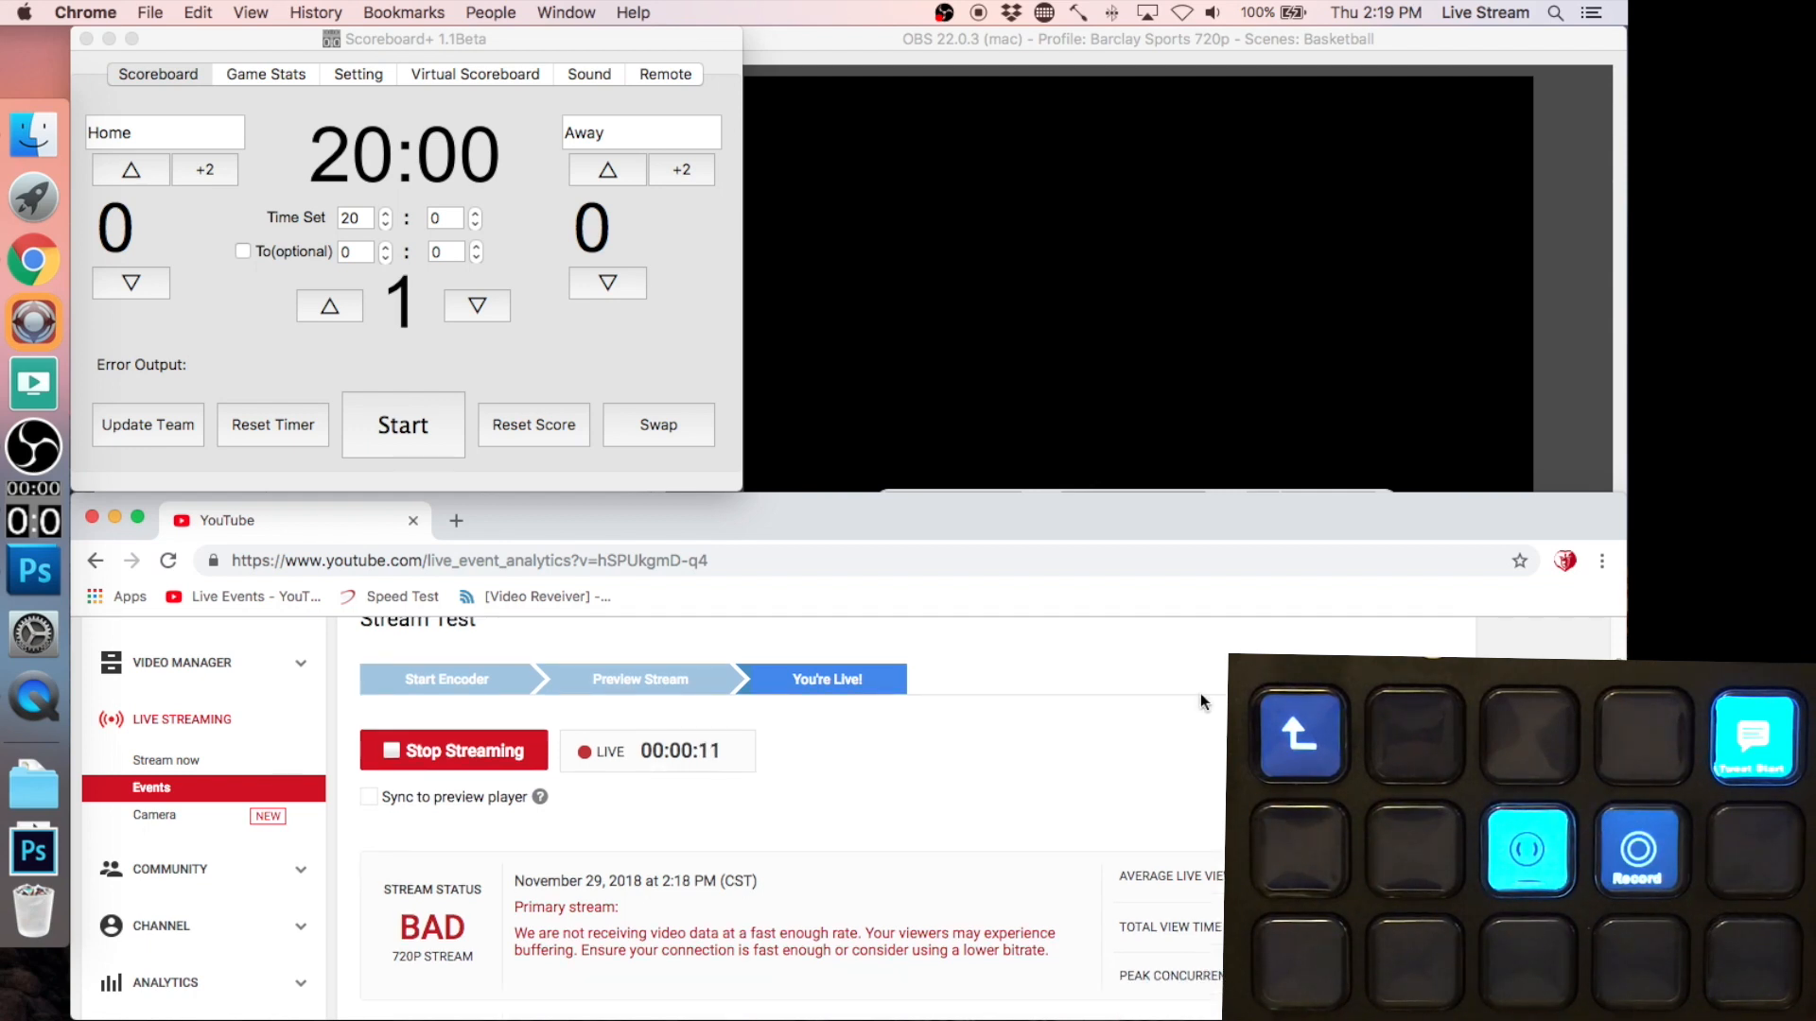
- Open the Stream Deck configuration window to show the tweet keys
click(1121, 463)
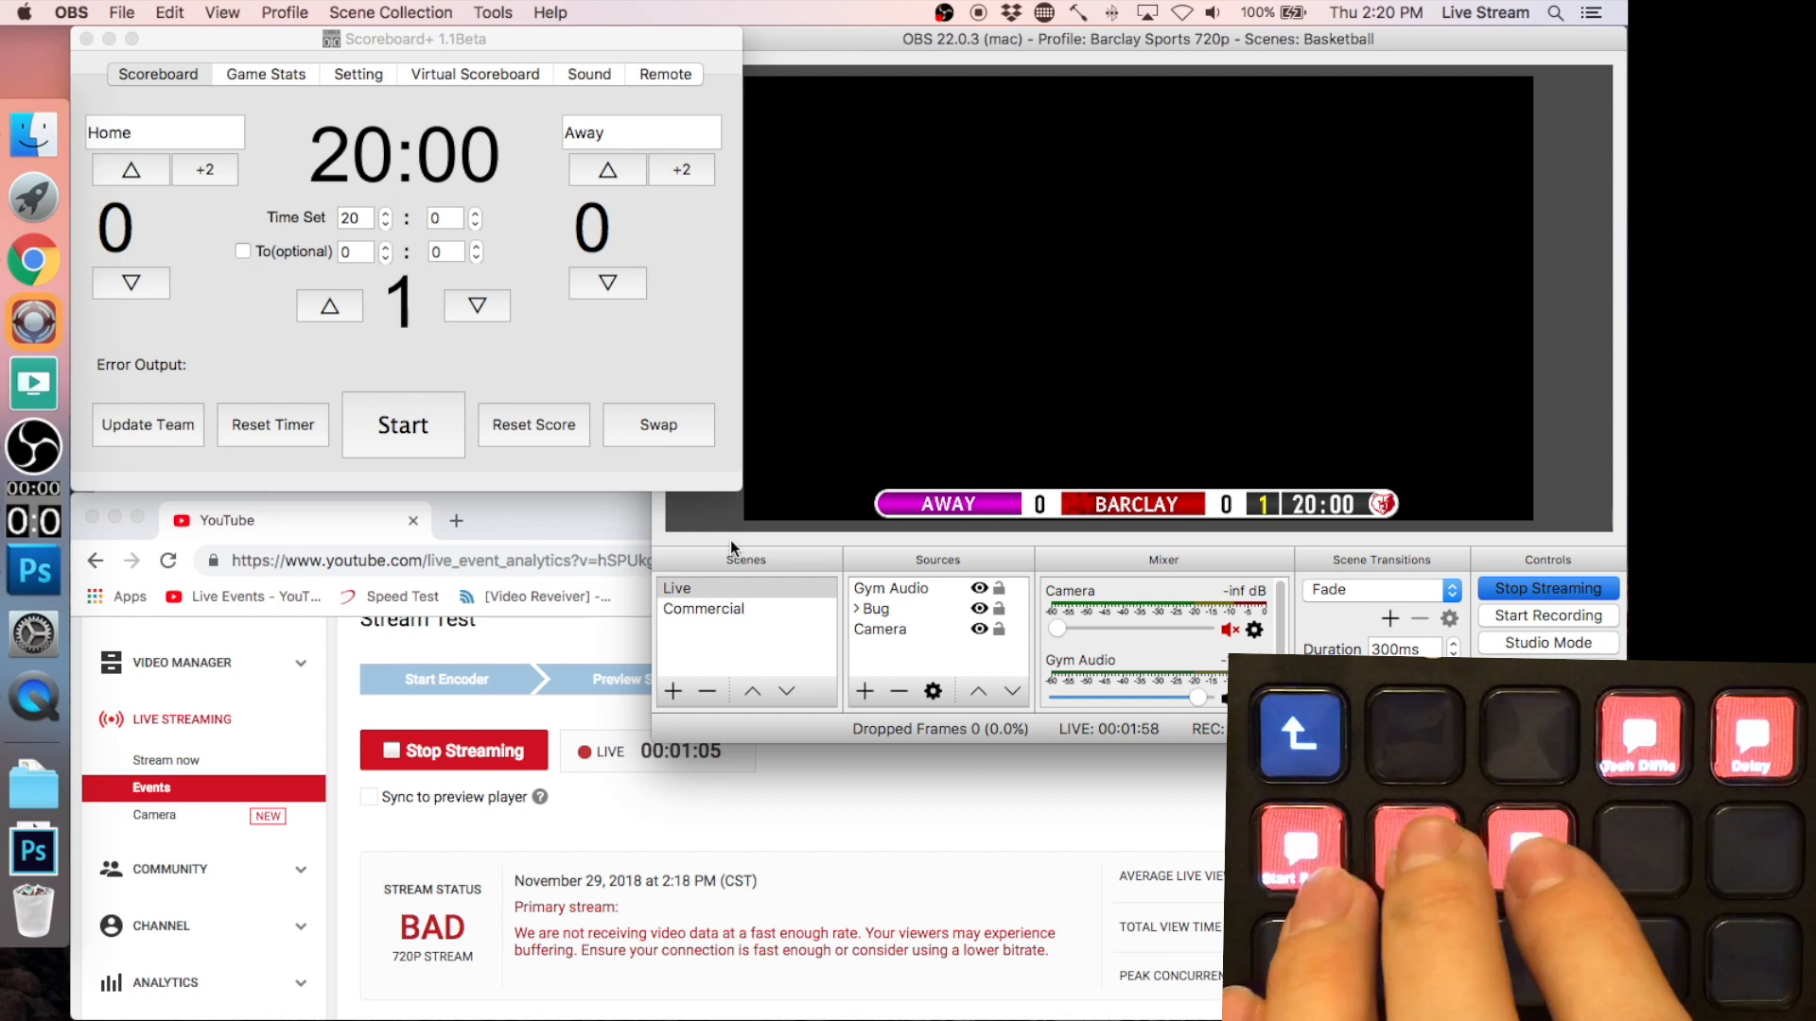
click(593, 638)
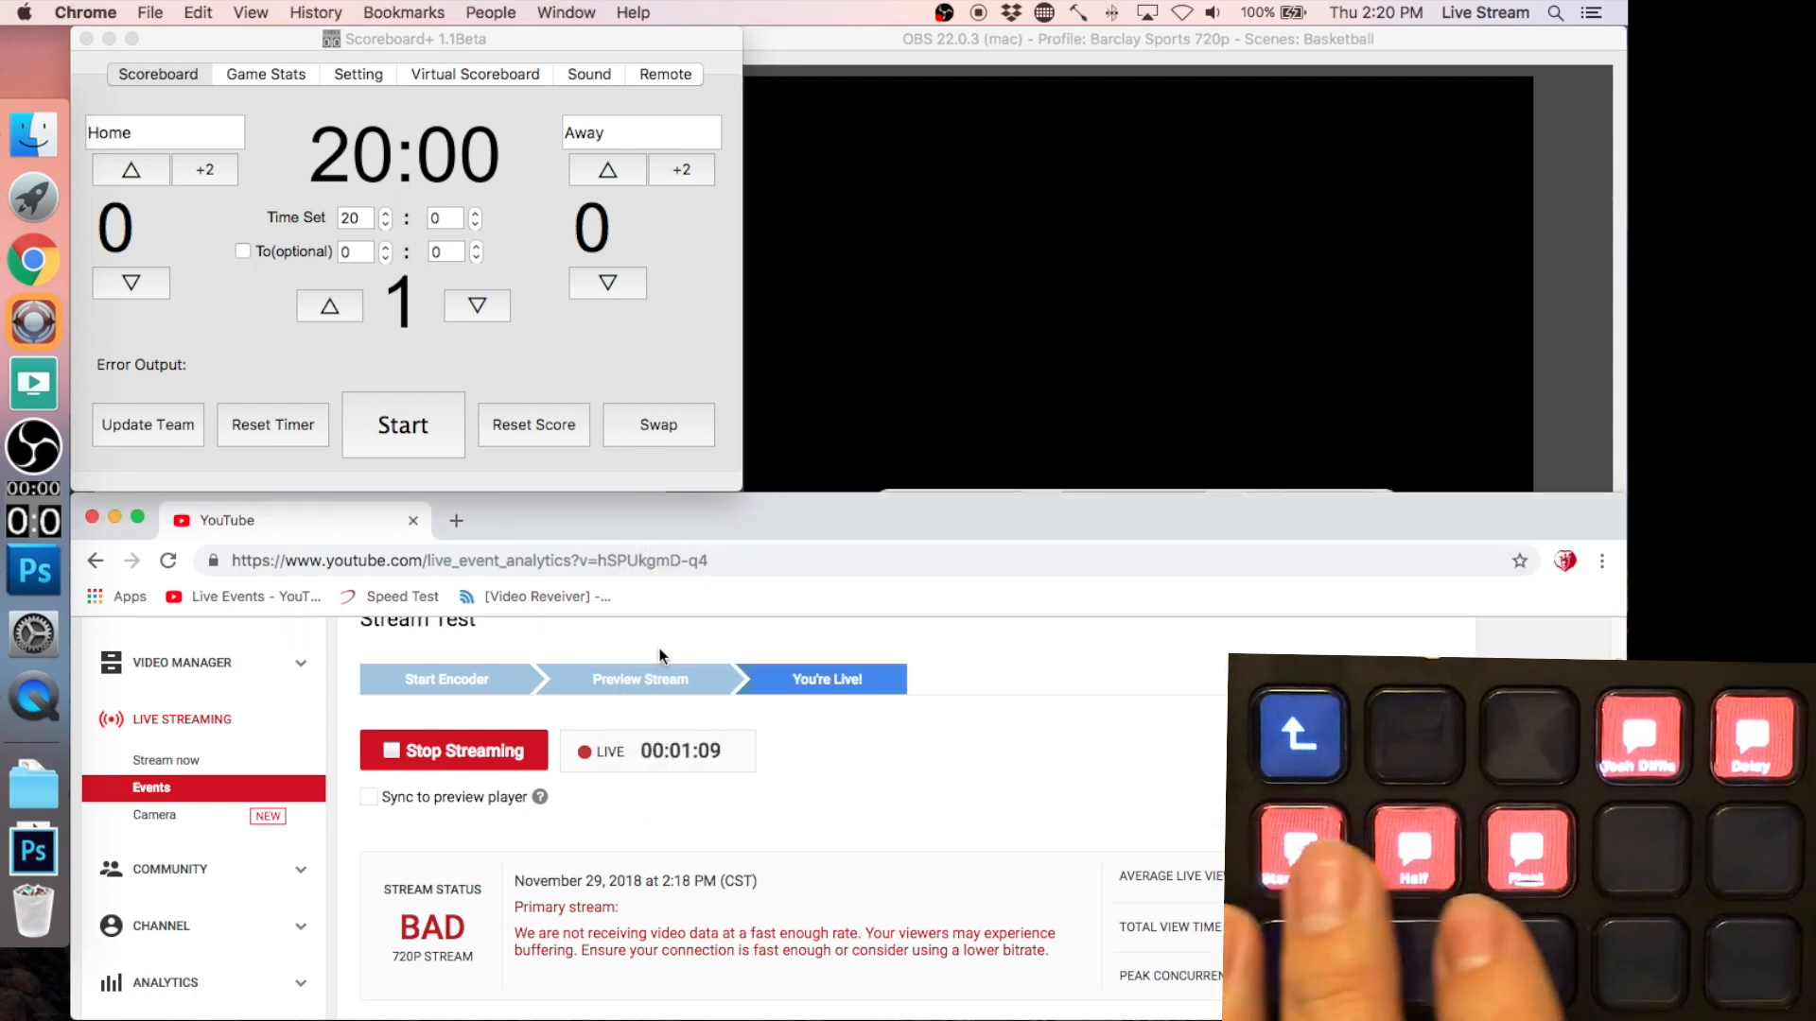
click(1044, 13)
click(1135, 36)
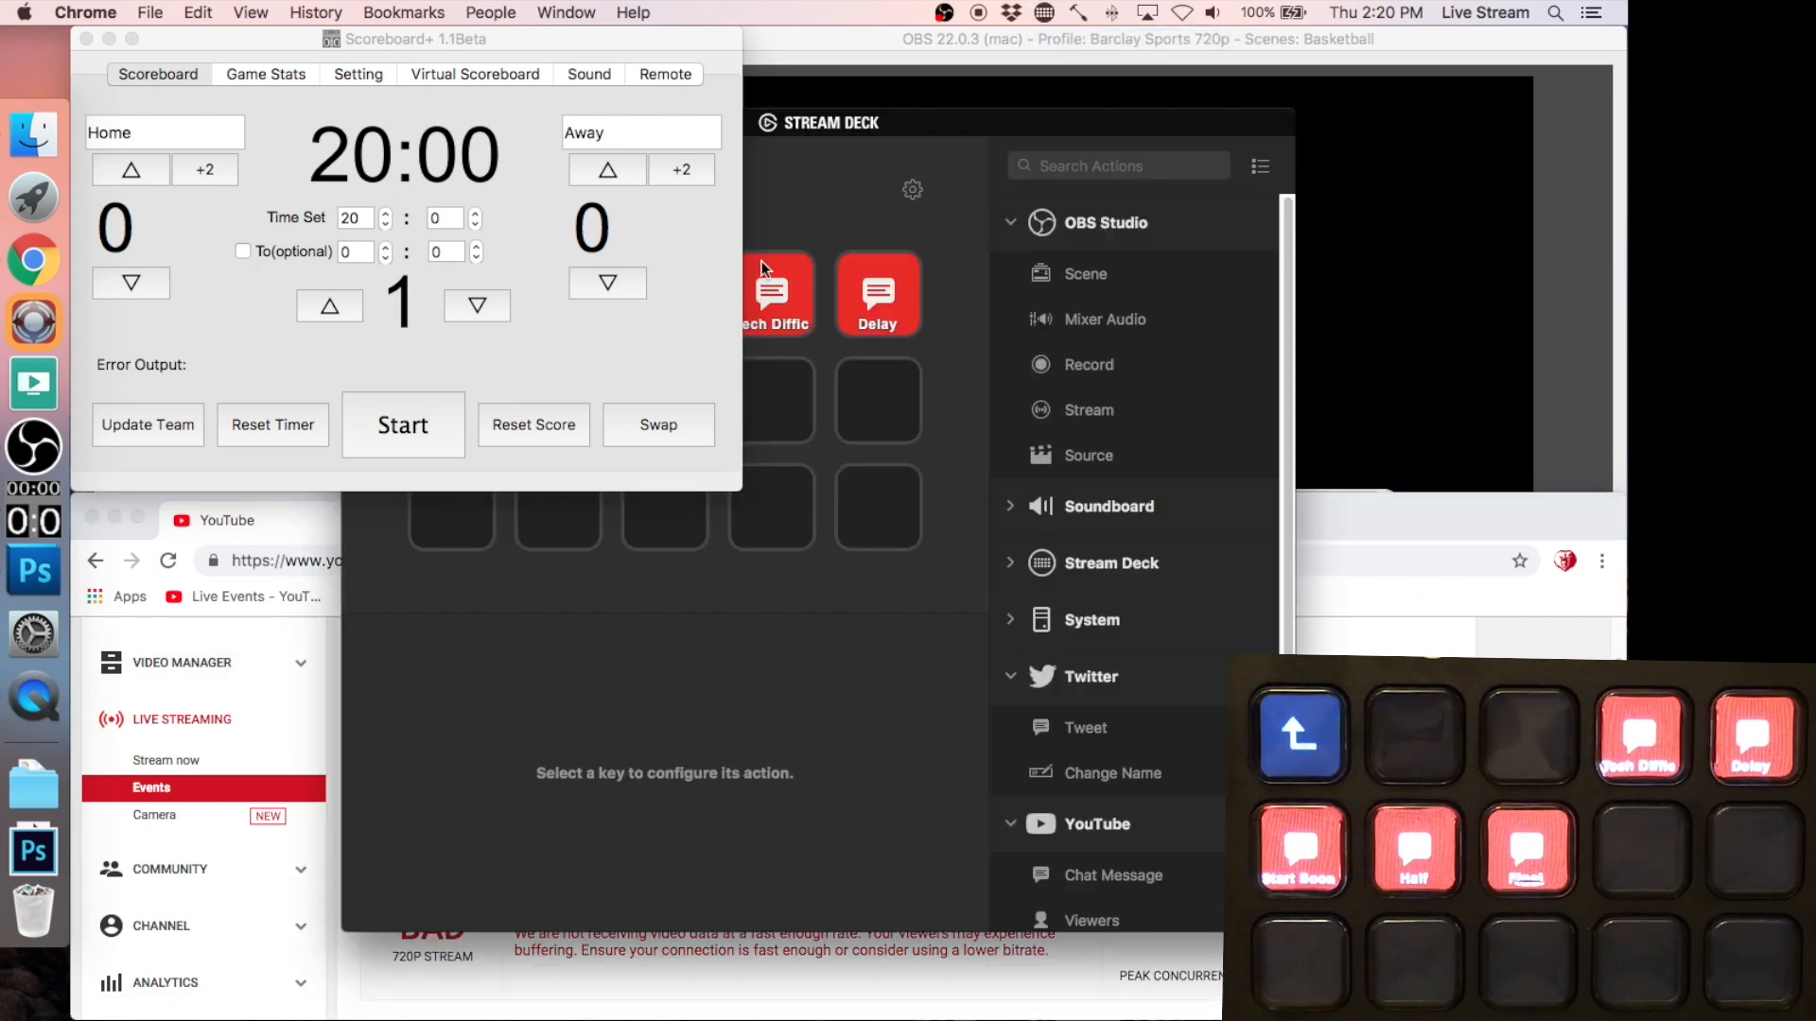
- Bring the Stream Deck window to the front and move it clear of the Scoreboard+ window
click(1005, 142)
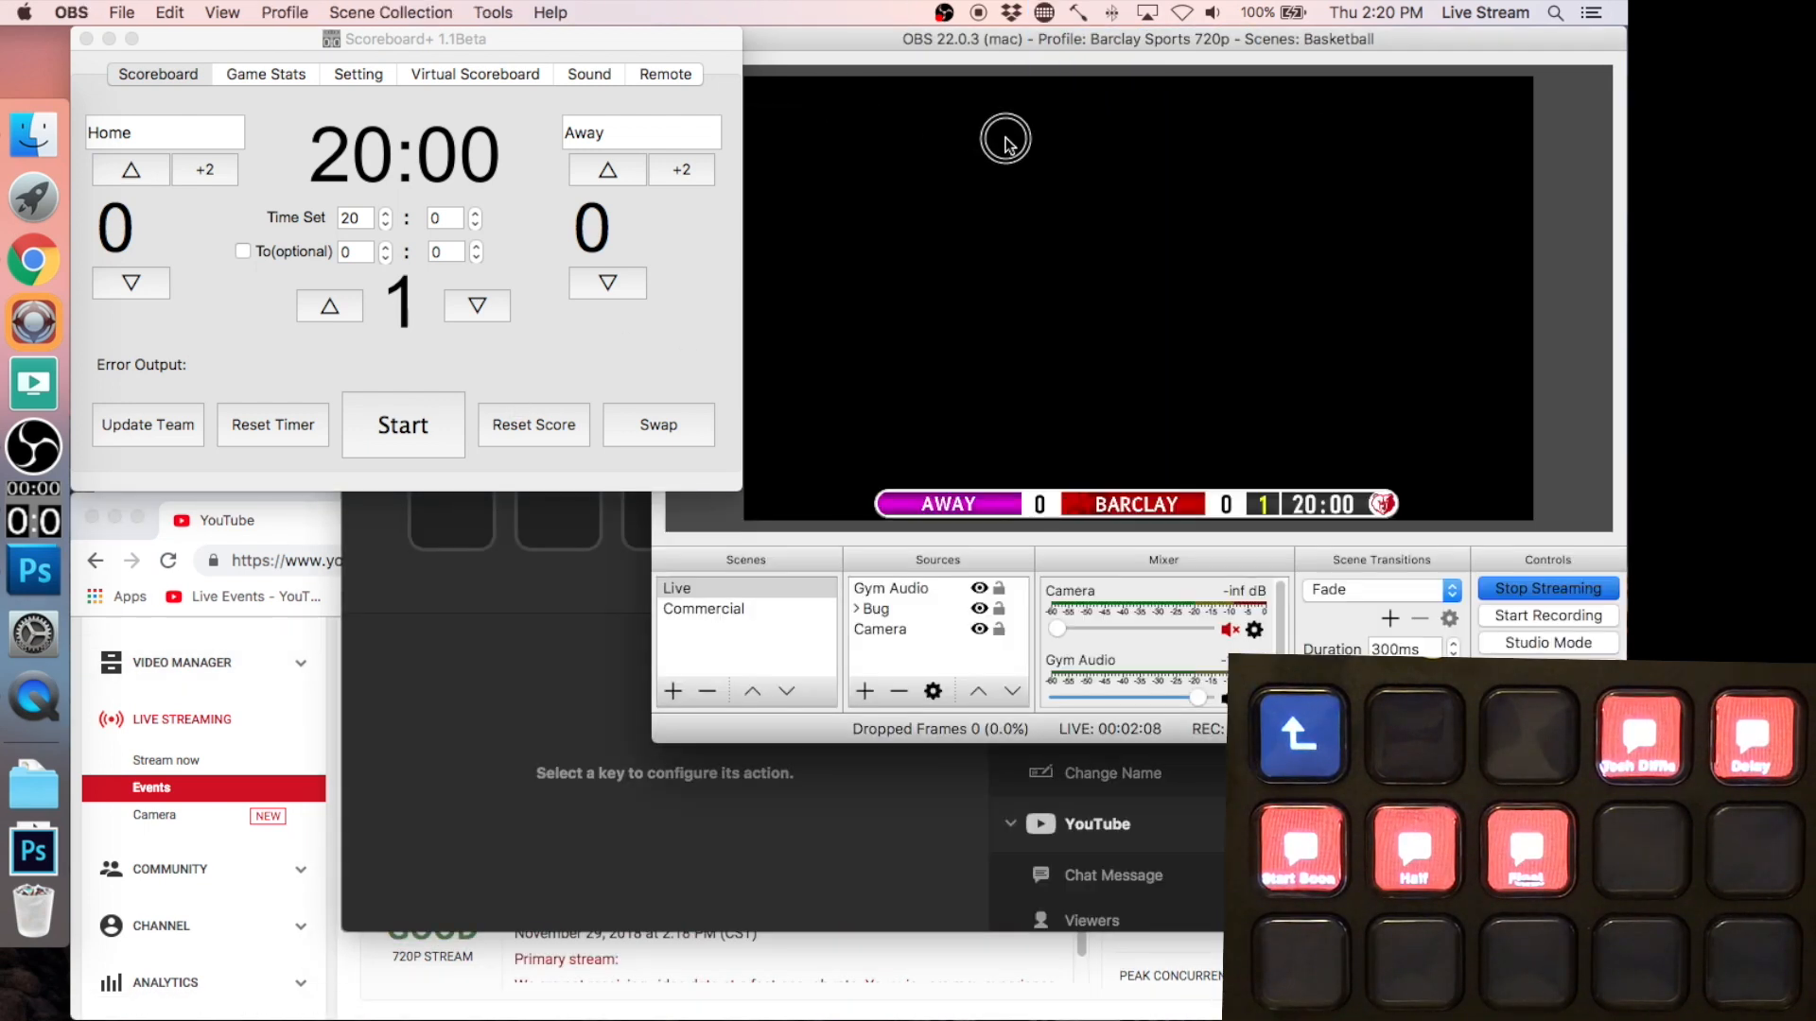
click(631, 624)
click(870, 106)
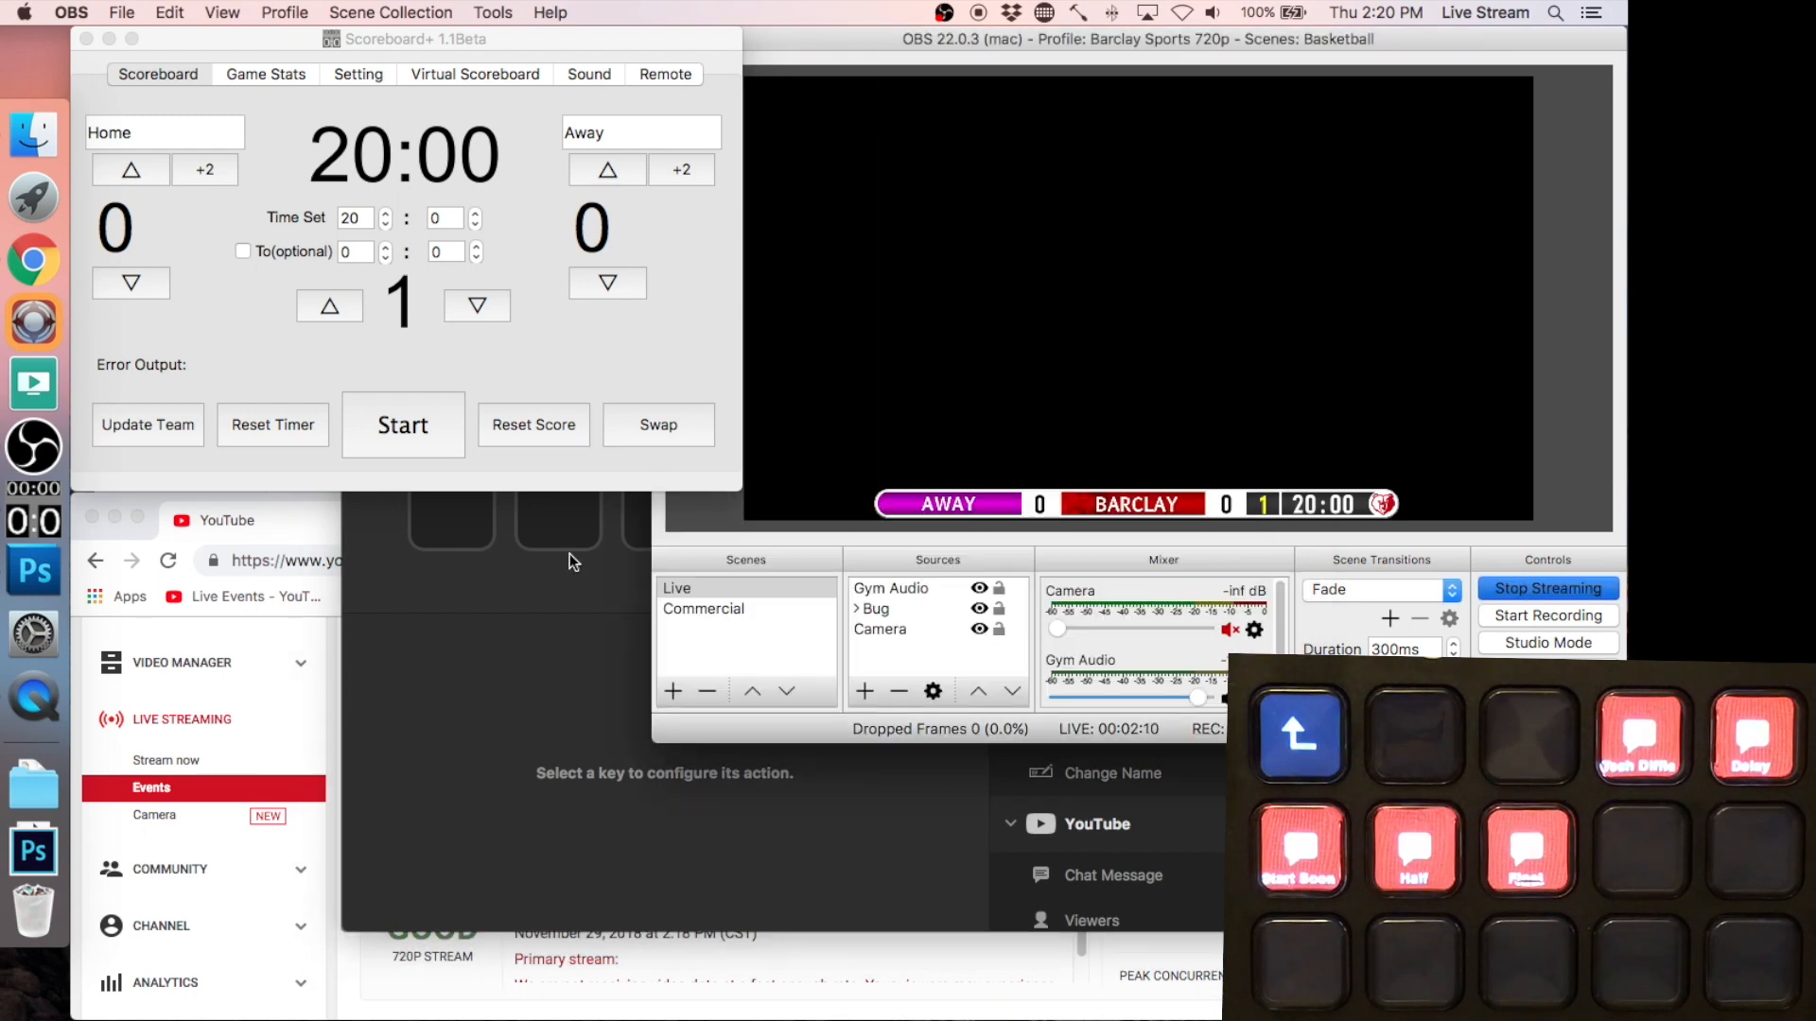
click(568, 561)
drag(863, 161, 1218, 236)
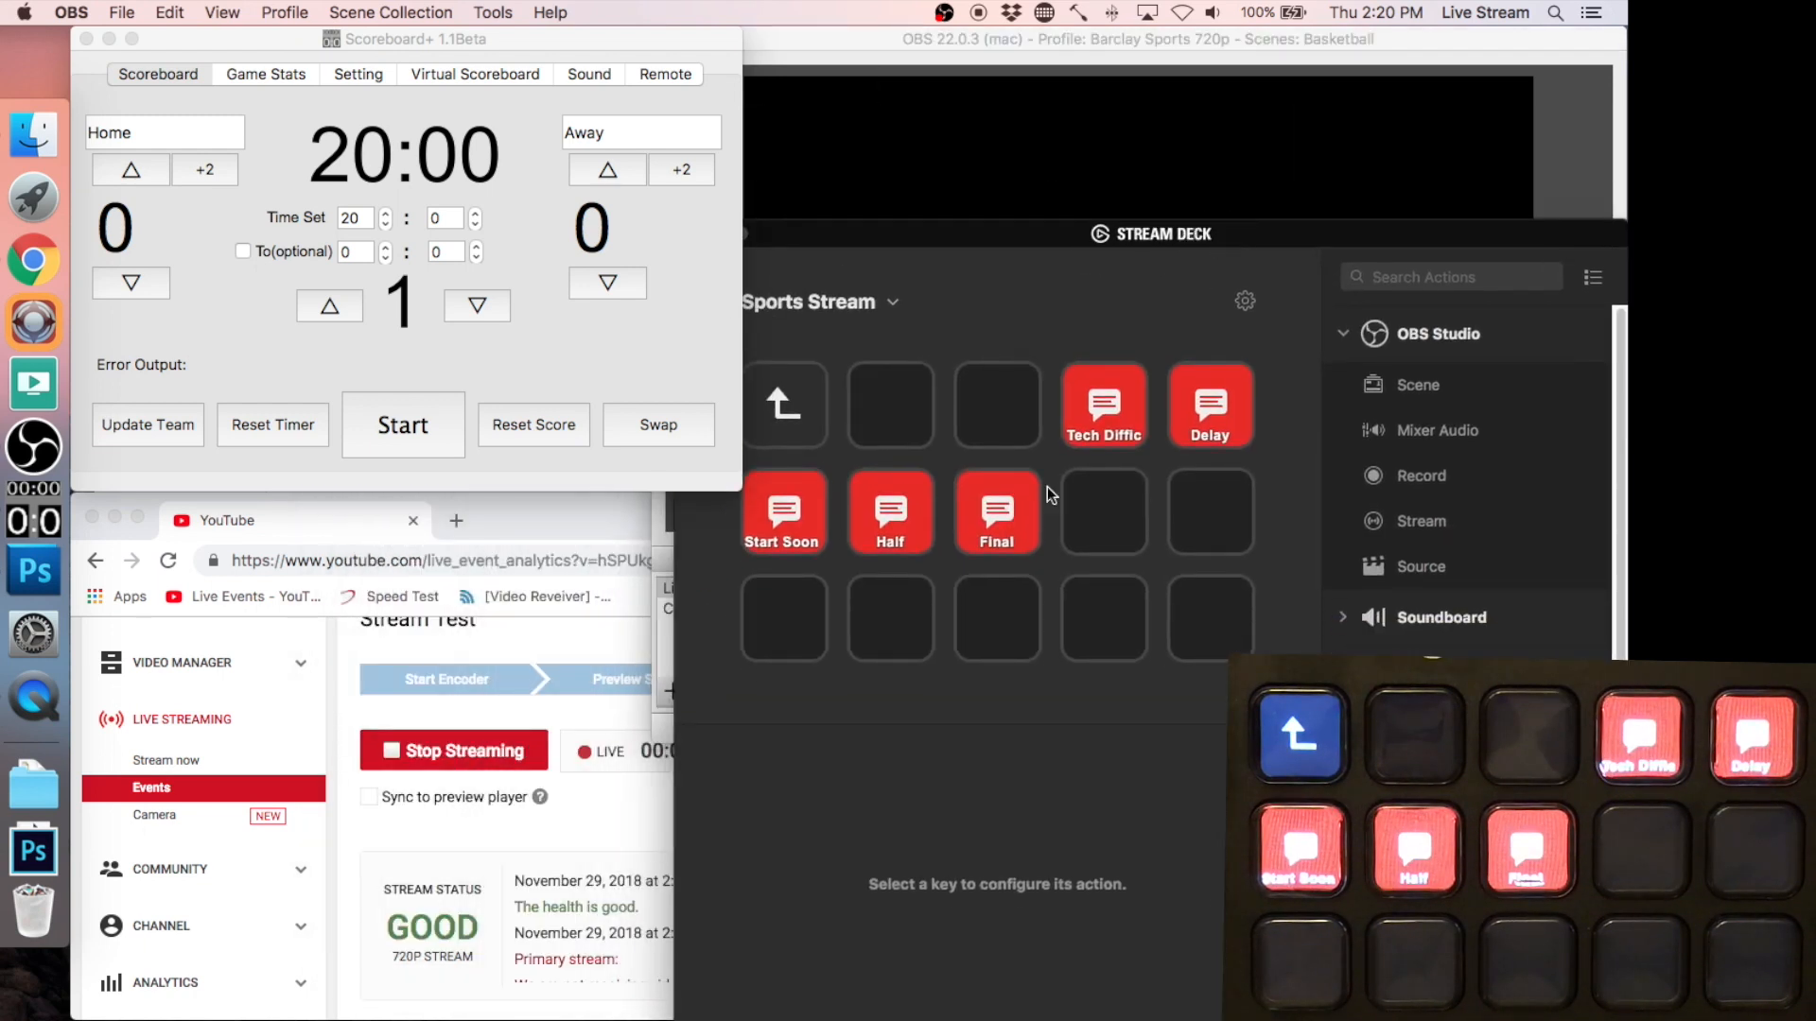
- View the YouTube chat message settings of the Start Soon and Half keys
click(790, 540)
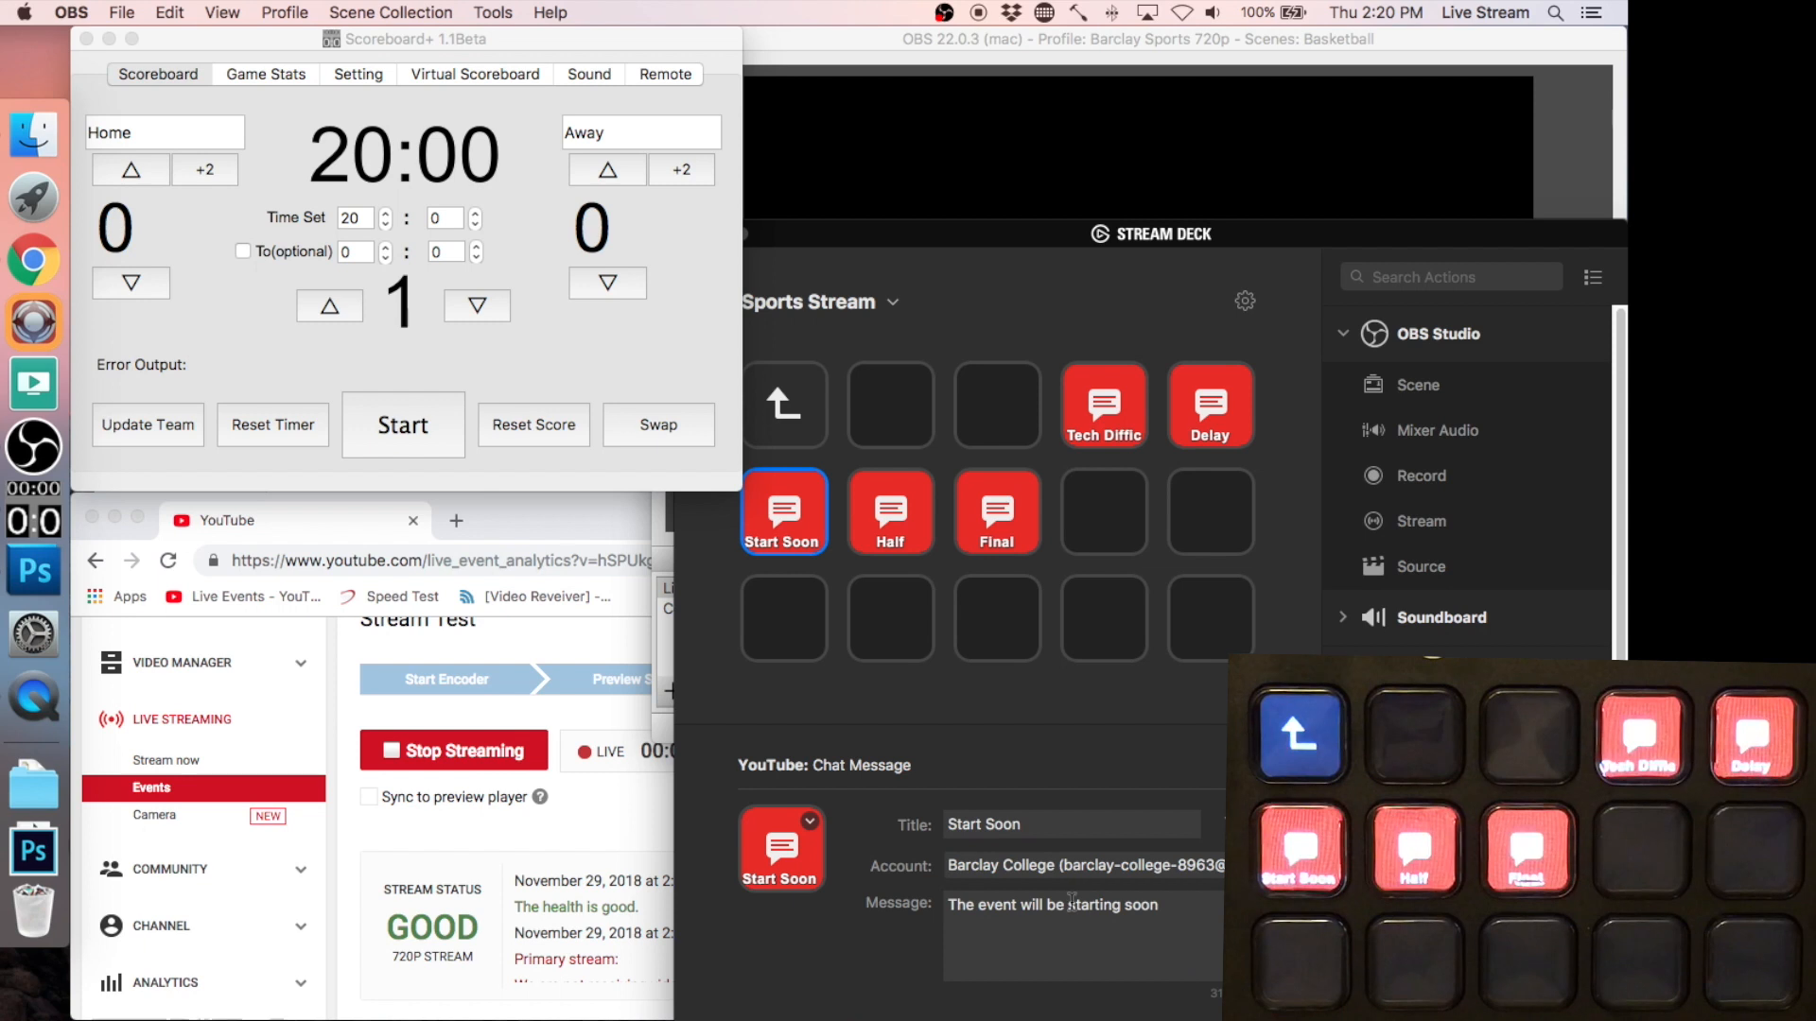
click(884, 536)
click(785, 512)
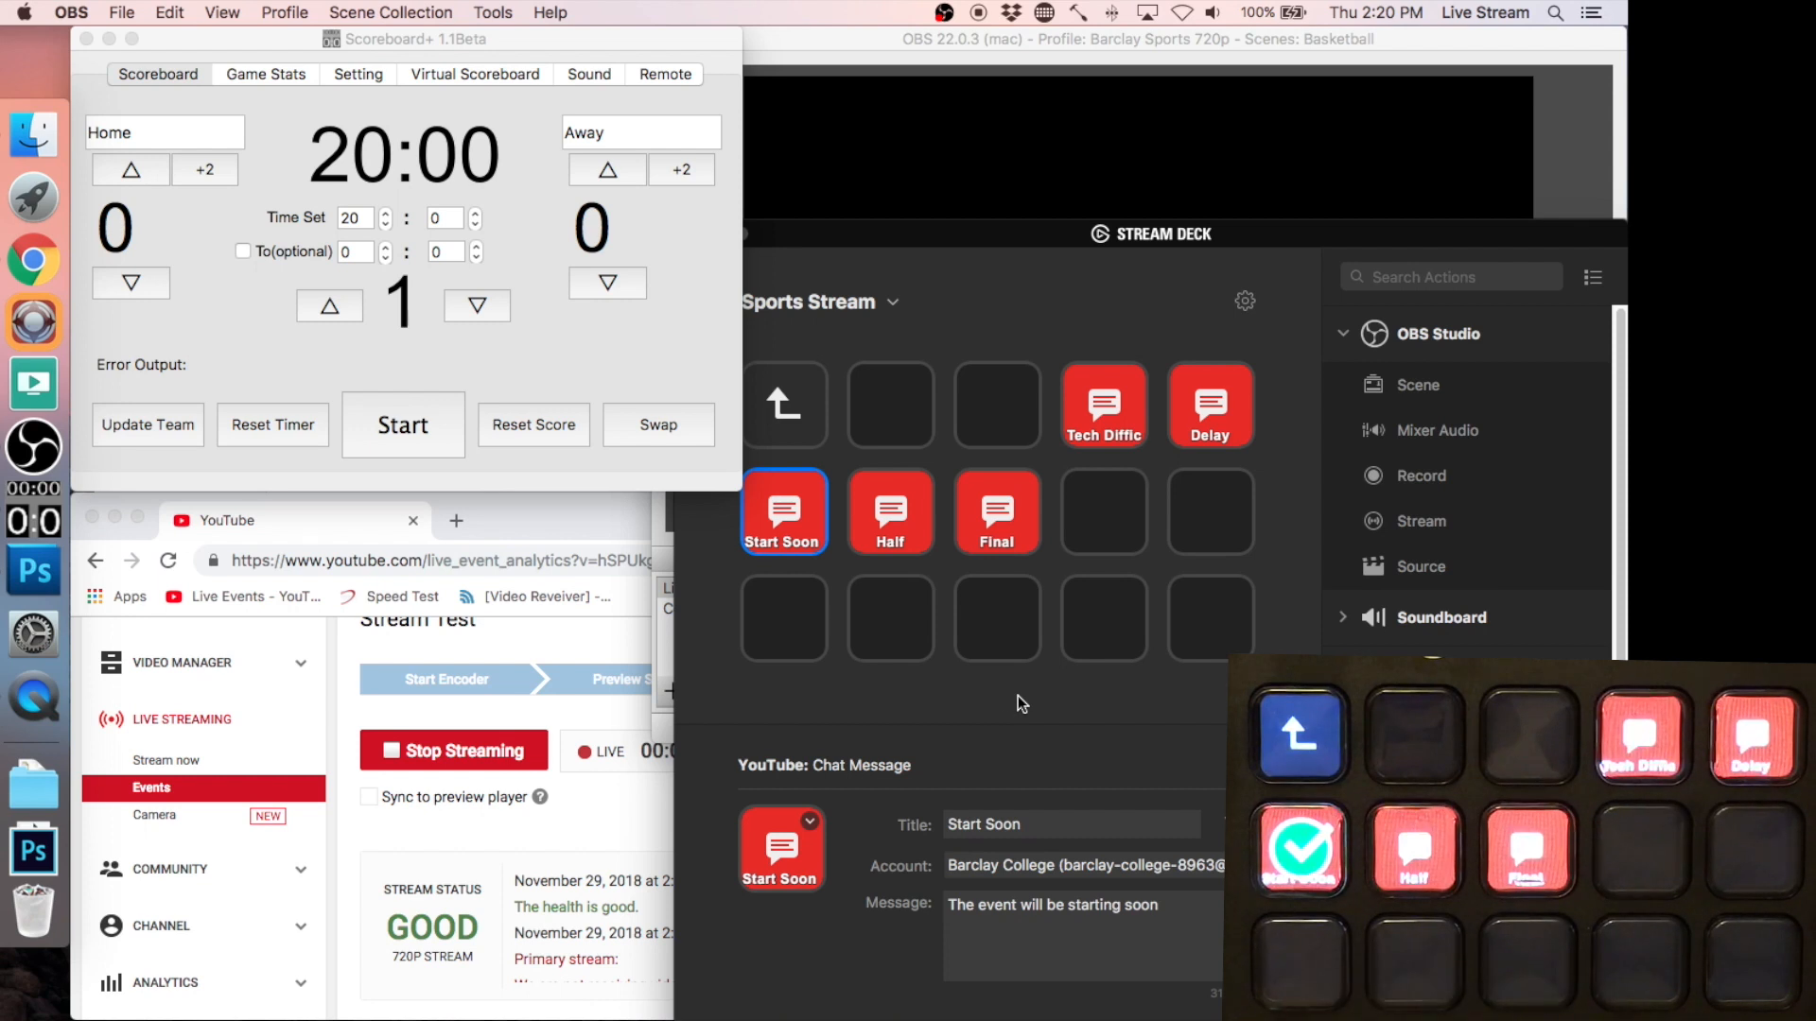
- Switch to YouTube in Chrome and examine the sent messages in the Stream Test event's Top chat
click(543, 702)
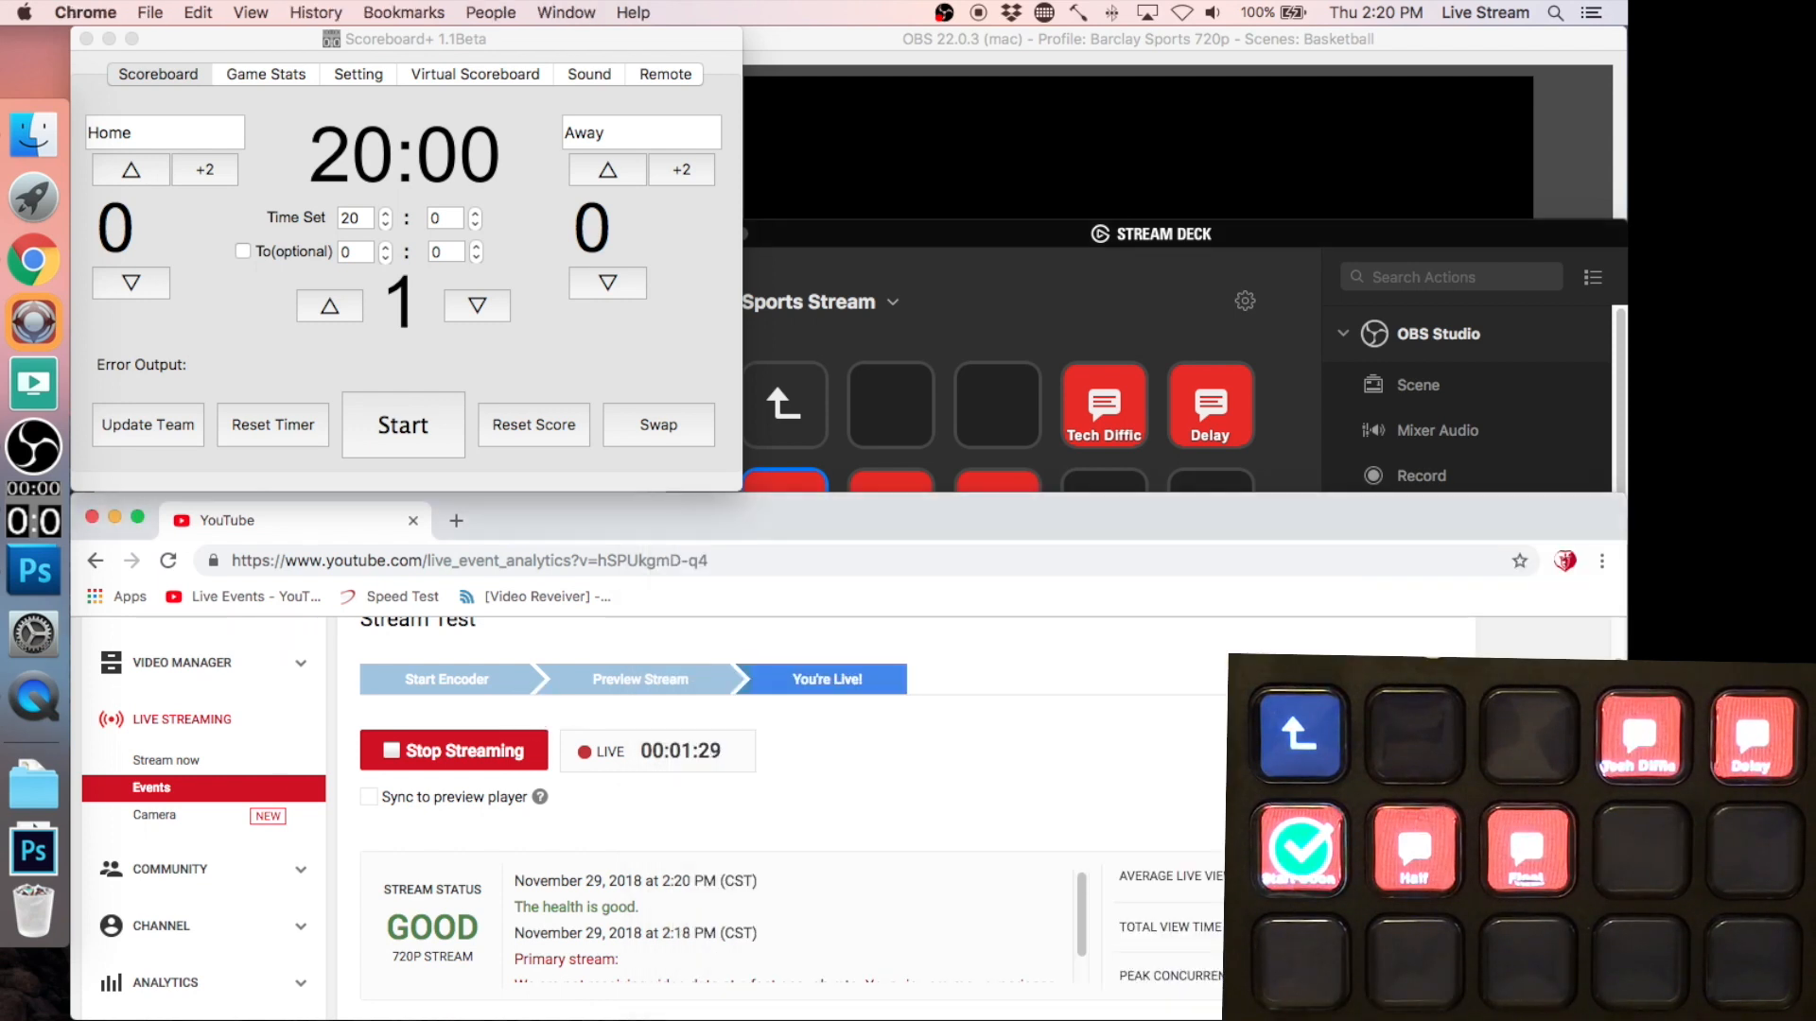
scroll(1613, 794, down, 15)
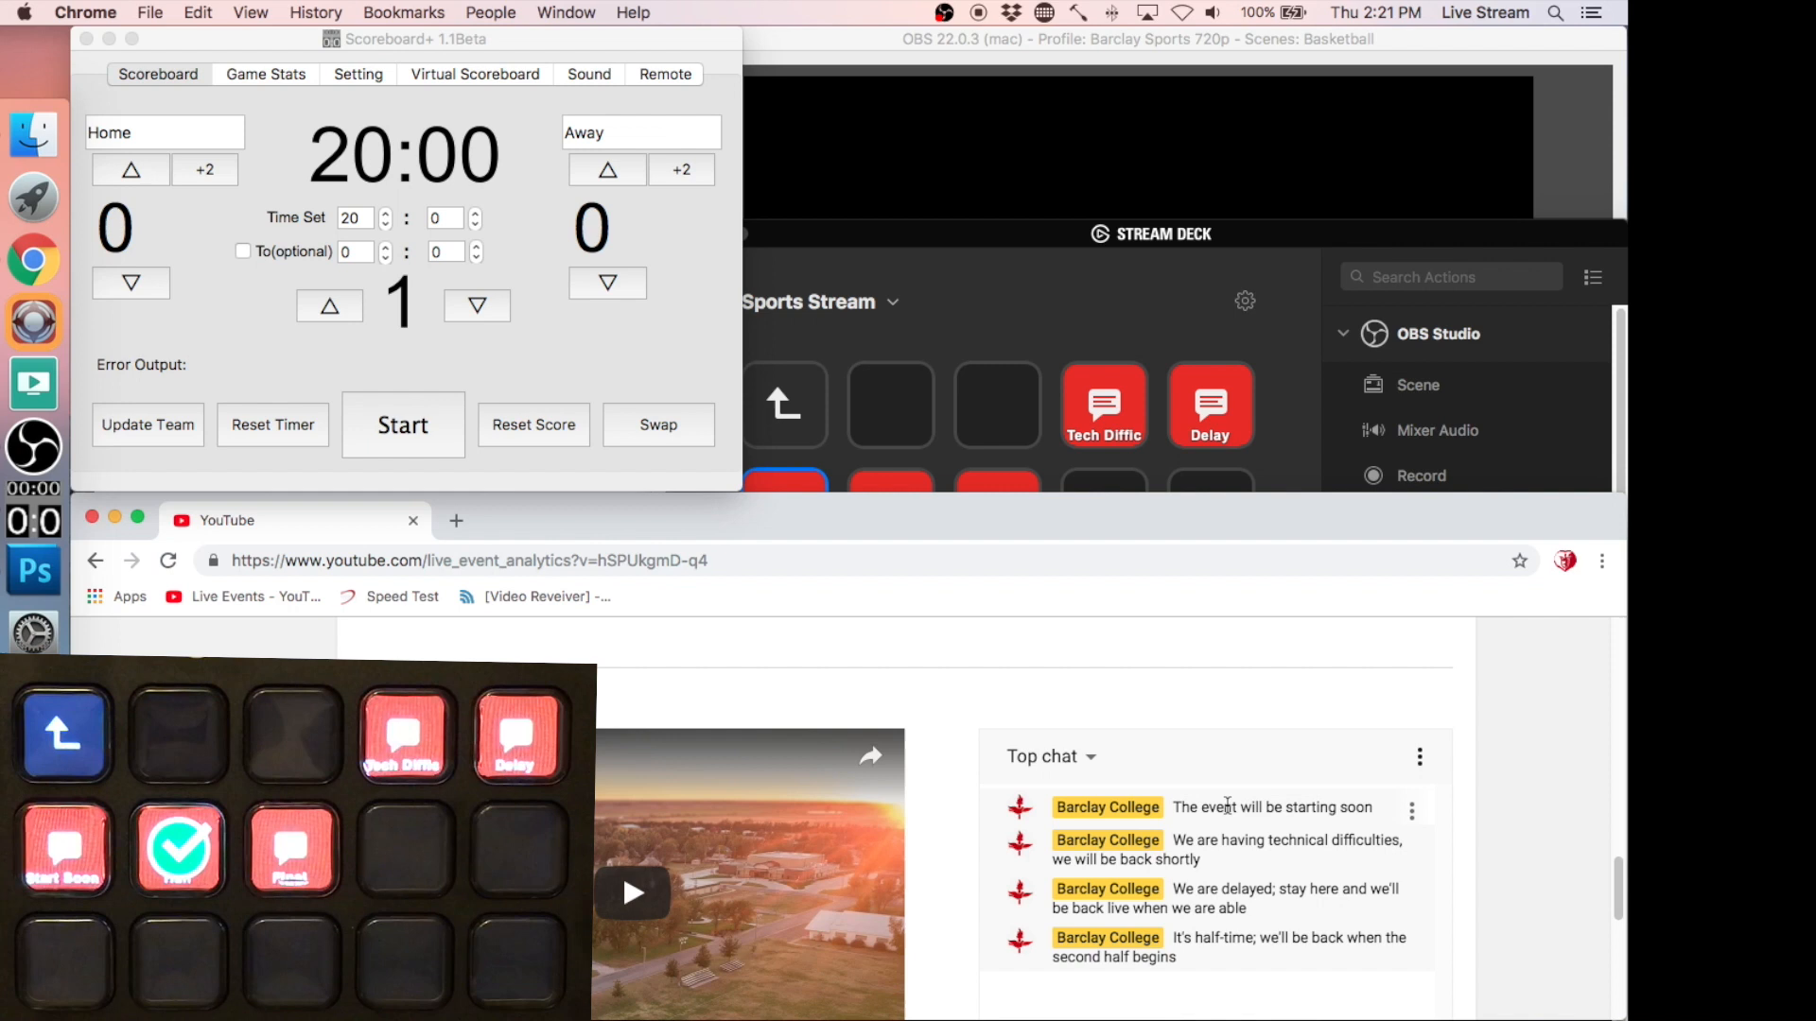
scroll(1612, 885, down, 3)
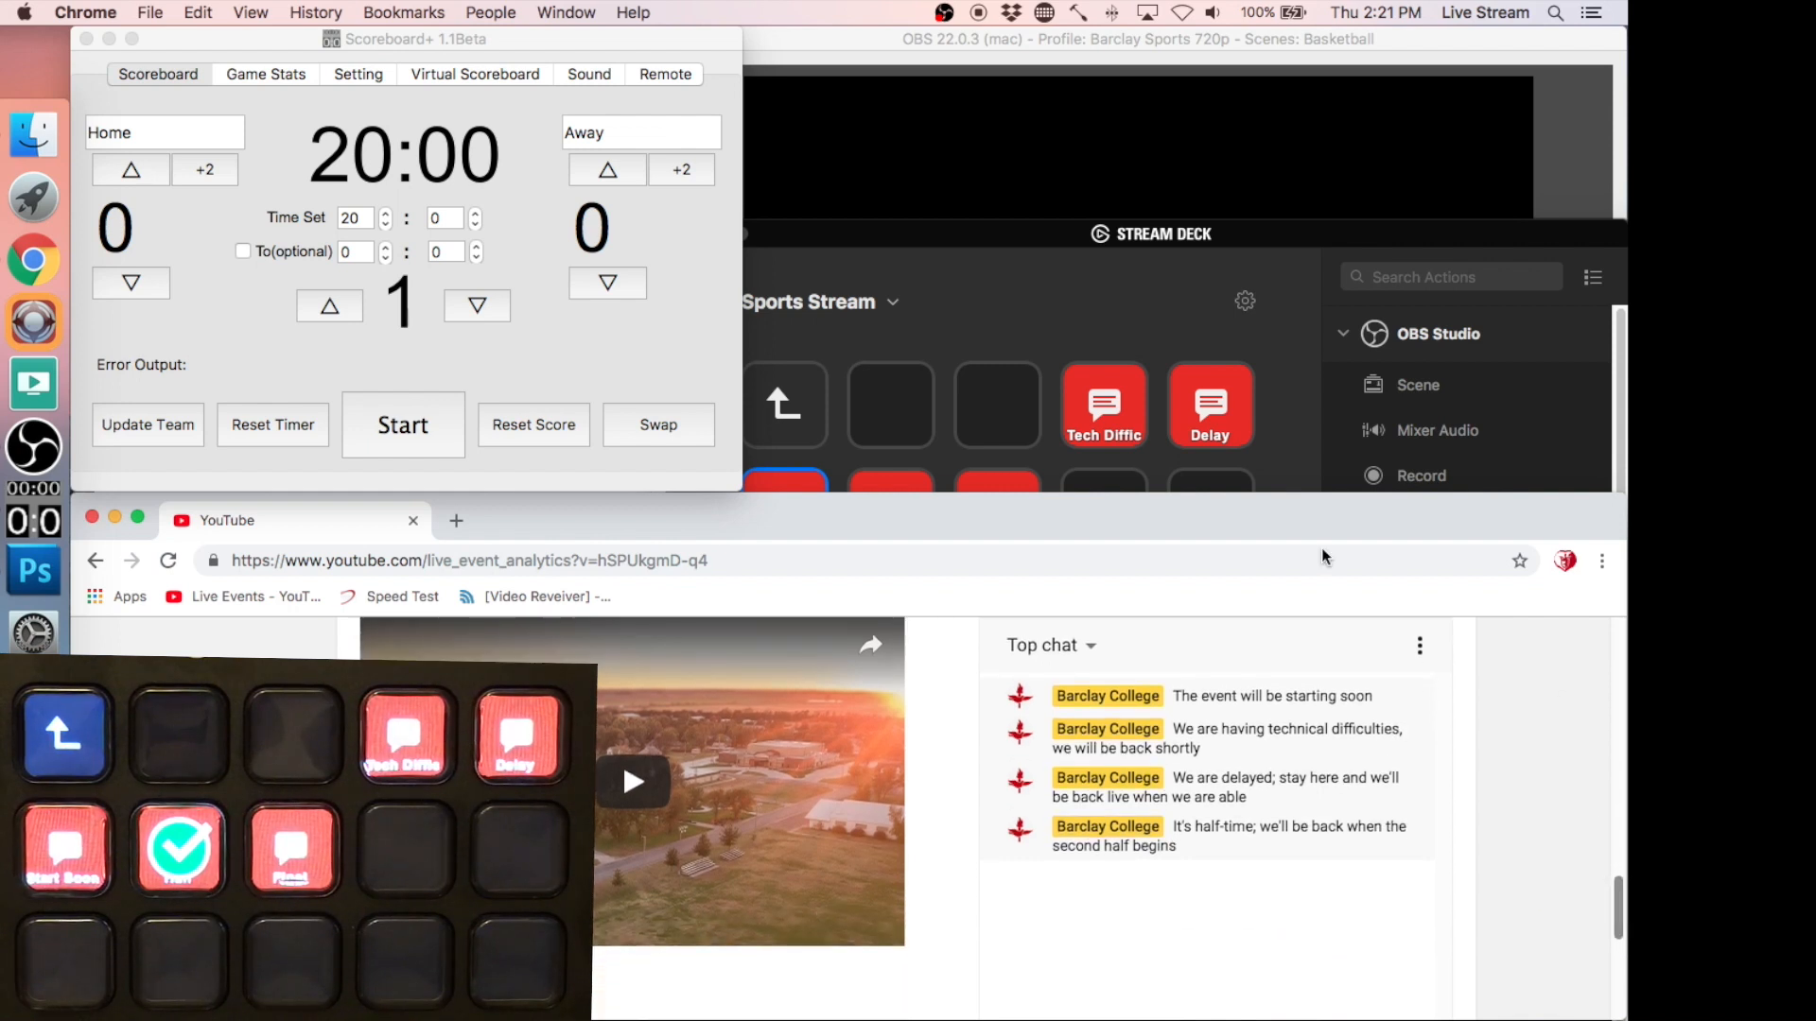
- Switch back to Stream Deck and view the chat message settings of the Final and Half keys
click(1291, 478)
click(984, 553)
click(894, 529)
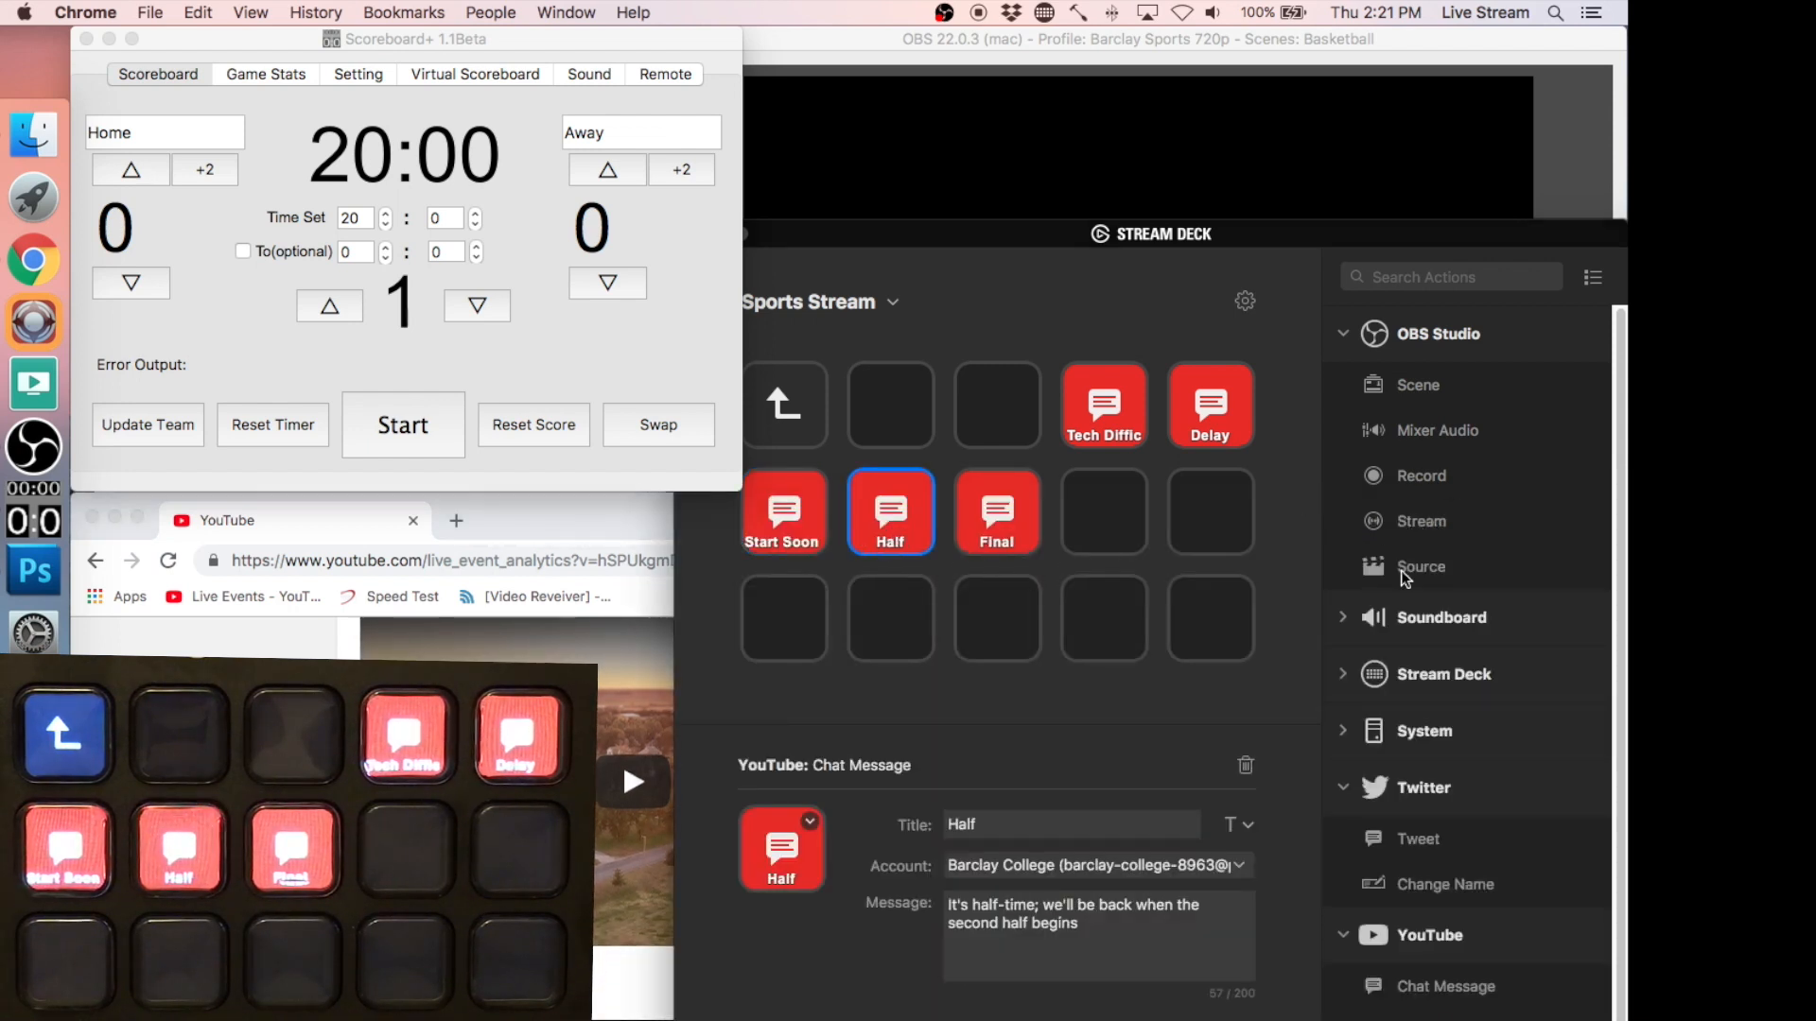
- Add a YouTube Chat Message action to the empty key beside Final, and delete that action again
click(1486, 953)
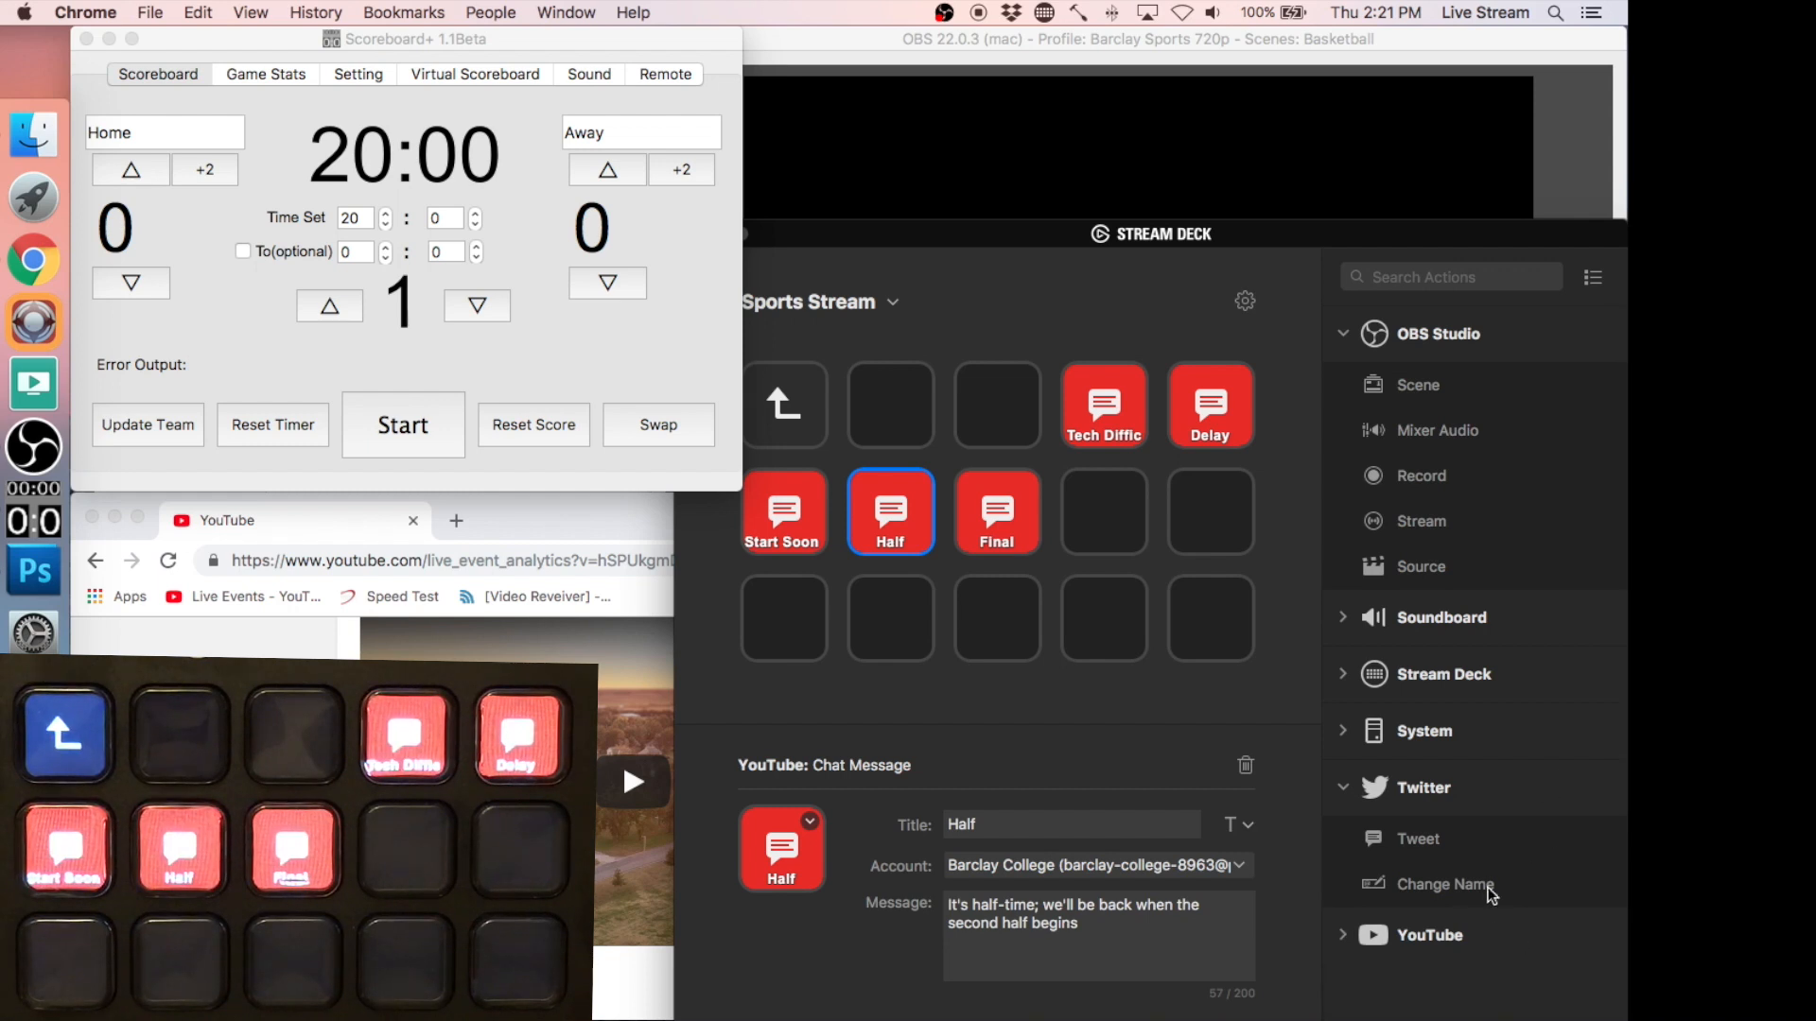
click(1446, 934)
drag(1454, 993, 1128, 535)
click(1049, 932)
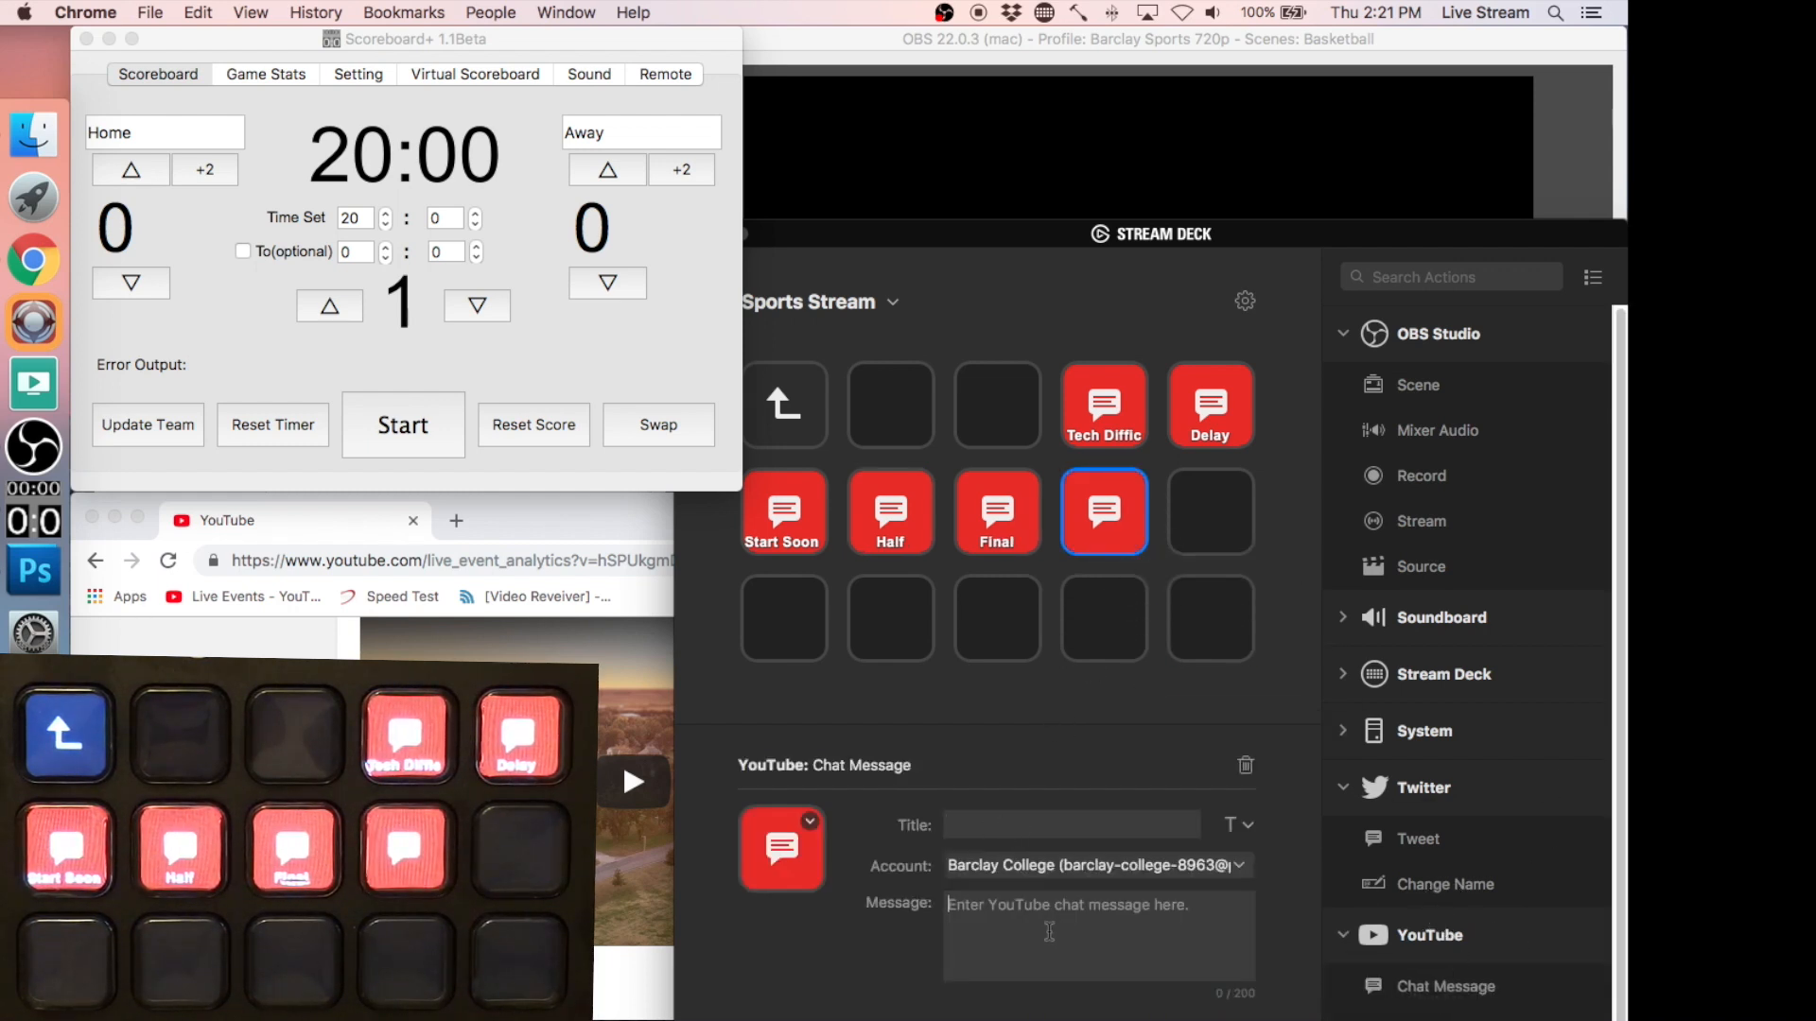
click(1246, 765)
- Return to the main key page of the Sports Stream profile and bring the YouTube page in Chrome forward
click(893, 301)
click(983, 302)
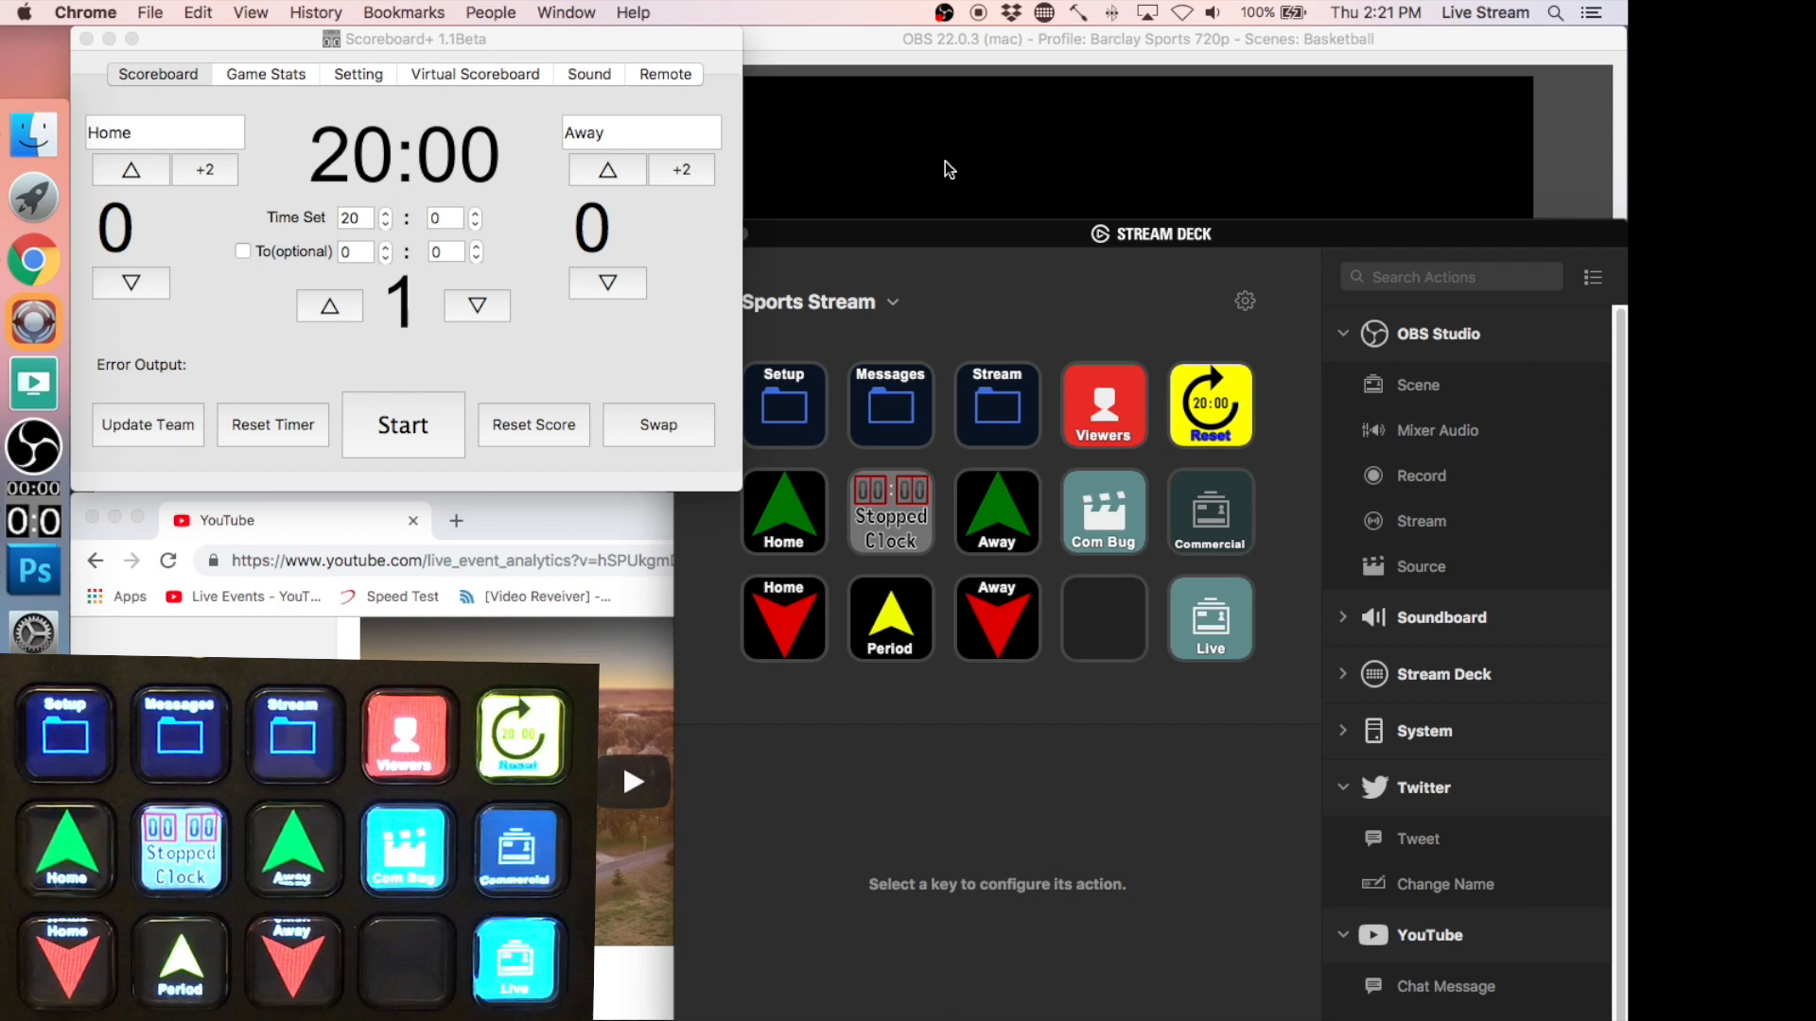
click(944, 160)
click(647, 626)
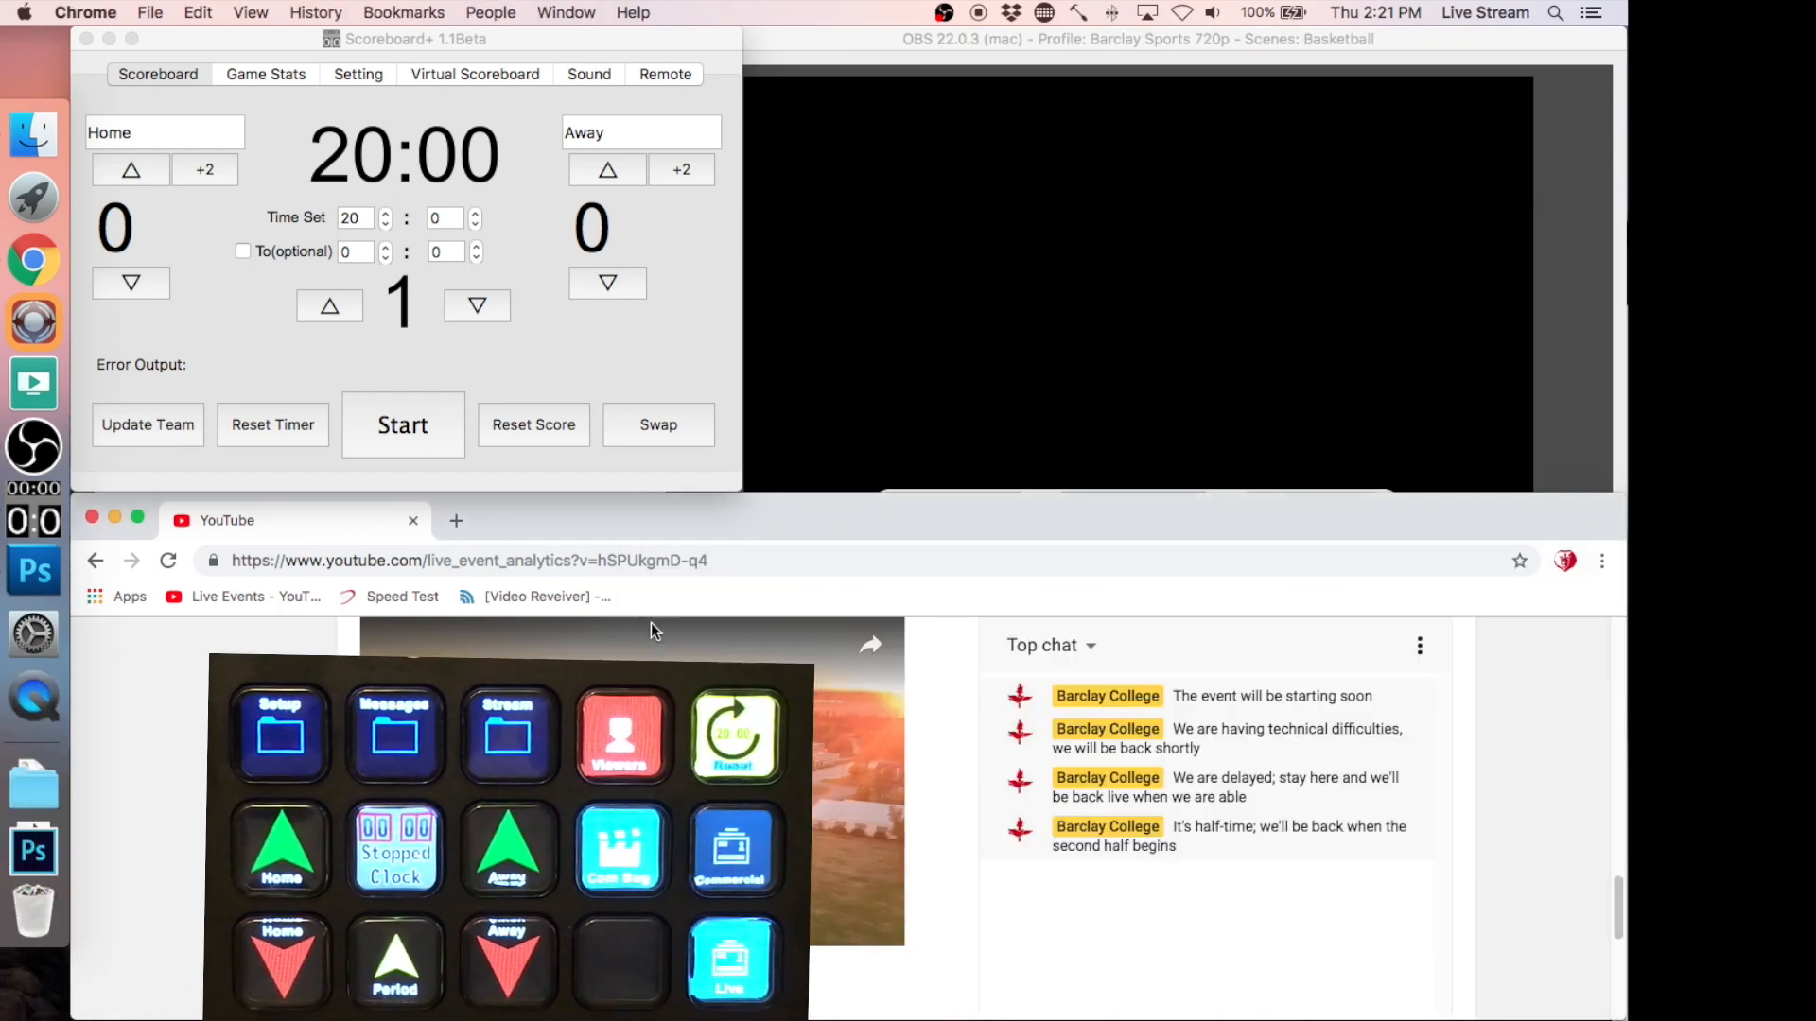
- Check the Stream Test live status in the YouTube control room and bring OBS to the front
drag(1617, 899, 1551, 653)
scroll(1551, 652, down, 10)
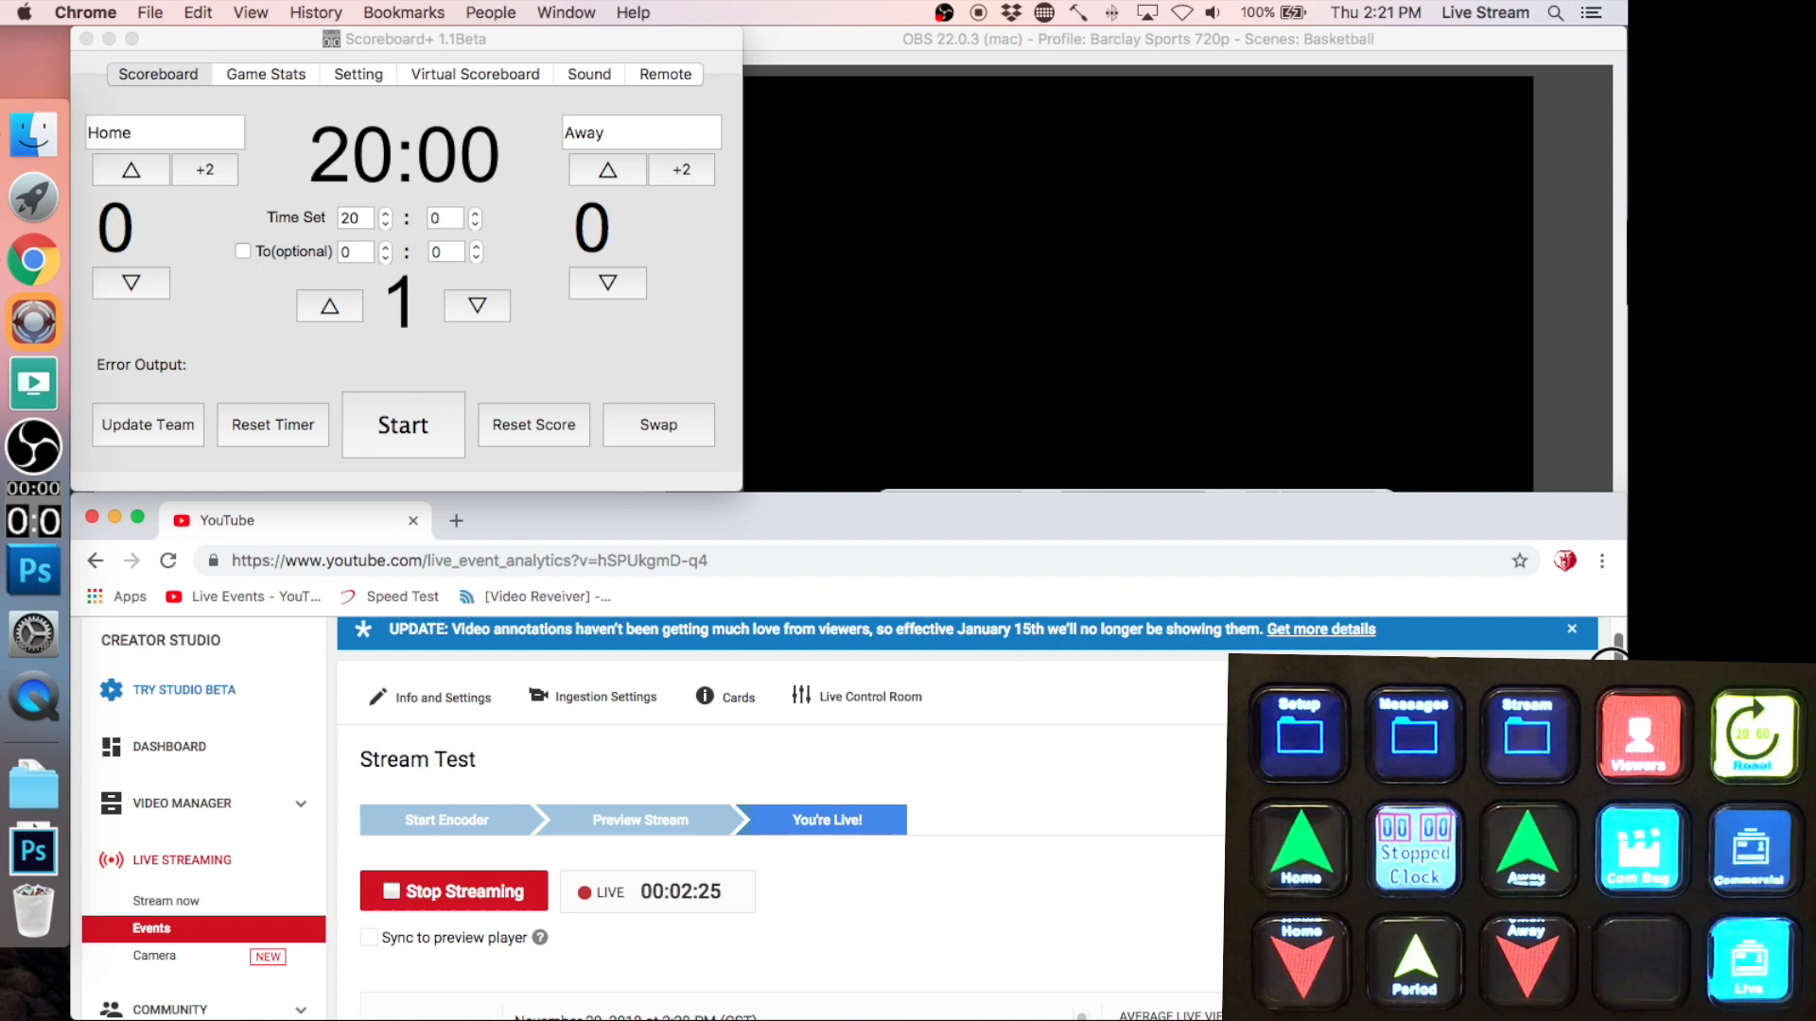
click(945, 433)
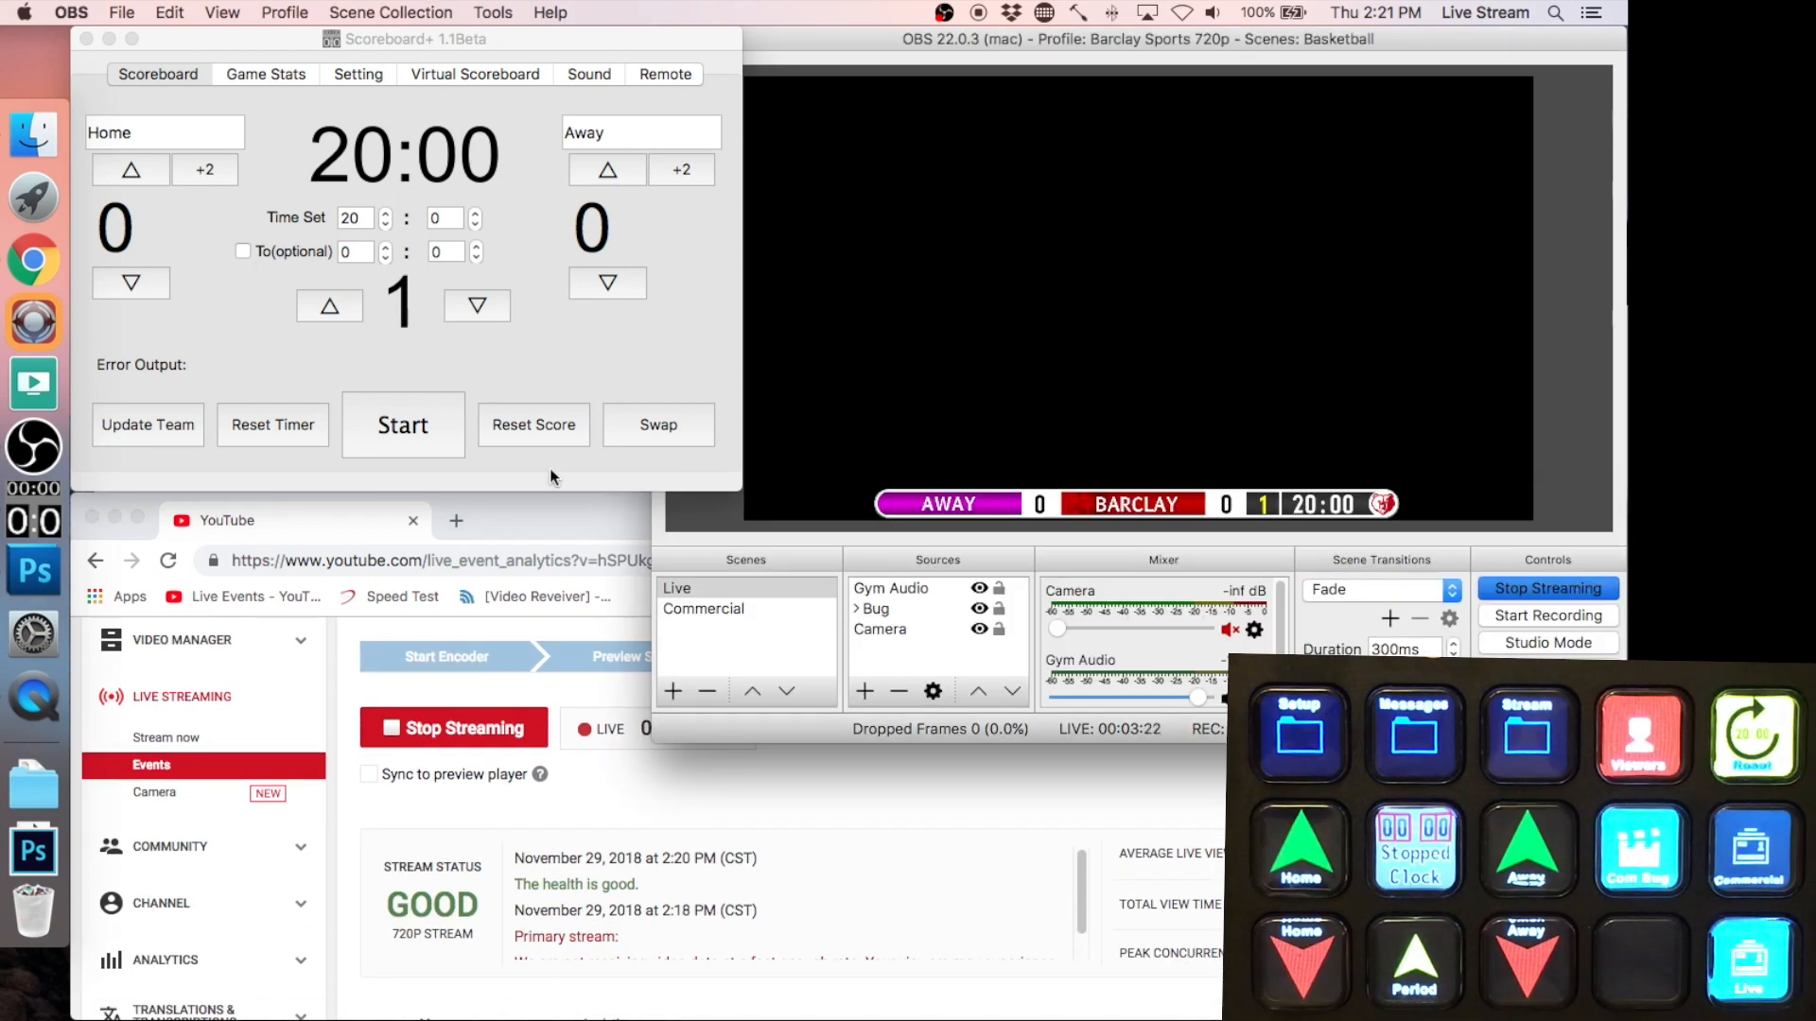
- Switch to Scoreboard+, stop and restart the game clock, and advance the period to 2
click(572, 377)
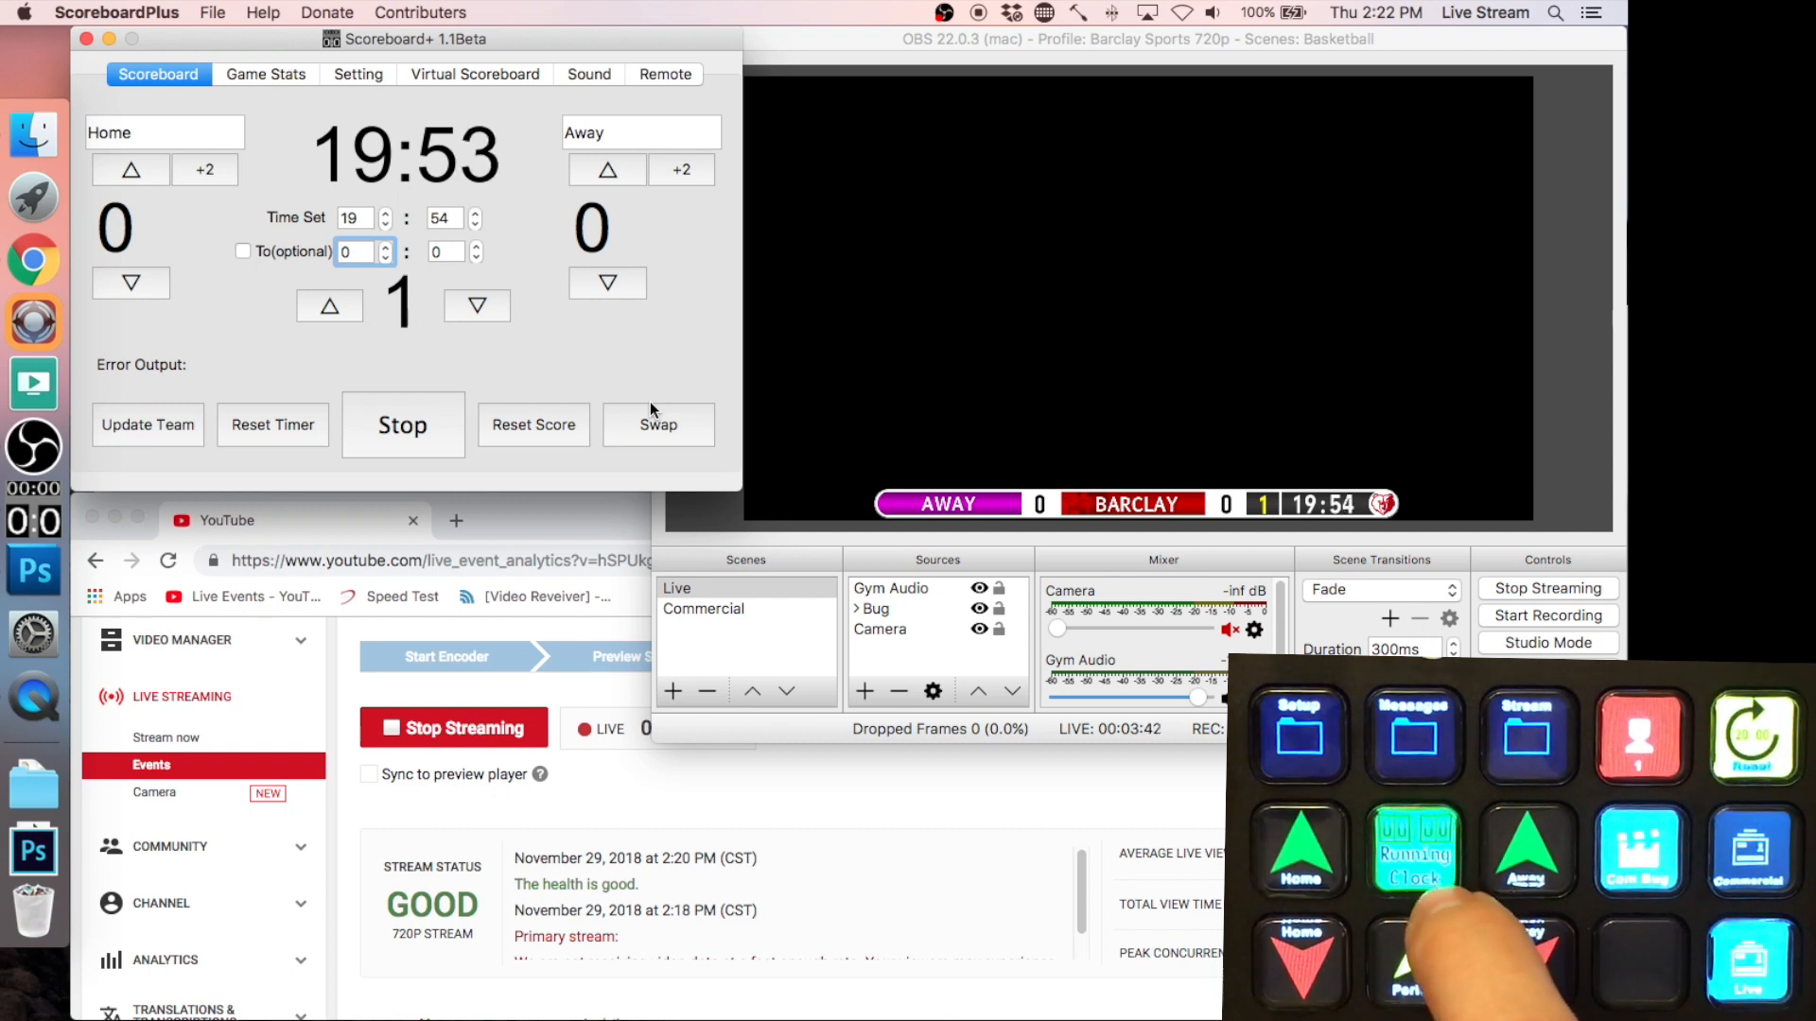
key(space)
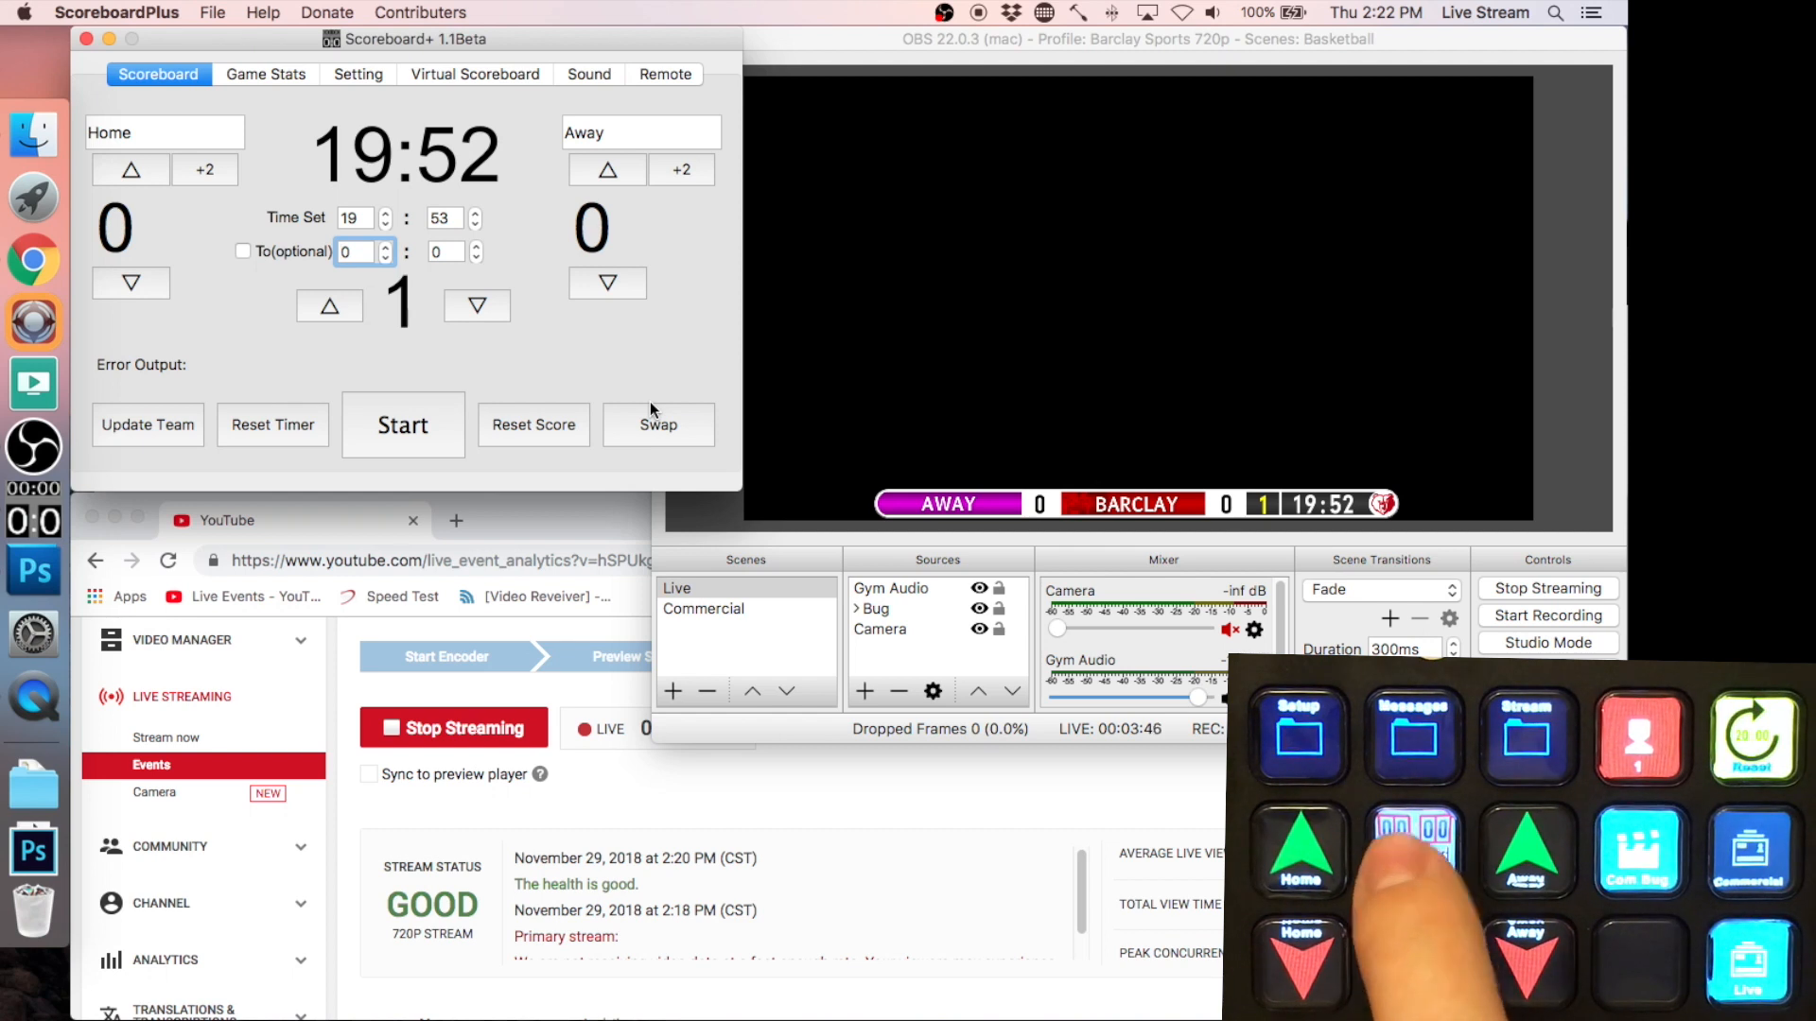
key(space)
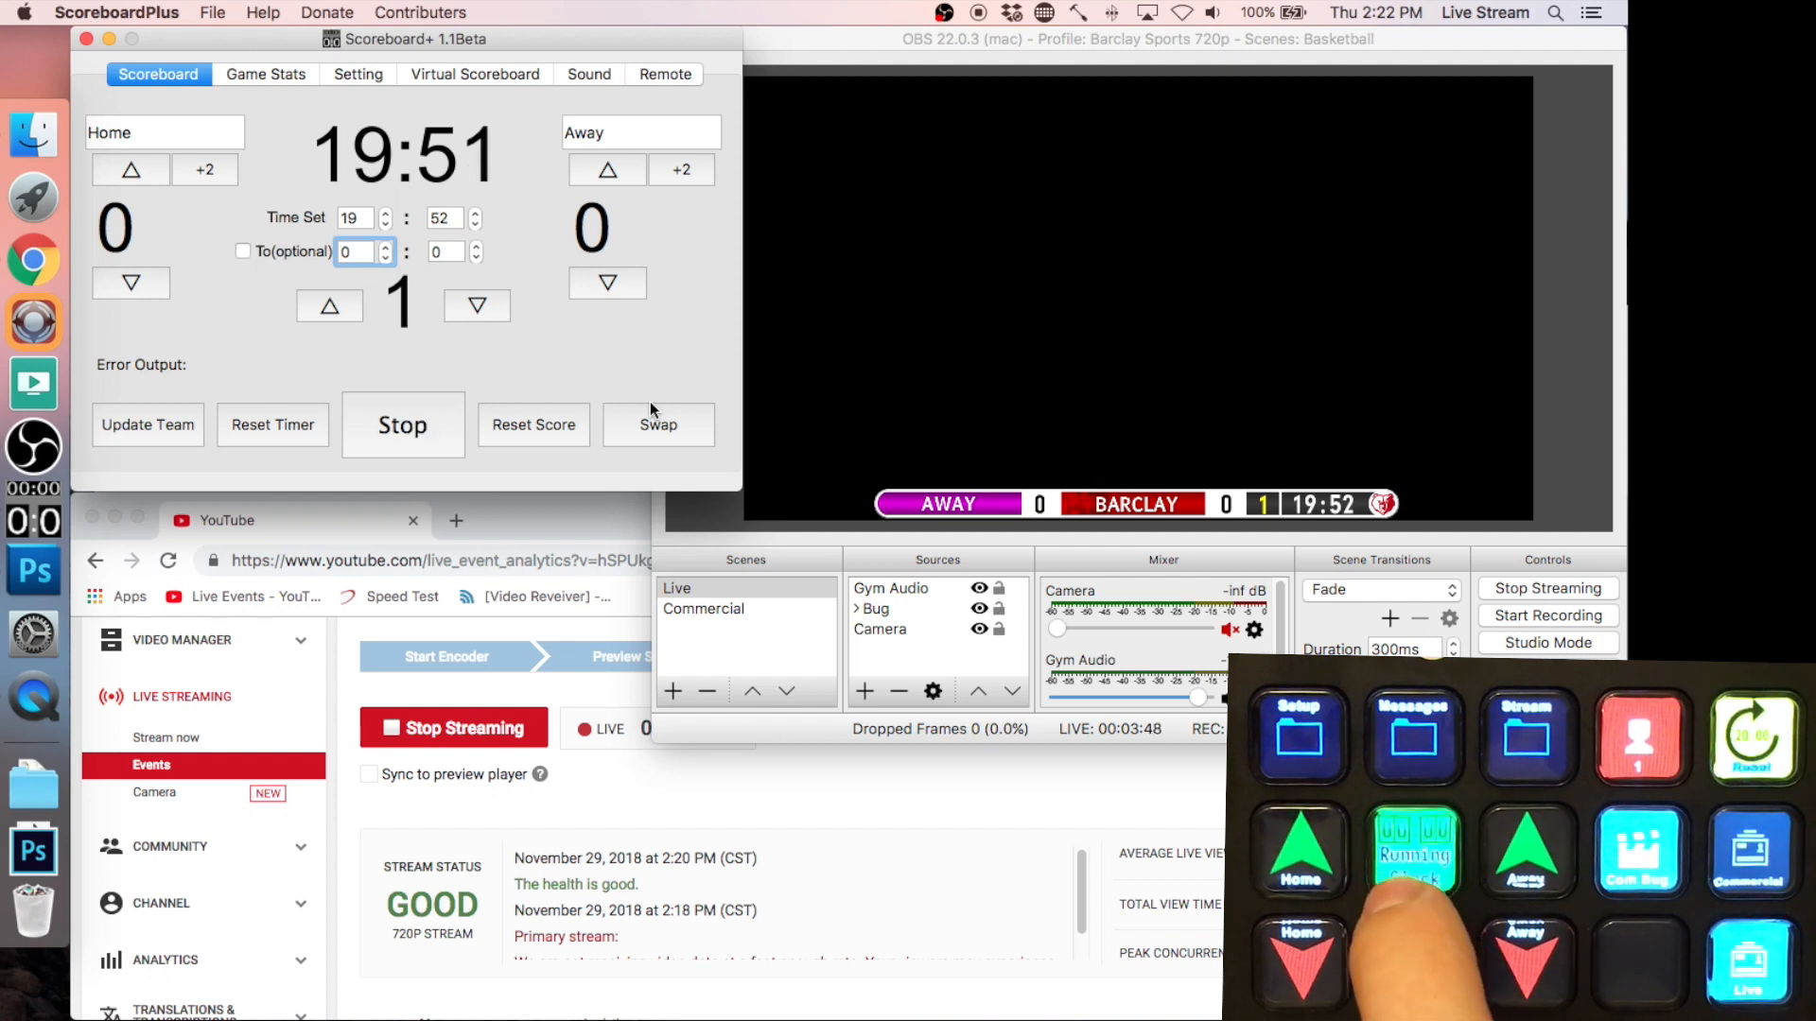
key(p)
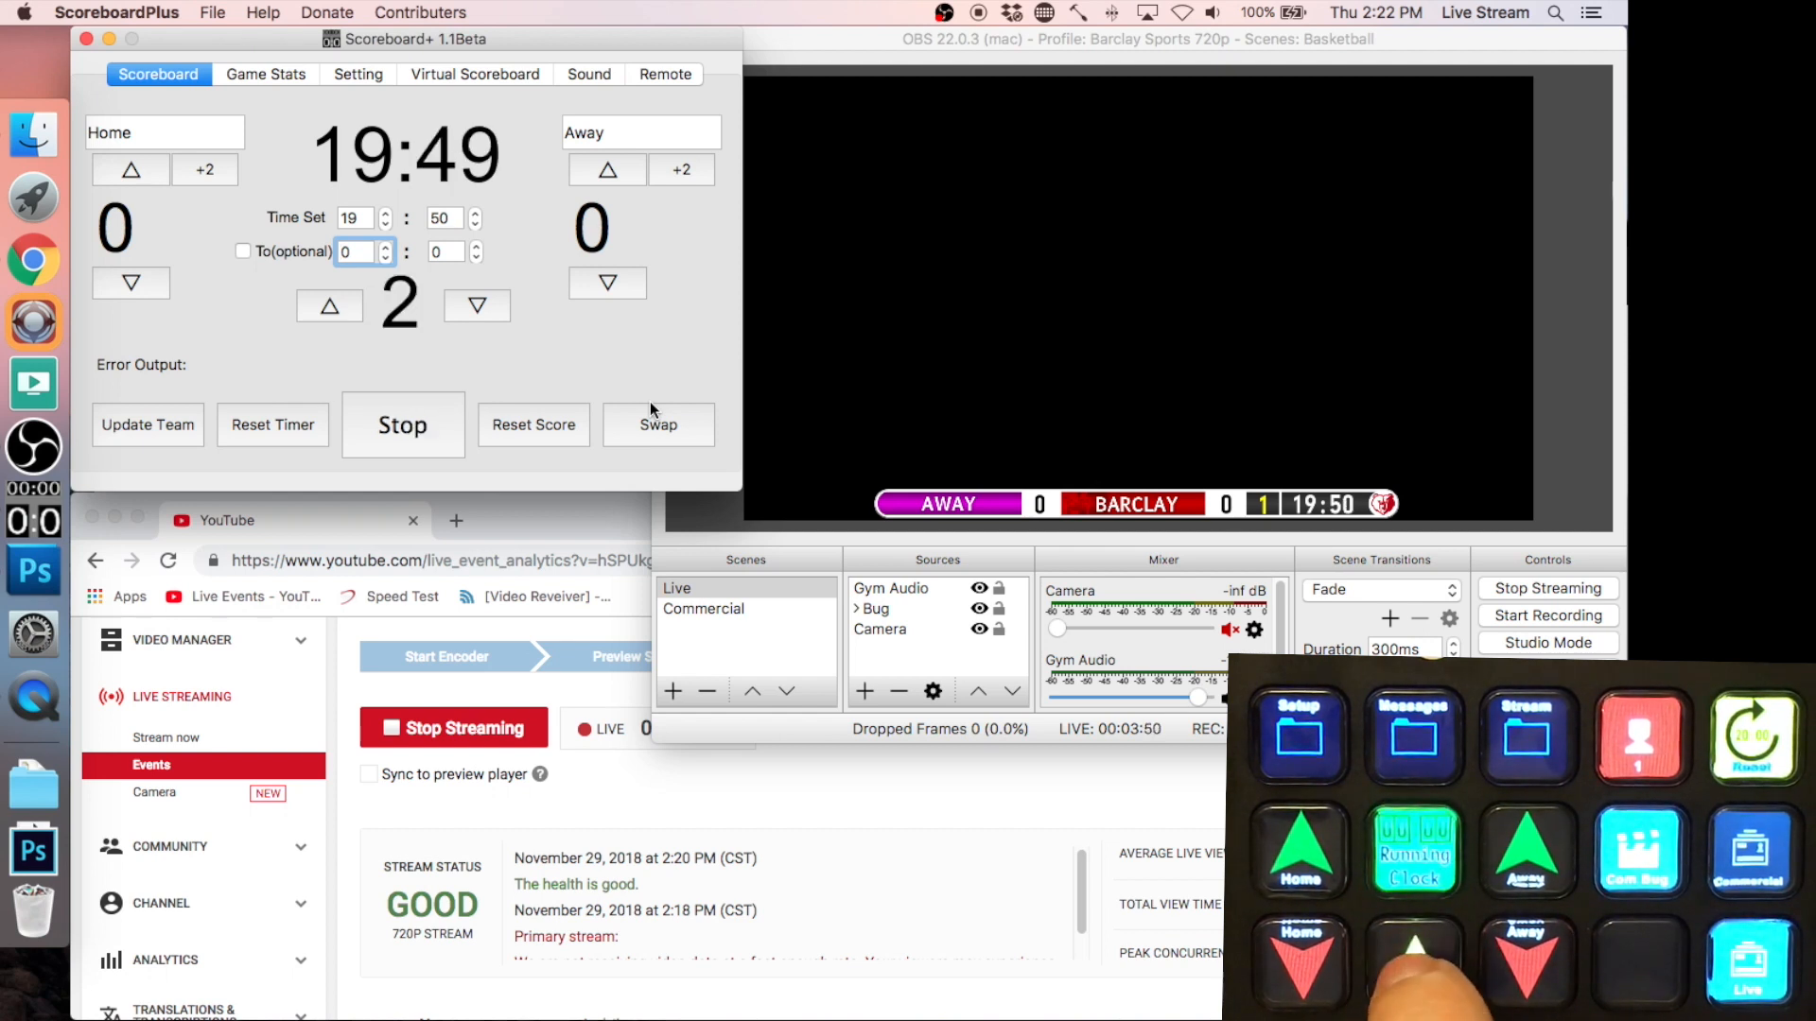
- Raise and lower both teams' scores in Scoreboard+, leaving Away at 4 and Home at 0
click(607, 169)
double_click(607, 169)
click(606, 283)
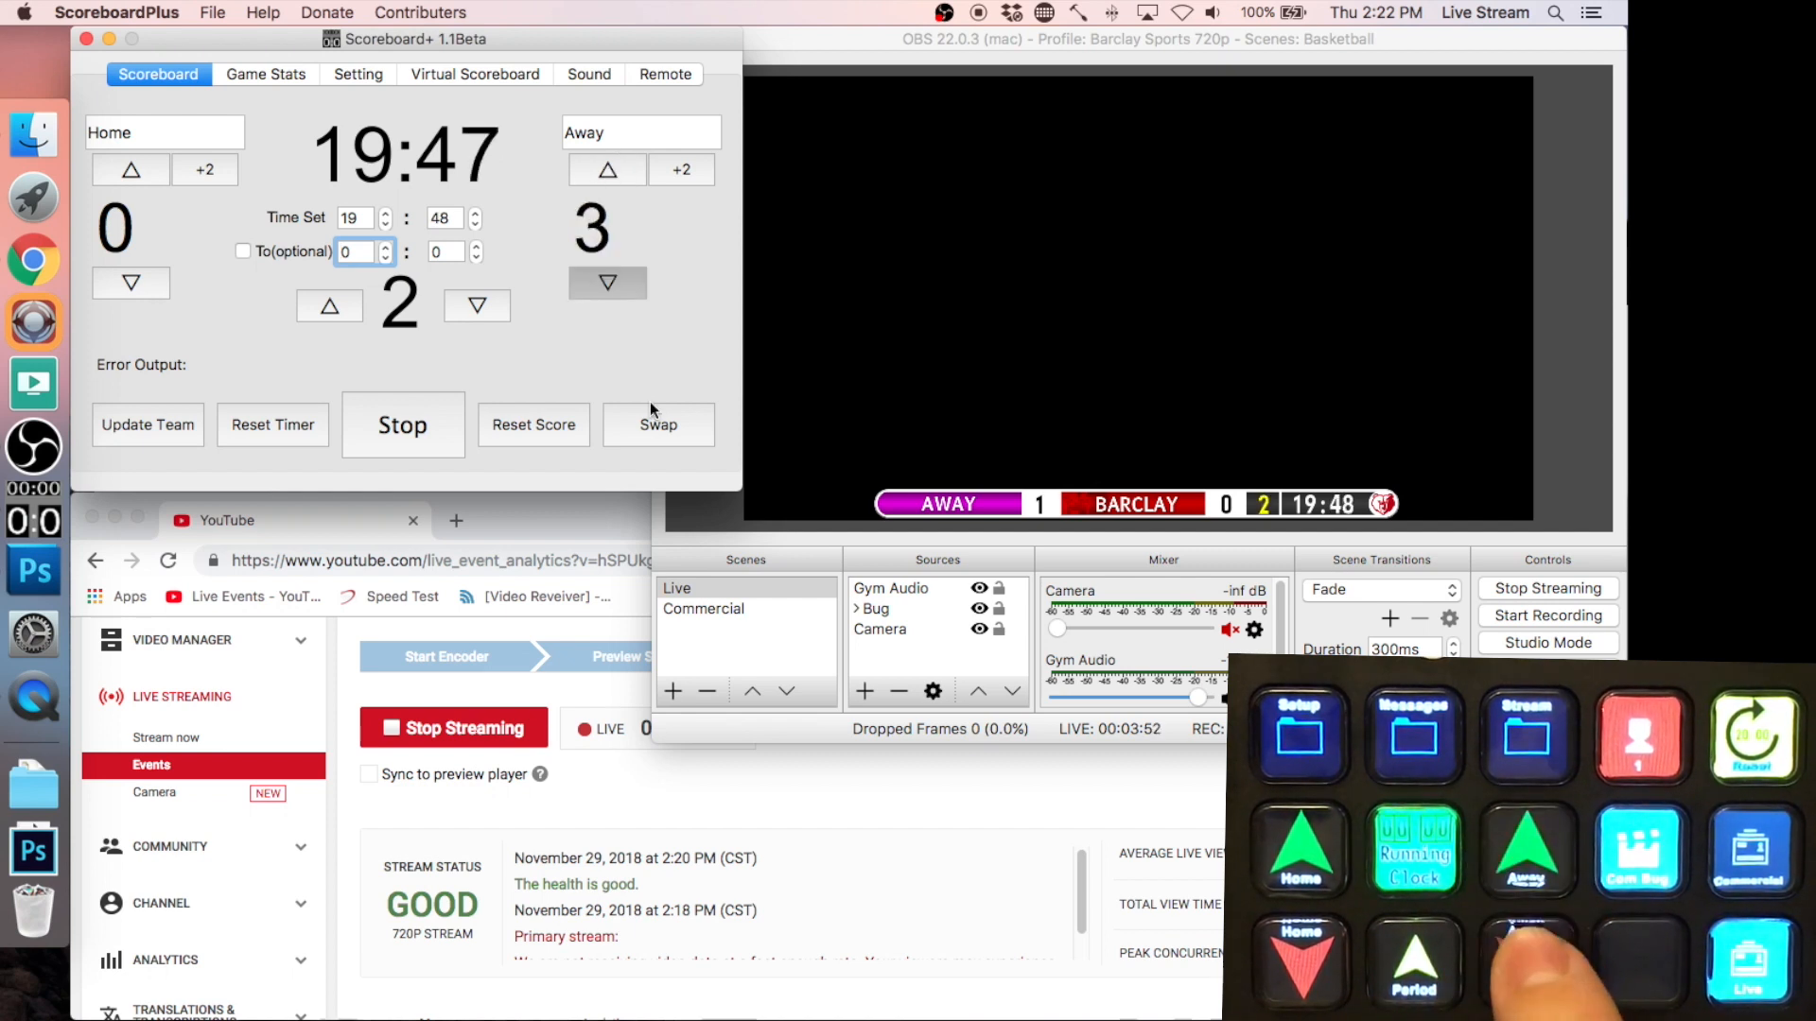
key(ctrl+shift+2)
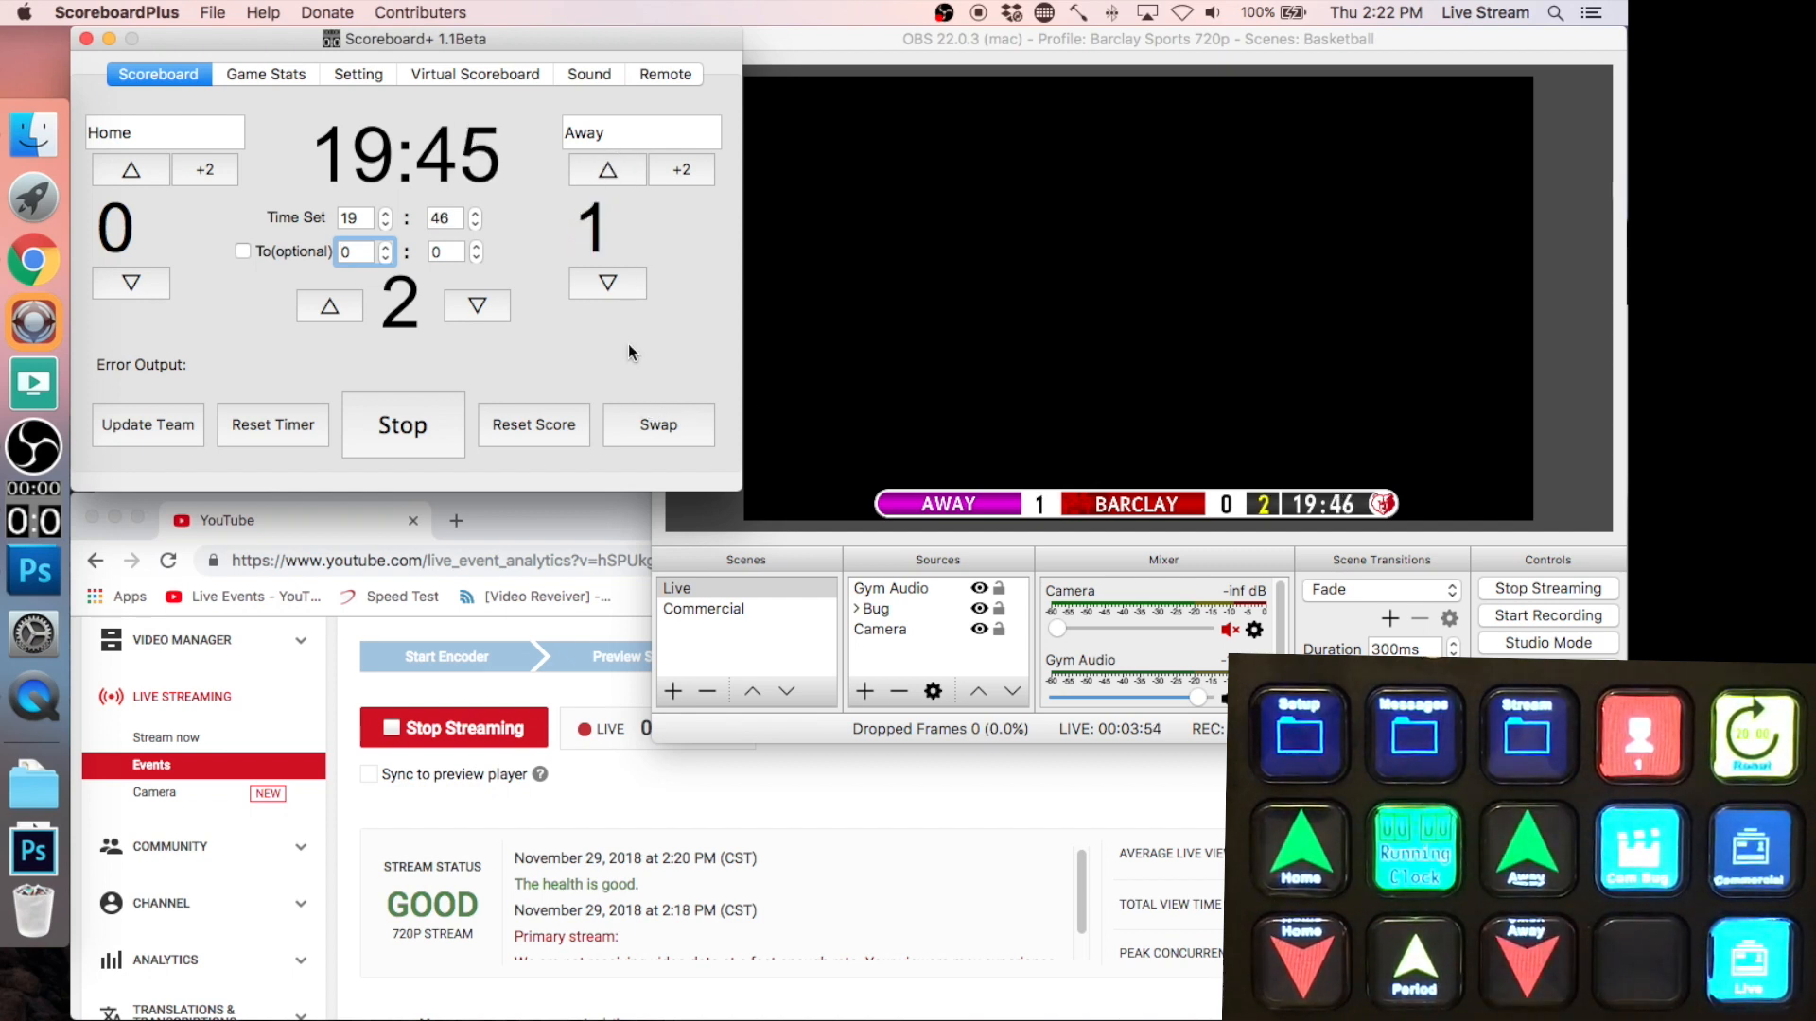
key(ctrl+shift+1)
key(ctrl+shift+1)
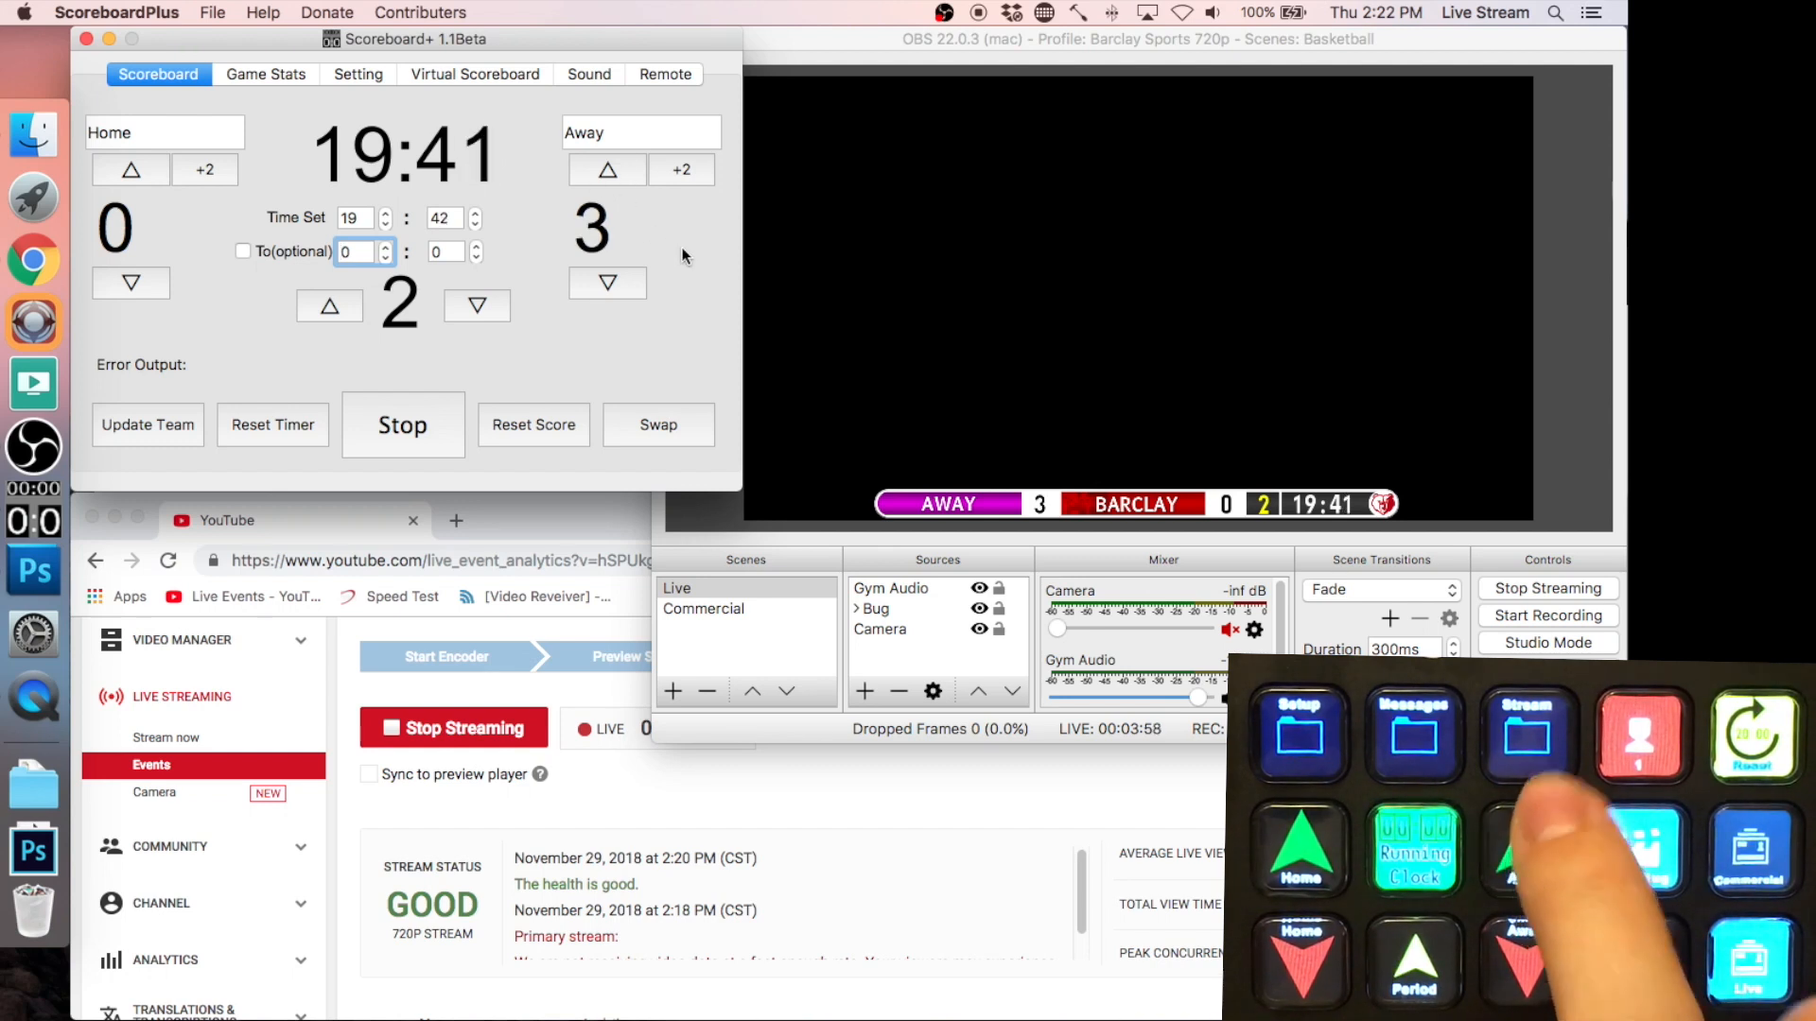
key(ctrl+shift+1)
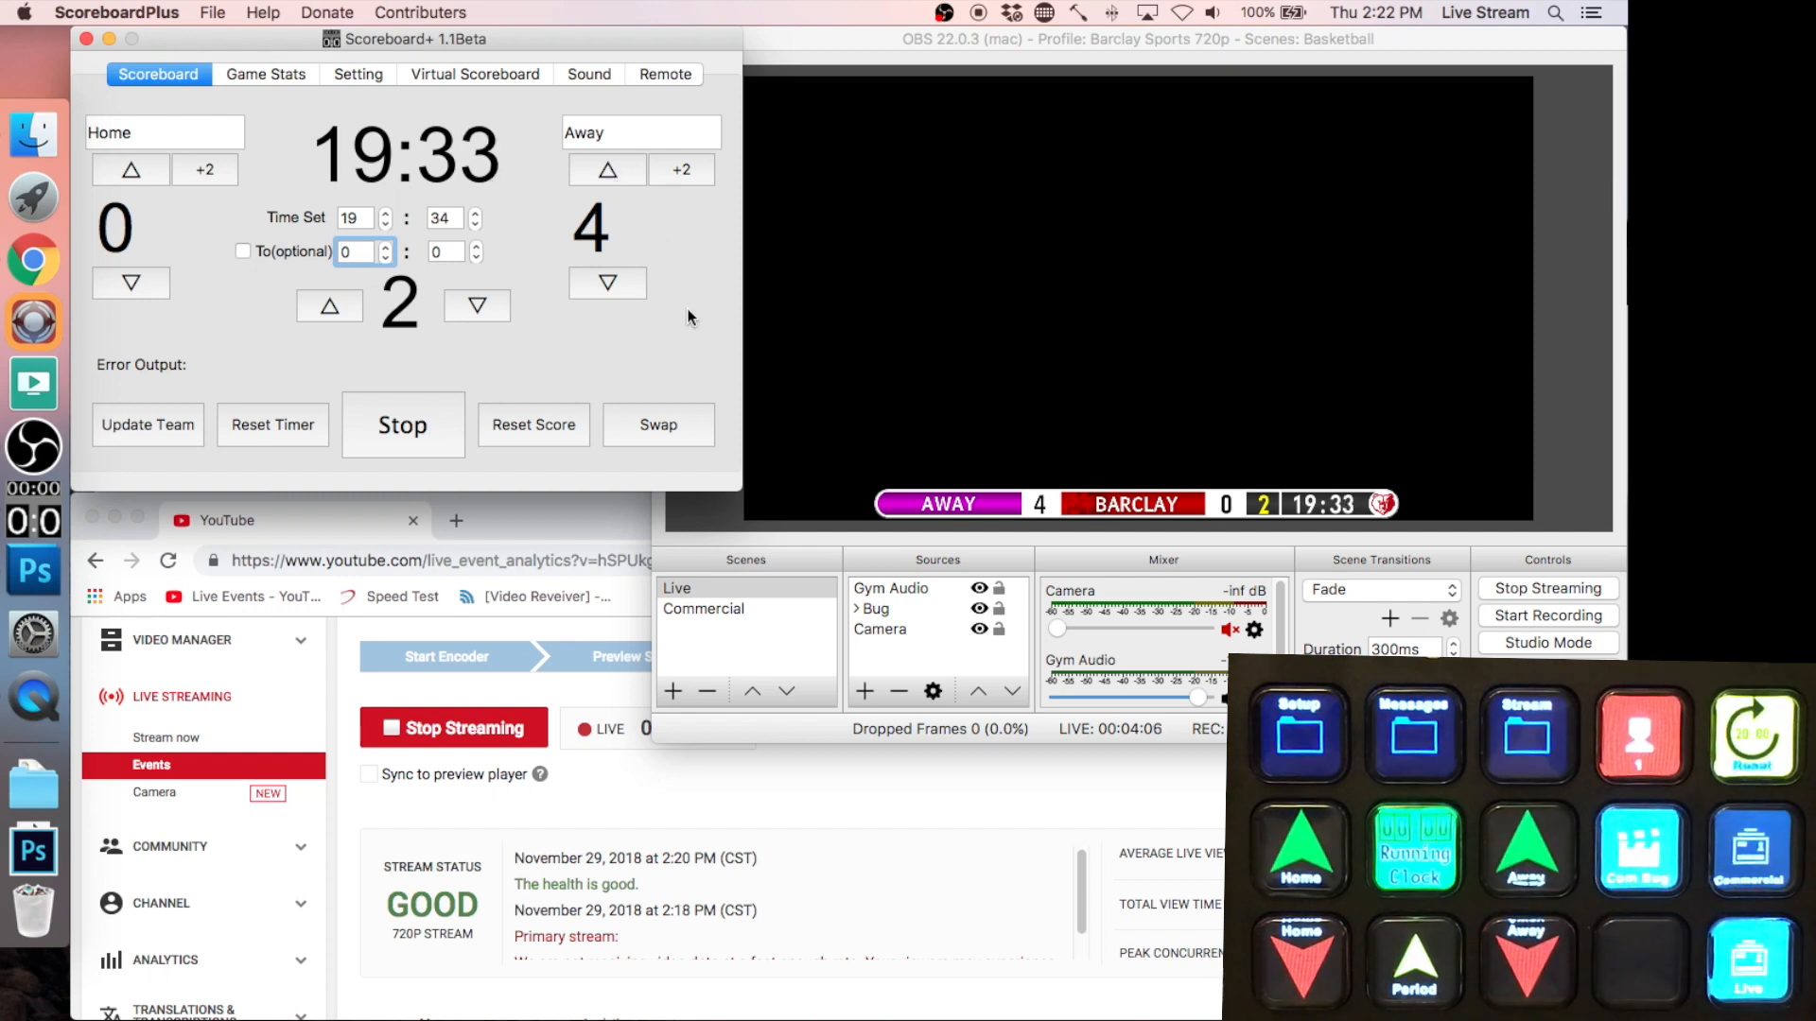
key(F1)
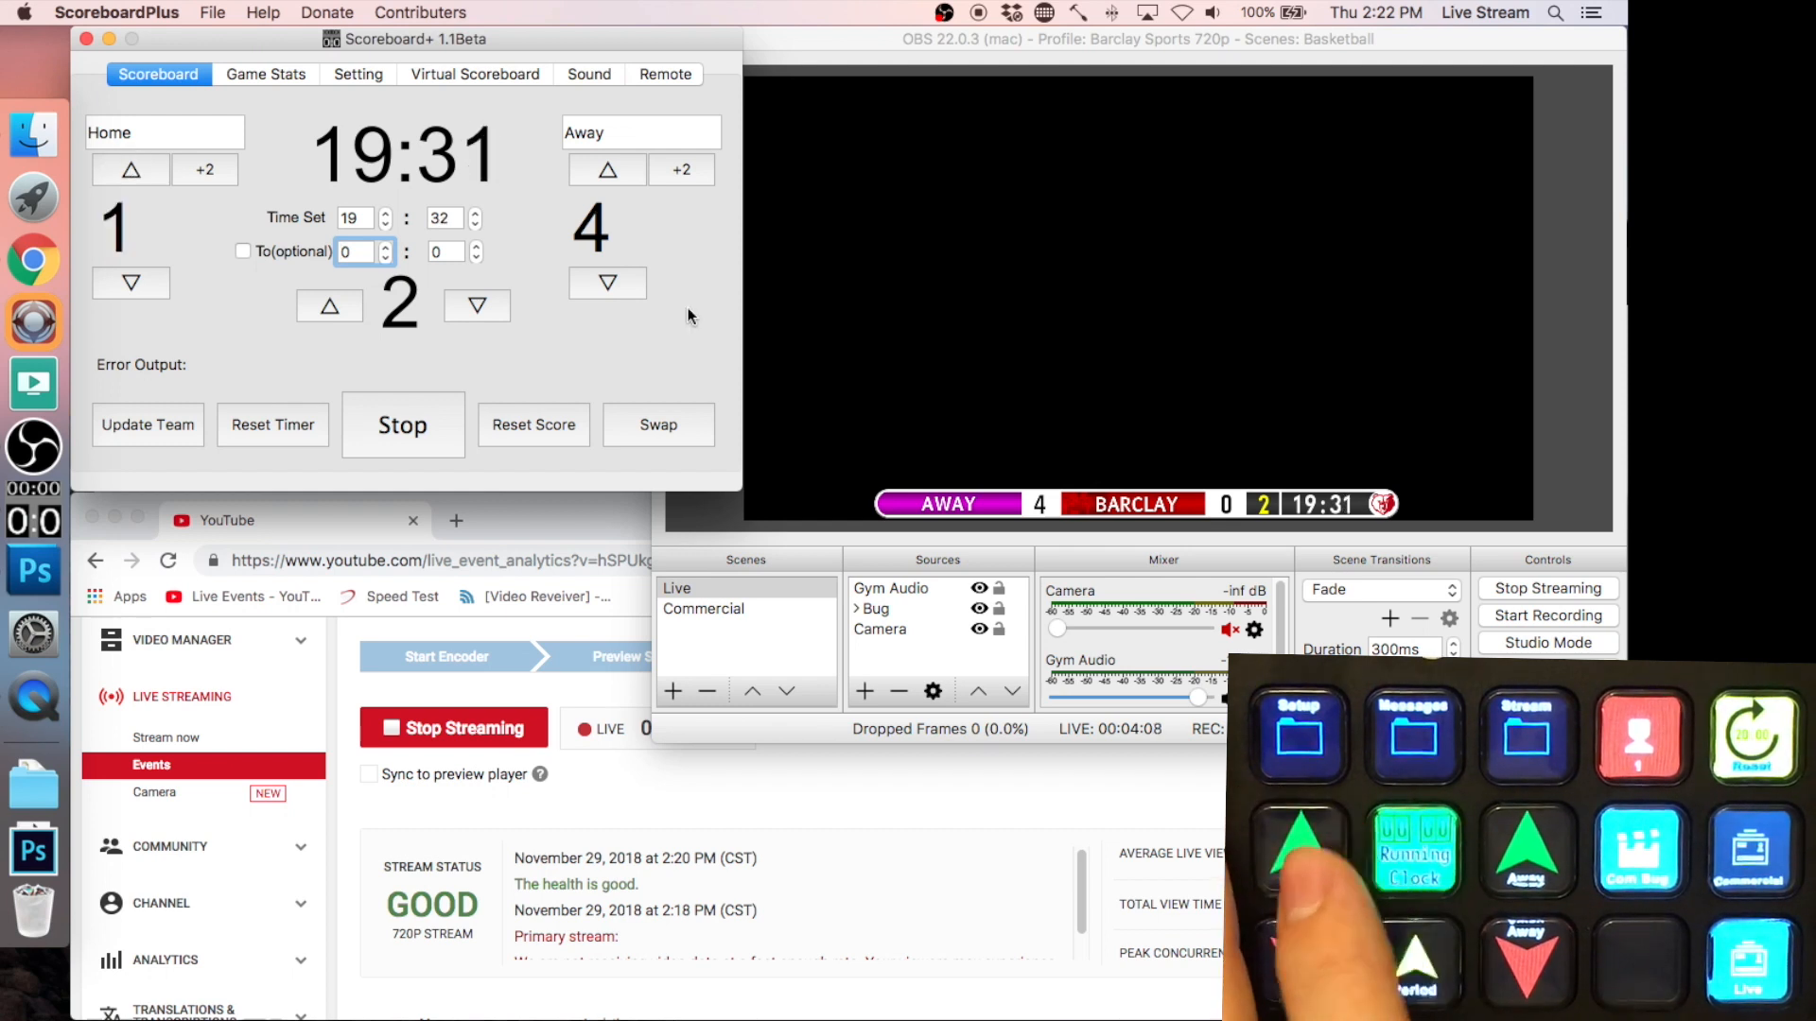
key(F2)
- Bring OBS, Chrome and Scoreboard+ forward in turn, and move the Chrome window up so it overlaps Scoreboard+
click(917, 417)
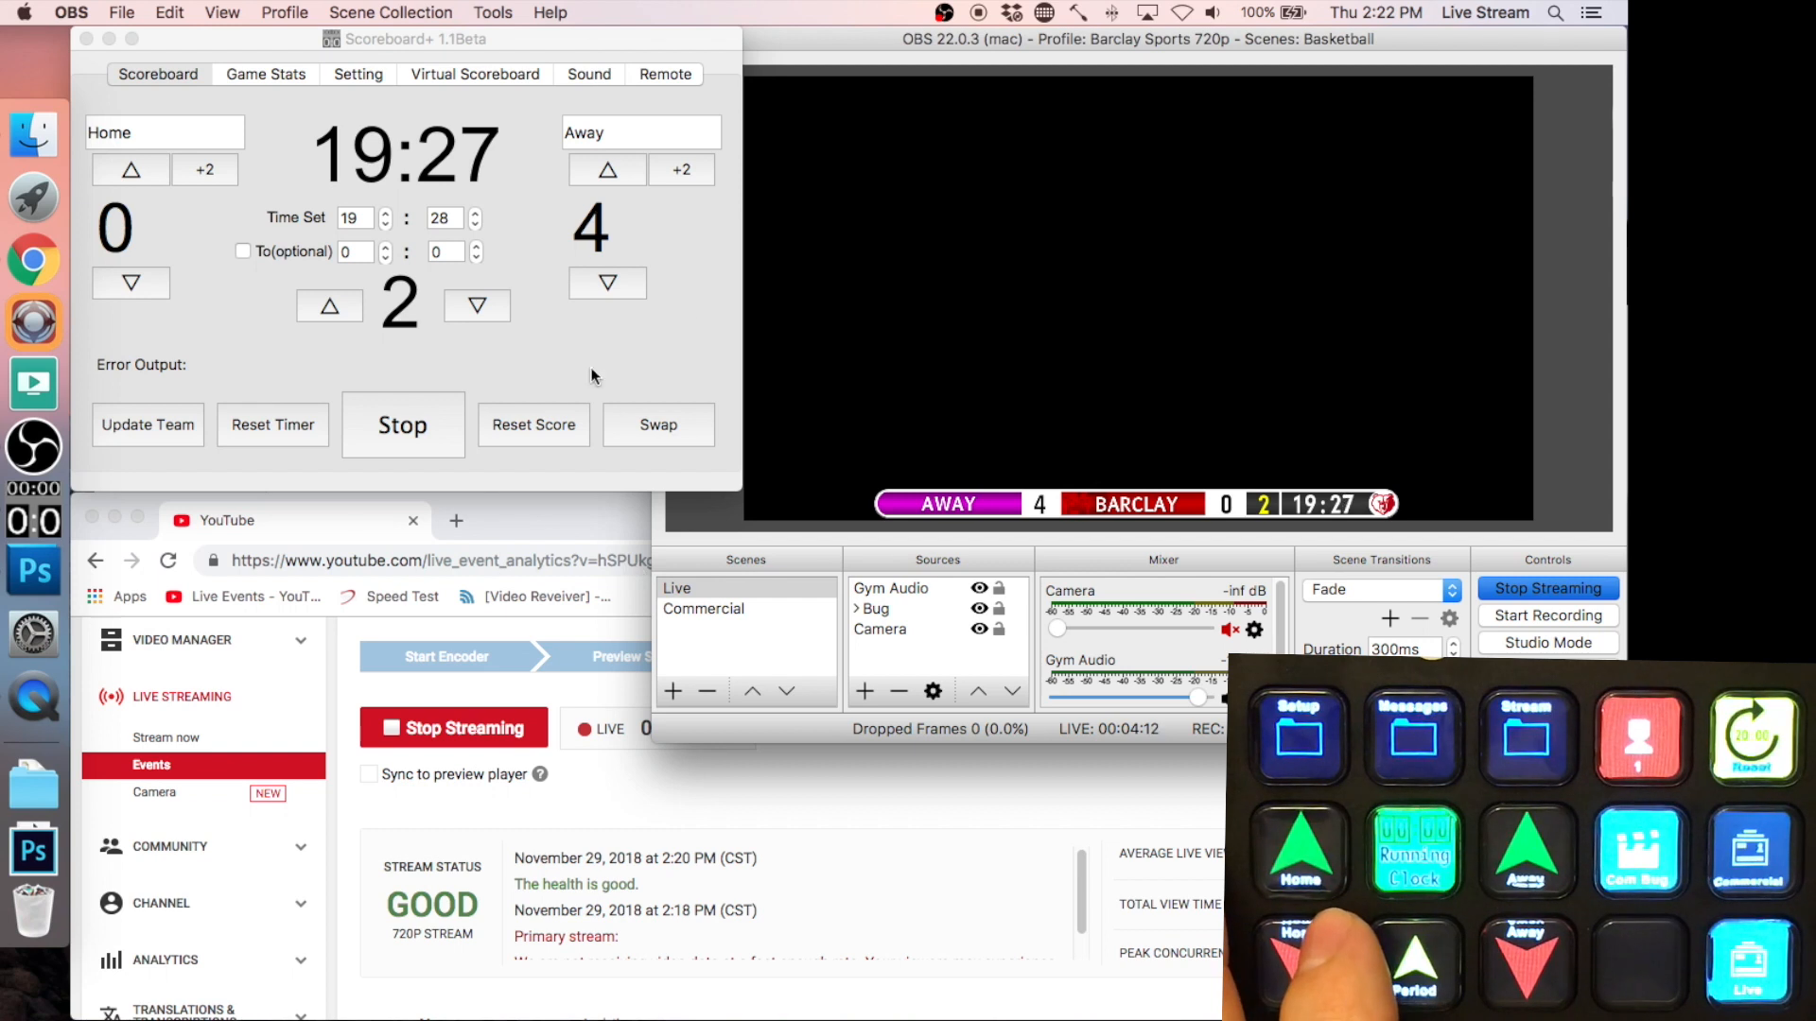
click(616, 495)
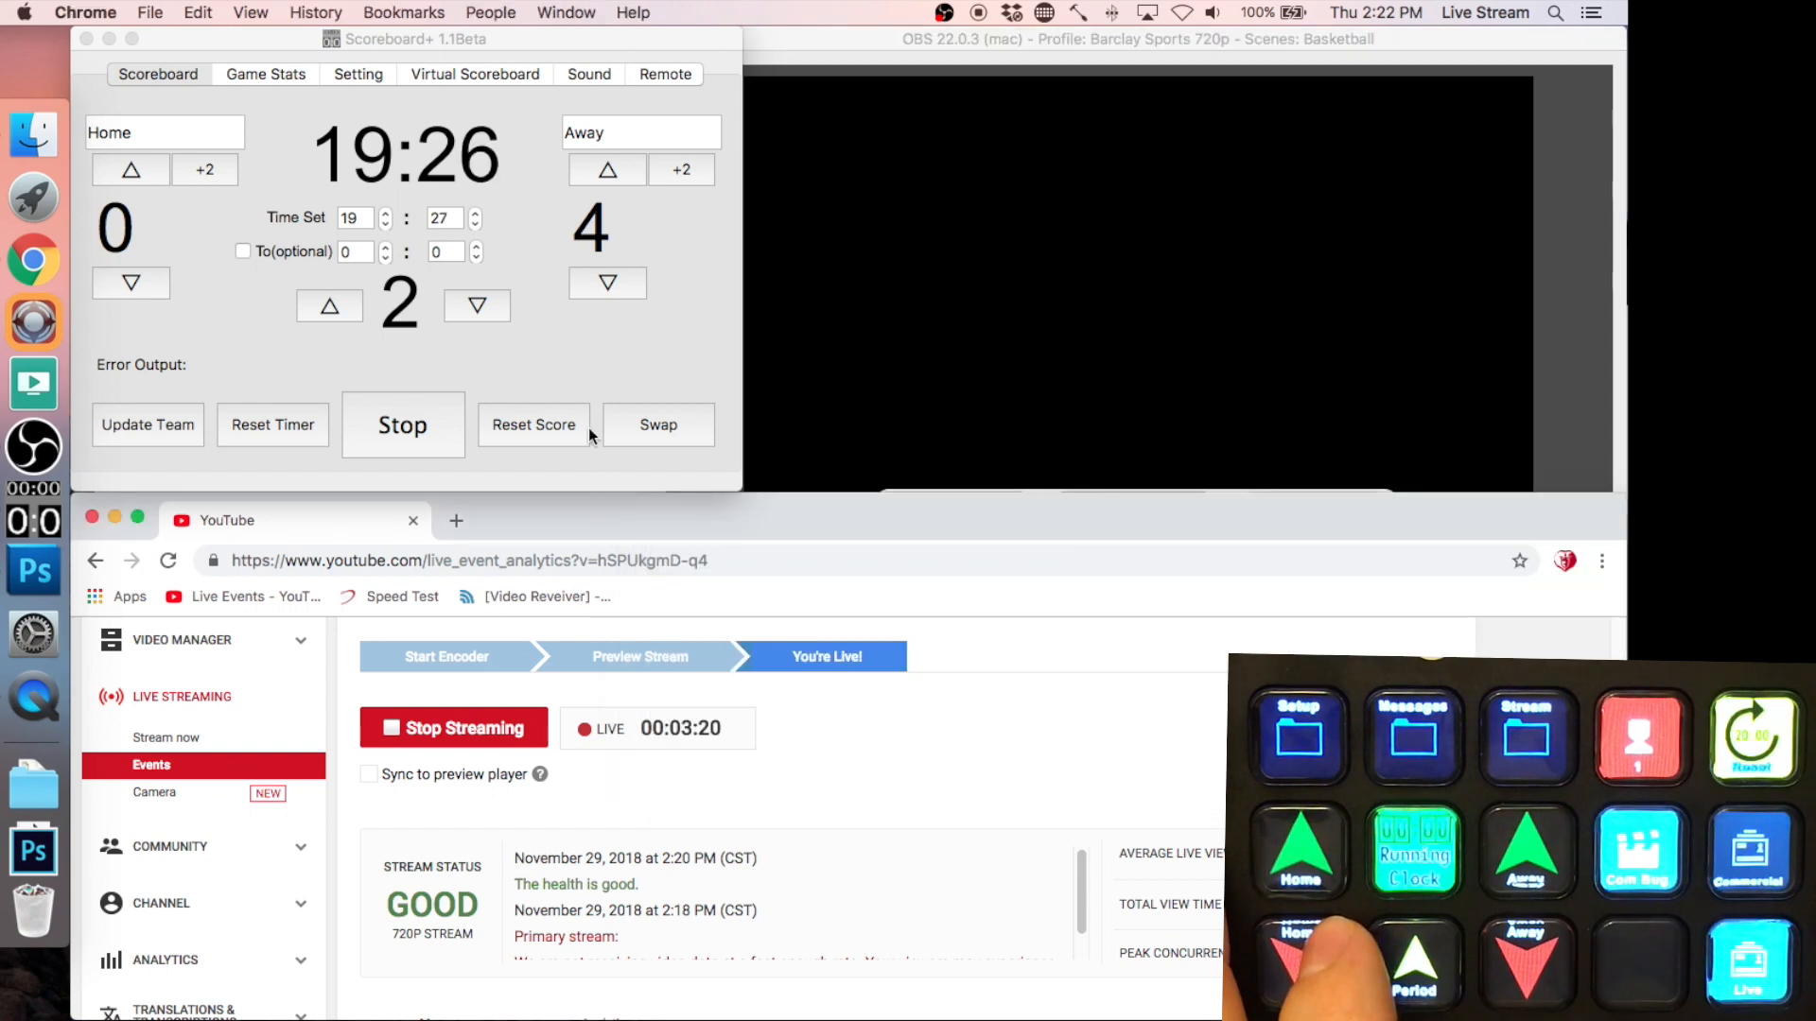
click(431, 42)
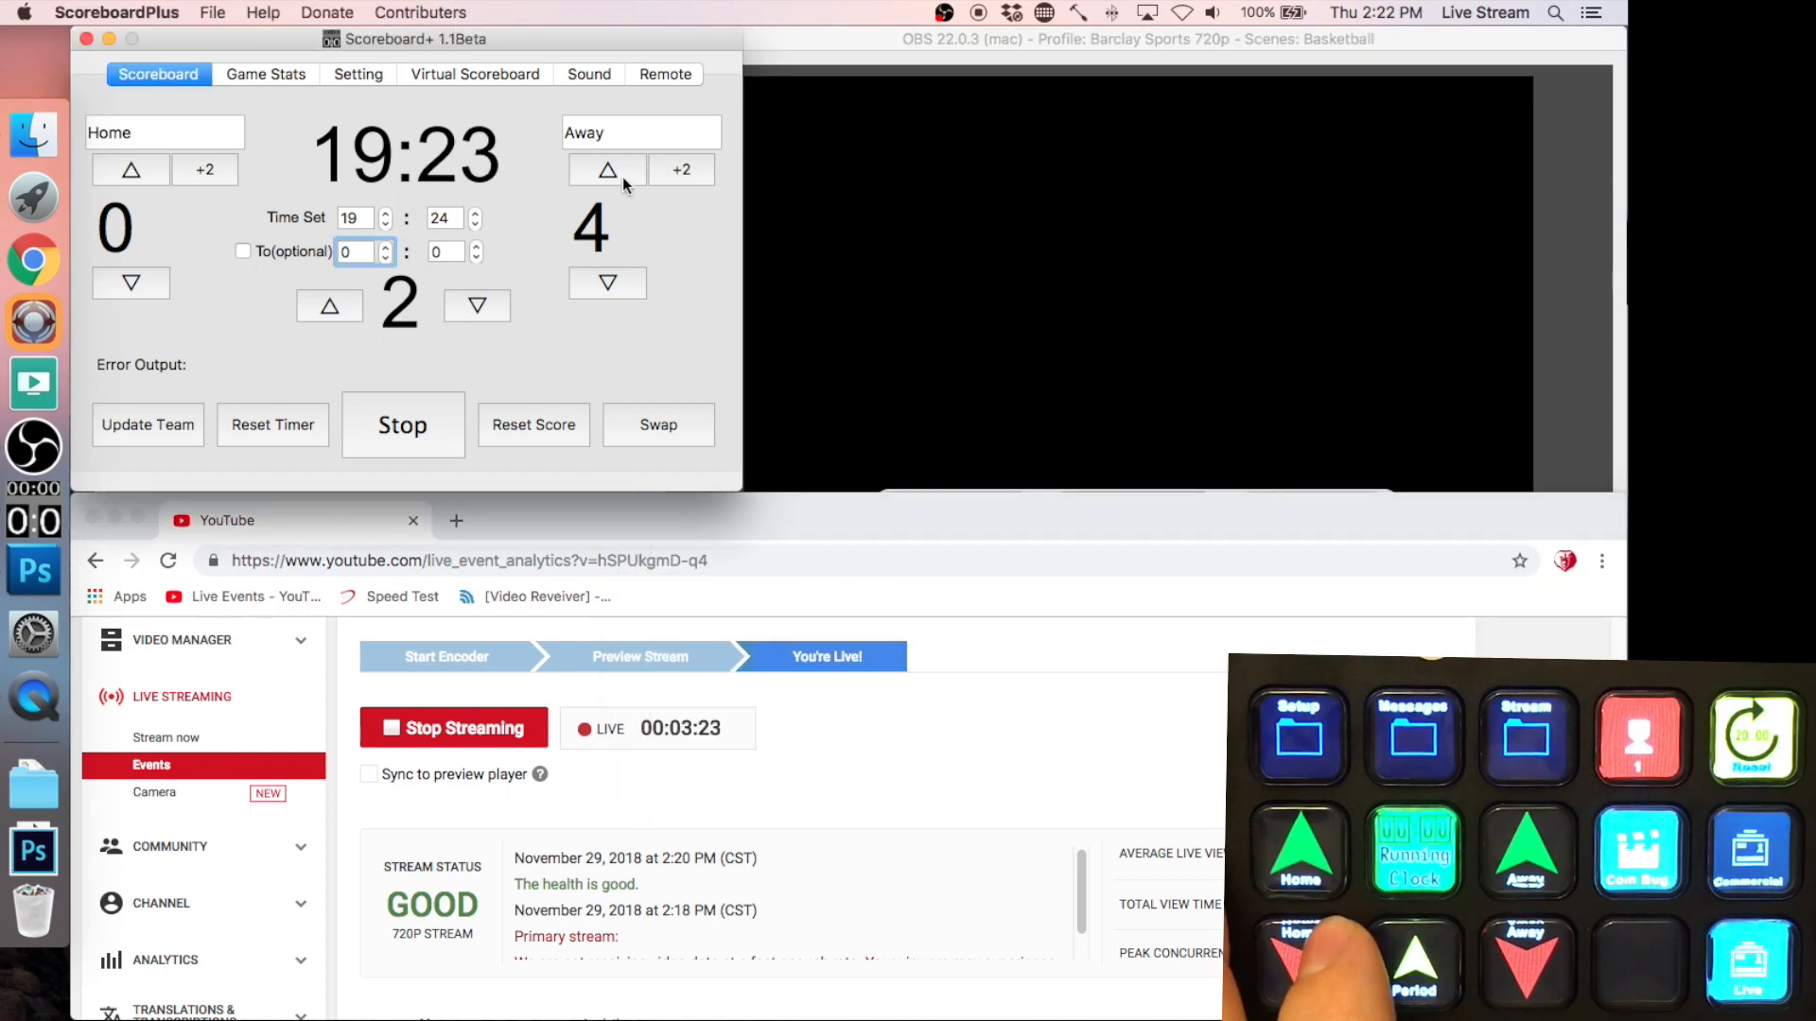
click(930, 355)
click(571, 505)
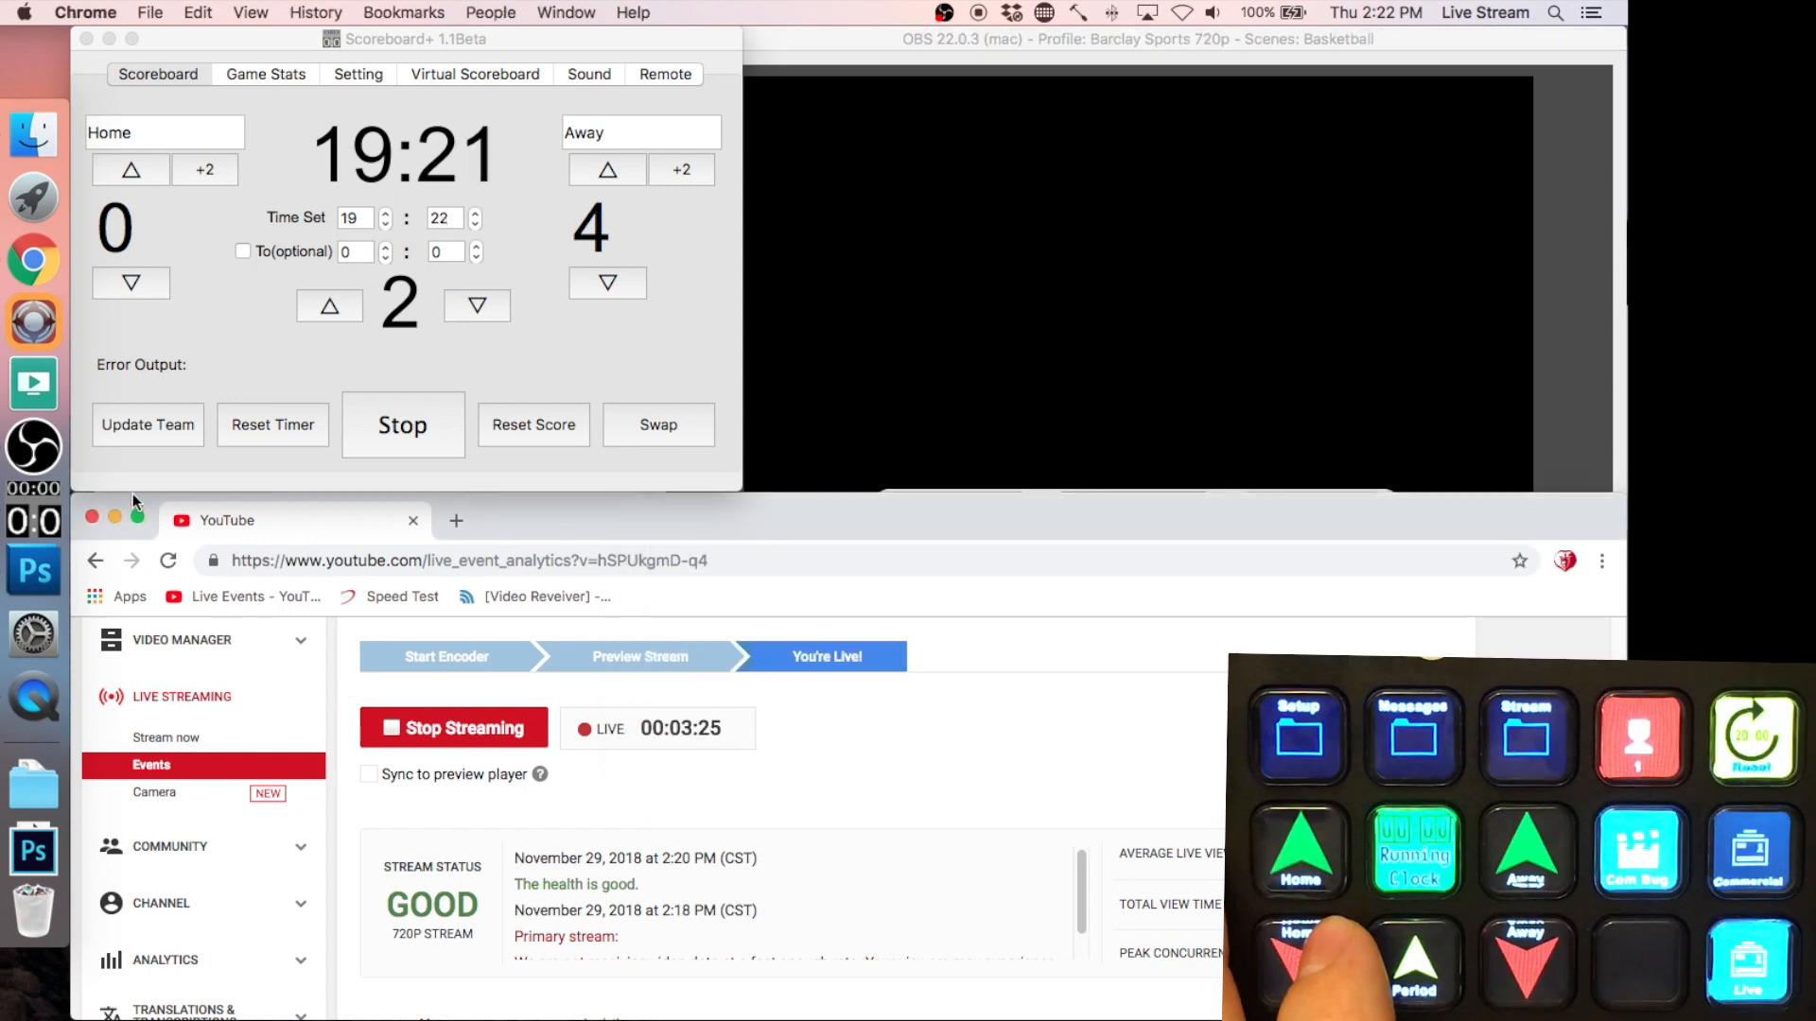
drag(855, 493, 855, 115)
- Examine the Enable Always on top option in the main settings of Scoreboard+, and return to Chrome
click(284, 81)
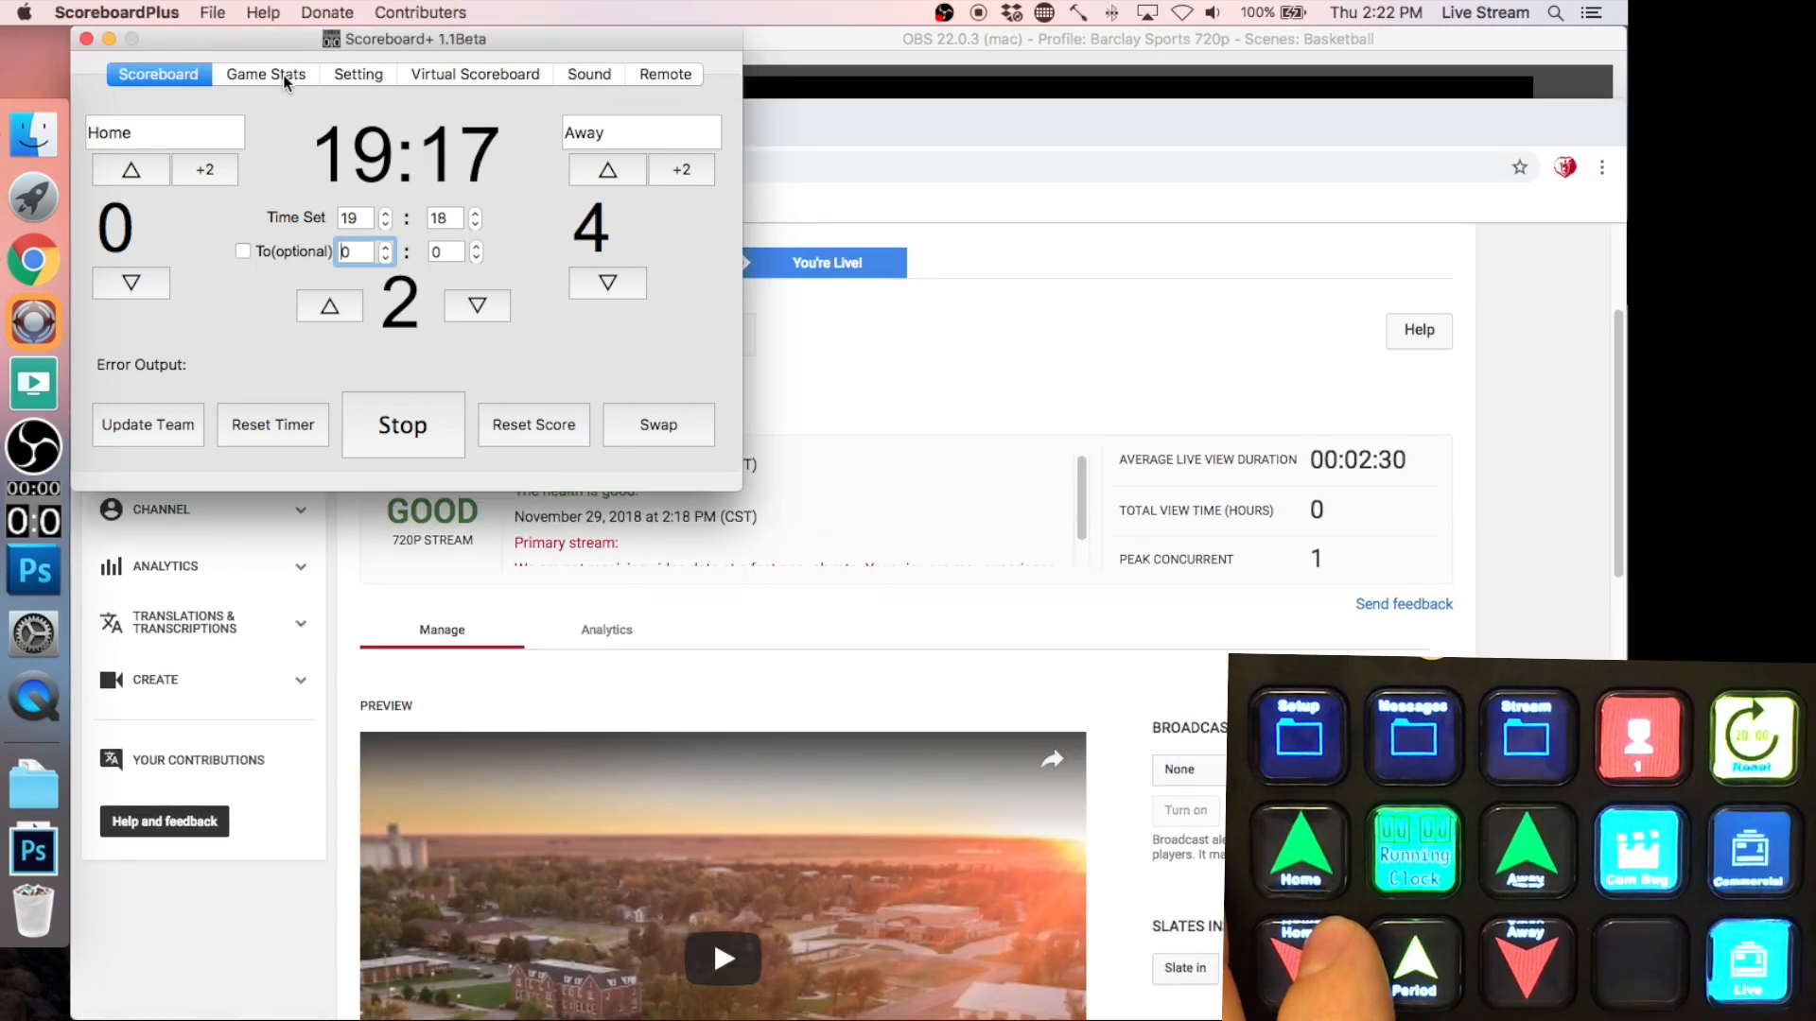
click(266, 75)
click(336, 77)
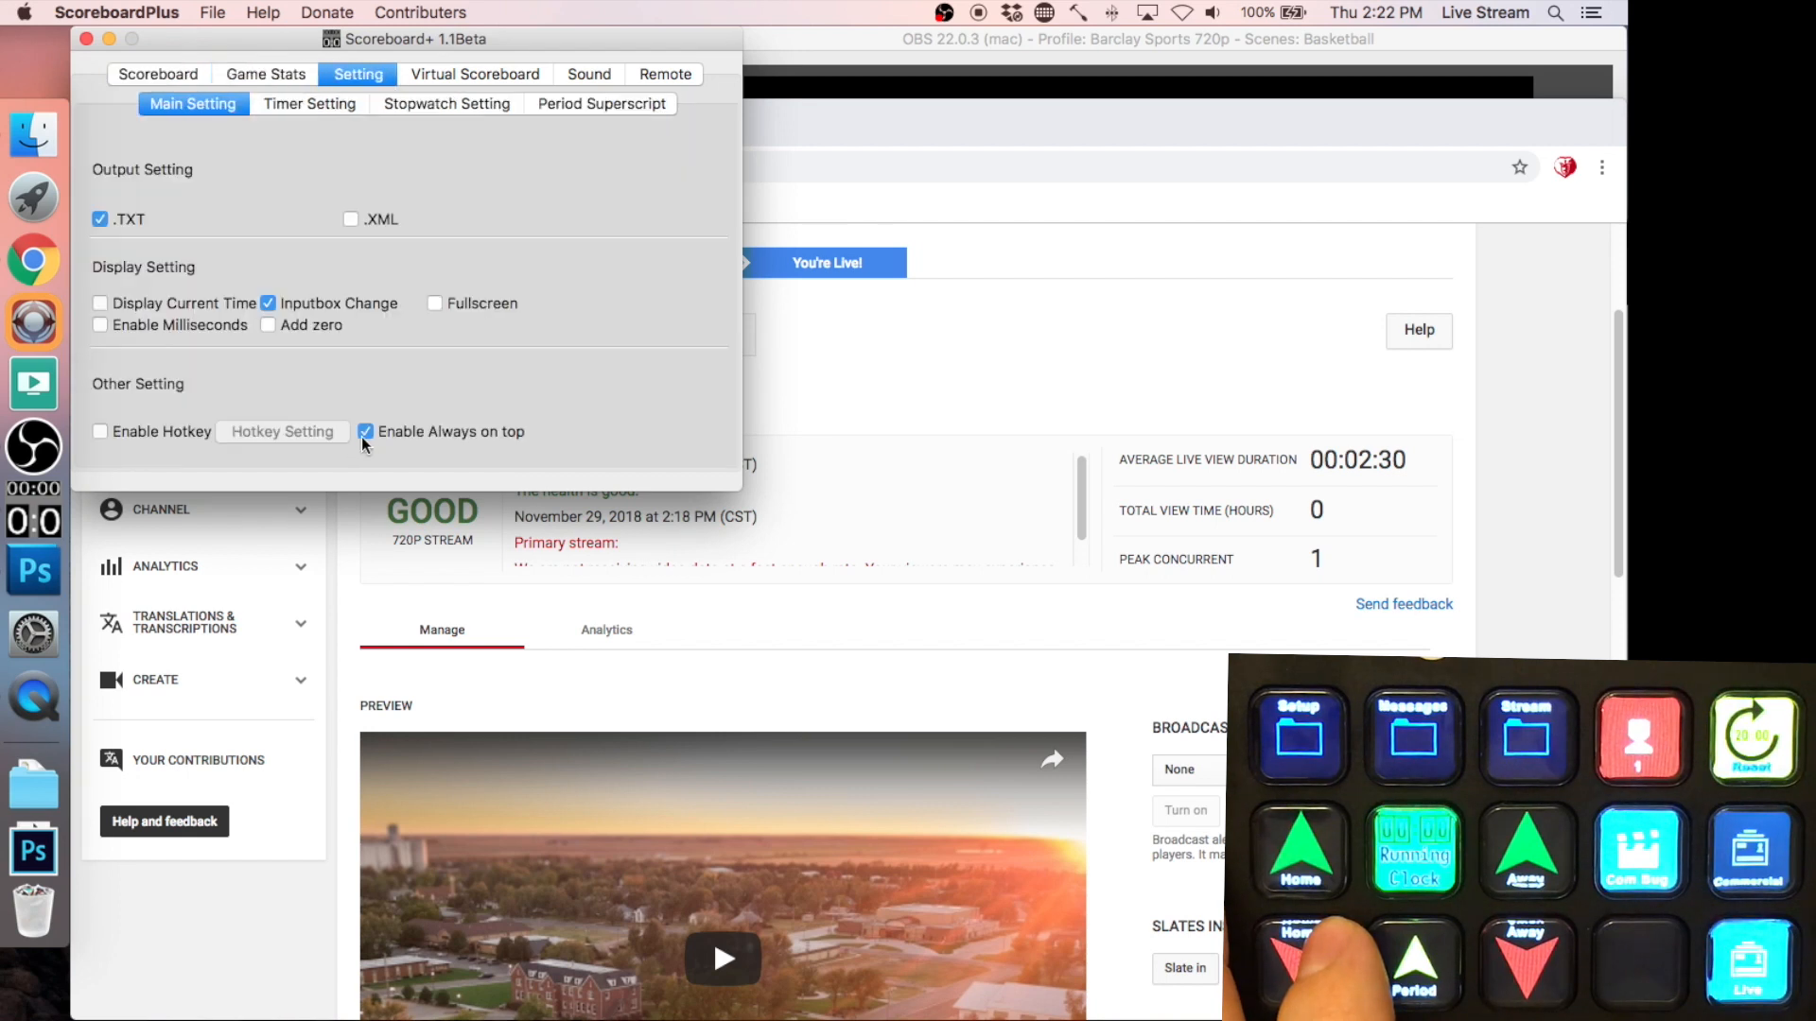
click(875, 417)
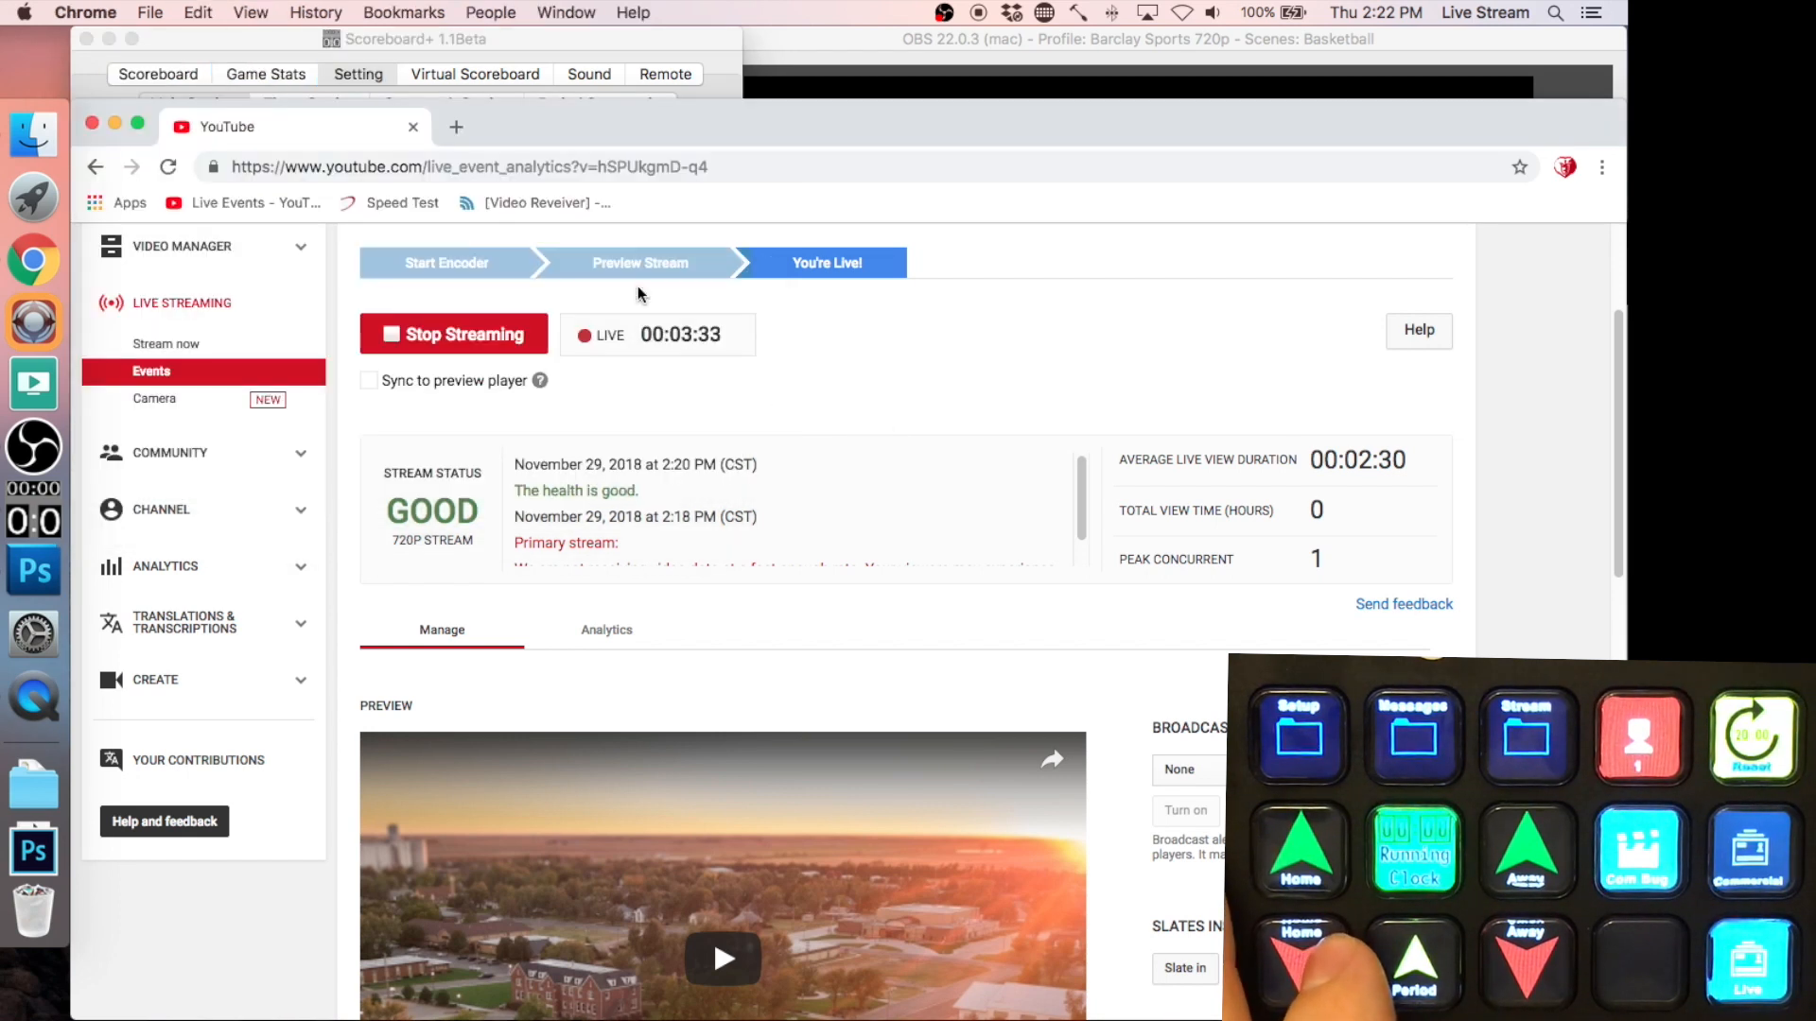
- Show the Scoreboard page again and try to raise the Home score while Chrome is the active window
click(201, 66)
click(1001, 433)
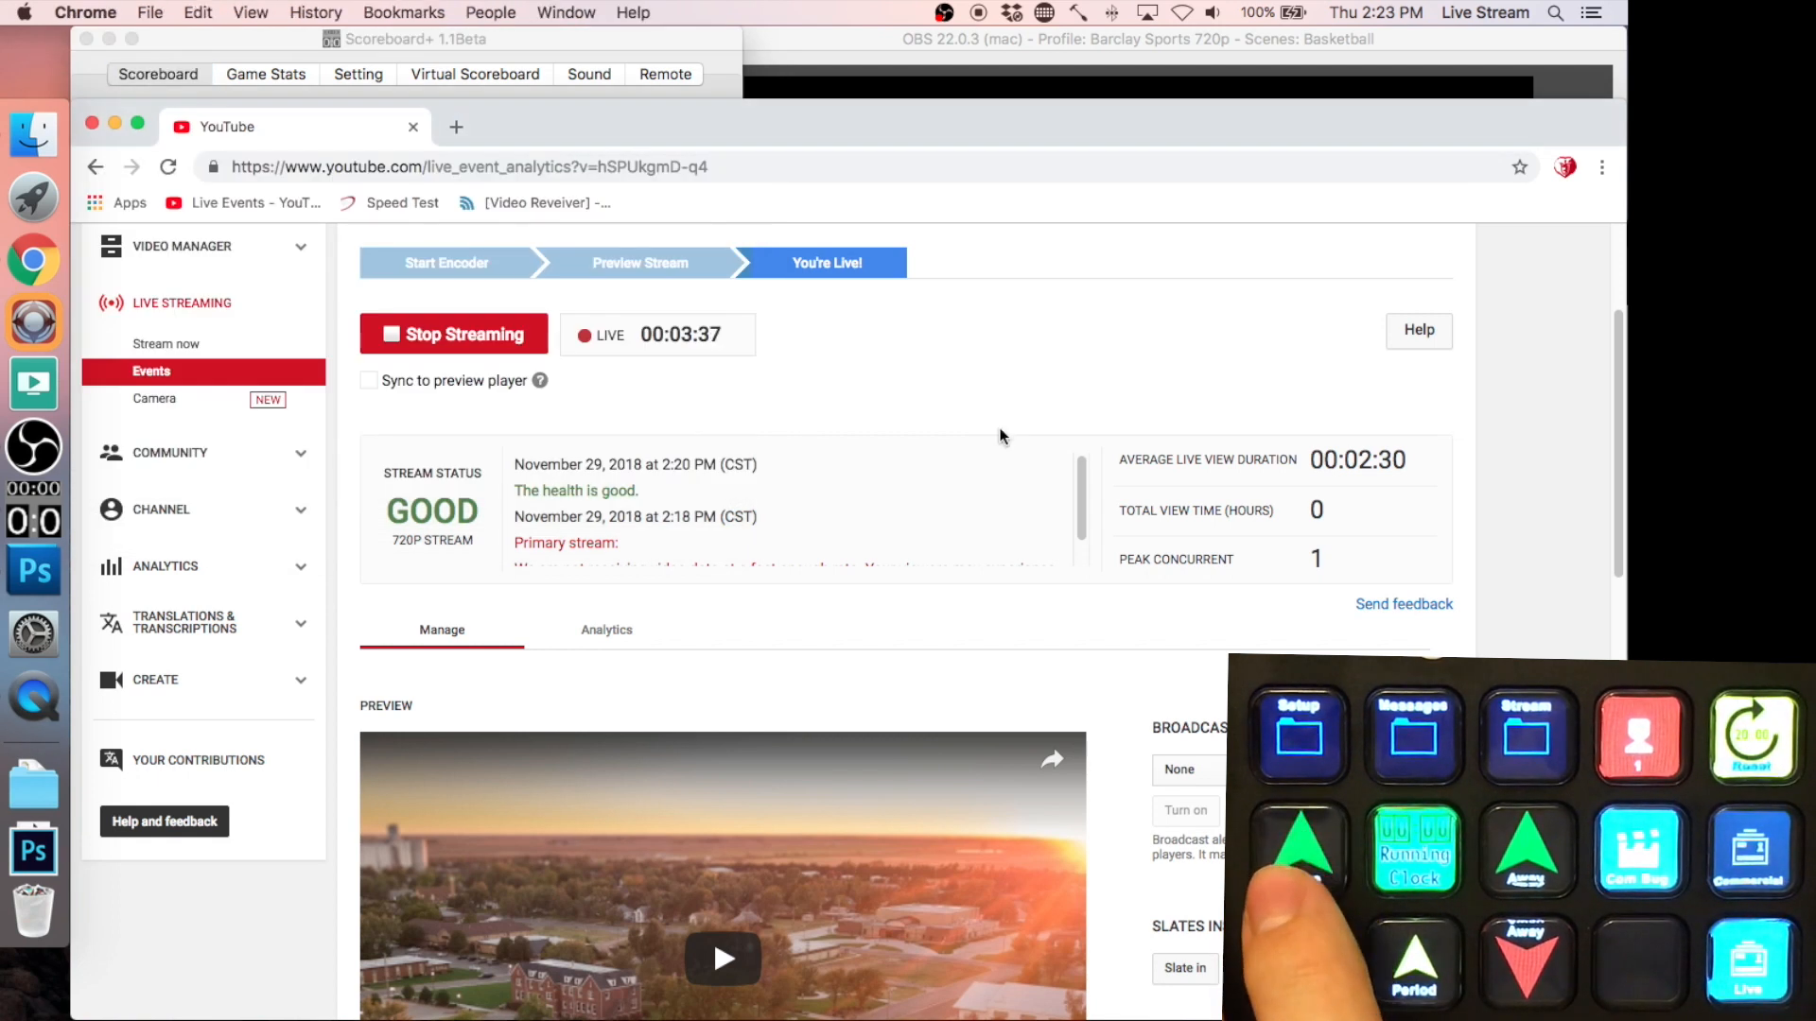
key(F1)
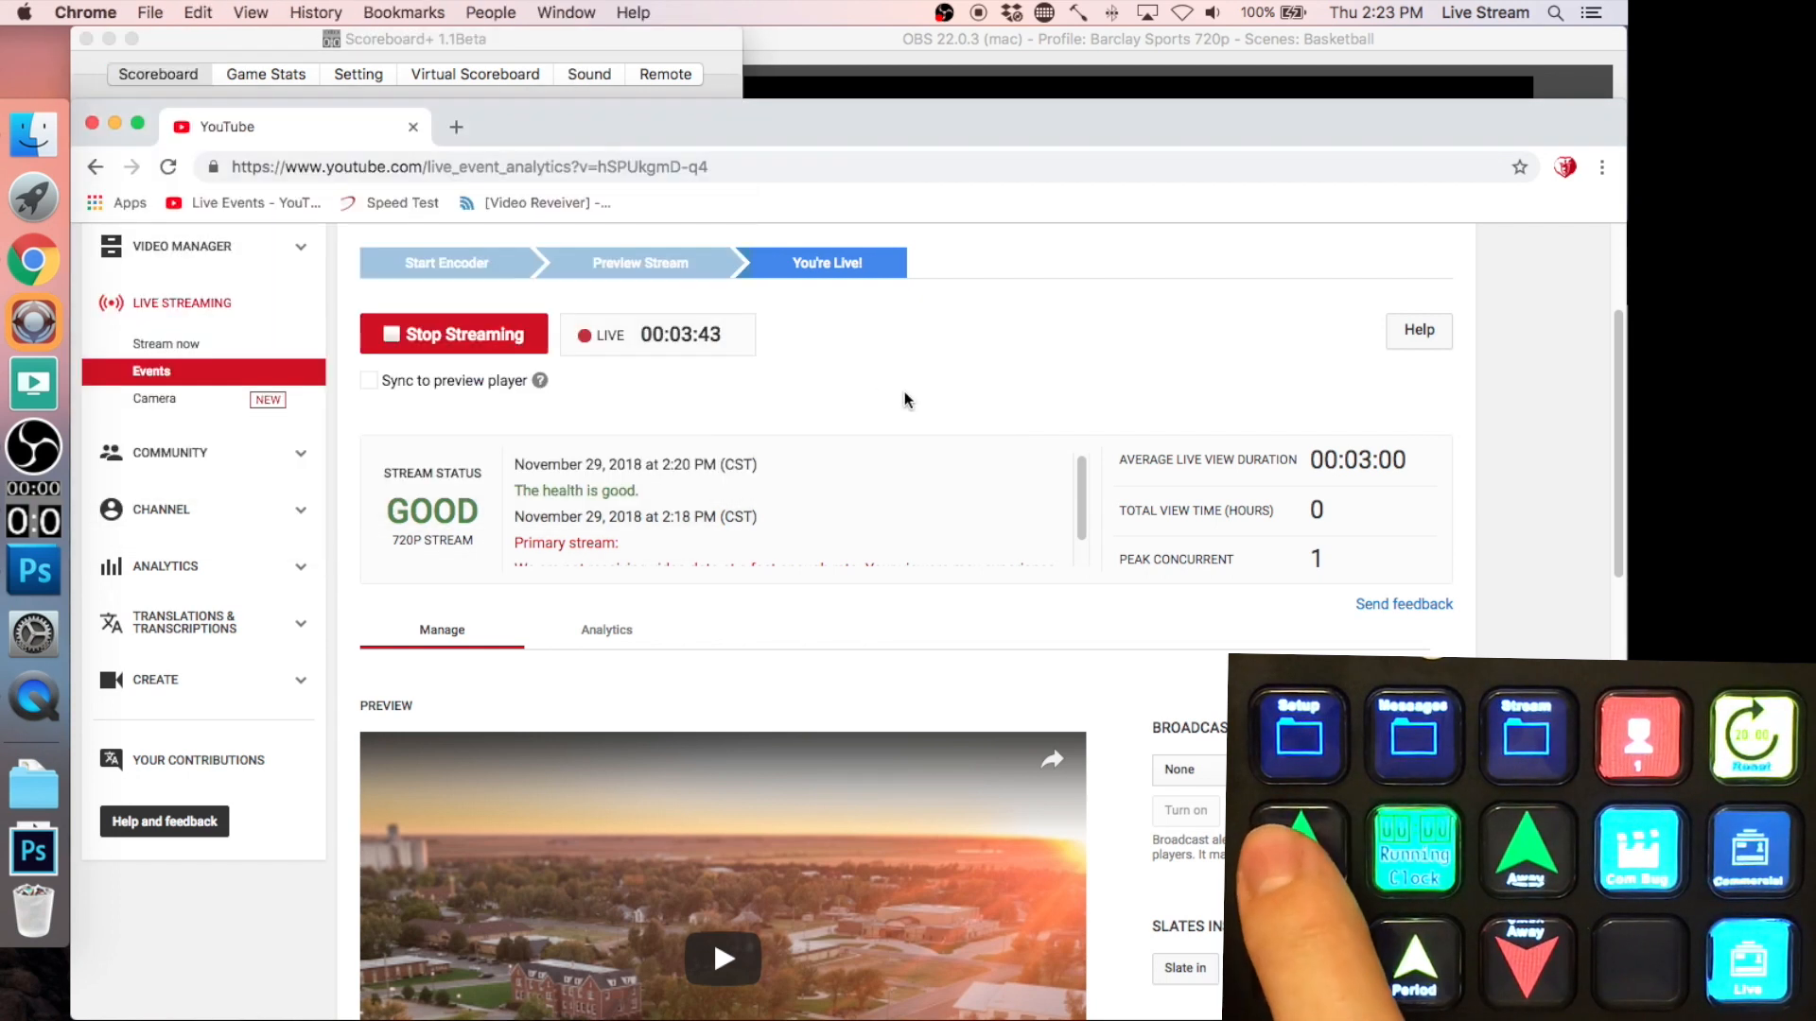
click(603, 41)
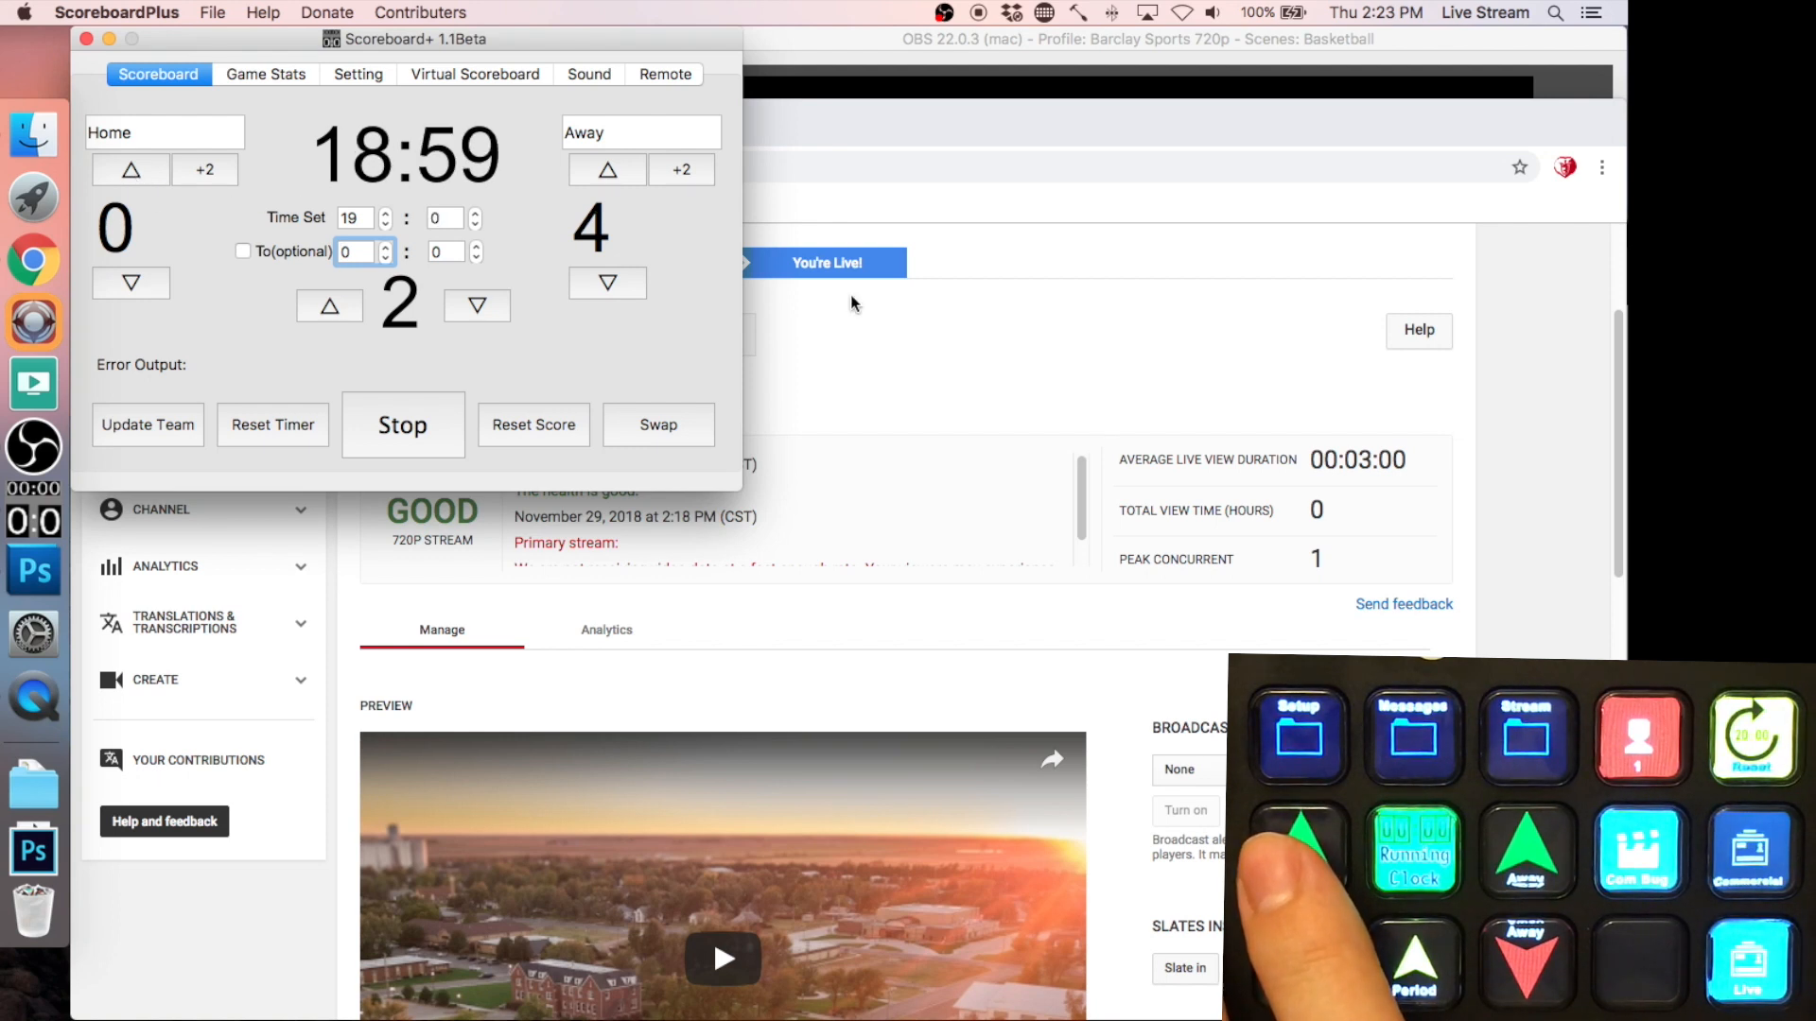
click(894, 362)
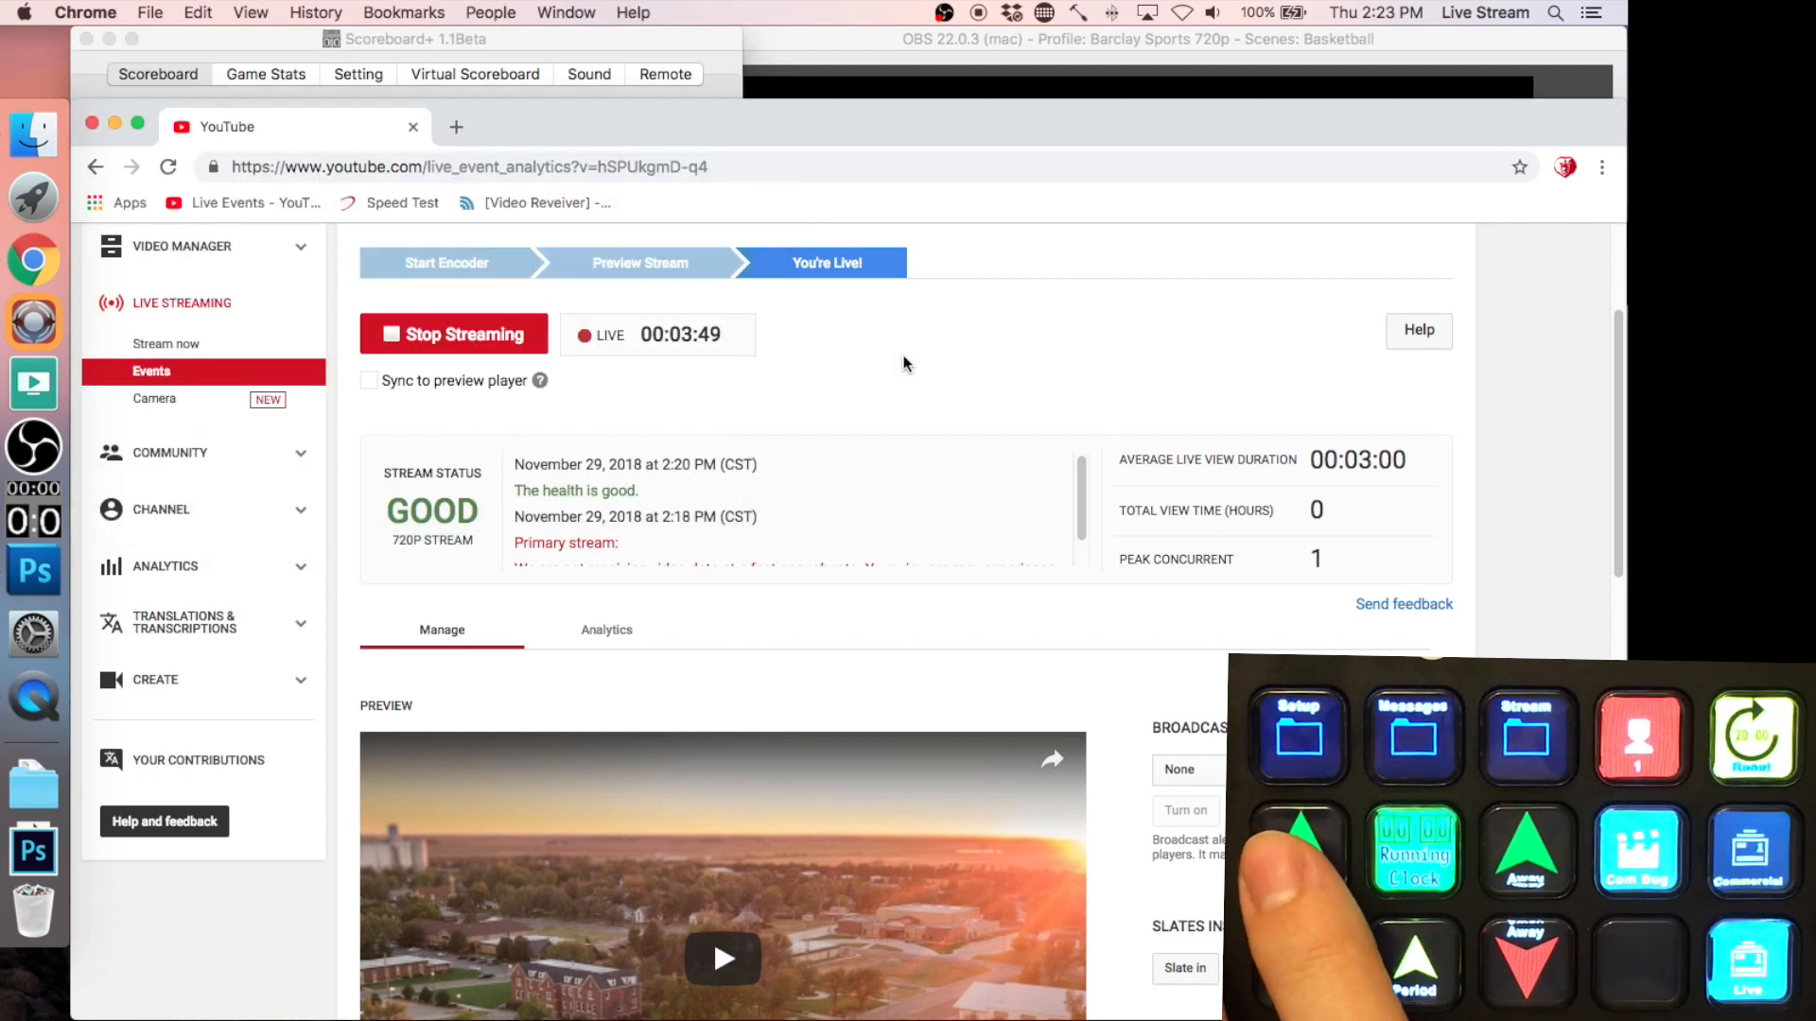
- Move the Chrome window down below Scoreboard+ so it no longer covers it, and make Scoreboard+ the active window
key(super+l)
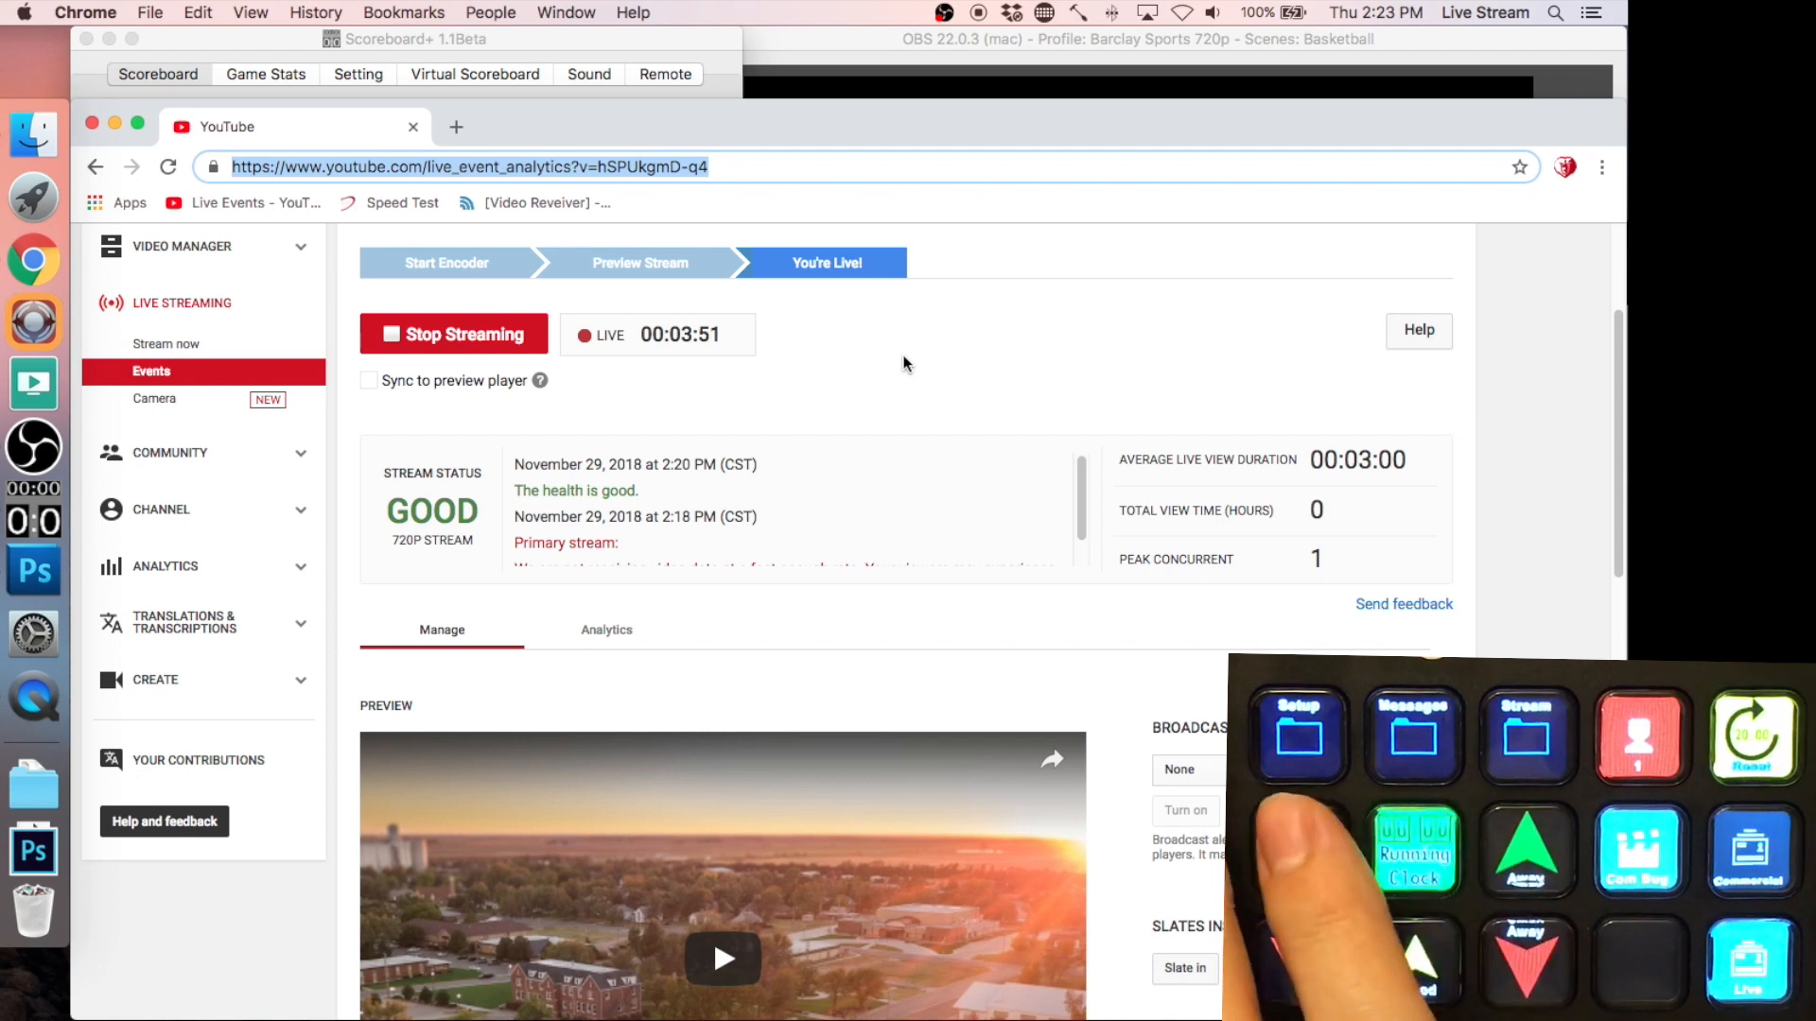
click(668, 42)
click(879, 166)
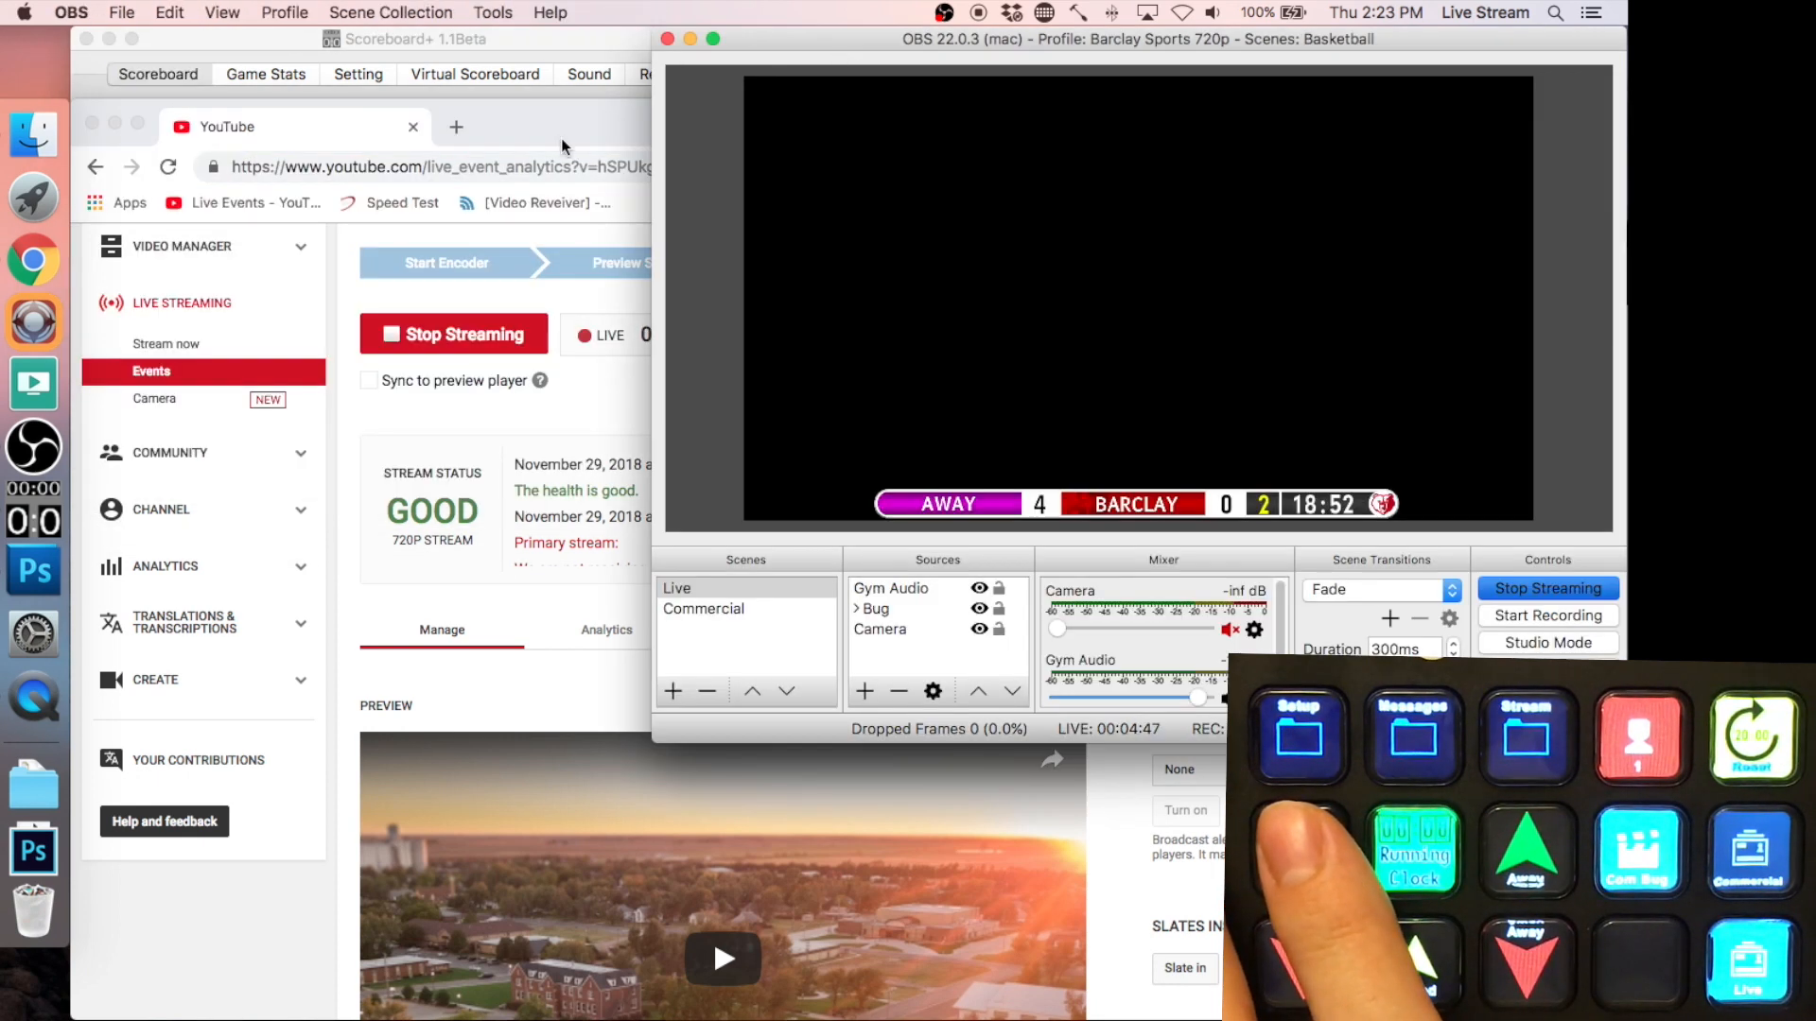
click(555, 125)
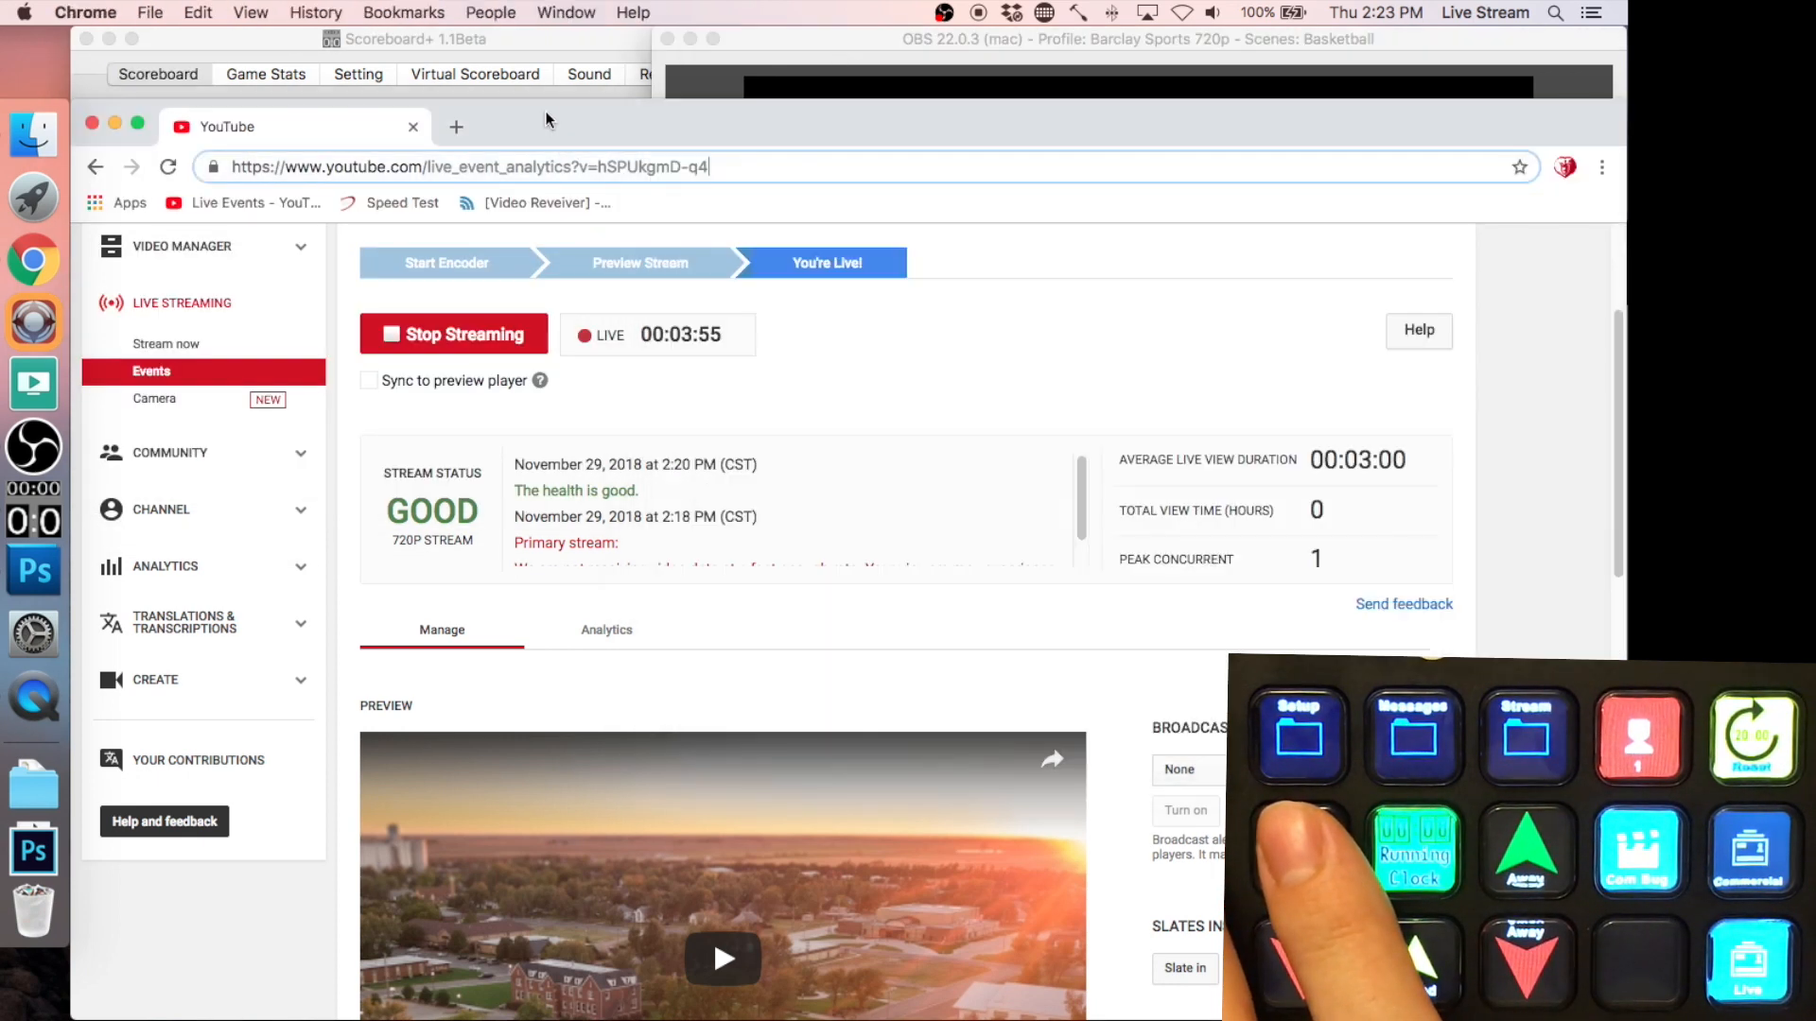
drag(548, 100, 515, 494)
click(523, 357)
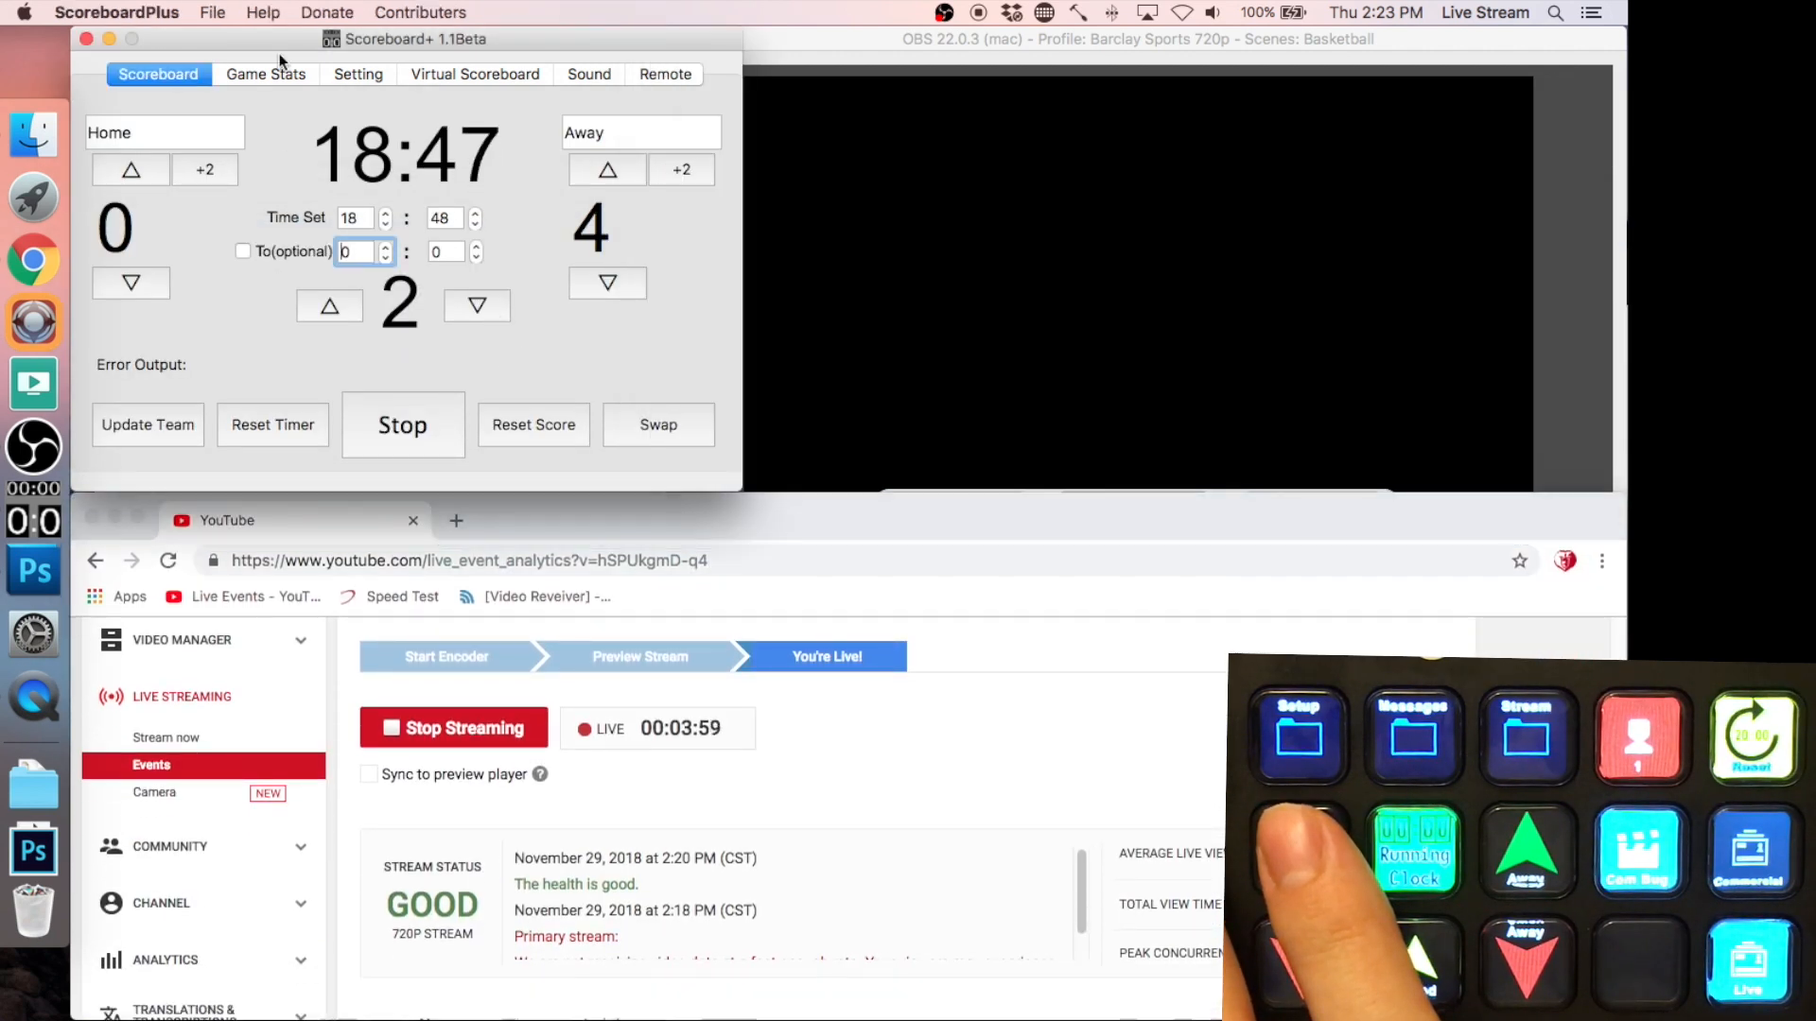
- Check the main settings of Scoreboard+, return to its Scoreboard page and bring OBS forward
click(337, 76)
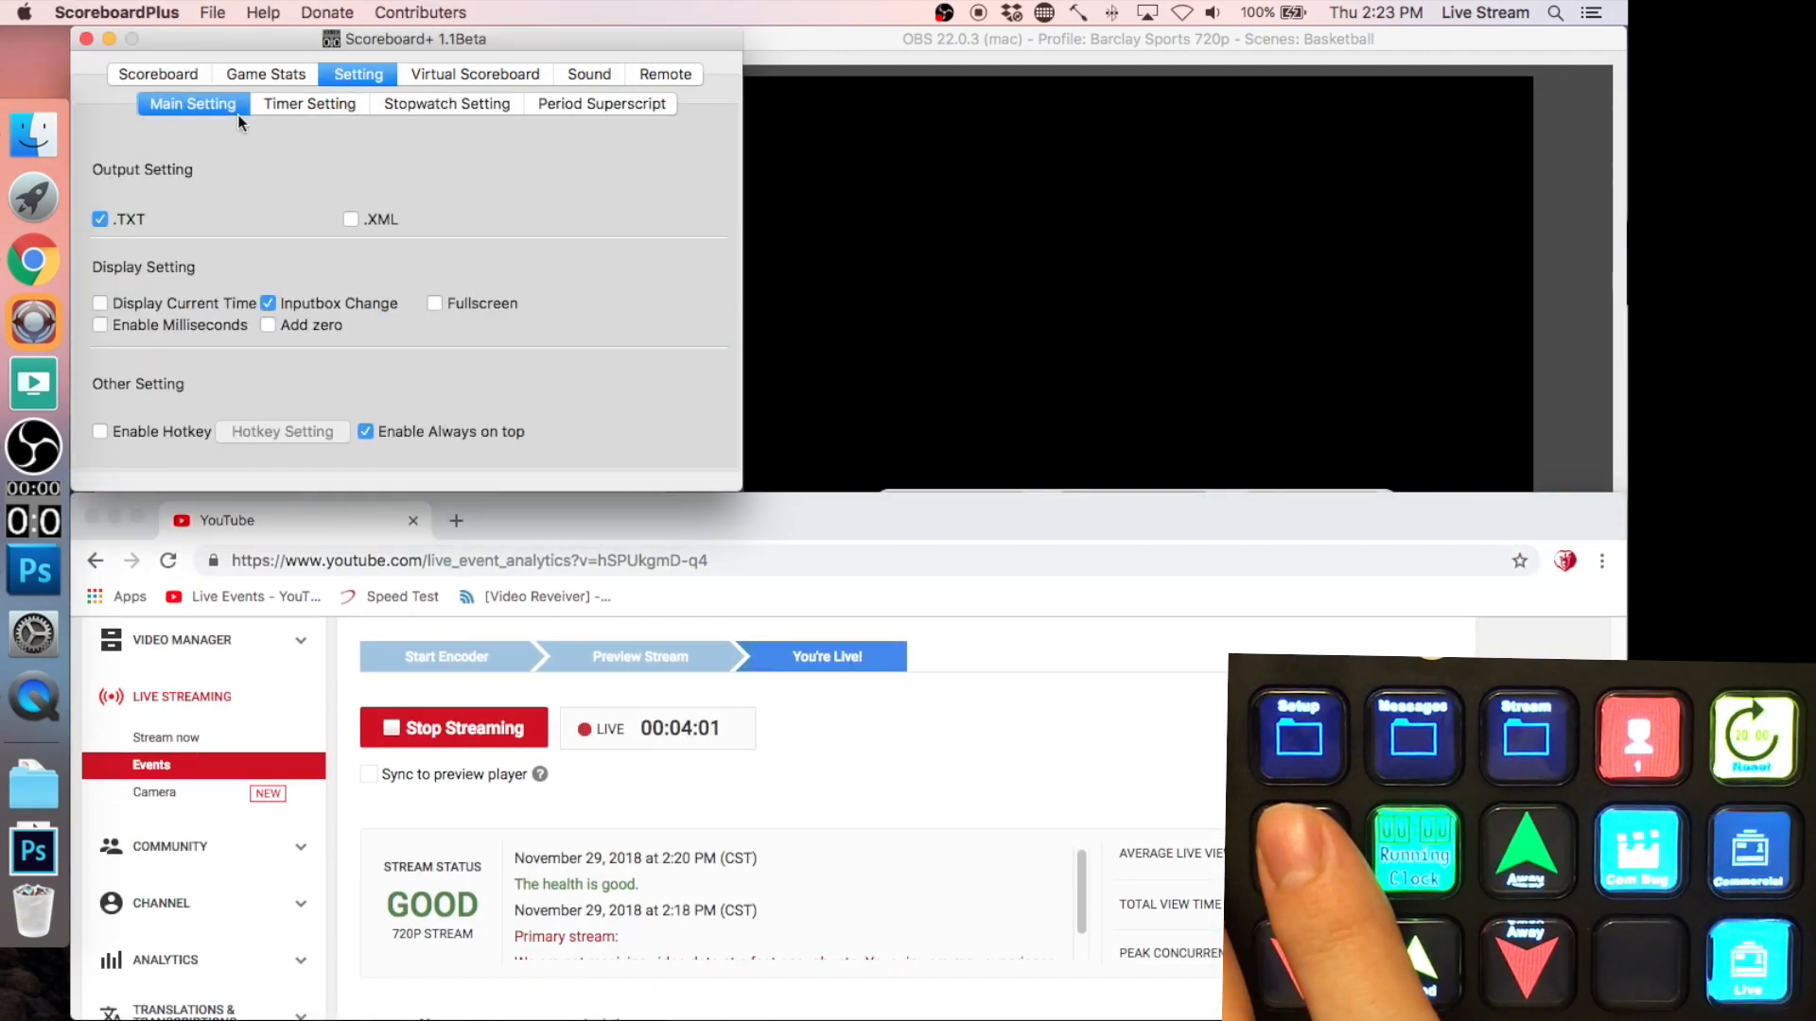
click(180, 81)
click(1001, 259)
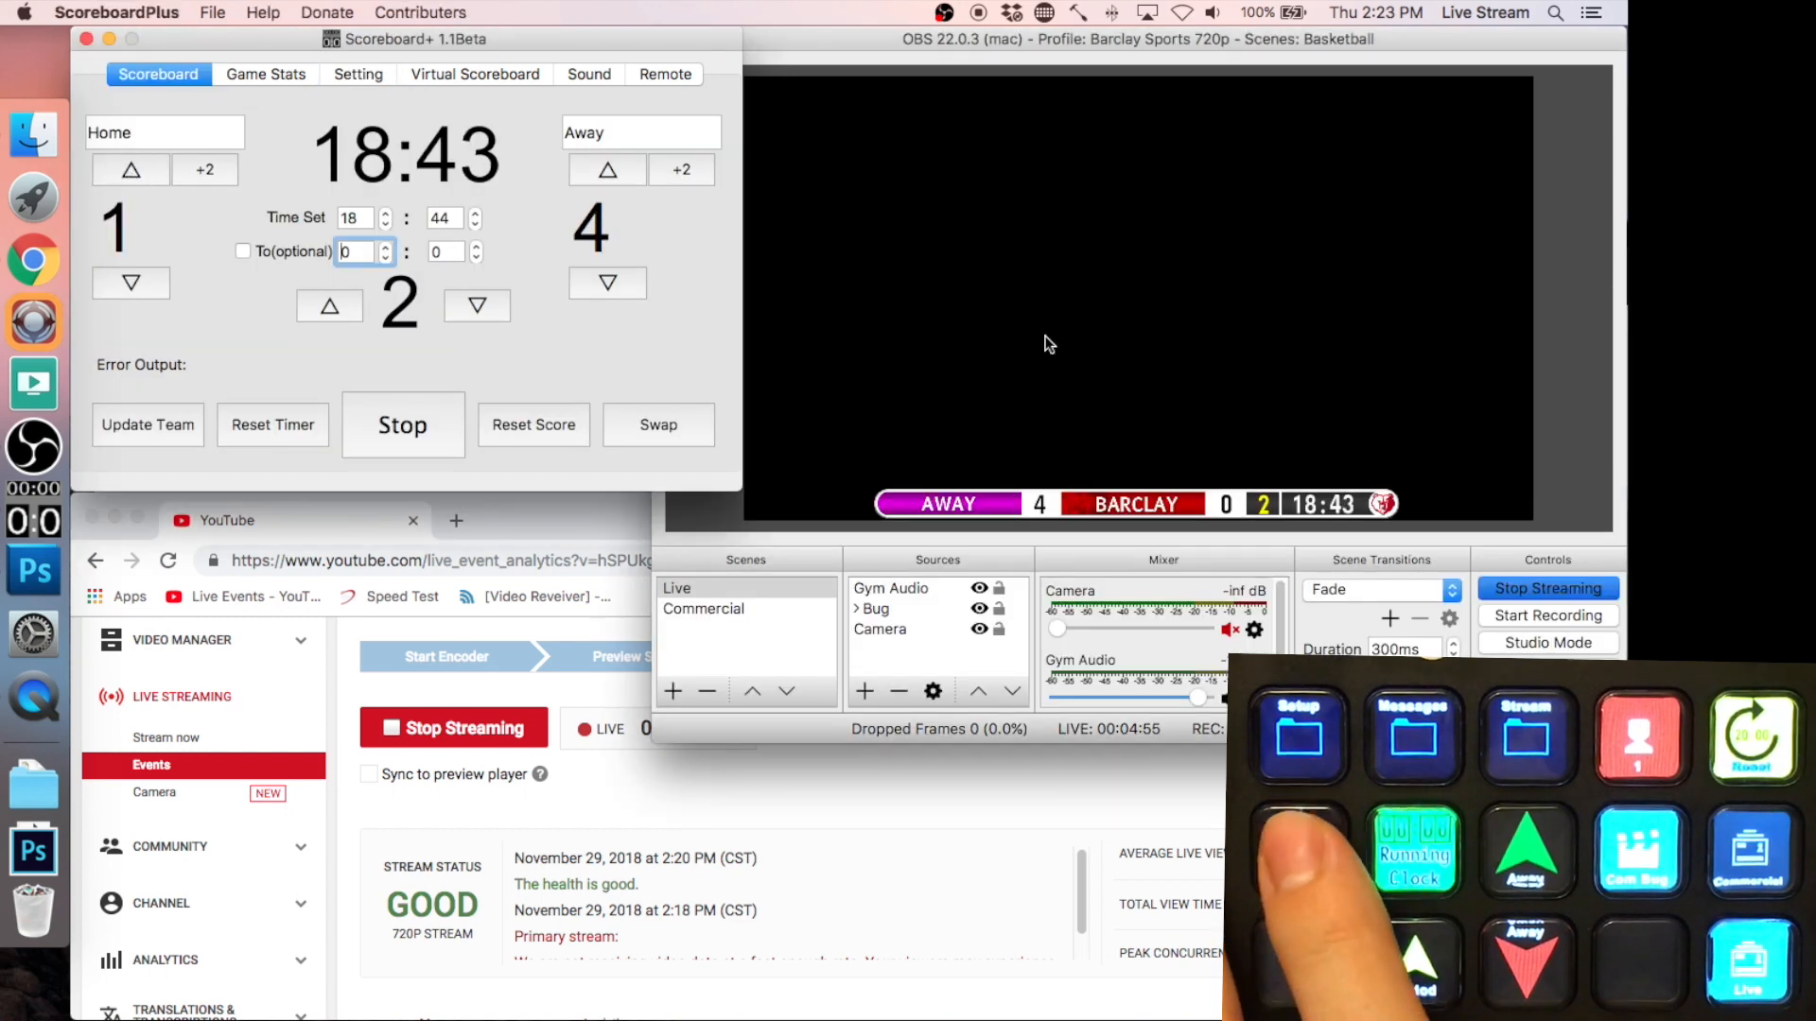
- Raise the Home score in Scoreboard+ to 12
click(130, 171)
click(130, 170)
click(129, 170)
click(130, 171)
click(130, 170)
click(130, 170)
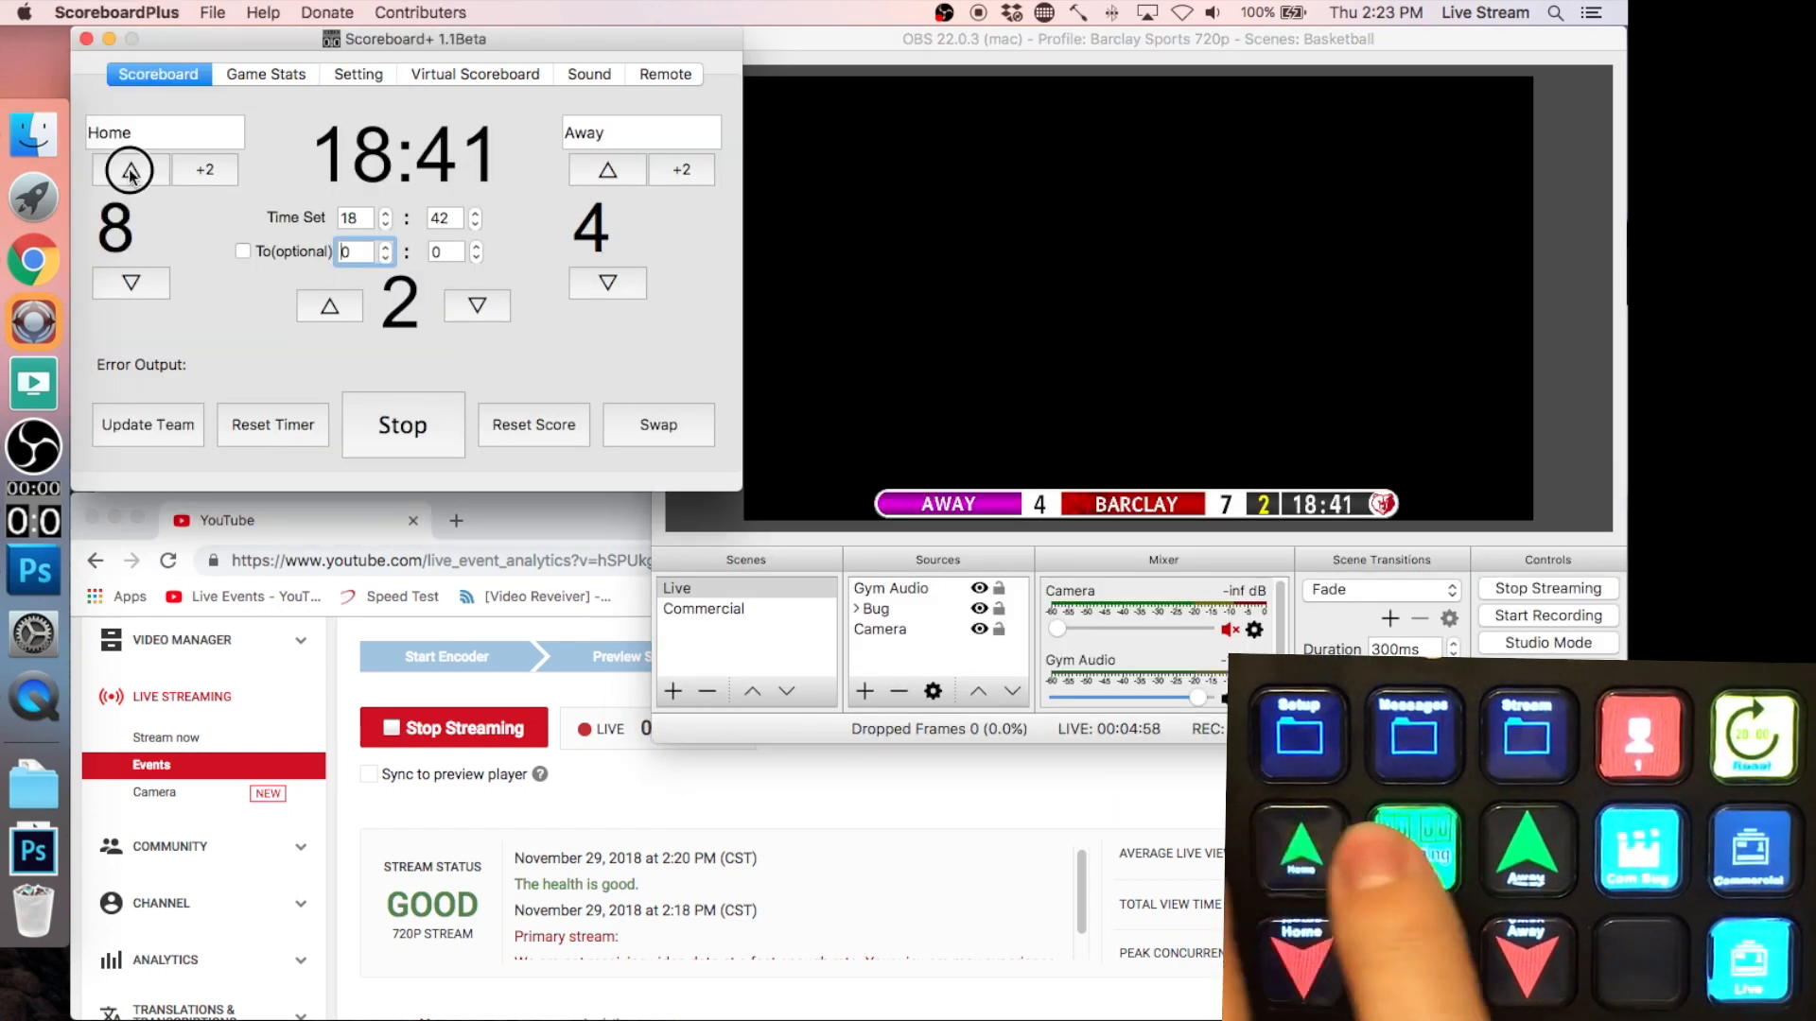
click(129, 170)
click(130, 170)
click(130, 170)
click(129, 170)
- Raise the Away score in Scoreboard+ to 9
click(606, 170)
click(607, 170)
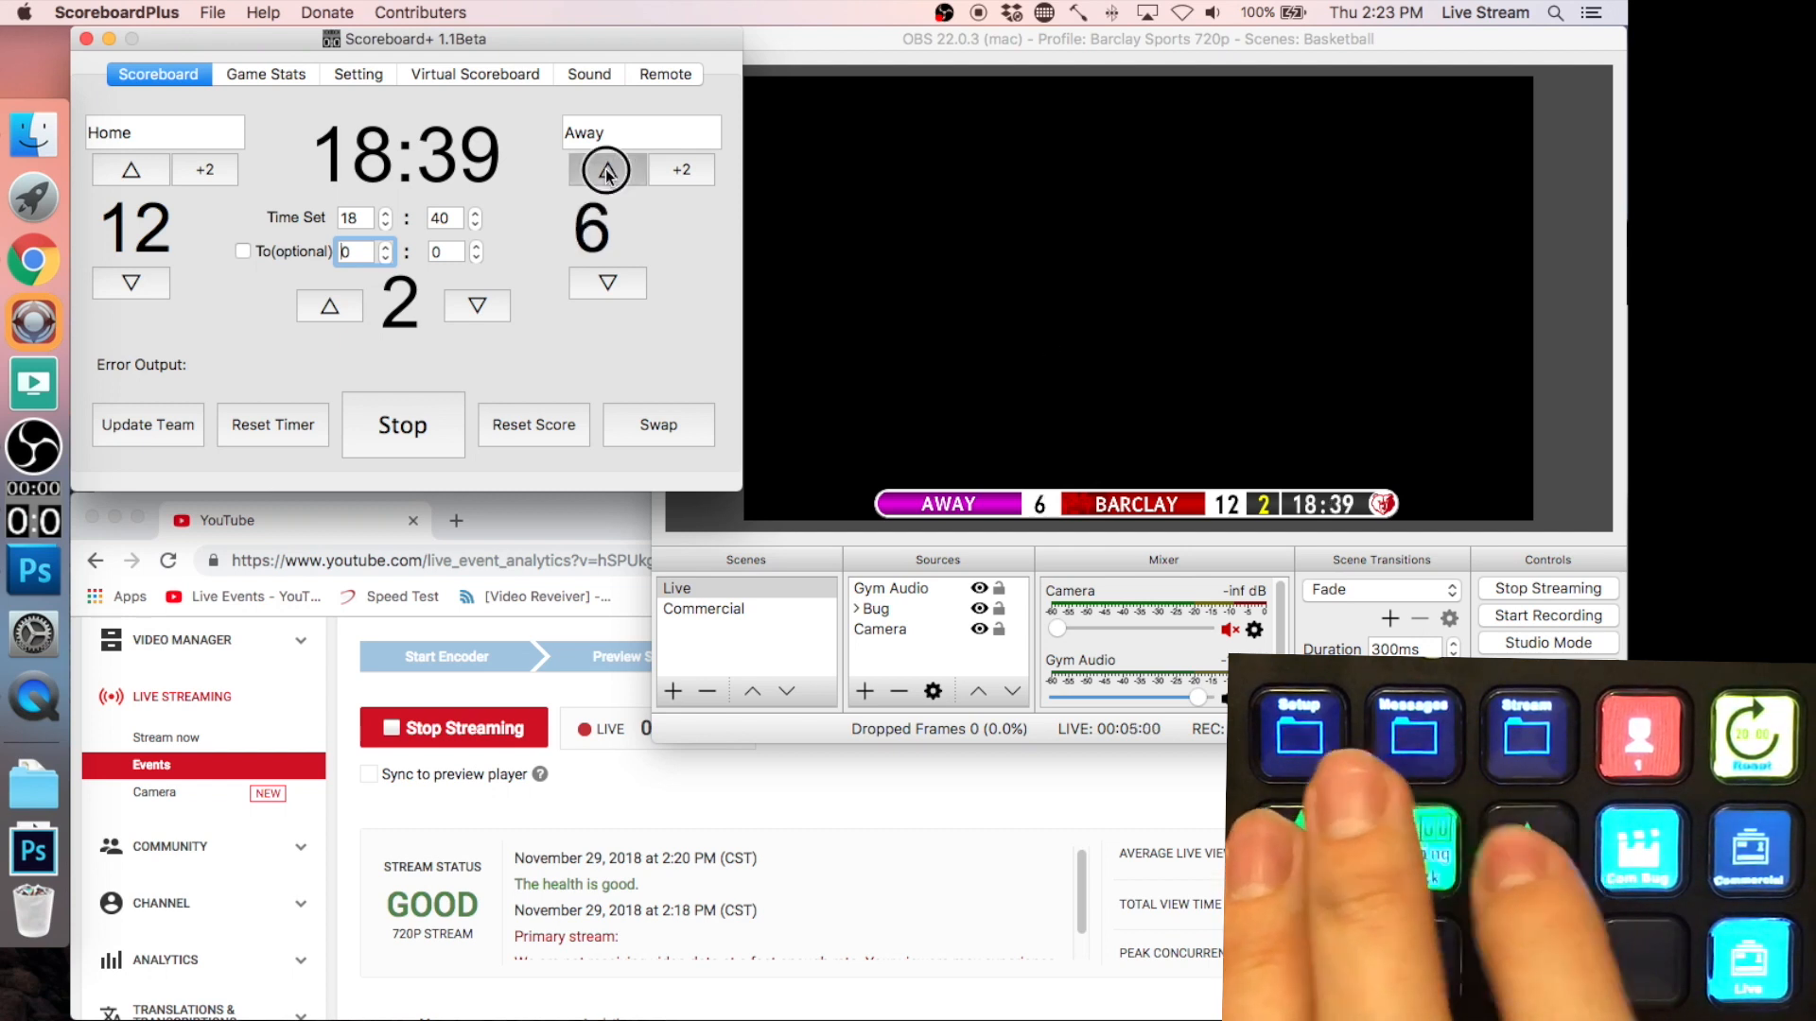
click(606, 170)
click(606, 170)
click(606, 170)
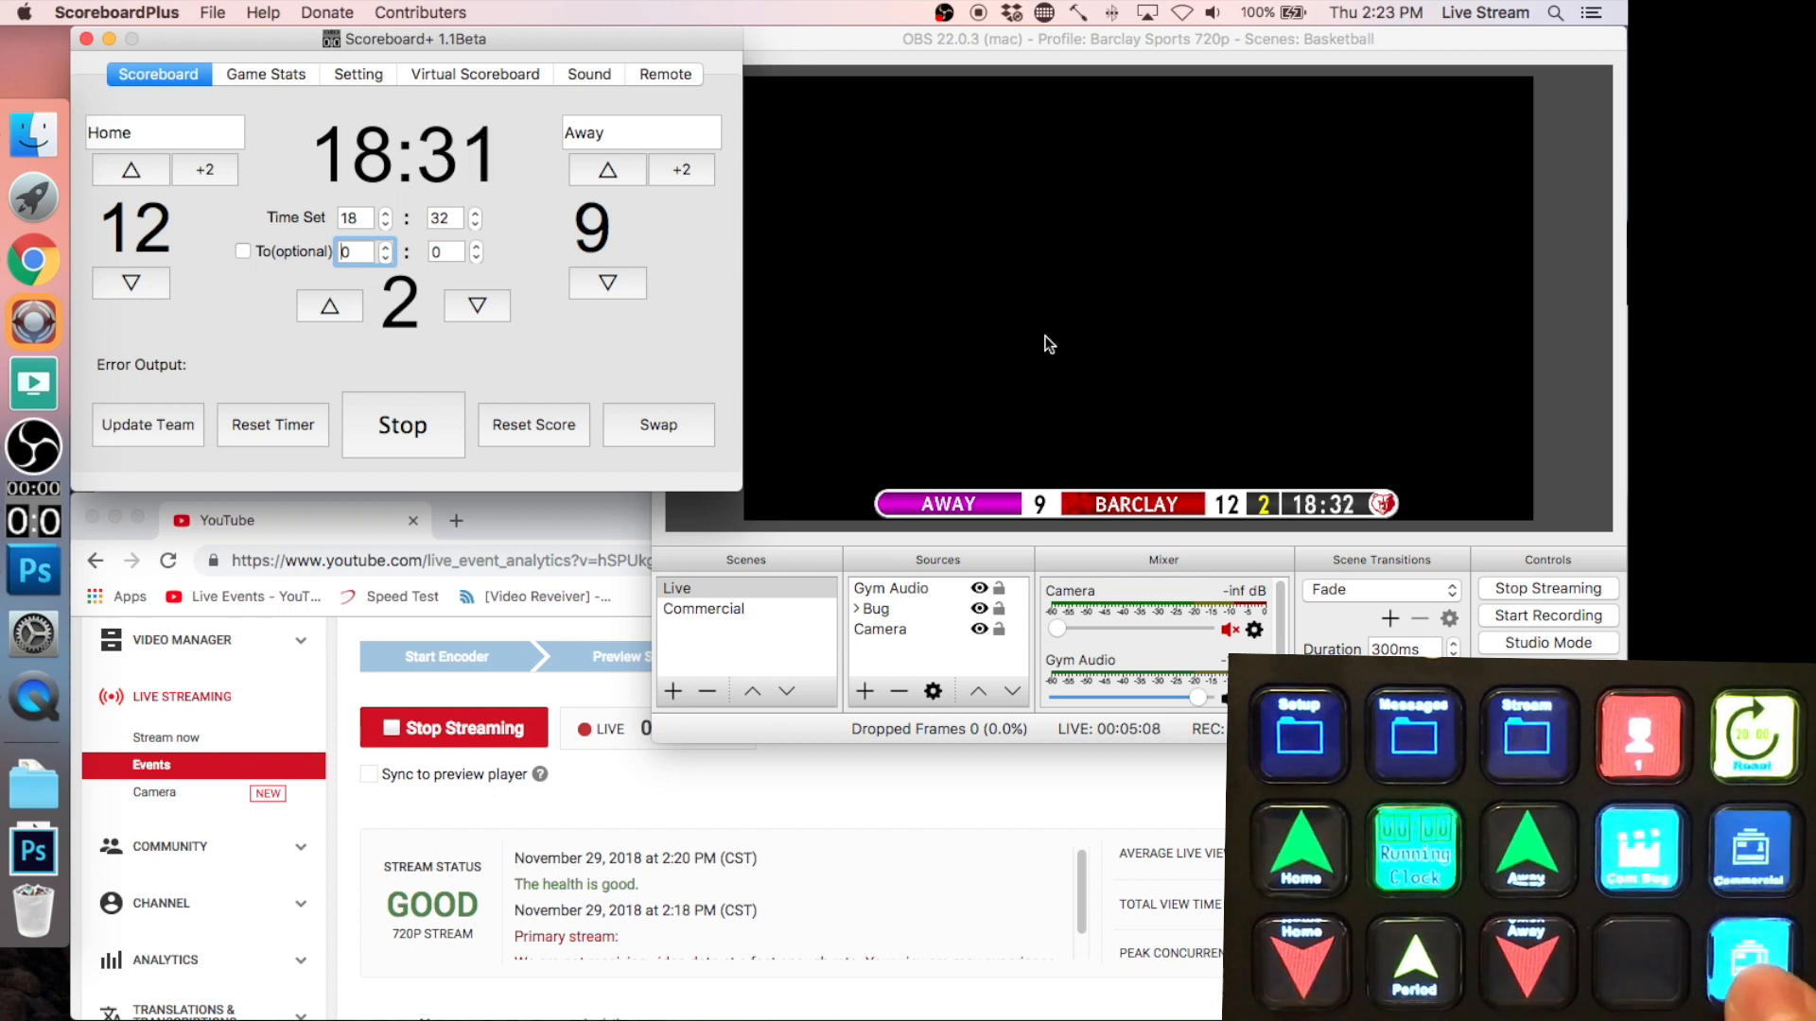
- Switch OBS to the Commercial scene and toggle the score bug until it is hidden over the commercial
key(ctrl+shift+c)
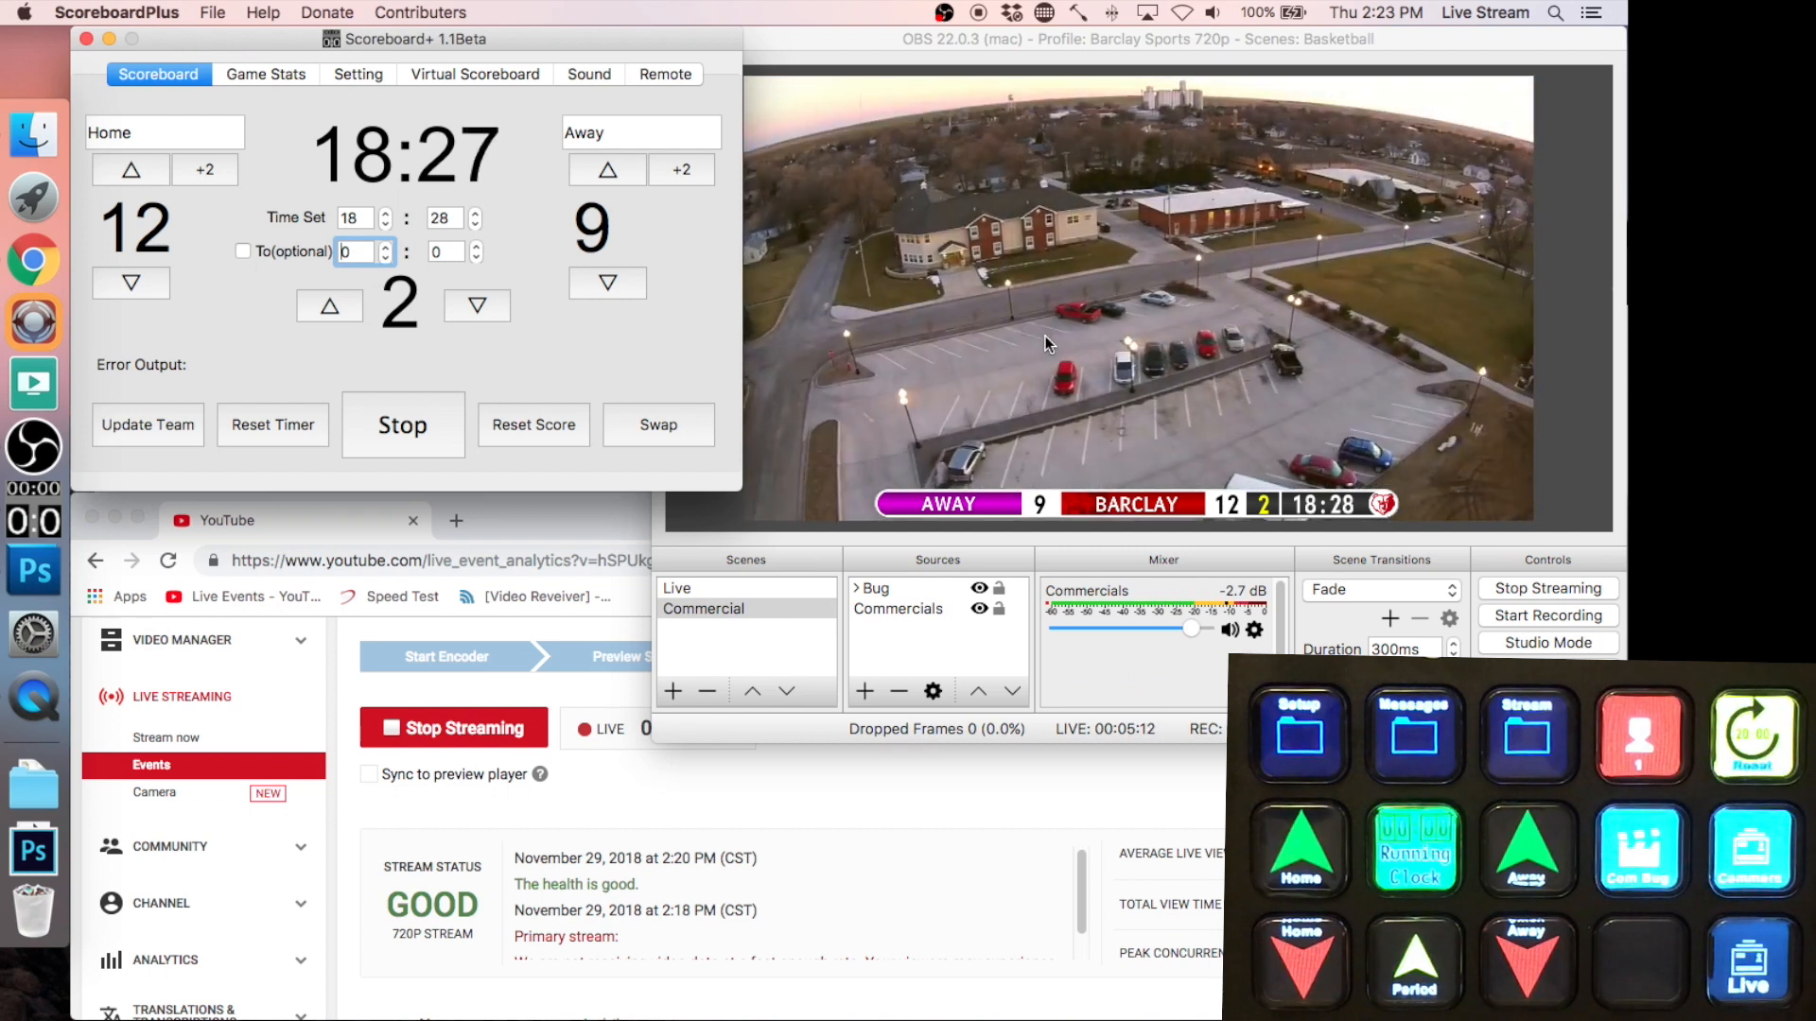
key(ctrl+shift+b)
key(ctrl+shift+b)
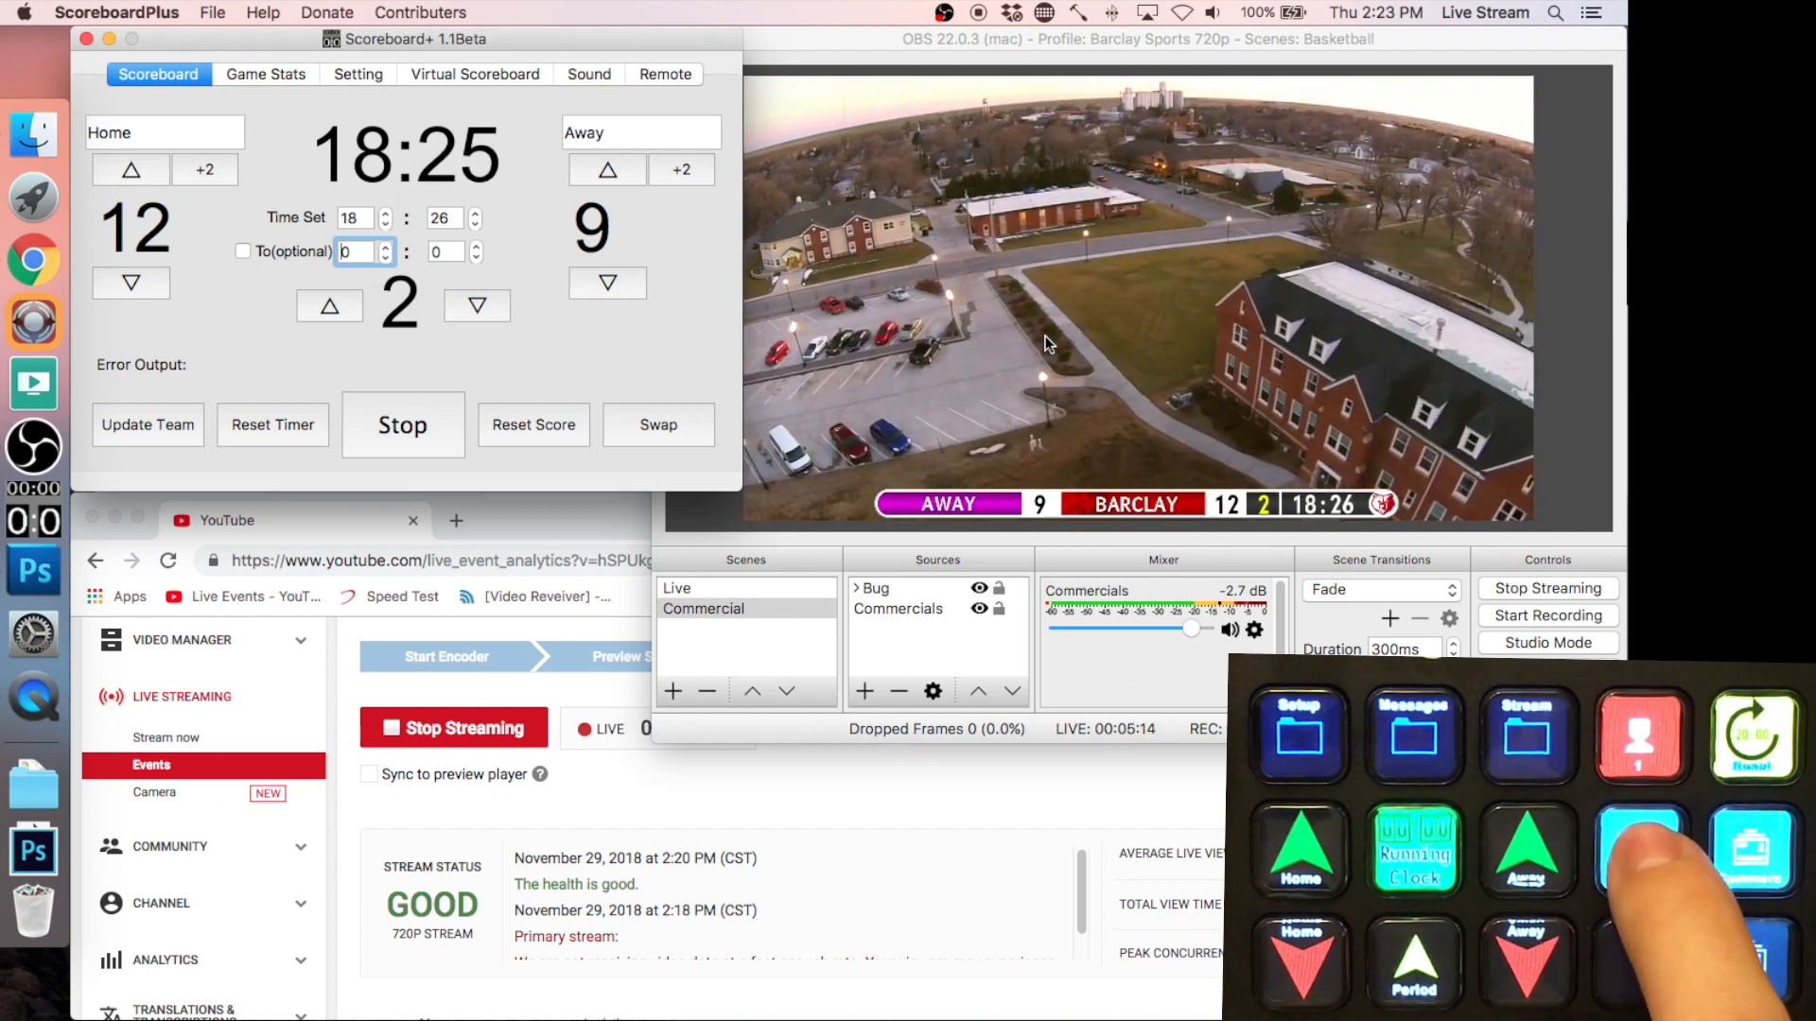
key(ctrl+shift+b)
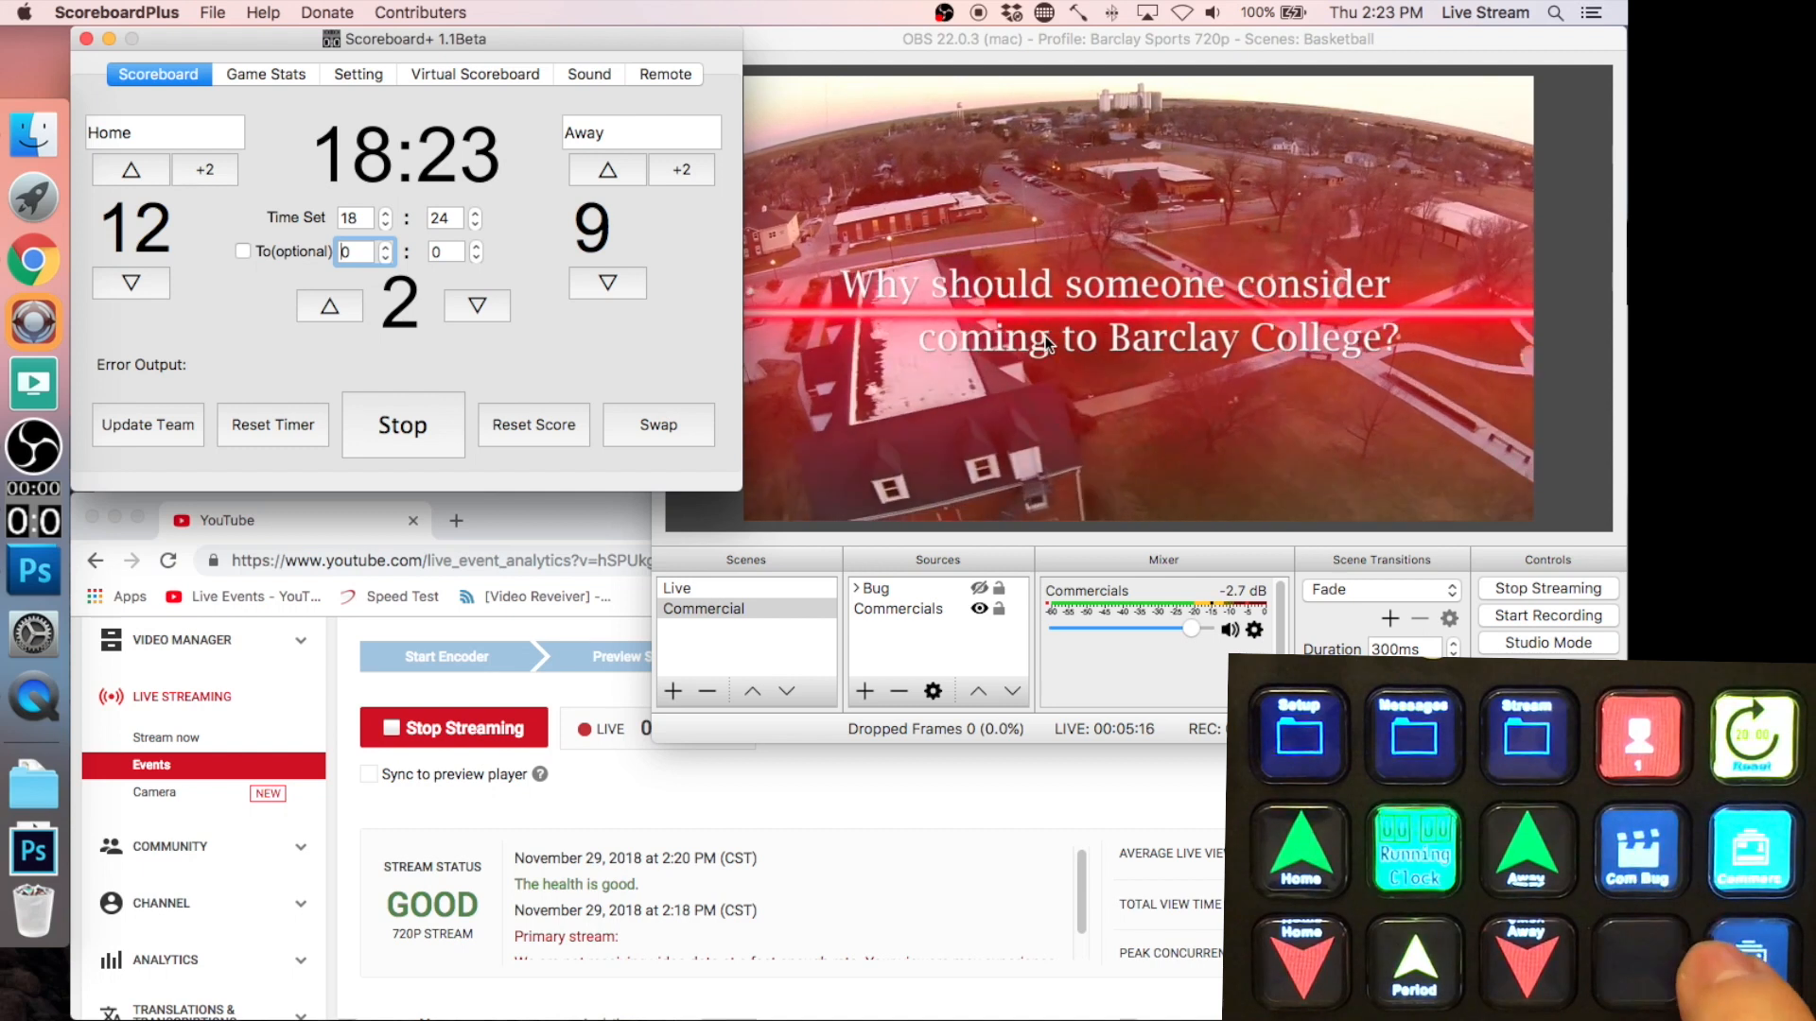
- Try to return OBS to the Live scene, ignore the crash report, and place the reopened OBS window beside Scoreboard+
key(ctrl+shift+l)
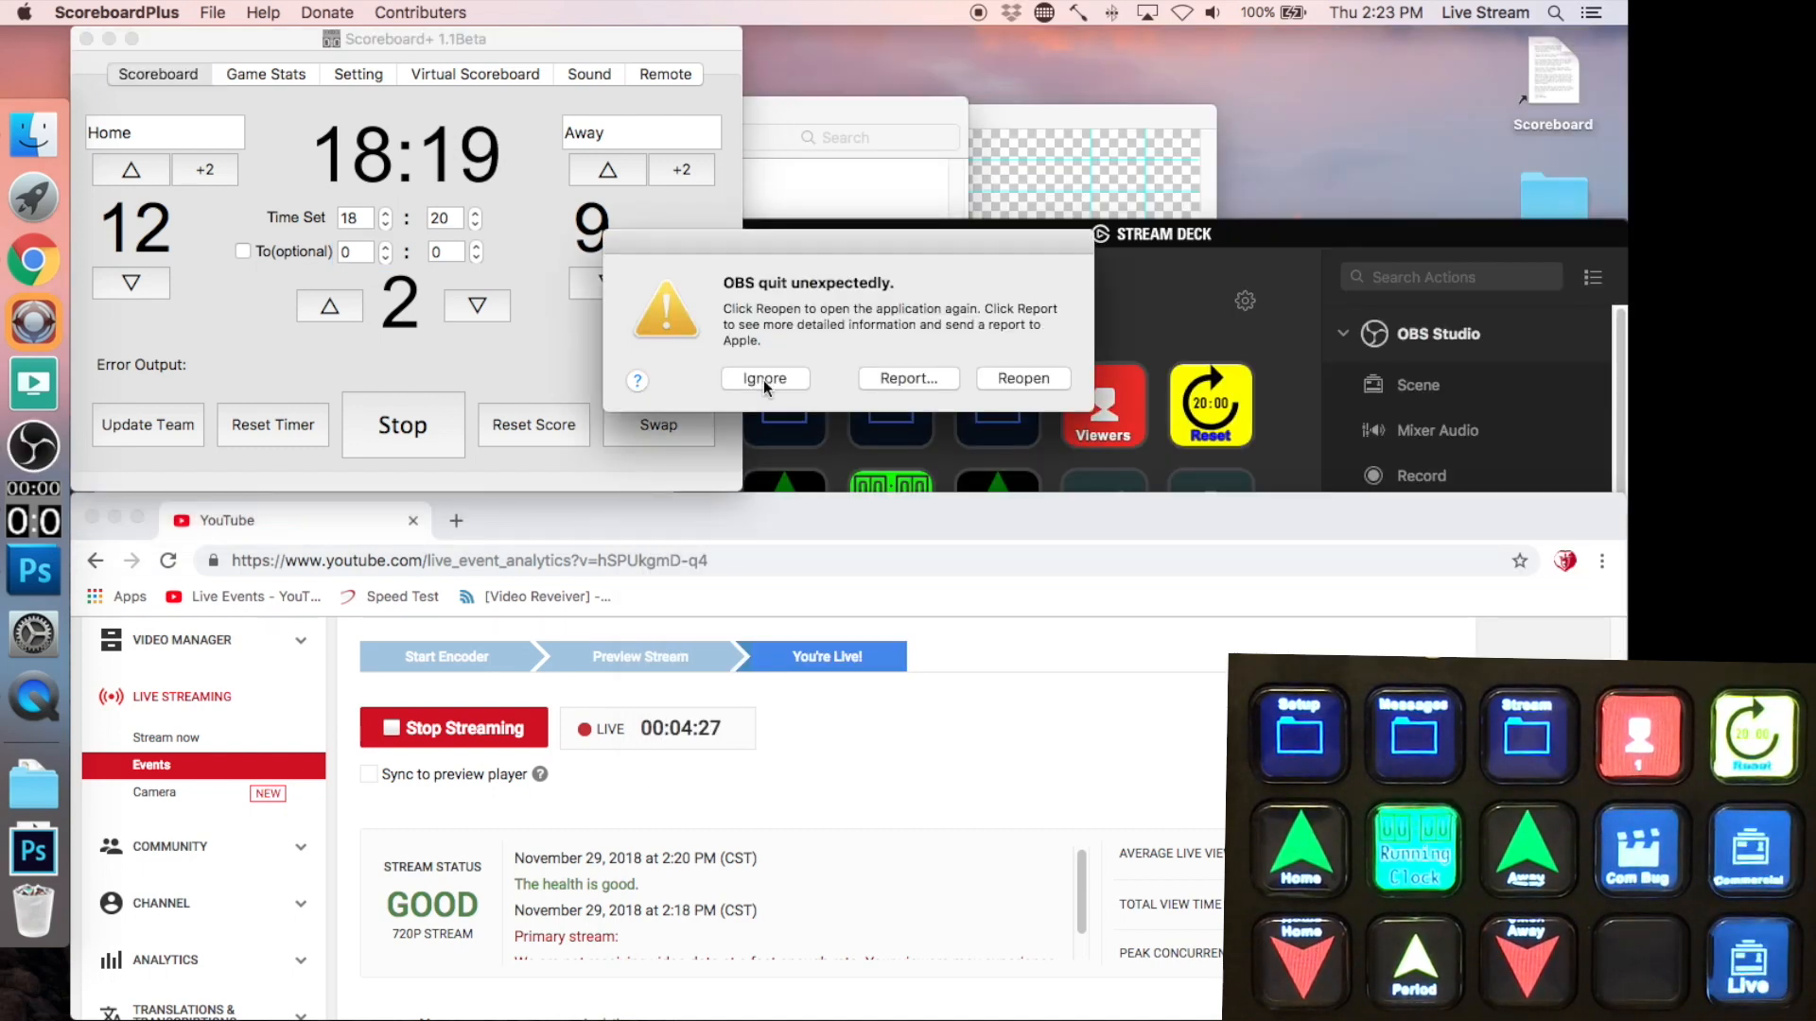
click(764, 380)
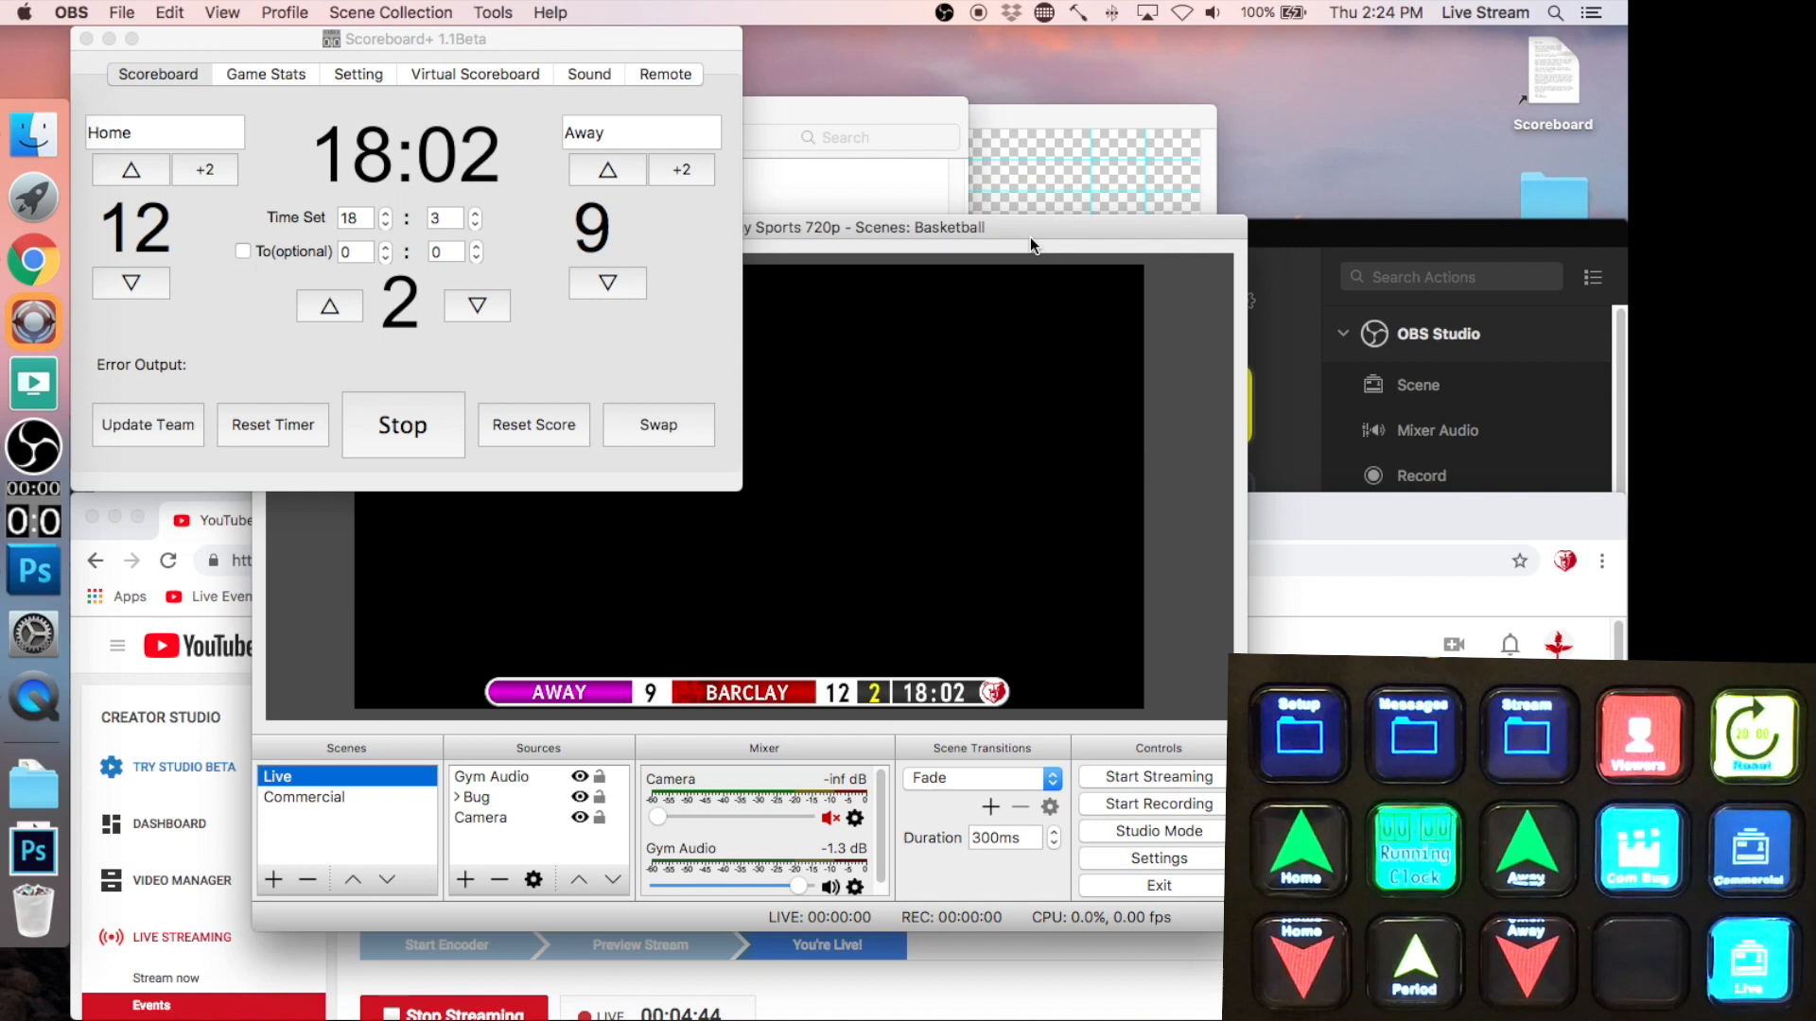
drag(1030, 236, 1433, 40)
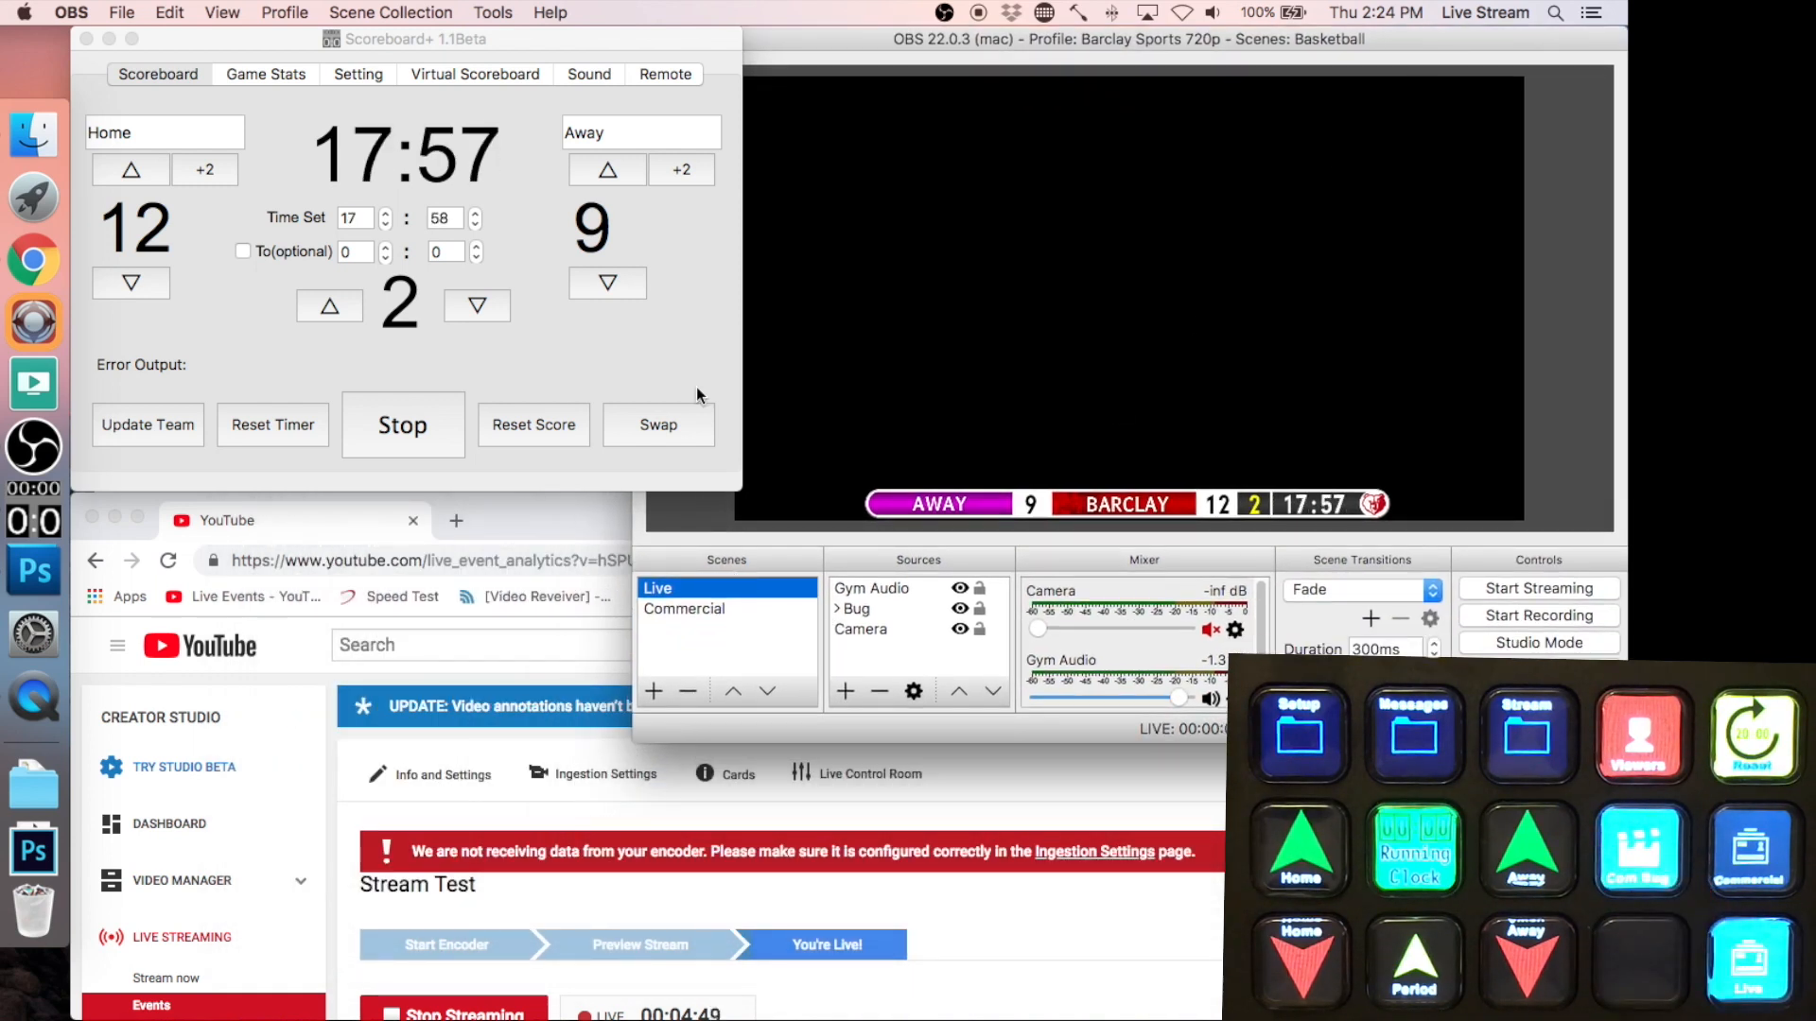
- Look through the Game Stats and Virtual Scoreboard pages of Scoreboard+ and return to the Scoreboard page
click(394, 134)
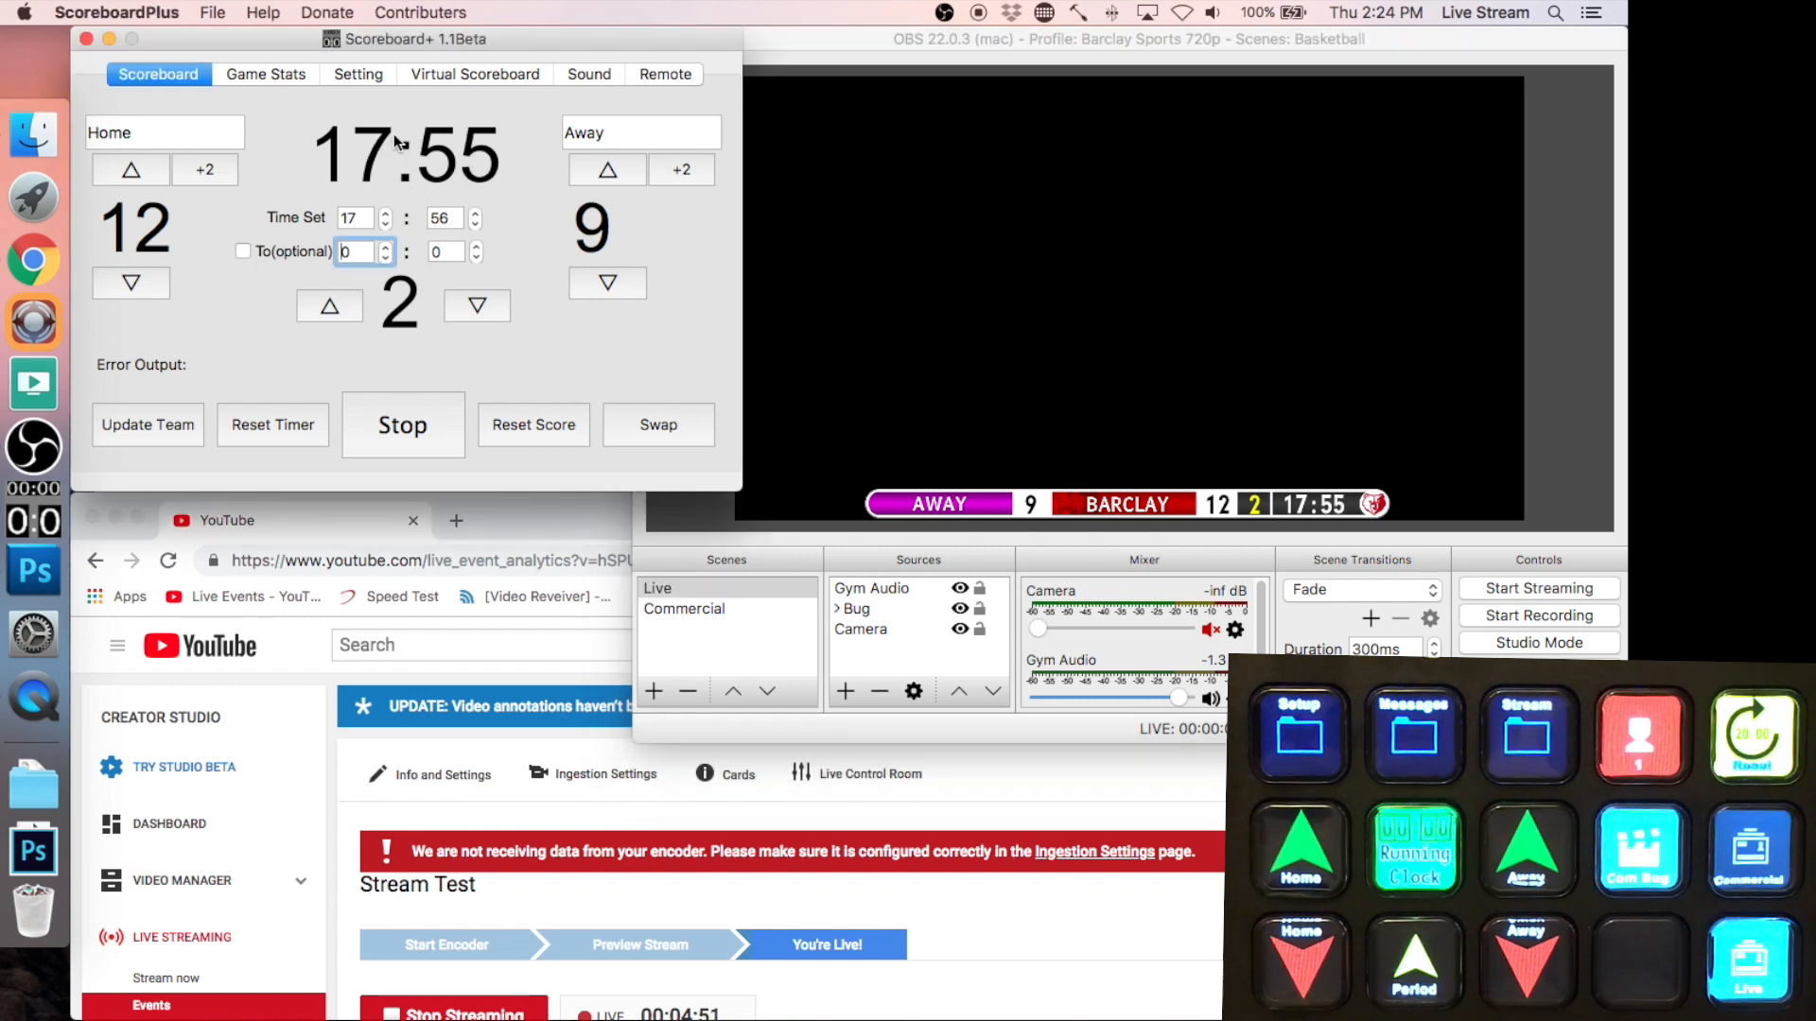
click(288, 75)
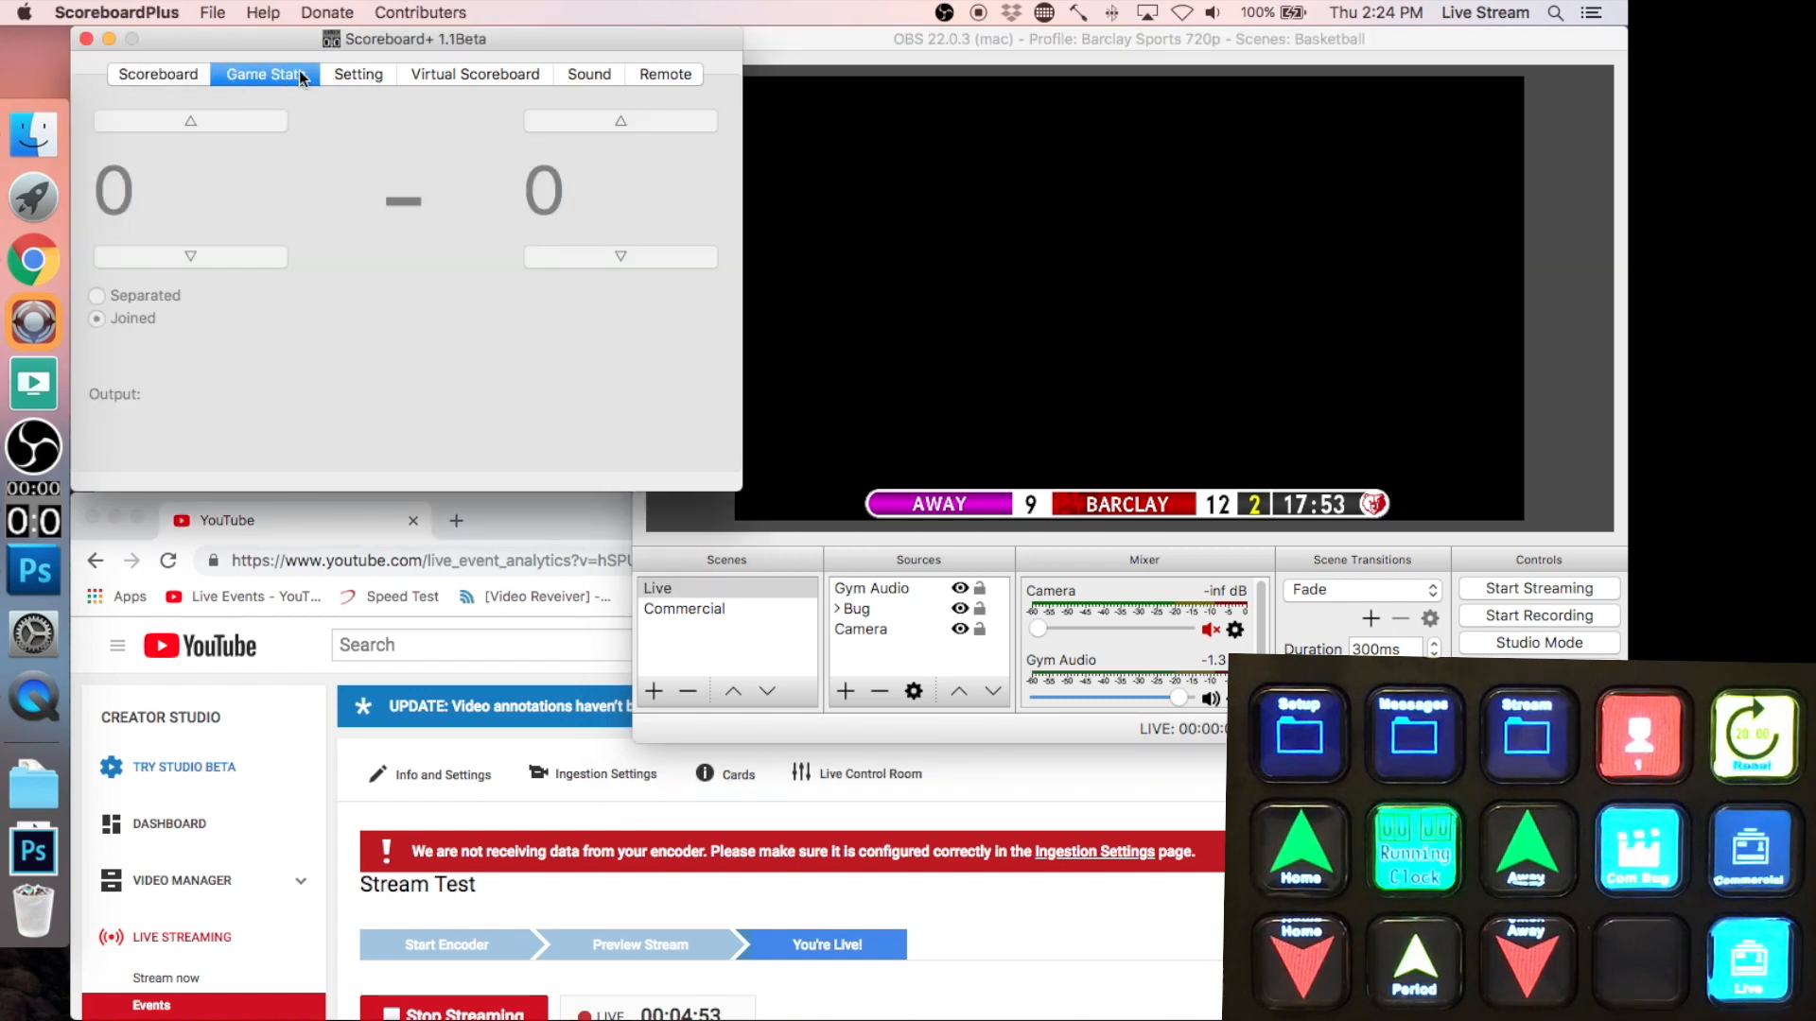
click(502, 74)
click(158, 74)
- Switch to Finder, move its window clear of Scoreboard+, and open the Output folder inside the Scoreboard+ folder
click(34, 132)
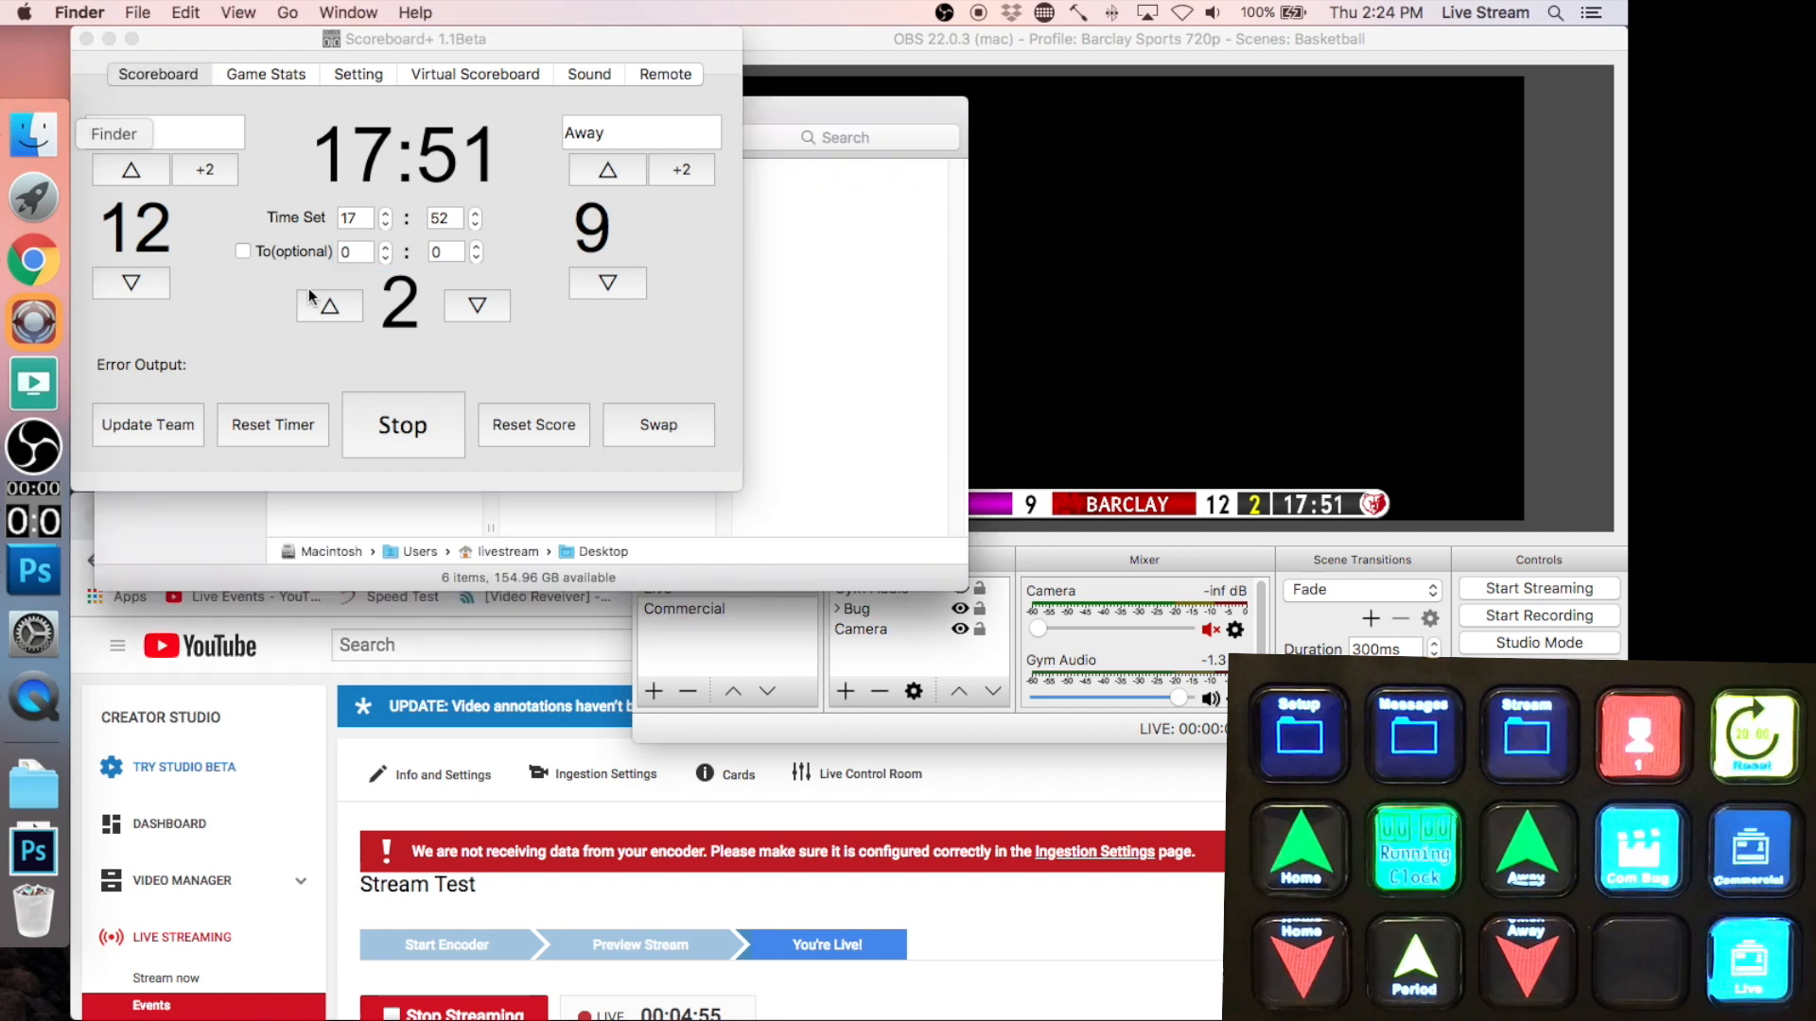
drag(759, 144, 1355, 428)
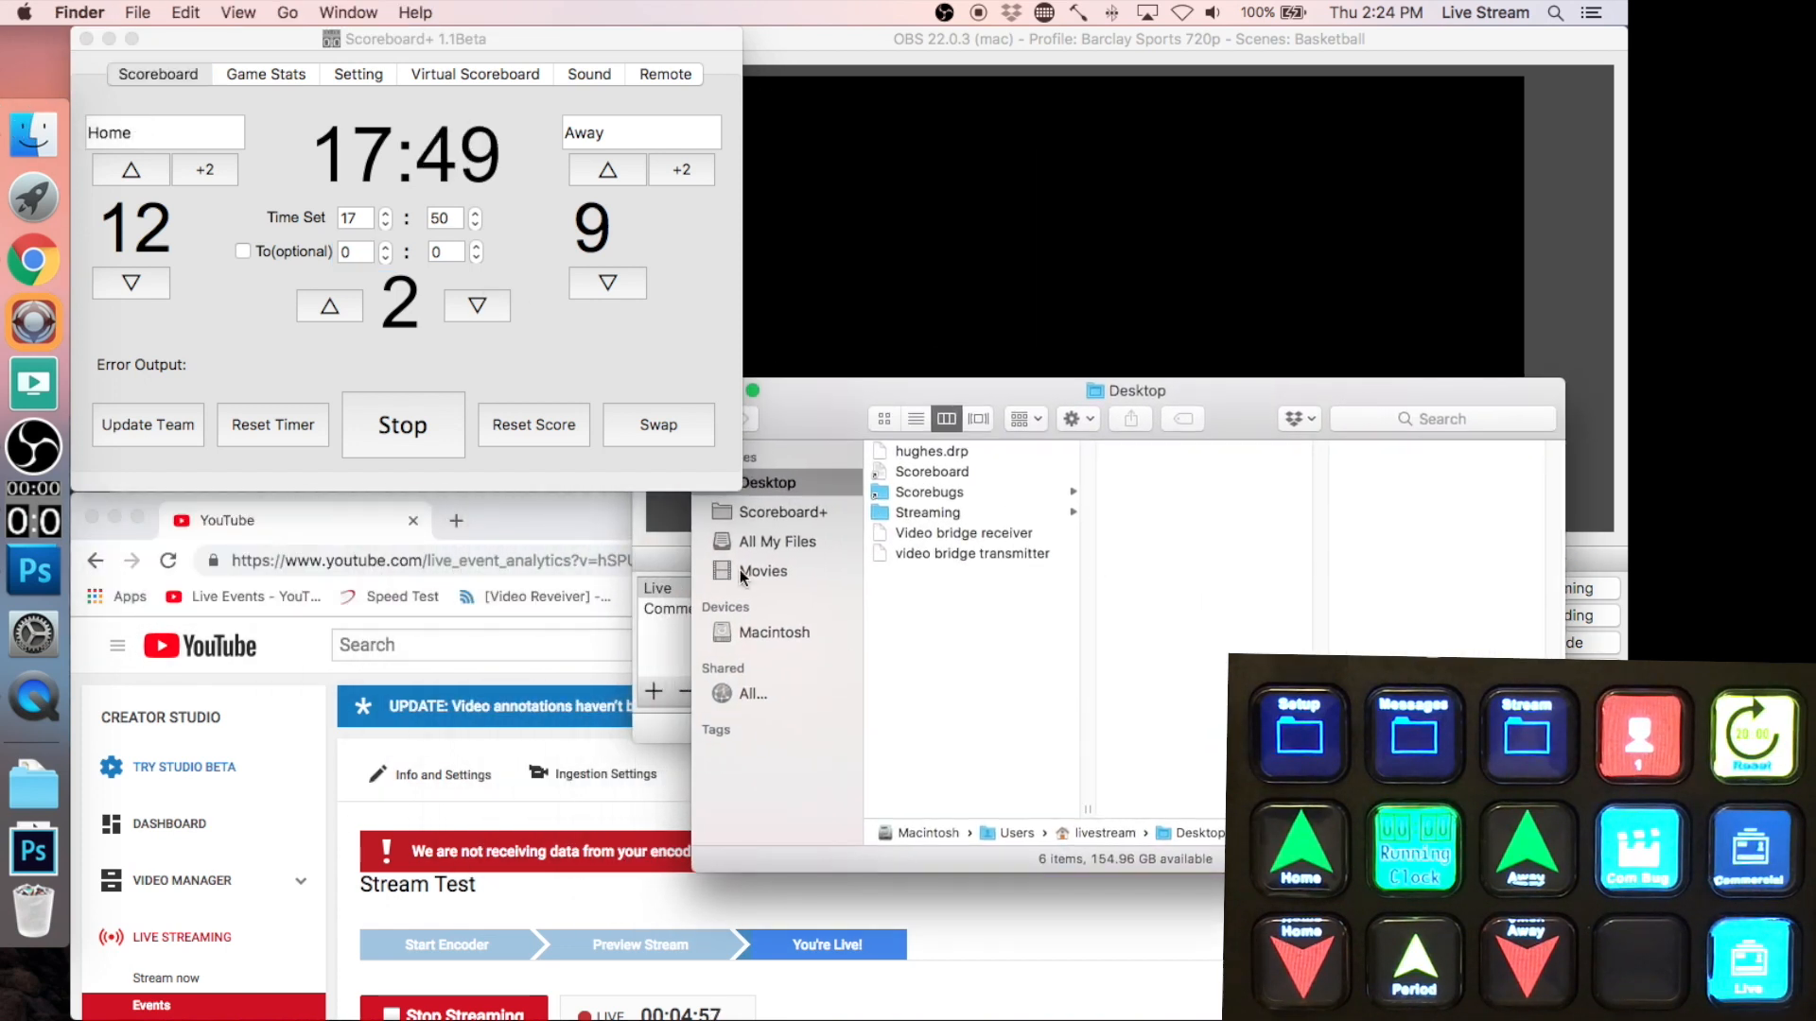
click(783, 513)
click(946, 632)
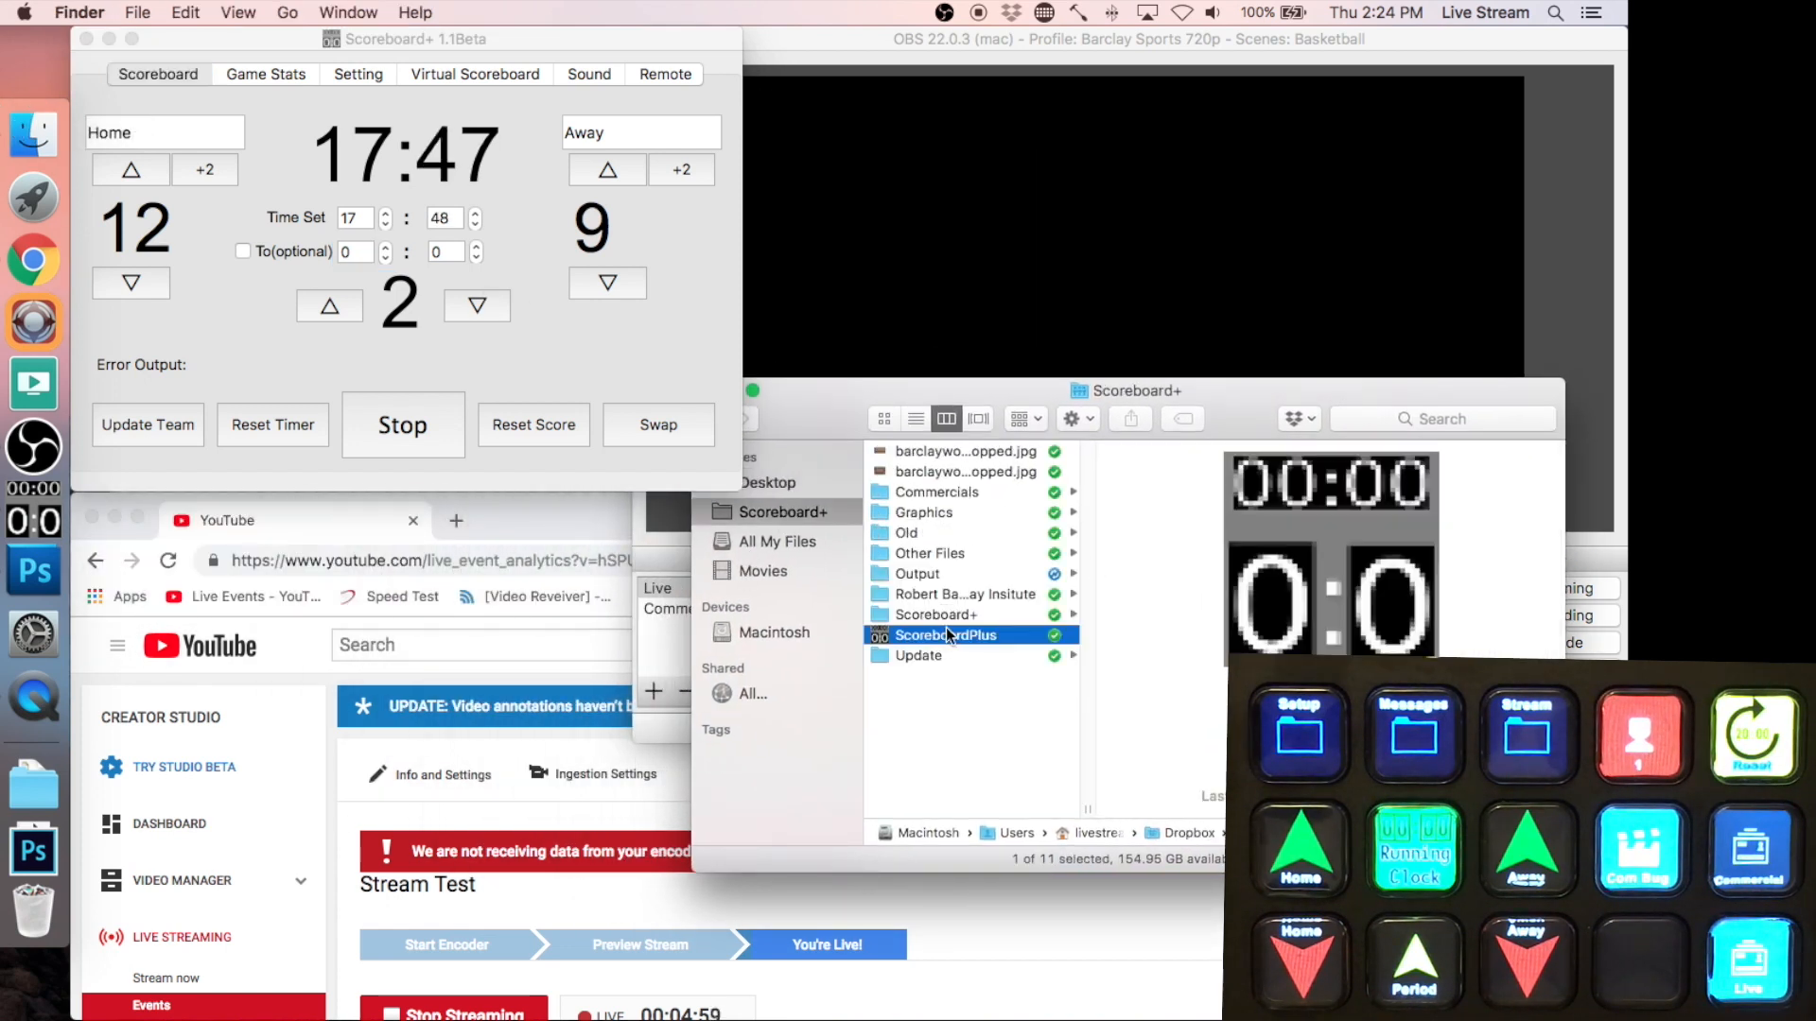
click(946, 613)
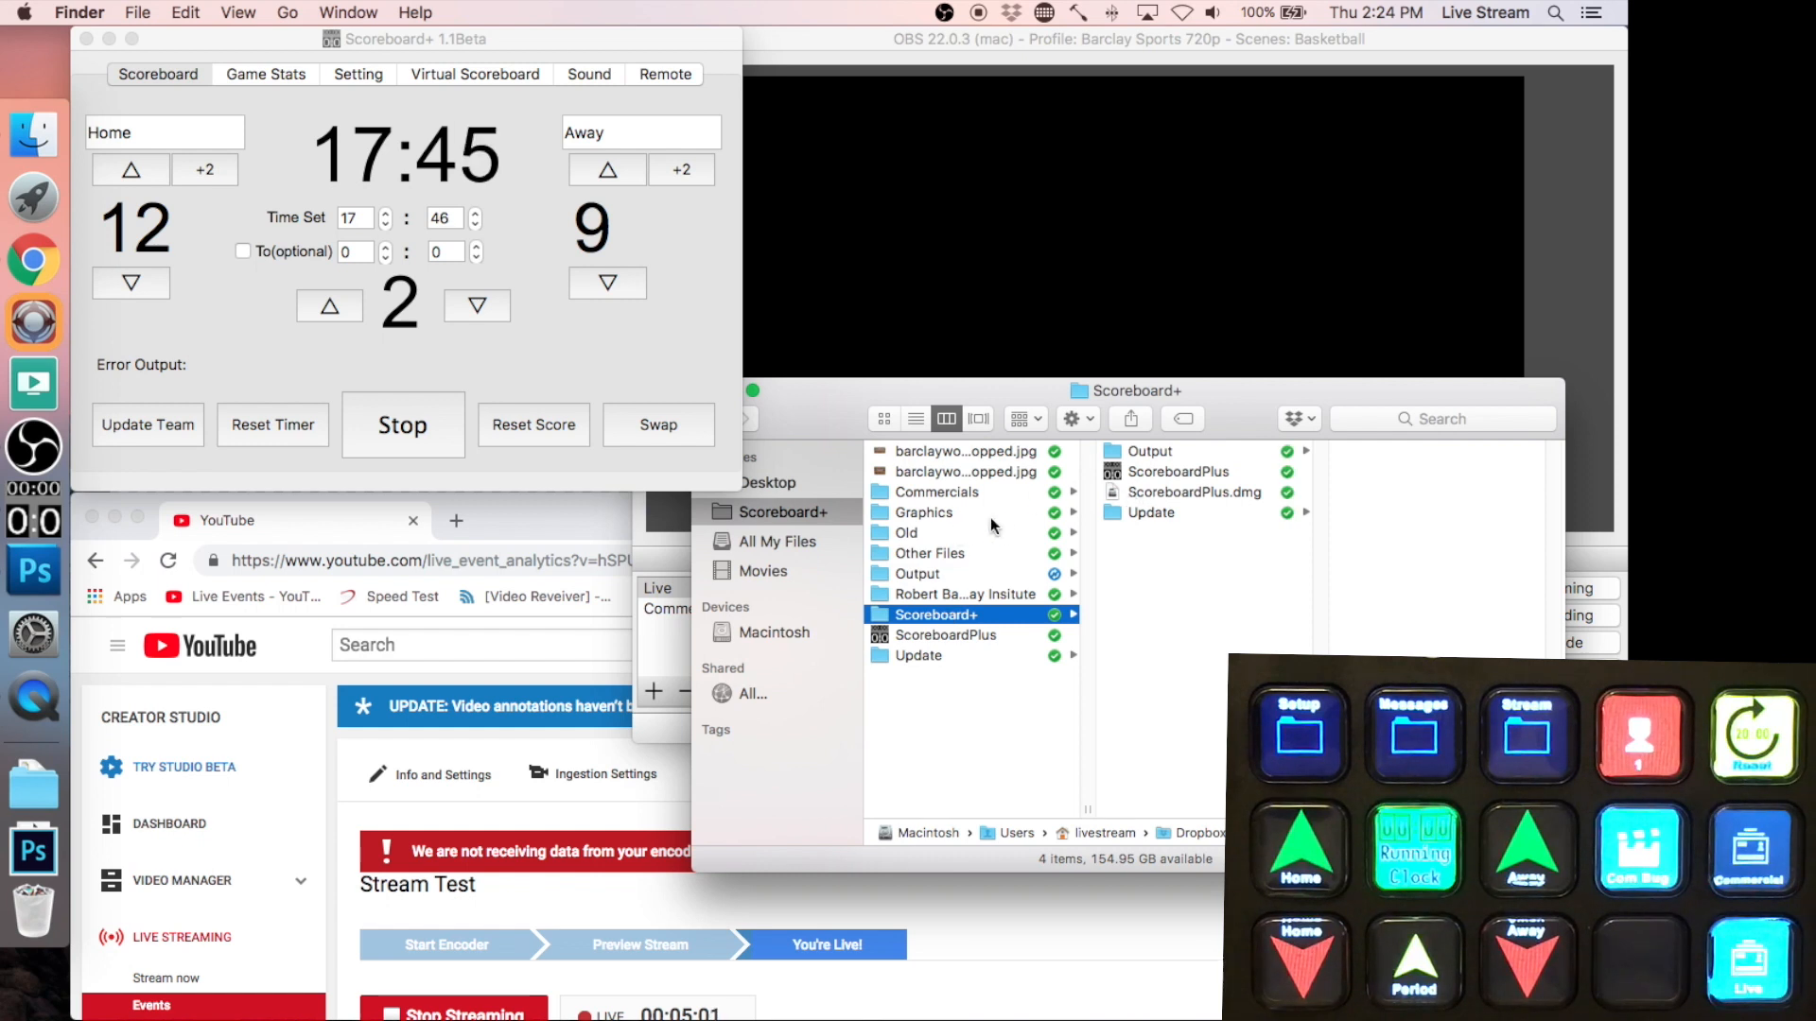
click(937, 573)
- Preview Away_Name.txt and the clock text files, including Clock.txt, in the Output folder
click(1160, 453)
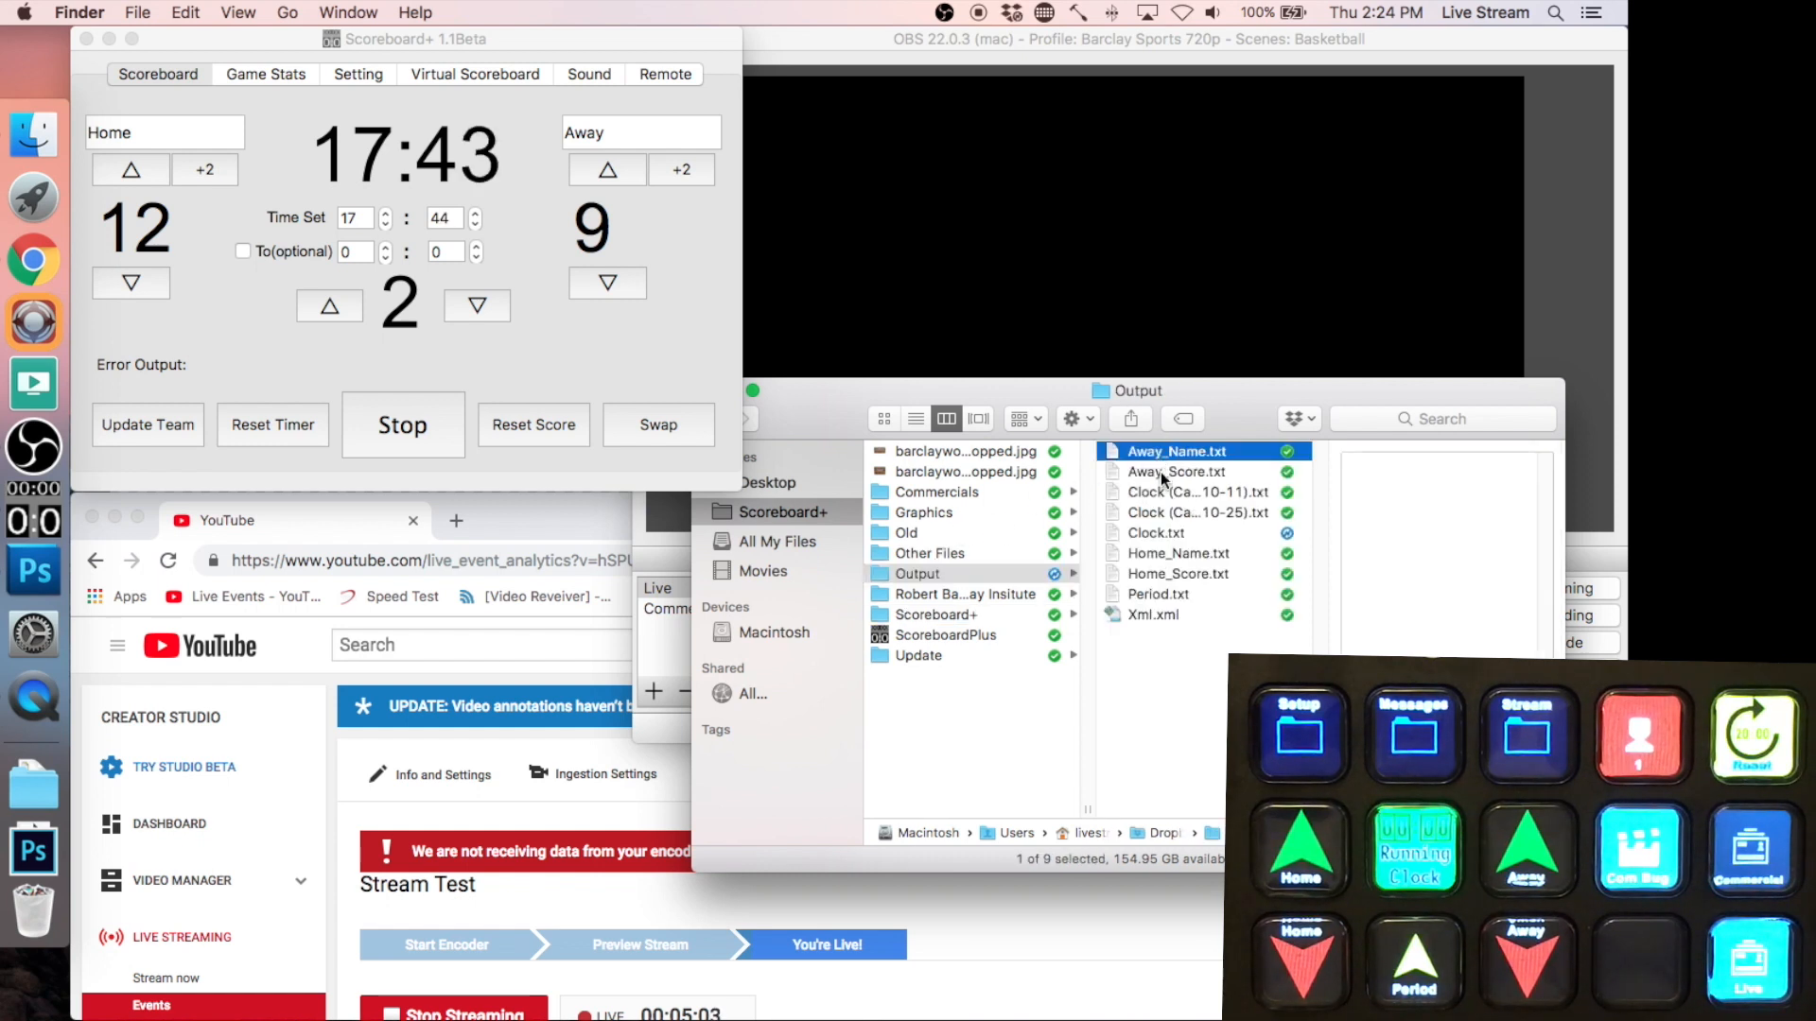
key(space)
key(space)
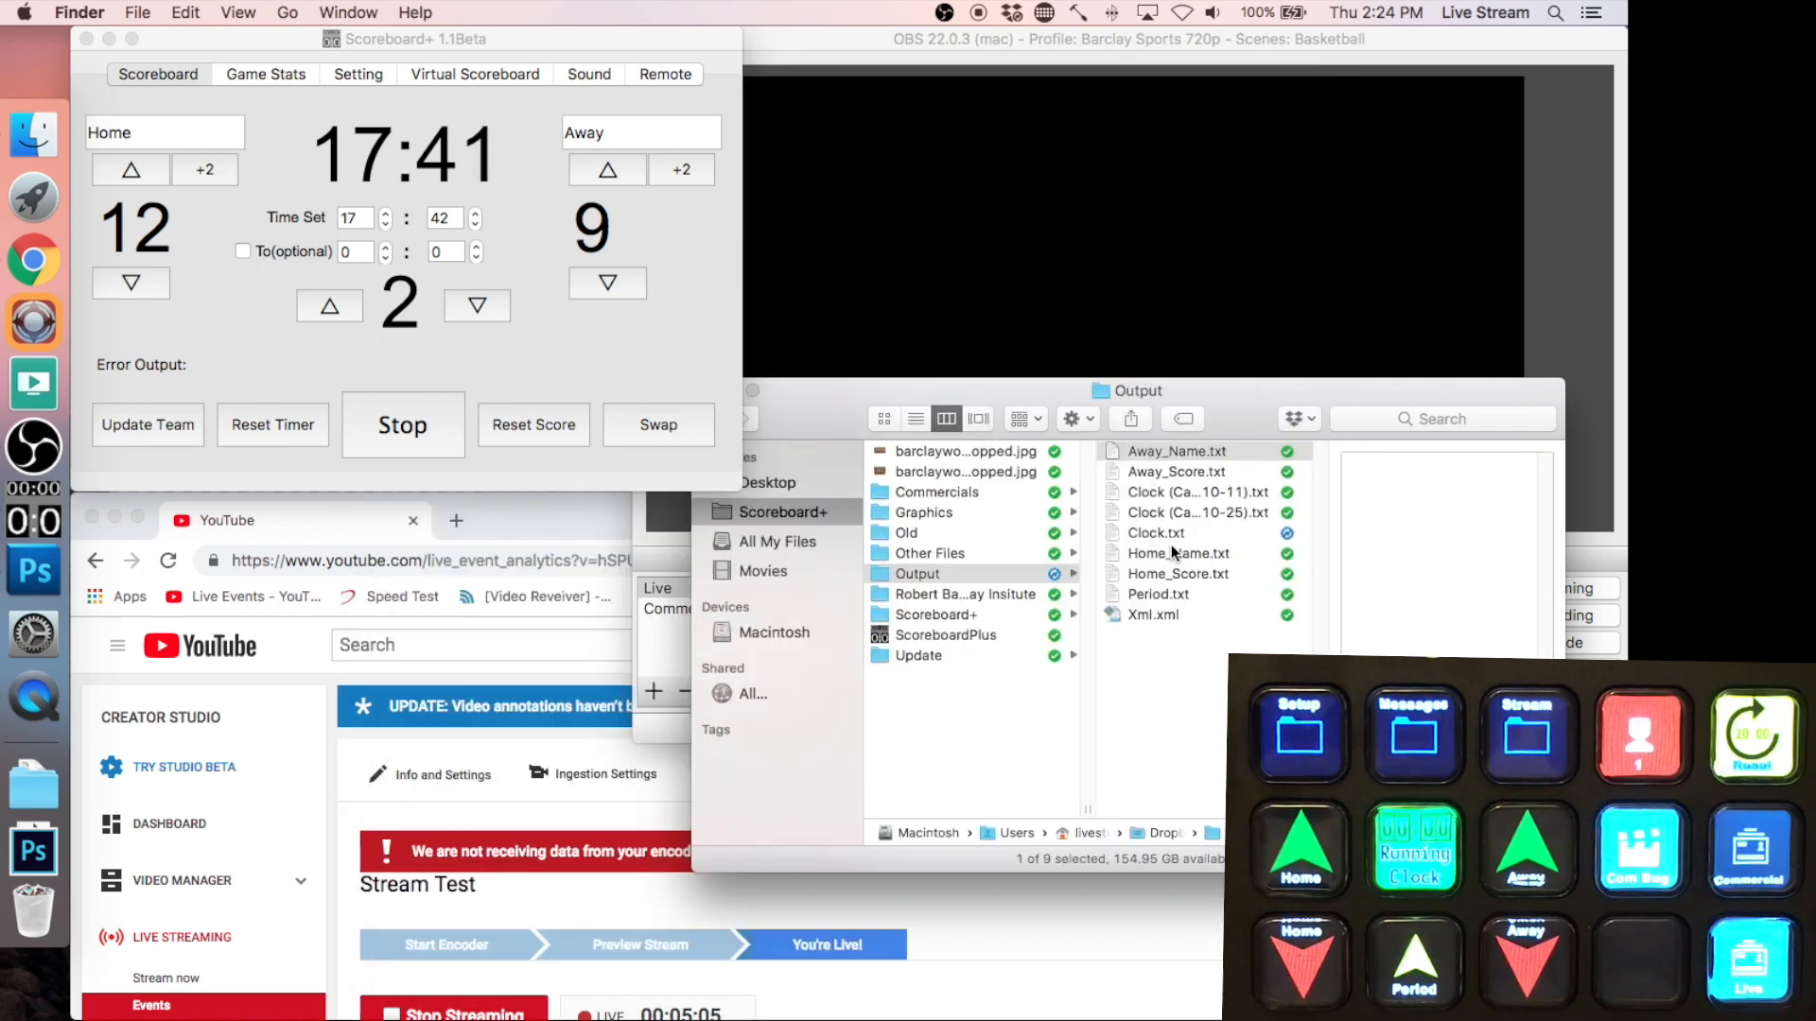
click(1189, 492)
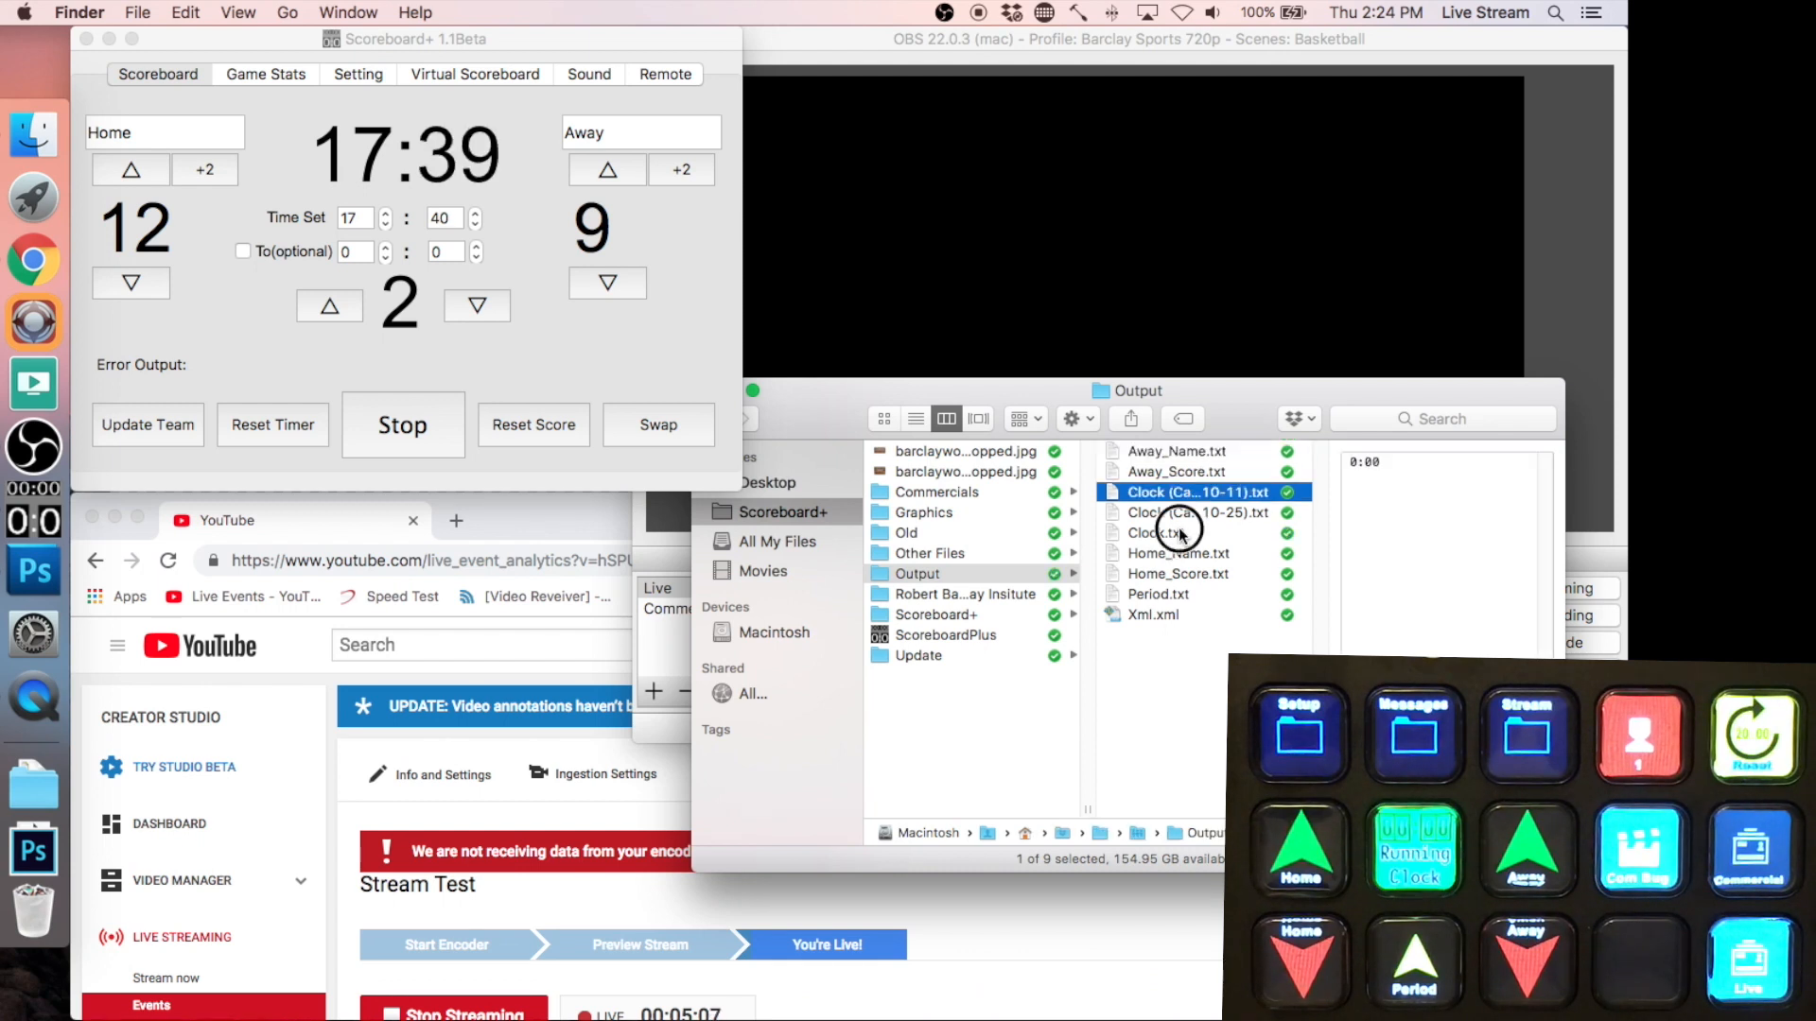
click(1178, 528)
key(space)
key(space)
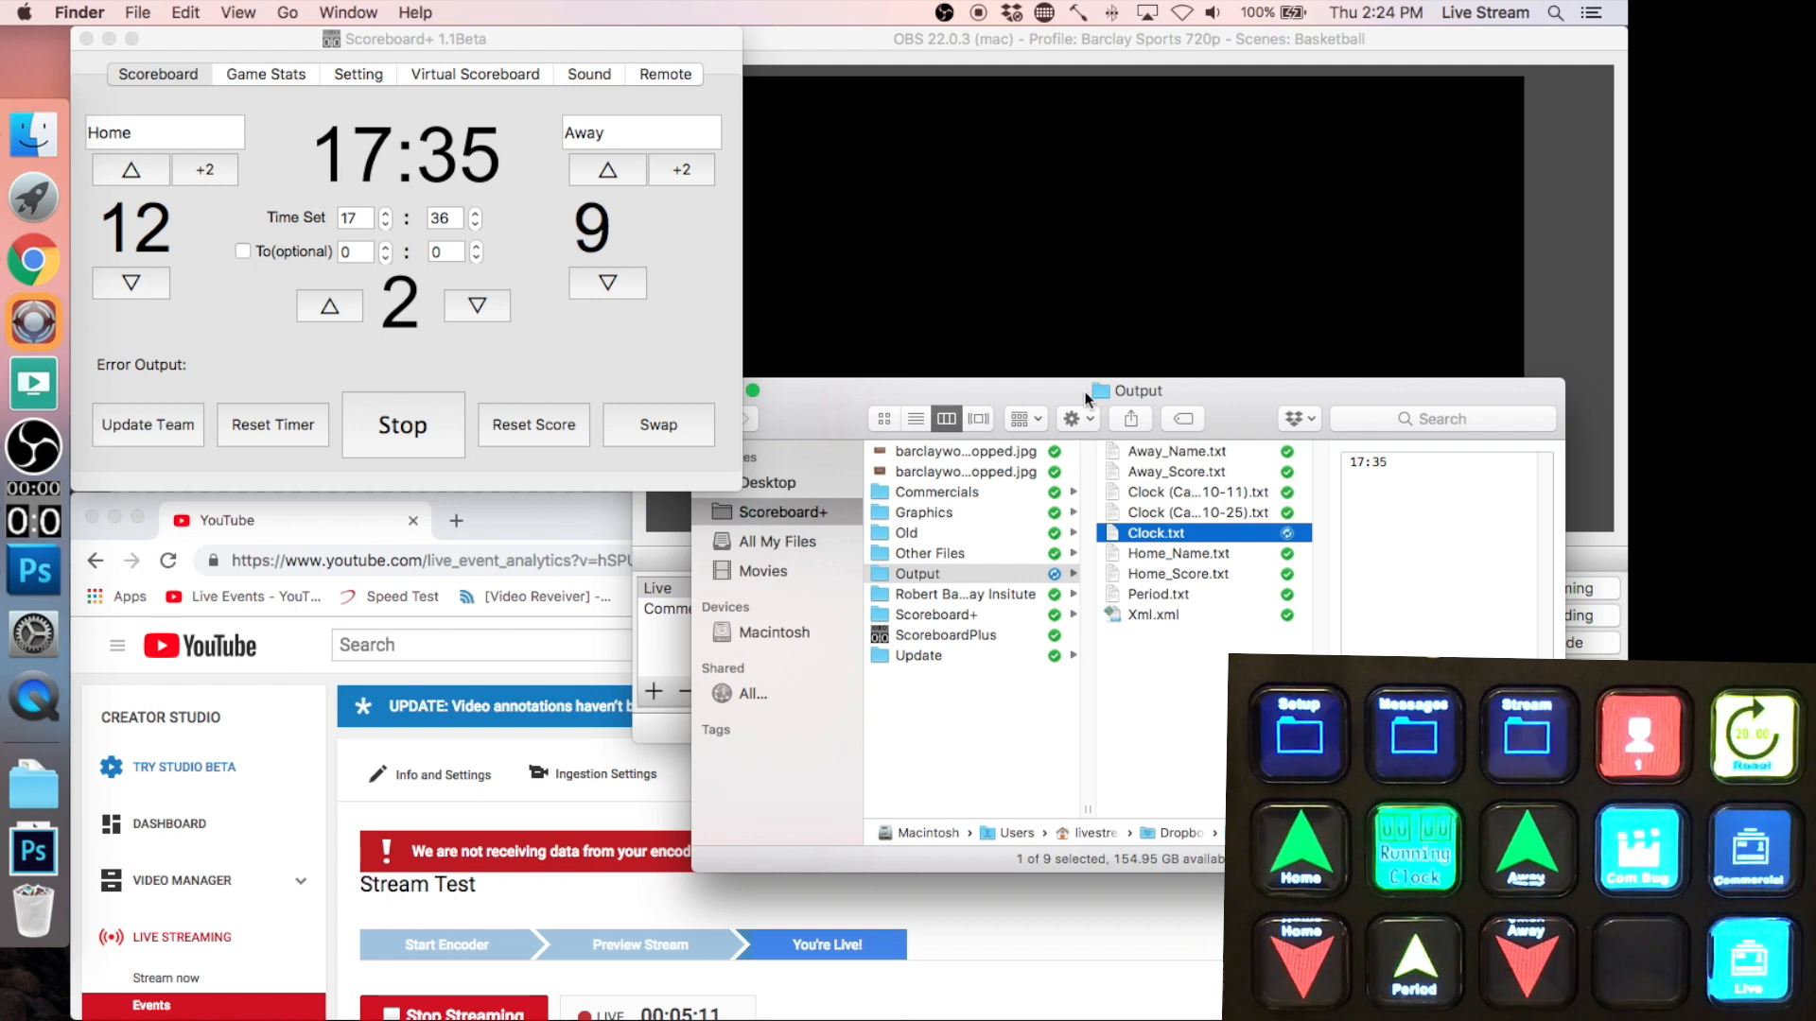
- Preview the Home_Name.txt, Home_Score.txt and Period.txt files
click(1156, 550)
click(1162, 567)
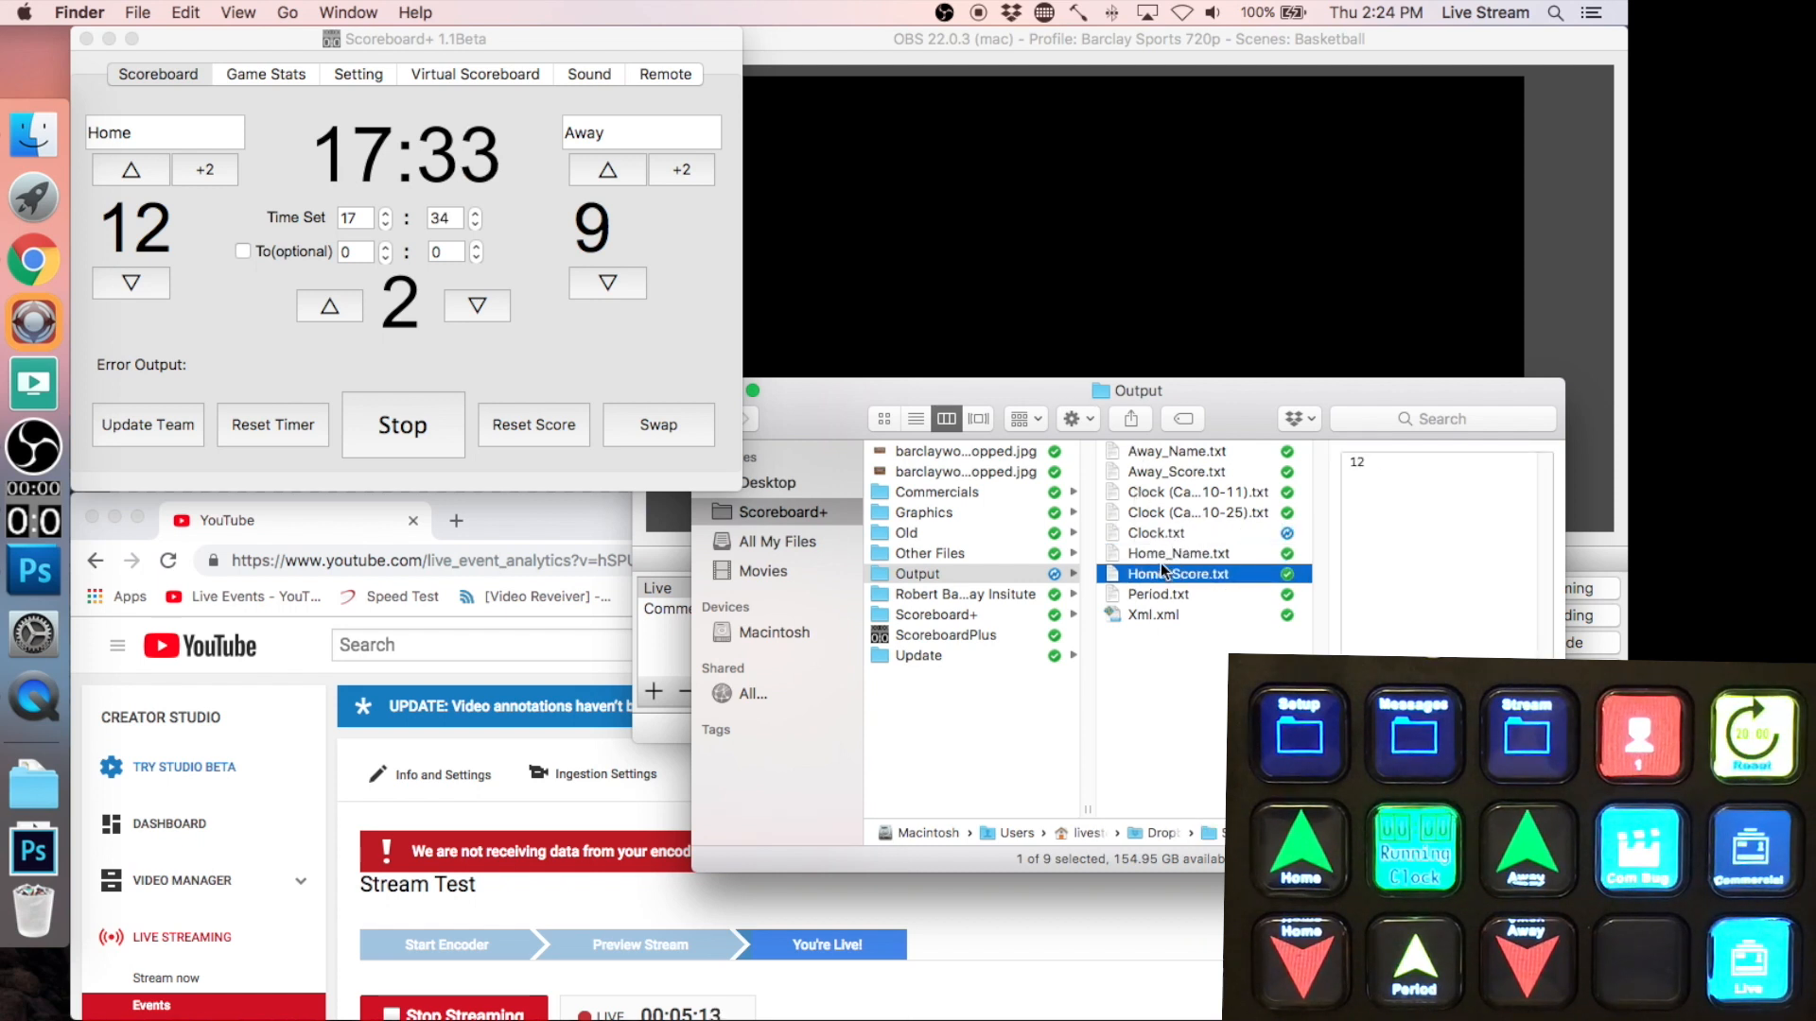
click(1156, 593)
- Switch to OBS, expand the Bug group in the Live scene's sources and select the period source
click(1082, 456)
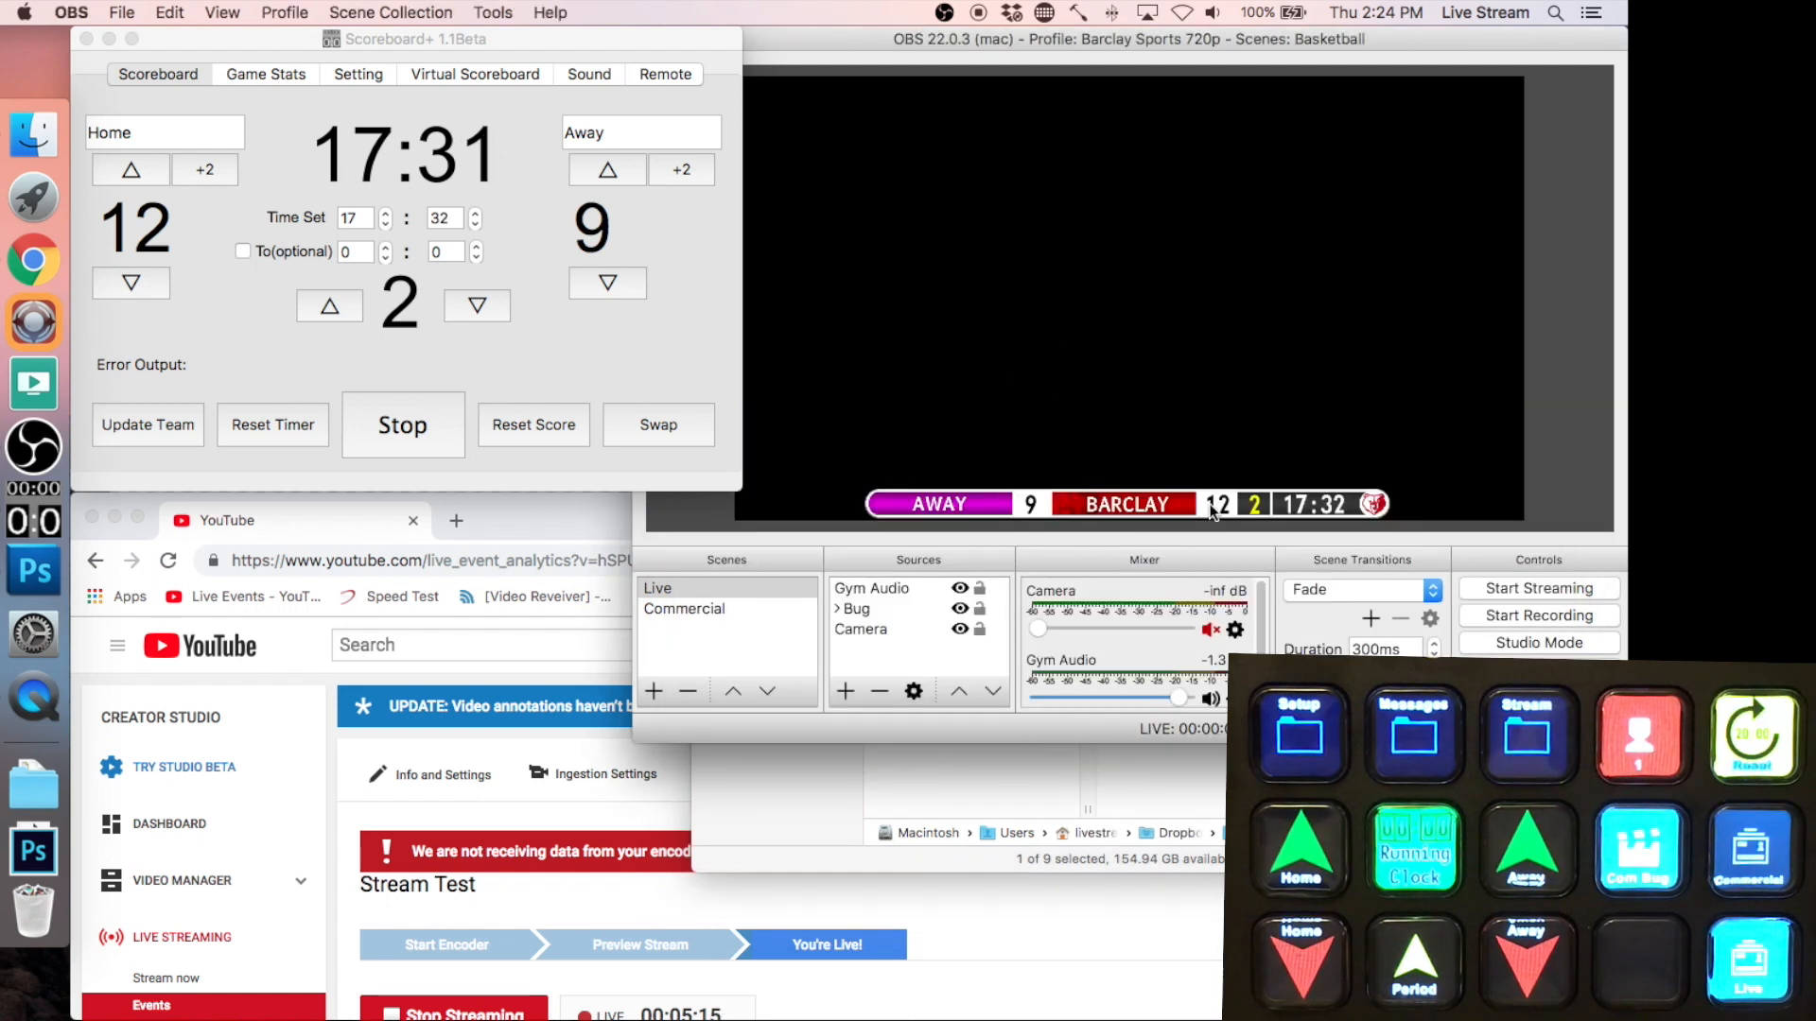
click(285, 12)
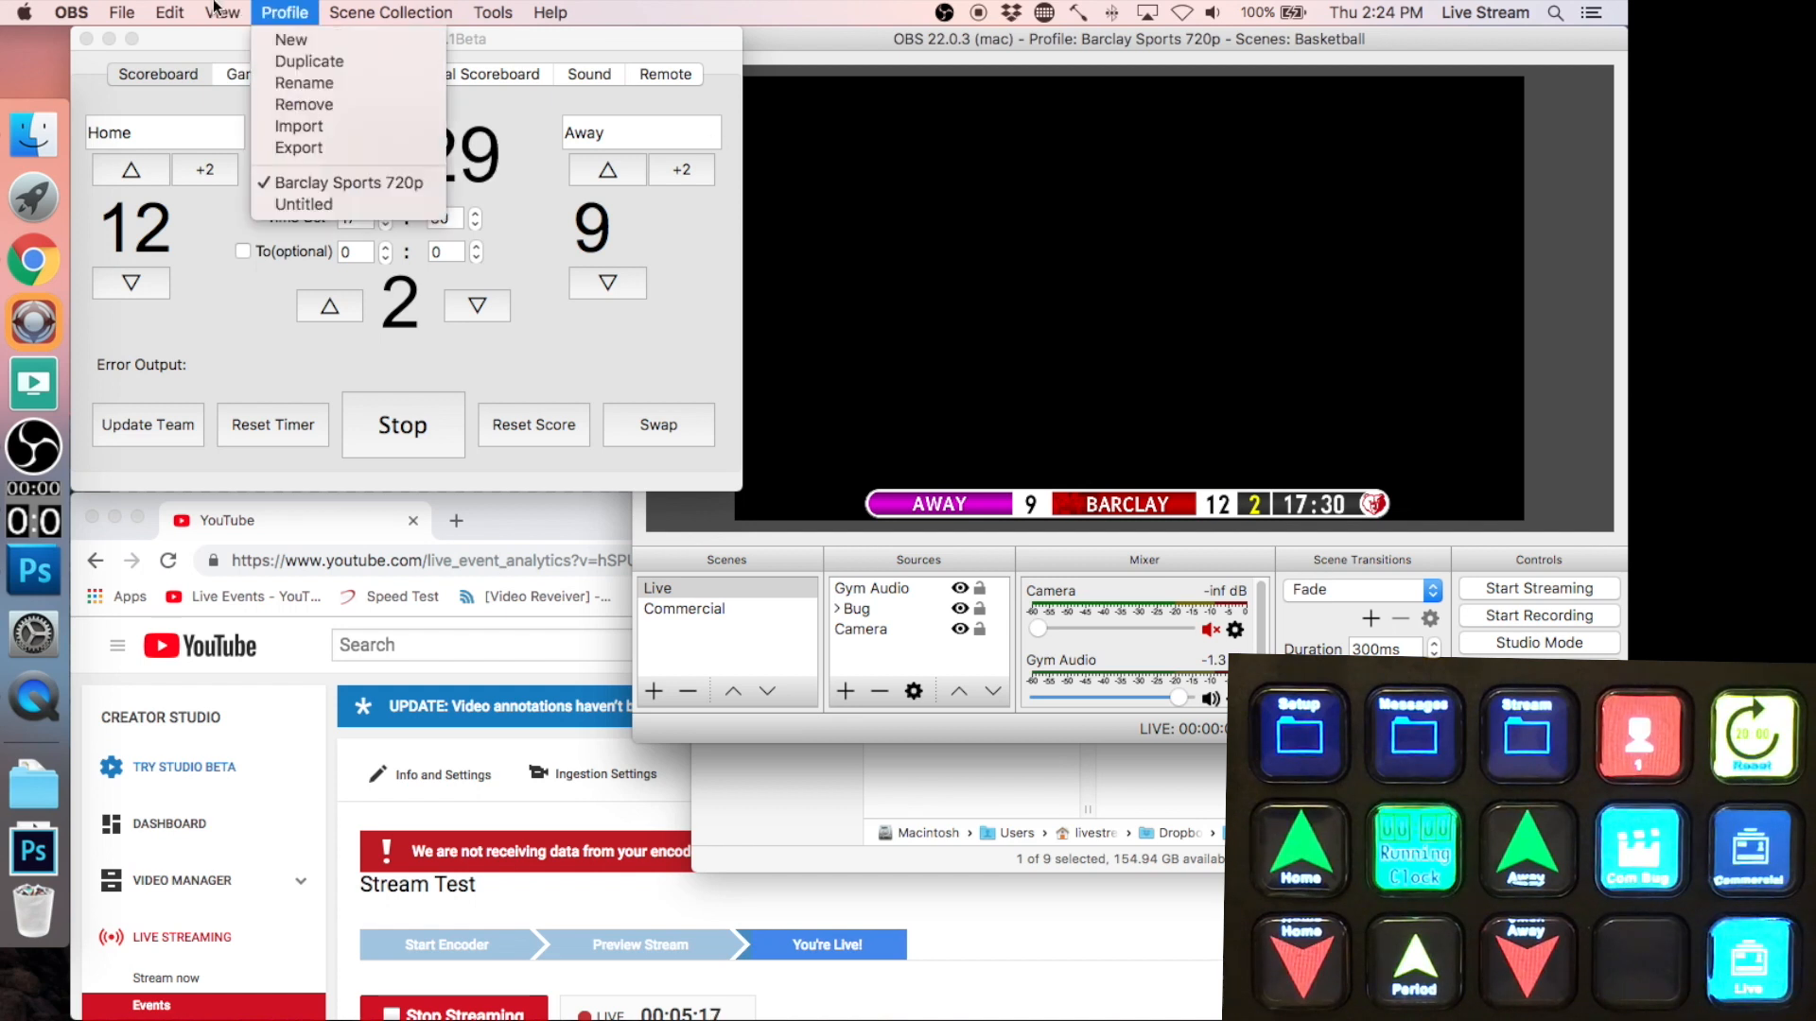
click(217, 240)
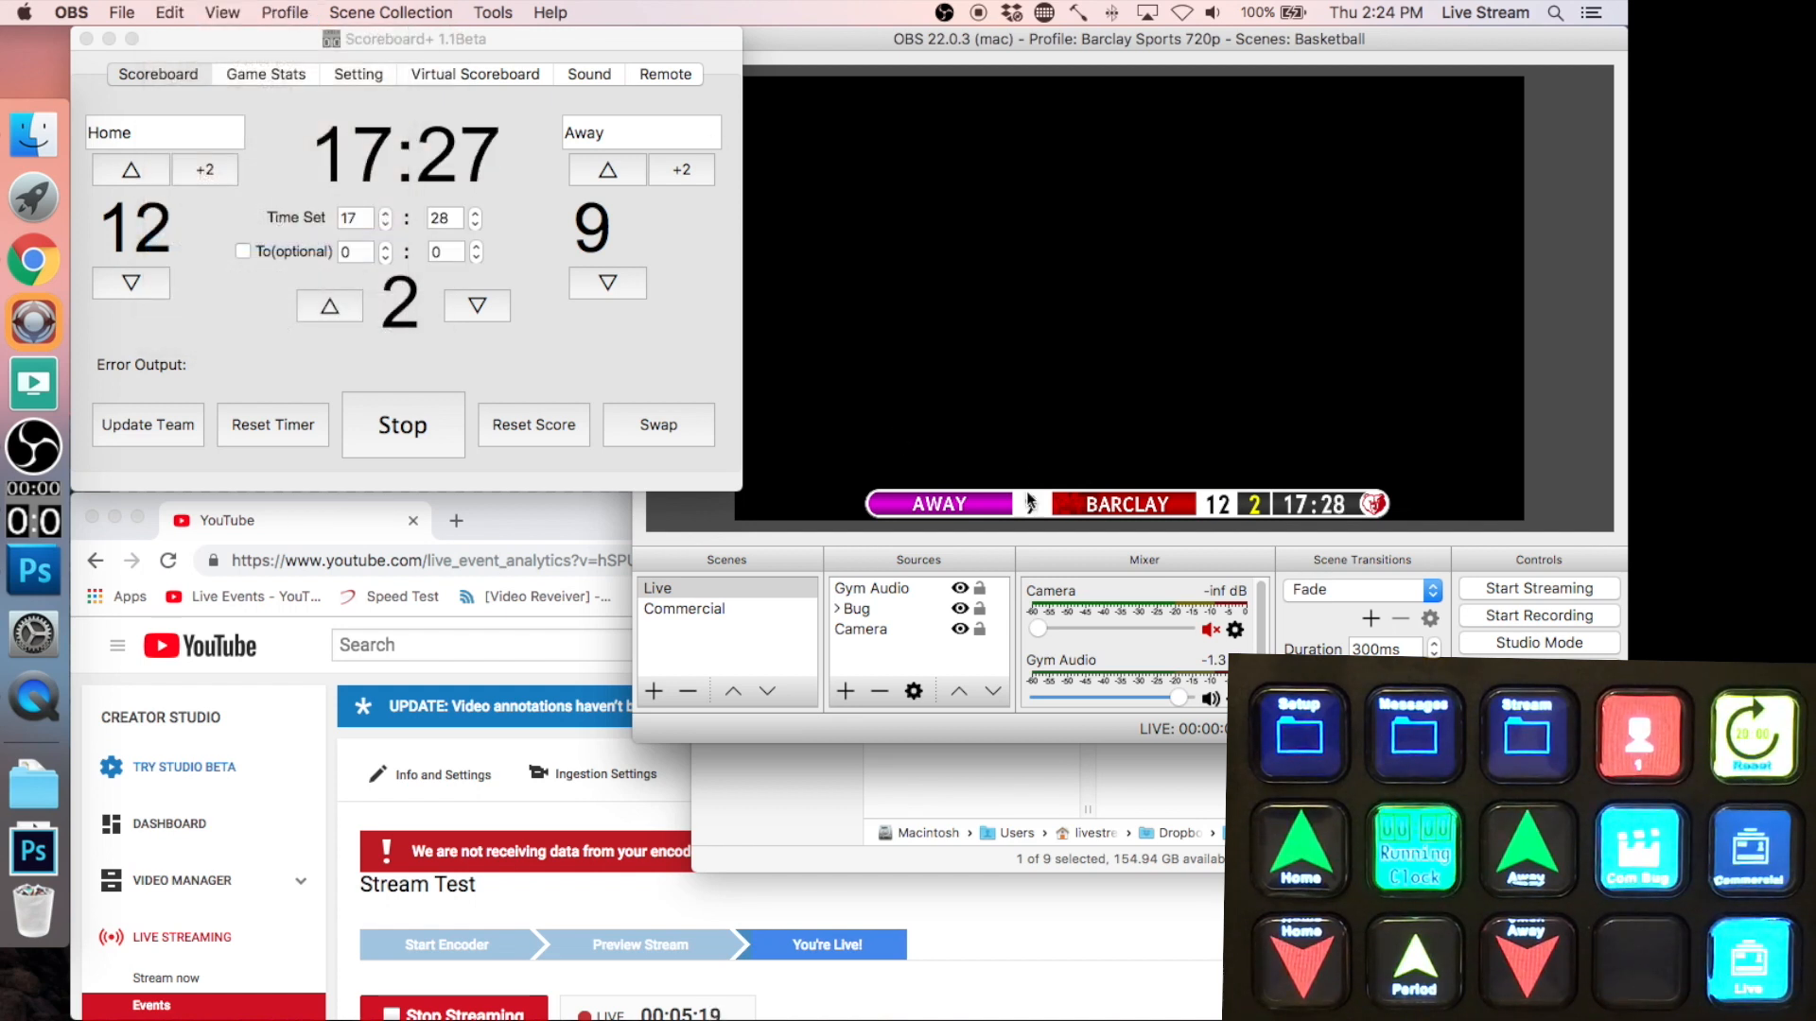
click(1027, 498)
click(1028, 497)
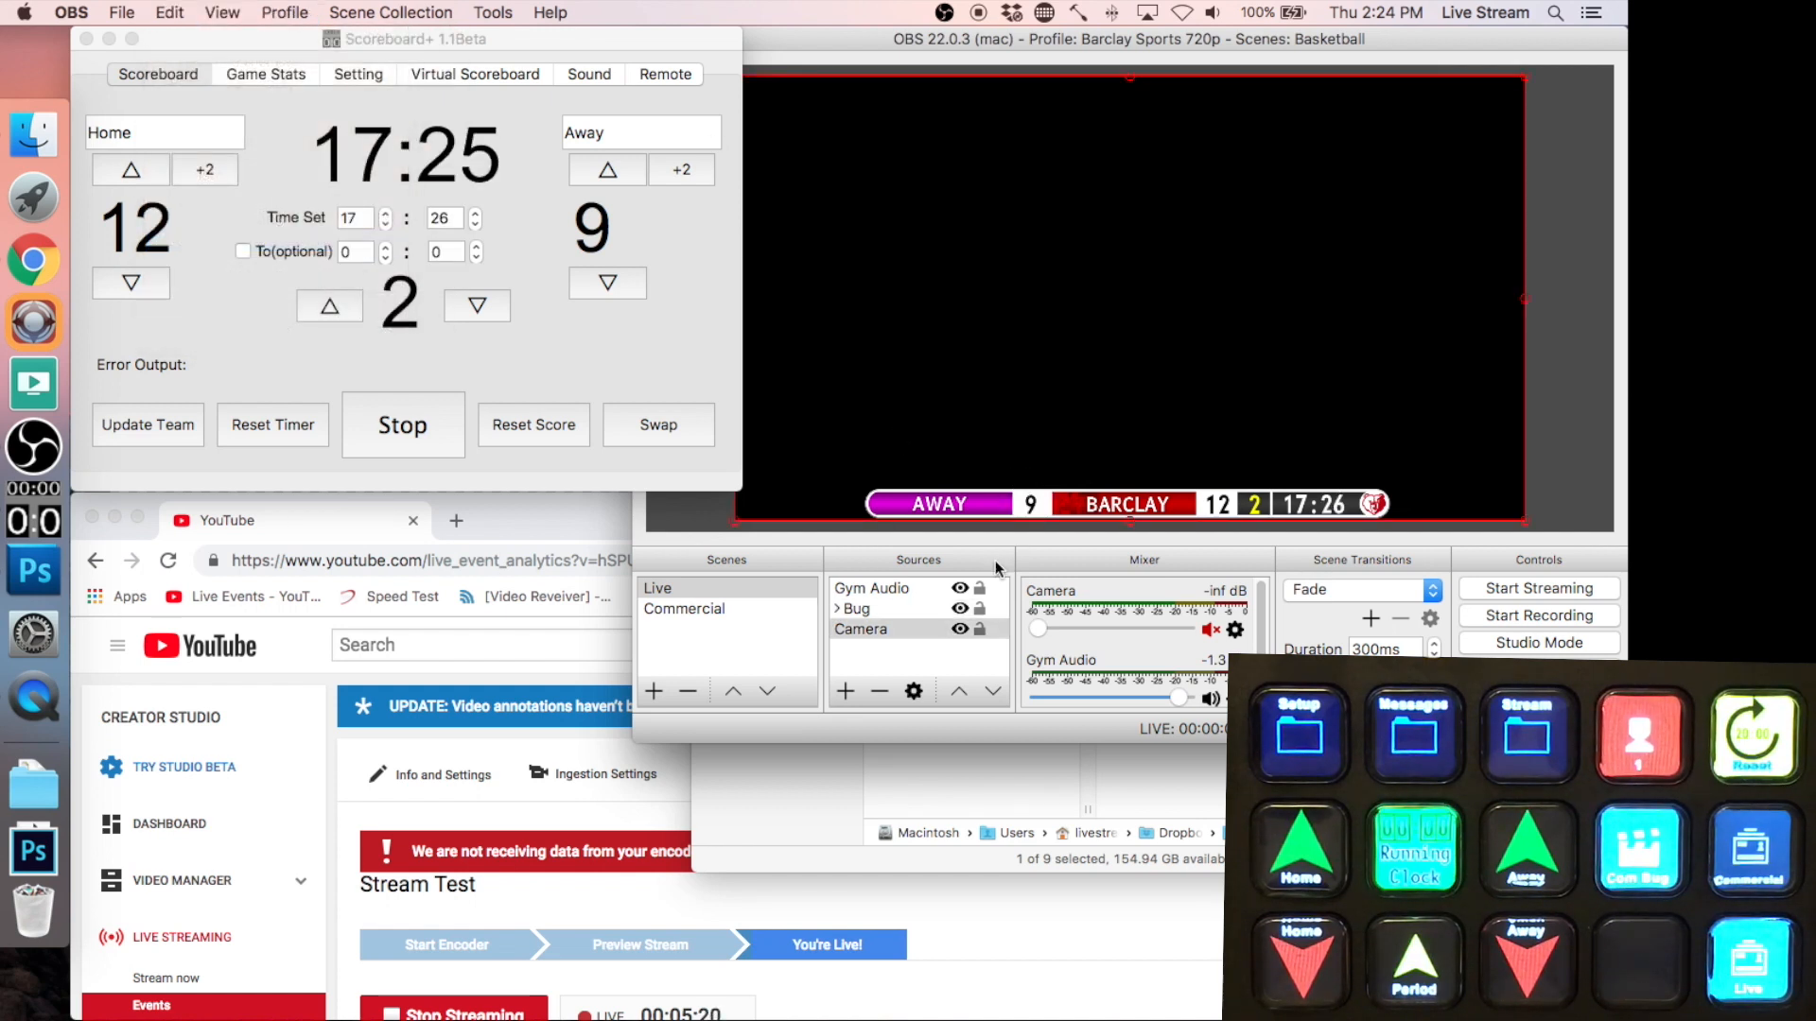
click(836, 609)
click(895, 628)
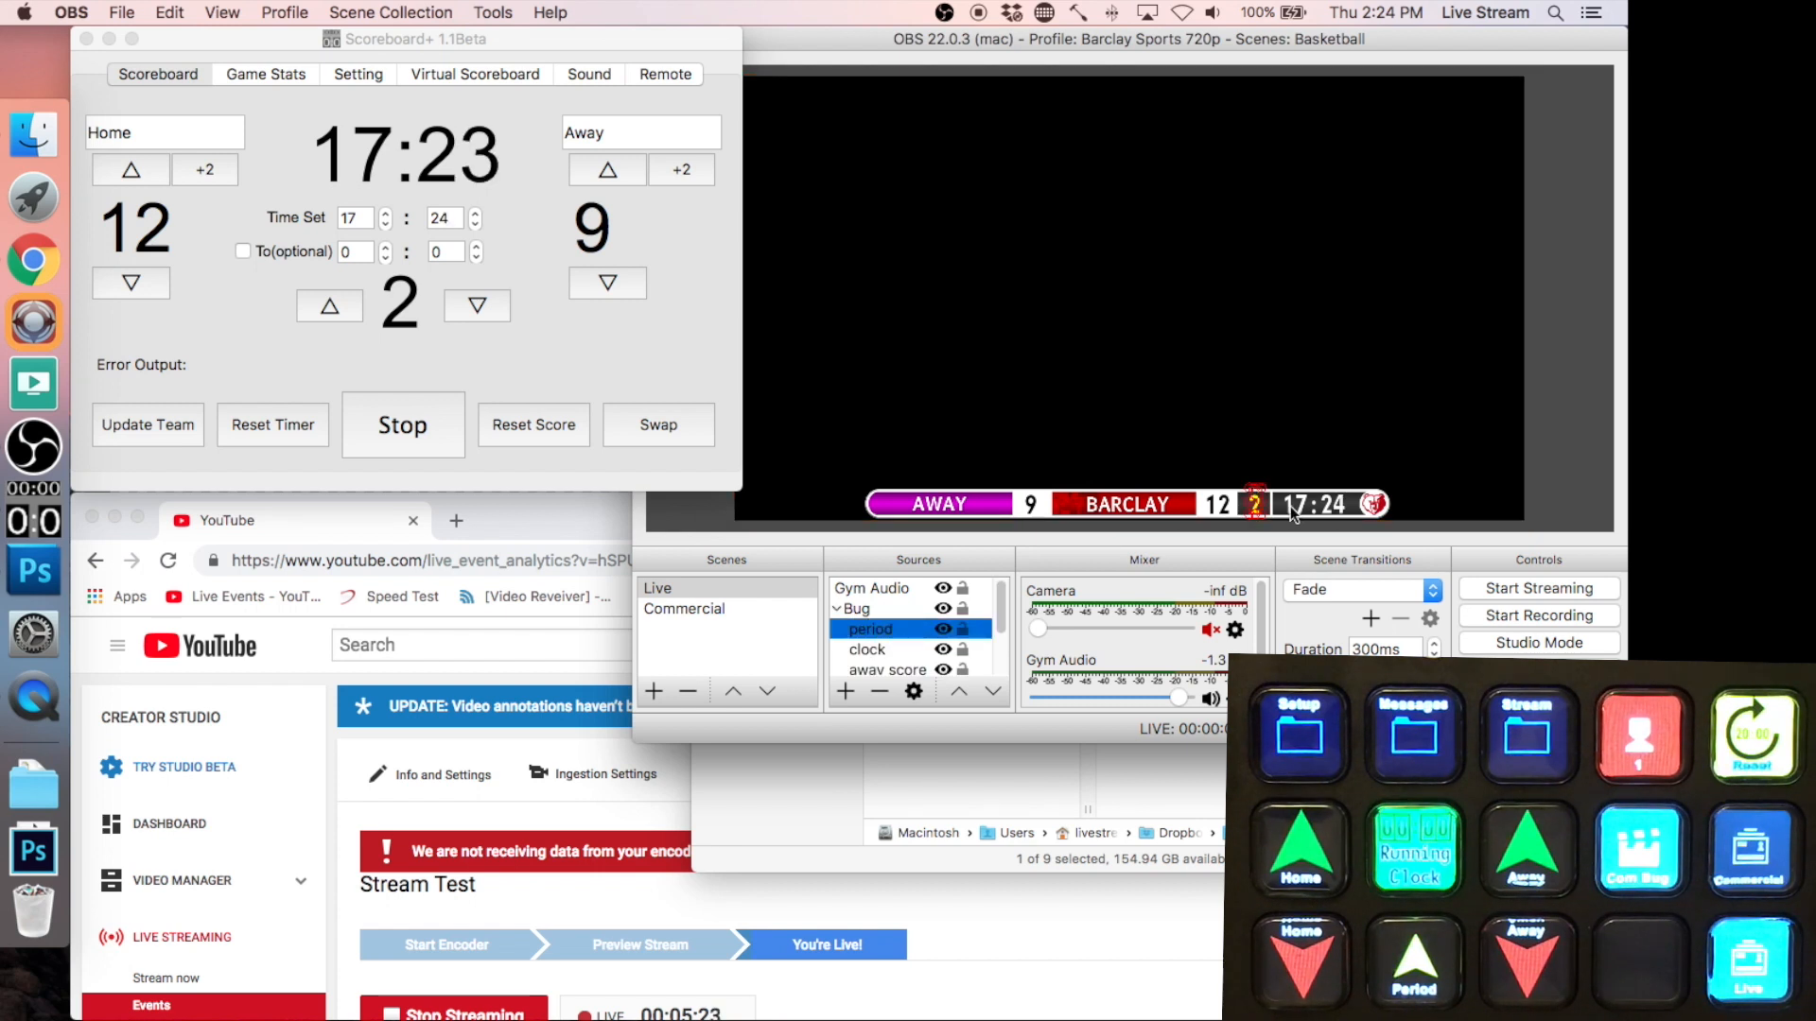
- Examine which text file the period source reads in its properties, close them and select the clock source
double_click(911, 627)
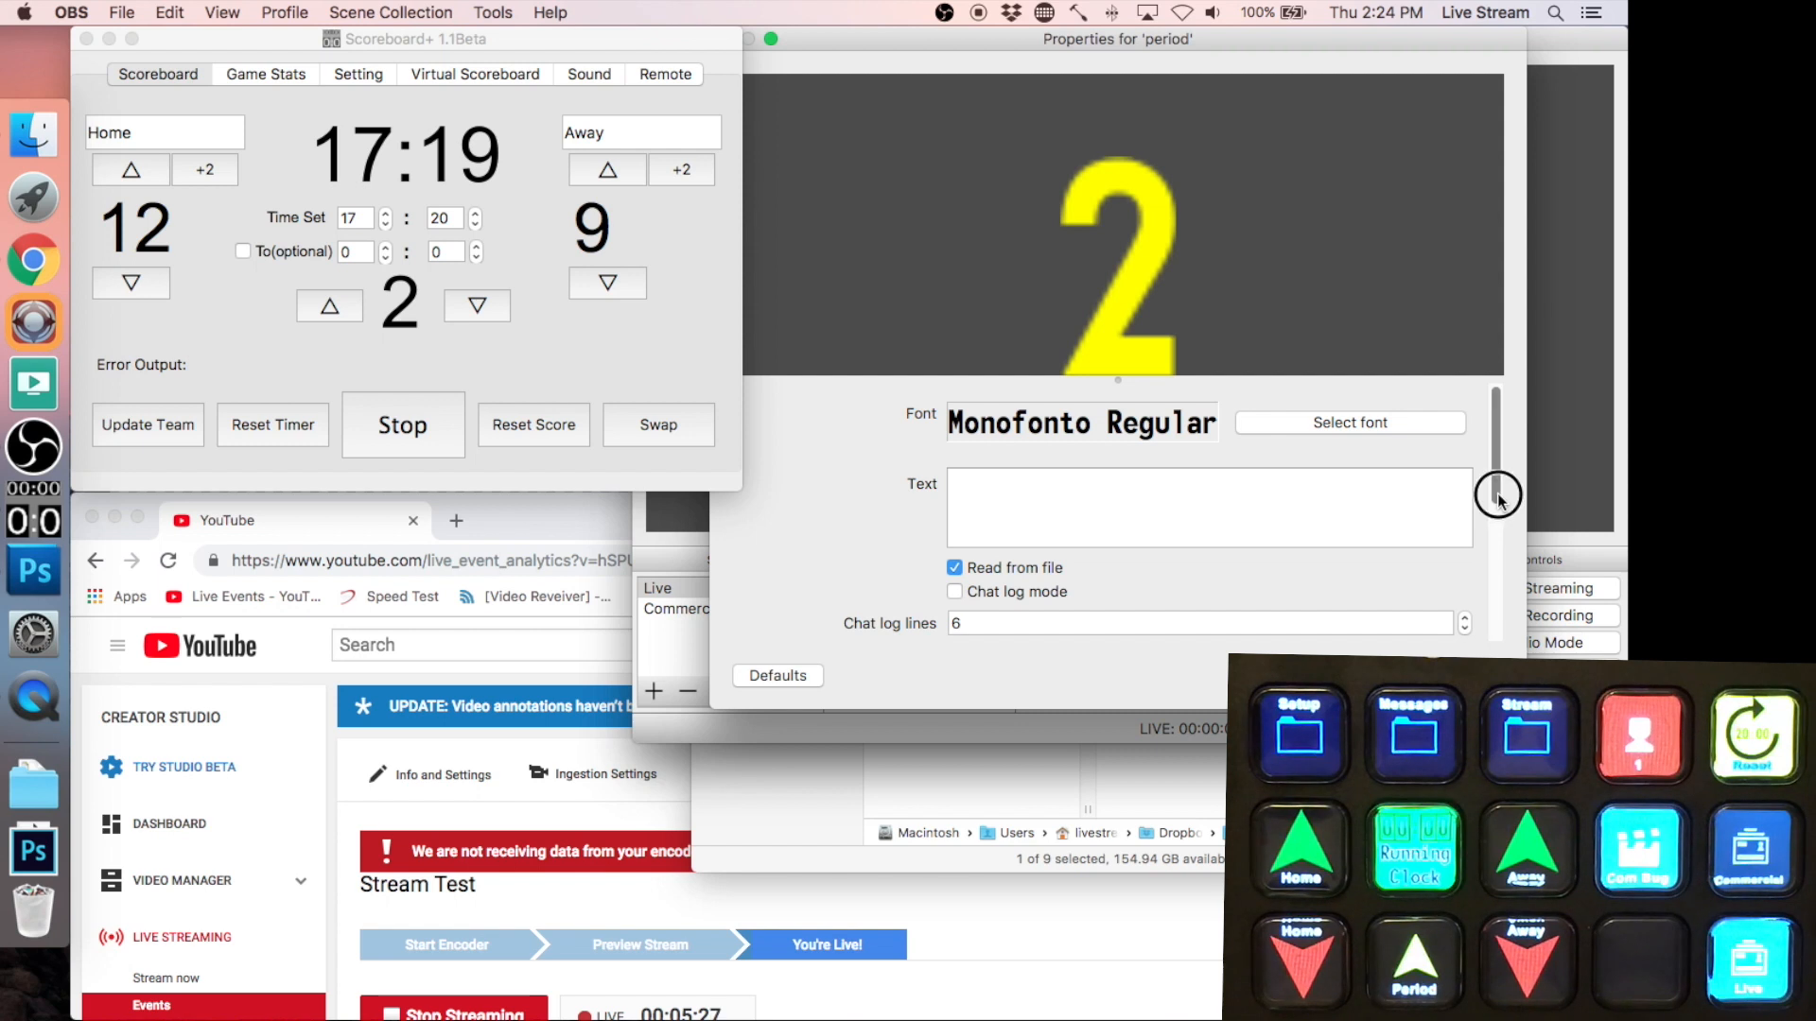
scroll(1498, 496, down, 5)
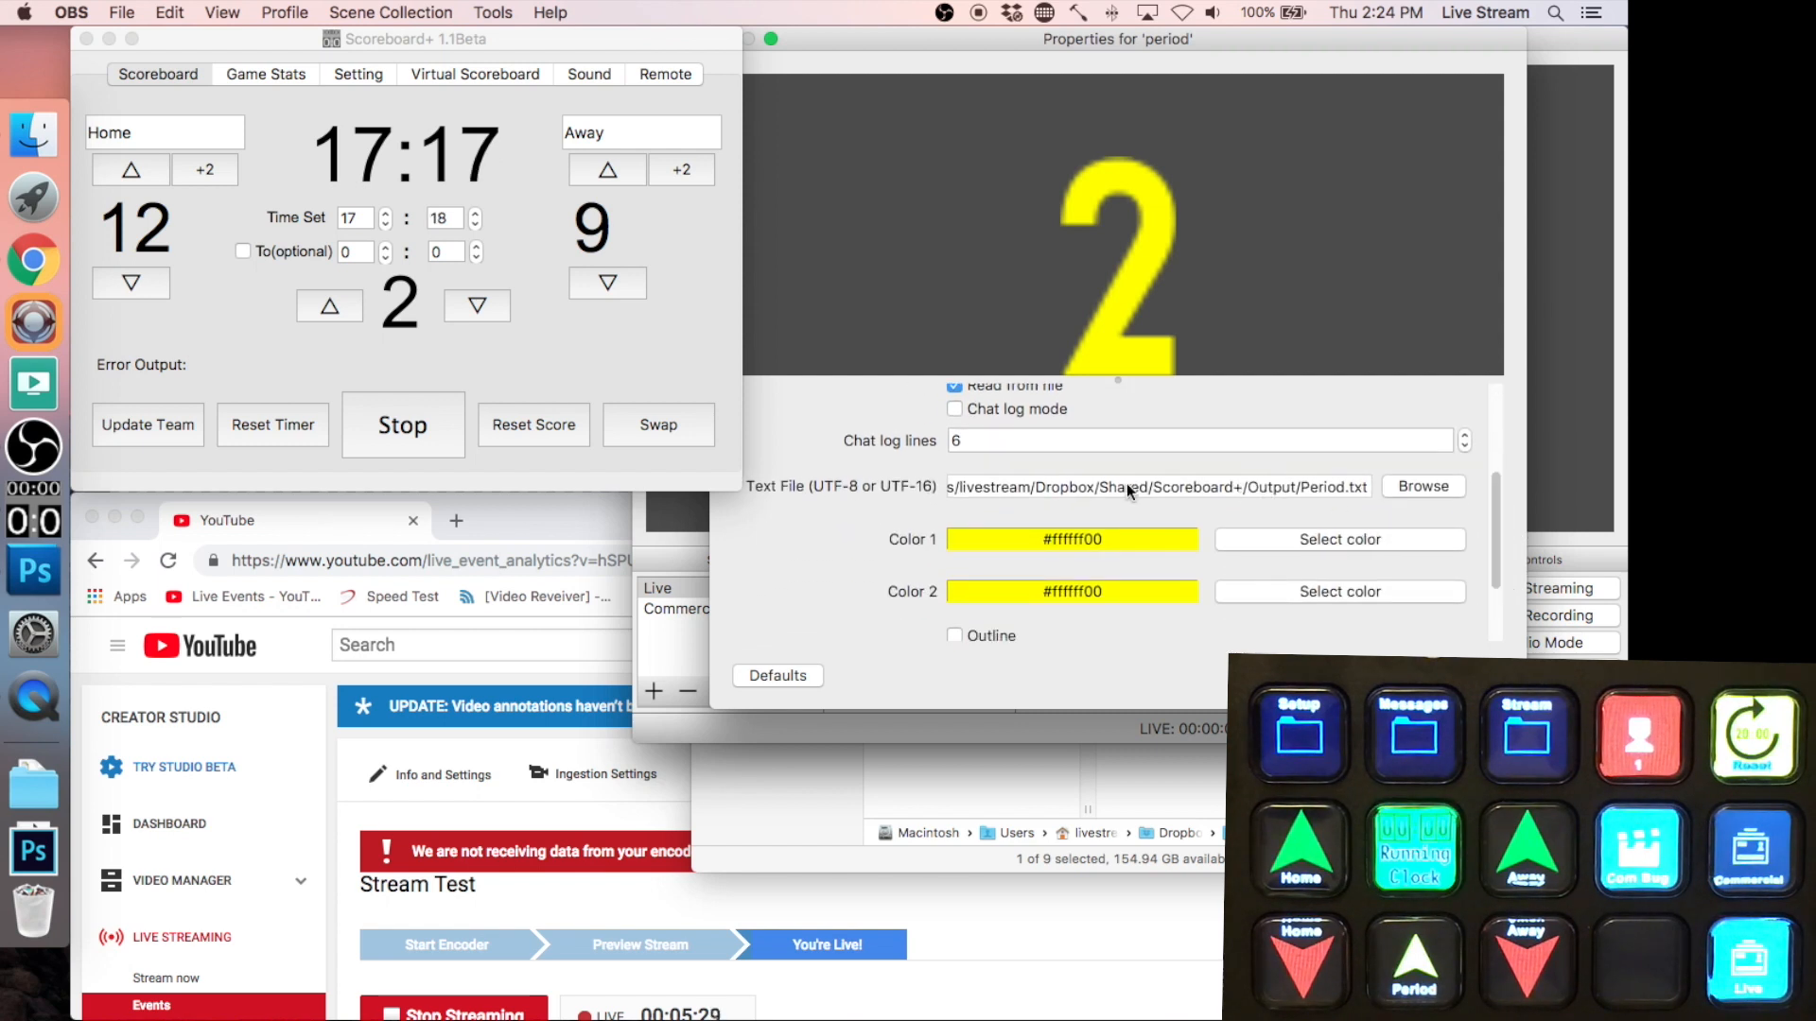
drag(1492, 572, 1495, 402)
key(Return)
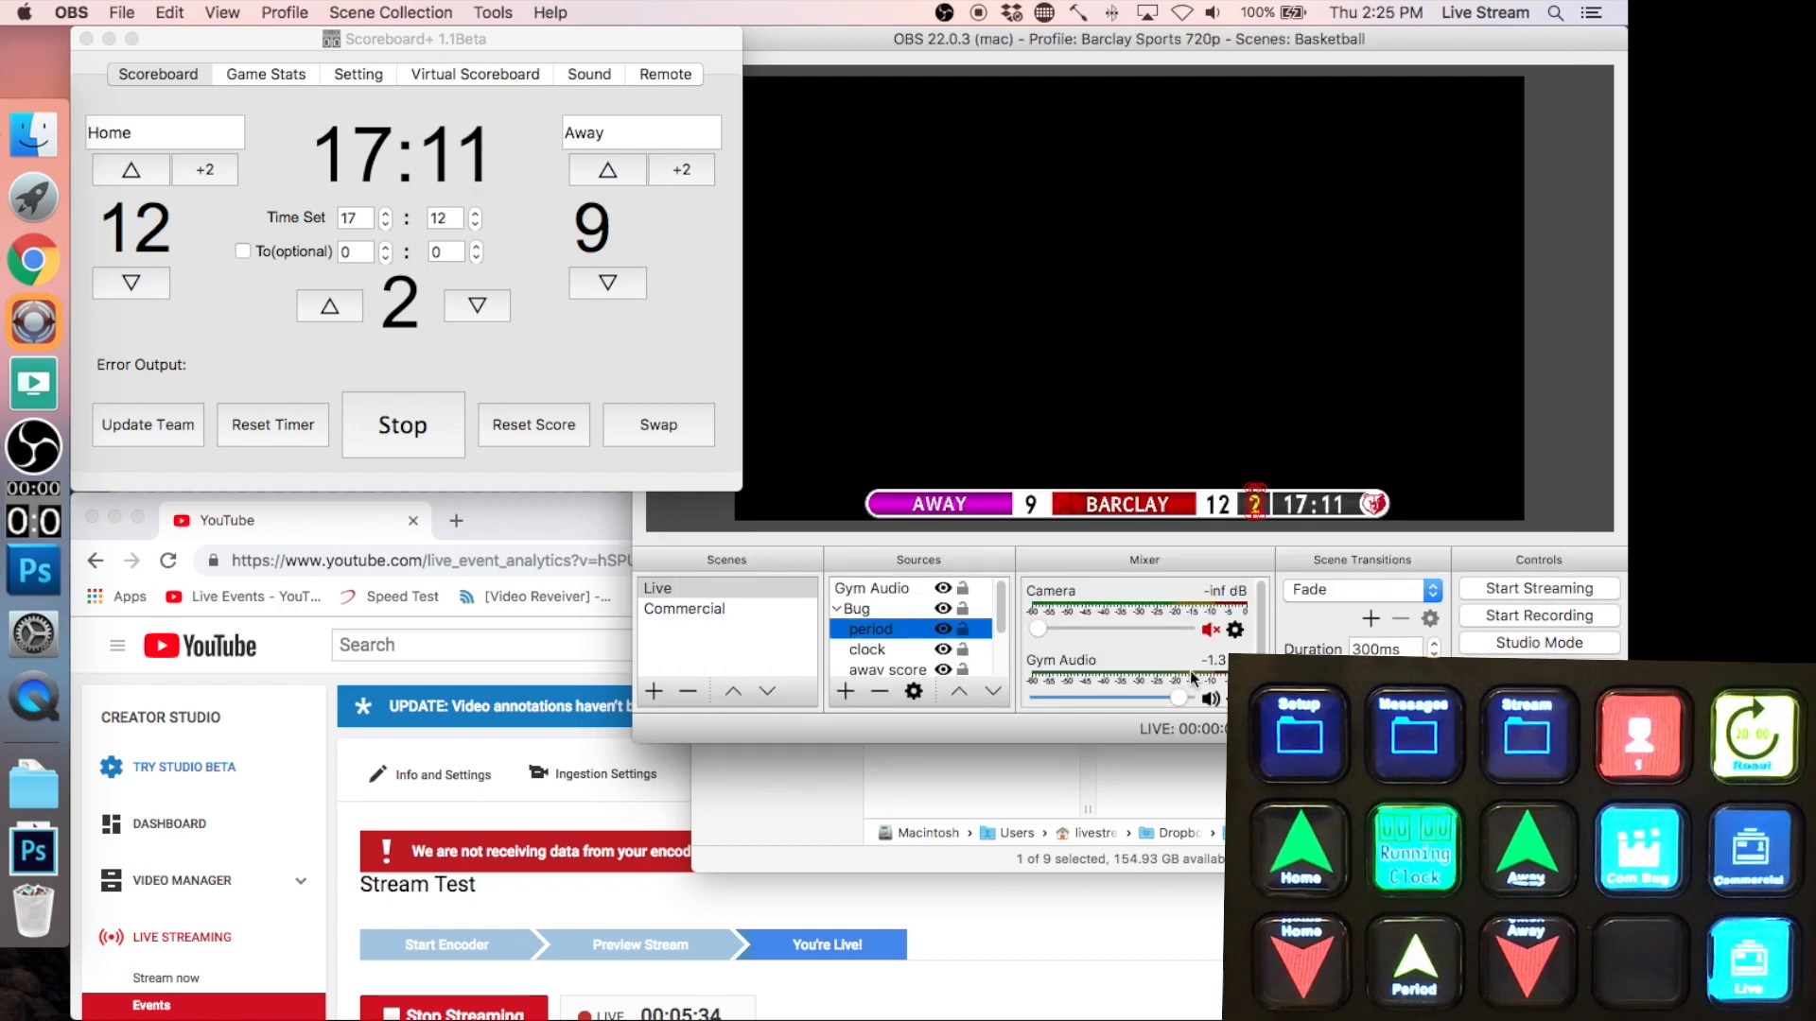
click(882, 647)
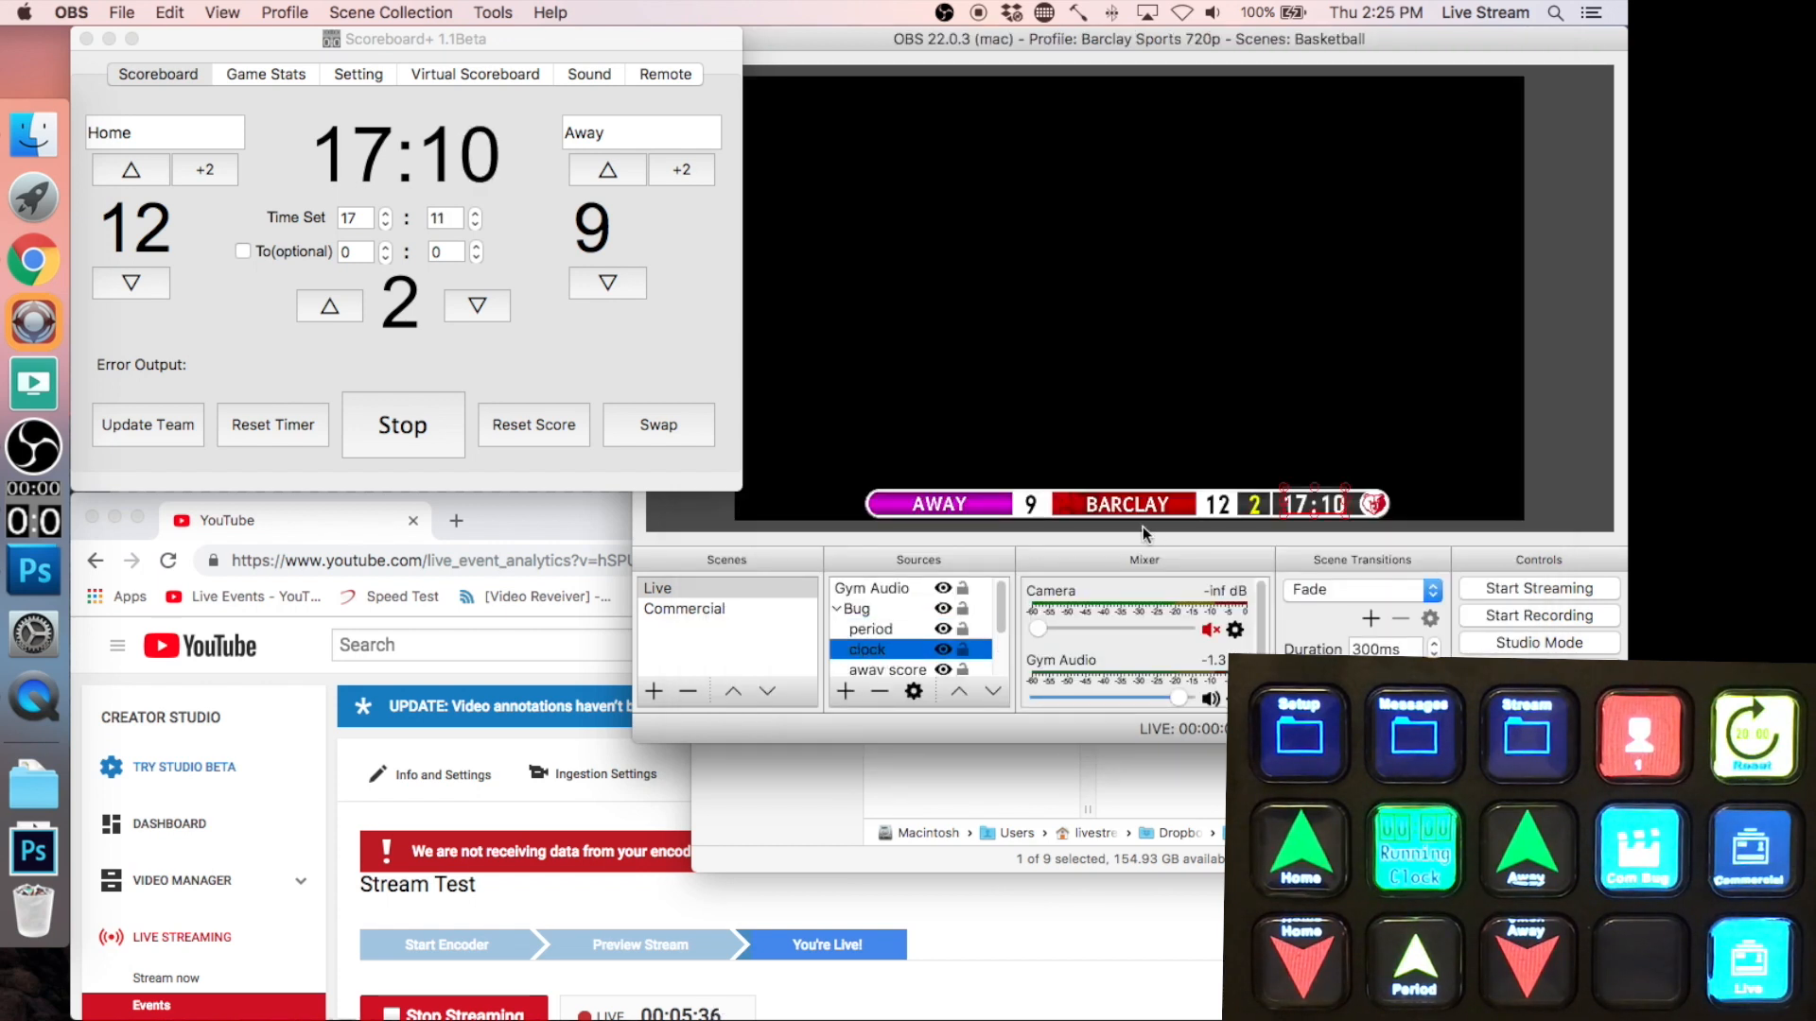
- Select the away score source, then the Scorebug source in the Bug group
click(906, 671)
scroll(946, 625, down, 2)
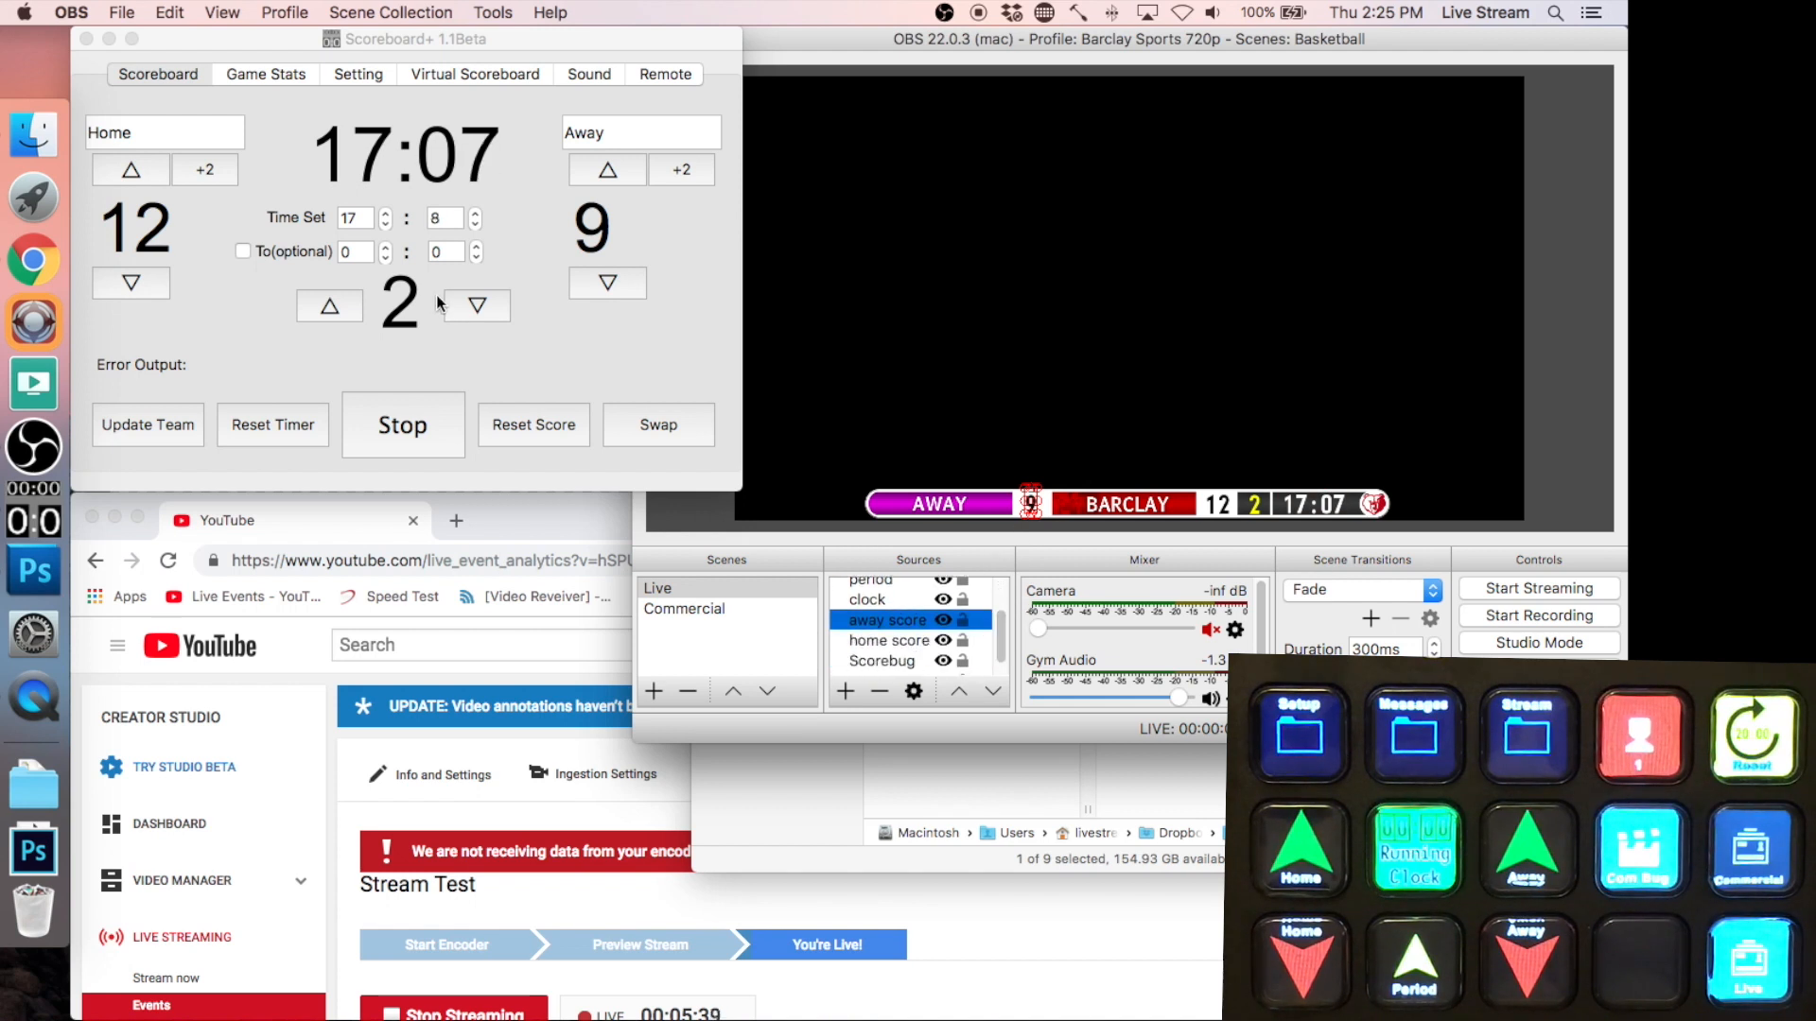
scroll(992, 637, down, 1)
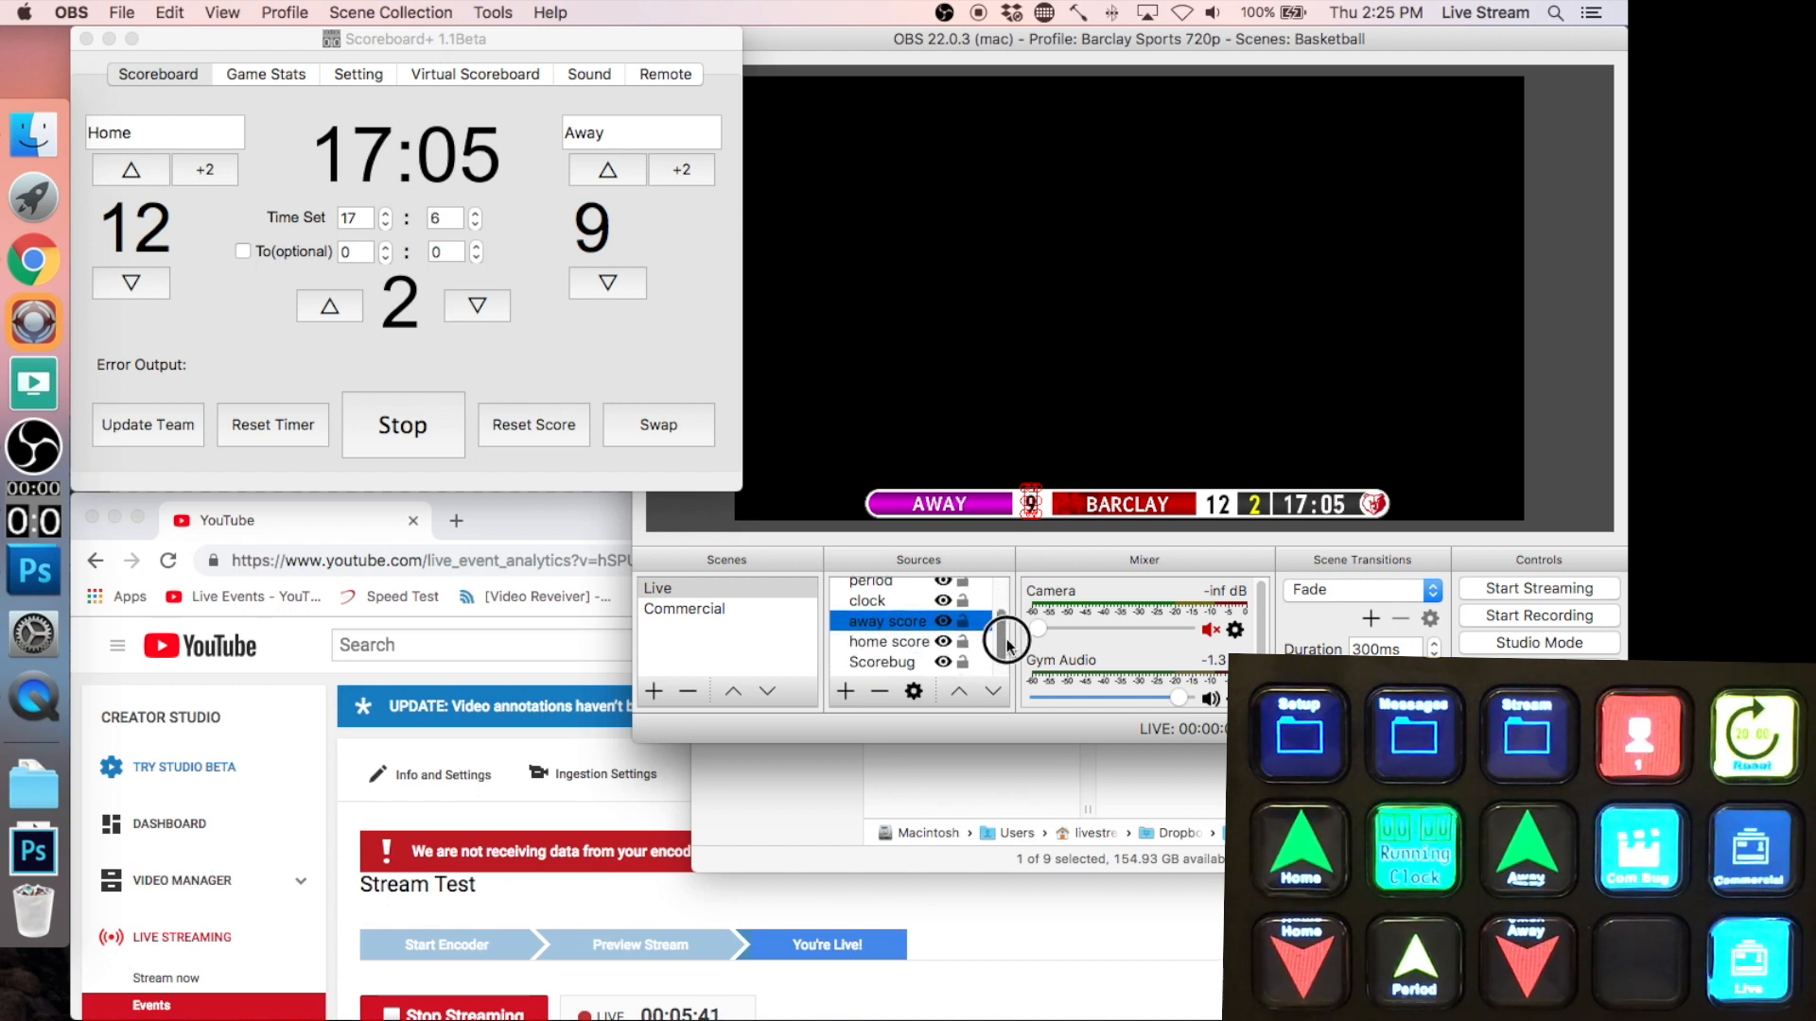
click(903, 648)
- Toggle the Scorebug source's visibility off and back on, and collapse the Bug group in the Live scene's sources
click(945, 645)
click(944, 645)
click(944, 643)
click(944, 640)
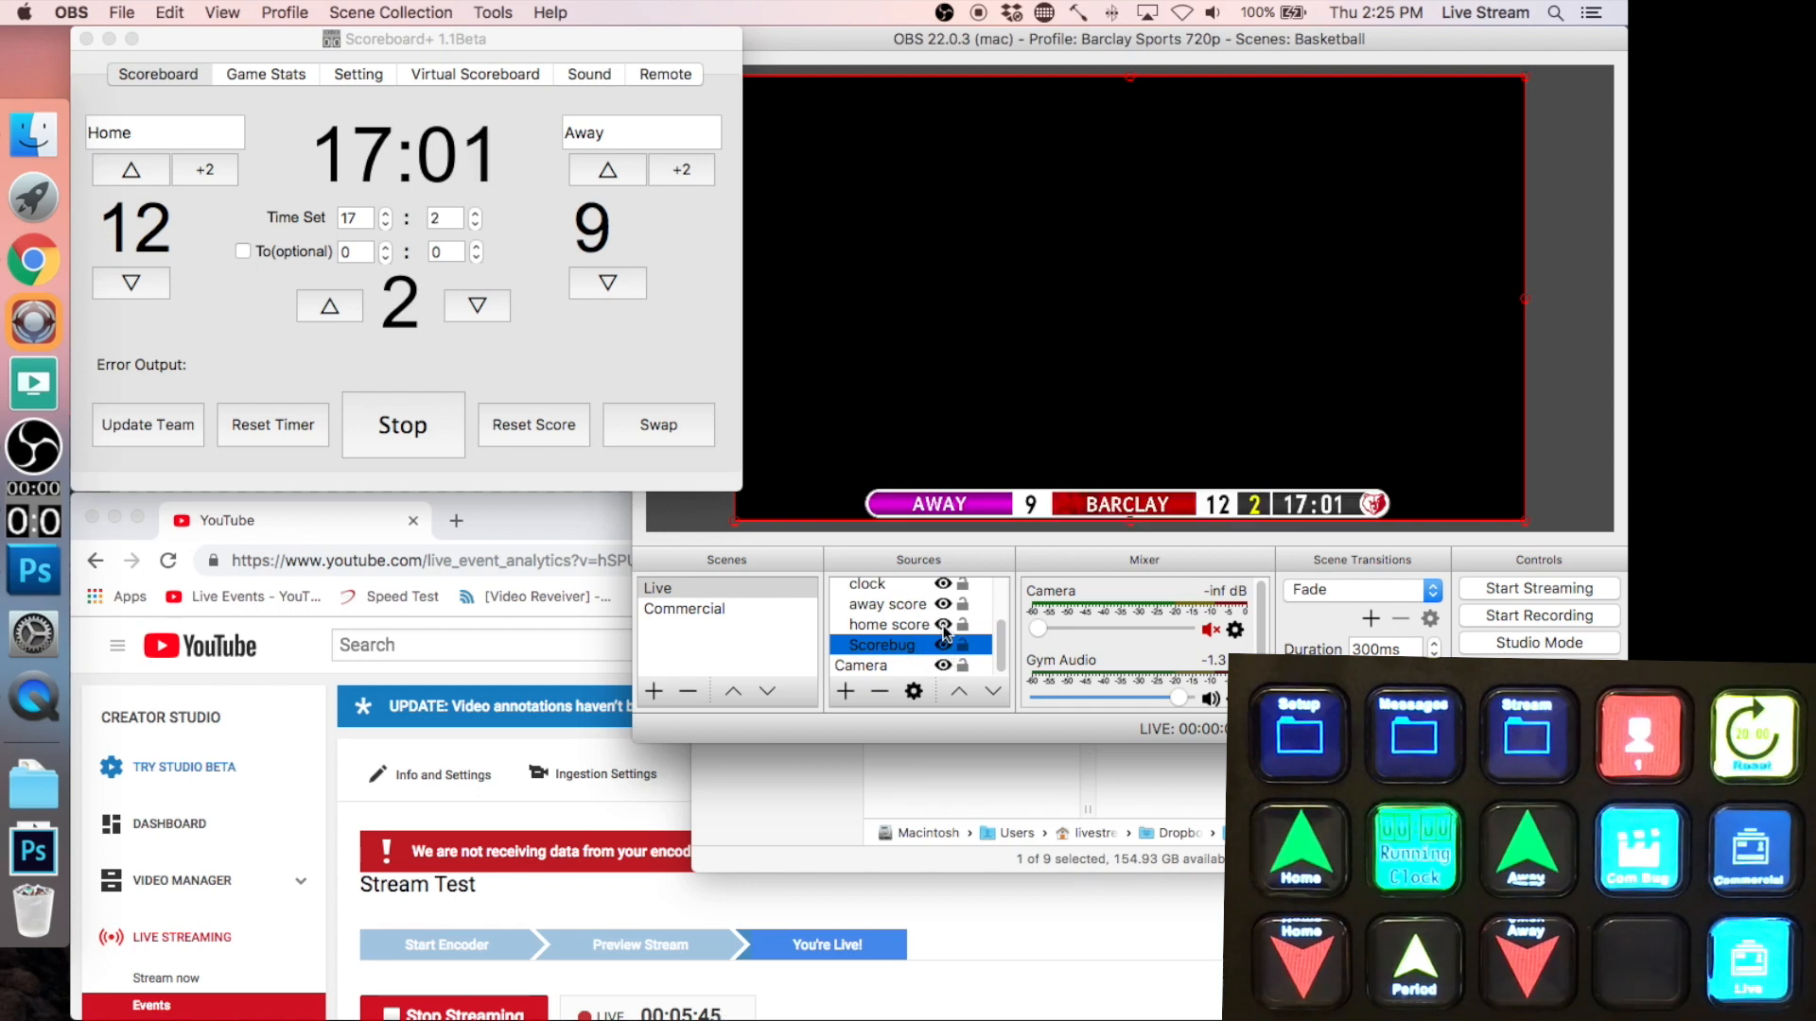
click(934, 624)
drag(1000, 640, 820, 579)
click(838, 608)
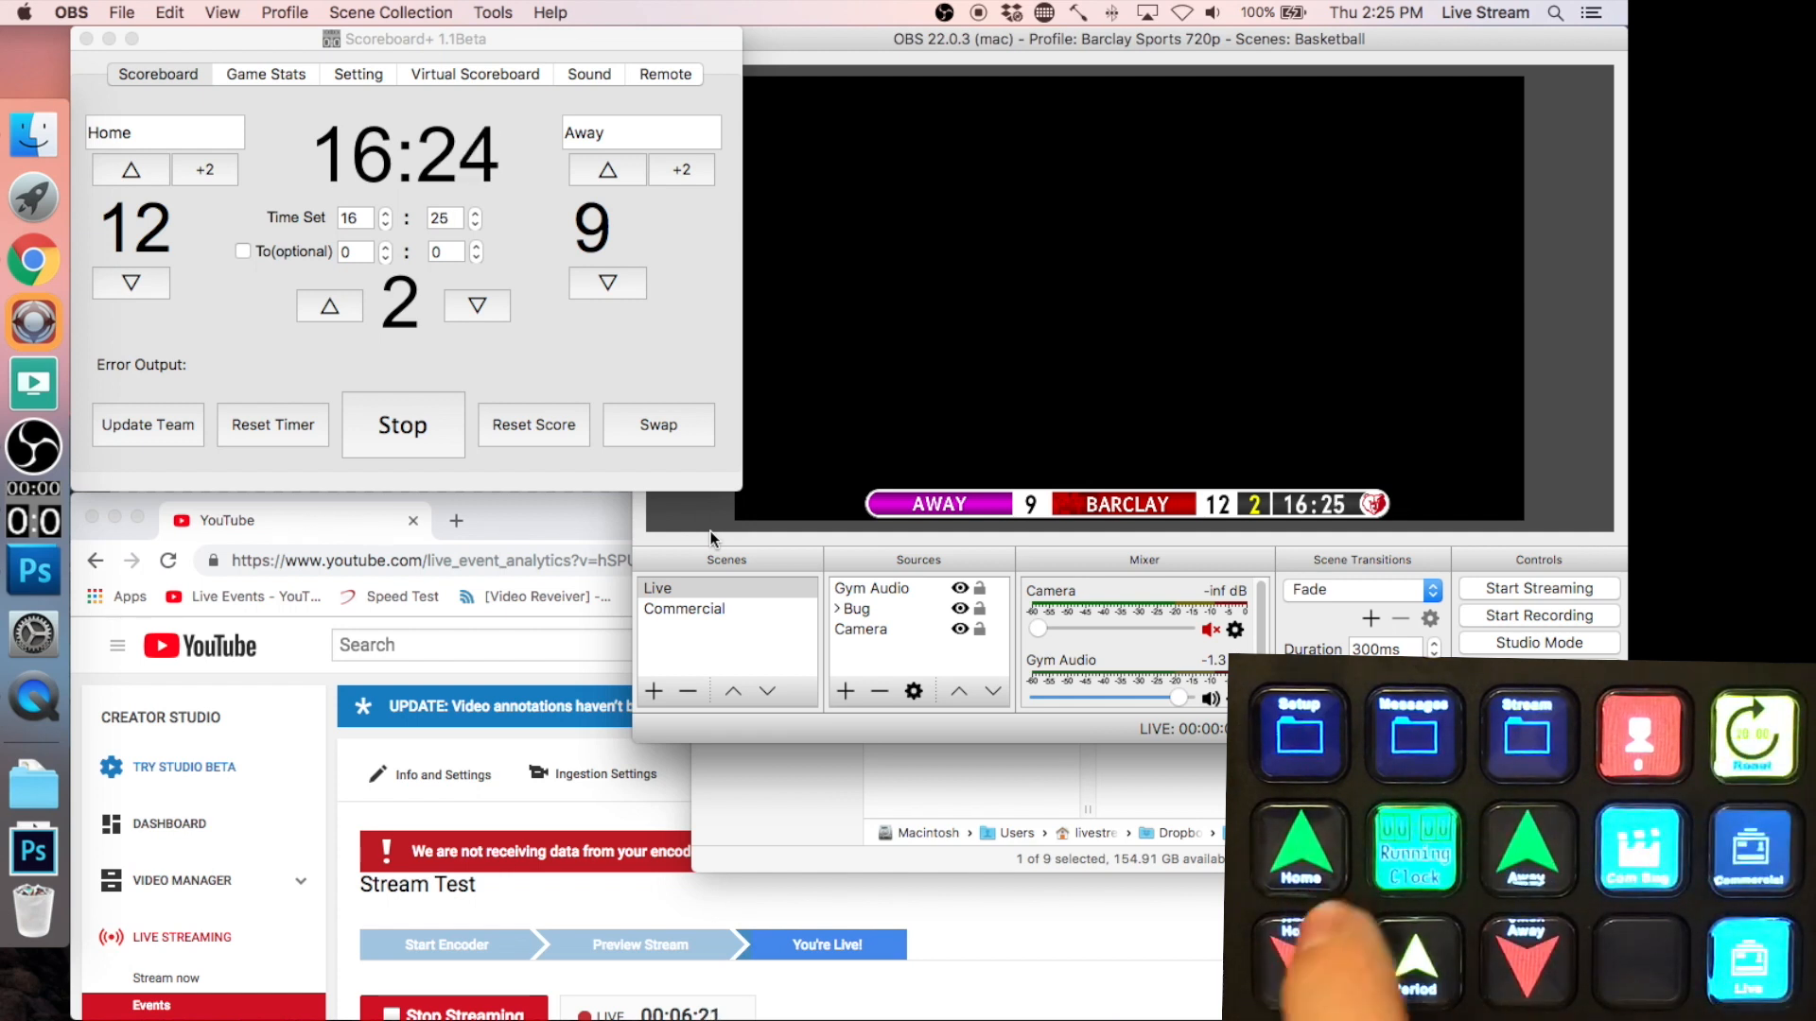
- Stop the game clock, reset it to 20:00 and restart it
key(space)
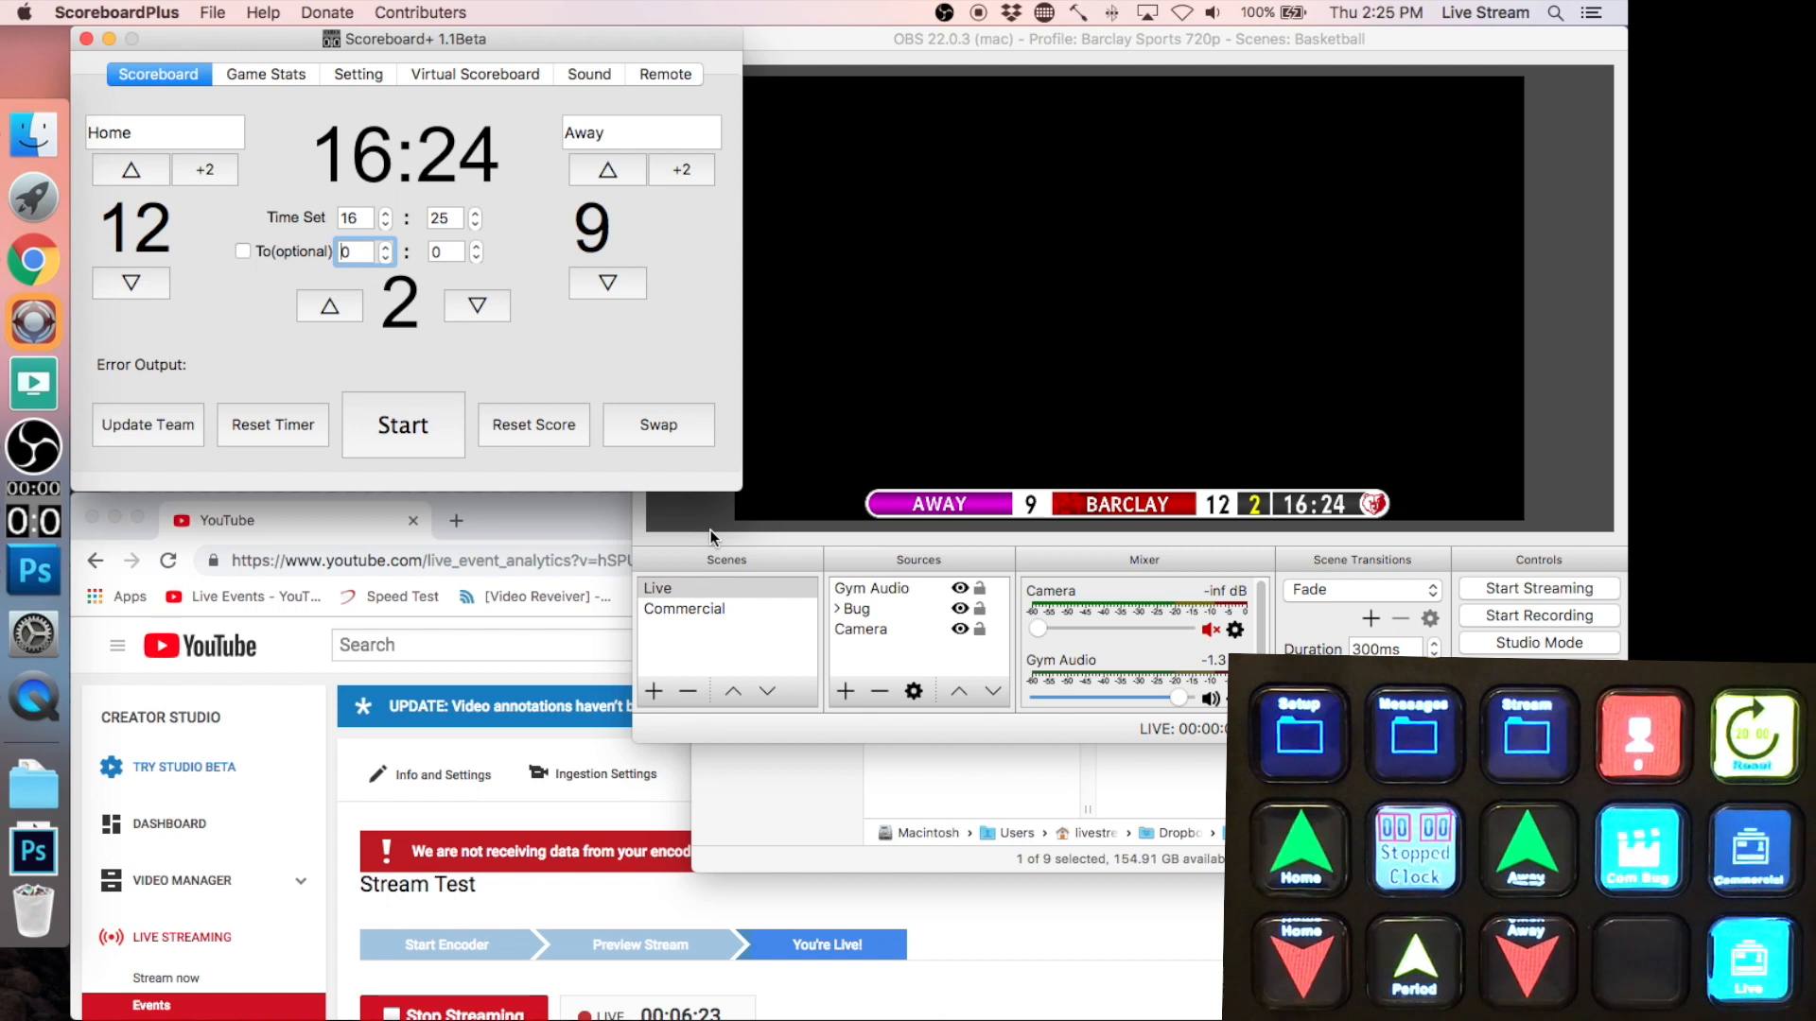
key(r)
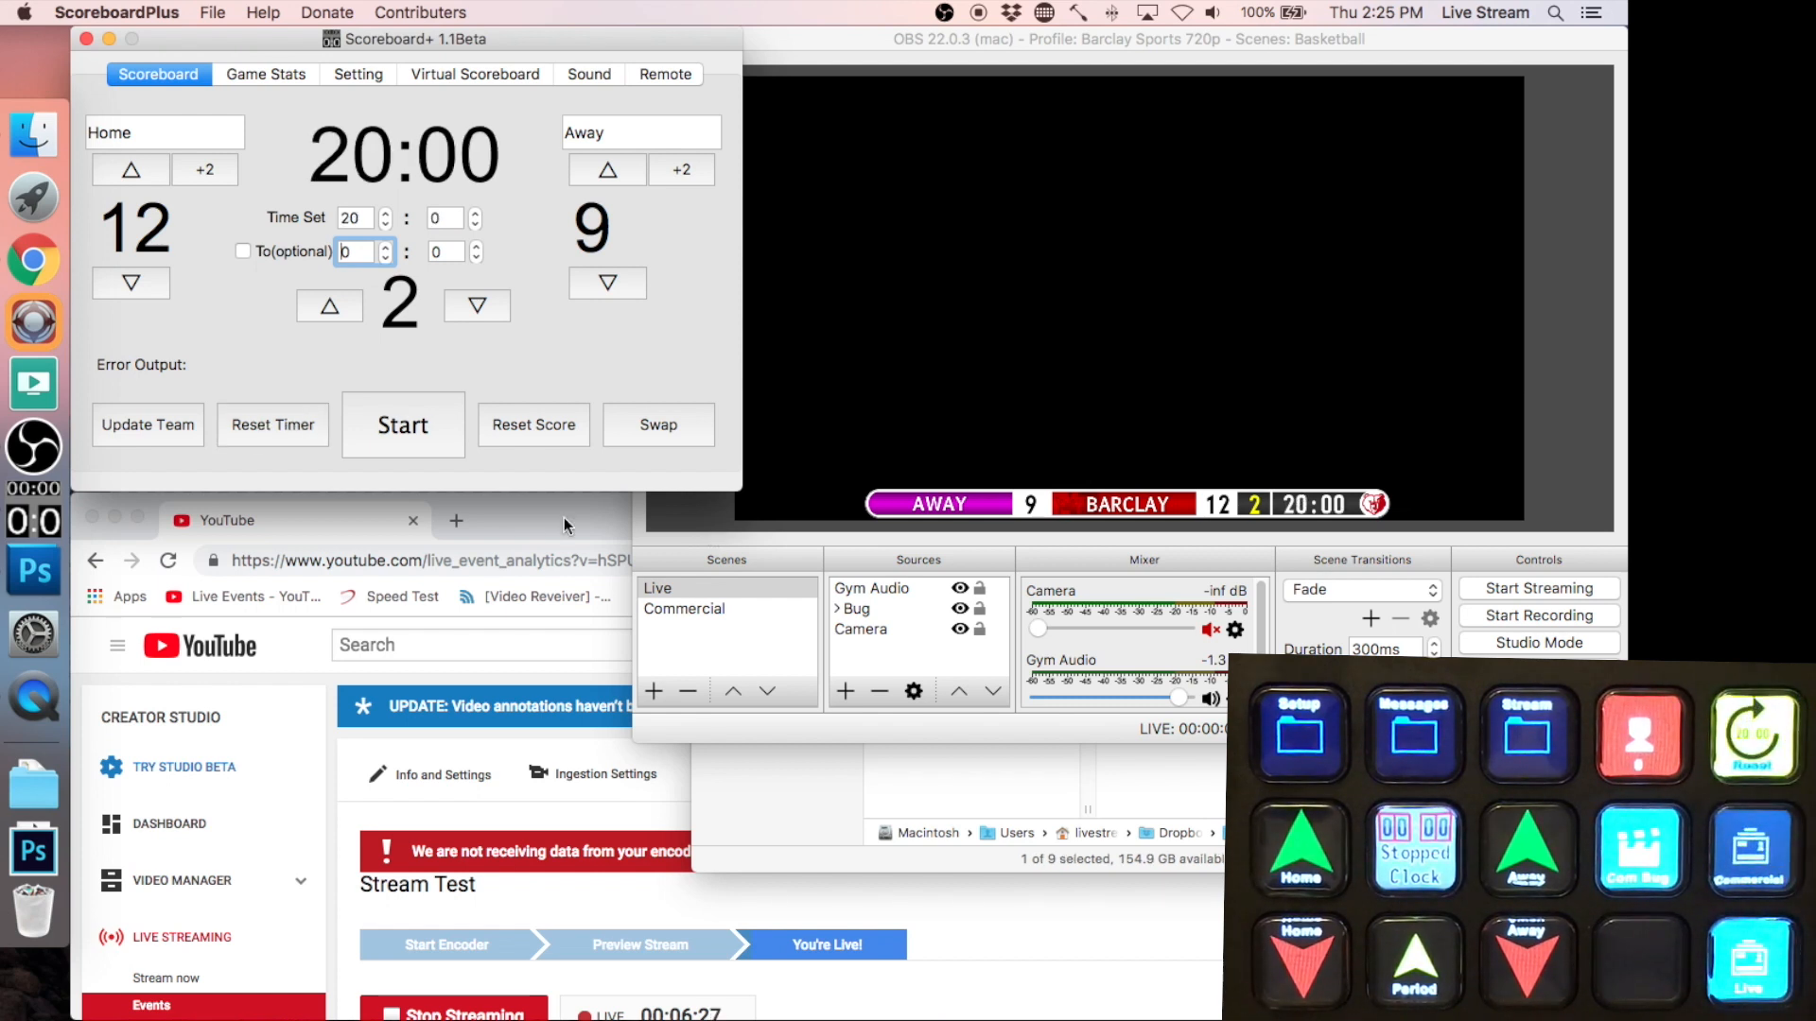
key(space)
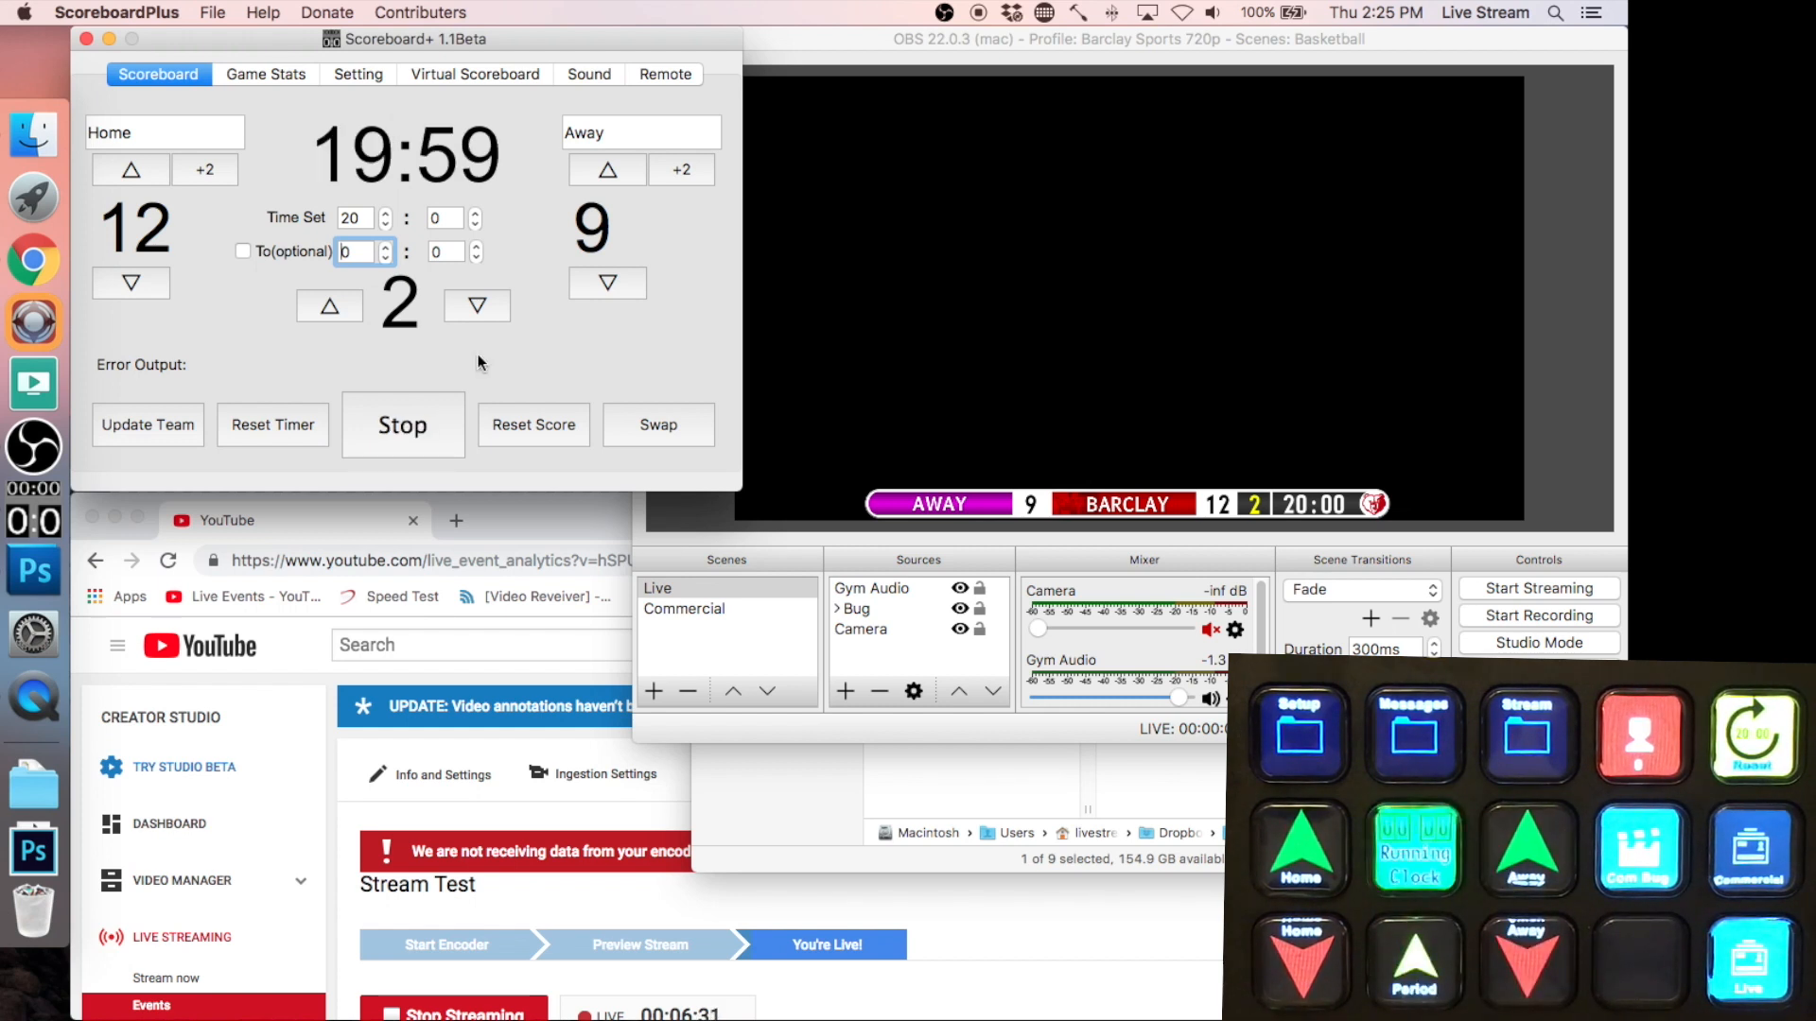
- Raise the period to 3 in Scoreboard+ and lower it back to 2
key(p)
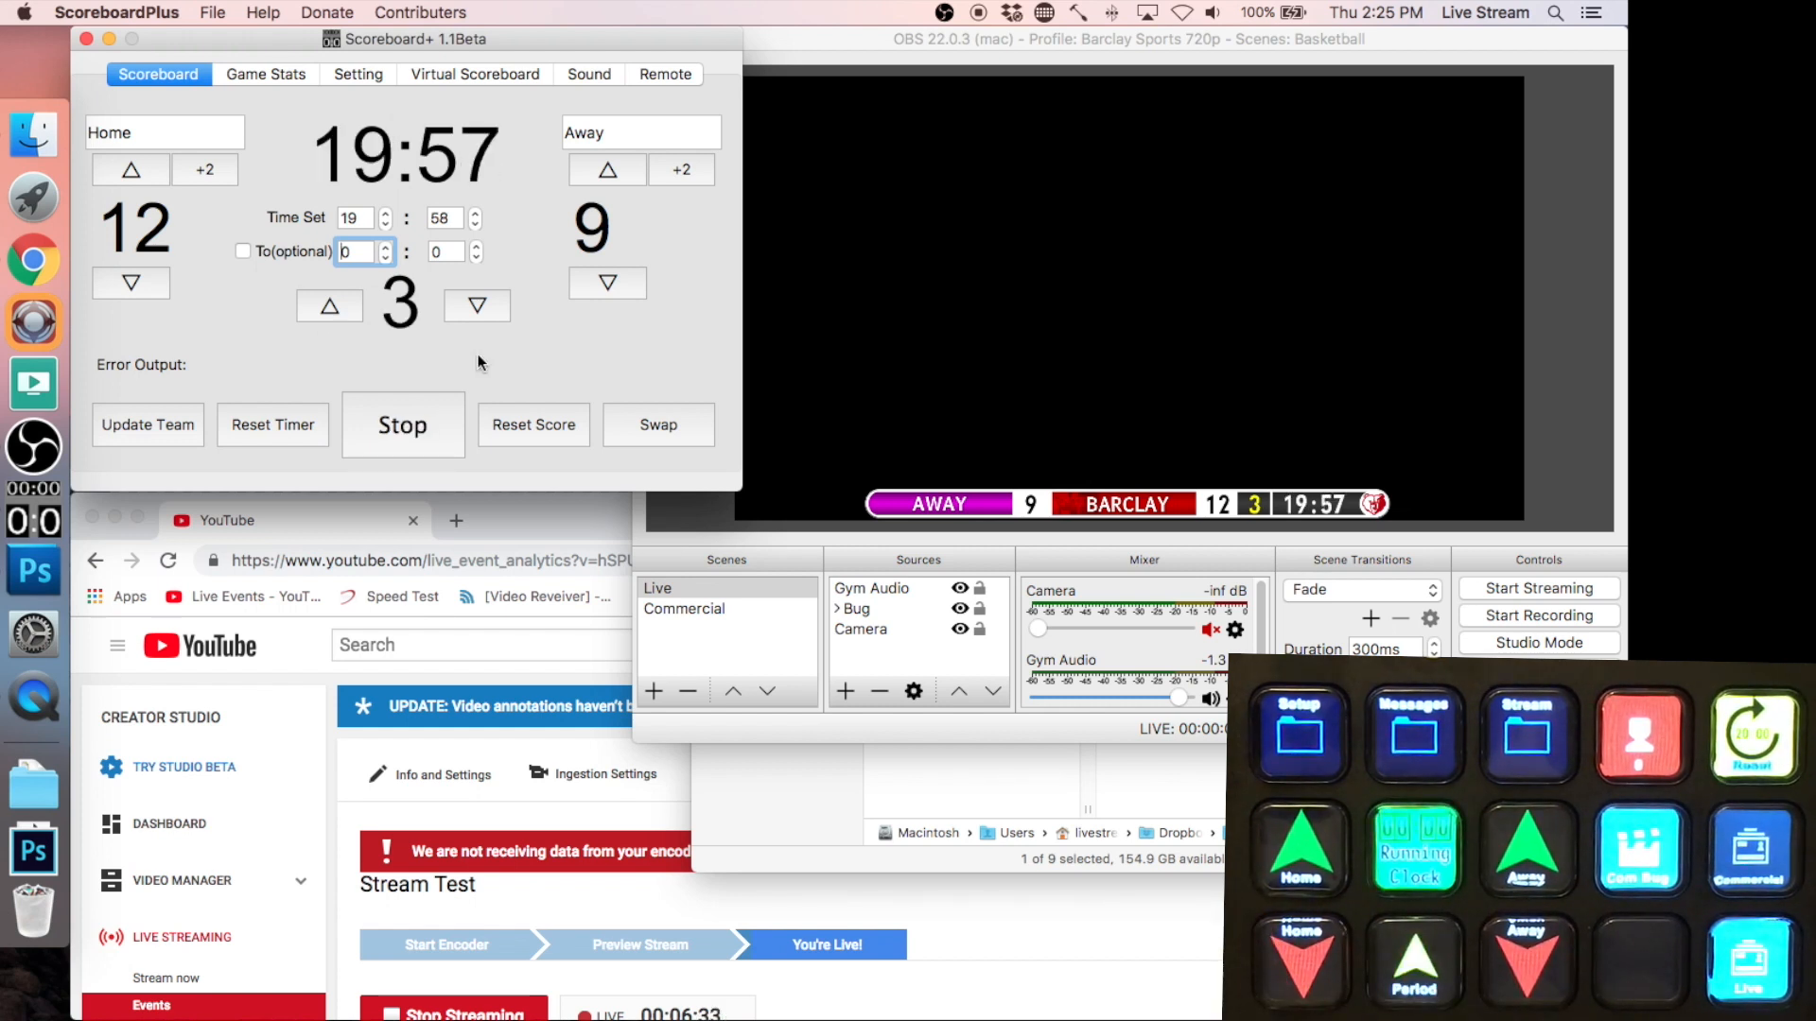
click(490, 314)
click(803, 327)
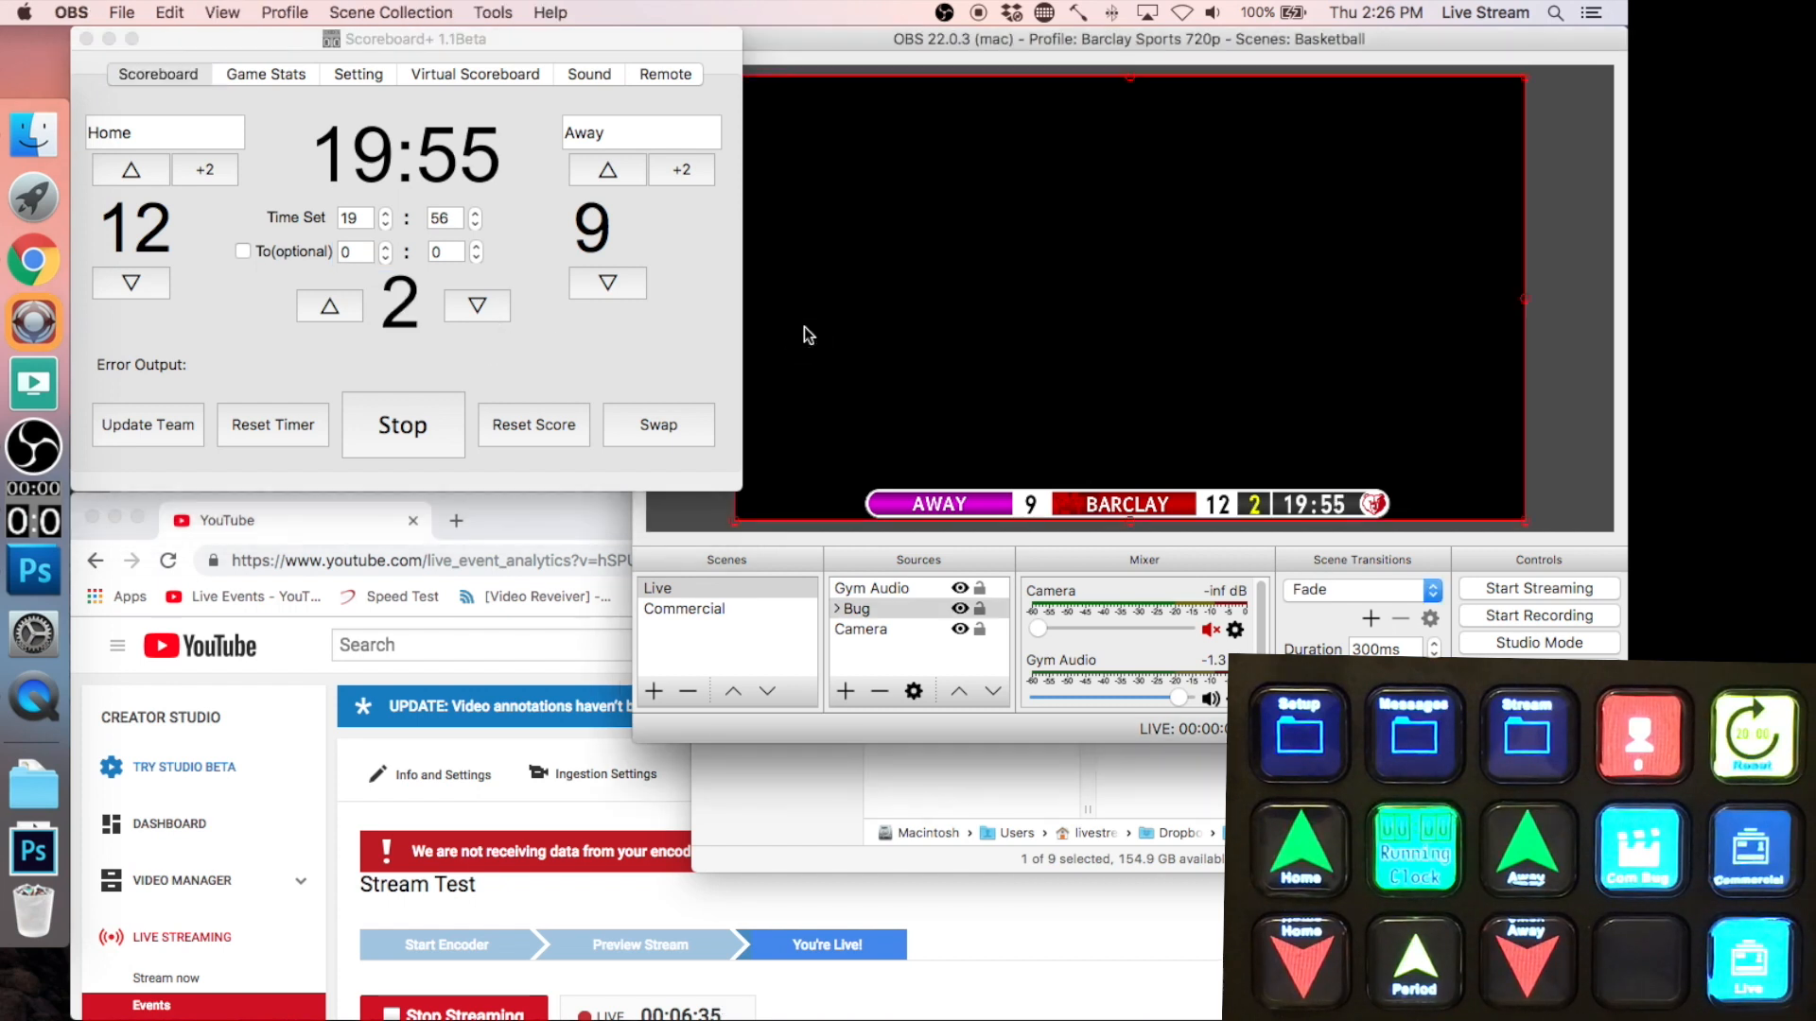
click(691, 526)
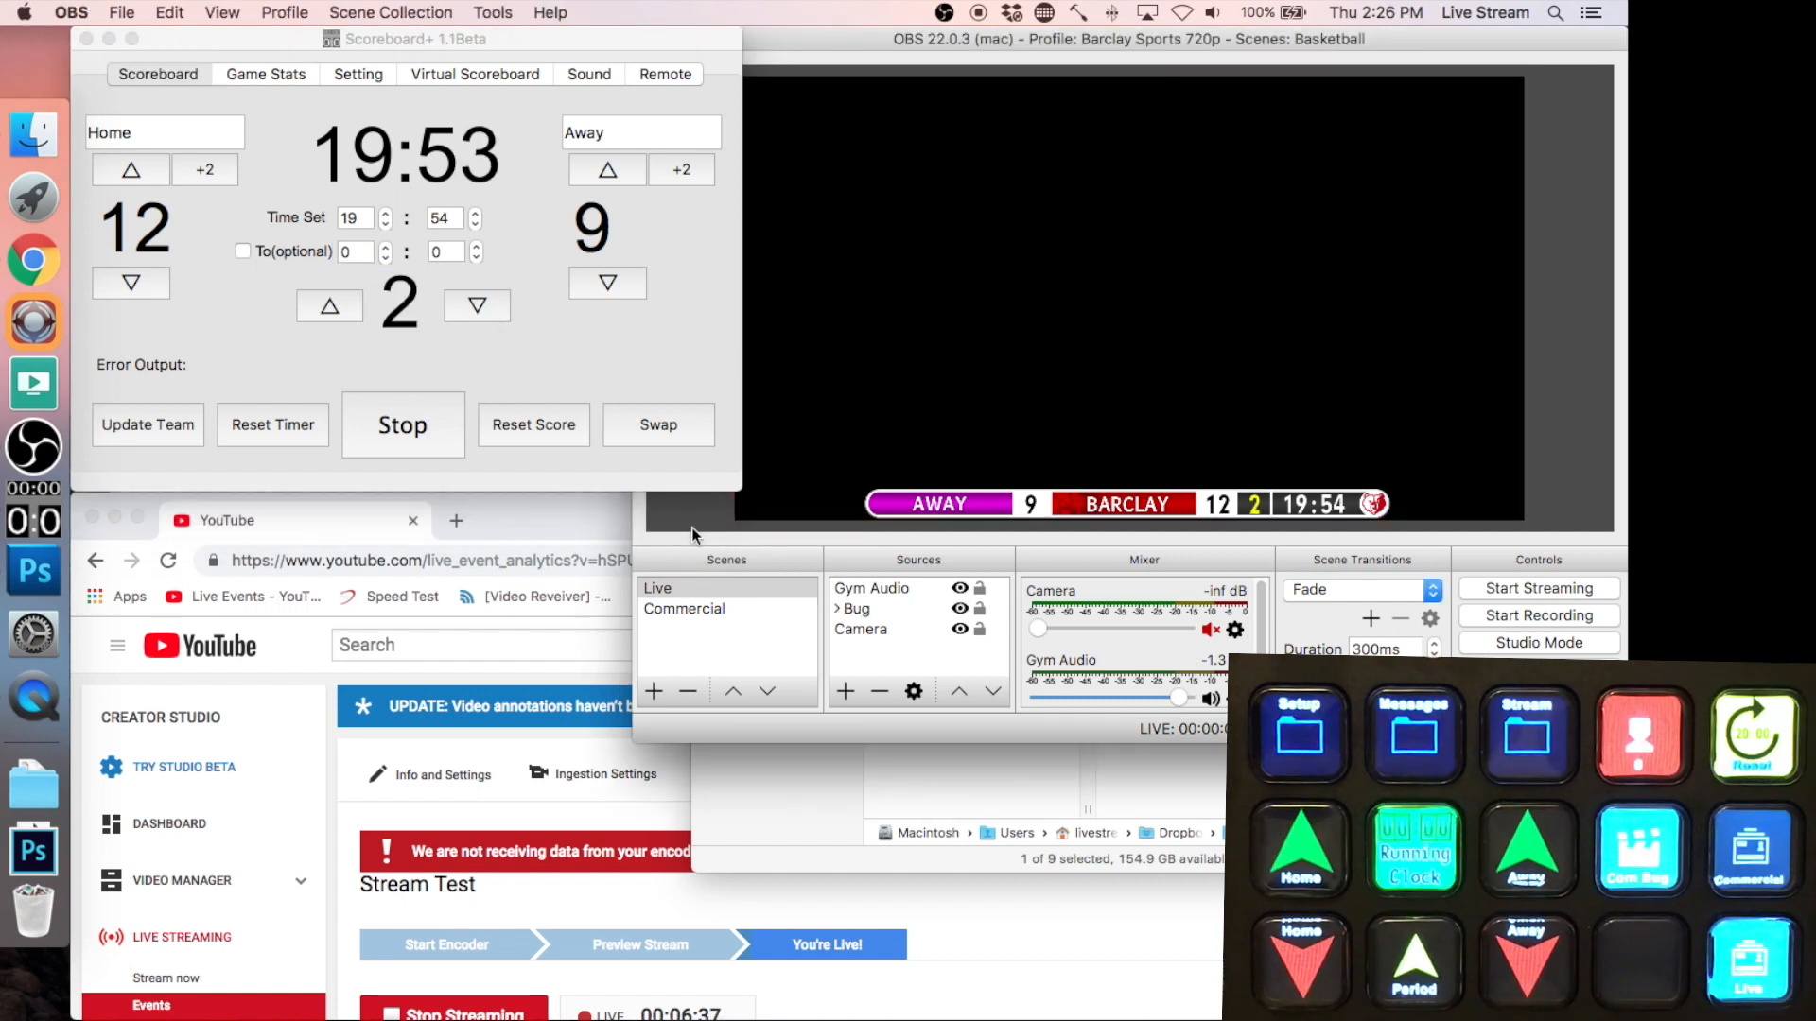
click(1078, 13)
click(694, 231)
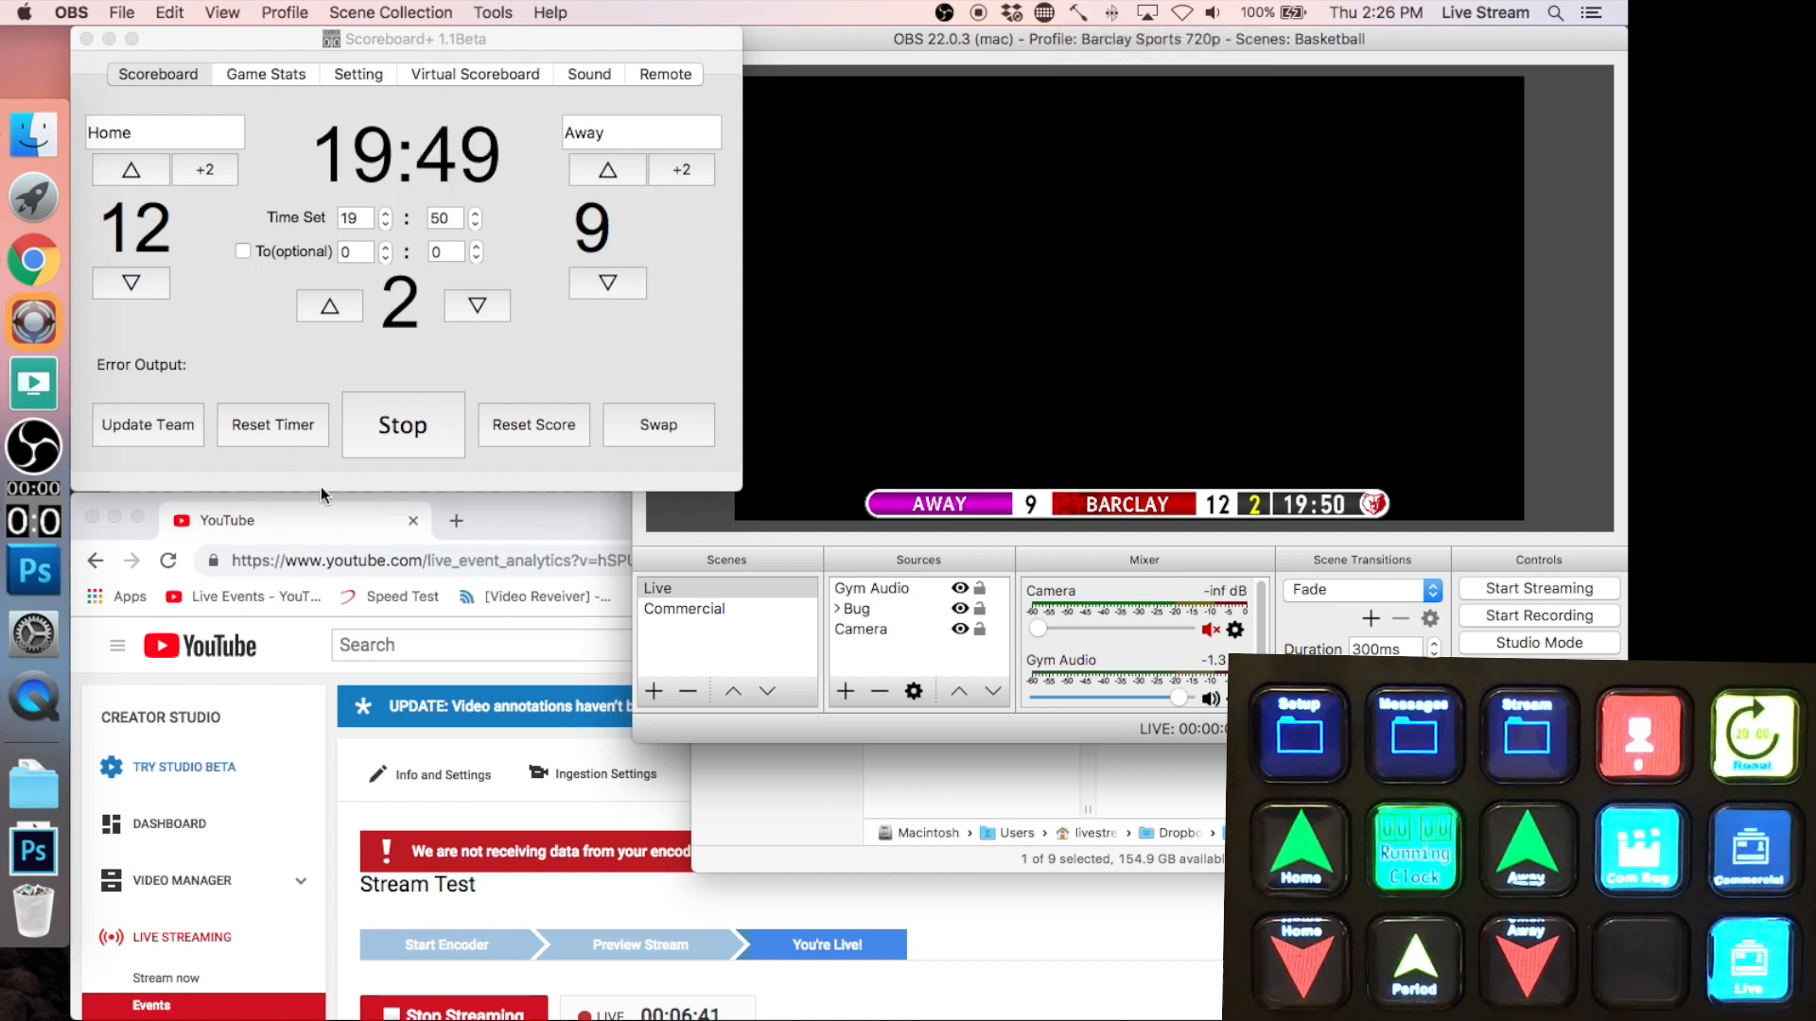
- Switch to Chrome, stop streaming the YouTube live event and return to OBS
click(552, 511)
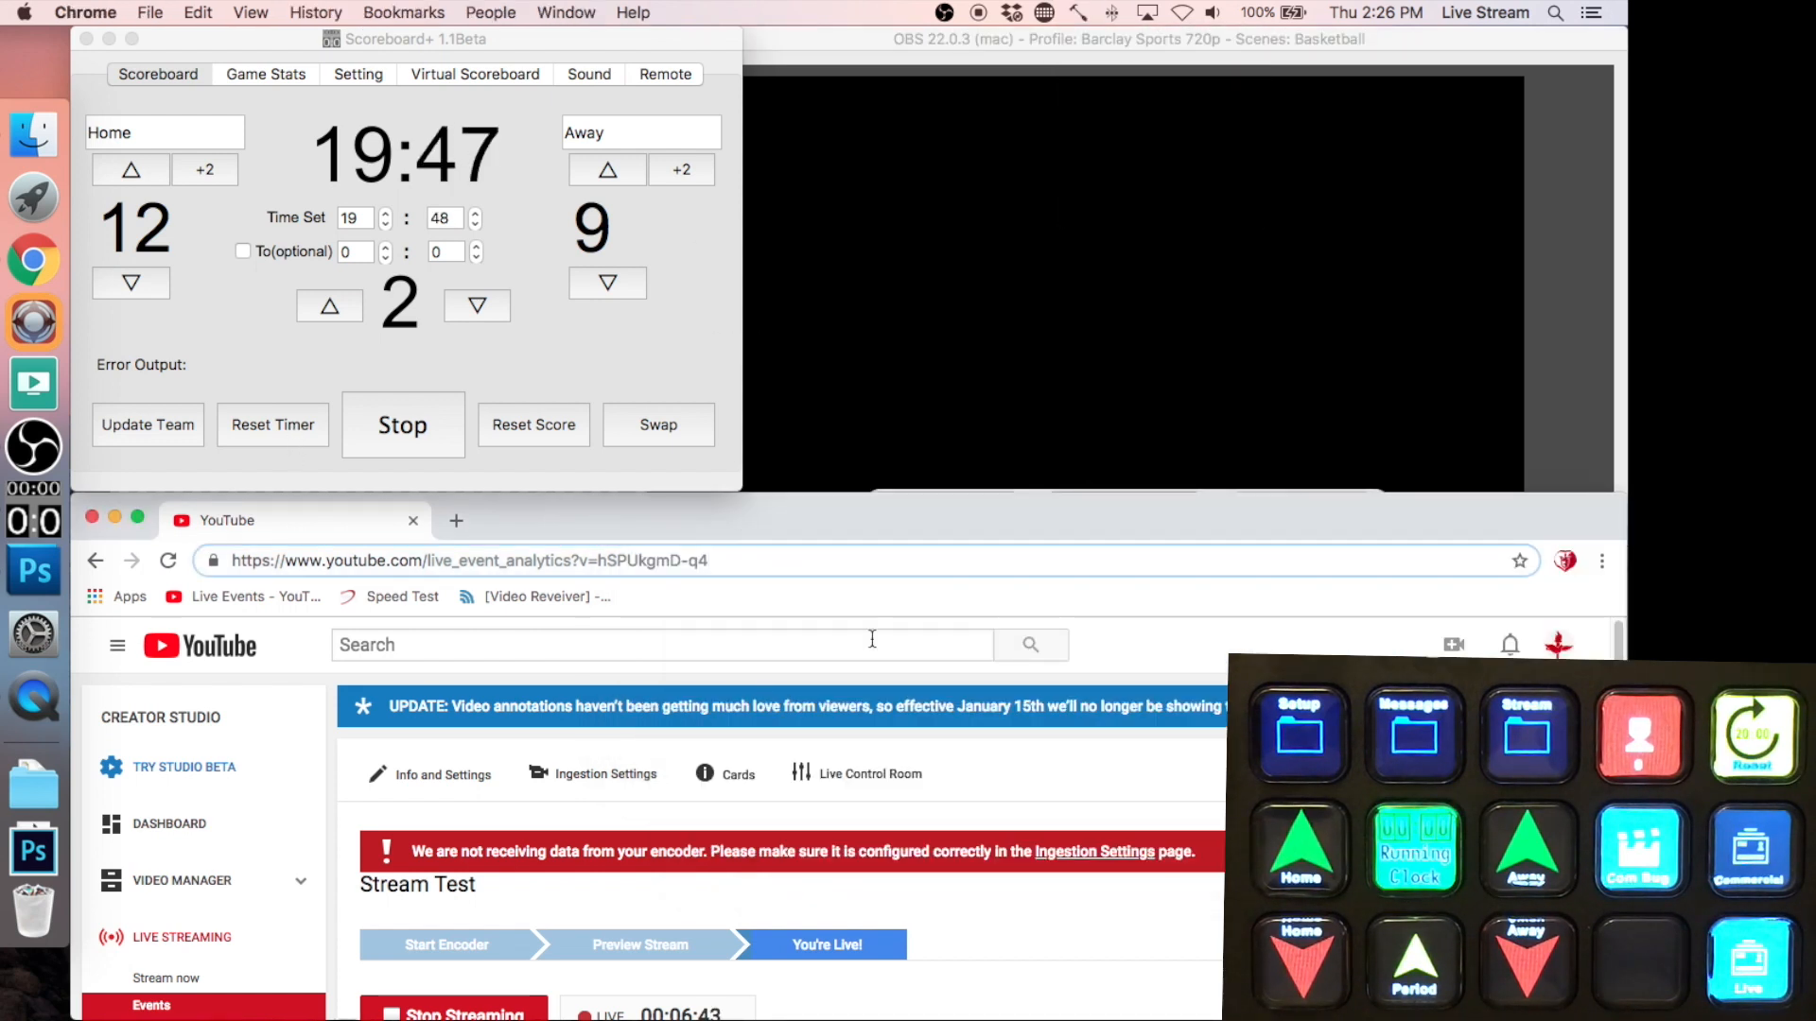
click(516, 1007)
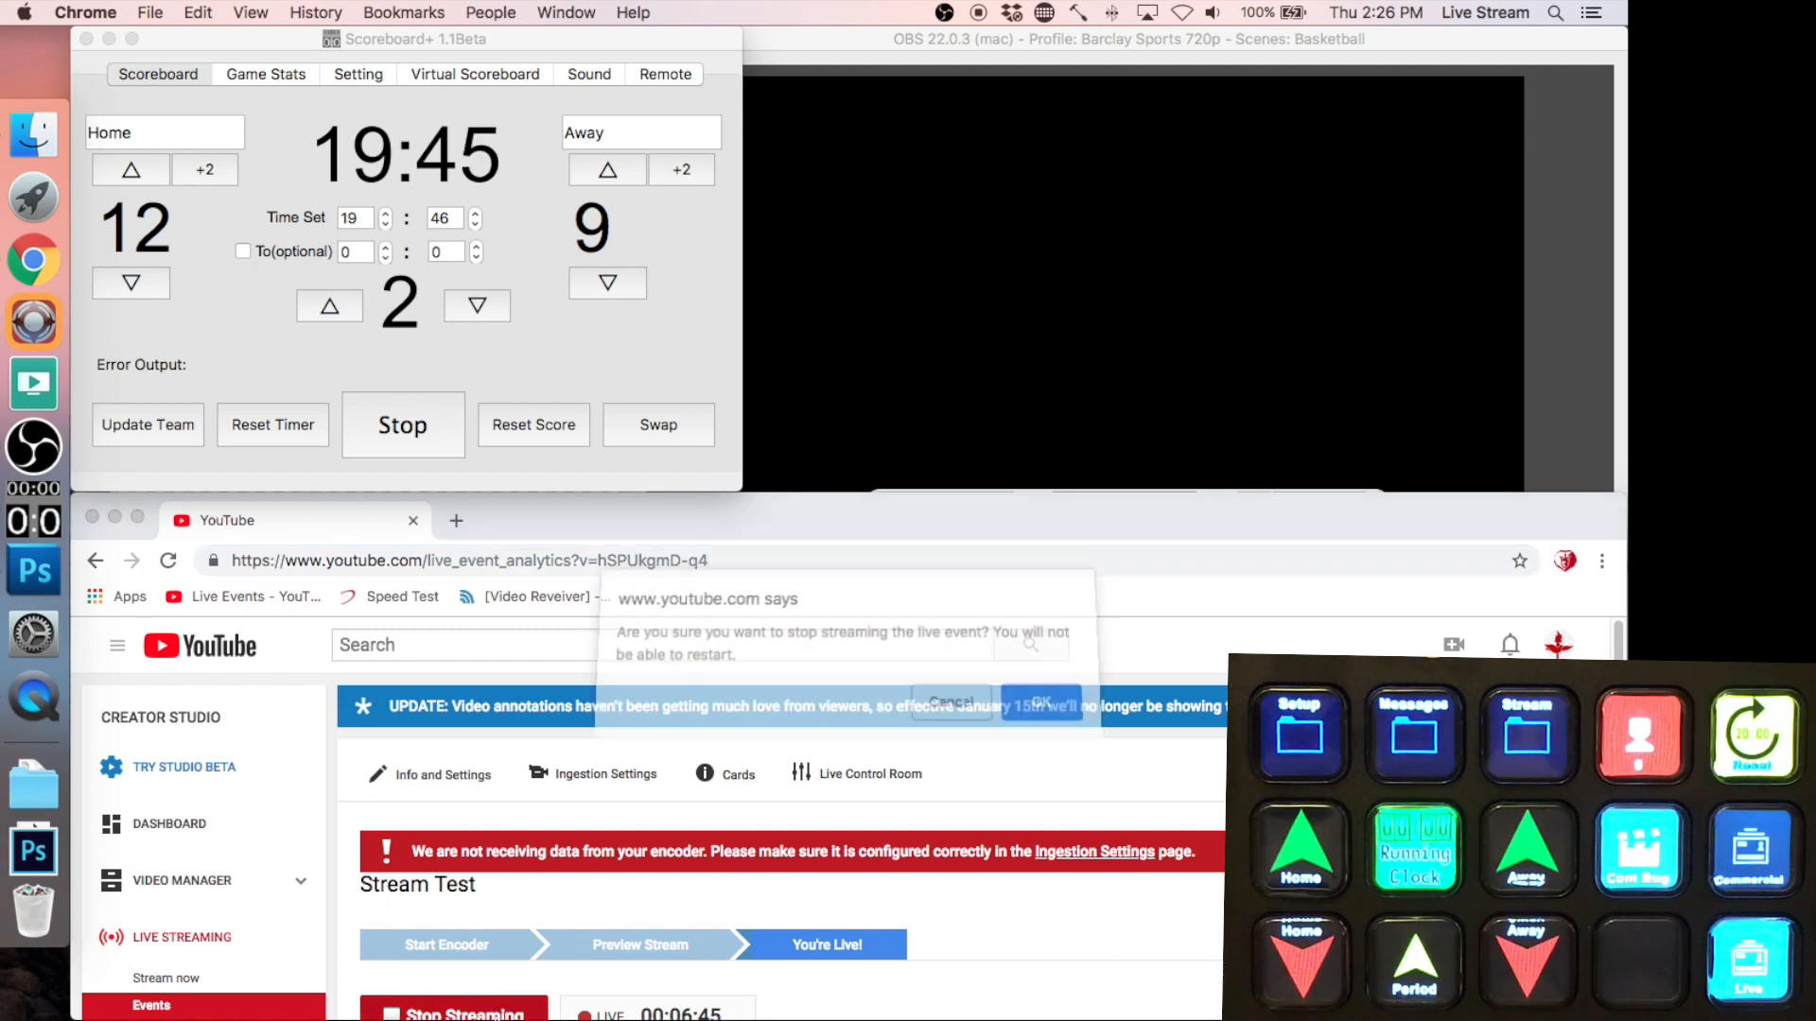
click(1041, 712)
click(1371, 473)
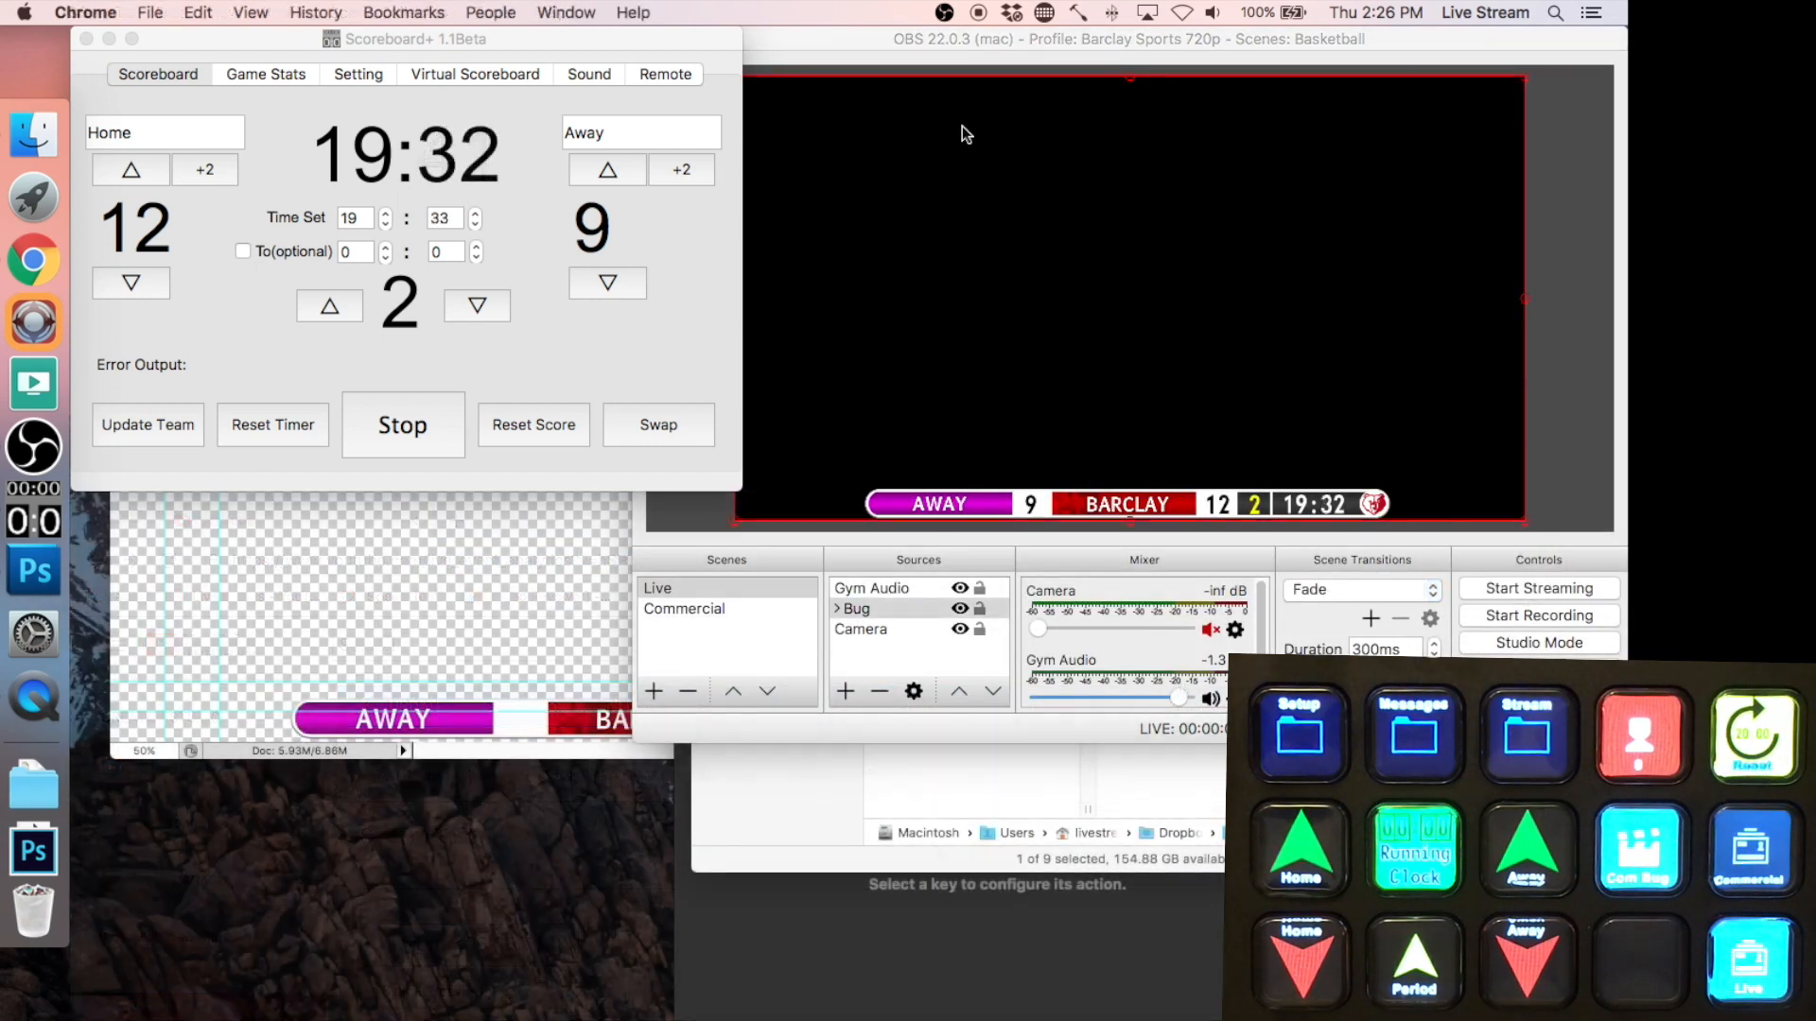
- Open the Hammerspoon console
click(1079, 13)
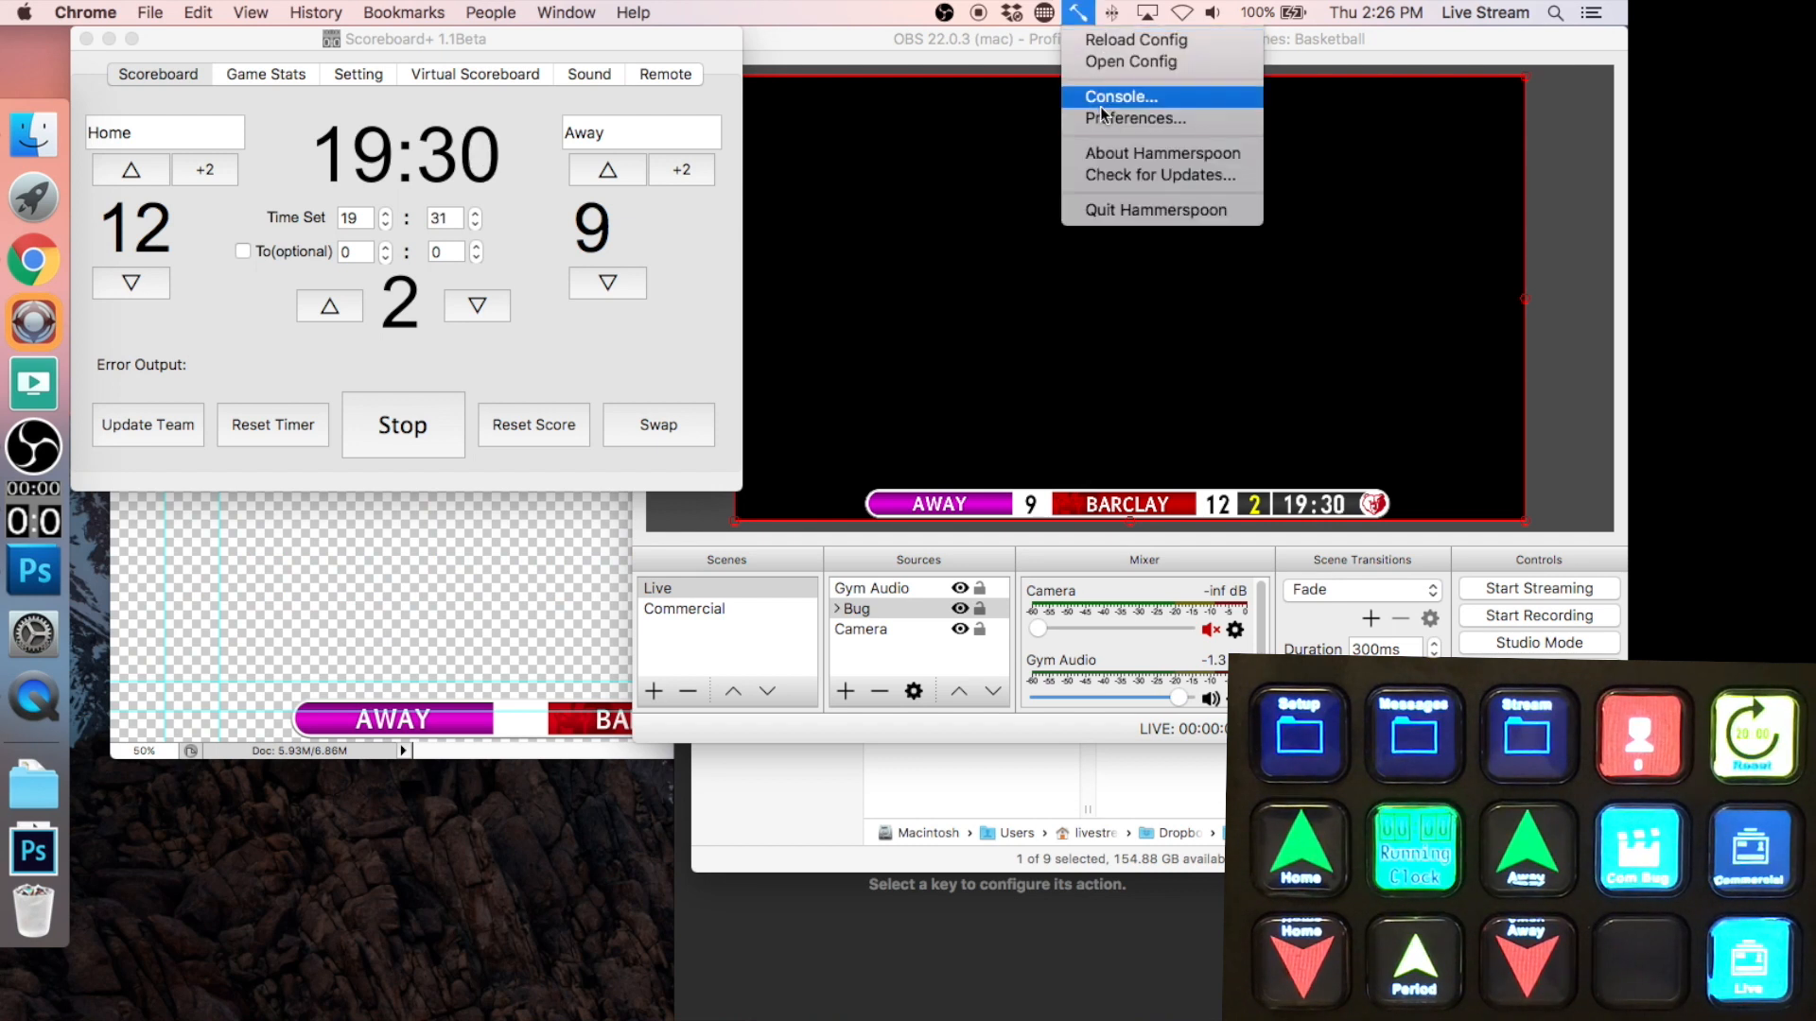
click(1091, 42)
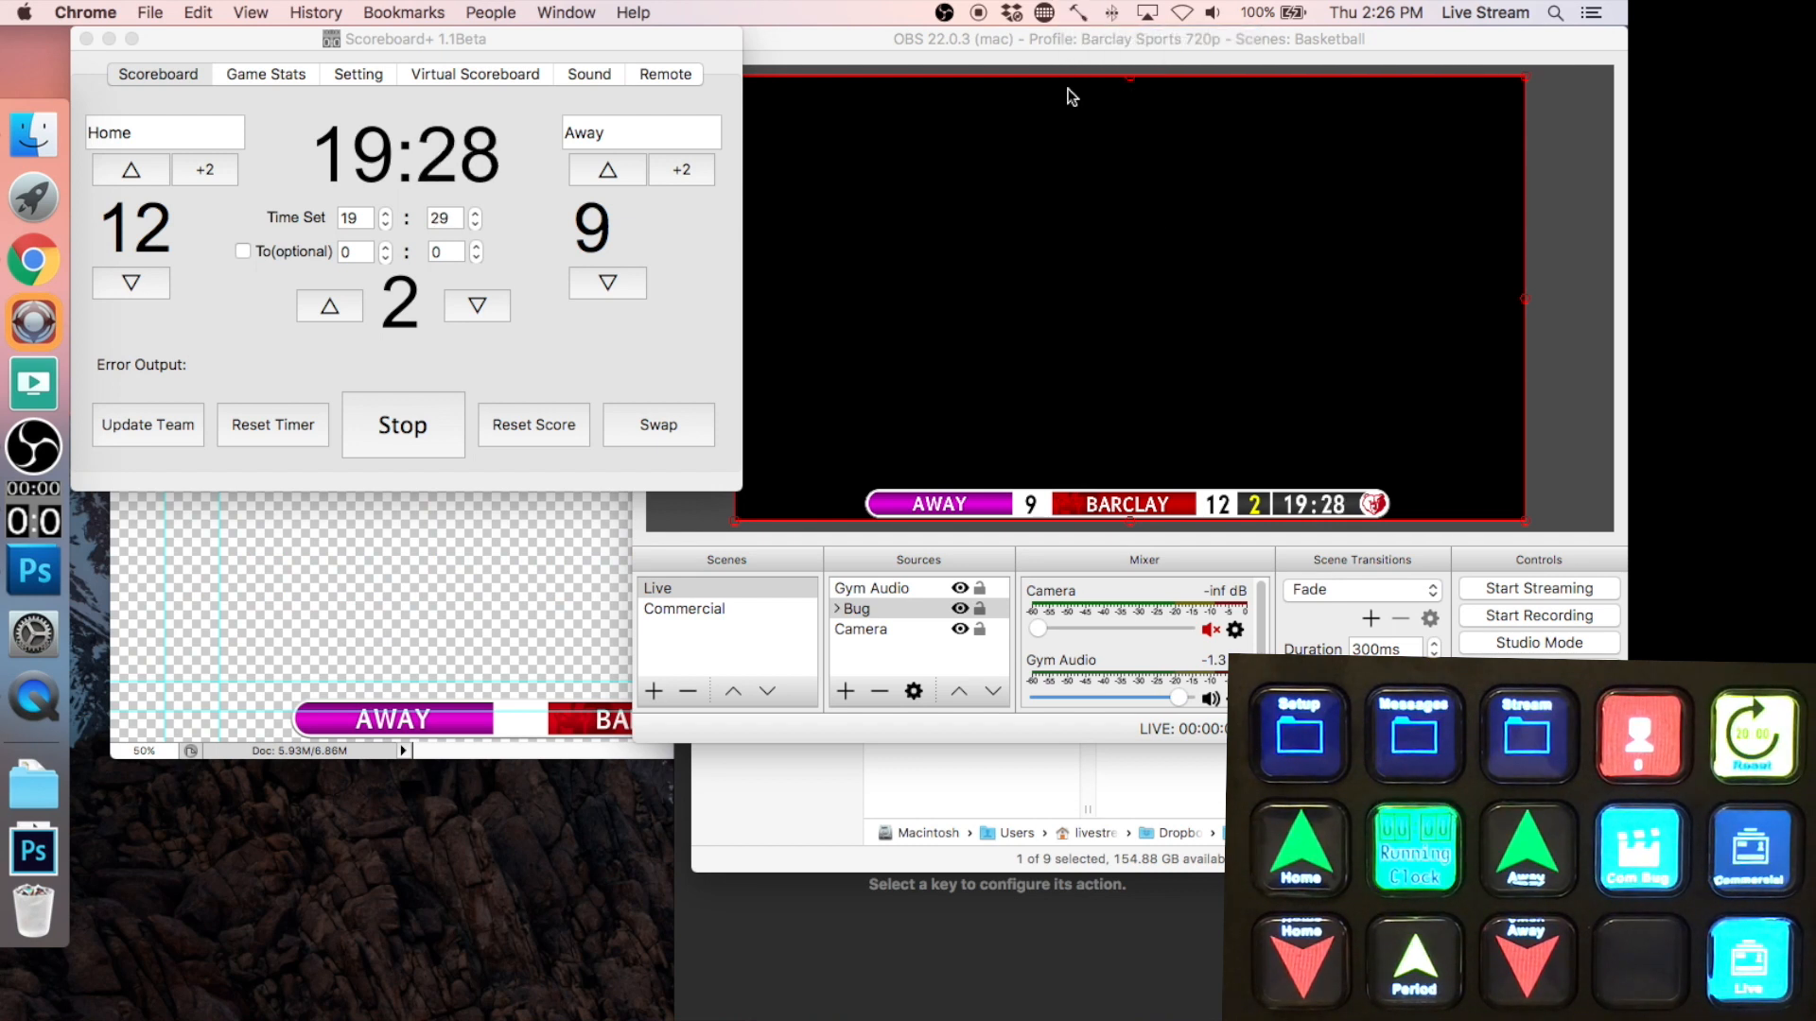
click(1079, 13)
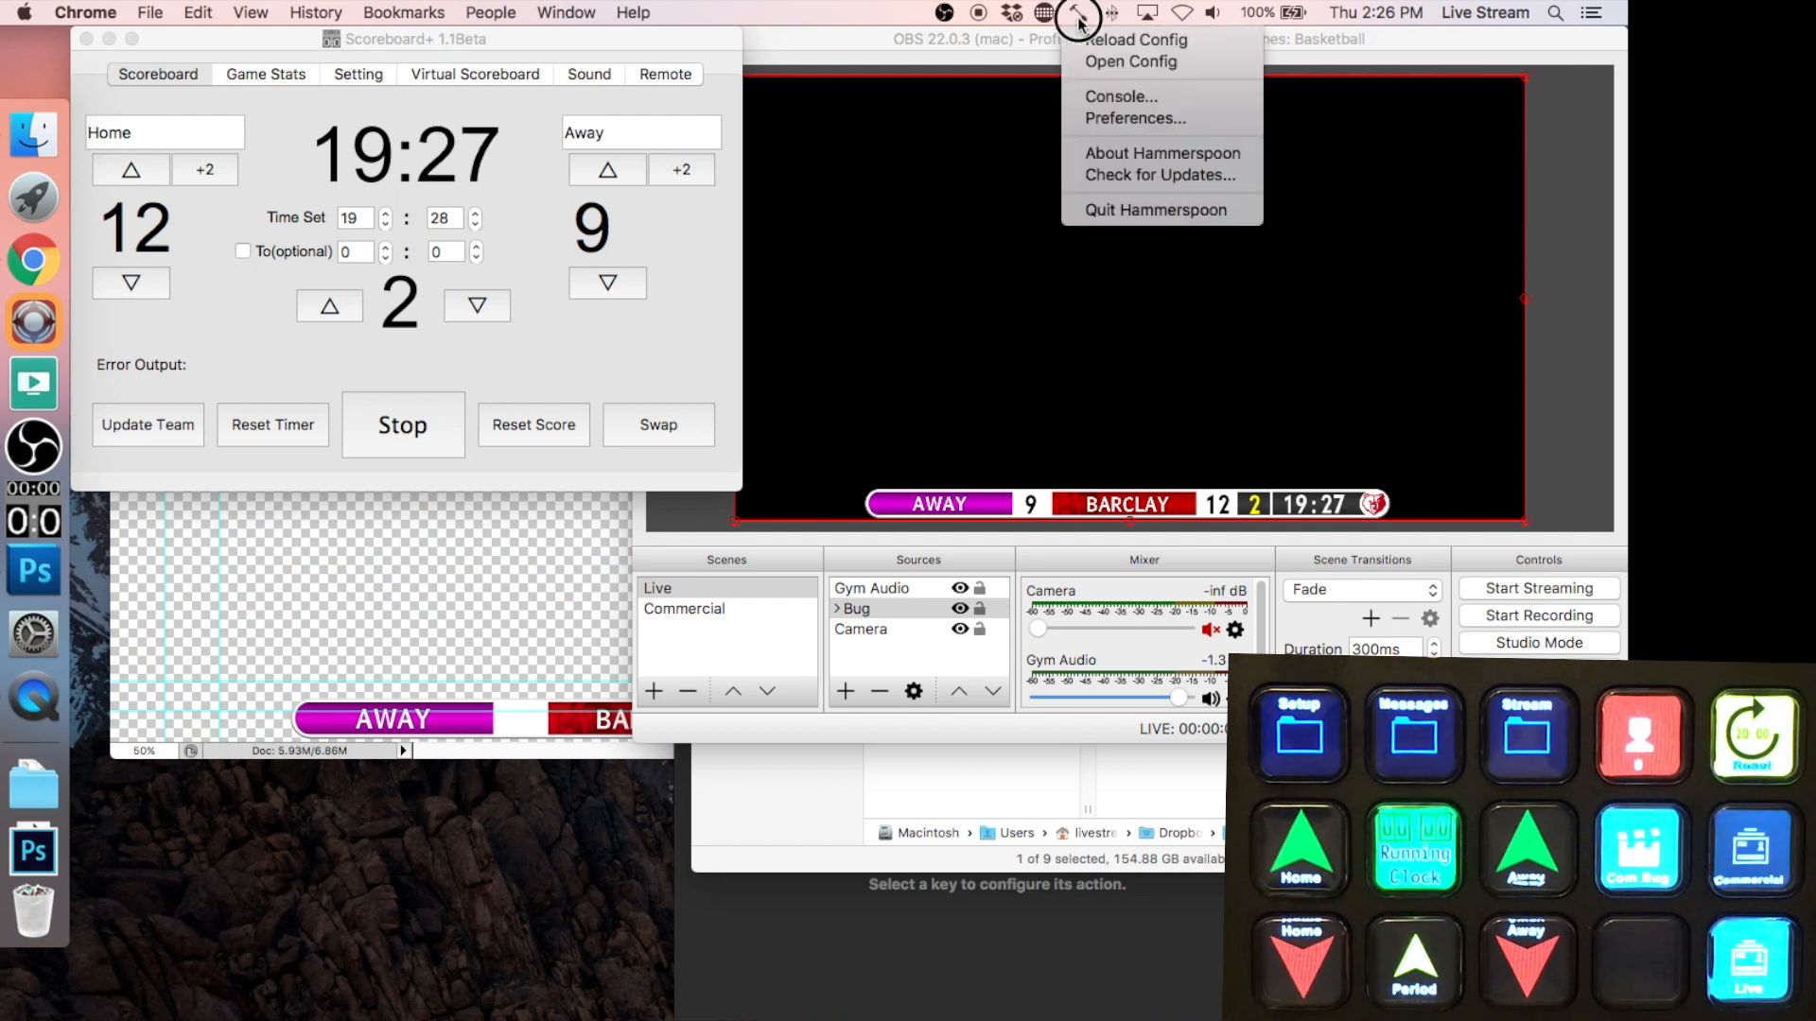
click(1109, 96)
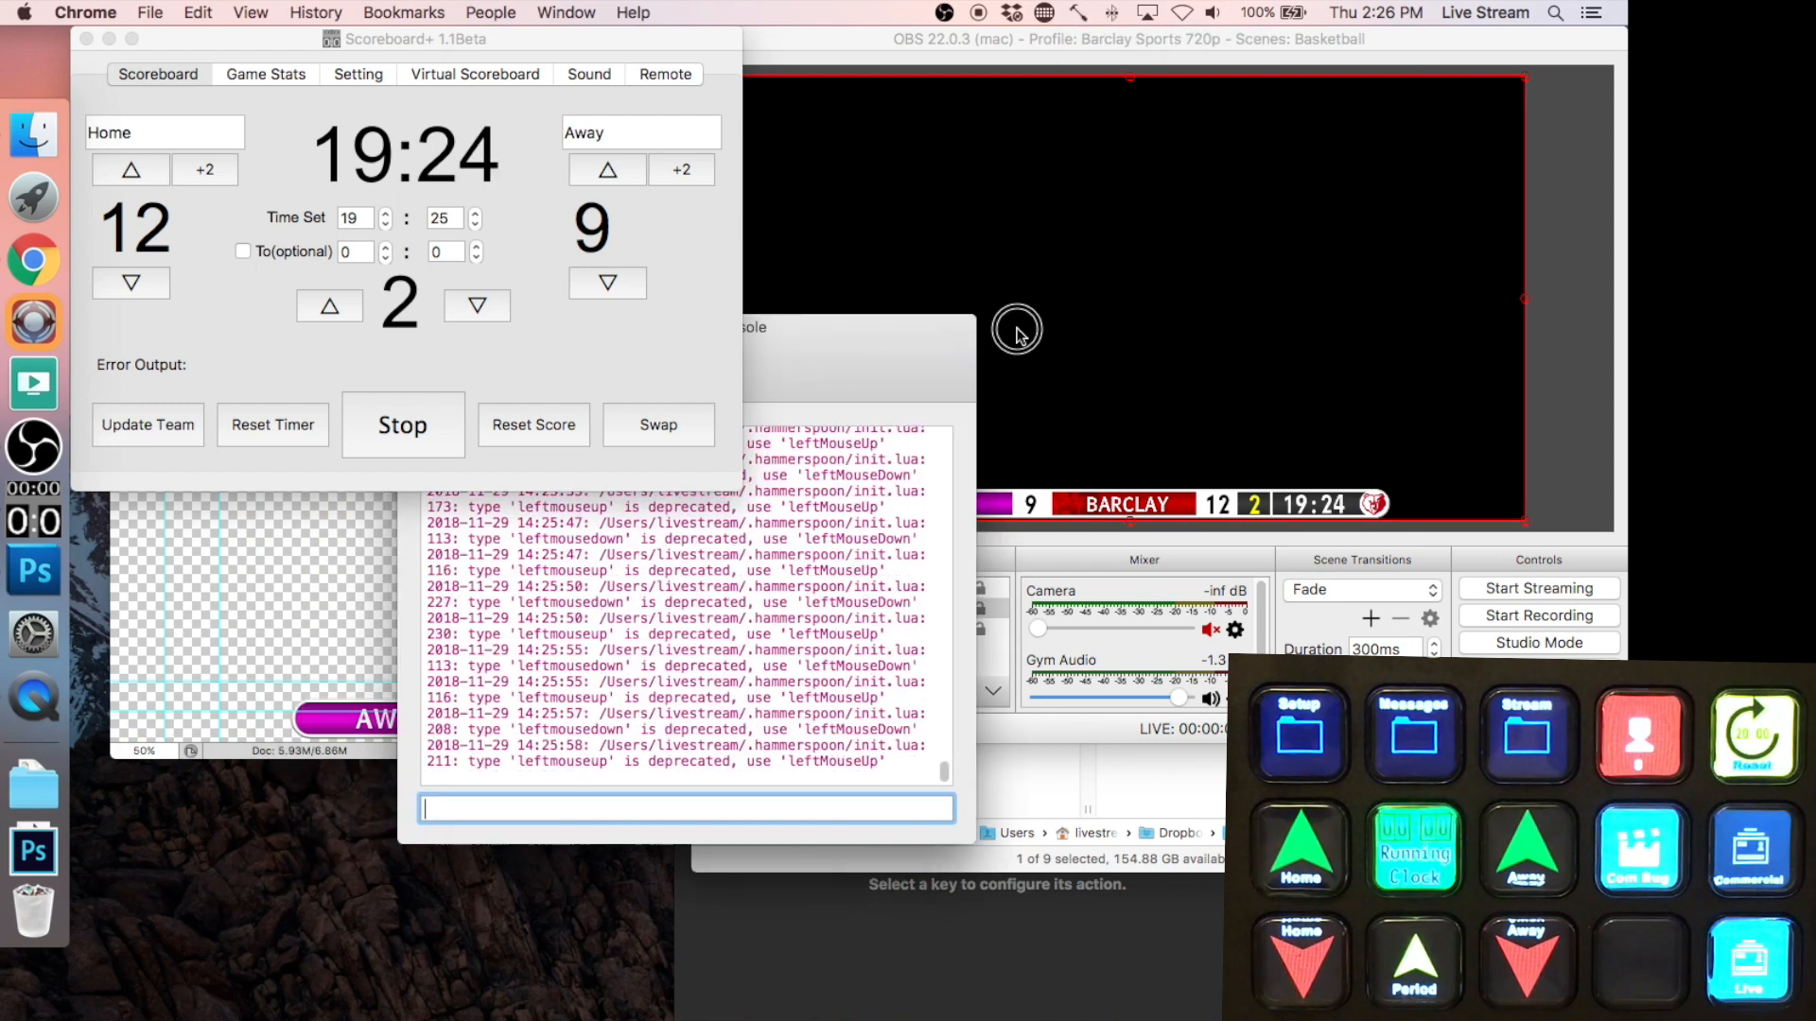
- Switch to Scoreboard+, look through its Game Stats and main settings pages, and return to the Scoreboard page
click(319, 137)
click(253, 76)
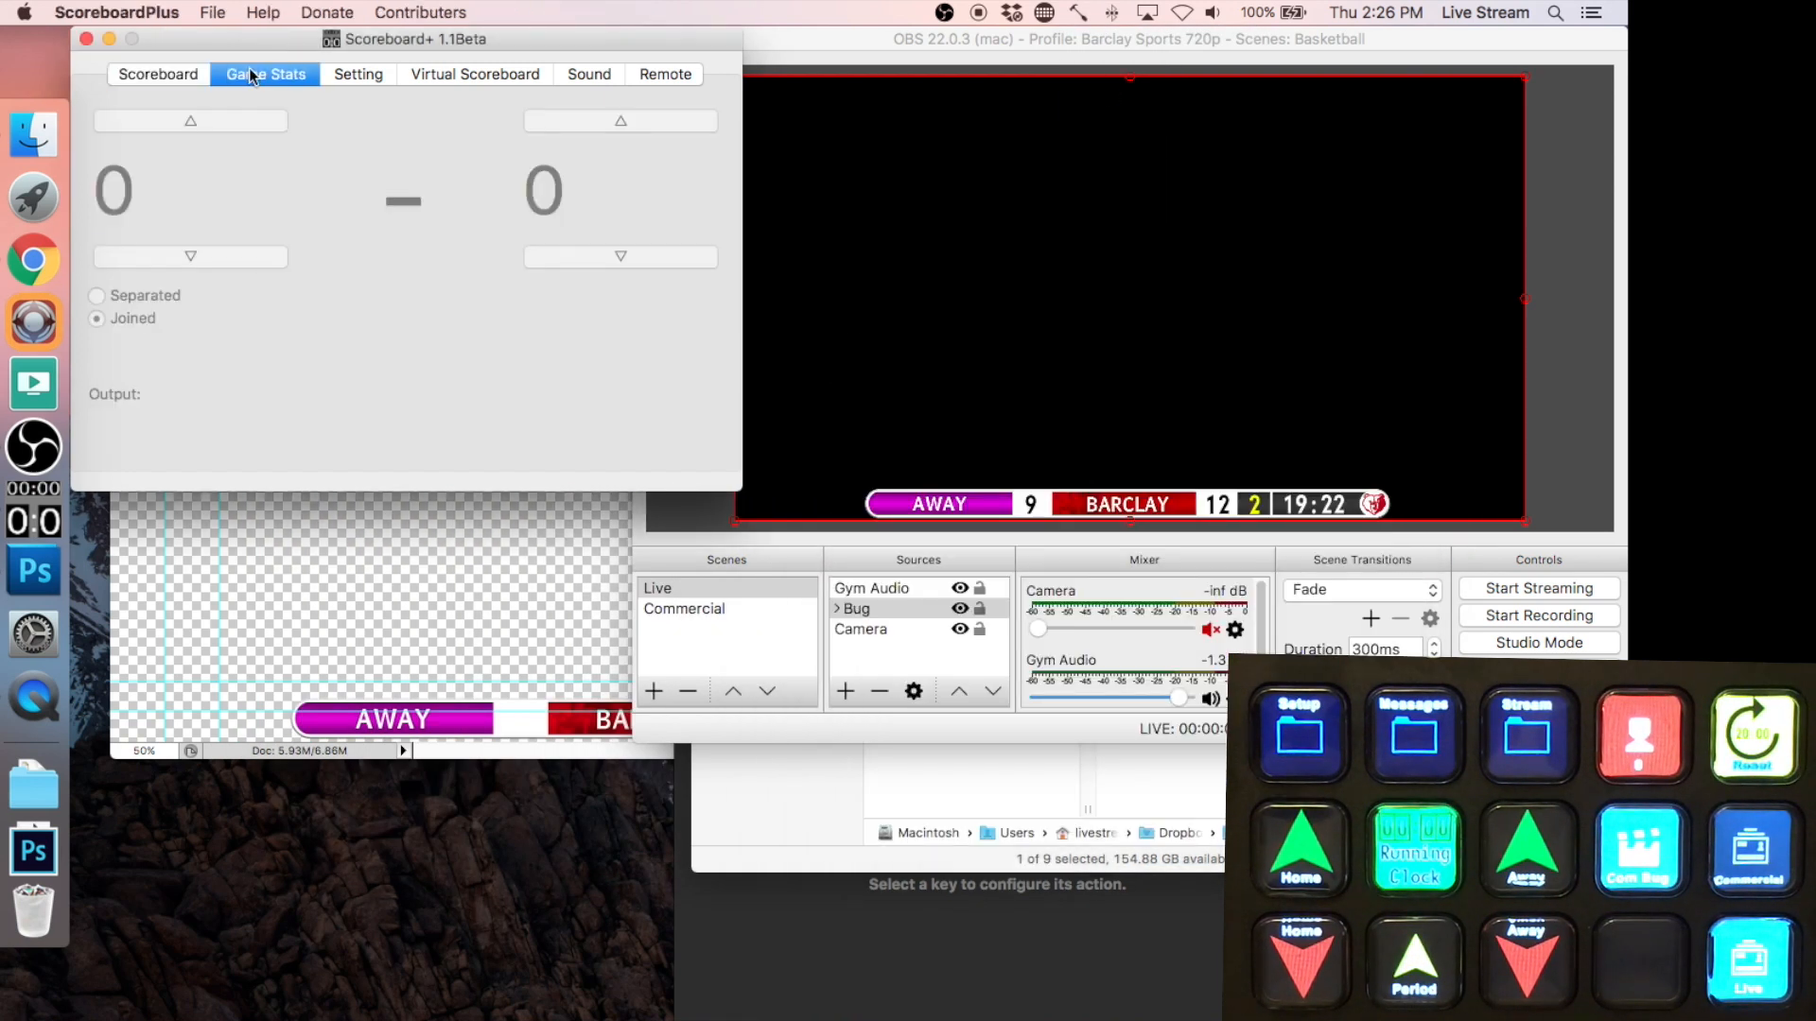
click(368, 75)
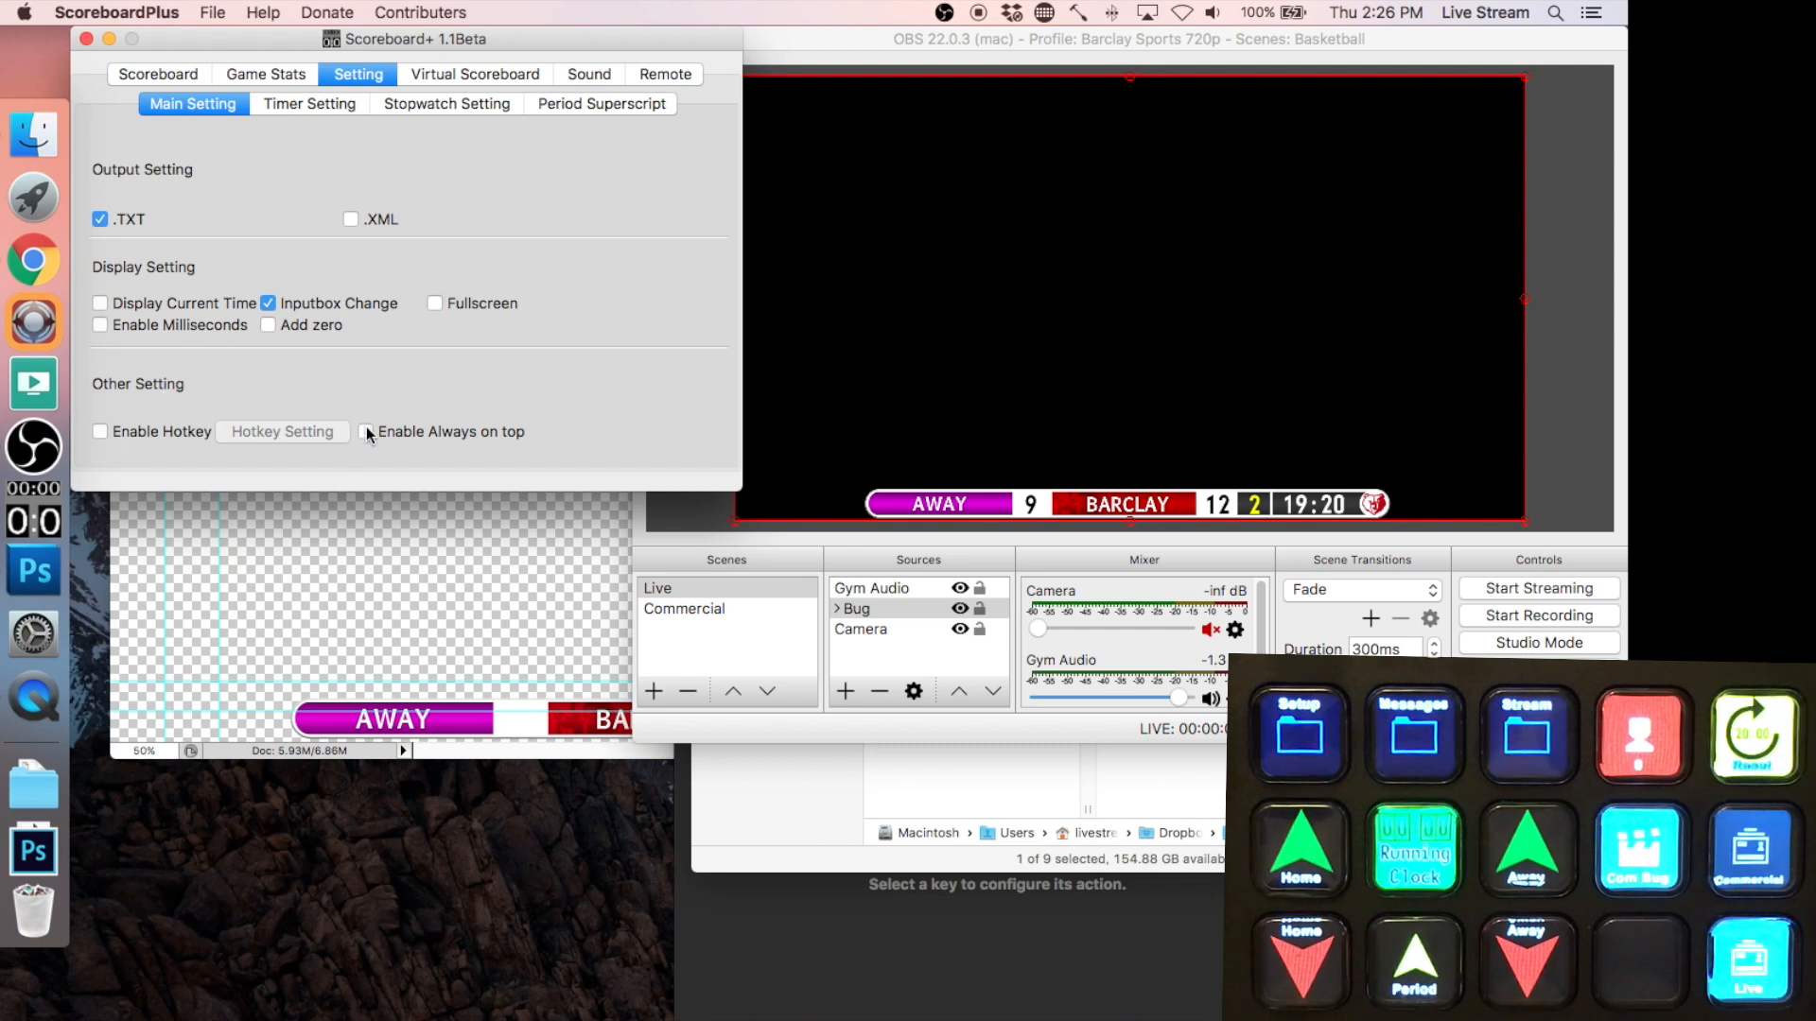
click(785, 41)
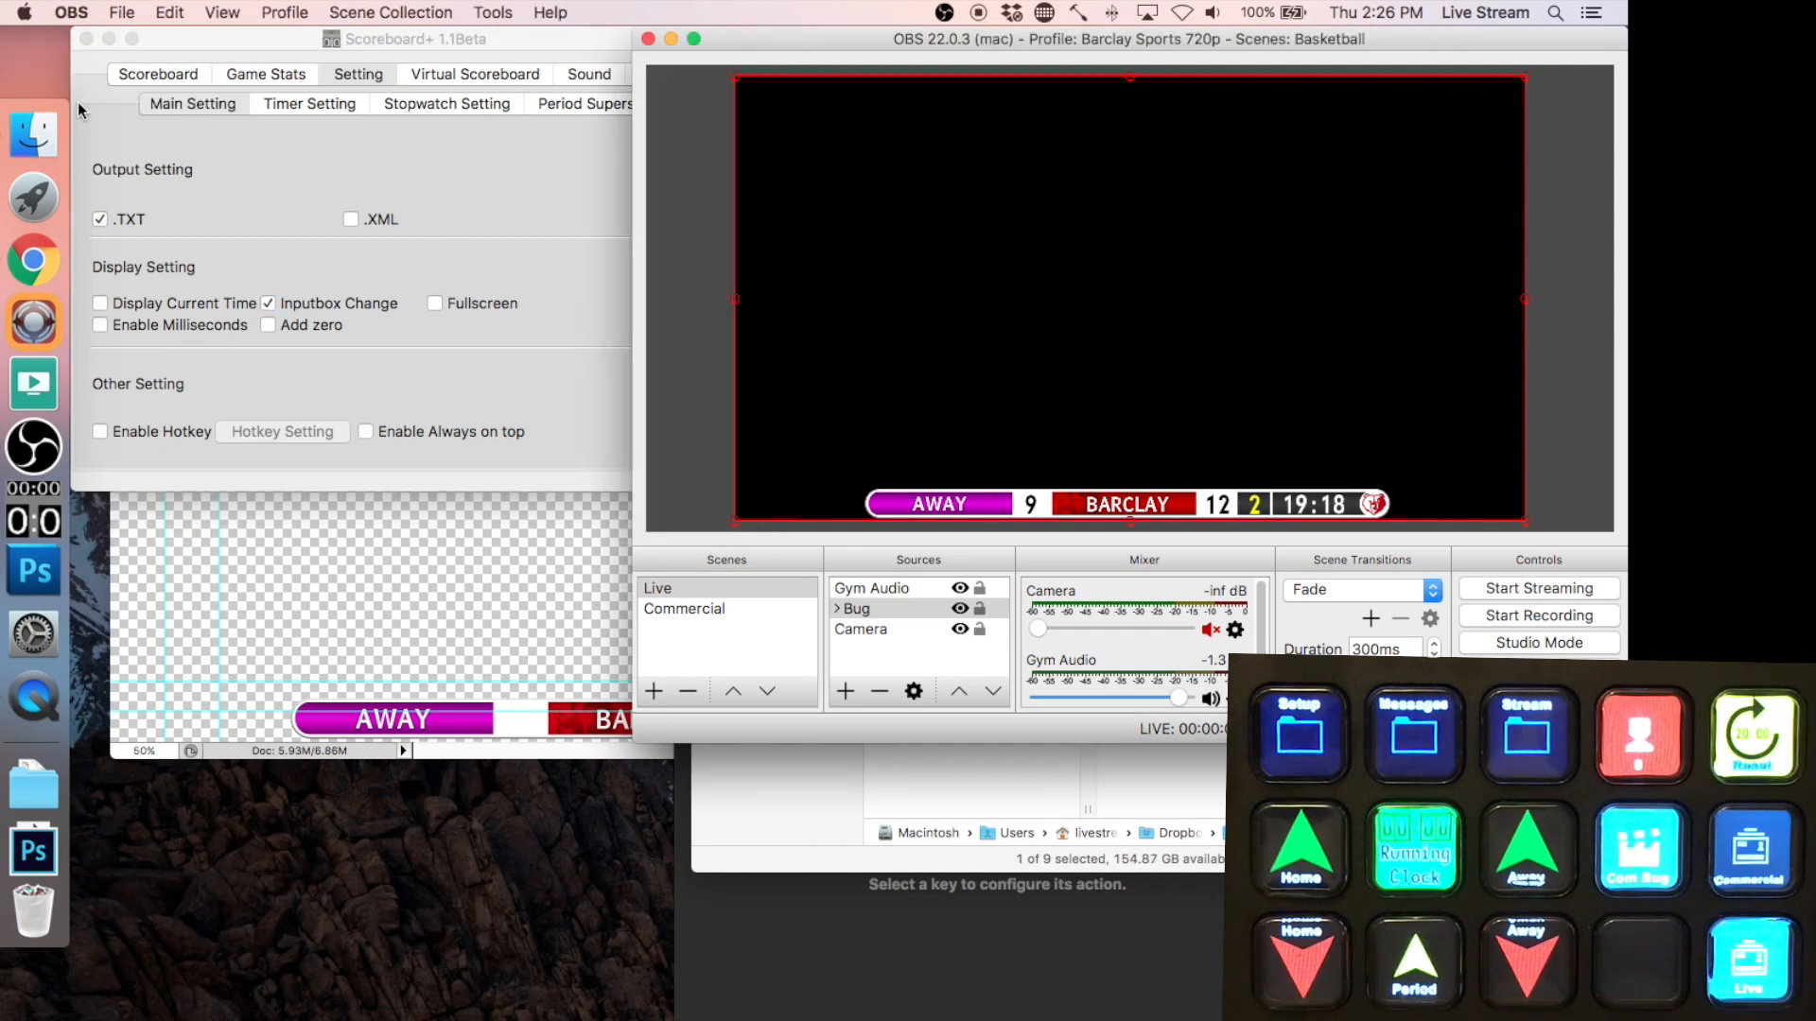
click(111, 77)
- Open the Hammerspoon config file init.lua for editing in TextWrangler and move its window aside
click(1042, 48)
click(1078, 12)
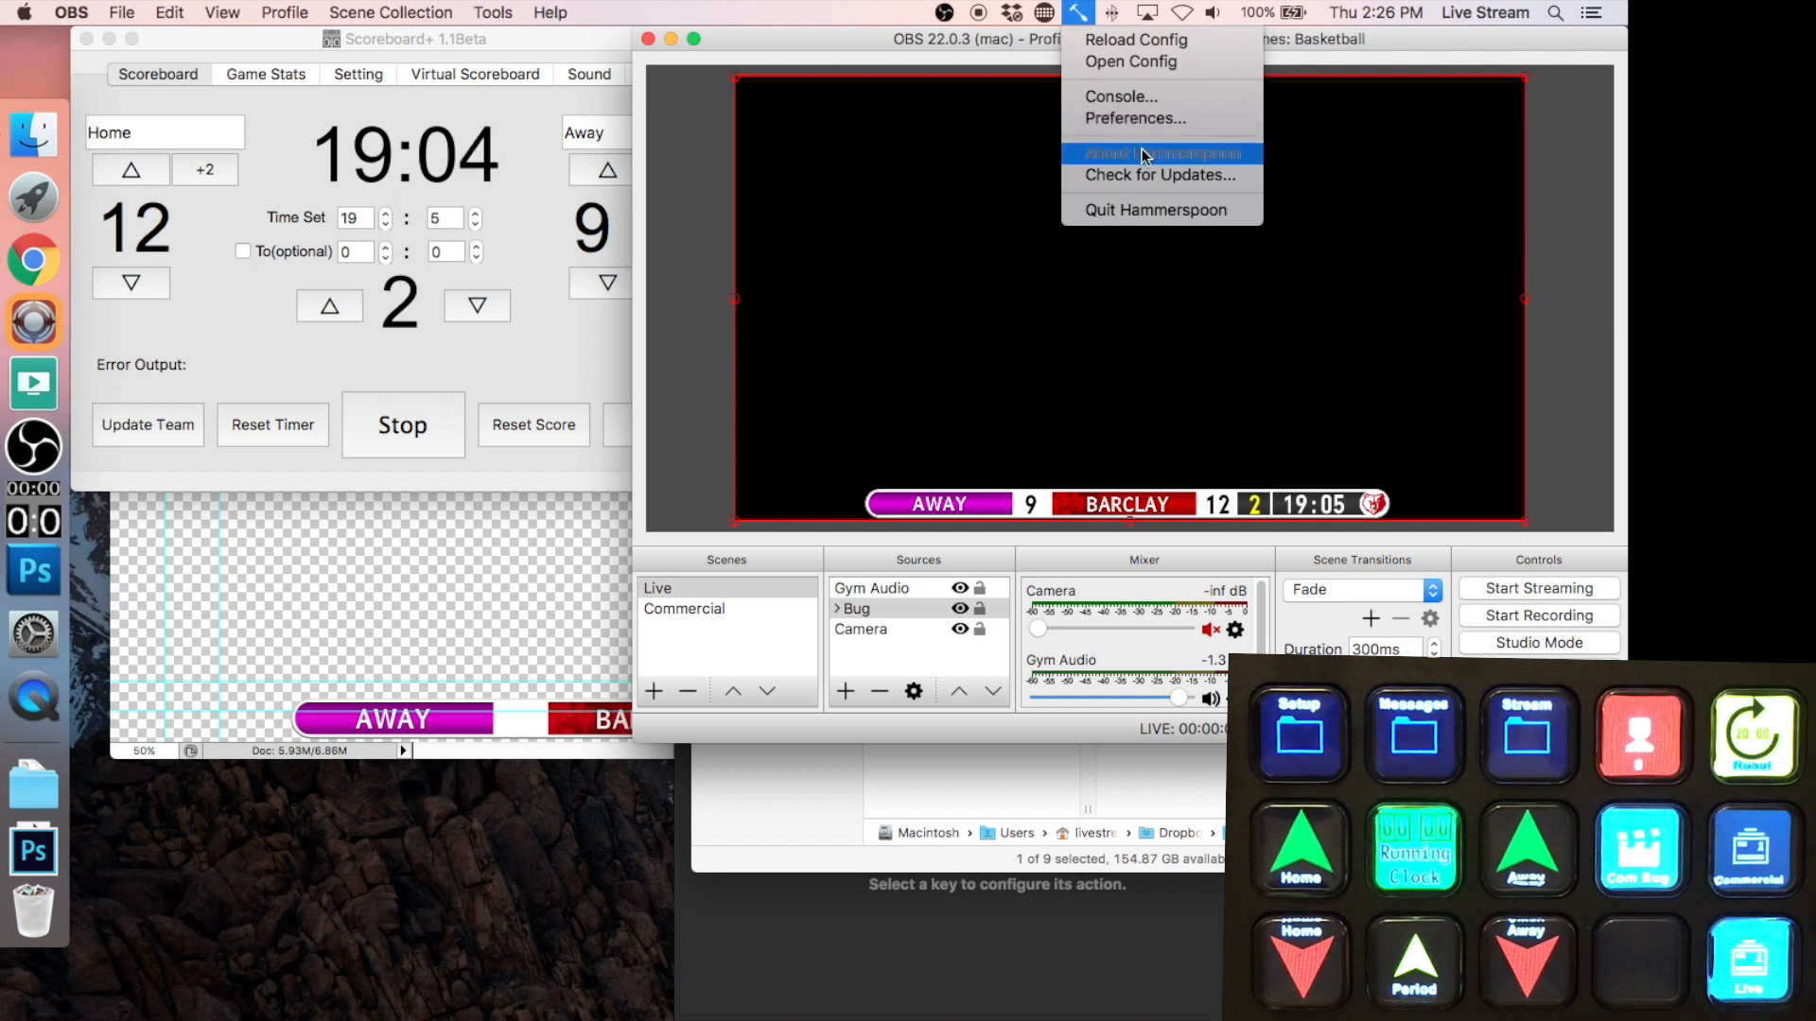
click(1076, 17)
click(1076, 17)
click(1117, 62)
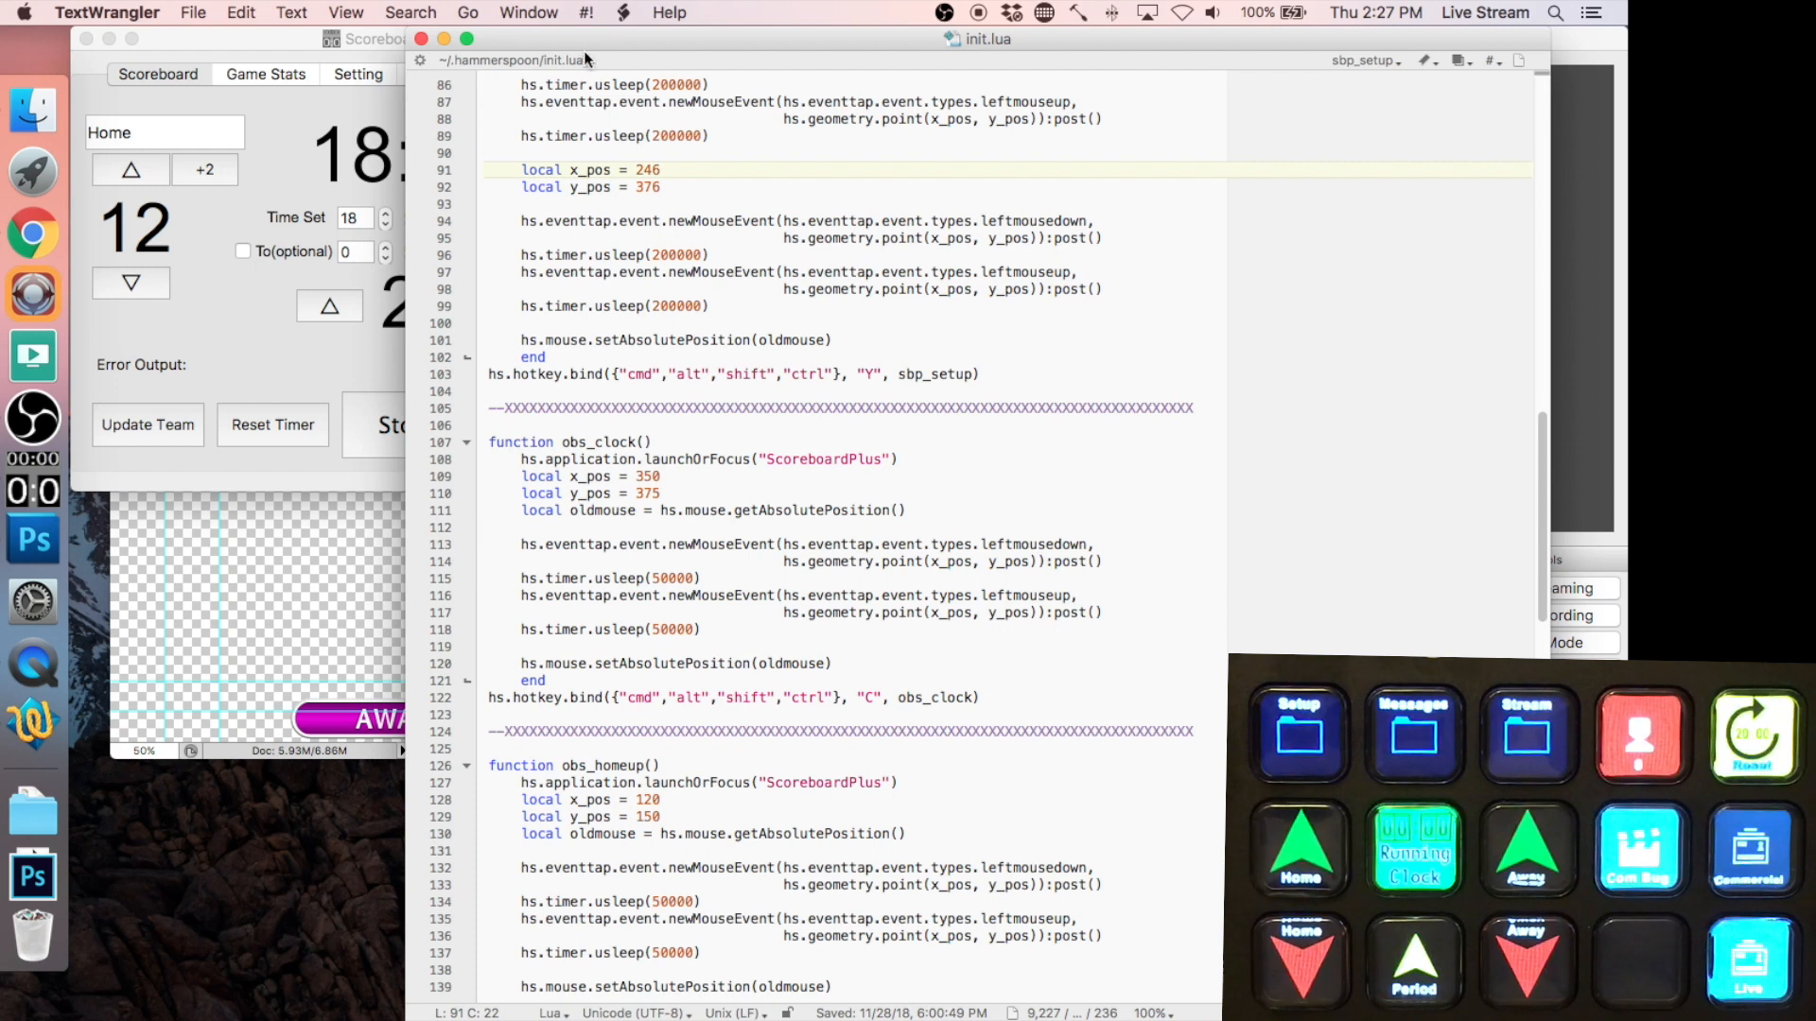
drag(600, 35, 317, 34)
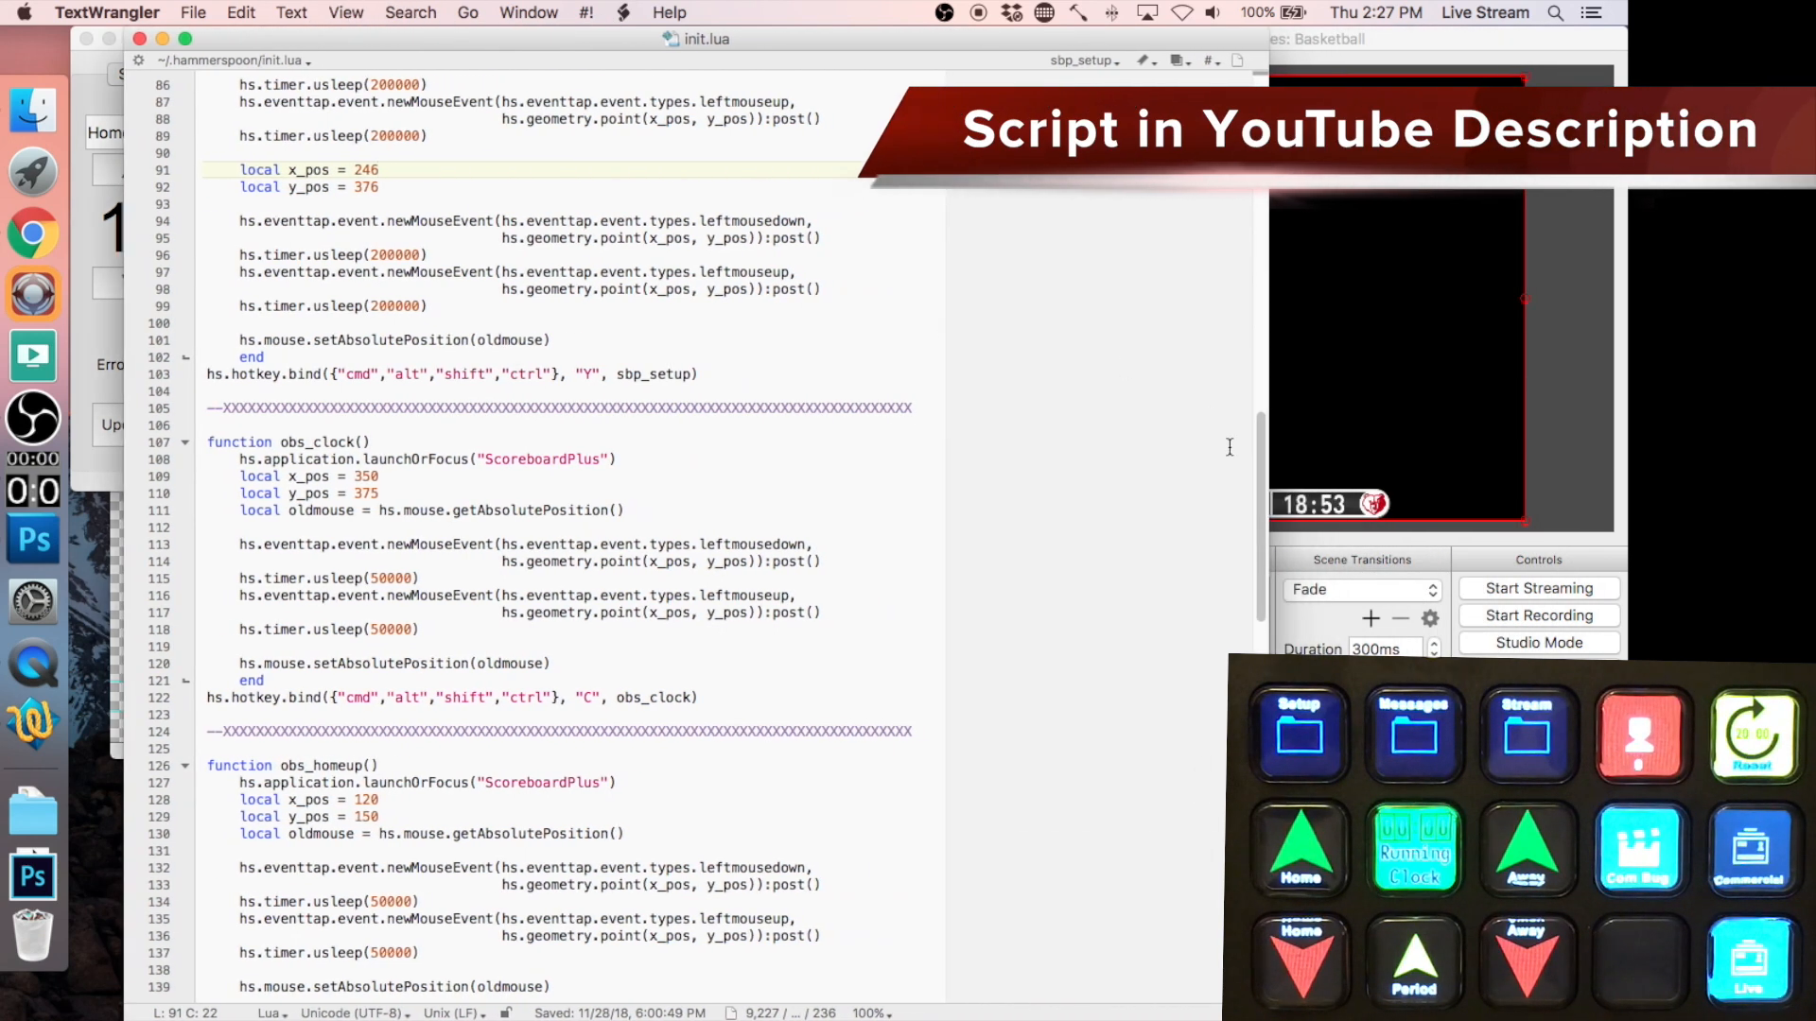
- Examine the window_arrange function and its window layout entries at the beginning of init.lua
drag(1257, 454, 1261, 95)
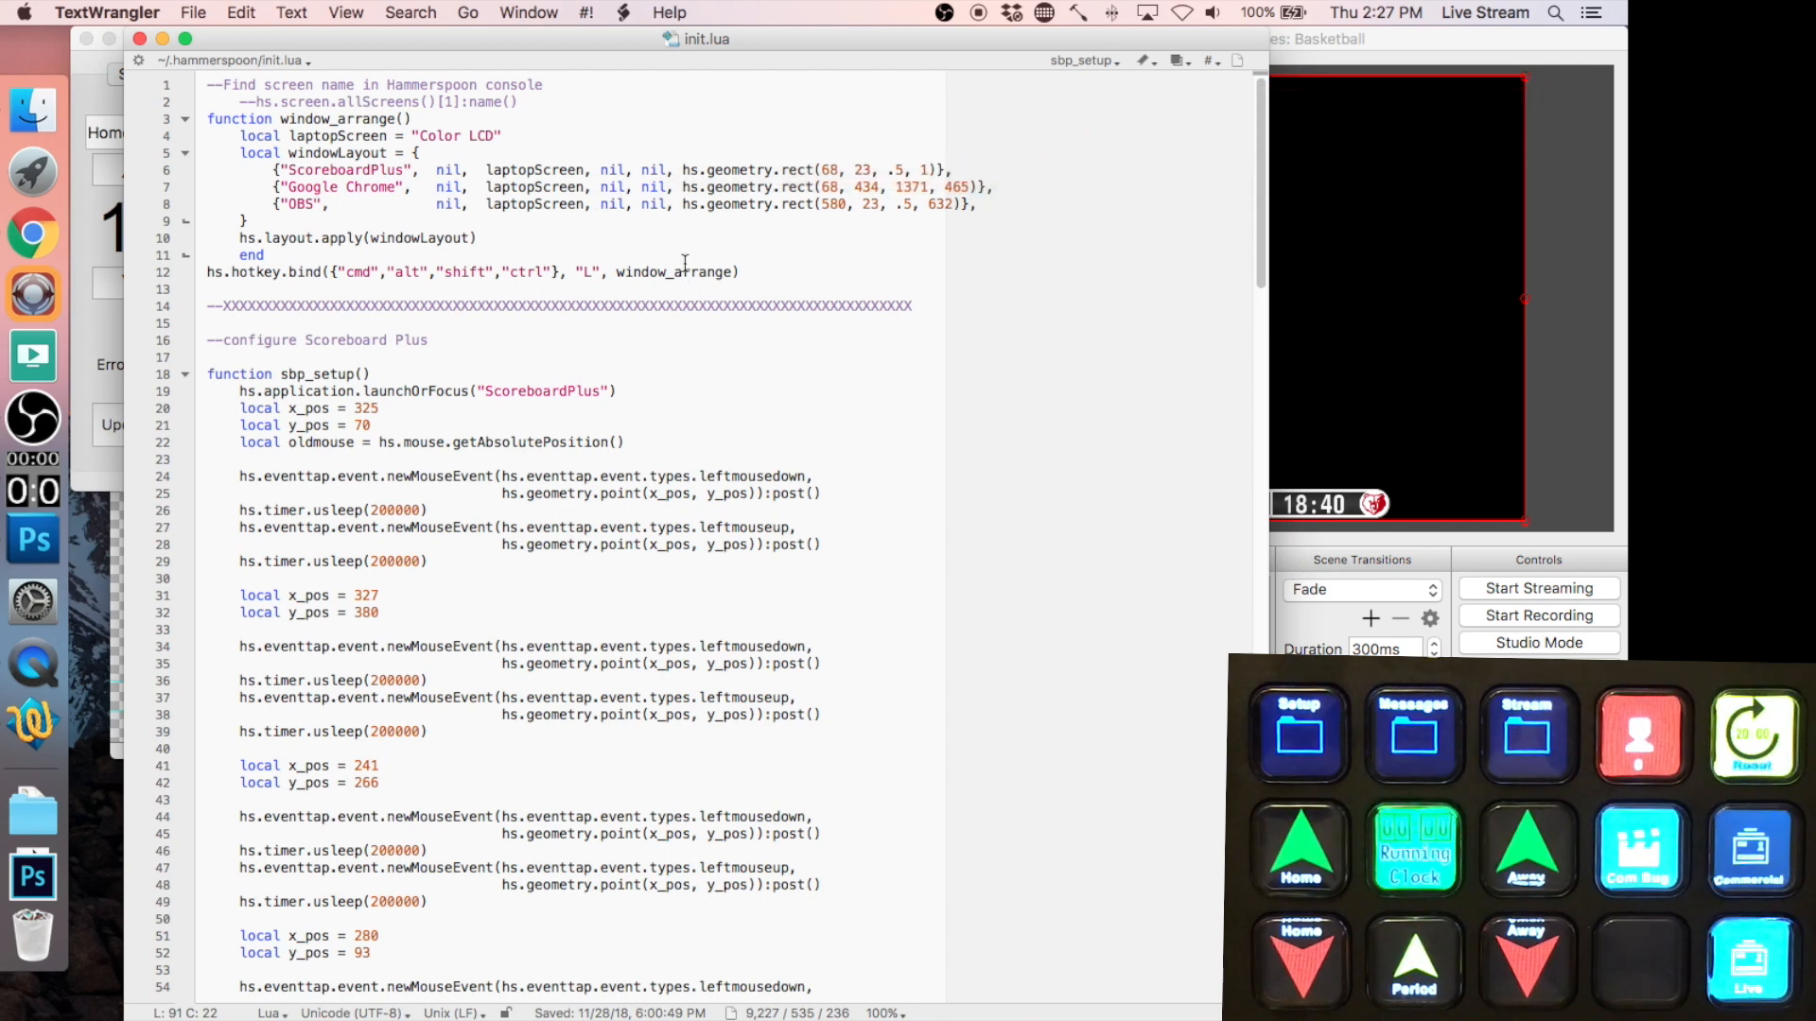
drag(1264, 190, 1093, 147)
click(722, 174)
click(636, 461)
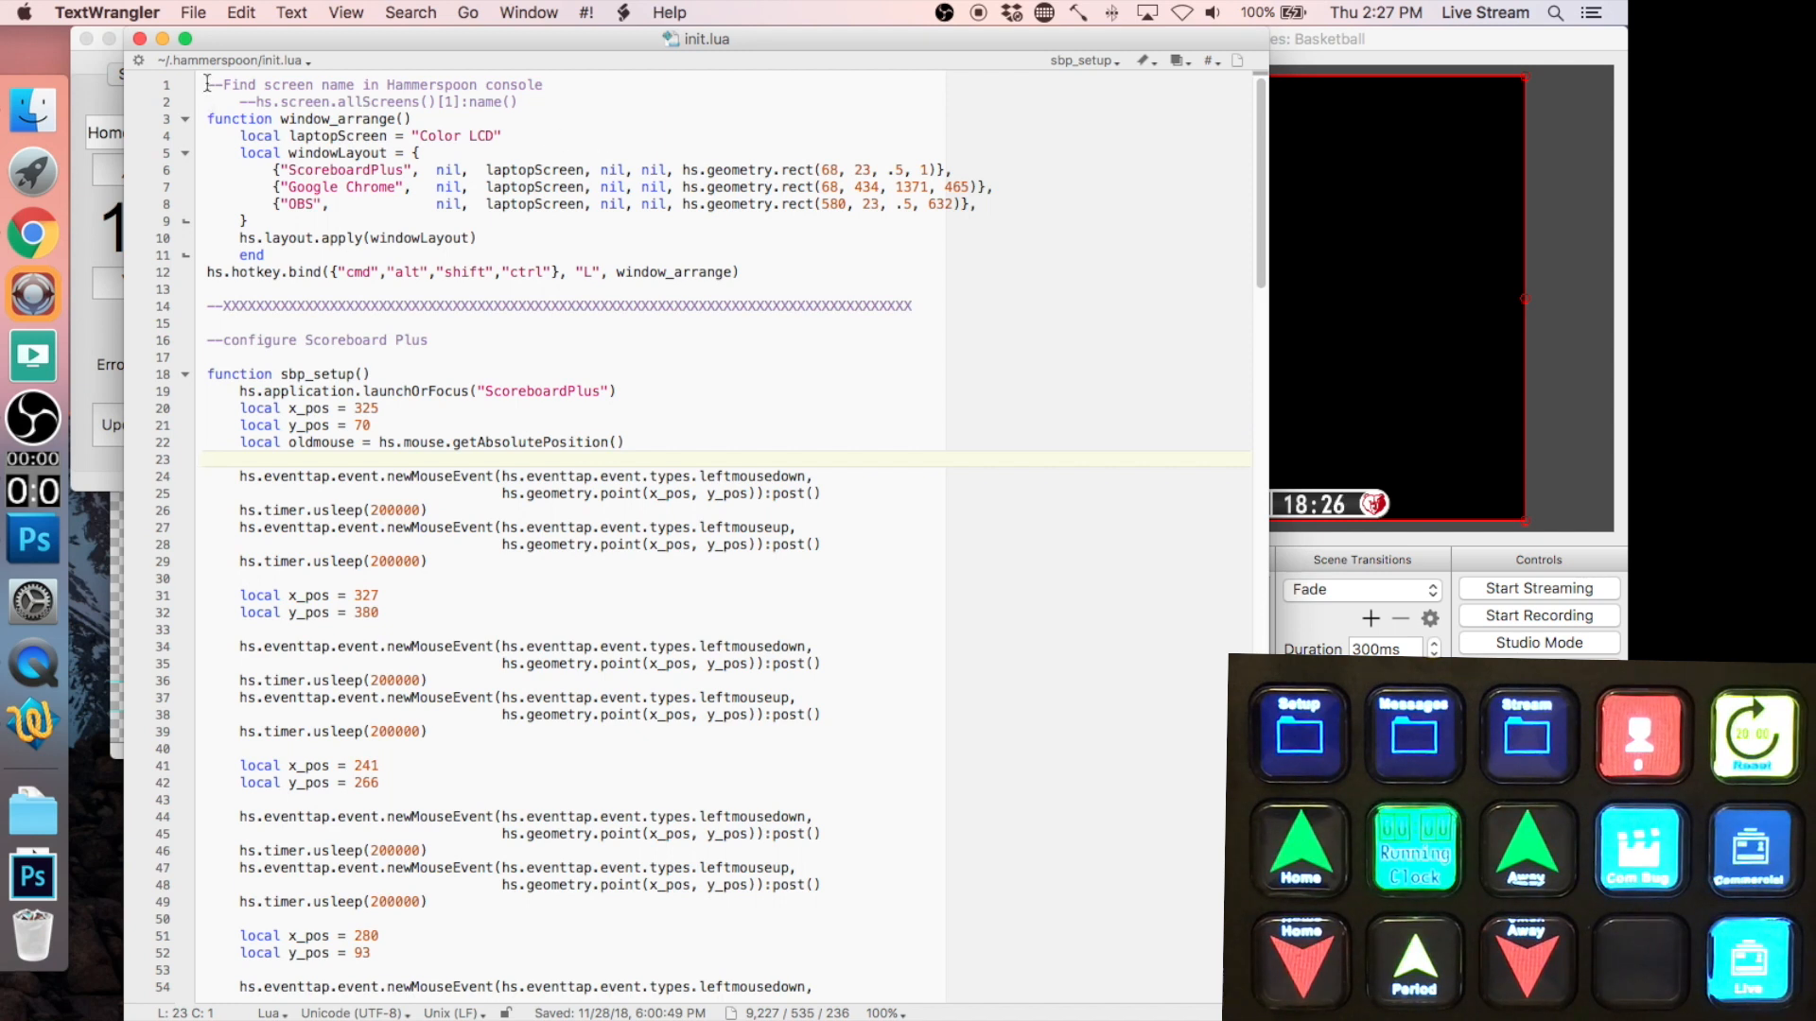
- Examine the commented lines 1 and 2 about finding the screen name in the Hammerspoon console
click(364, 85)
click(482, 100)
drag(527, 101, 199, 81)
click(254, 91)
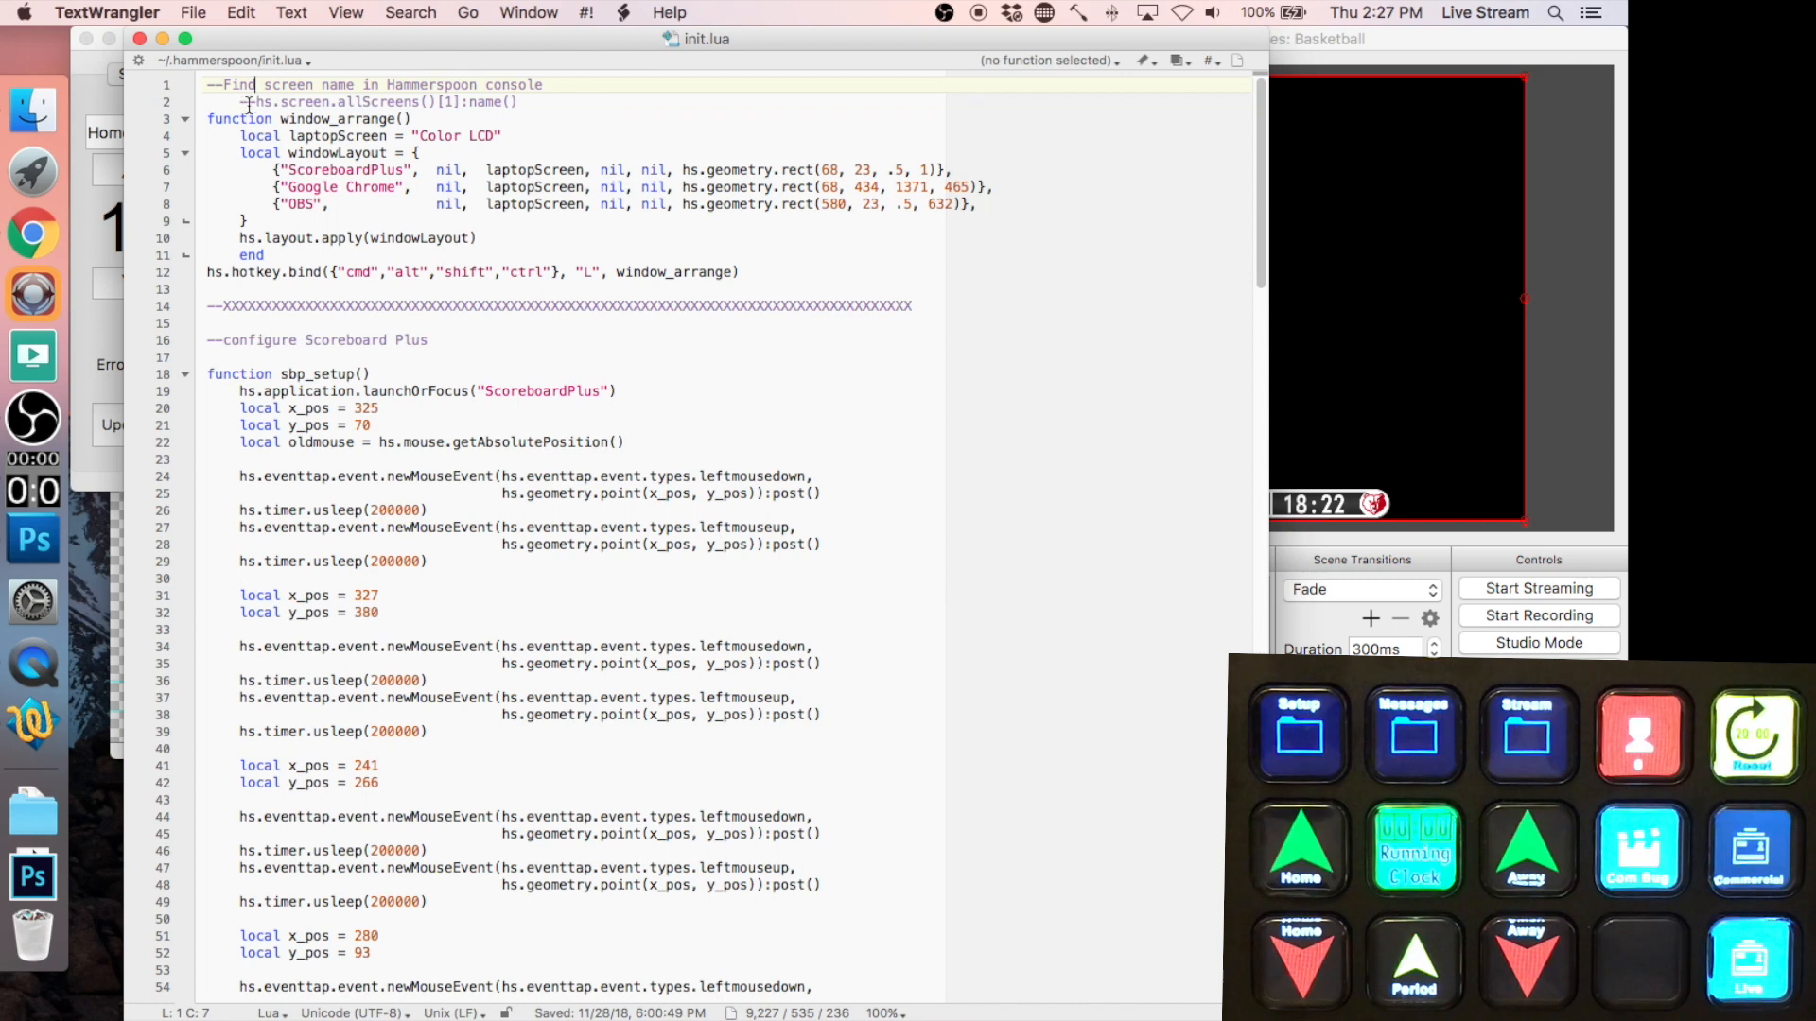
click(212, 85)
click(248, 101)
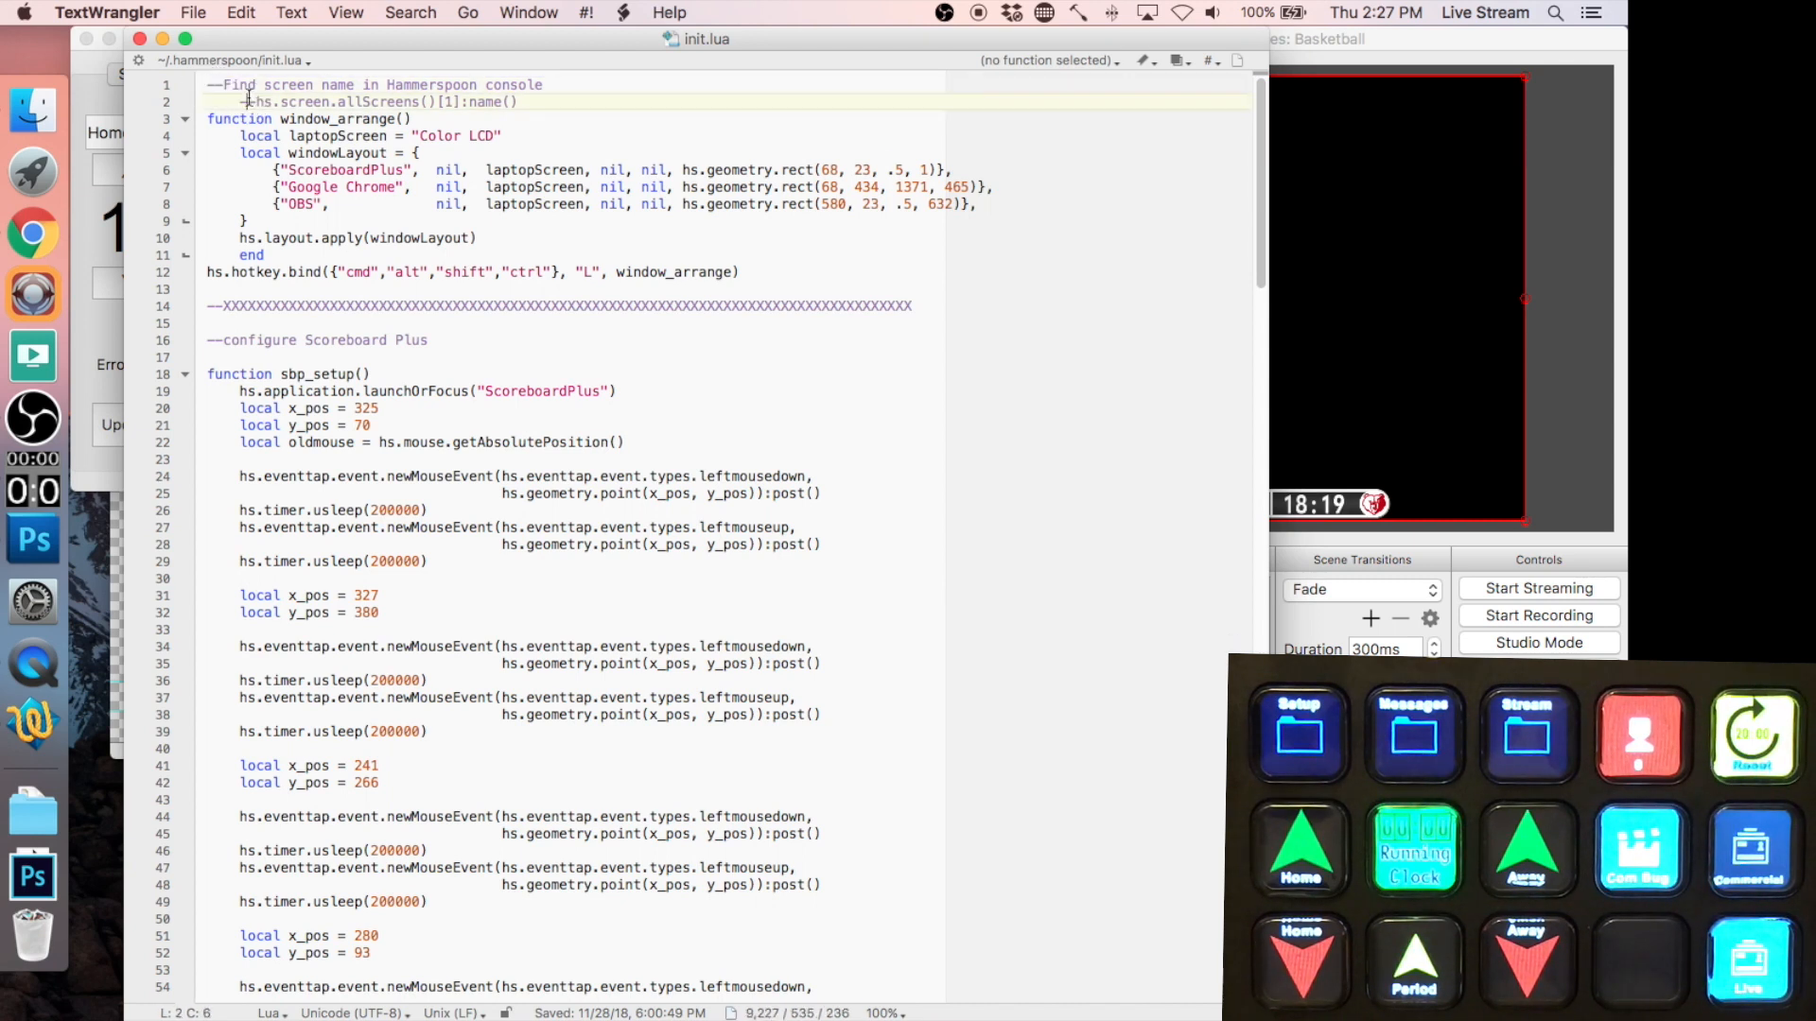
drag(519, 102, 296, 96)
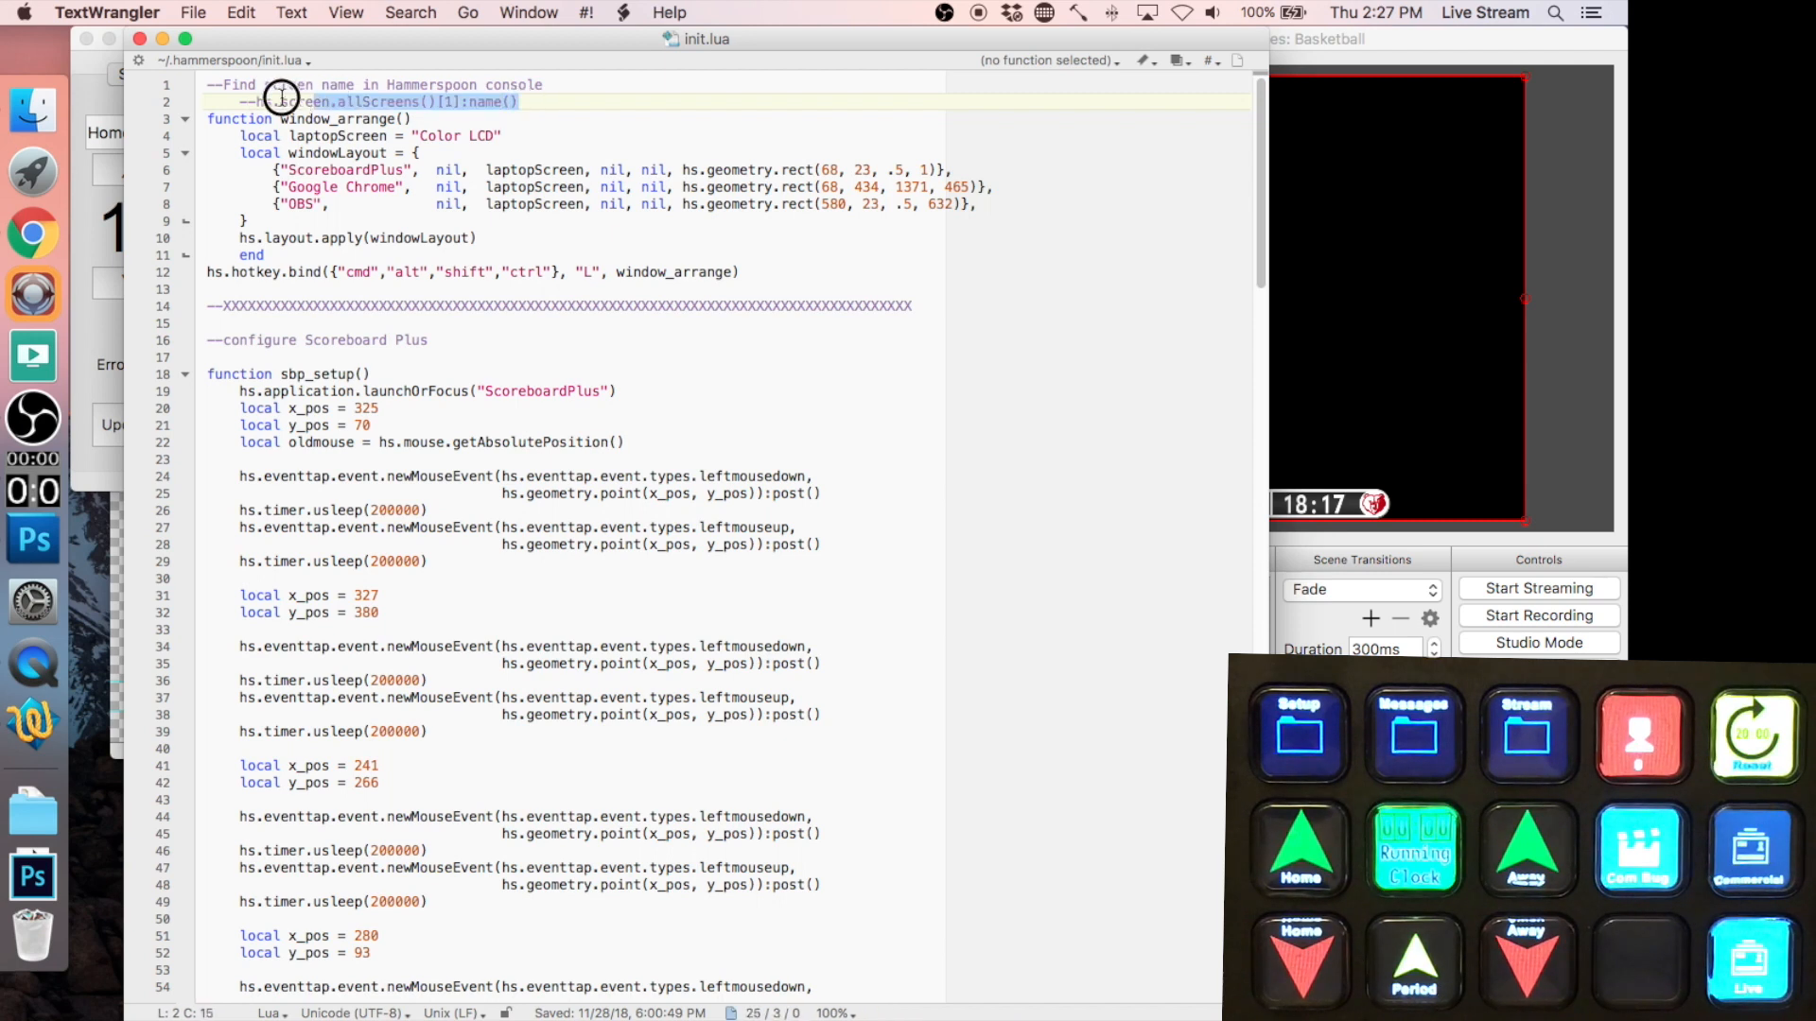
click(265, 86)
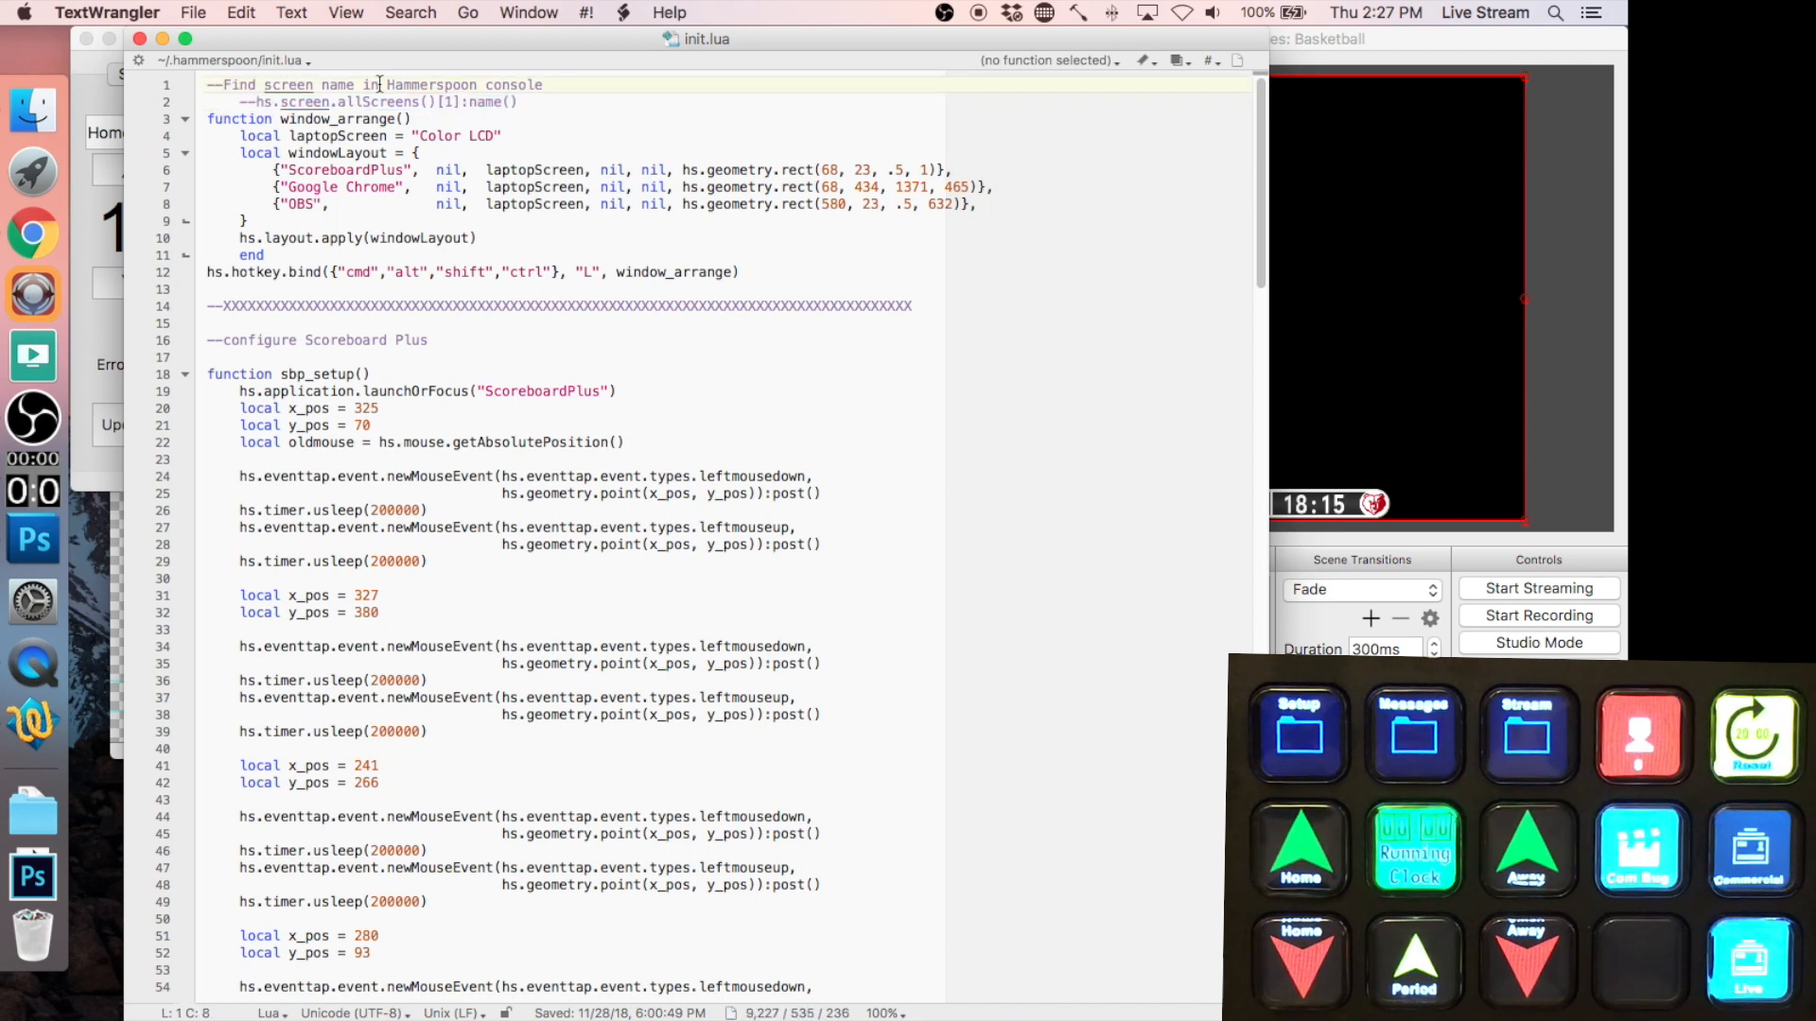
drag(544, 85, 218, 85)
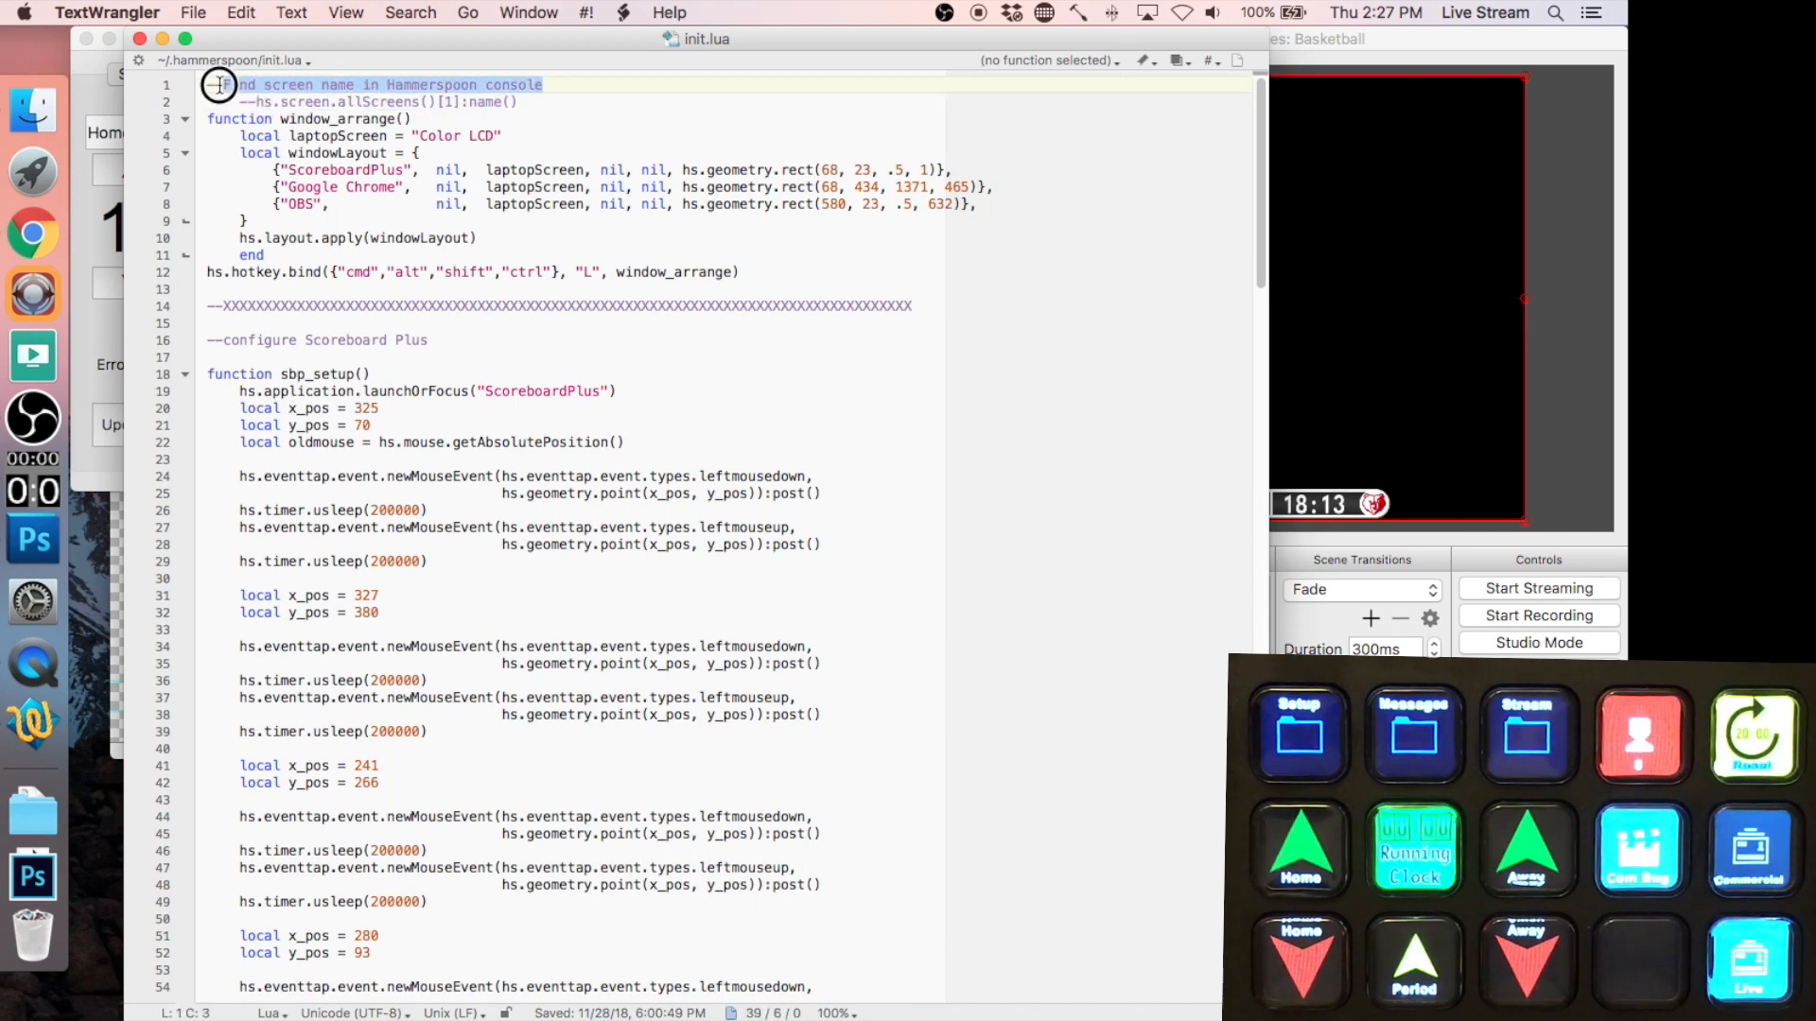
click(288, 101)
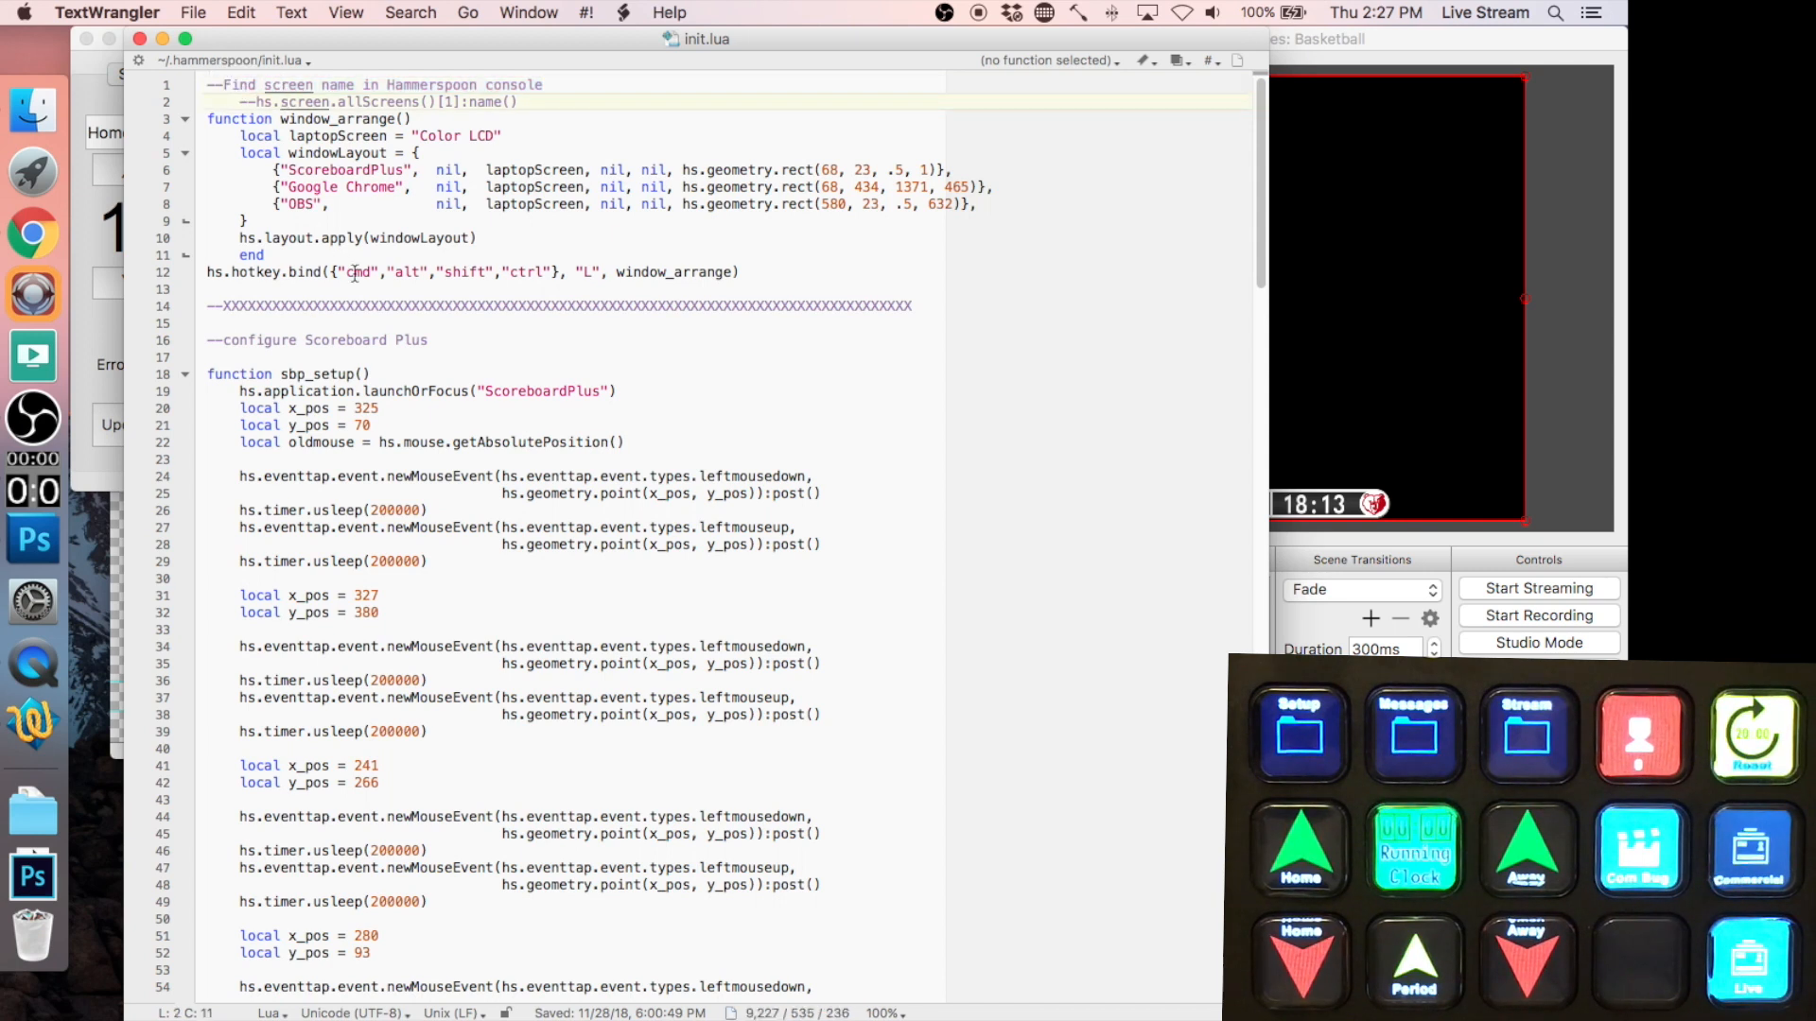
- Highlight the separator in line 14 and the "configure Scoreboard Plus" comment in line 16
drag(244, 309, 782, 307)
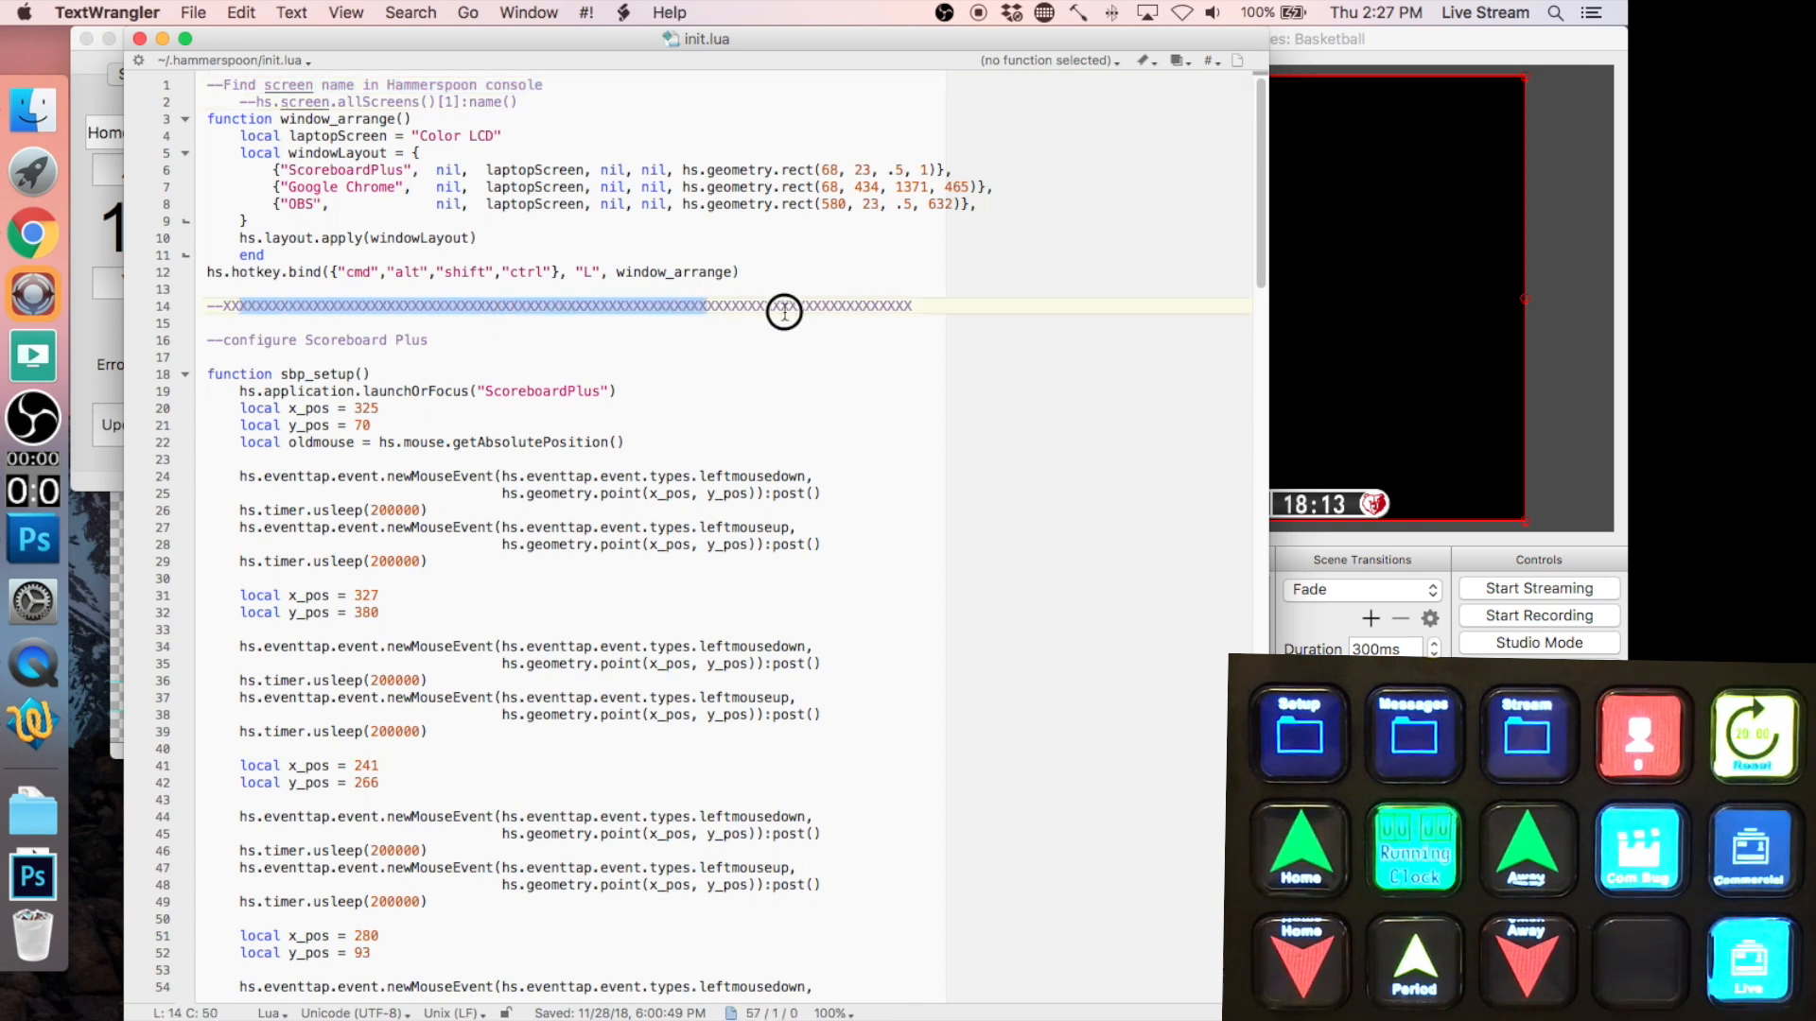
click(365, 359)
drag(430, 343, 207, 342)
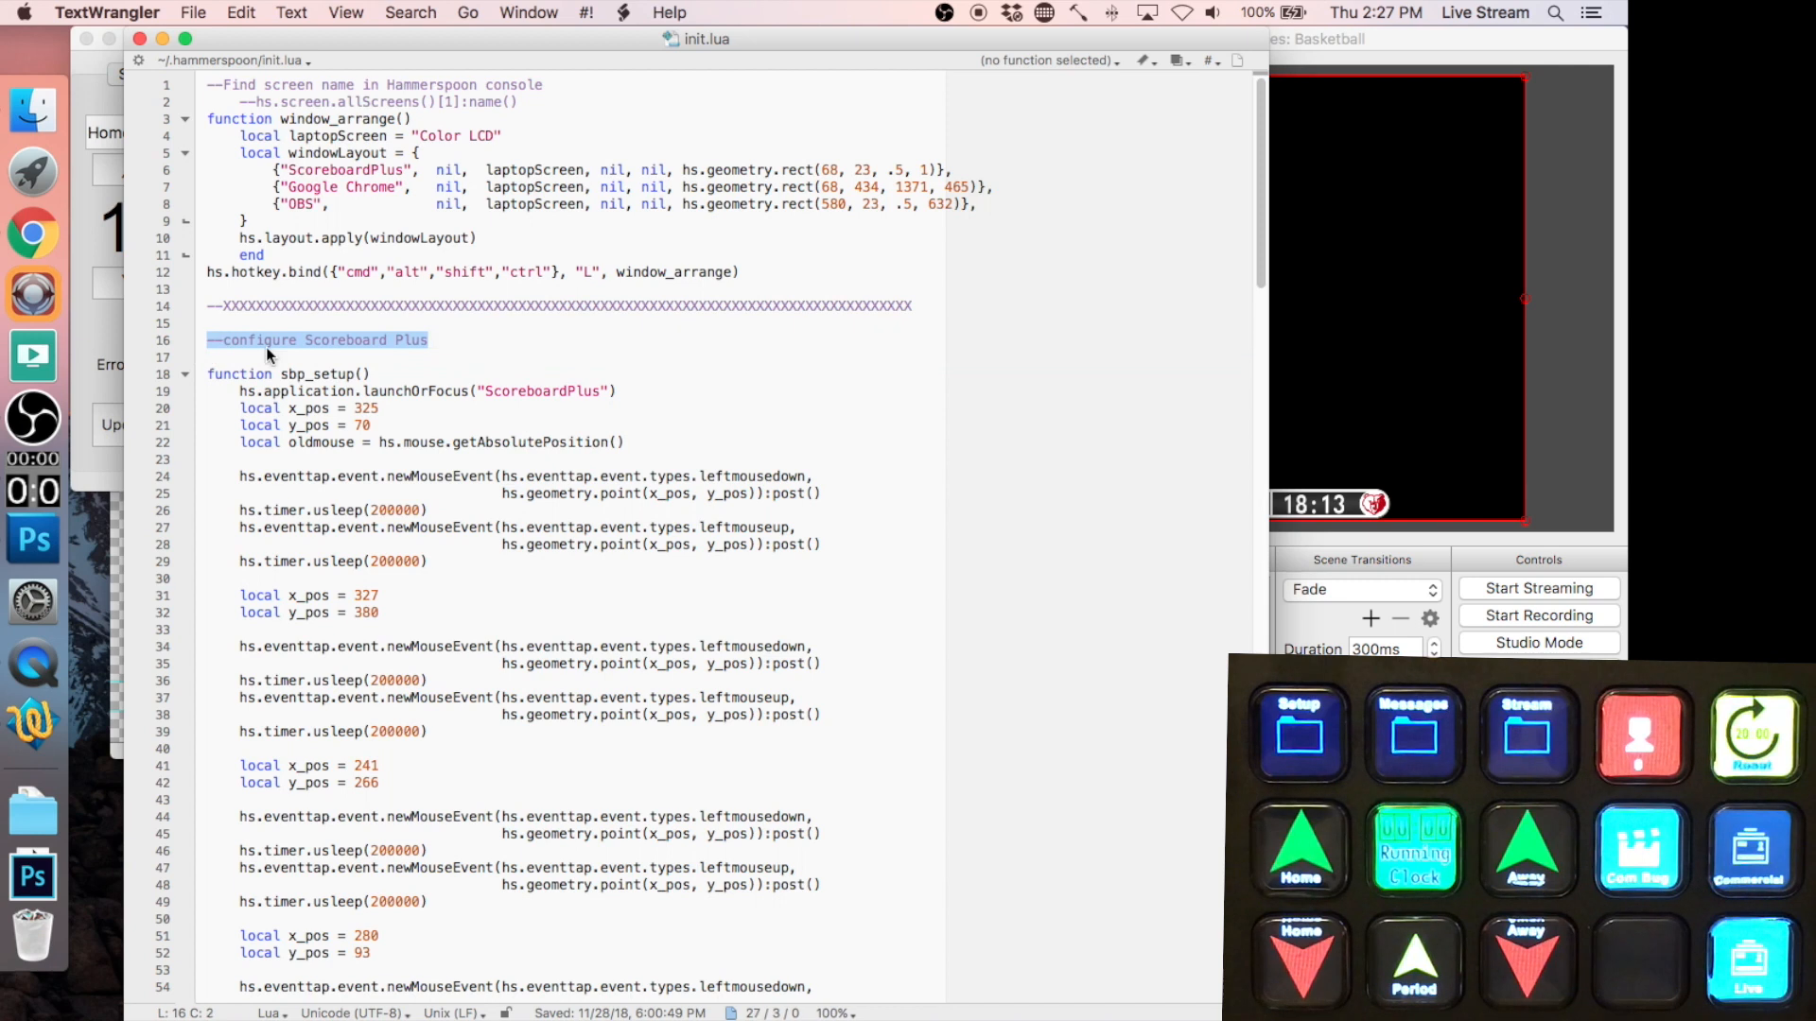
click(321, 340)
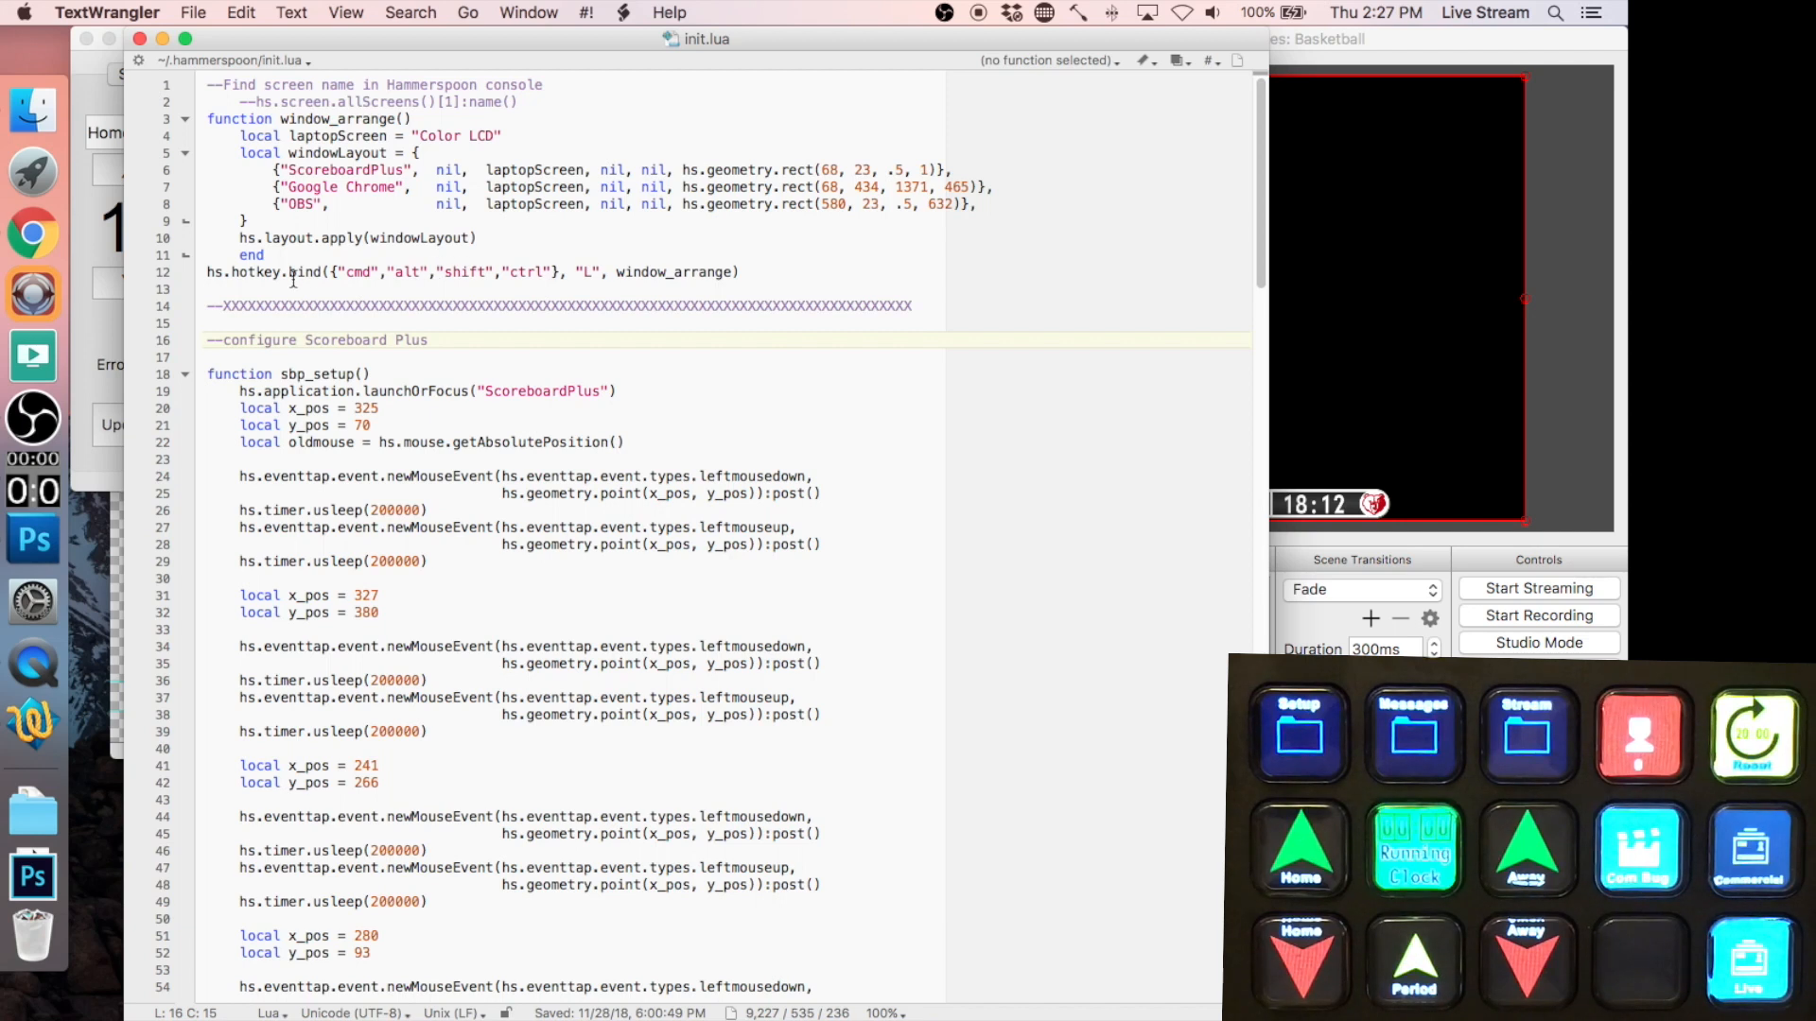
- Examine the hotkey binding in line 12, covering its cmd, alt, shift and ctrl modifiers and the "L" key
drag(206, 272, 741, 273)
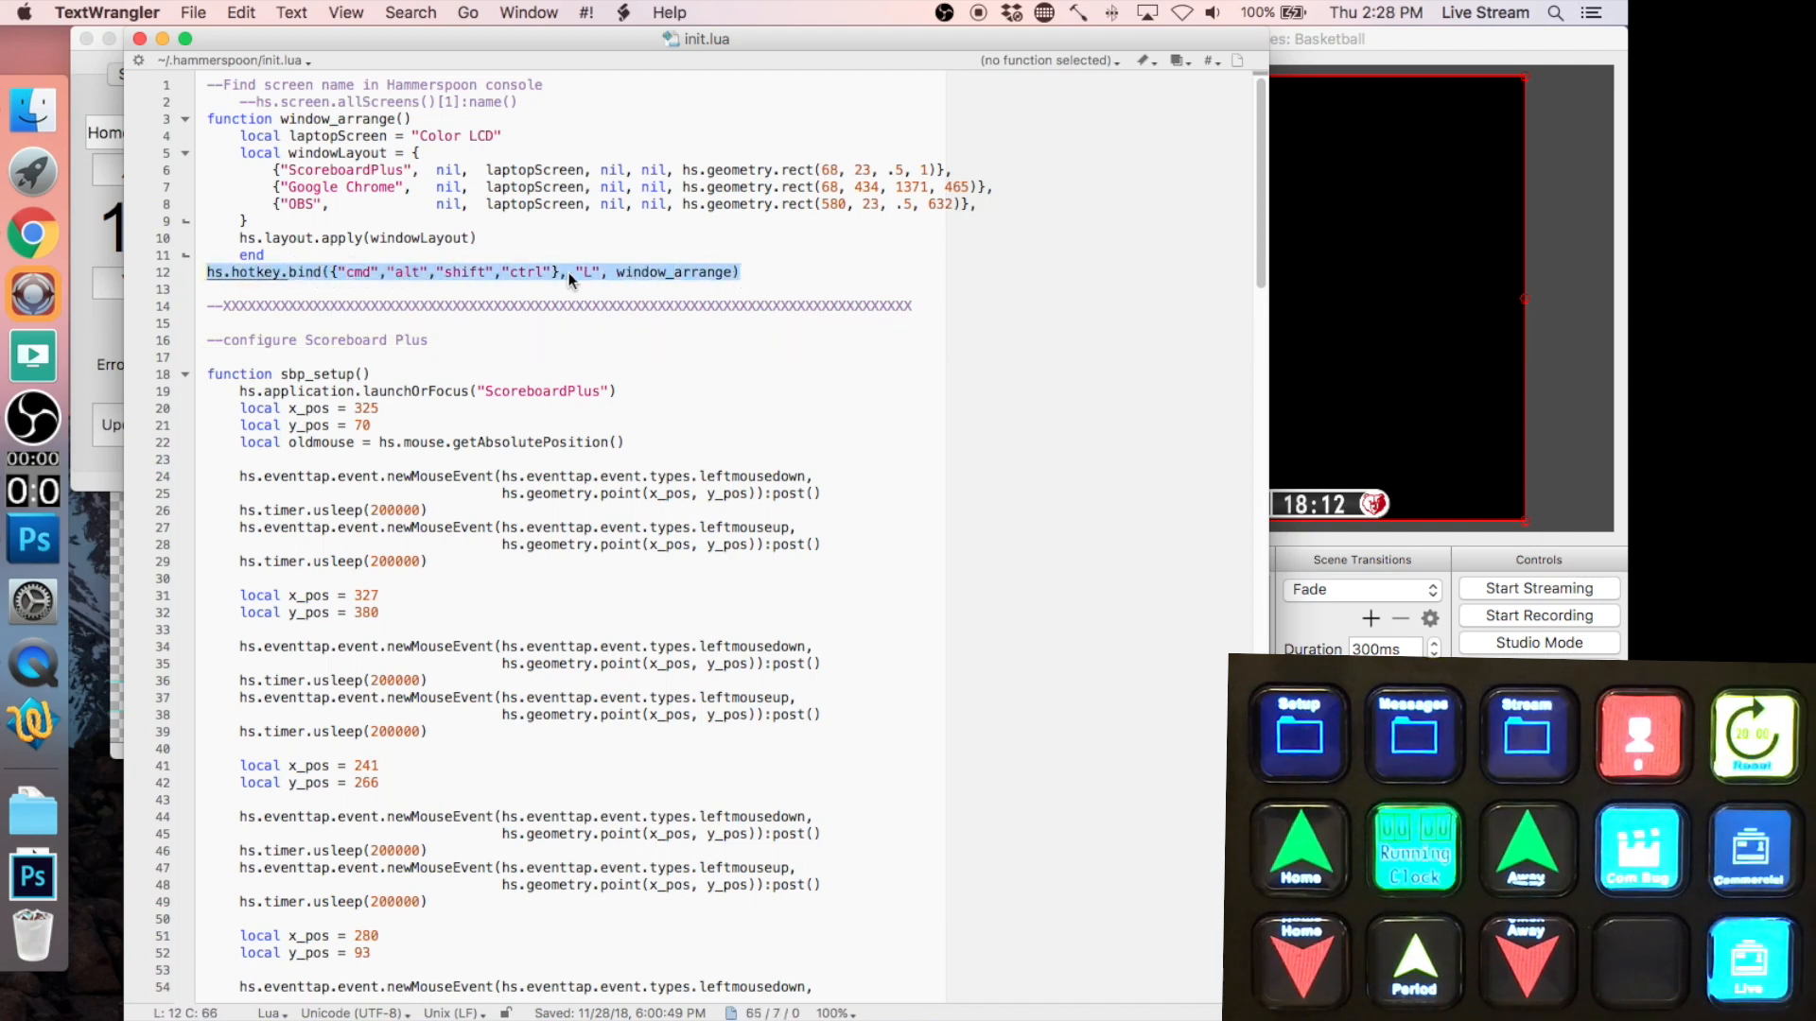
click(352, 276)
click(397, 274)
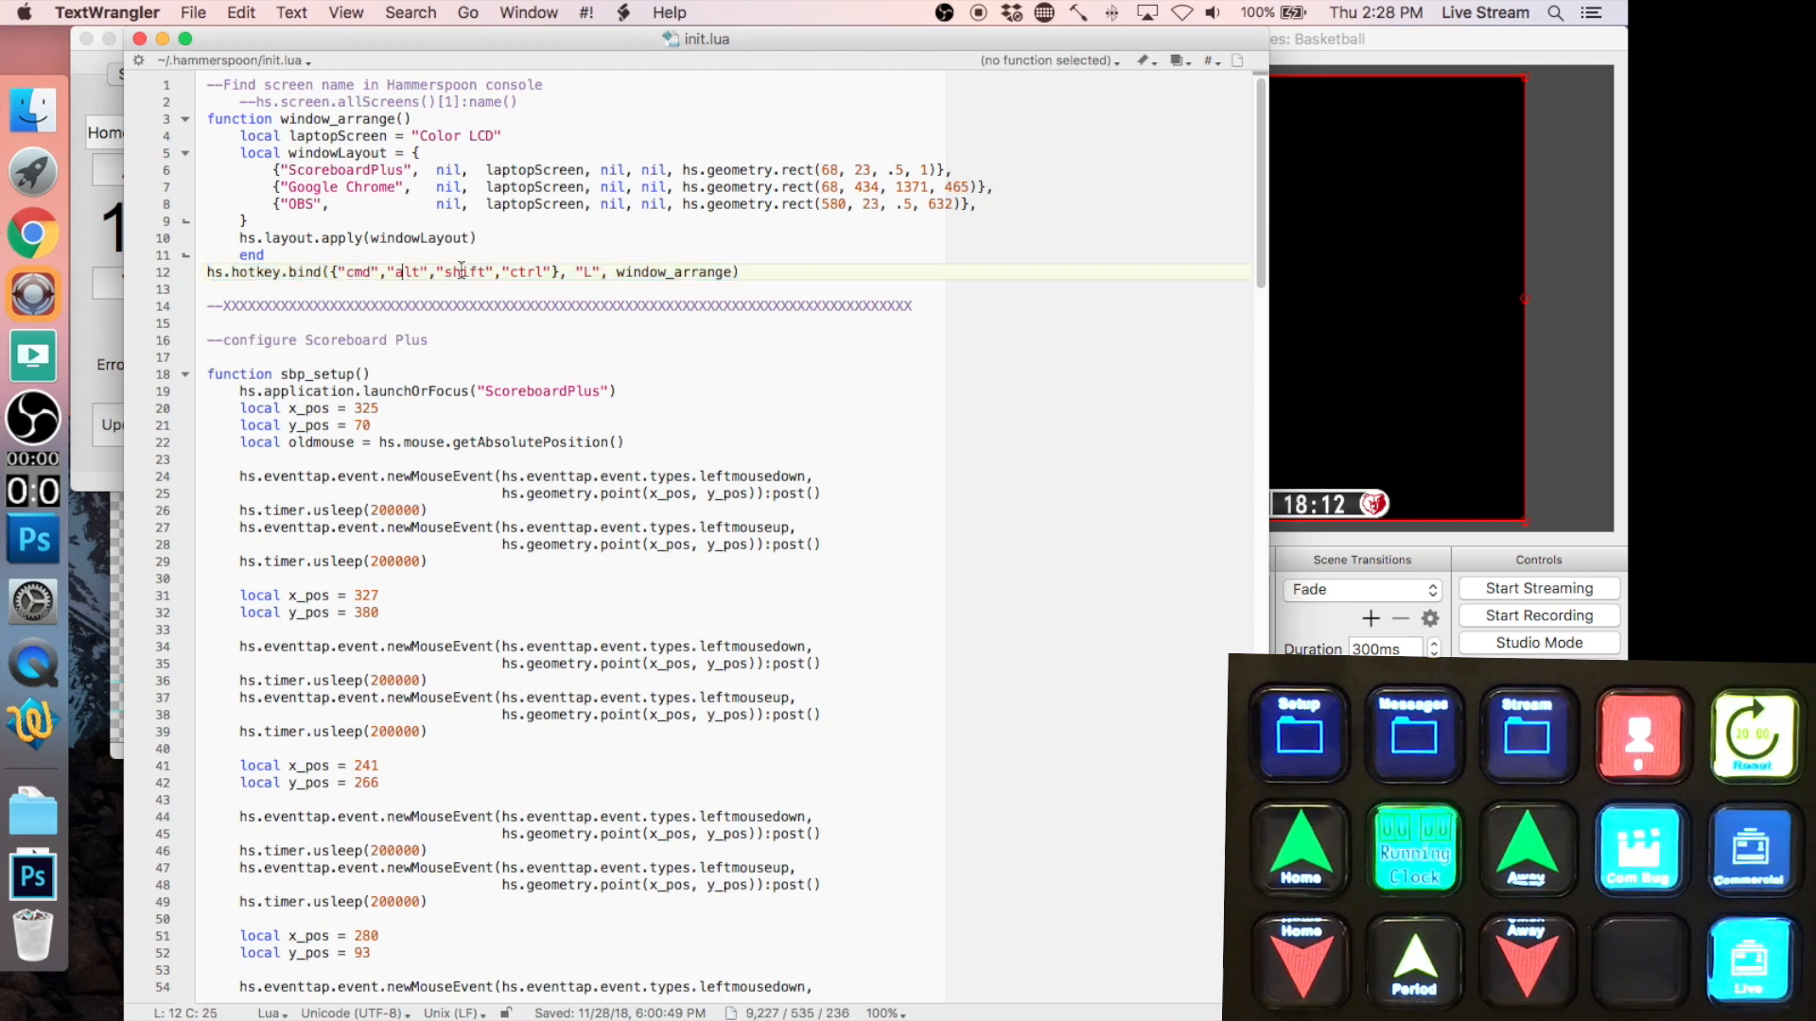
click(590, 274)
- Highlight the whole window_arrange function and its name in both the definition and the hotkey binding
drag(764, 254, 198, 126)
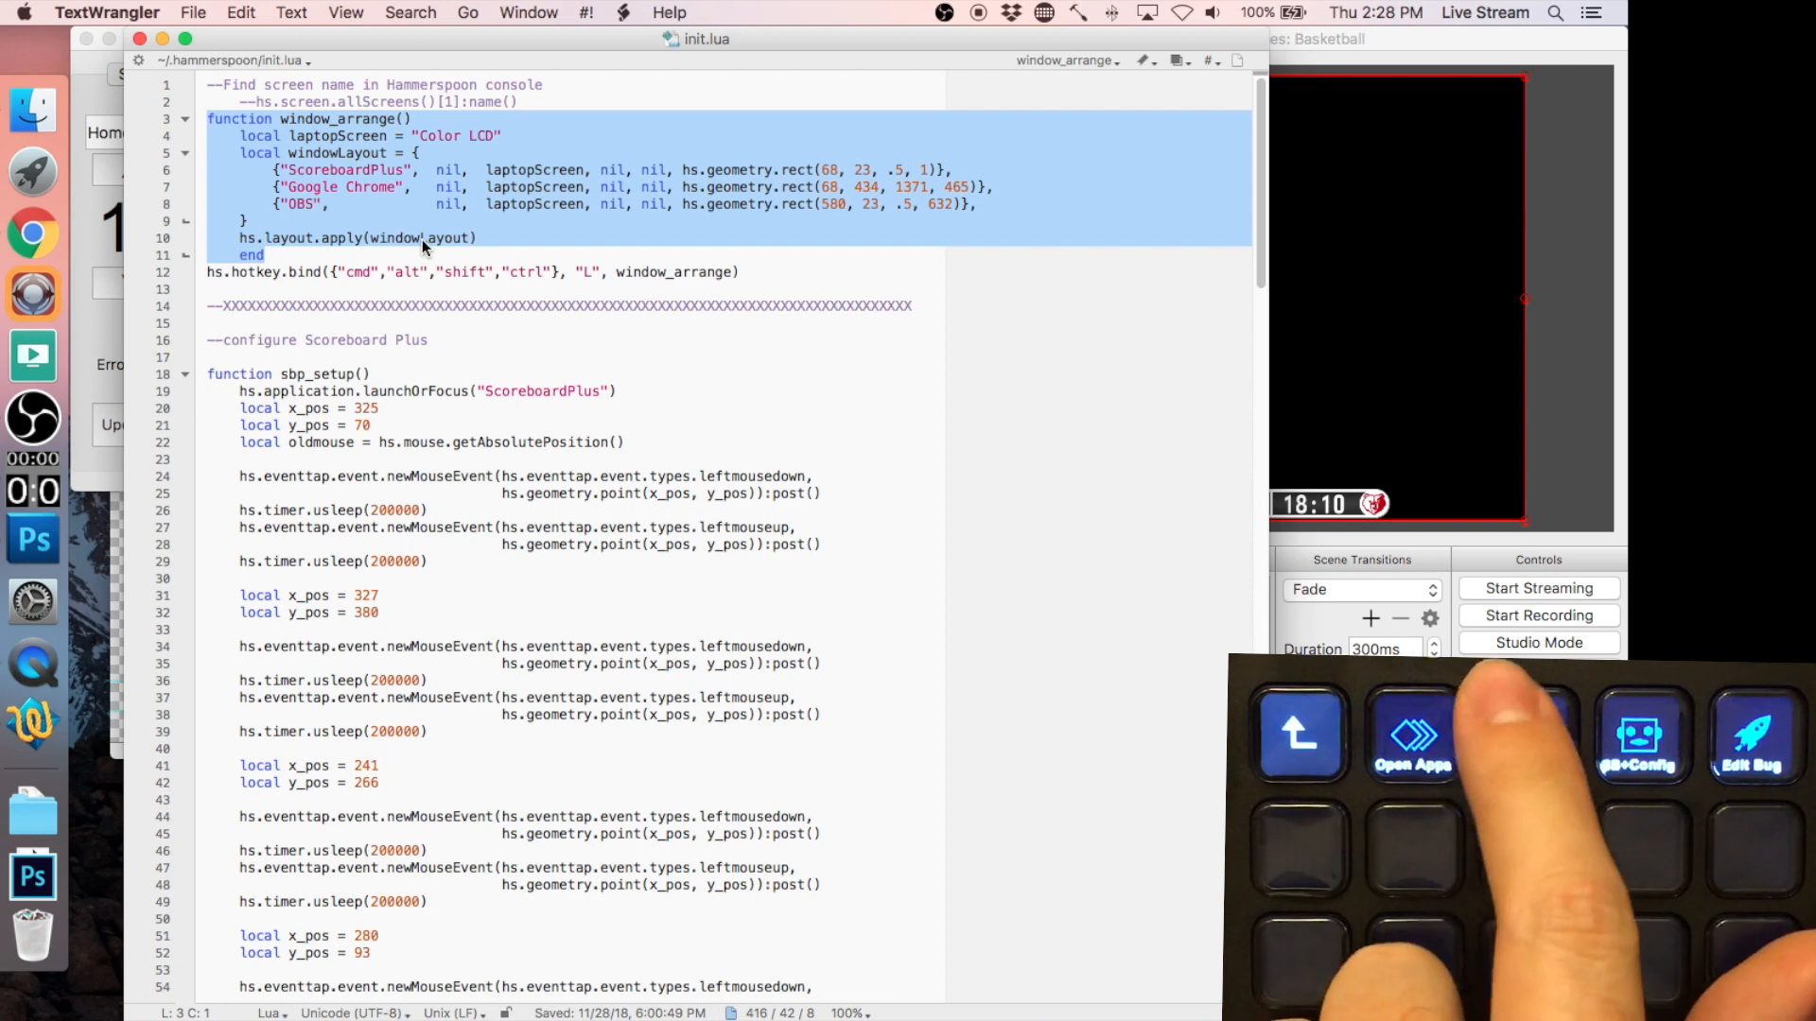
click(373, 191)
double_click(307, 119)
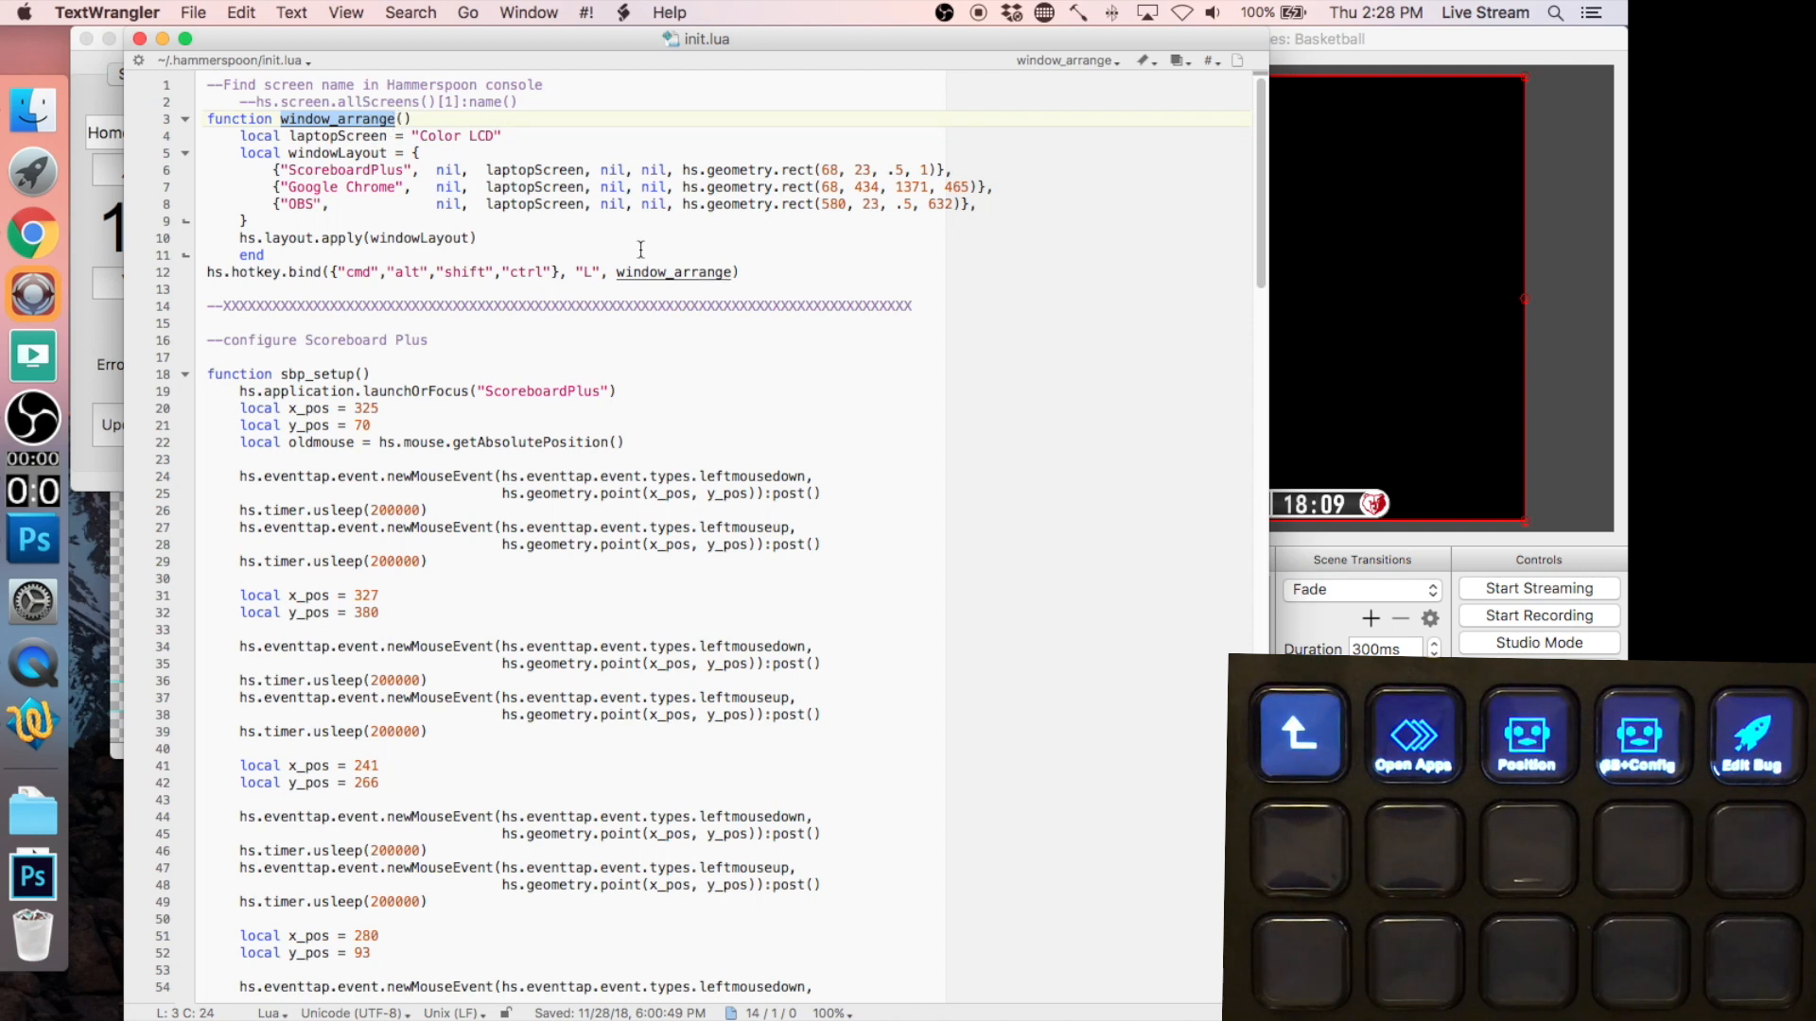
click(740, 273)
drag(732, 272, 610, 272)
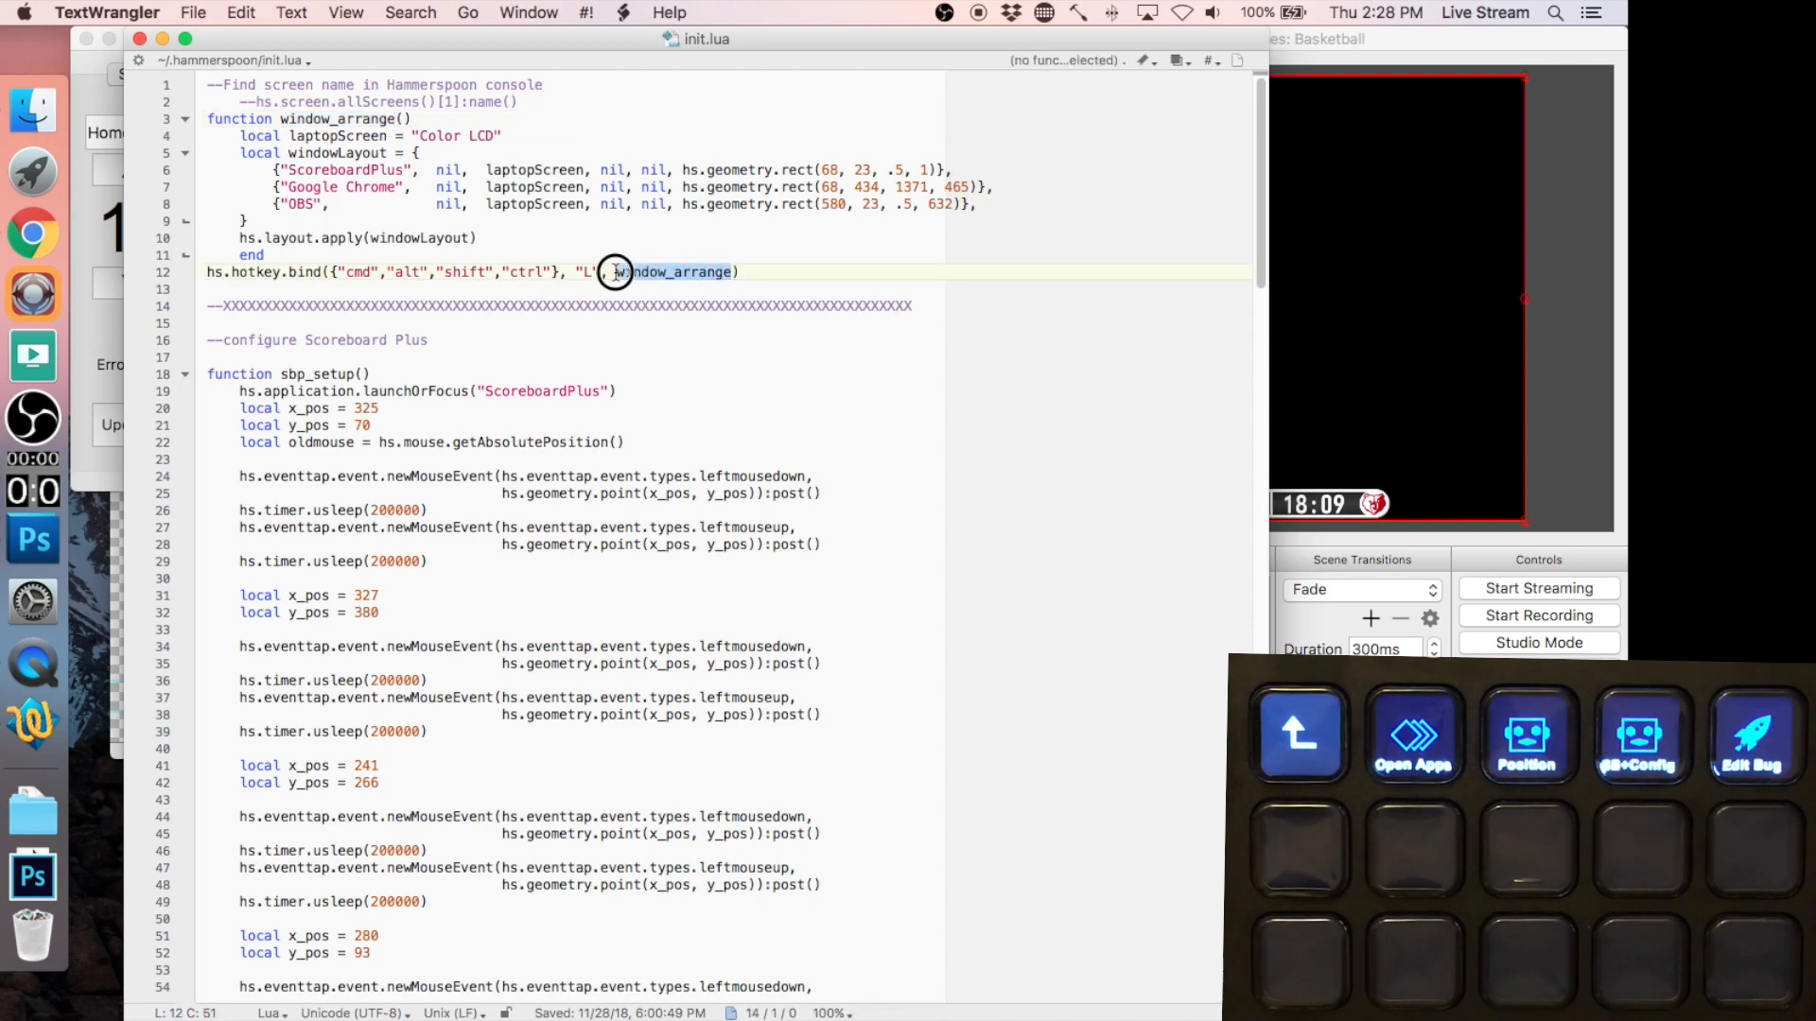
- Examine the local variable declarations laptopScreen and windowLayout in lines 4 and 5, including the "Color LCD" screen name
click(348, 135)
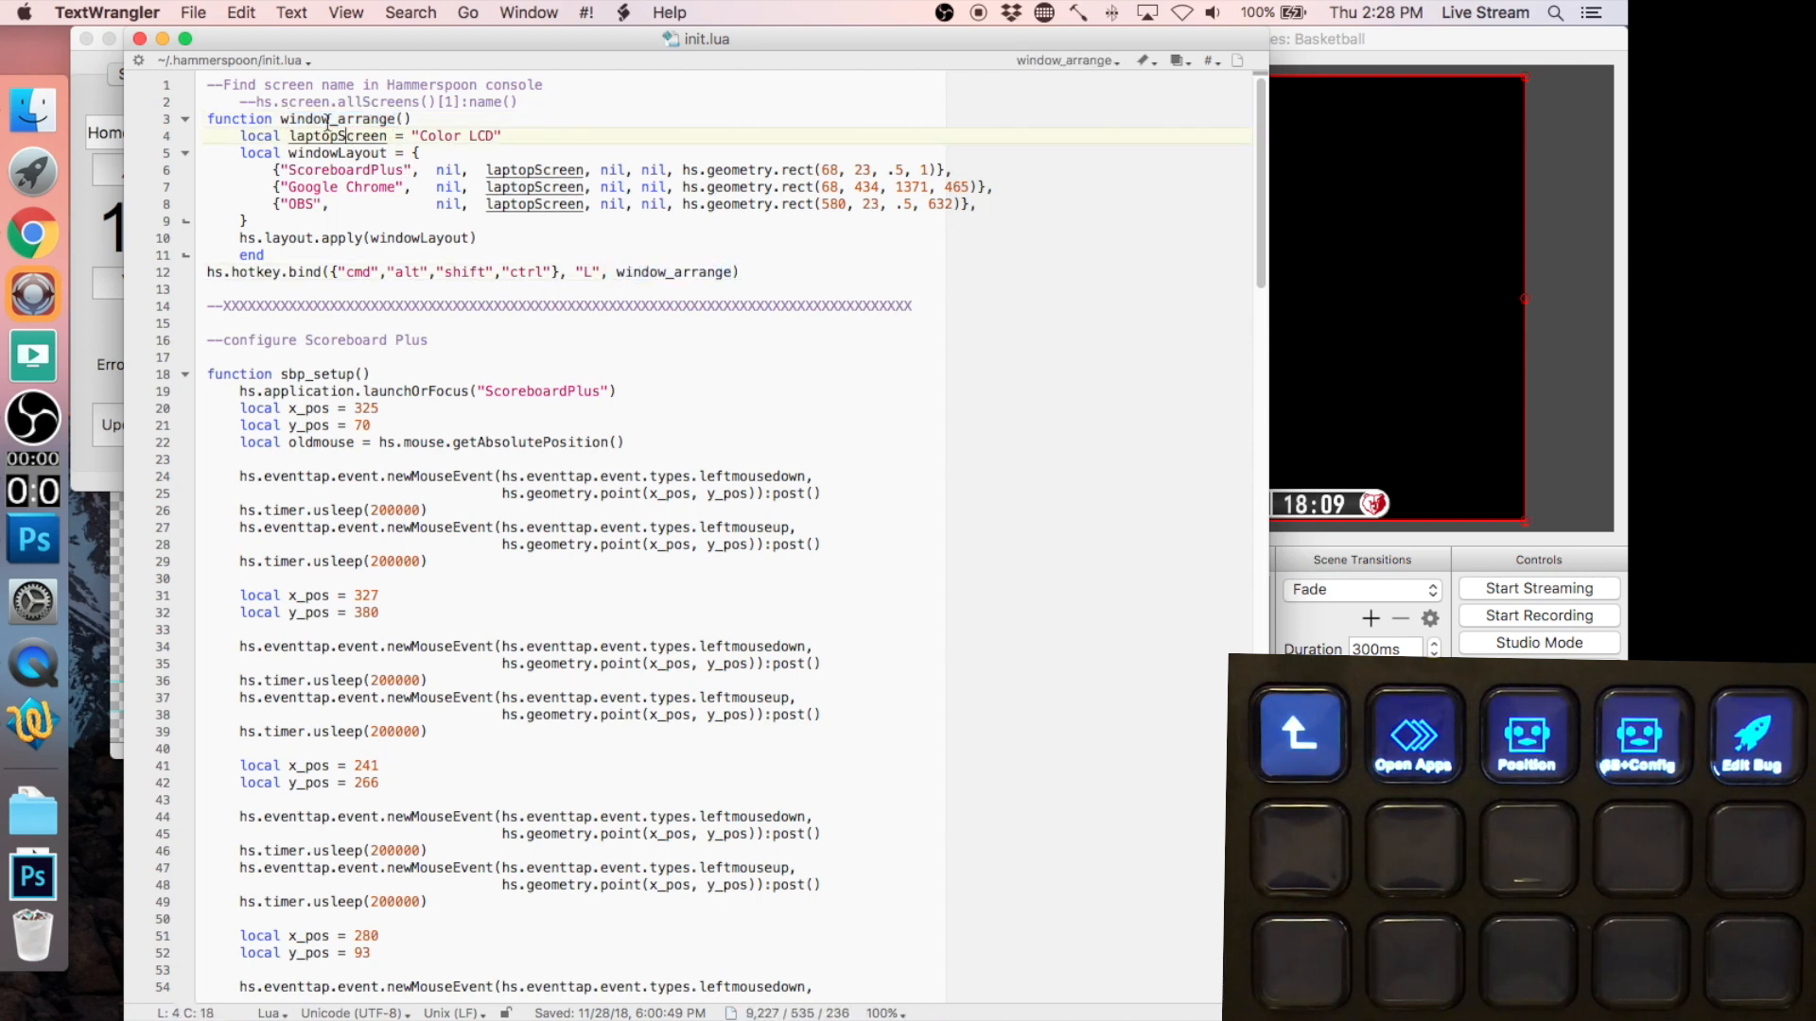
drag(371, 139, 284, 135)
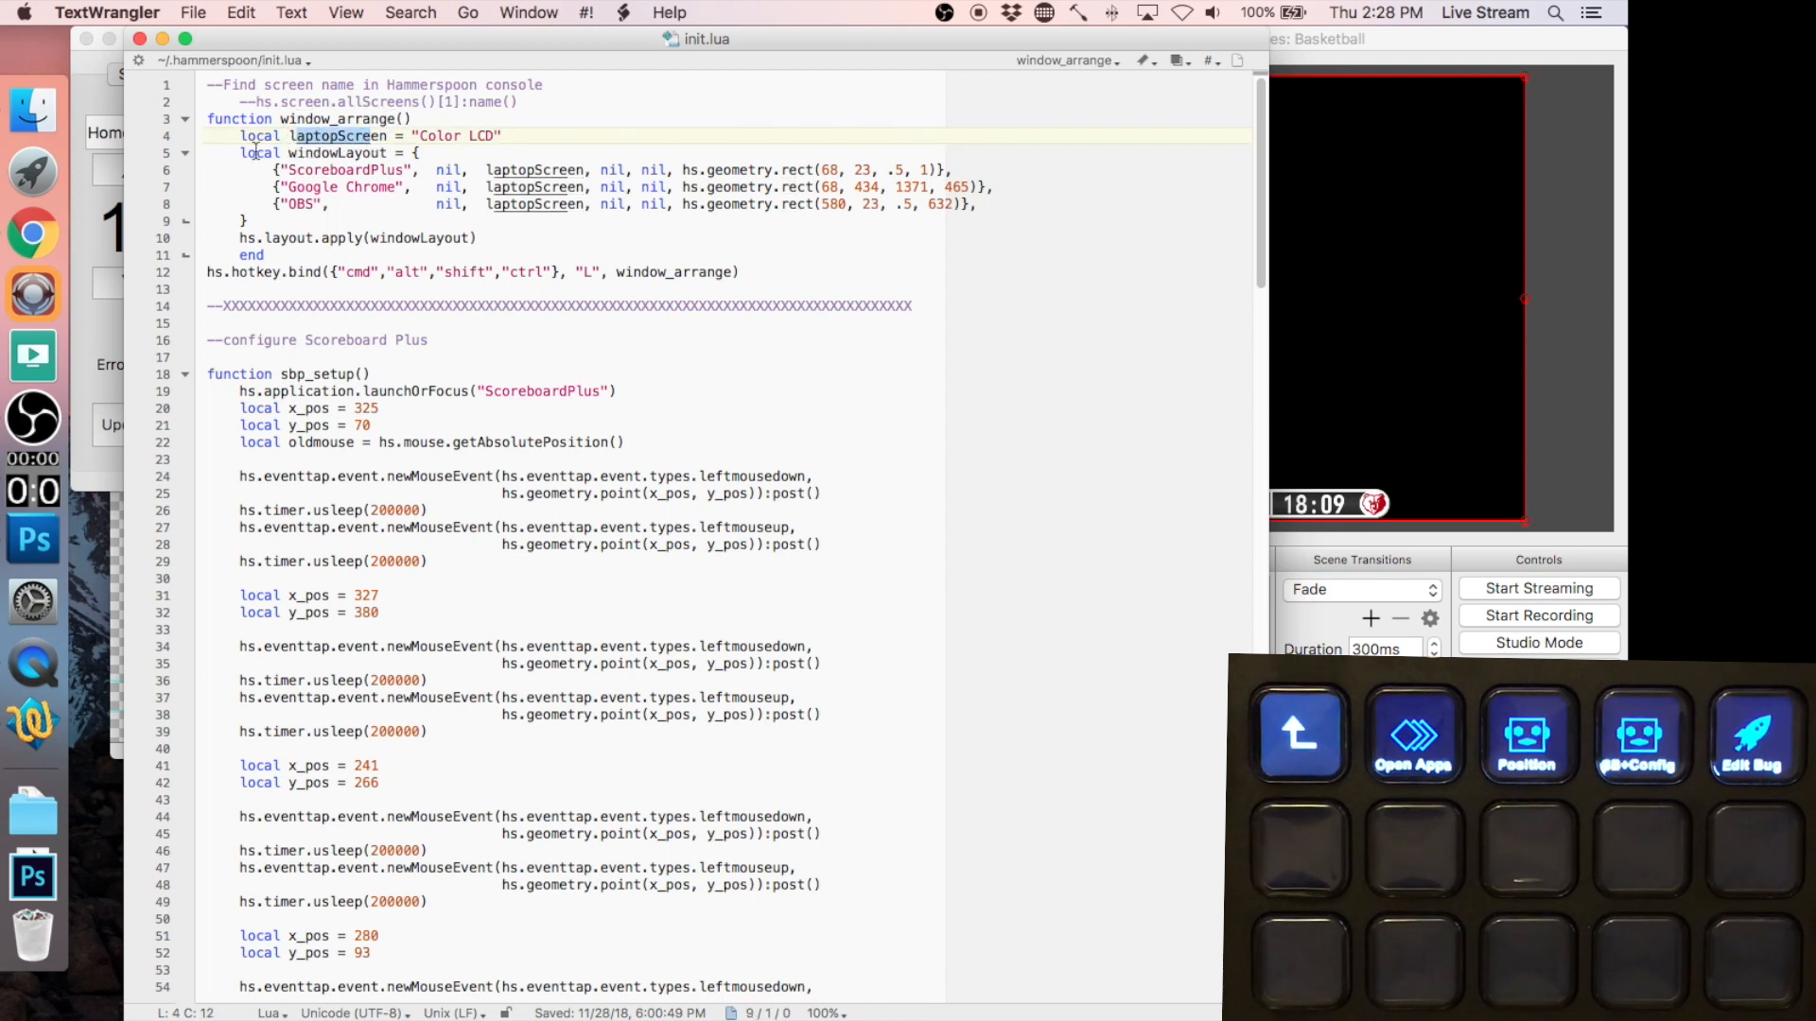
click(285, 147)
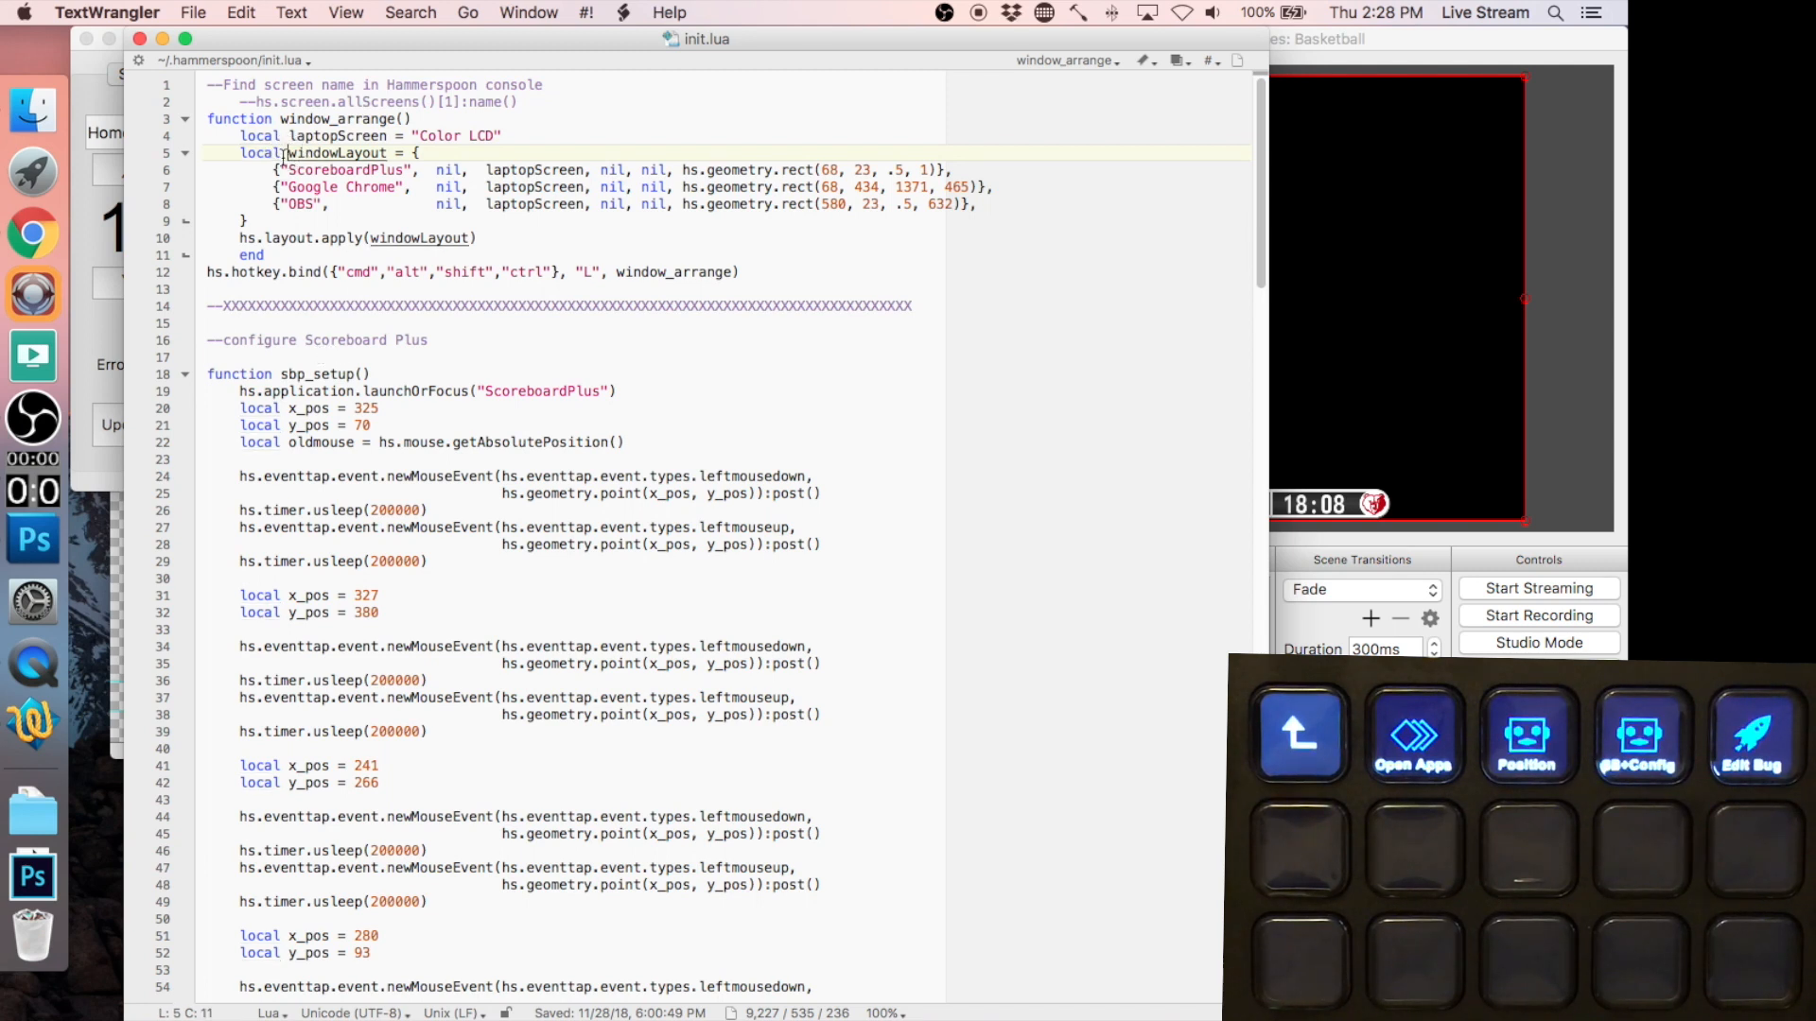
click(270, 135)
click(260, 149)
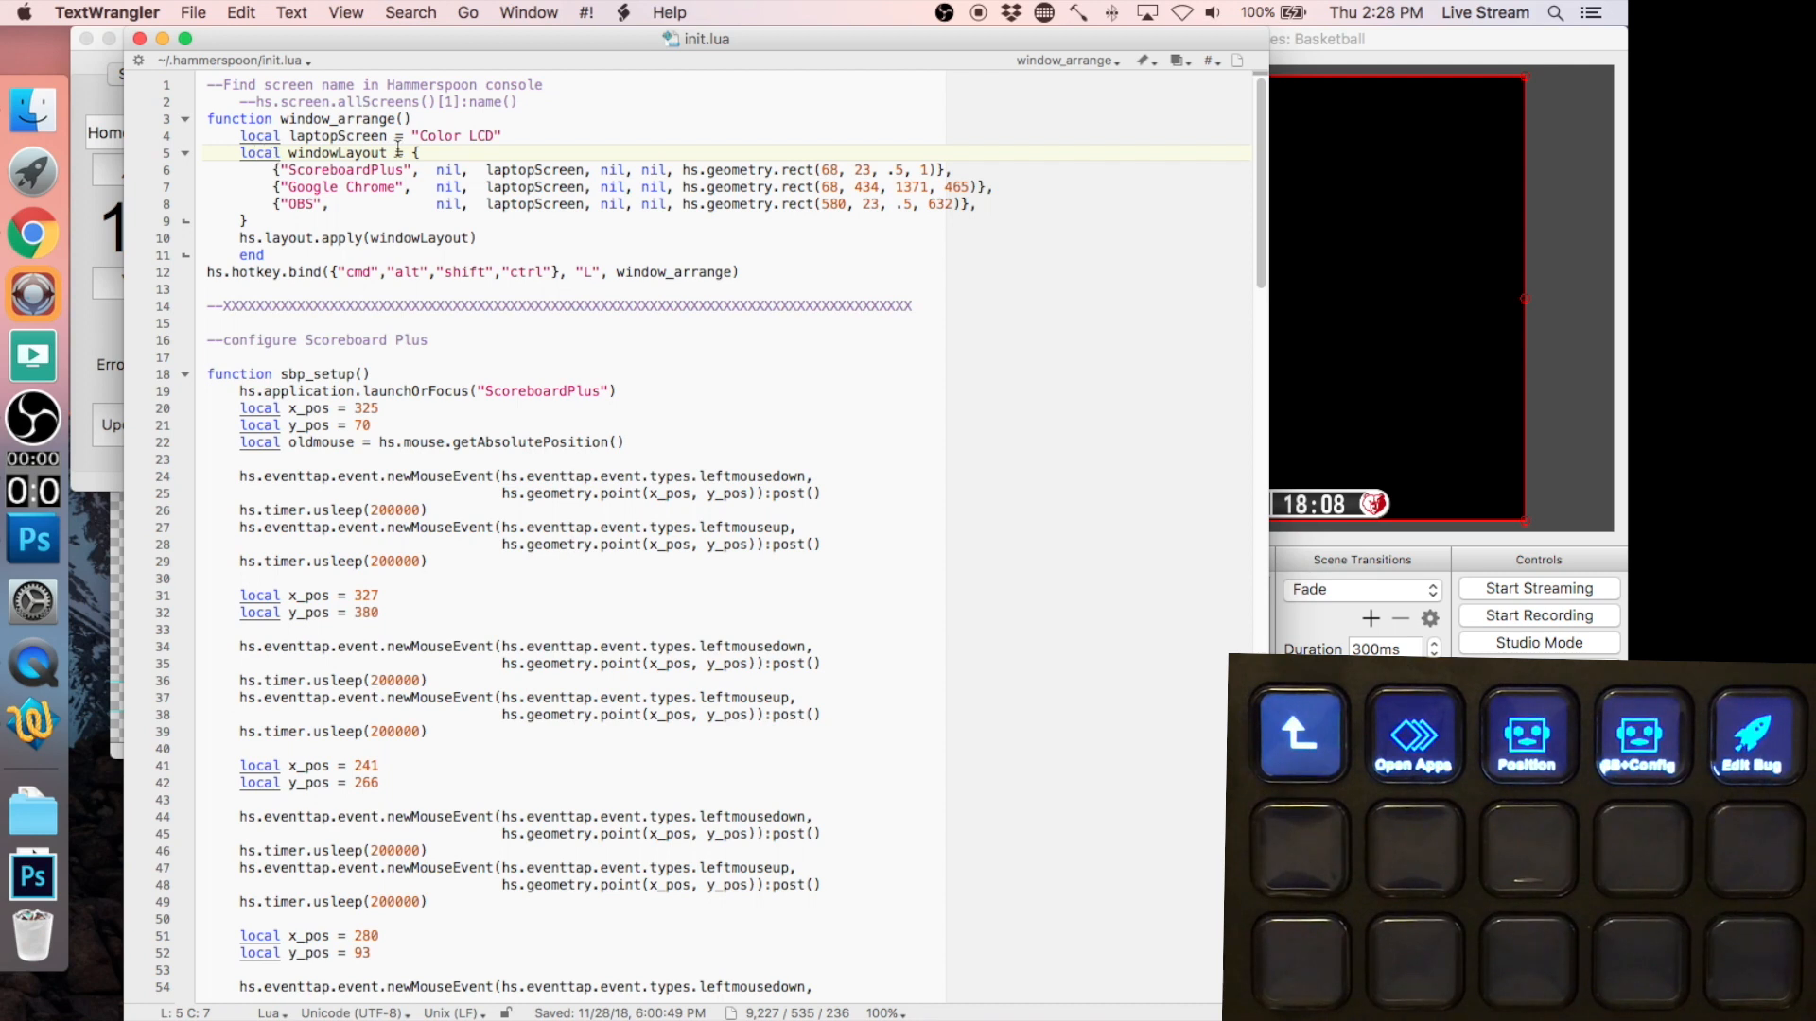
click(276, 152)
click(442, 138)
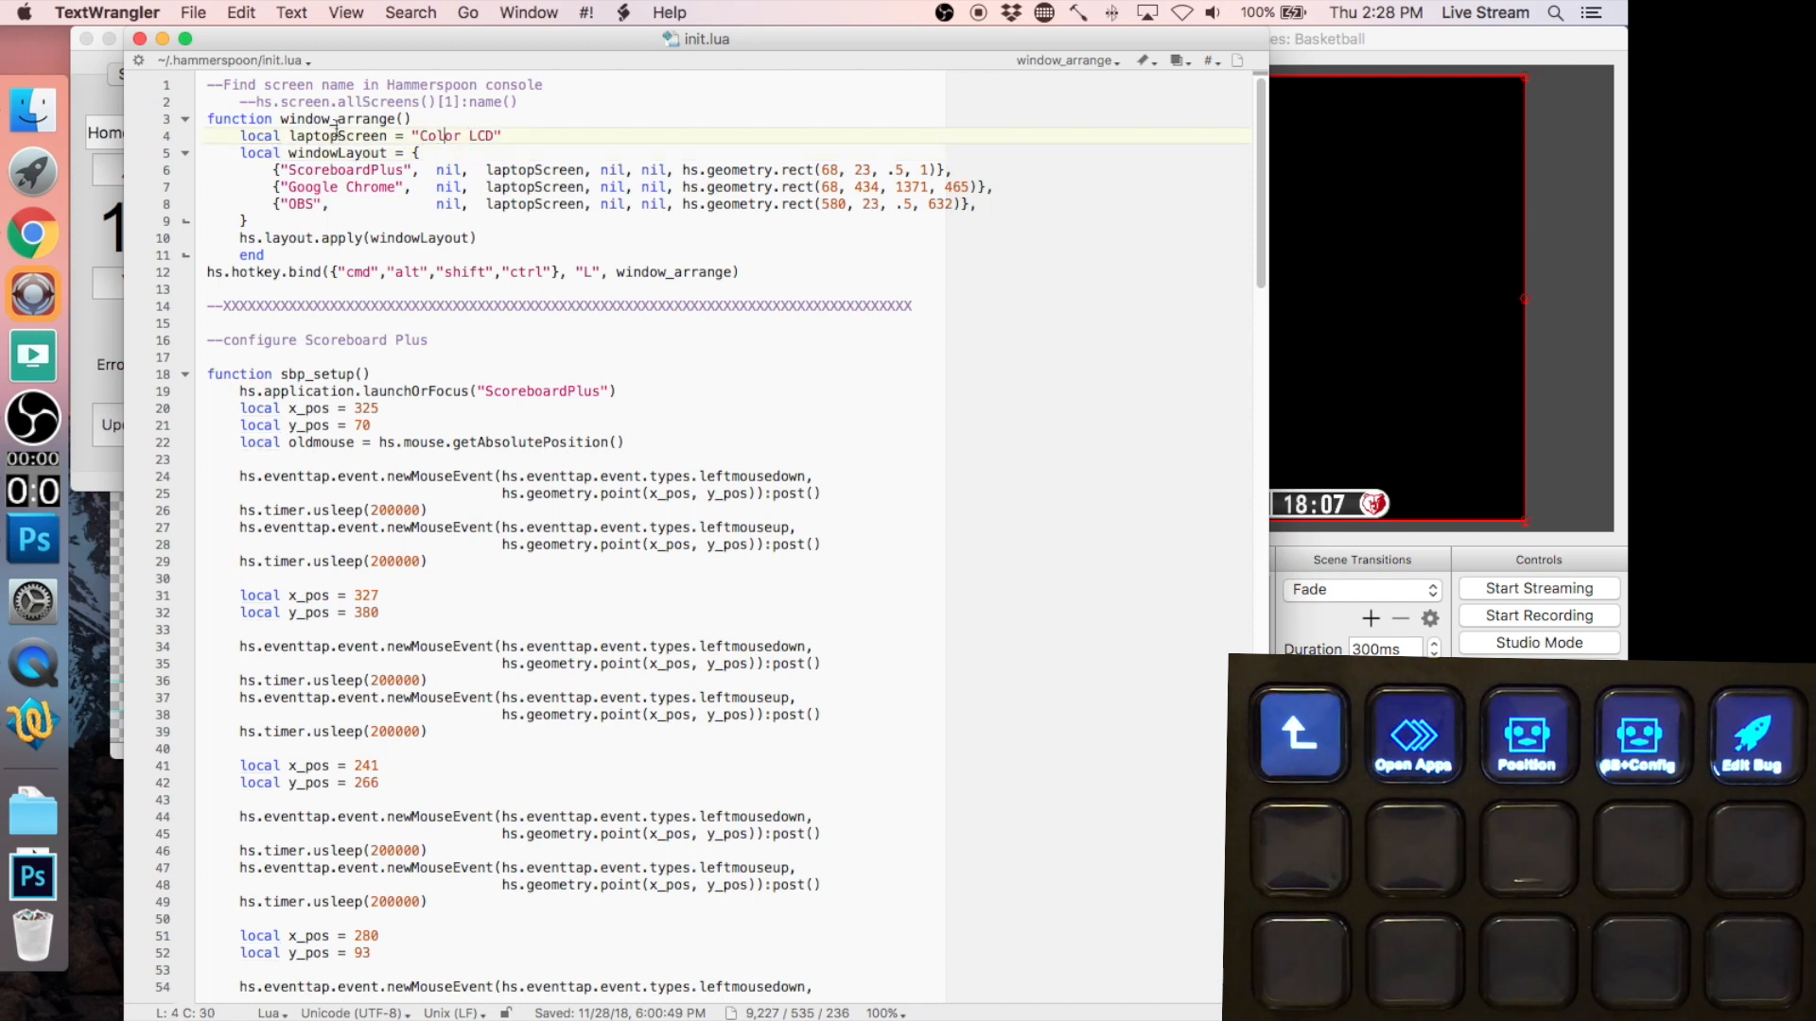
drag(416, 138, 494, 137)
- Copy hs.screen.allScreens()[1]:name() from line 2, run it in the Hammerspoon Console, and return to init.lua
click(311, 85)
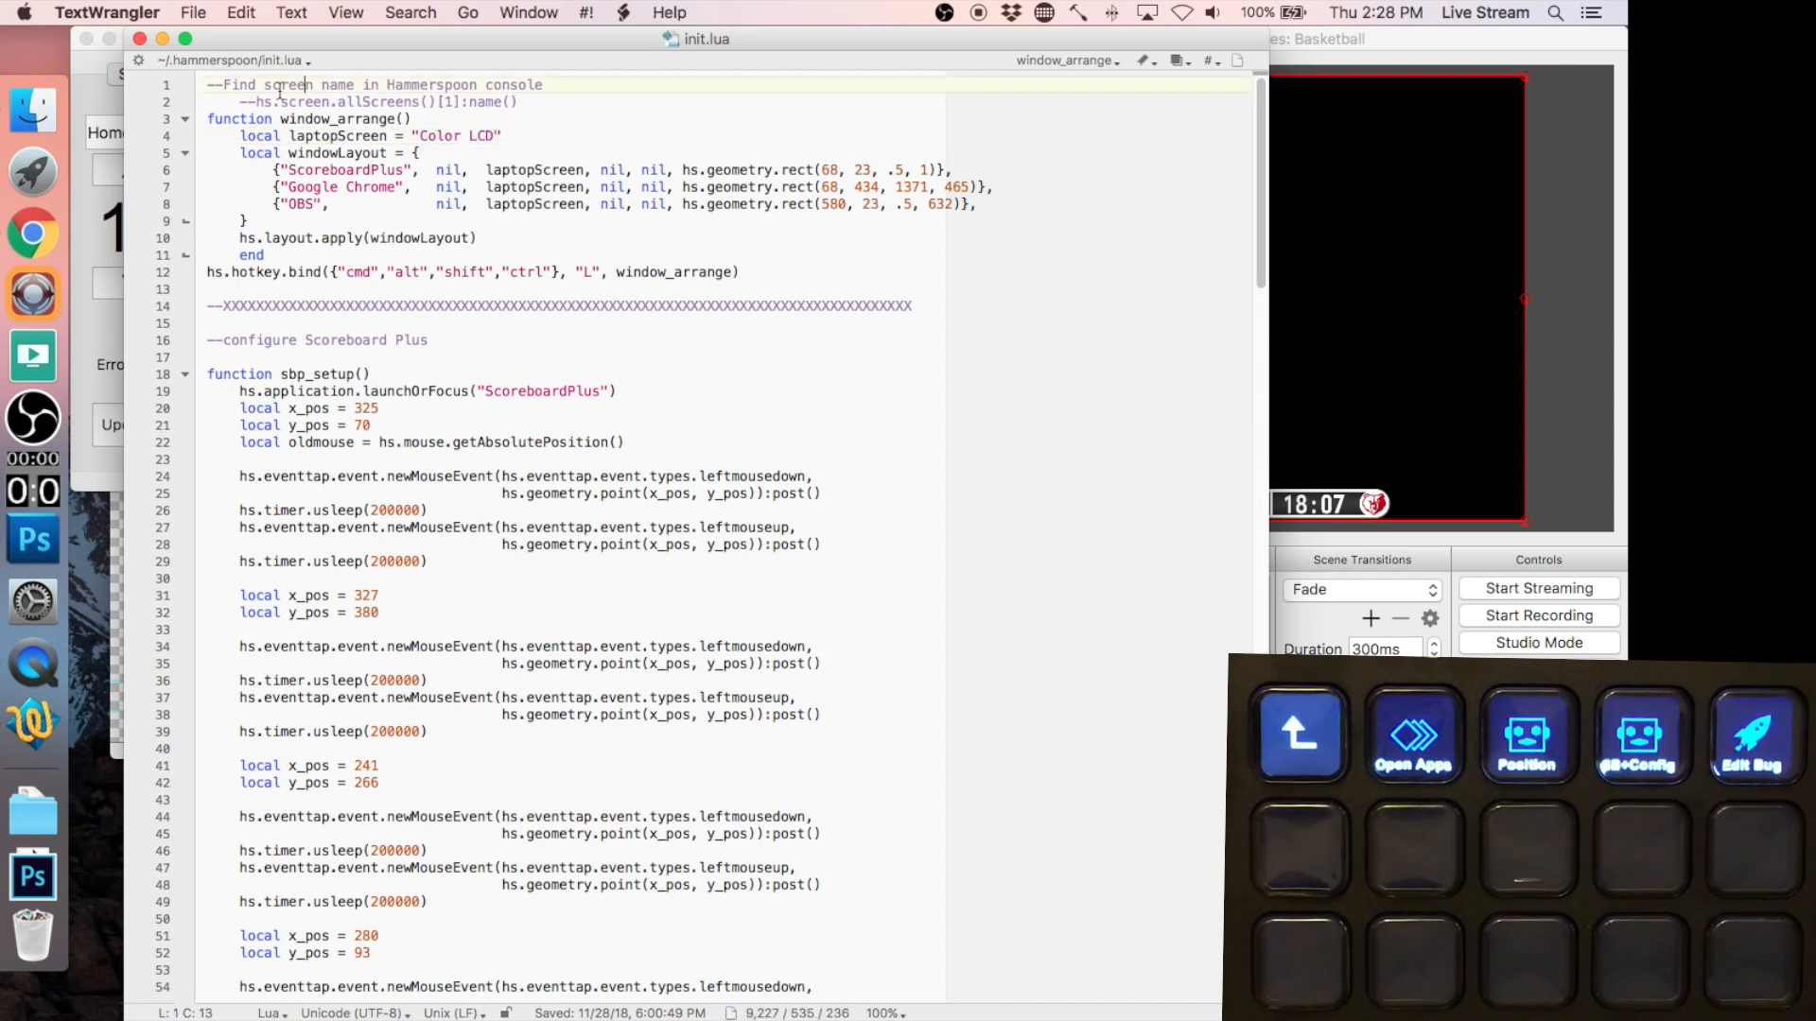
click(349, 87)
drag(518, 102, 264, 111)
key(super+c)
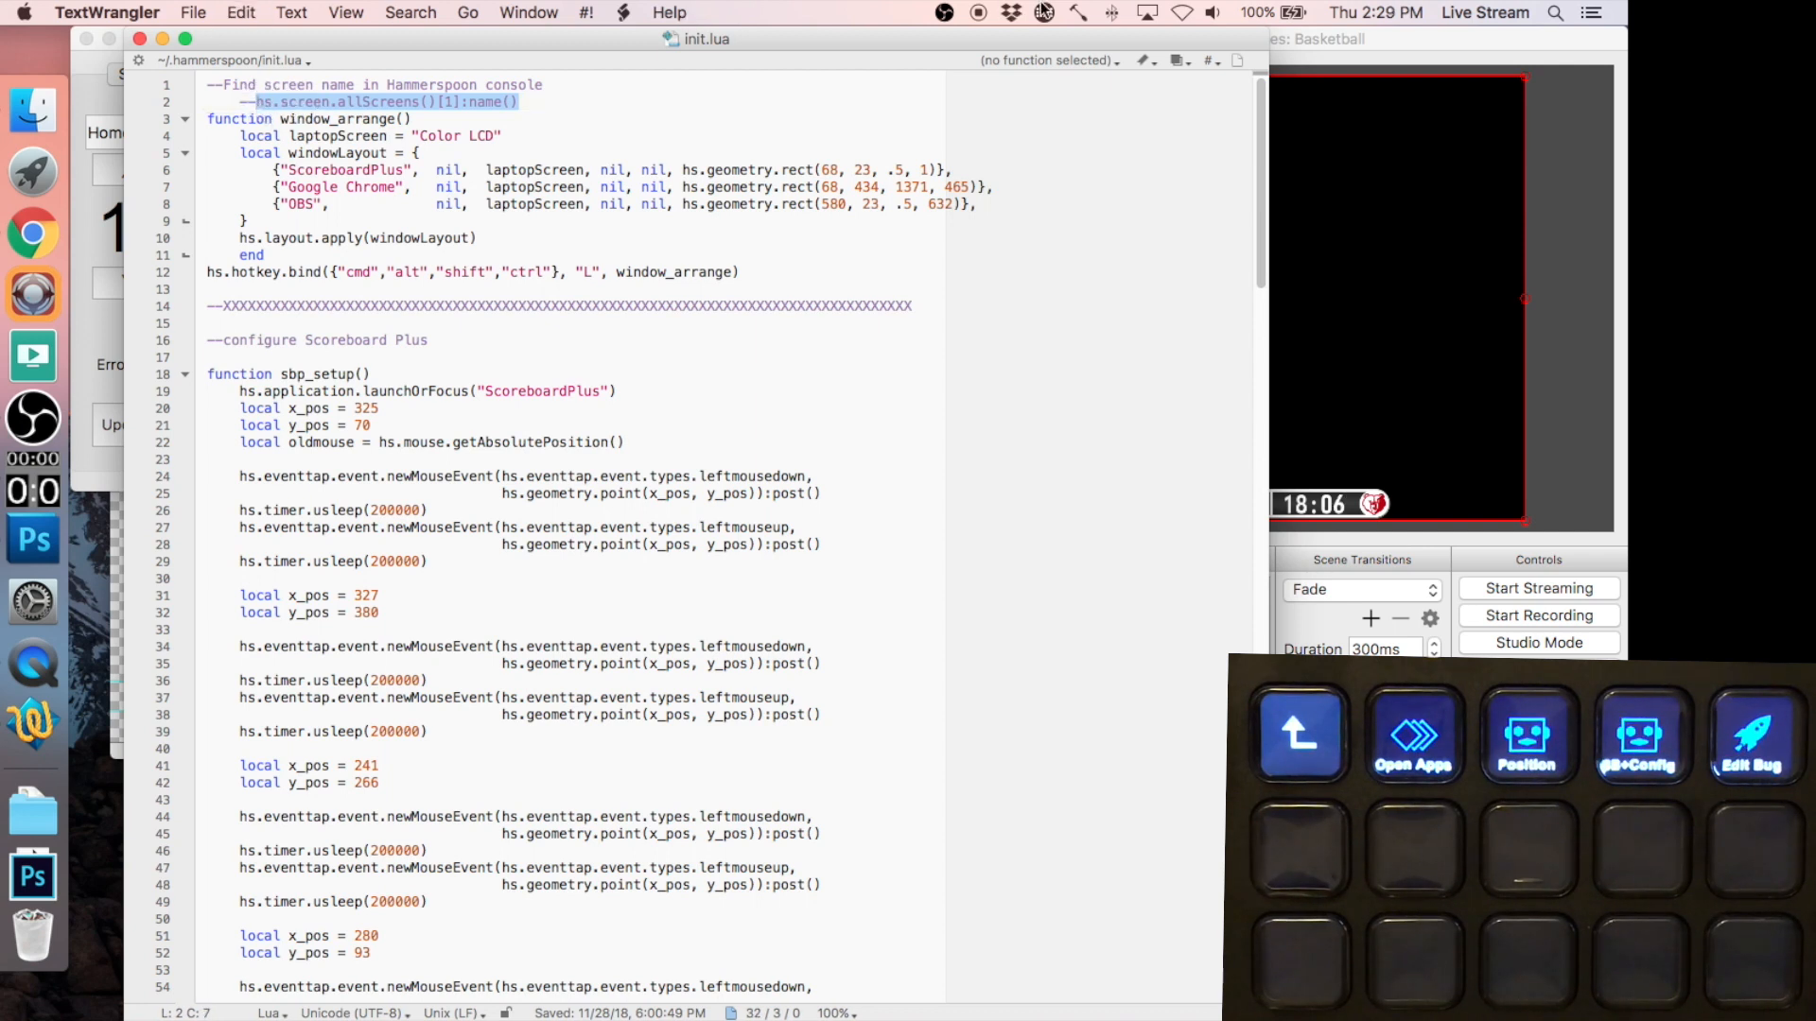
click(1077, 13)
click(1093, 98)
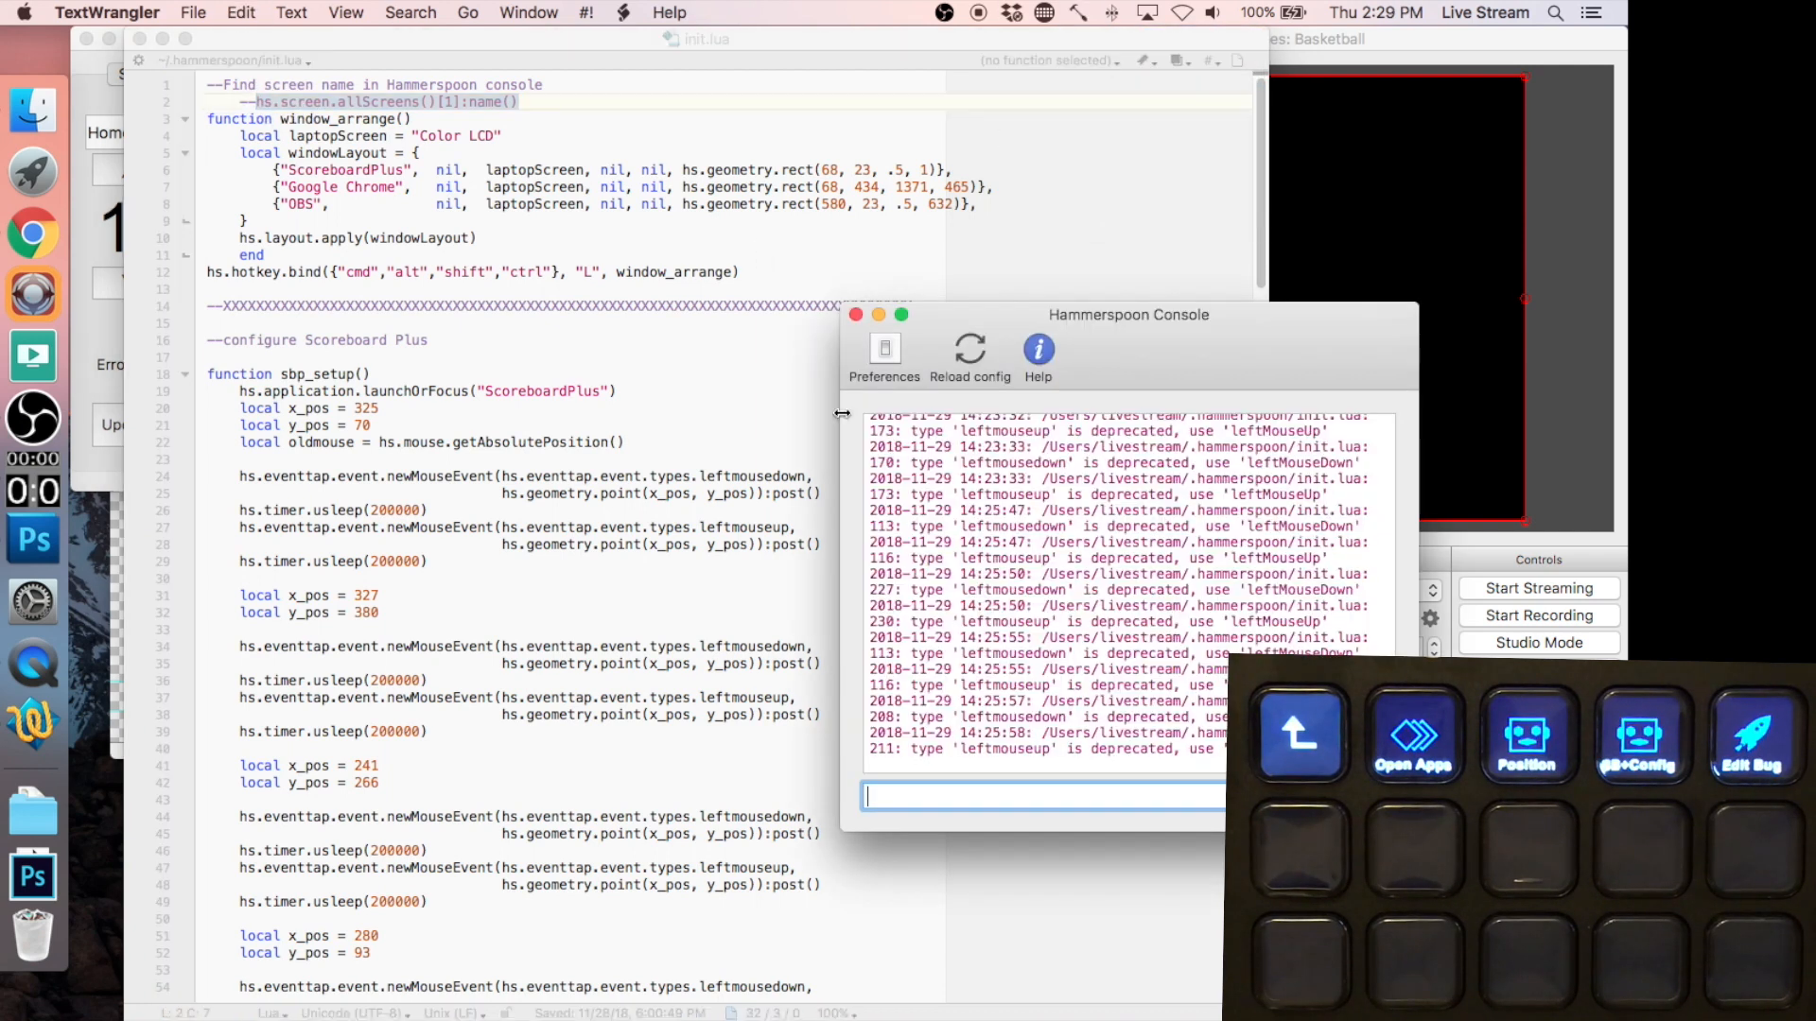
key(super+v)
key(Return)
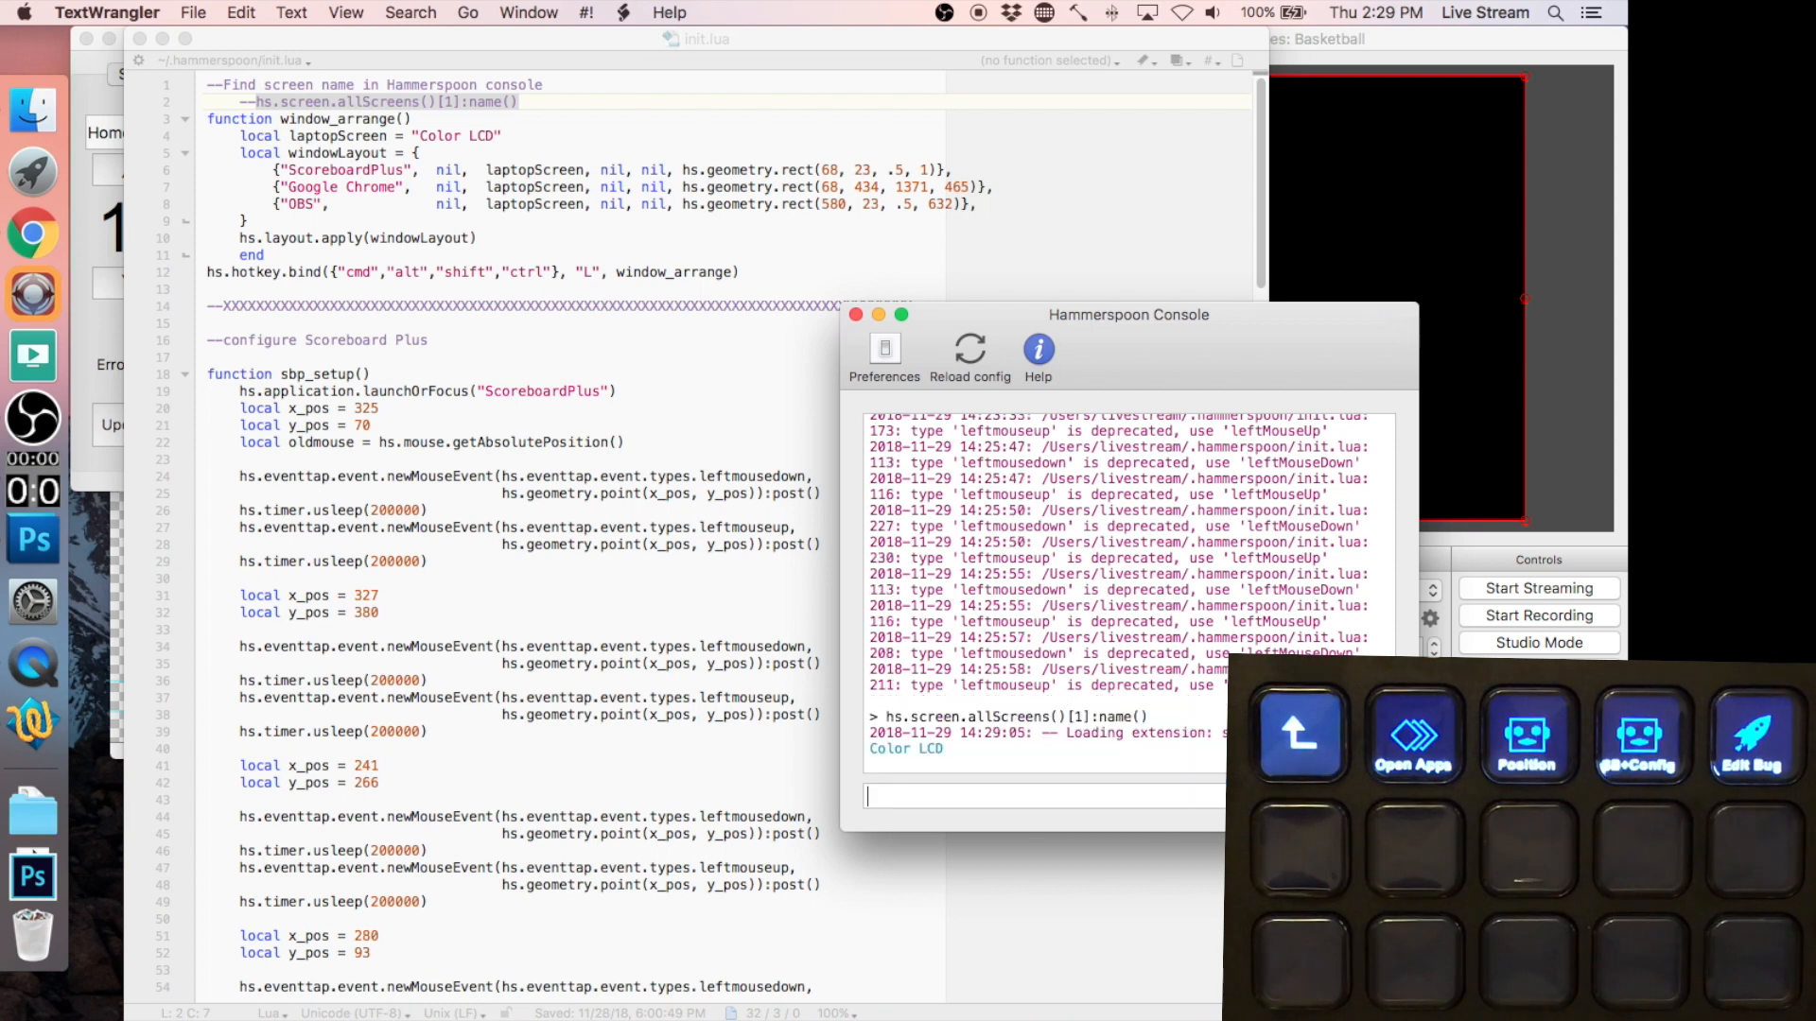
drag(949, 756, 850, 752)
click(383, 349)
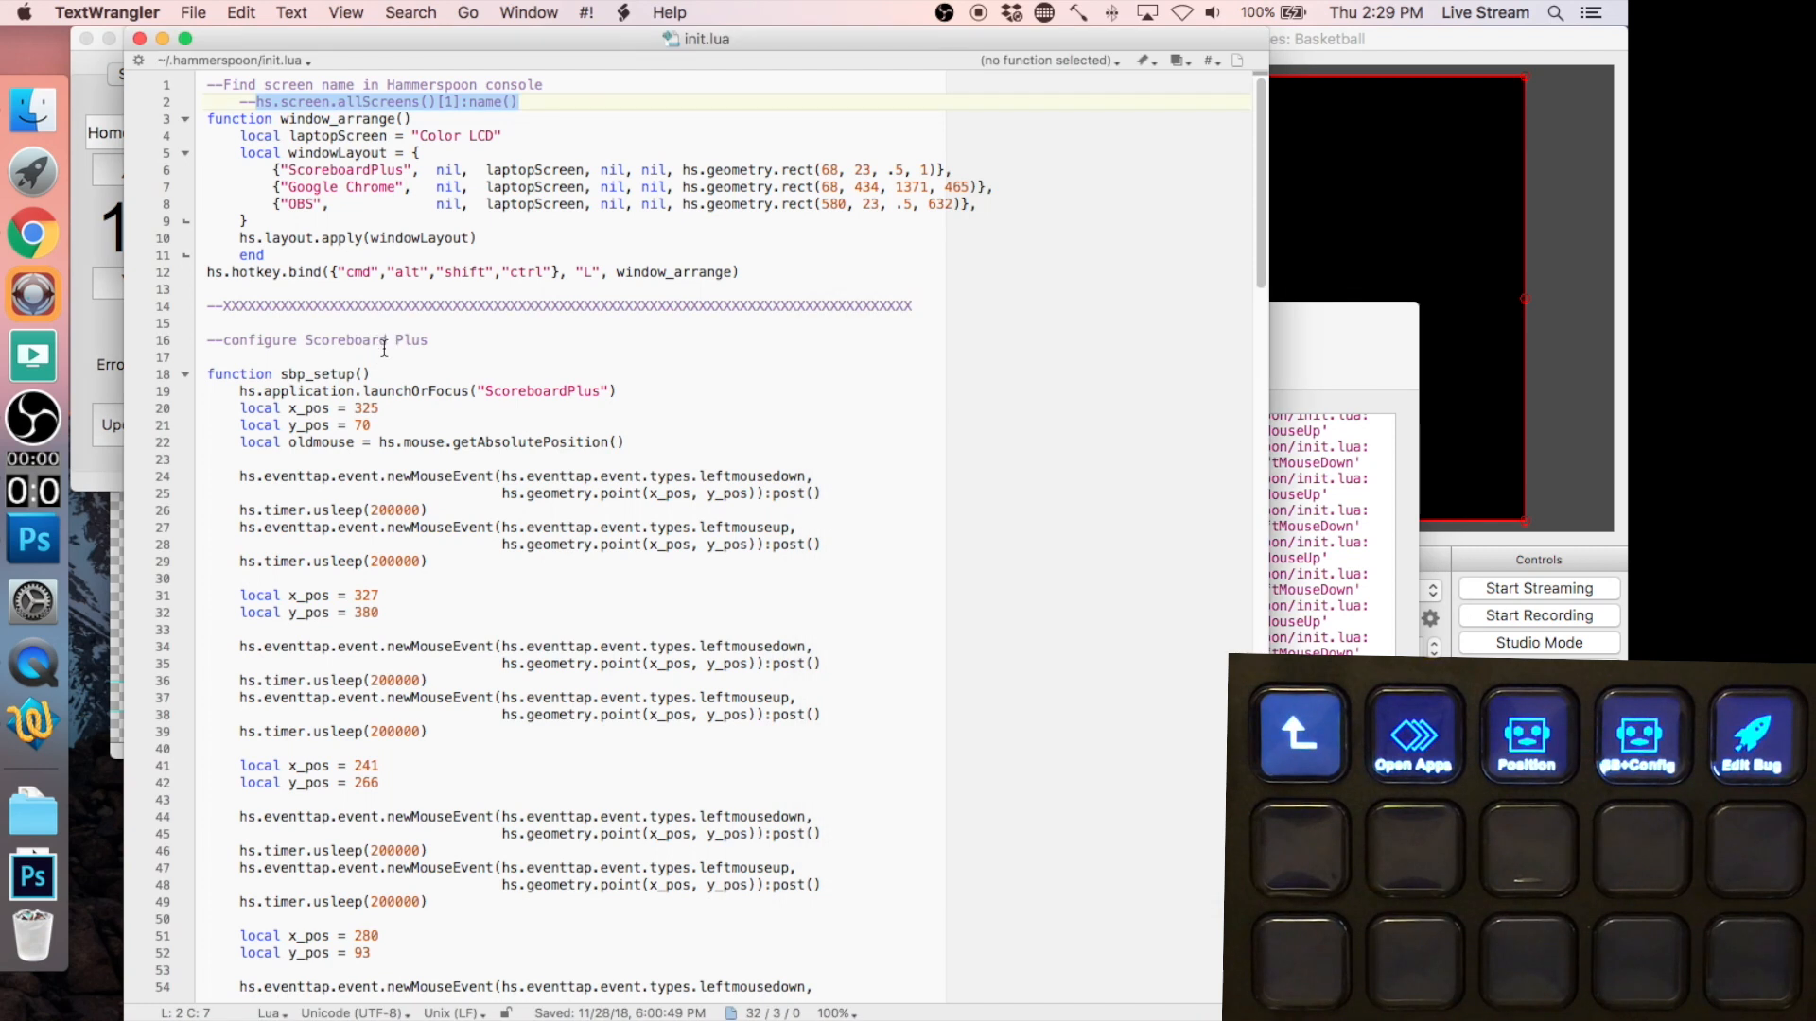
- Examine the "Color LCD" value in line 4 and the windowLayout declaration down to its ScoreboardPlus entry
drag(493, 142, 426, 137)
click(337, 155)
click(367, 137)
click(329, 153)
double_click(297, 152)
click(312, 169)
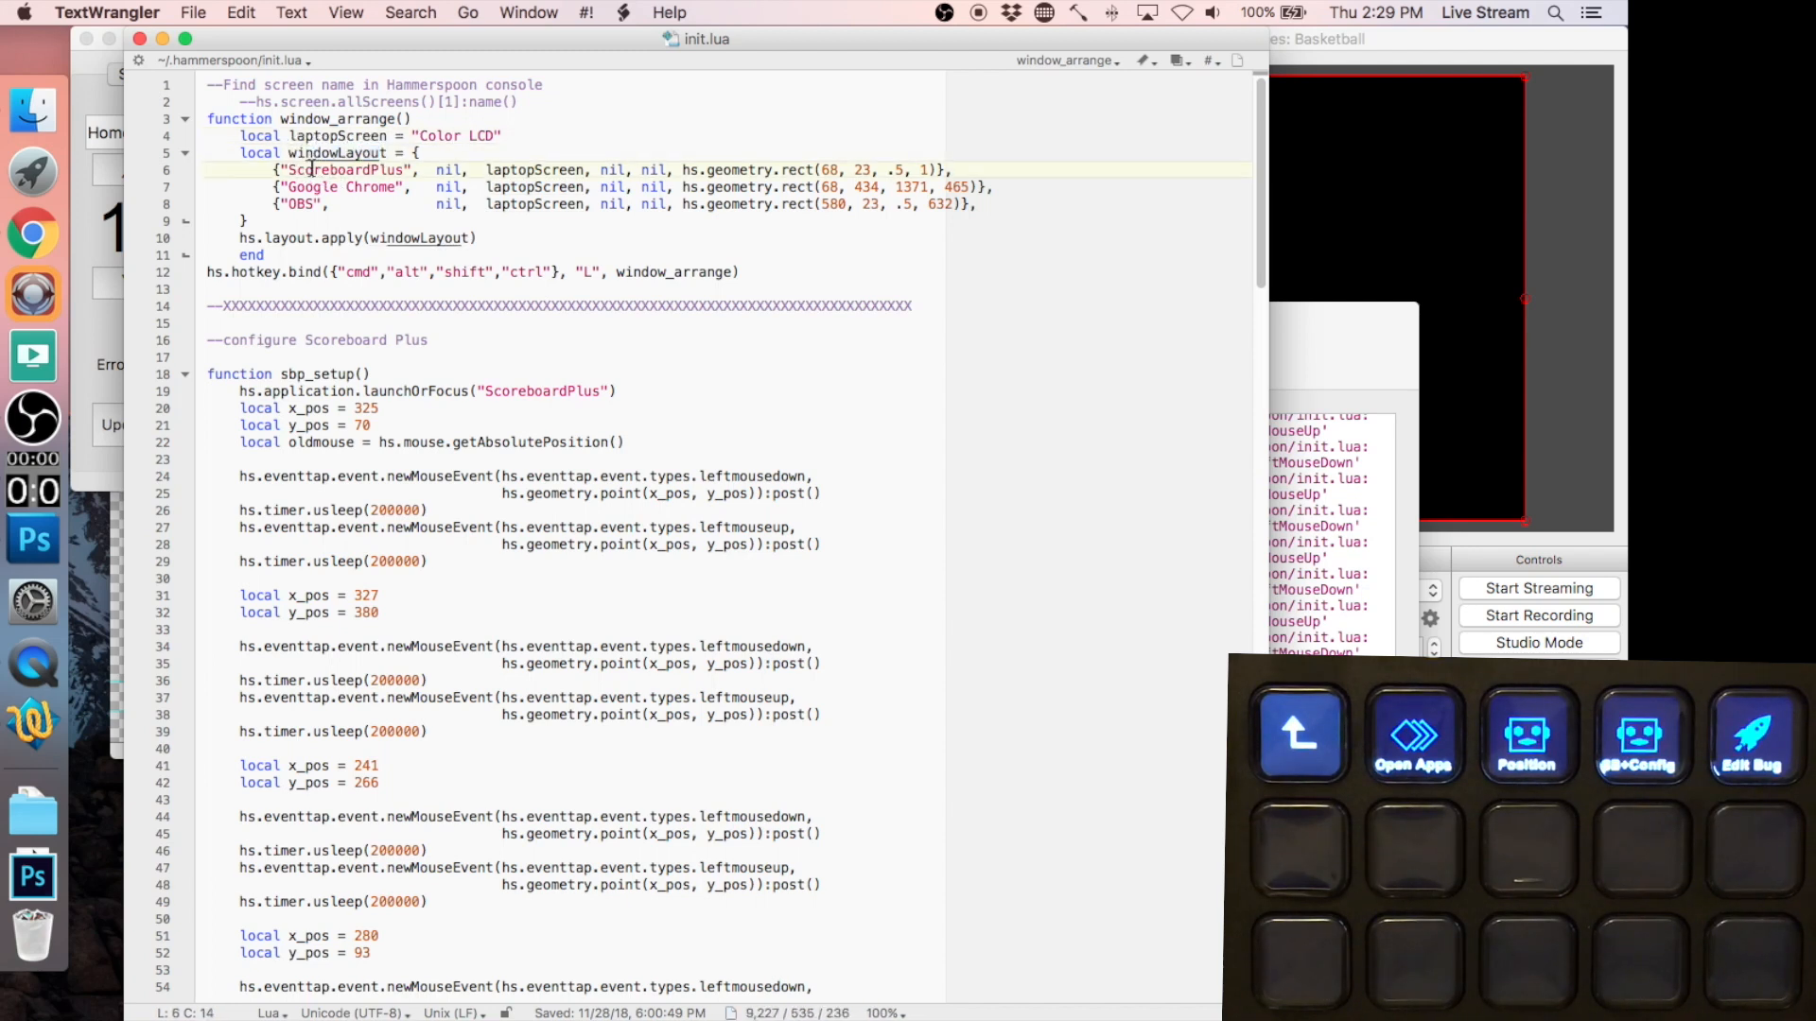
- Try duplicating the OBS layout entry on a new line below line 8, and undo the duplication
drag(272, 204, 990, 202)
key(super+c)
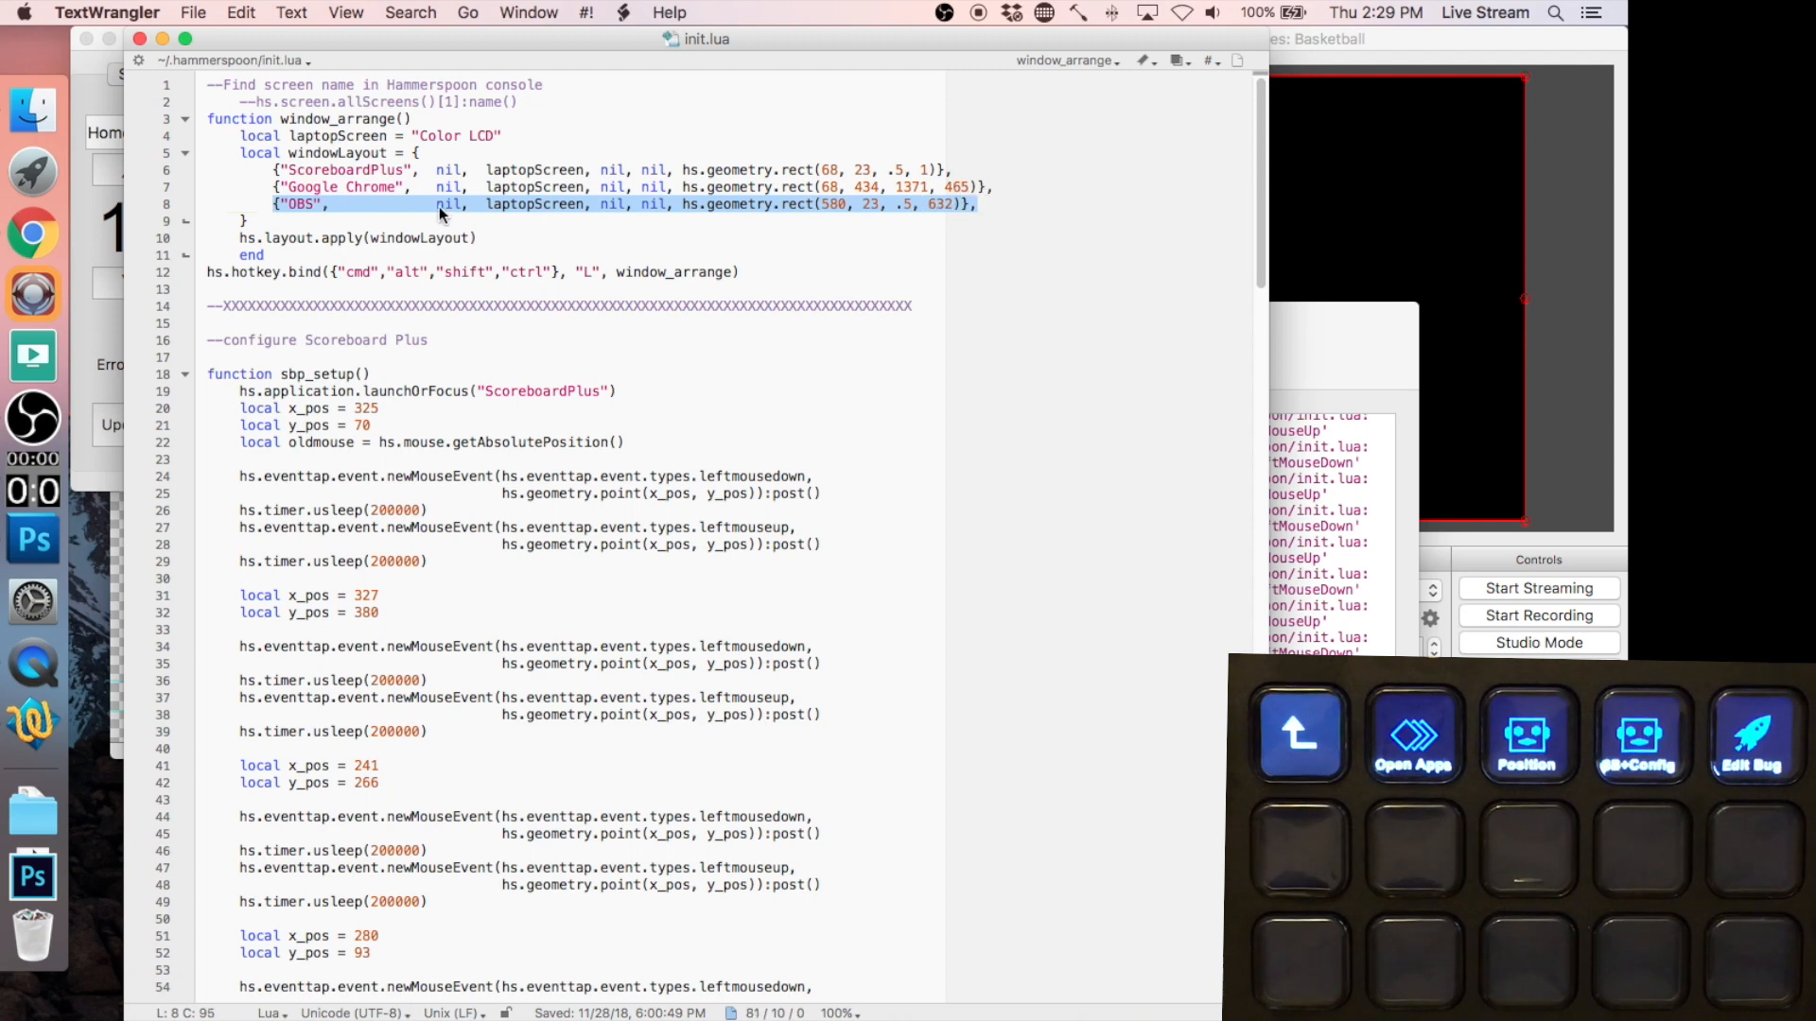
click(301, 220)
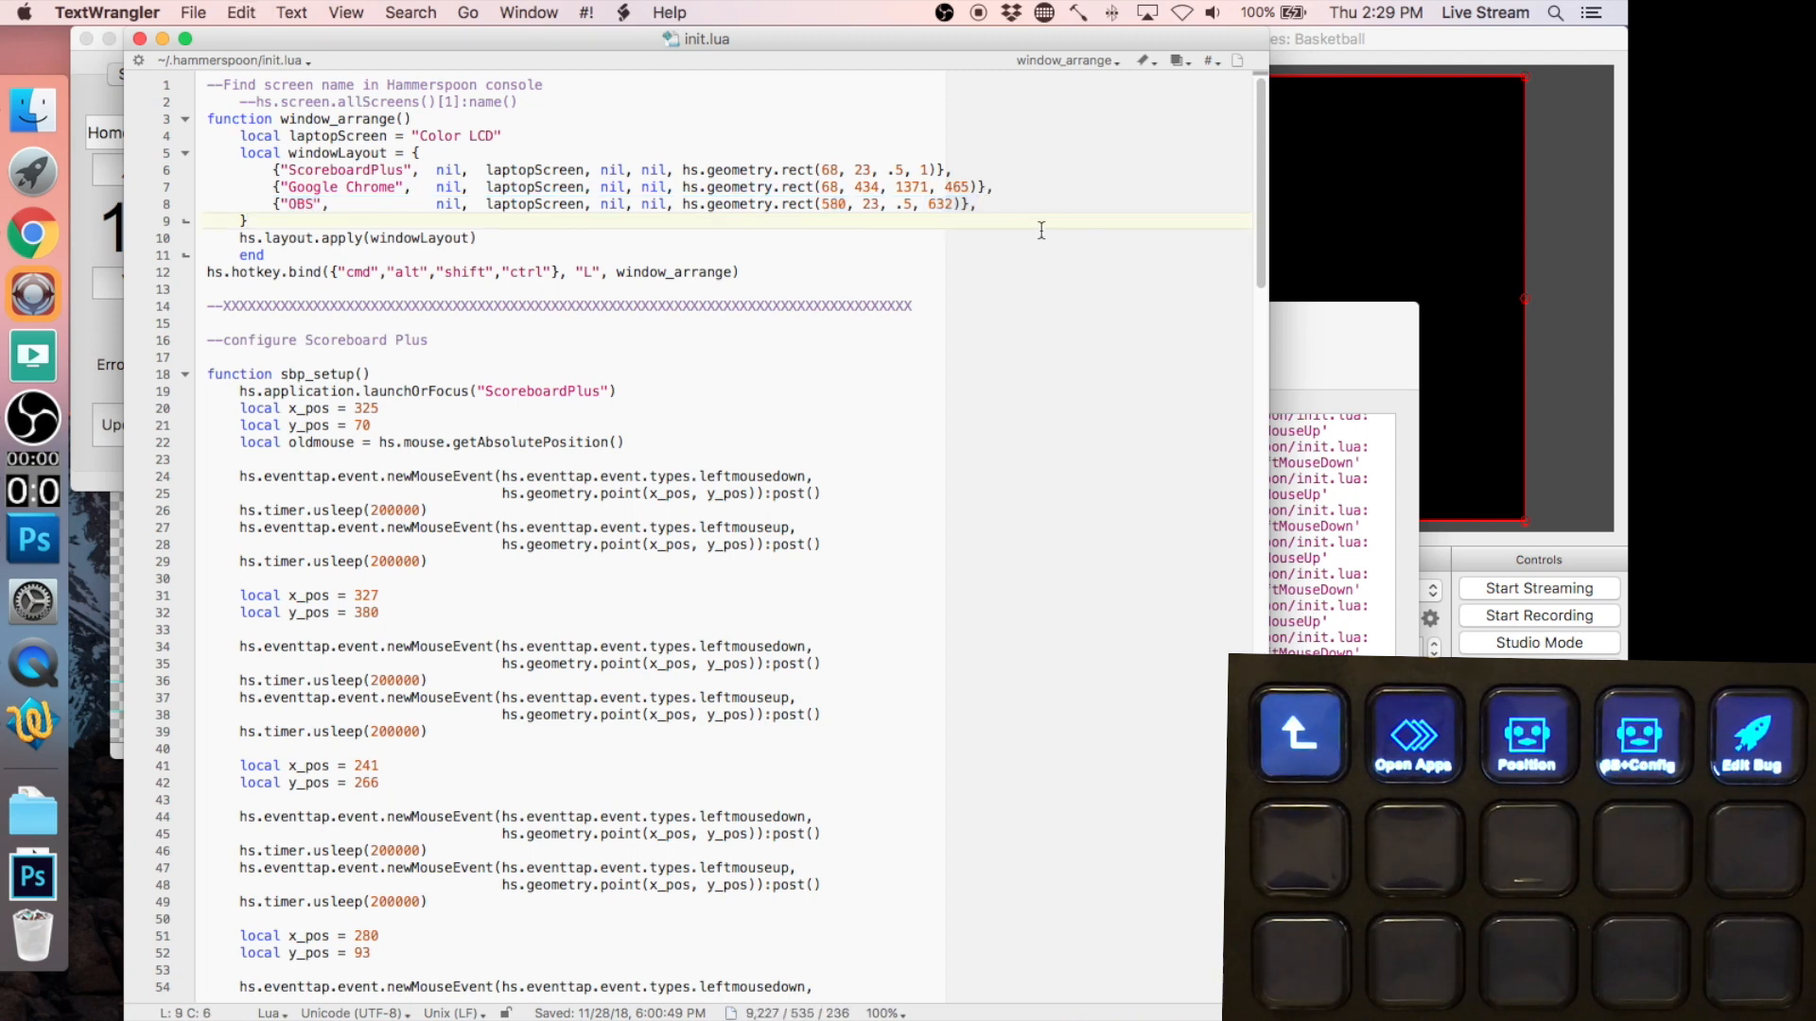
key(Return)
key(super+v)
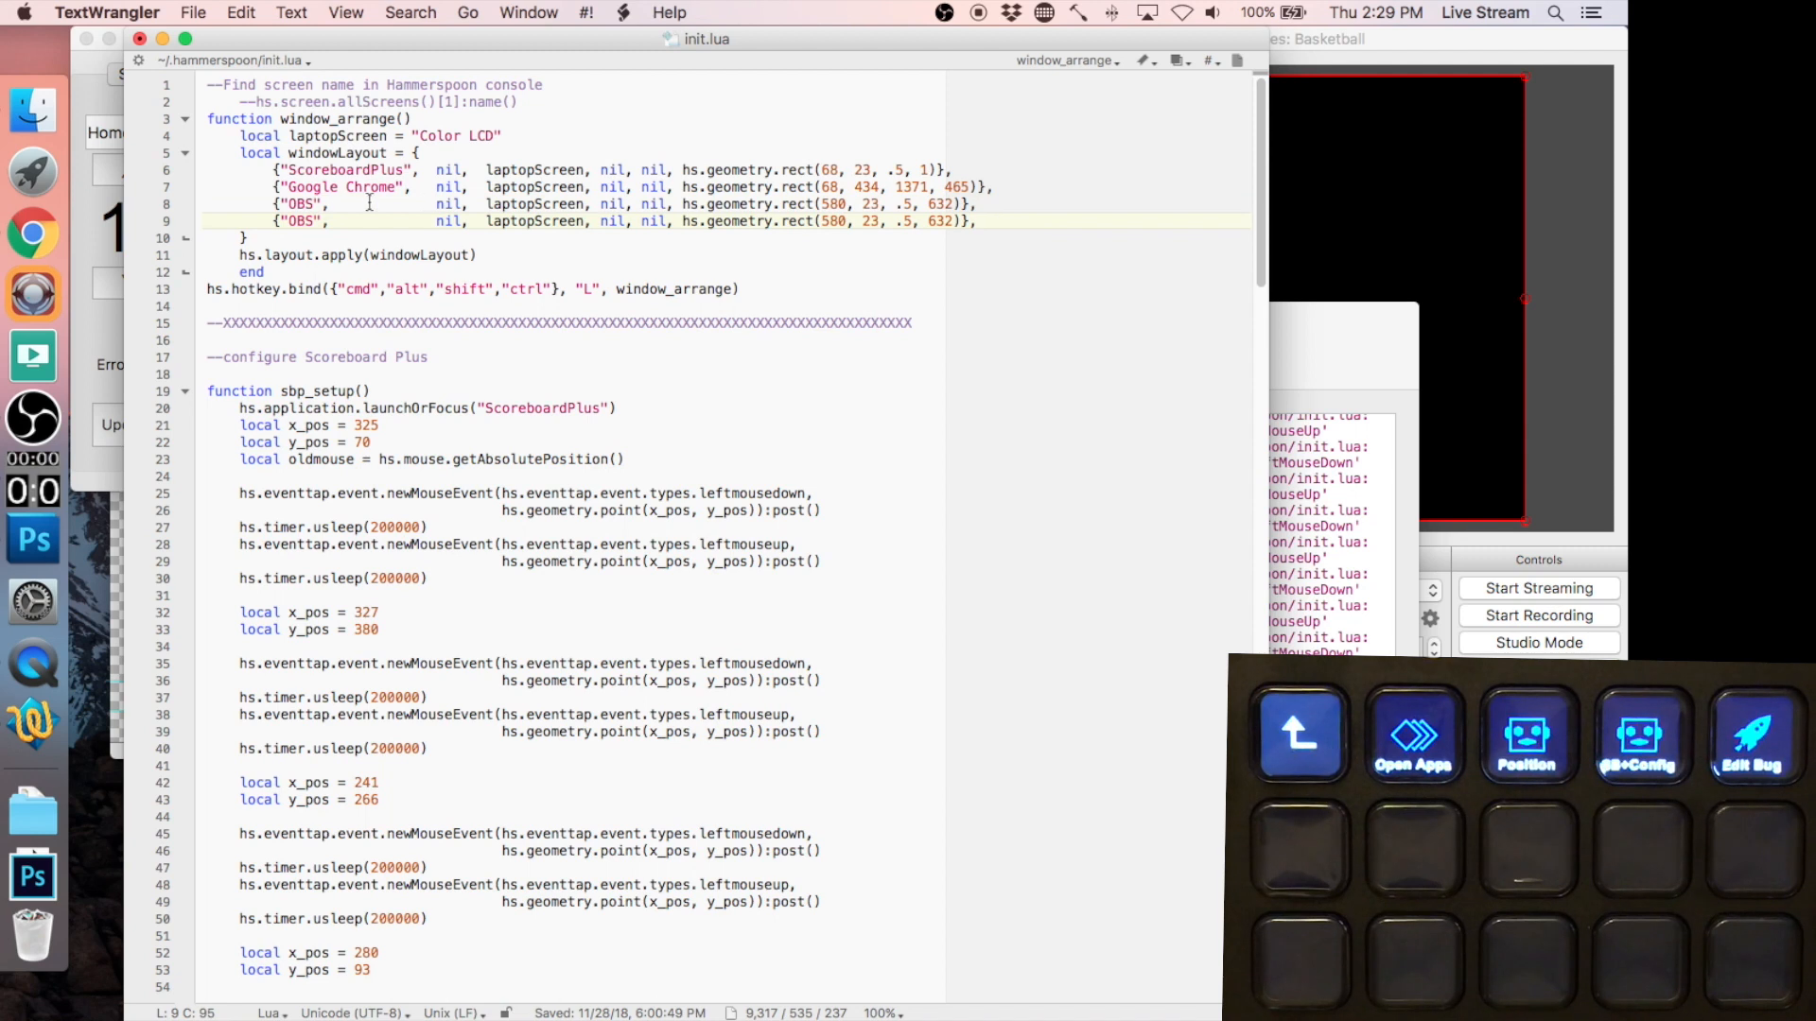
key(super+z)
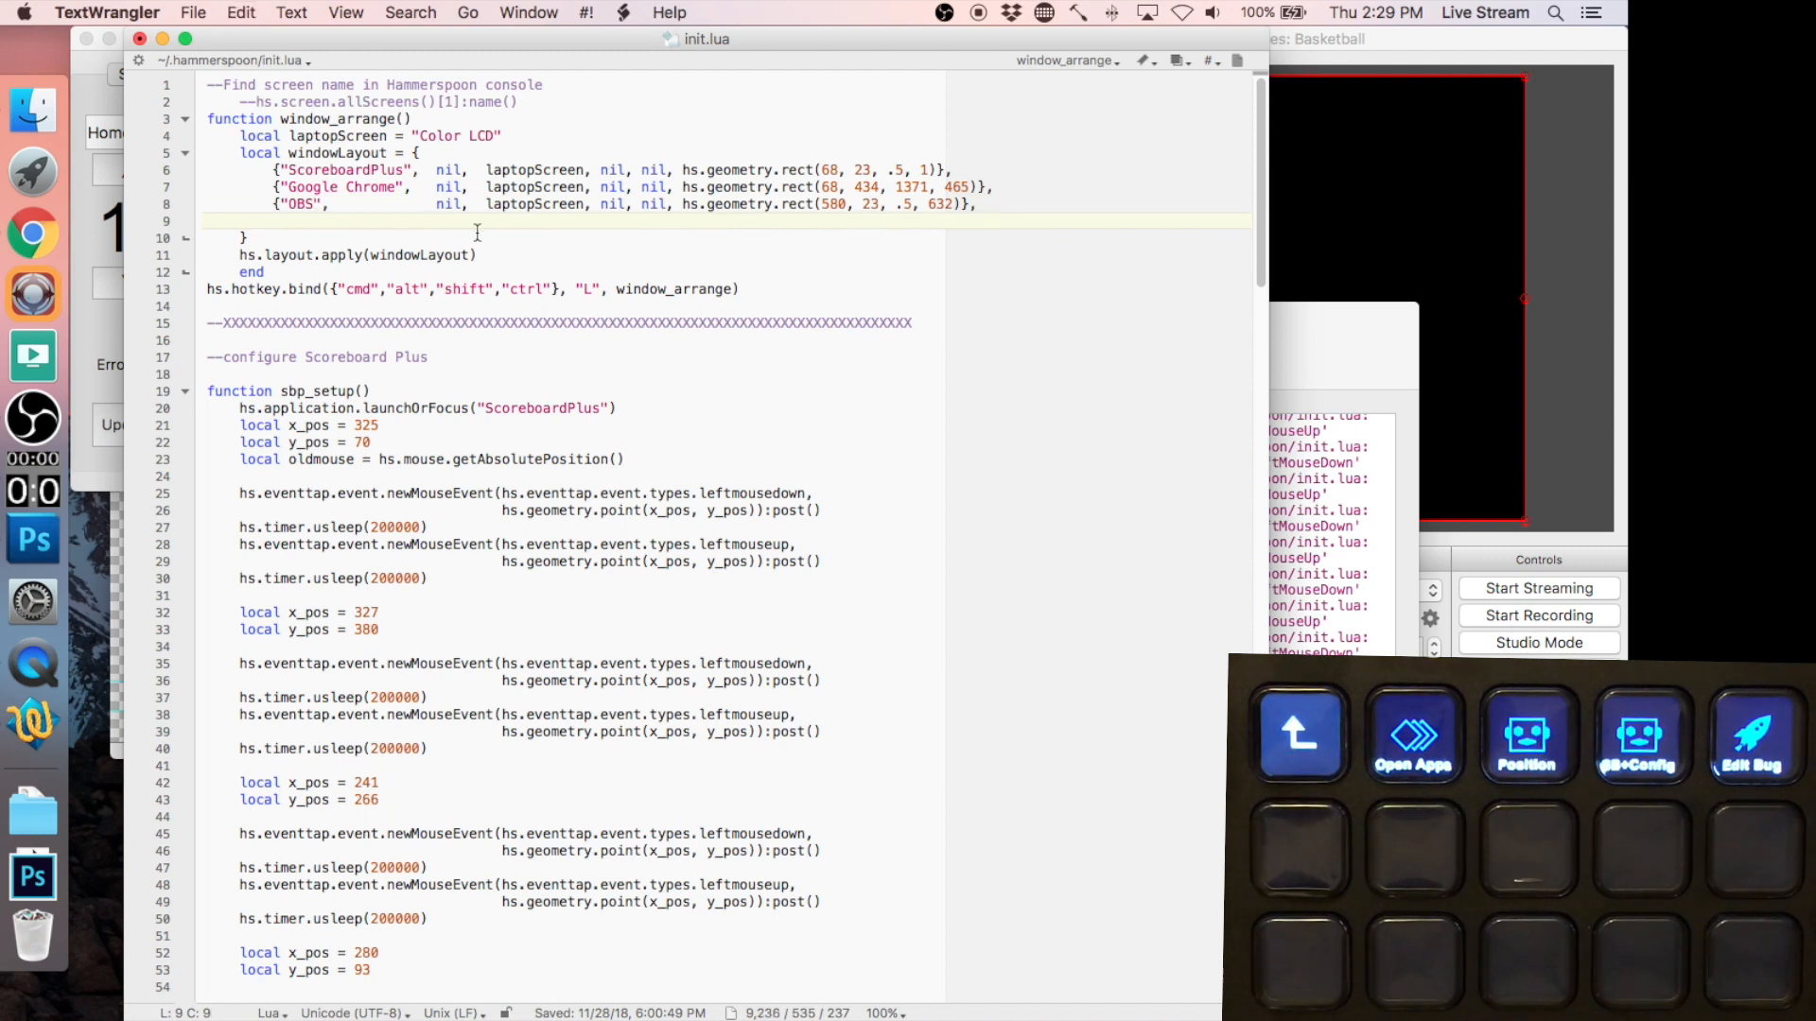
key(super+z)
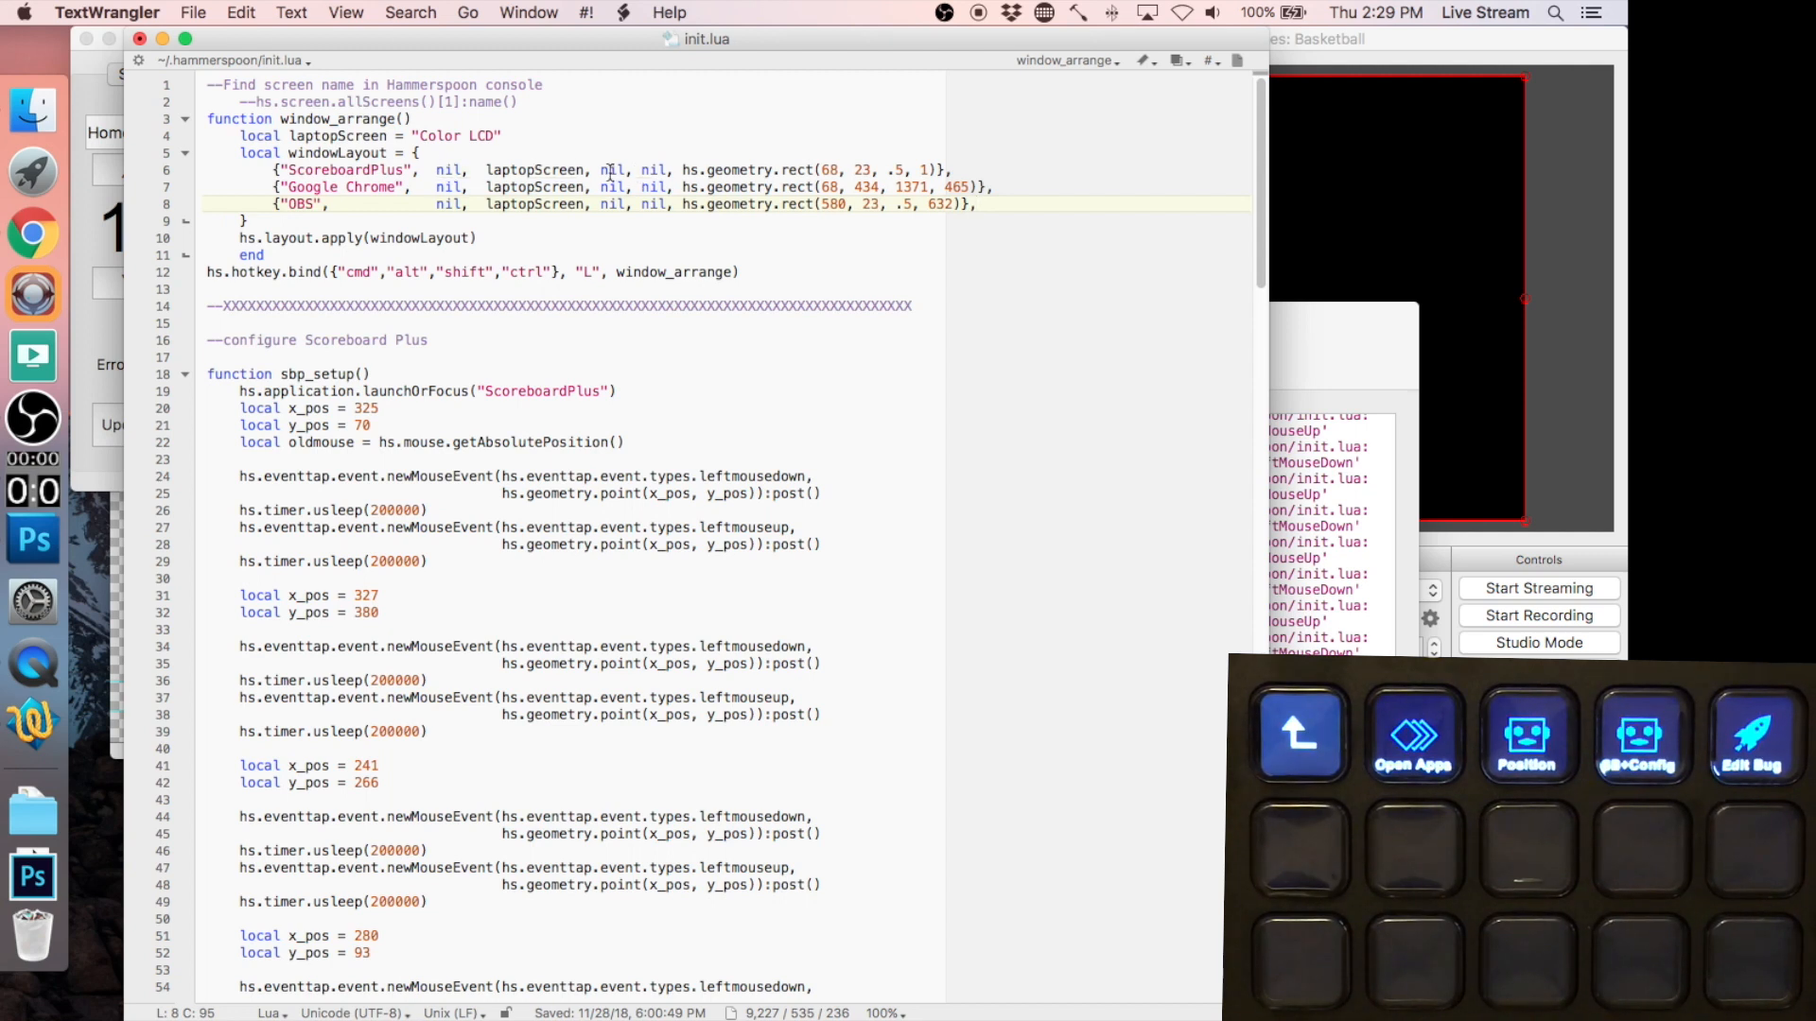
- Examine the nil arguments and the hs.geometry.rect position and size values in the ScoreboardPlus entry in line 6
click(648, 170)
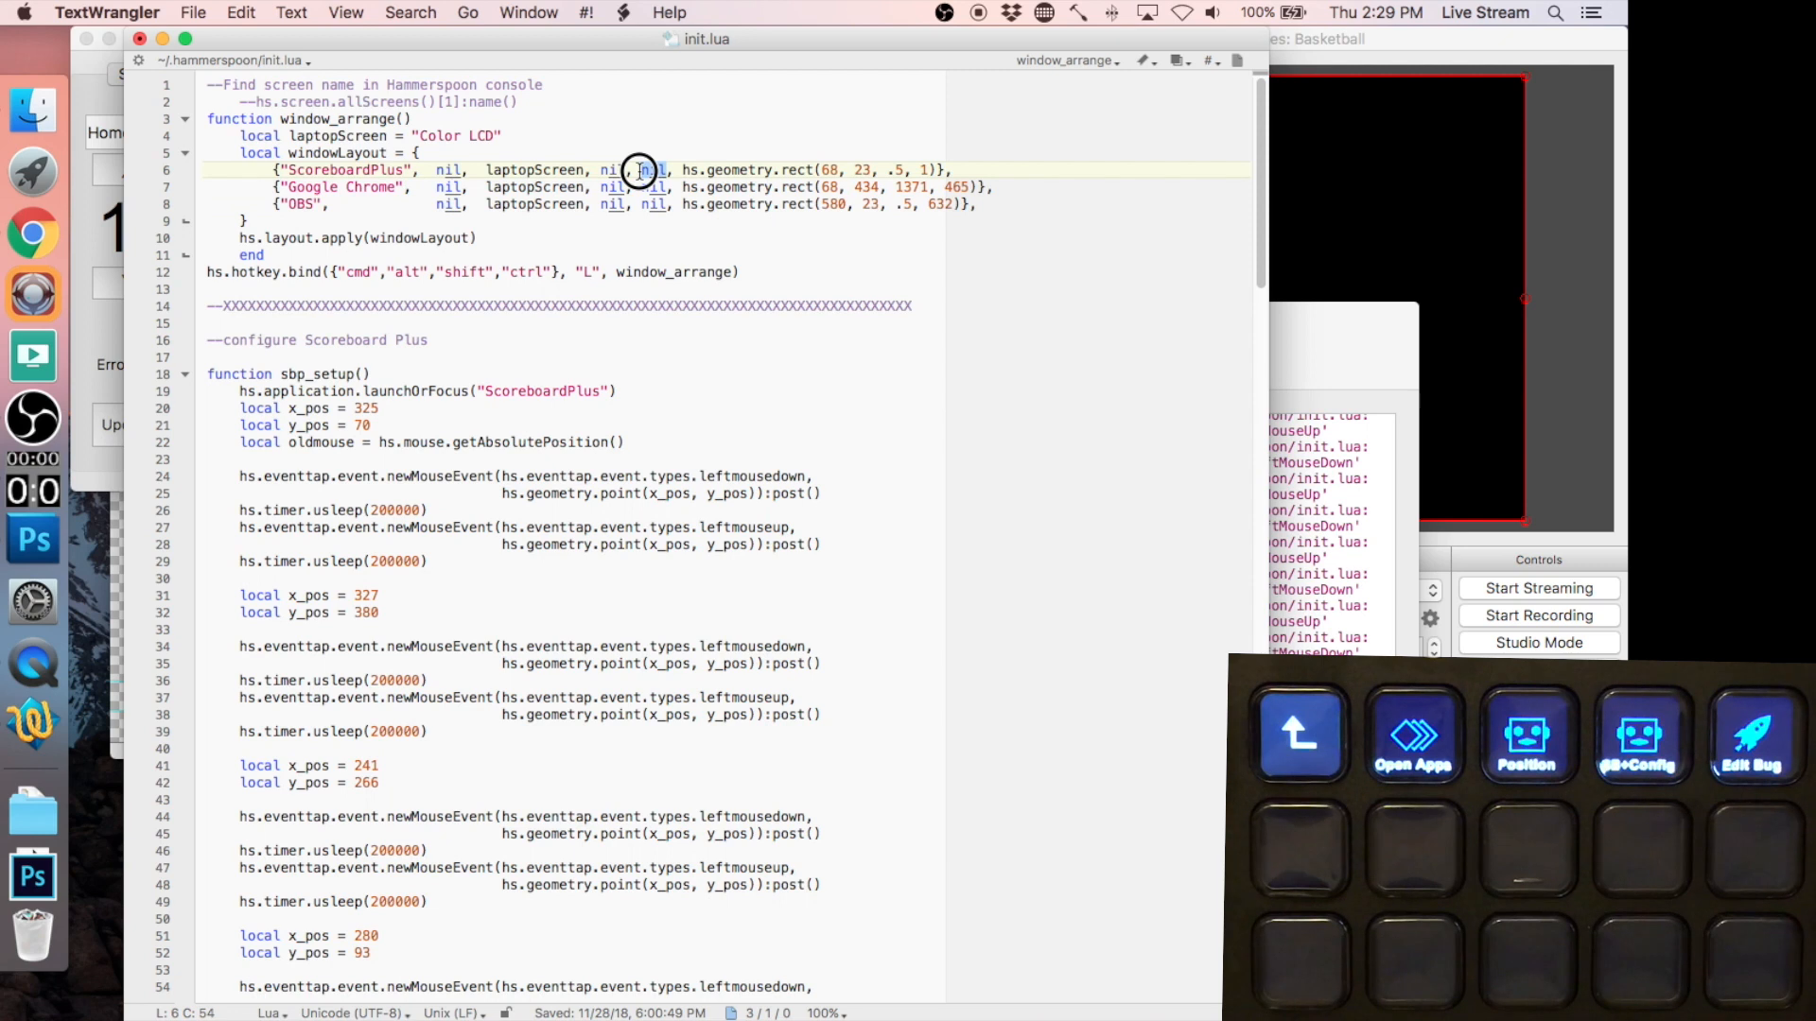
click(619, 170)
double_click(613, 170)
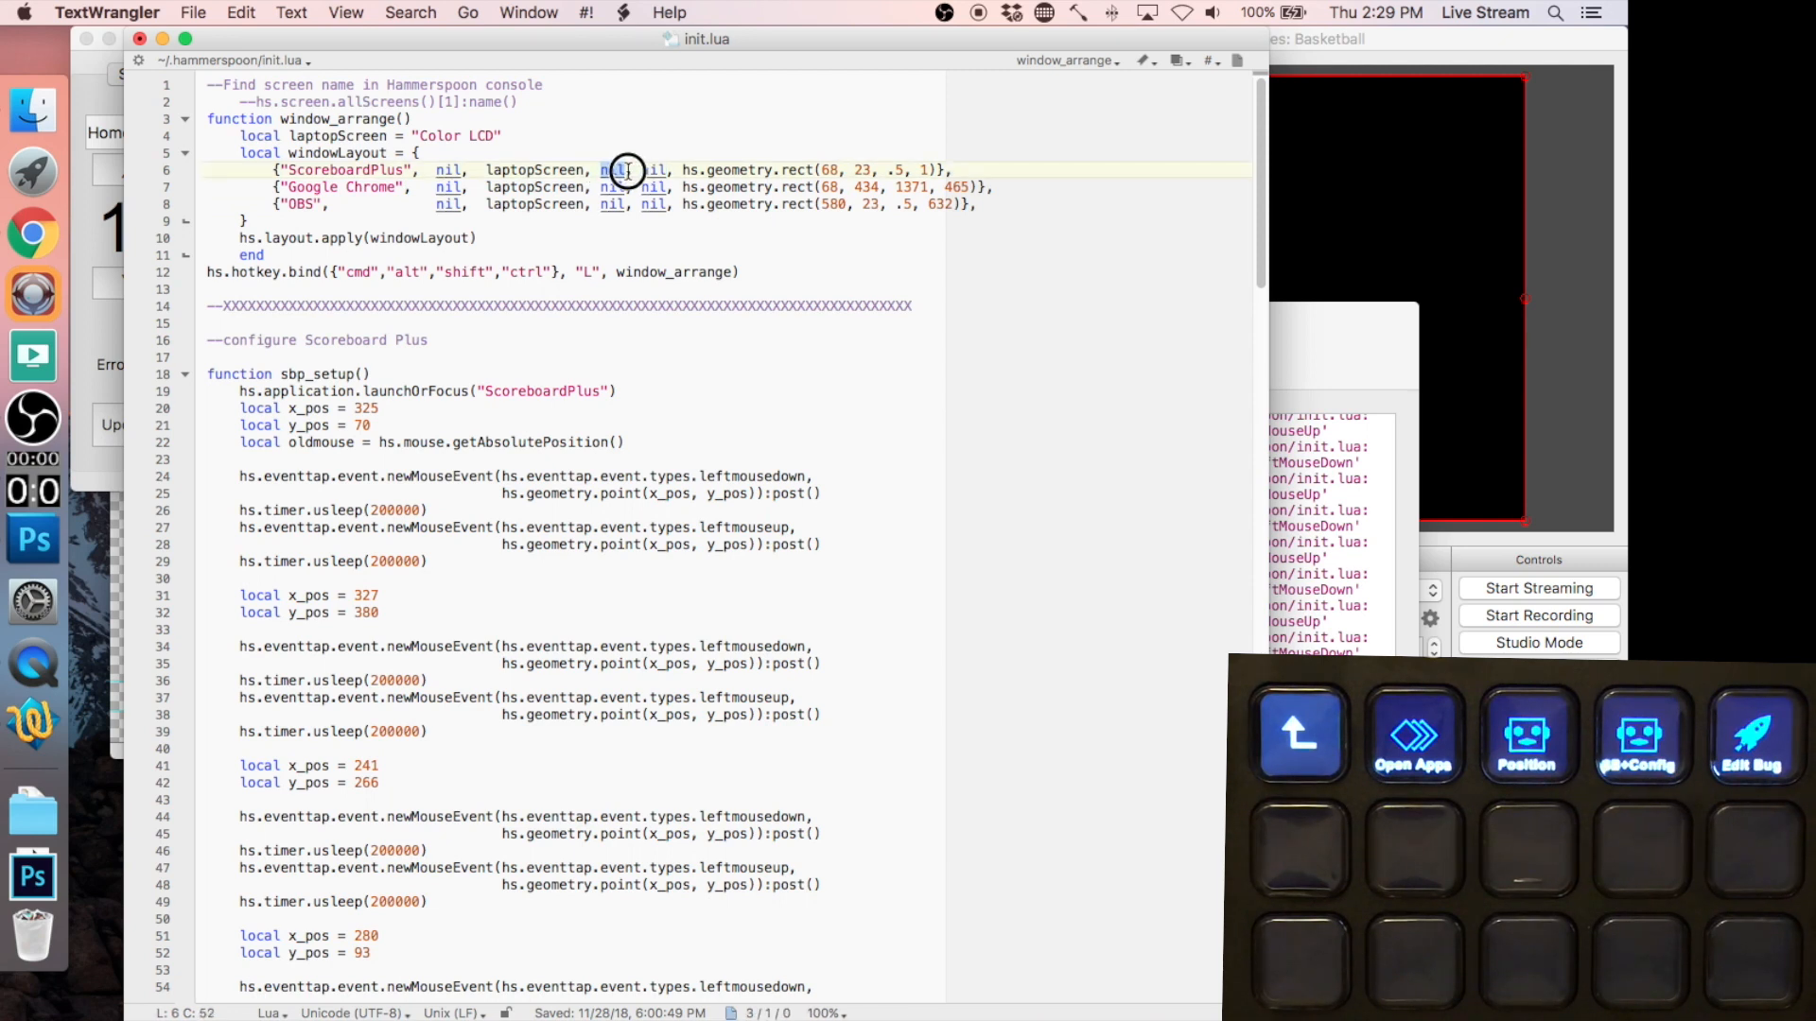
click(713, 174)
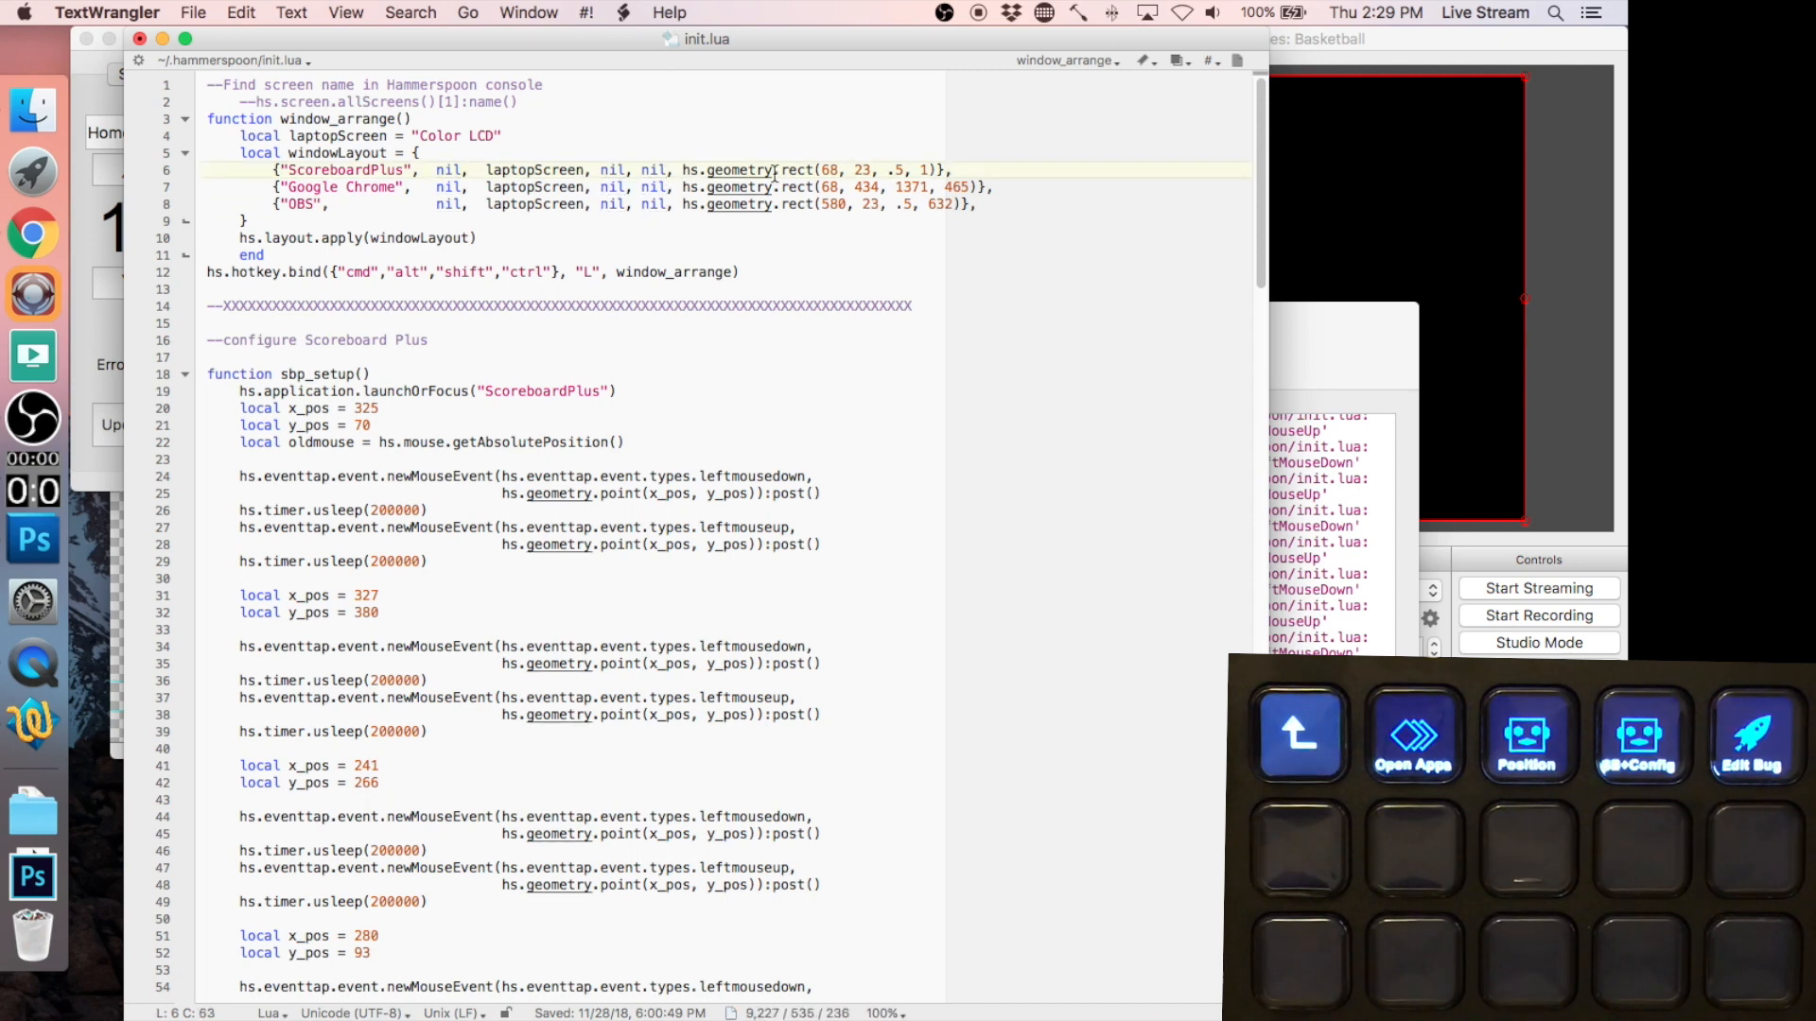
click(879, 170)
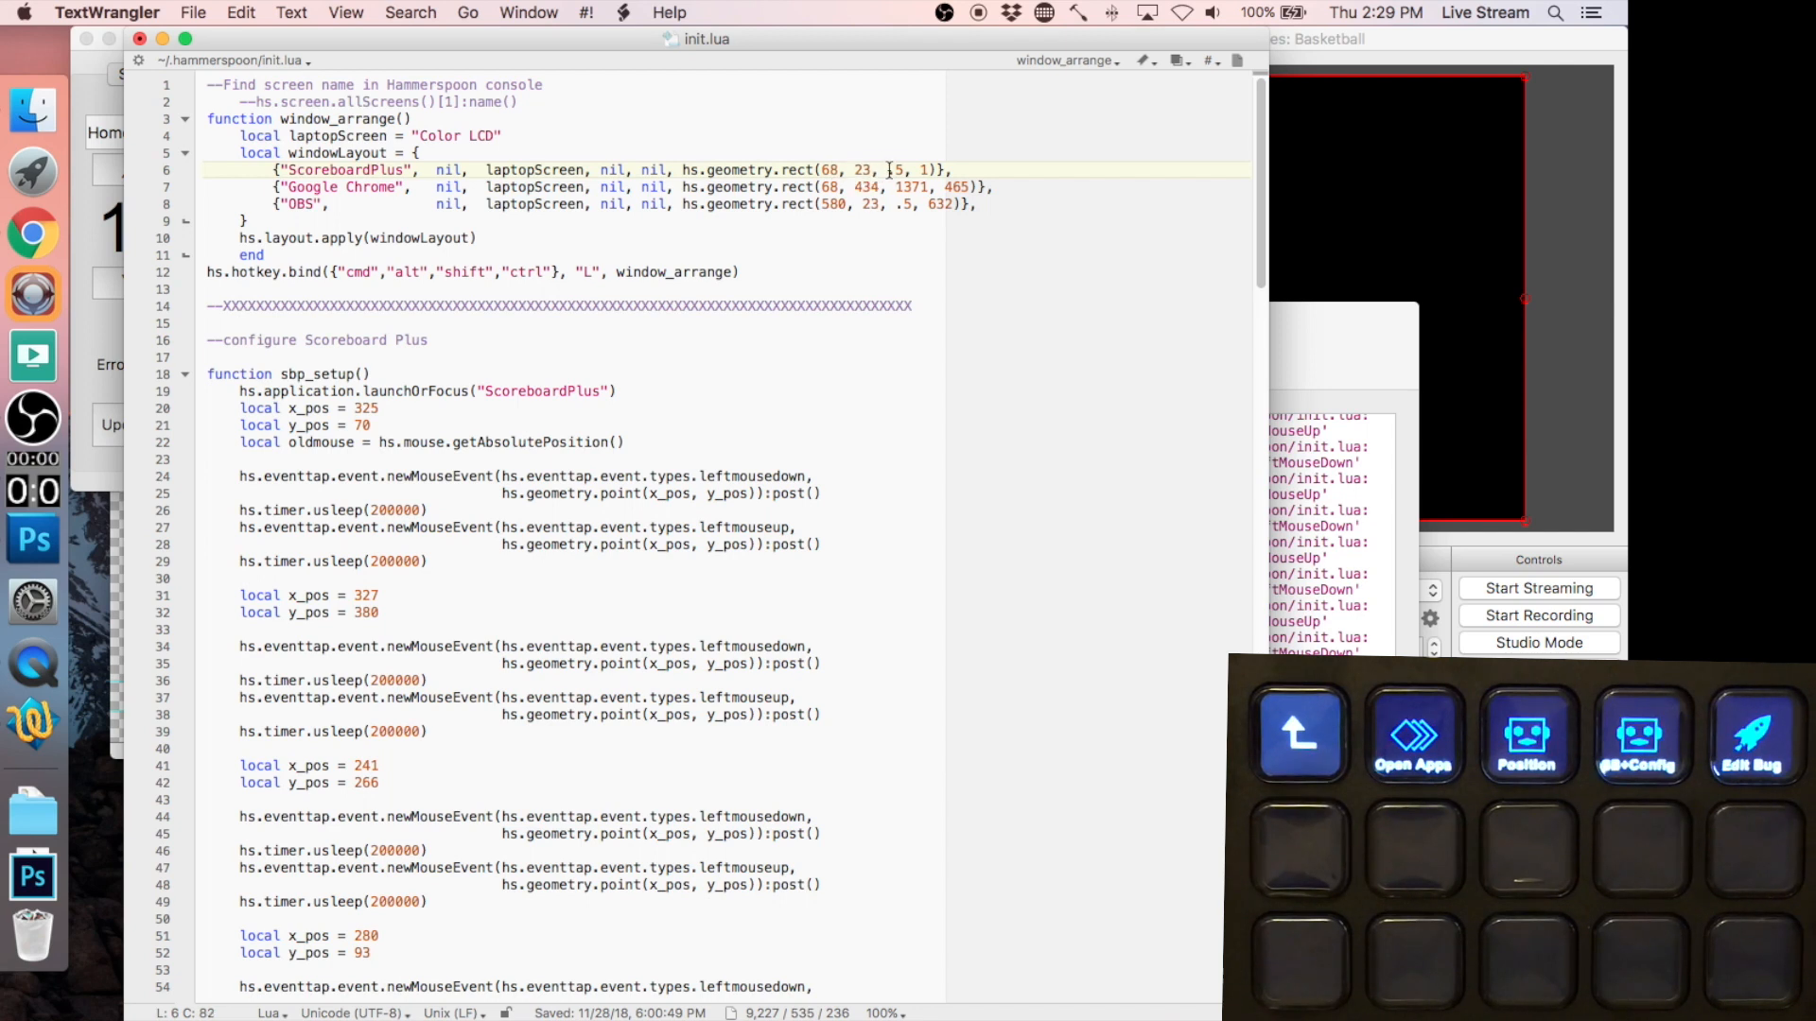
drag(887, 170, 905, 170)
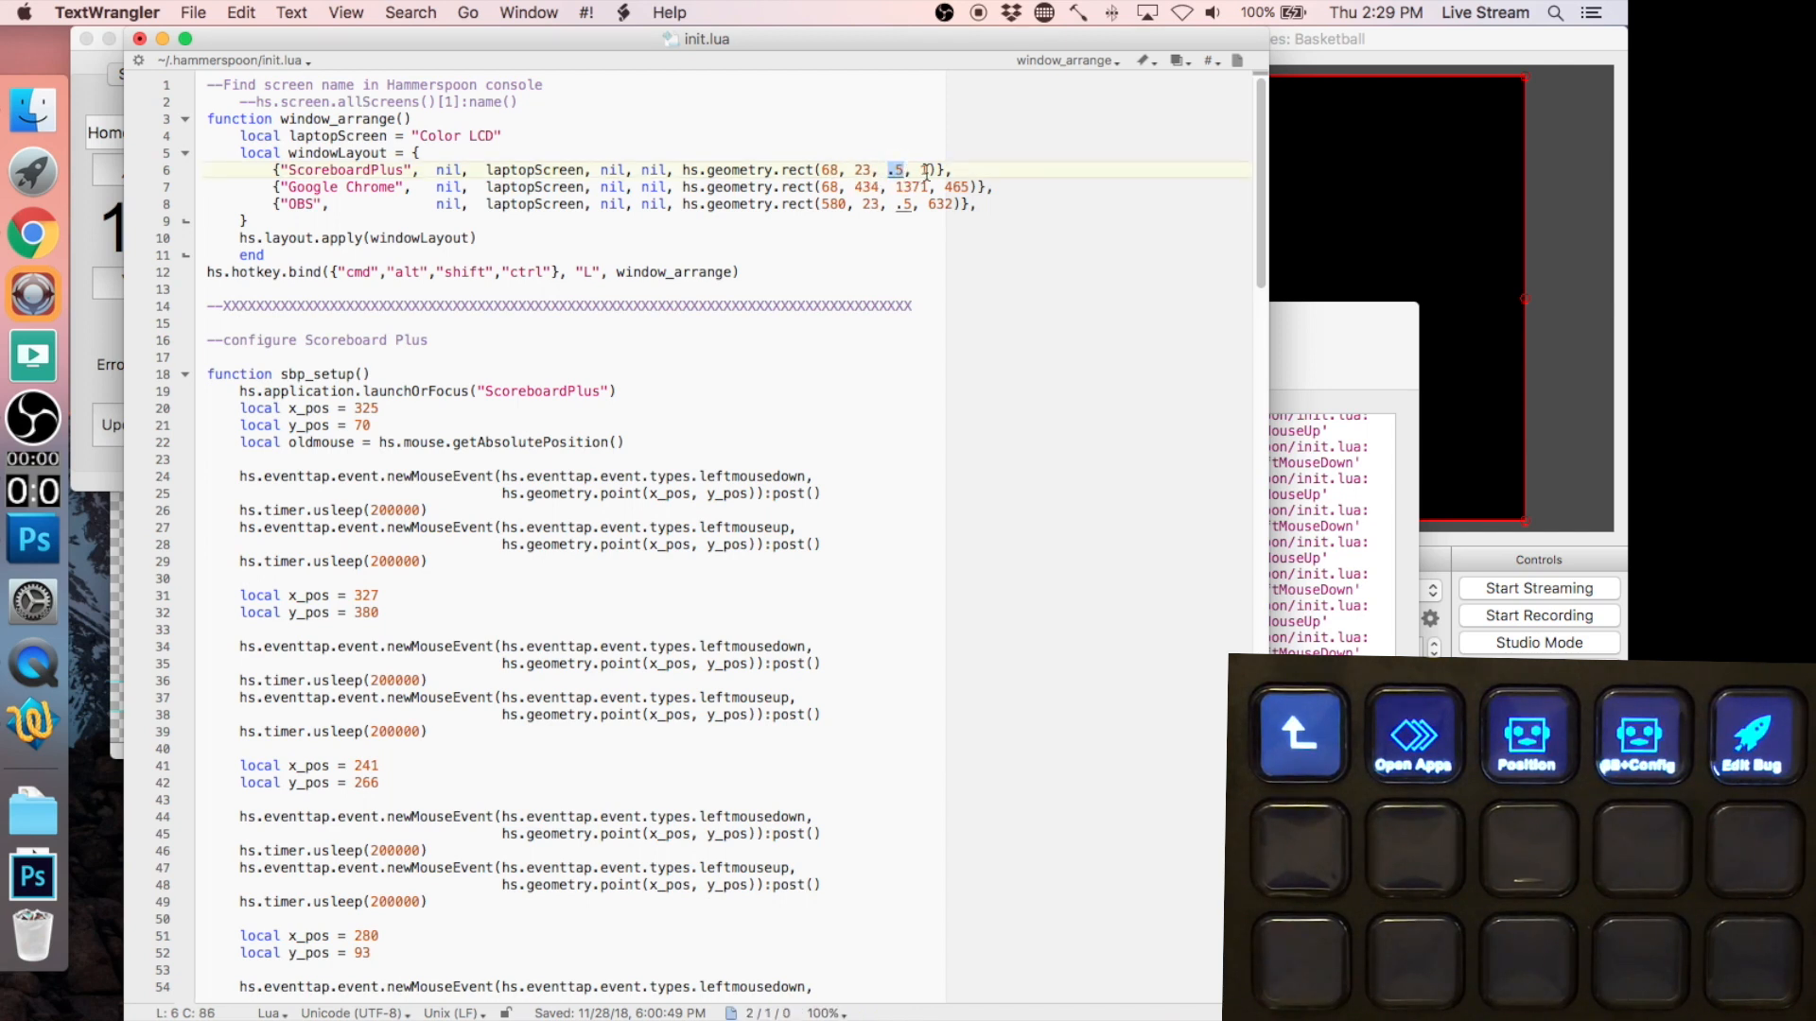
click(930, 173)
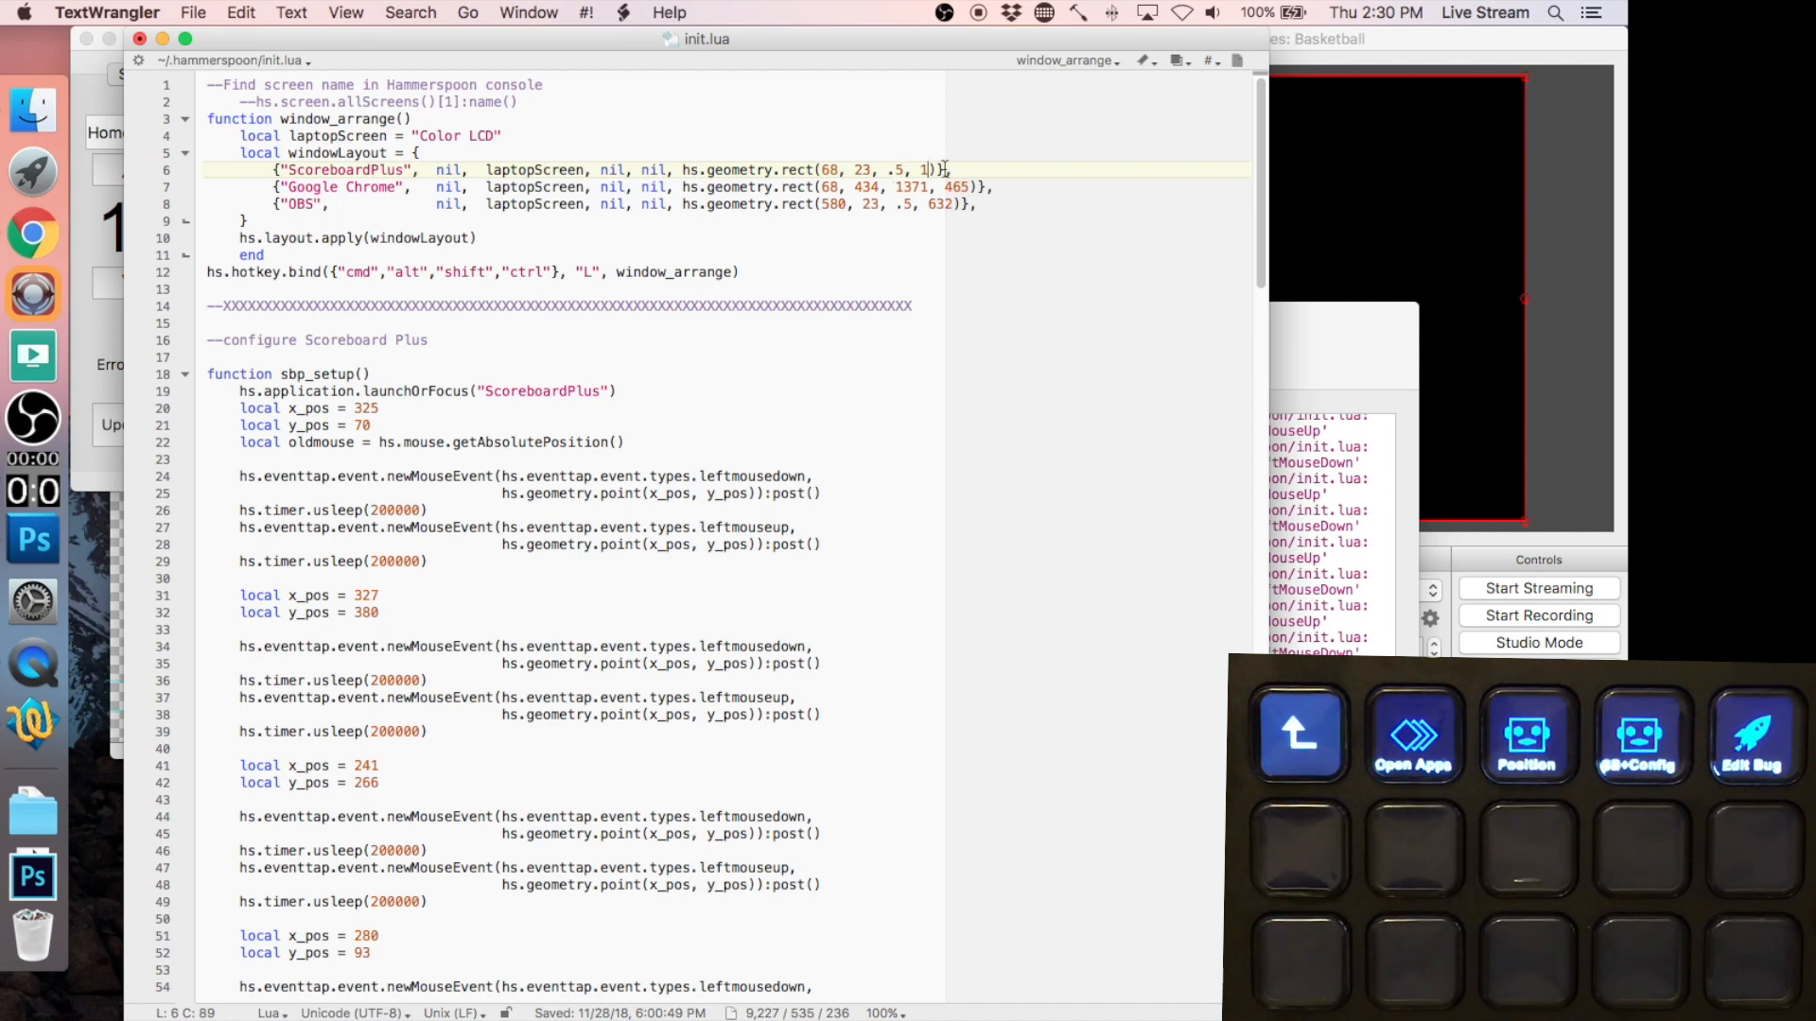
drag(892, 171, 937, 170)
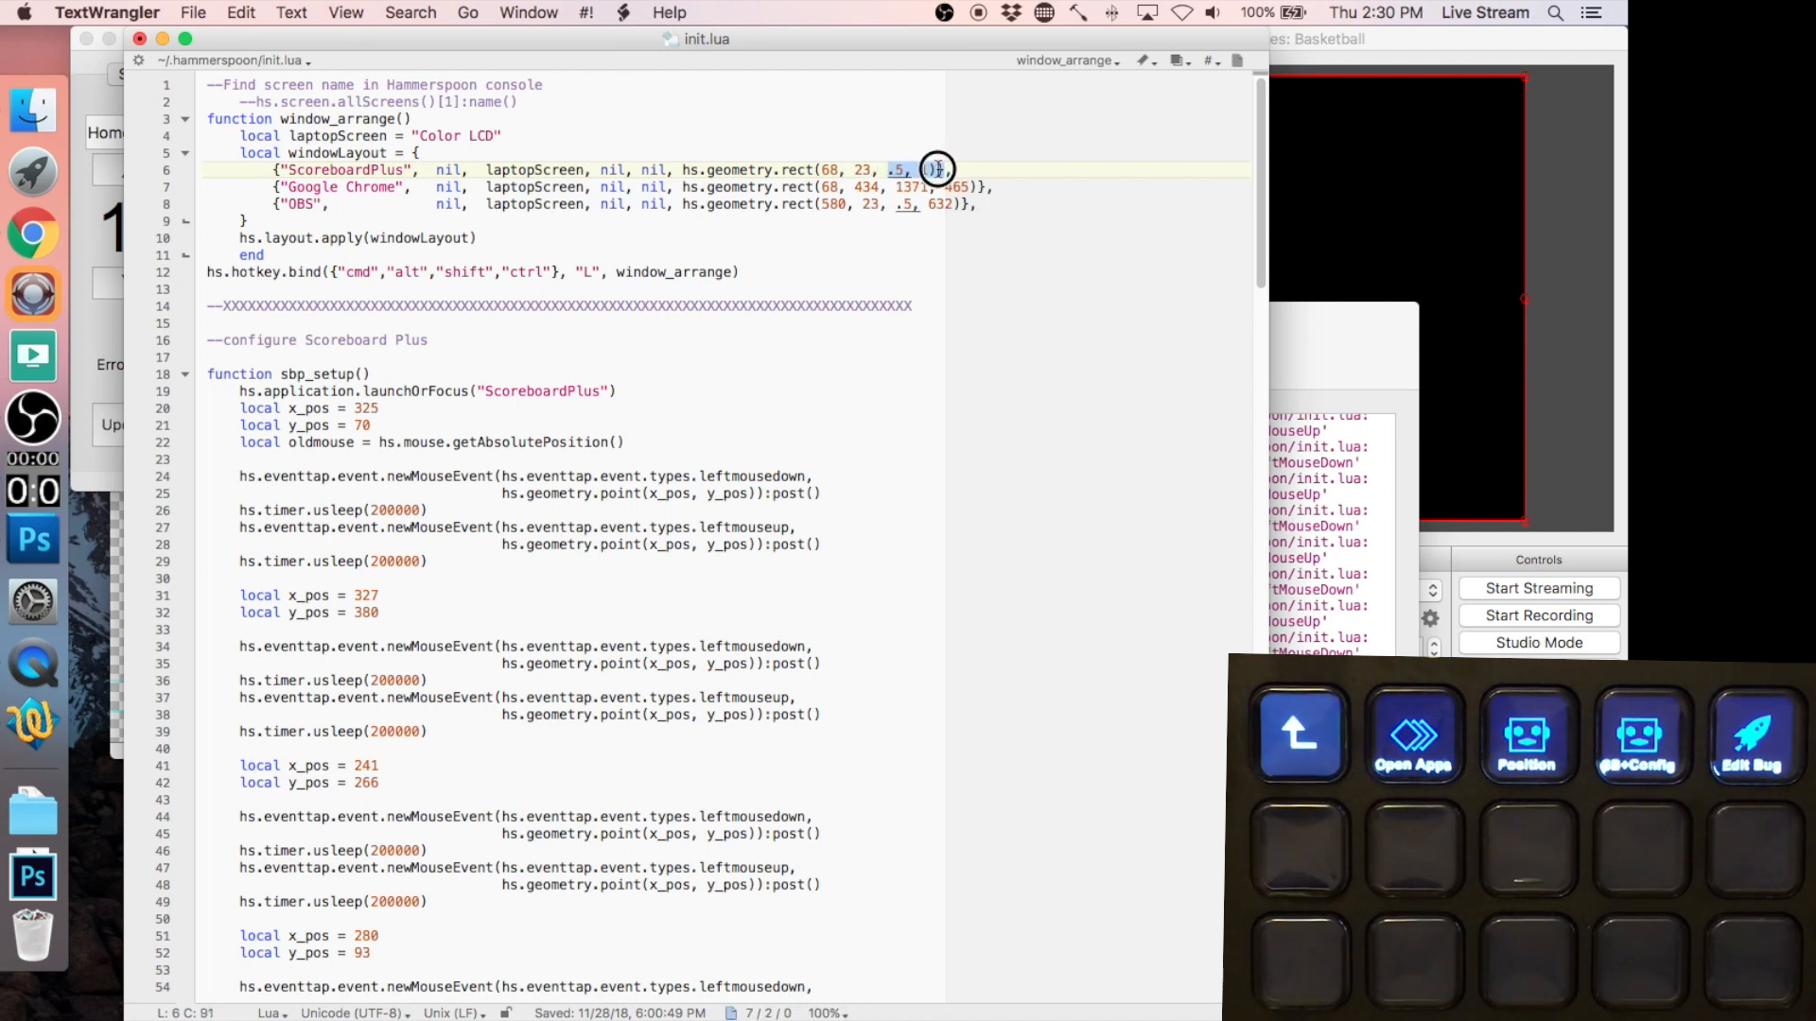
- Highlight the width and height values in the Google Chrome layout entry in line 7
click(932, 193)
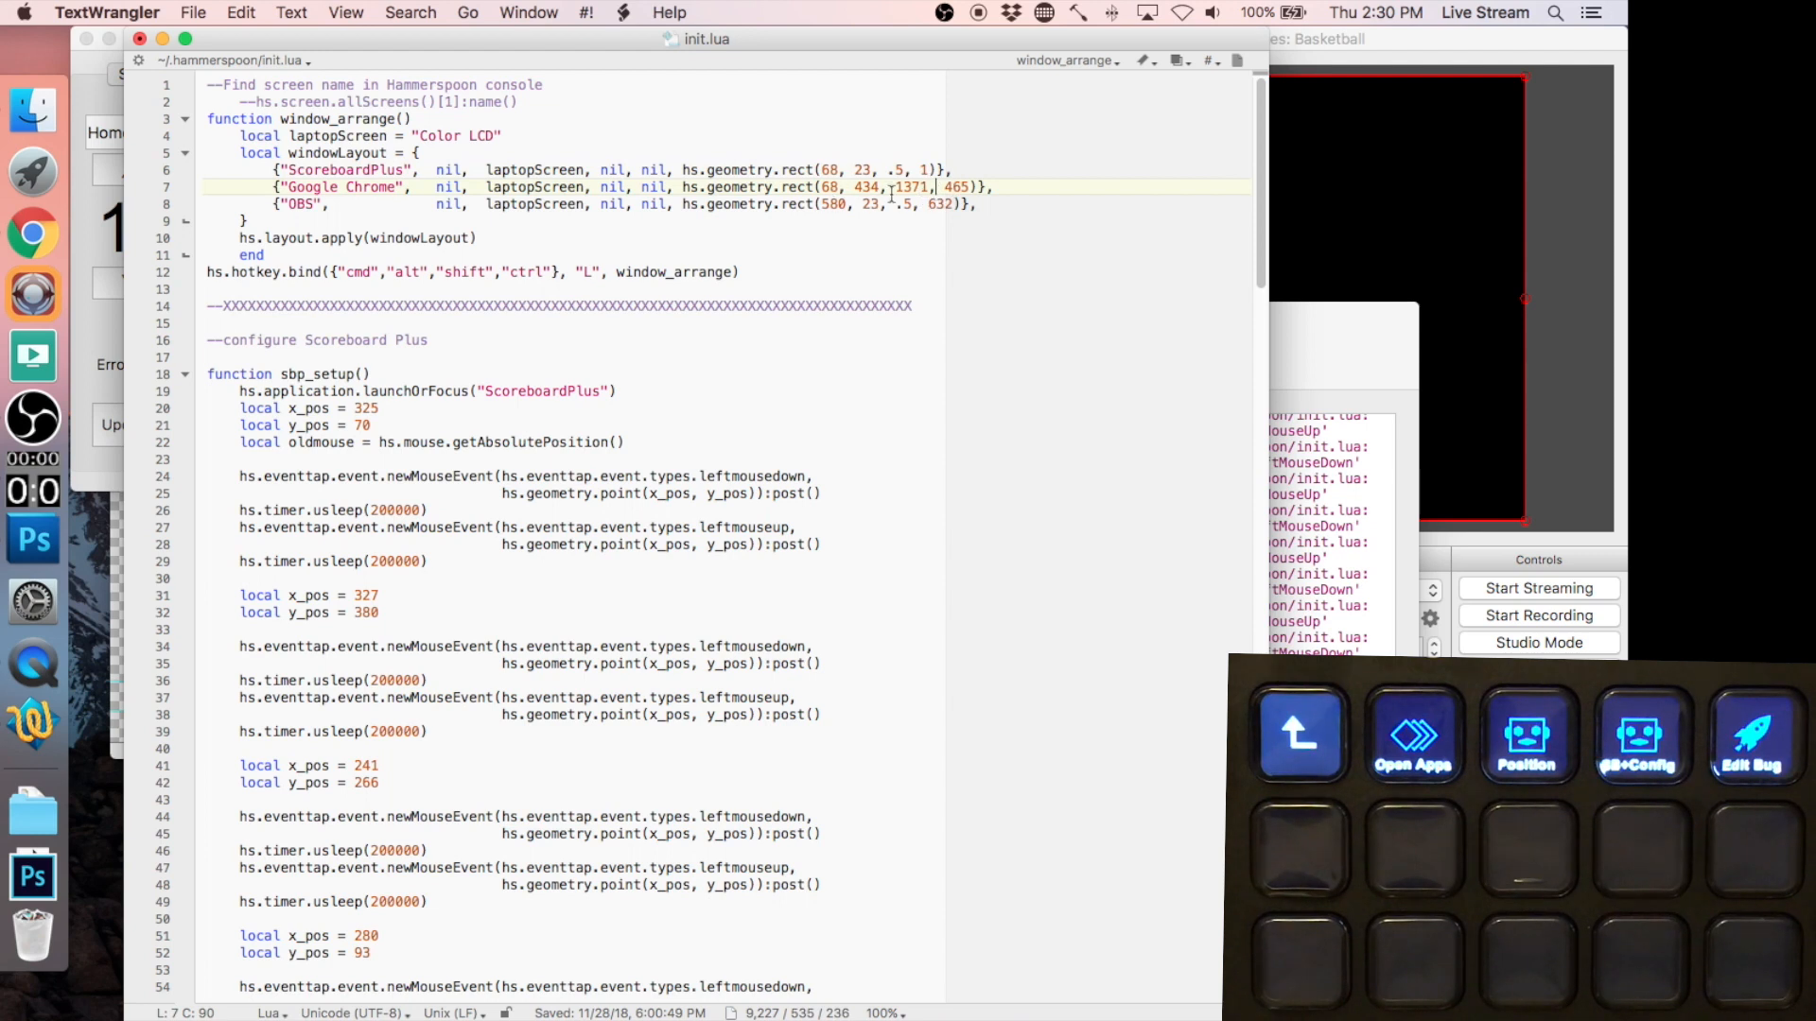
drag(897, 188, 921, 190)
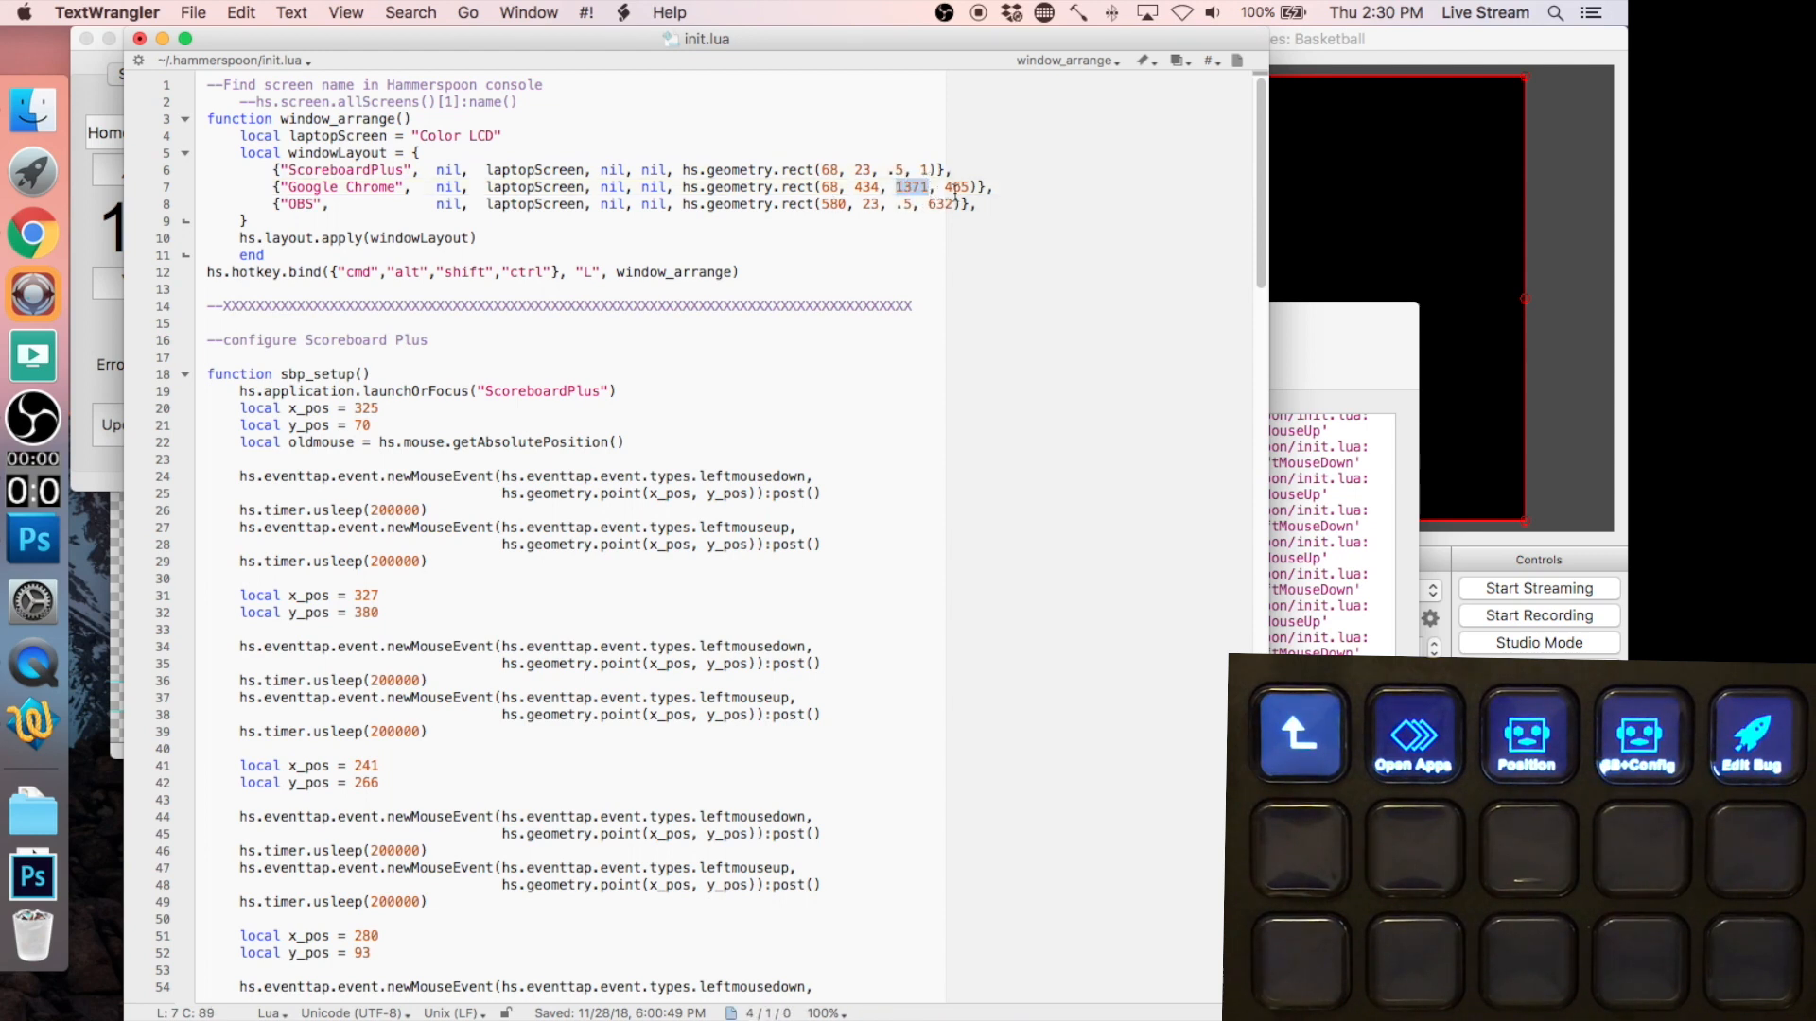
double_click(953, 188)
drag(951, 188, 974, 188)
- Capture a screenshot of the layout code region with Chrome brought forward, and decline saving screenshots to Dropbox
click(32, 232)
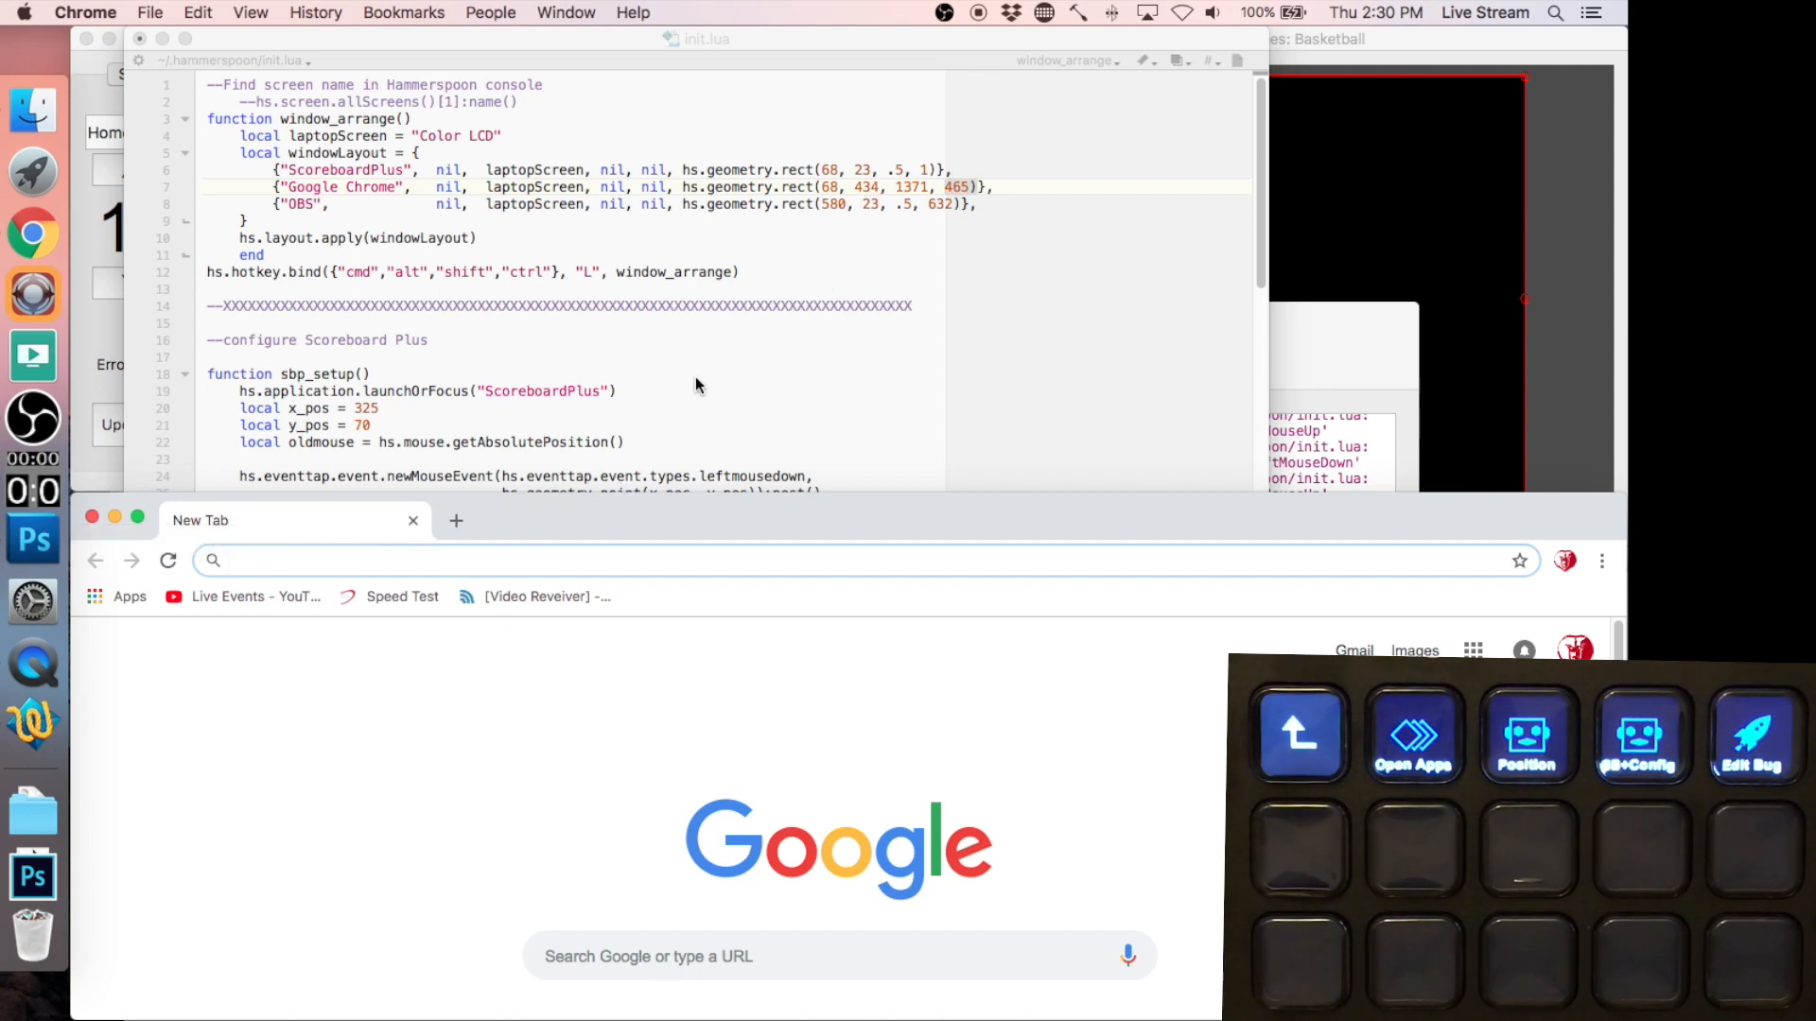
click(904, 223)
click(1361, 531)
key(super+shift+4)
click(572, 187)
drag(572, 186, 1076, 399)
click(648, 593)
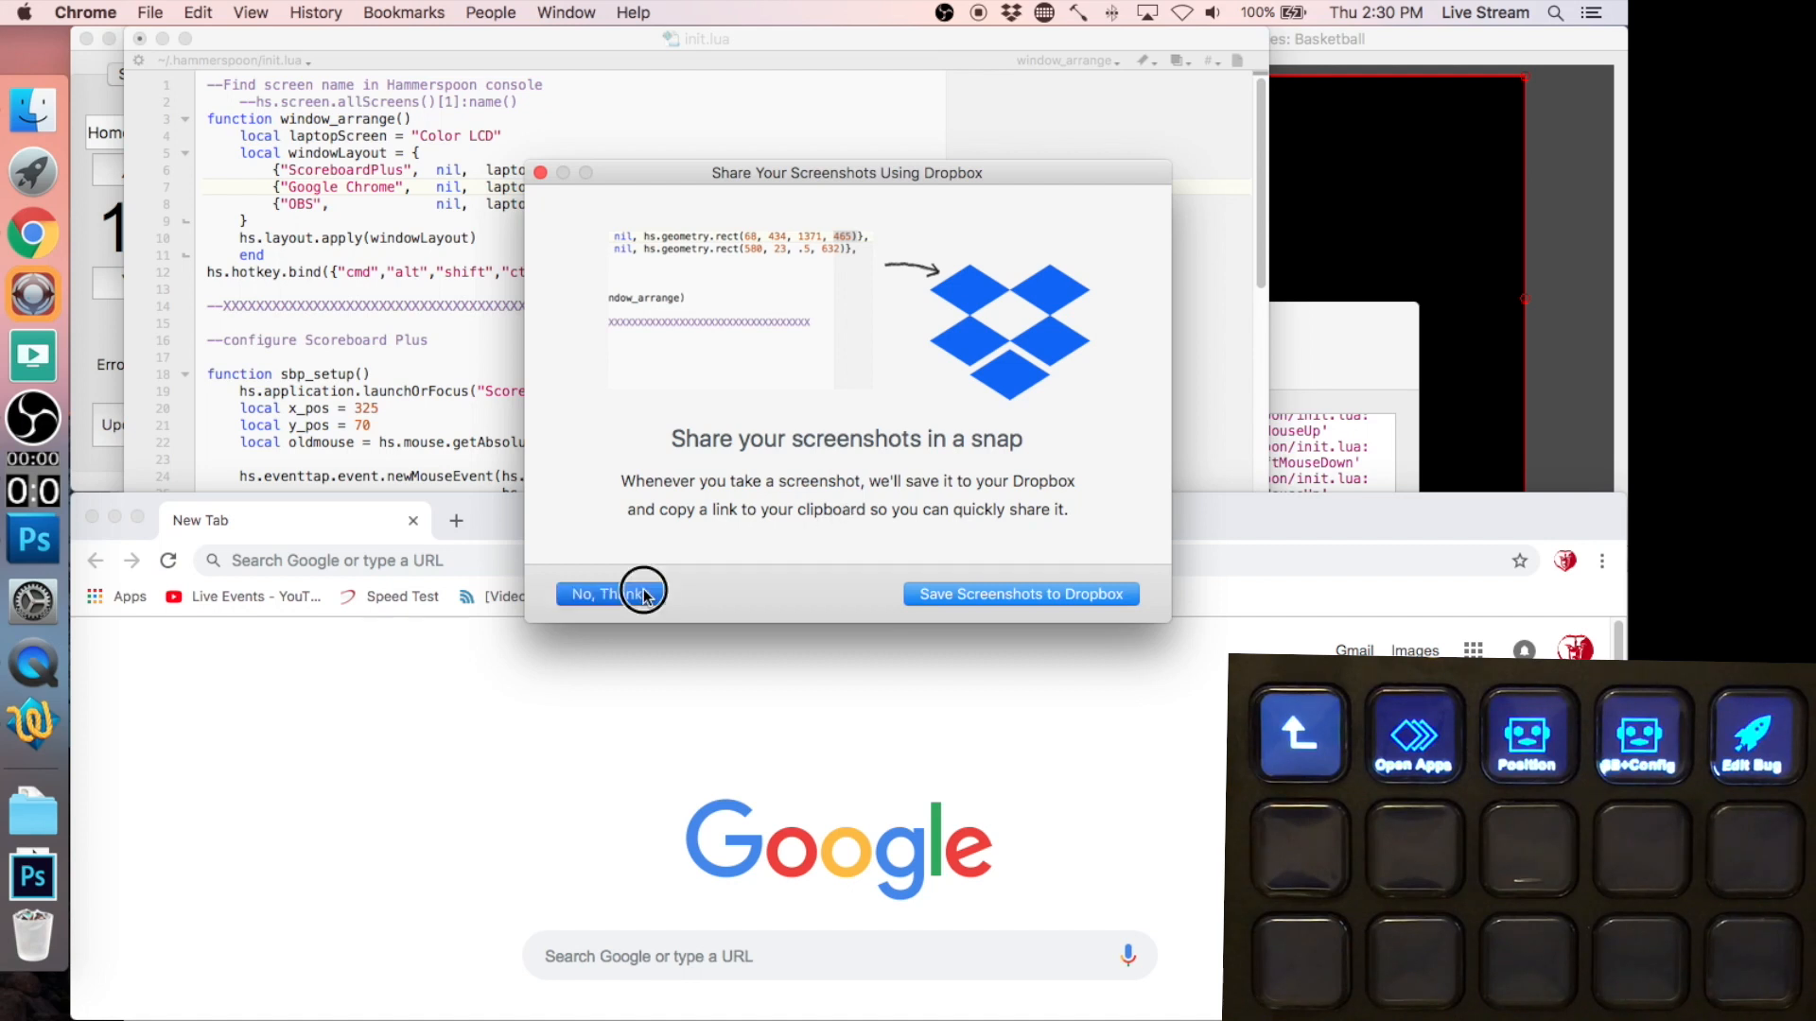
click(711, 259)
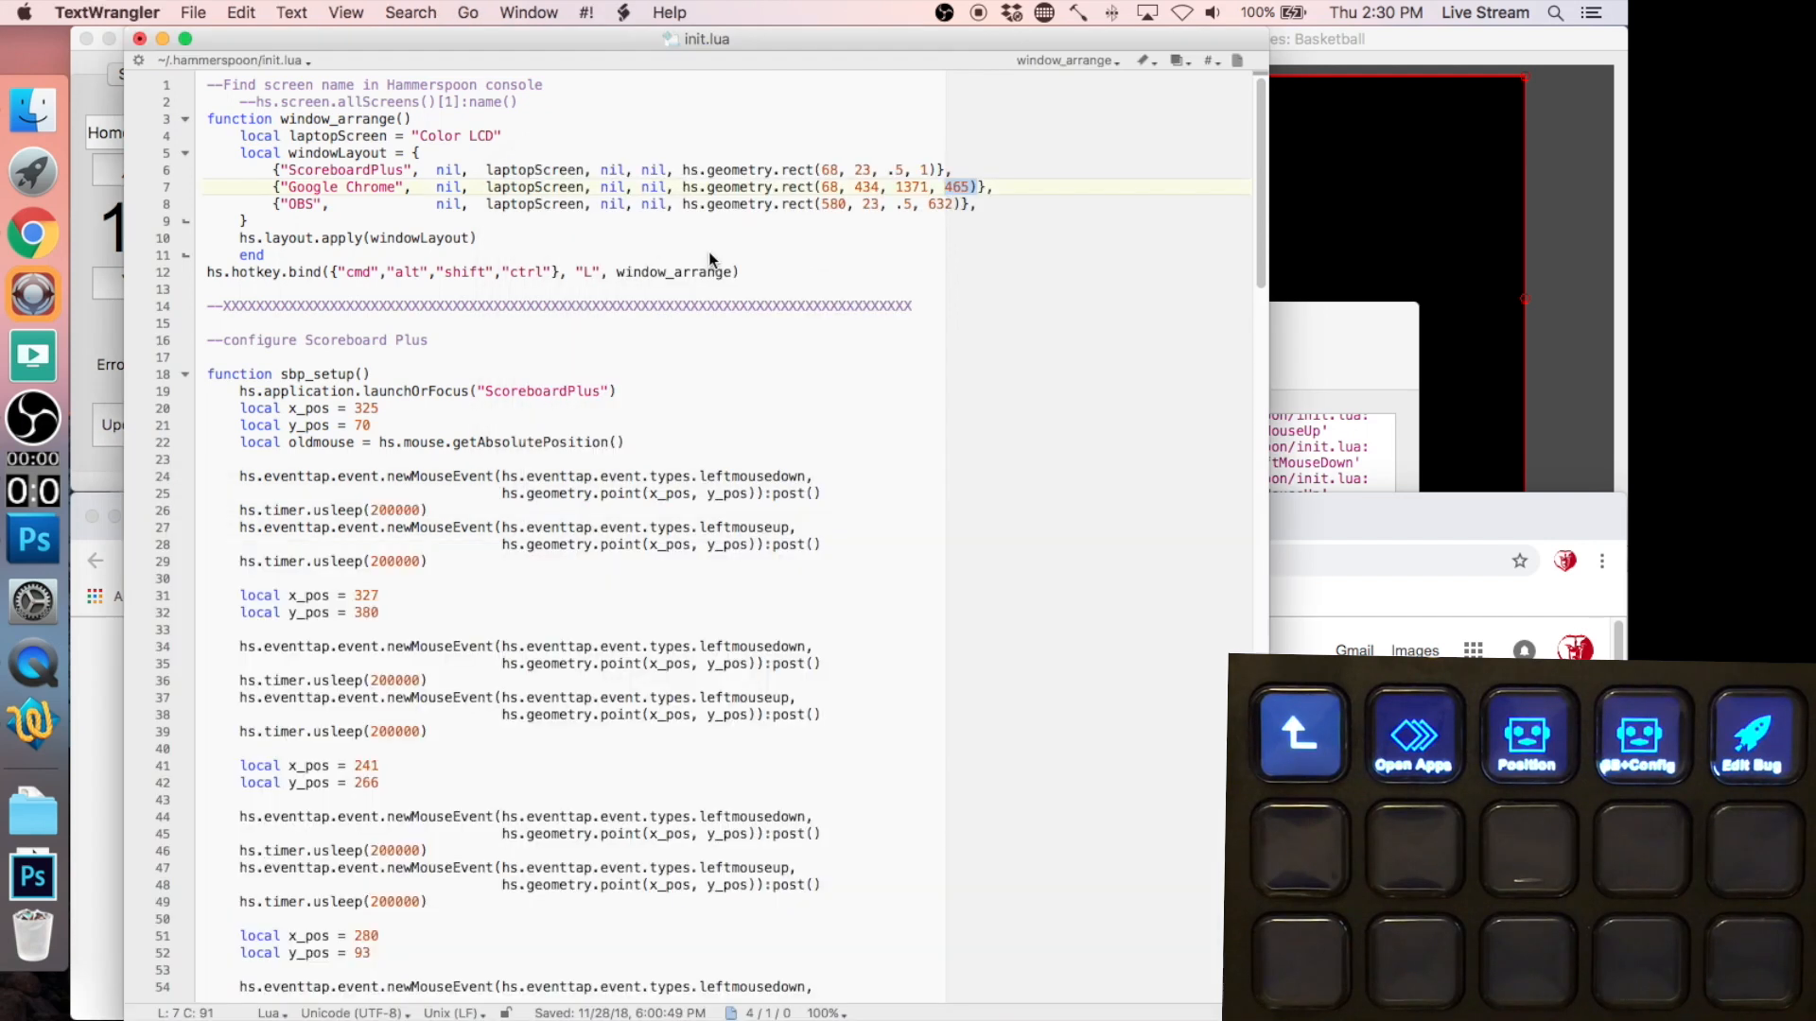
- Bring Chrome forward to check screen coordinates with the screenshot crosshair, cancel the capture, and return to init.lua
click(1343, 513)
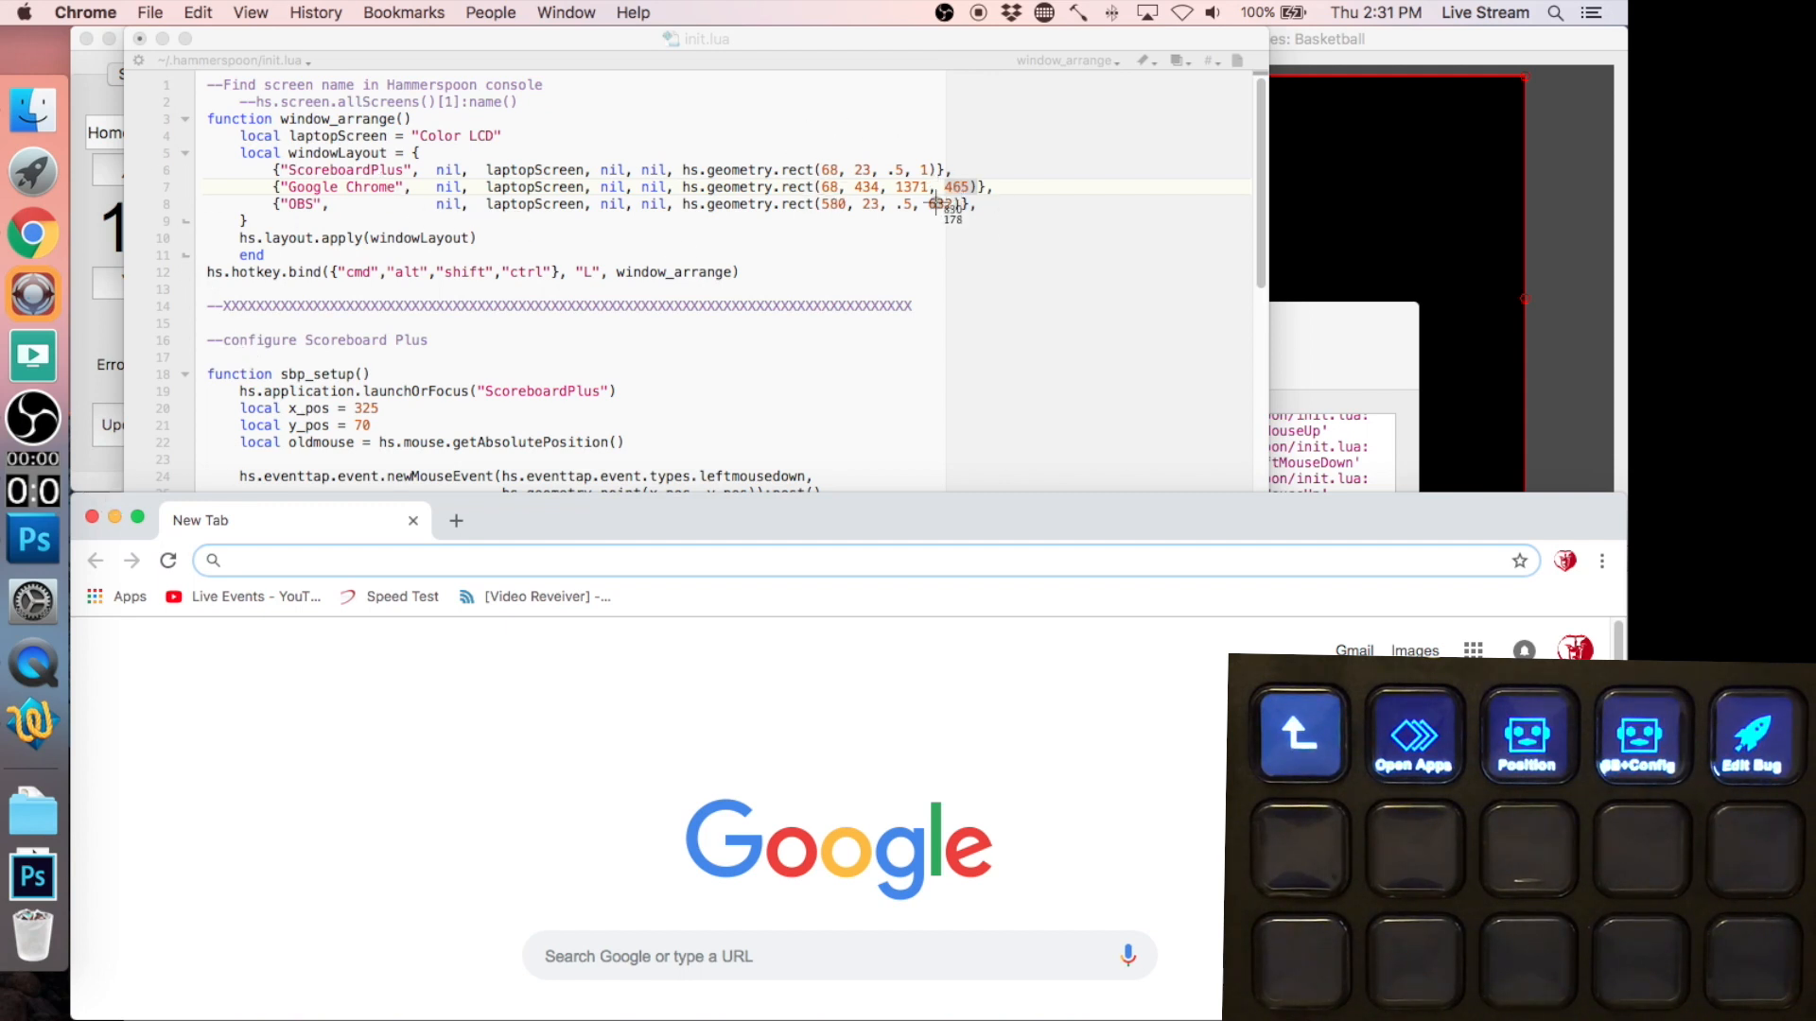
key(Escape)
click(775, 212)
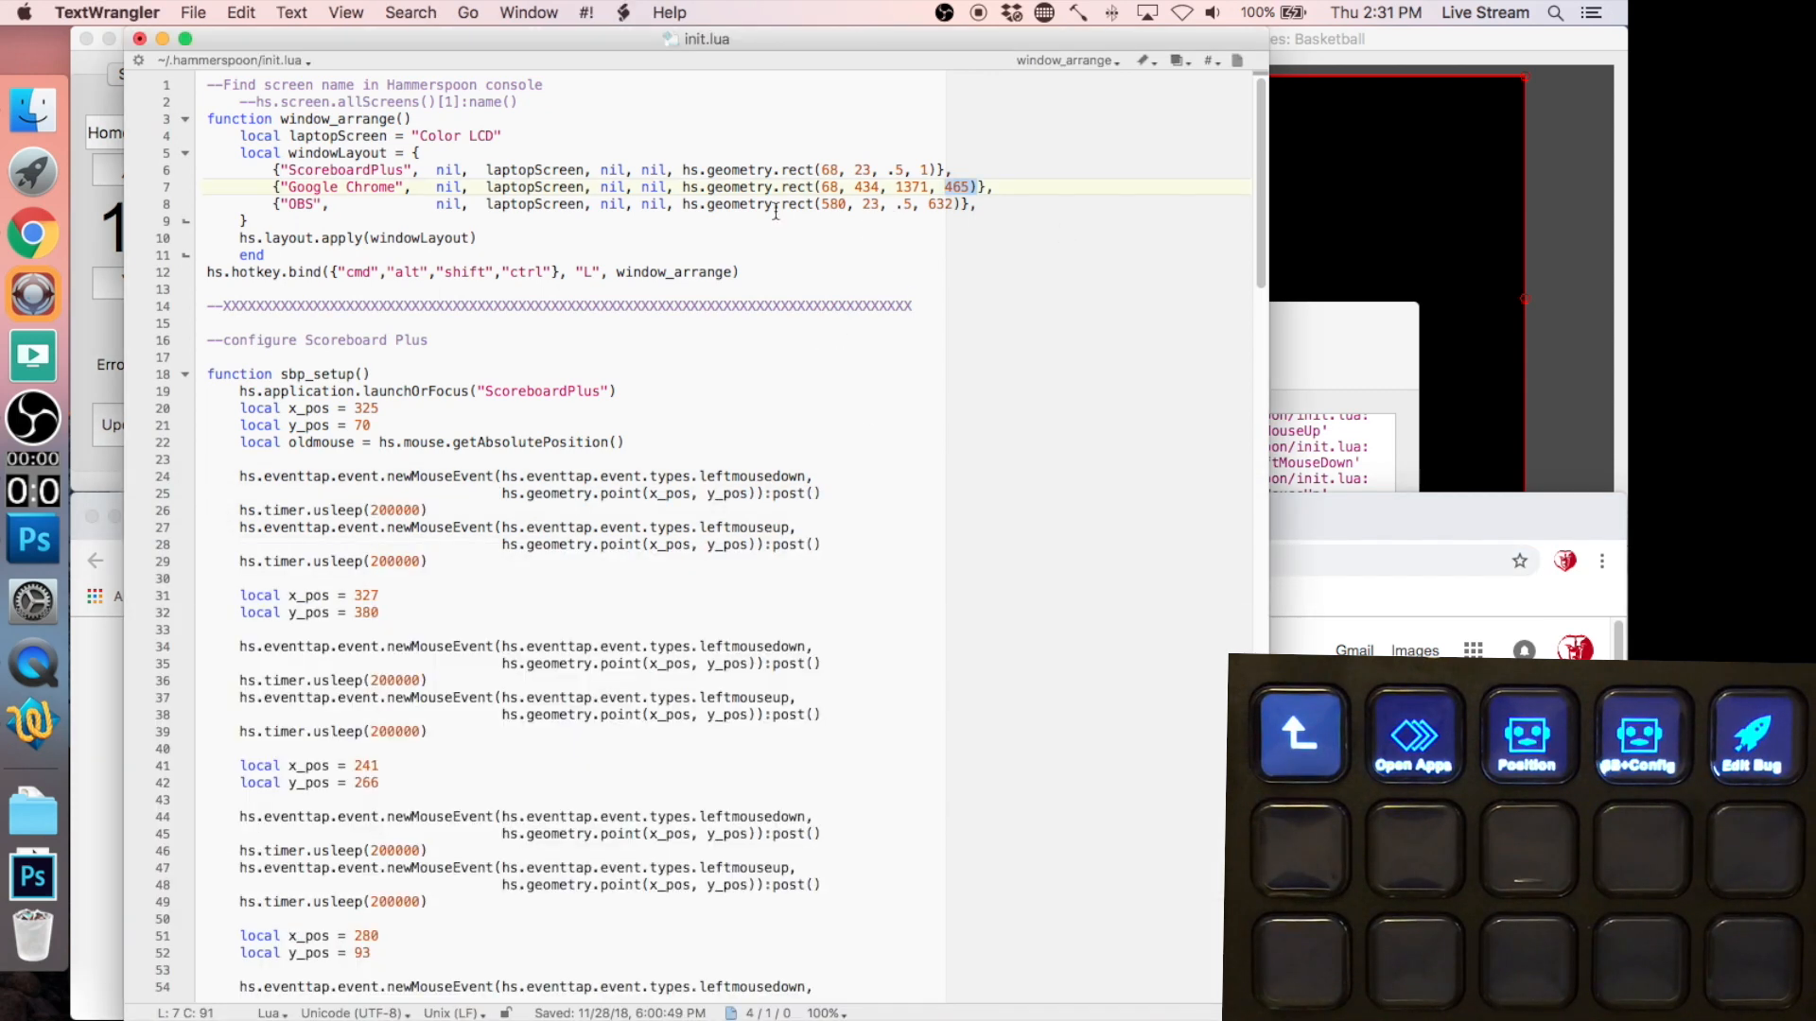
- Highlight the three app entries in windowLayout, and inspect the hotkey assigned to the Position key in the Stream Deck app
drag(269, 168, 1041, 199)
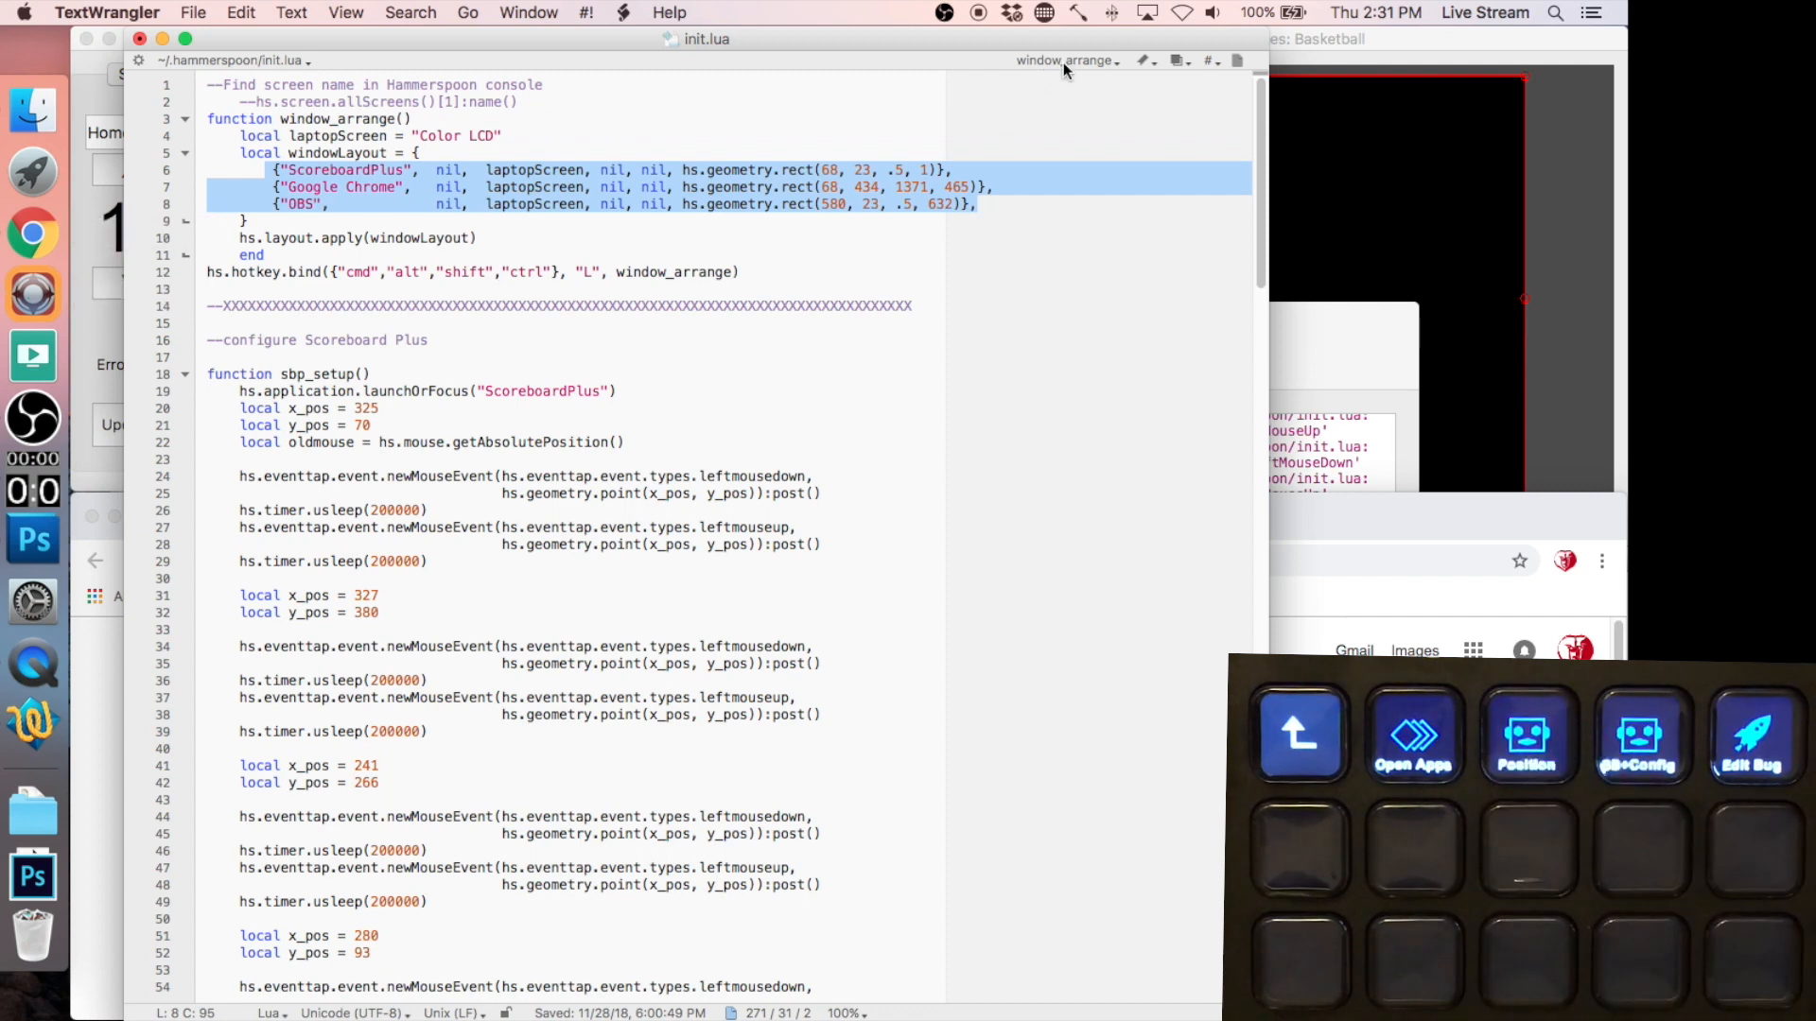
click(1077, 11)
click(1088, 39)
click(997, 407)
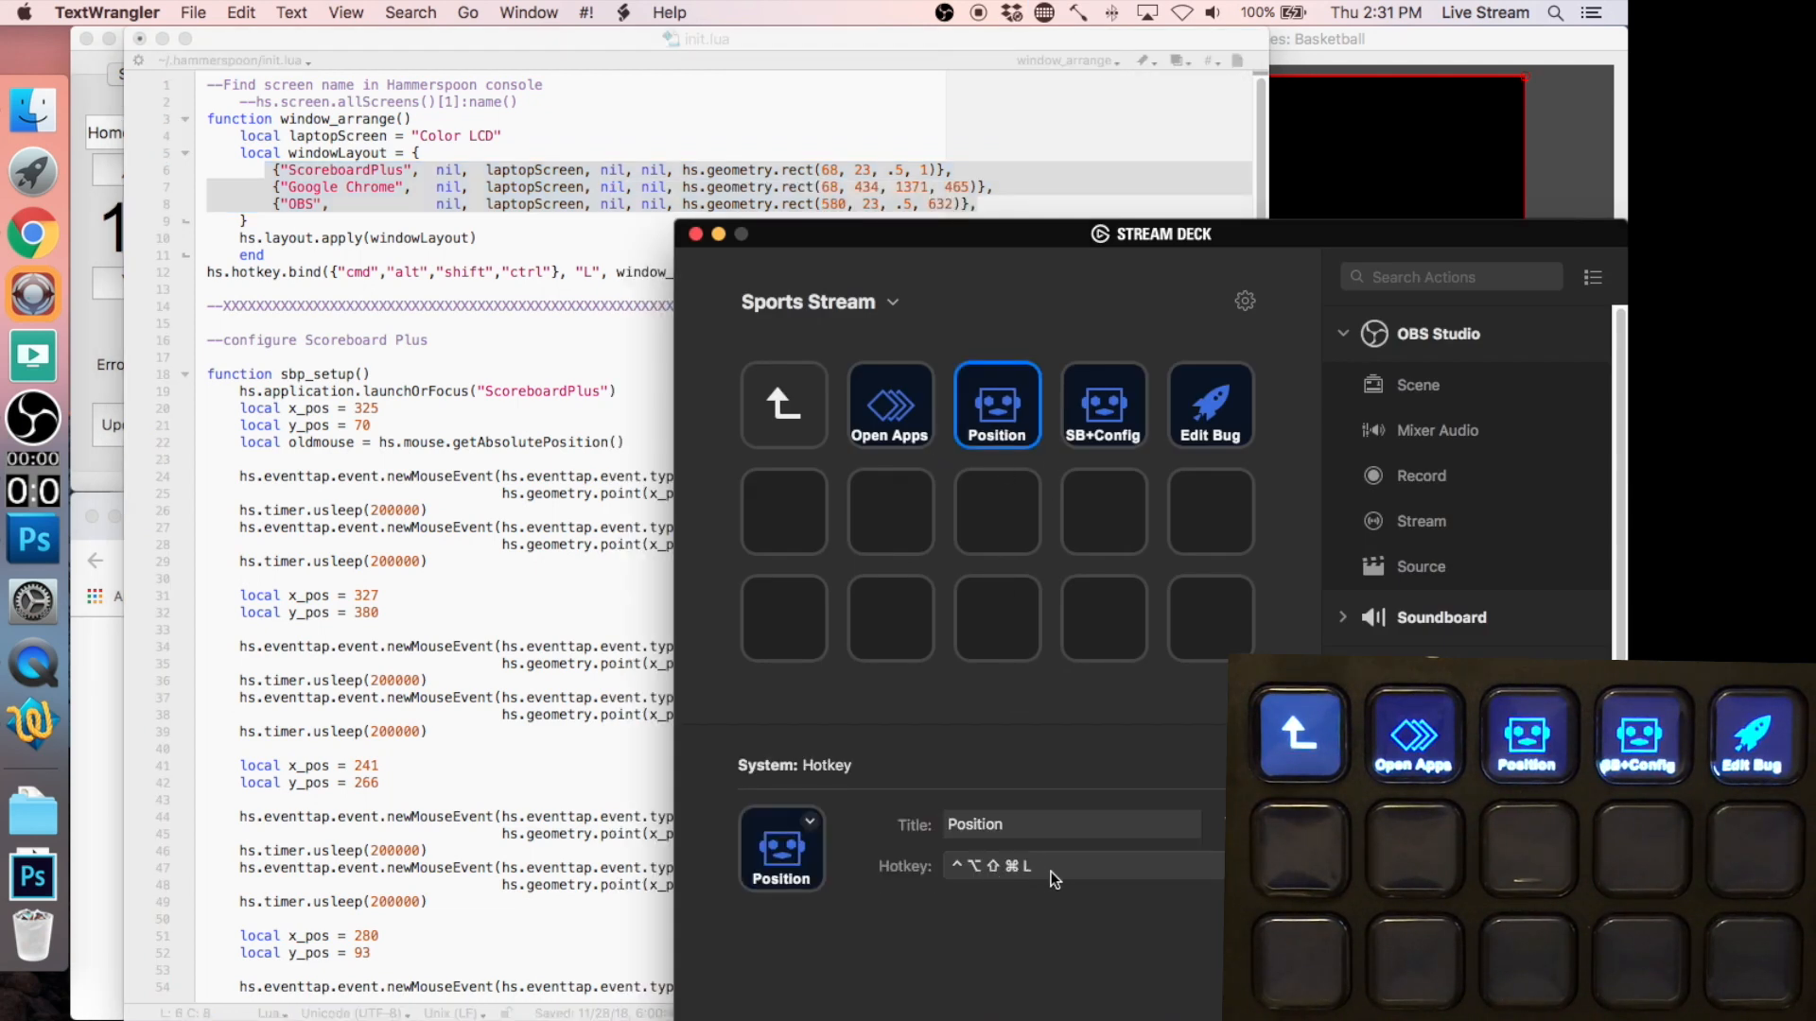
click(1039, 868)
key(ctrl+alt+shift+super+l)
- Inspect the actions assigned to the SB+Config, Open Apps, Position and Edit Bug keys in the Setup folder
click(1099, 411)
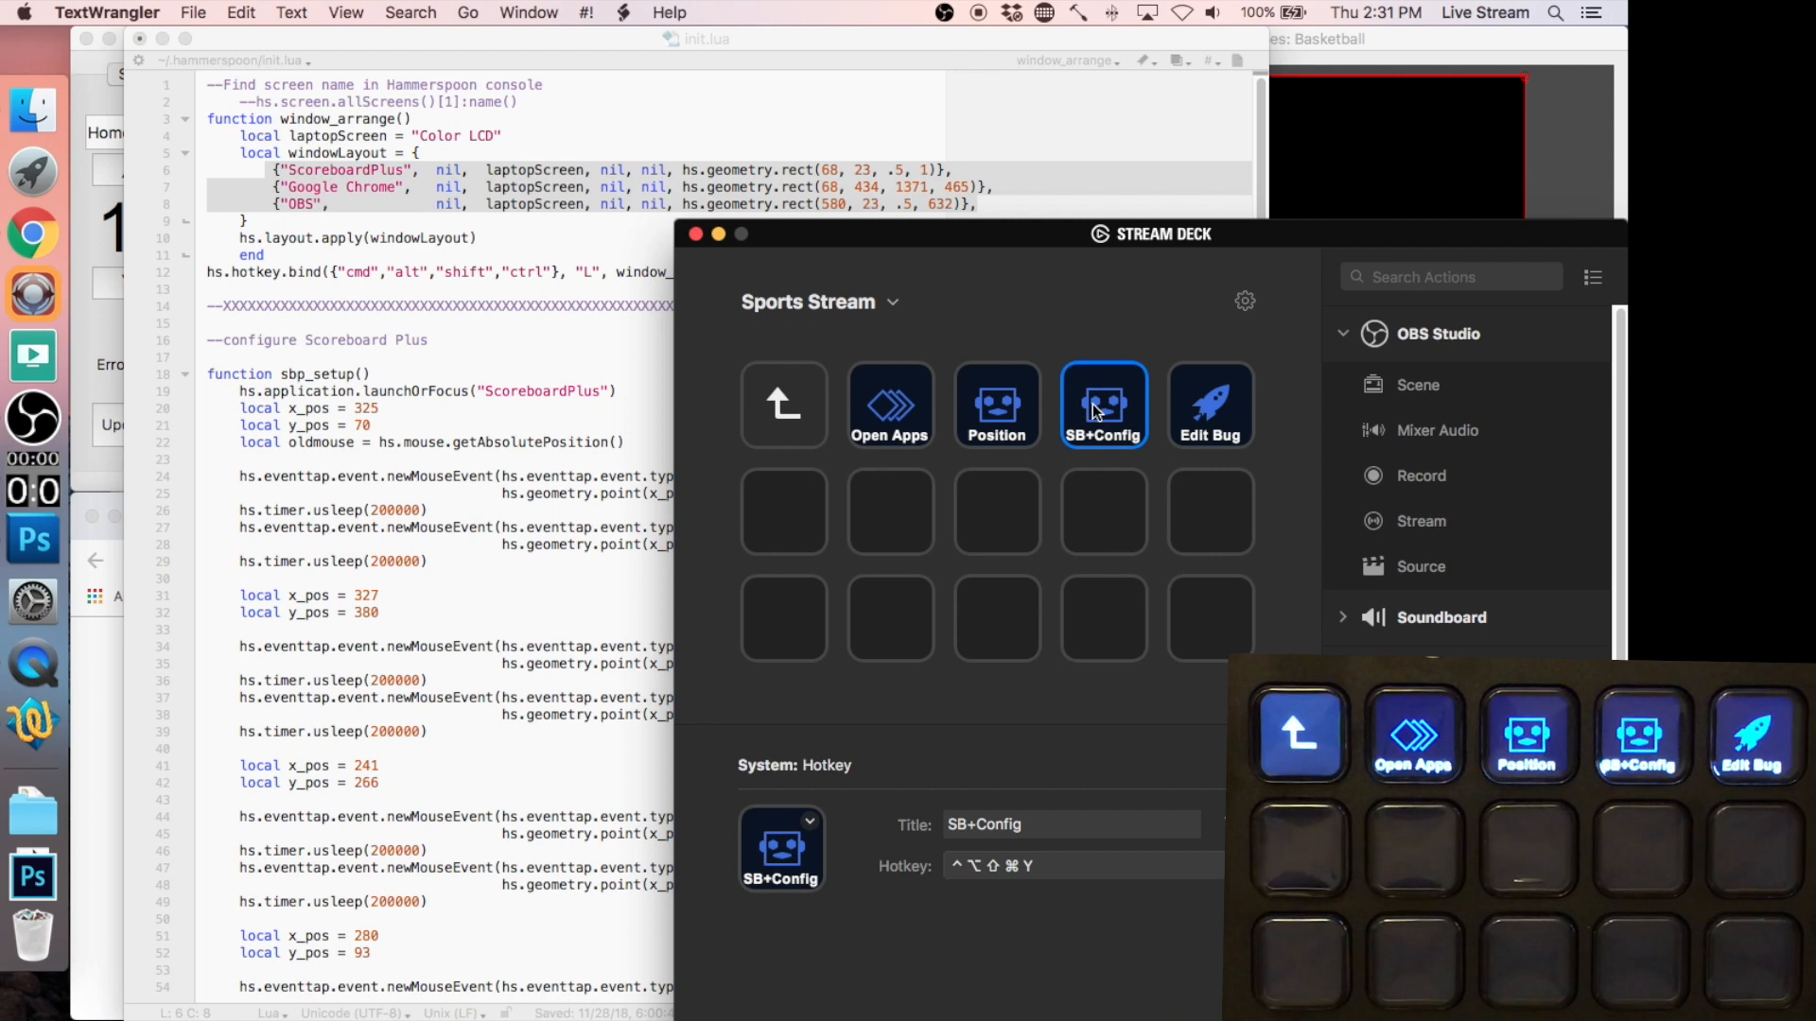
click(889, 412)
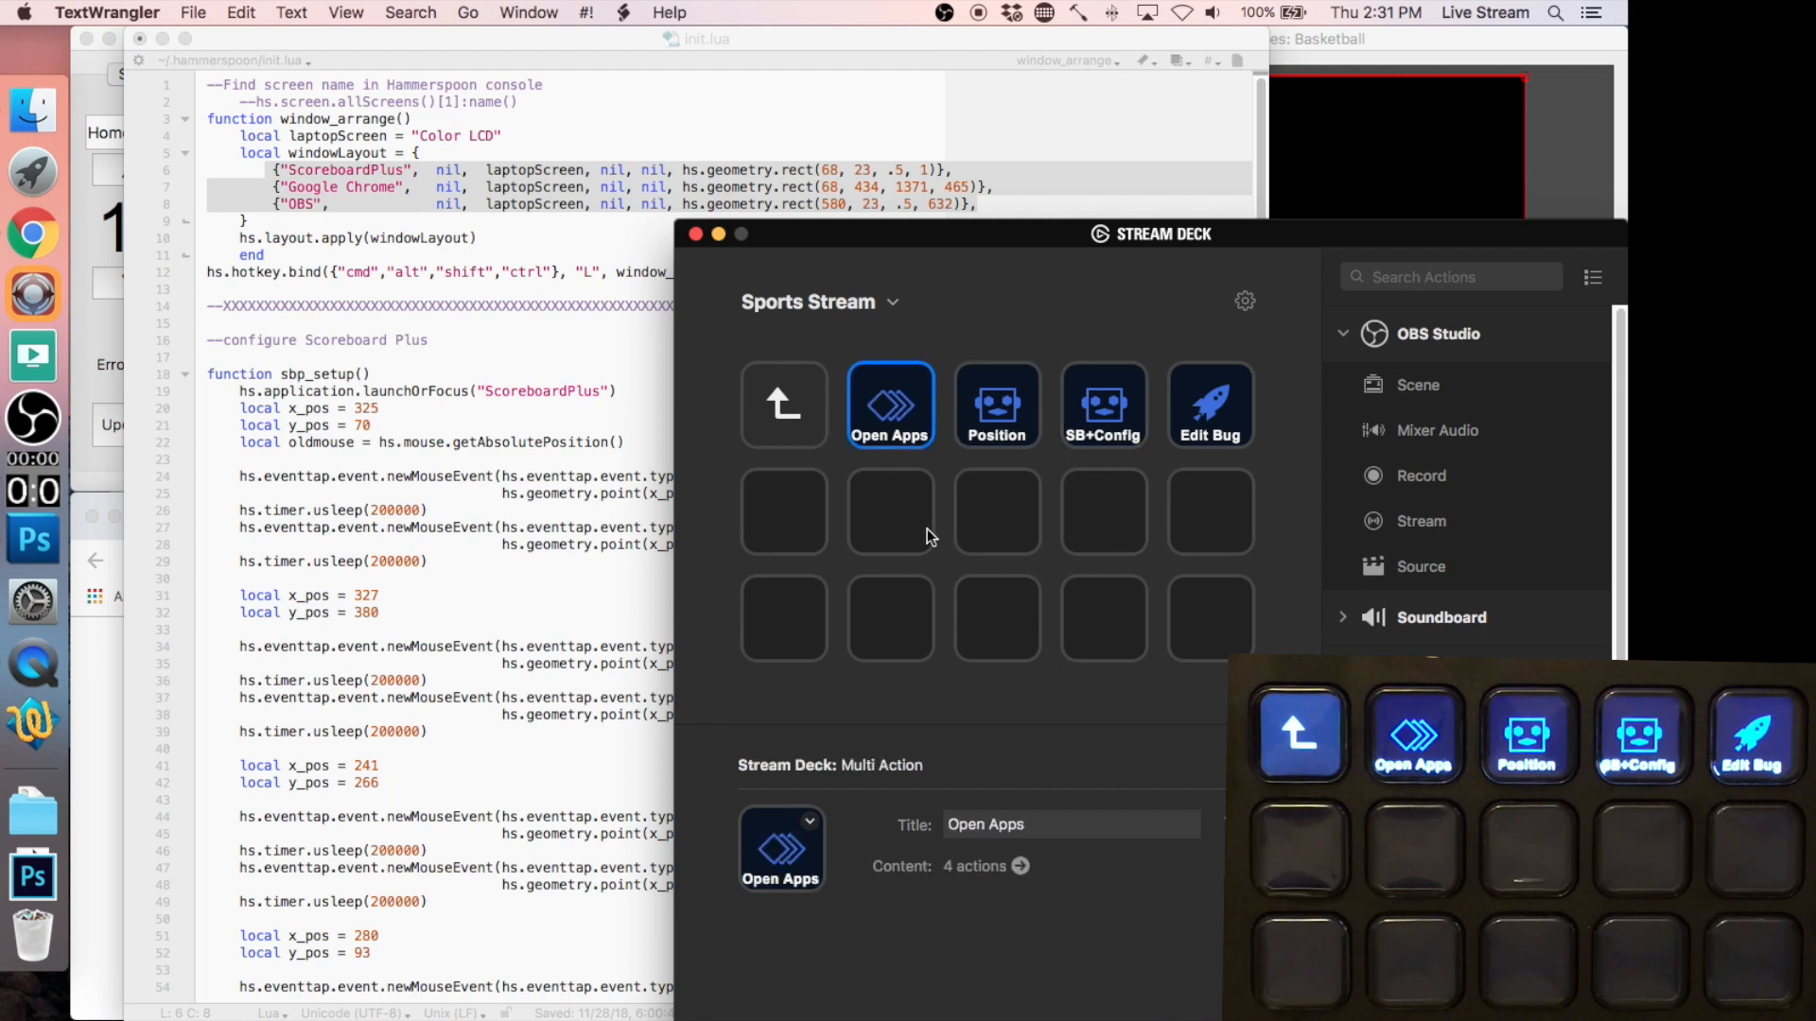
click(991, 427)
click(1086, 432)
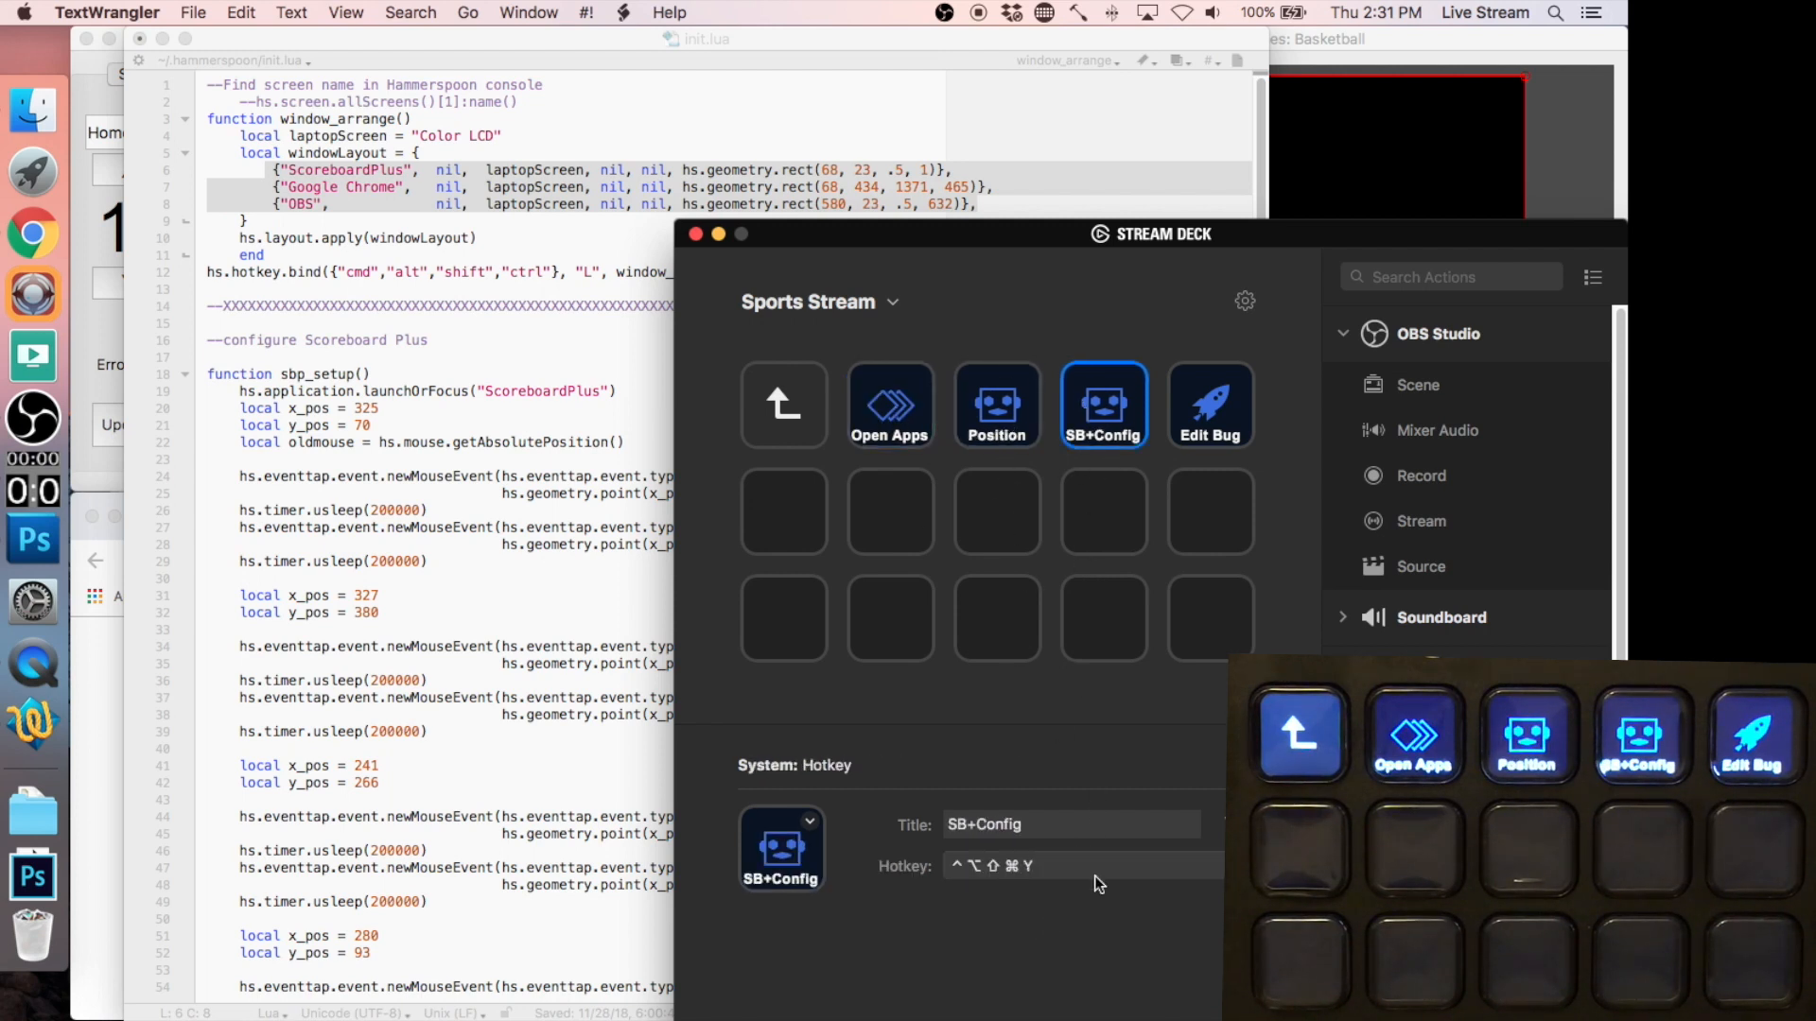
click(1195, 439)
- Leave the Setup folder and inspect the hotkeys of the Home, Period and Running Clock keys in the Sports Stream profile
click(793, 381)
double_click(792, 432)
click(792, 551)
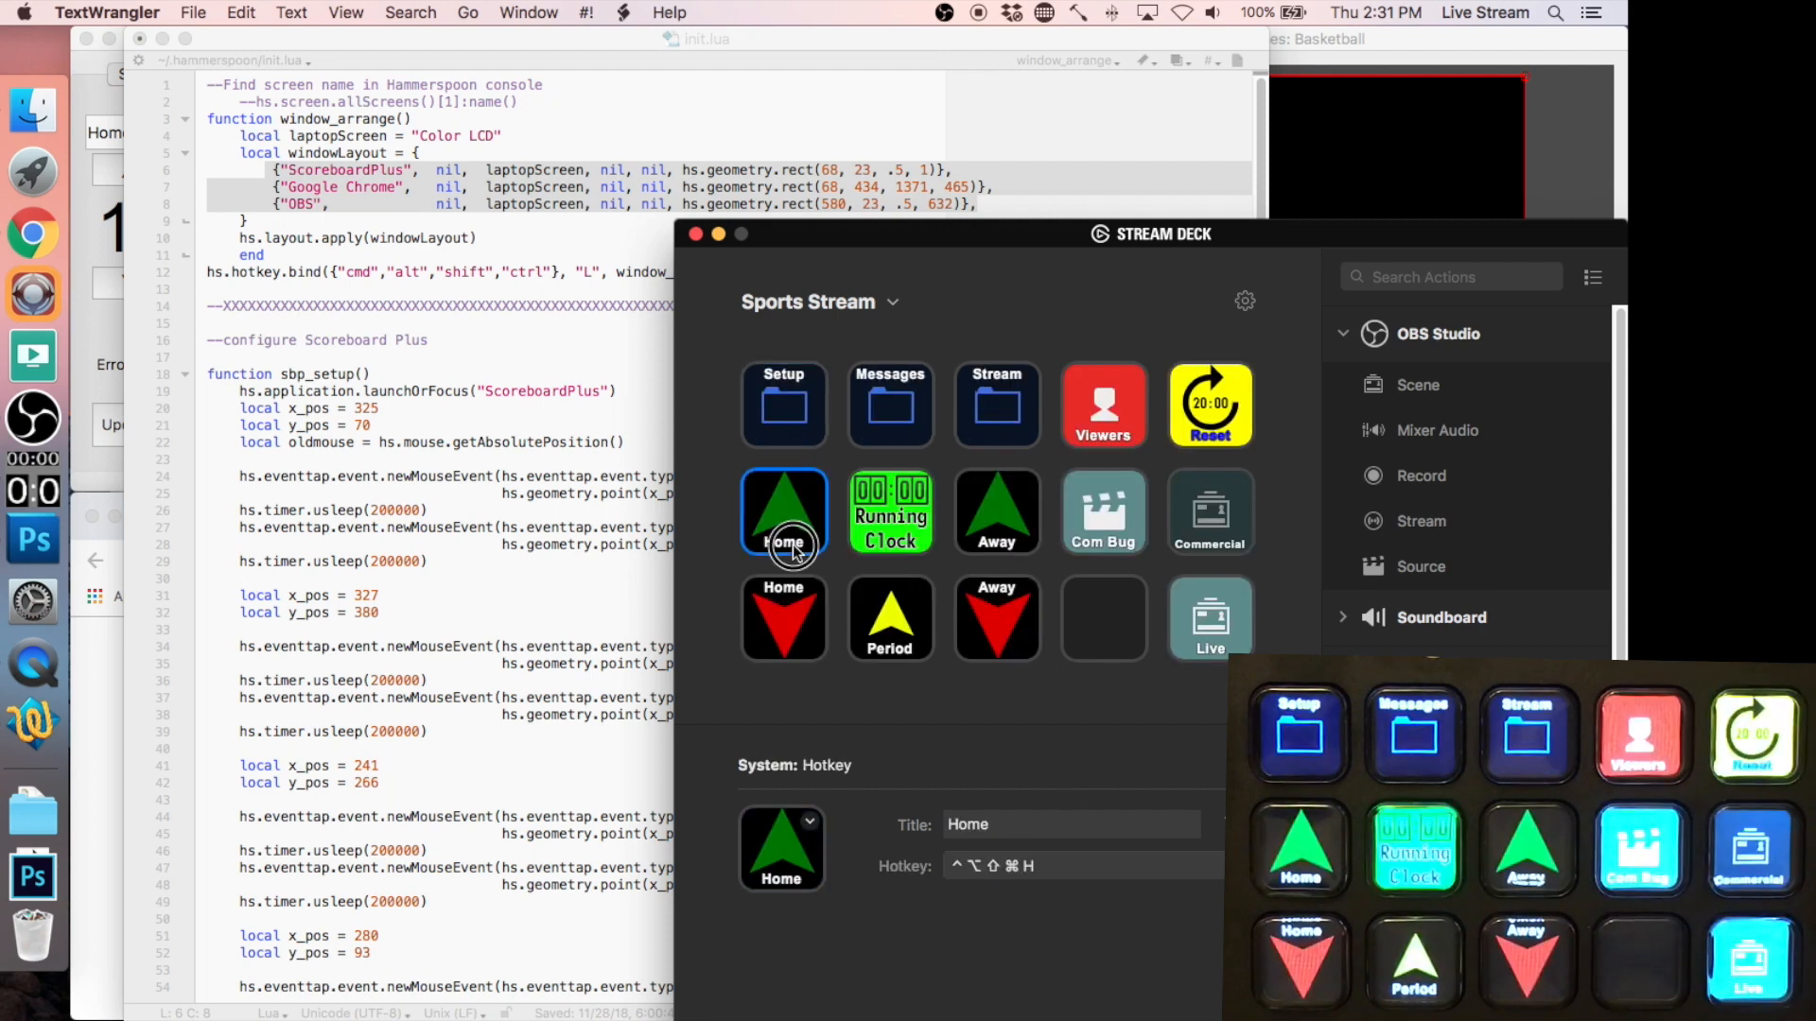
click(749, 634)
click(924, 620)
click(917, 529)
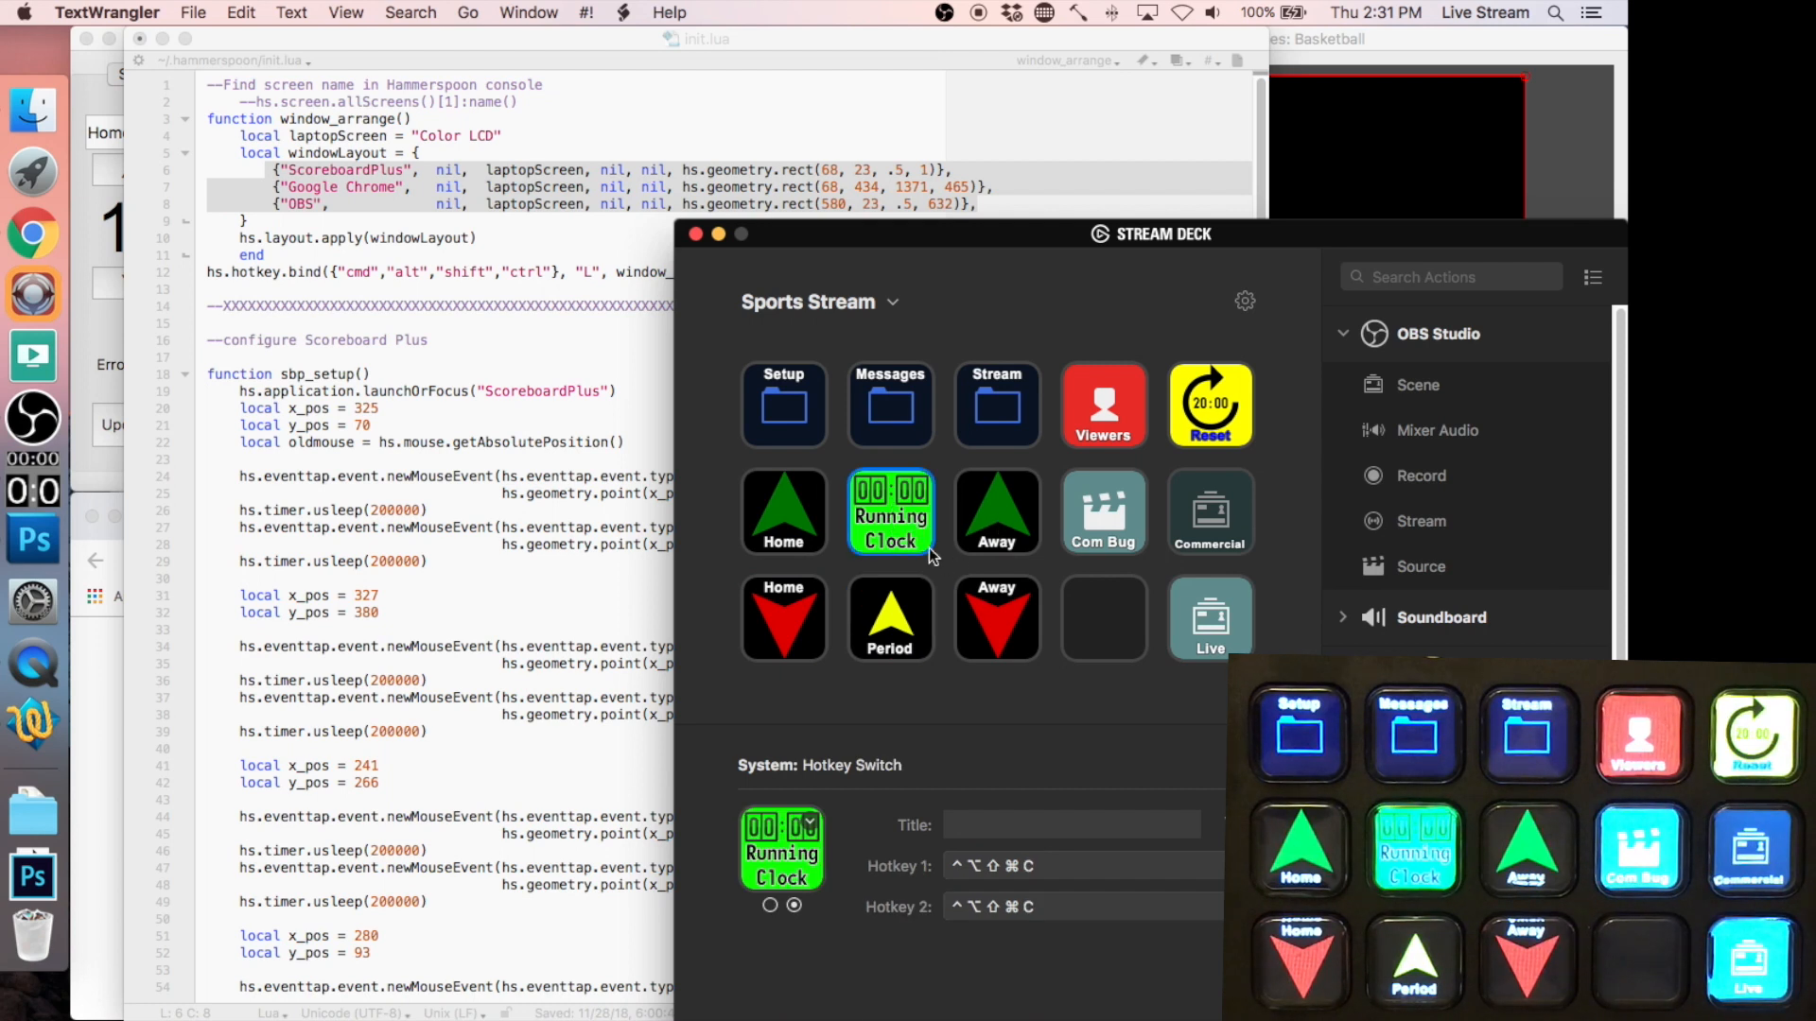
- Return to init.lua and highlight the hs.hotkey.bind statement in line 12
click(477, 442)
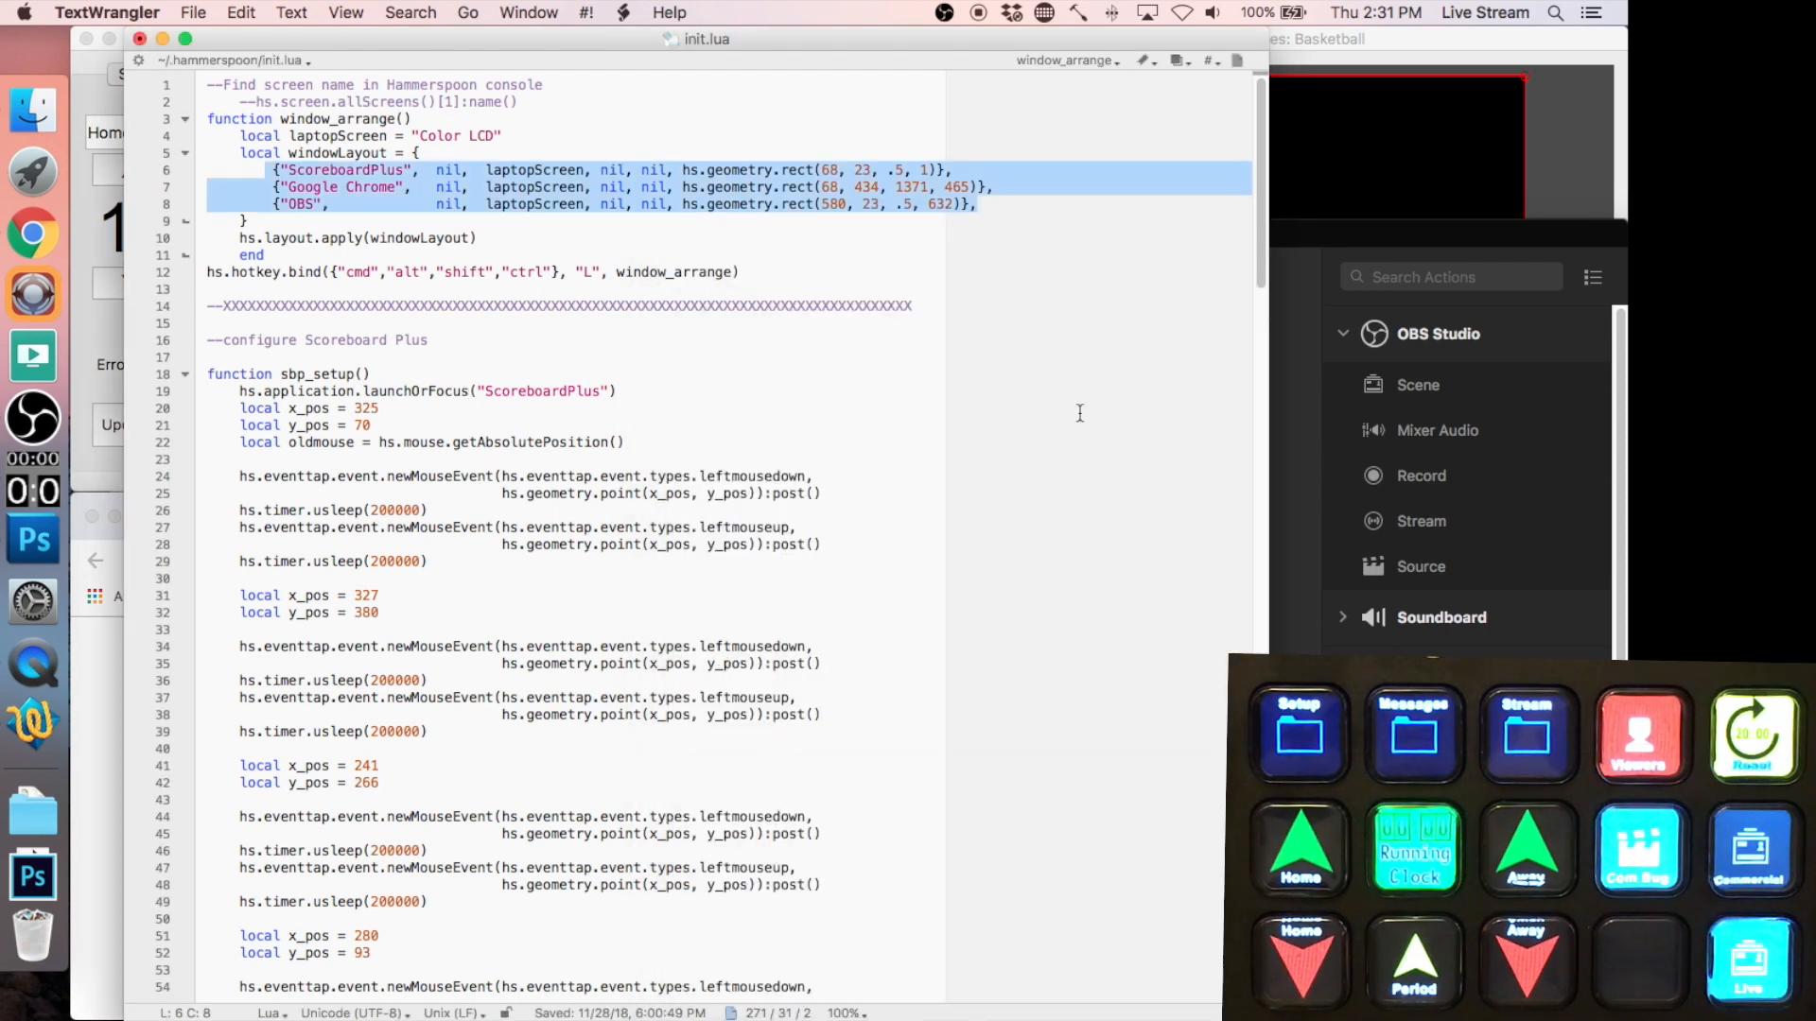
scroll(1258, 258, down, 3)
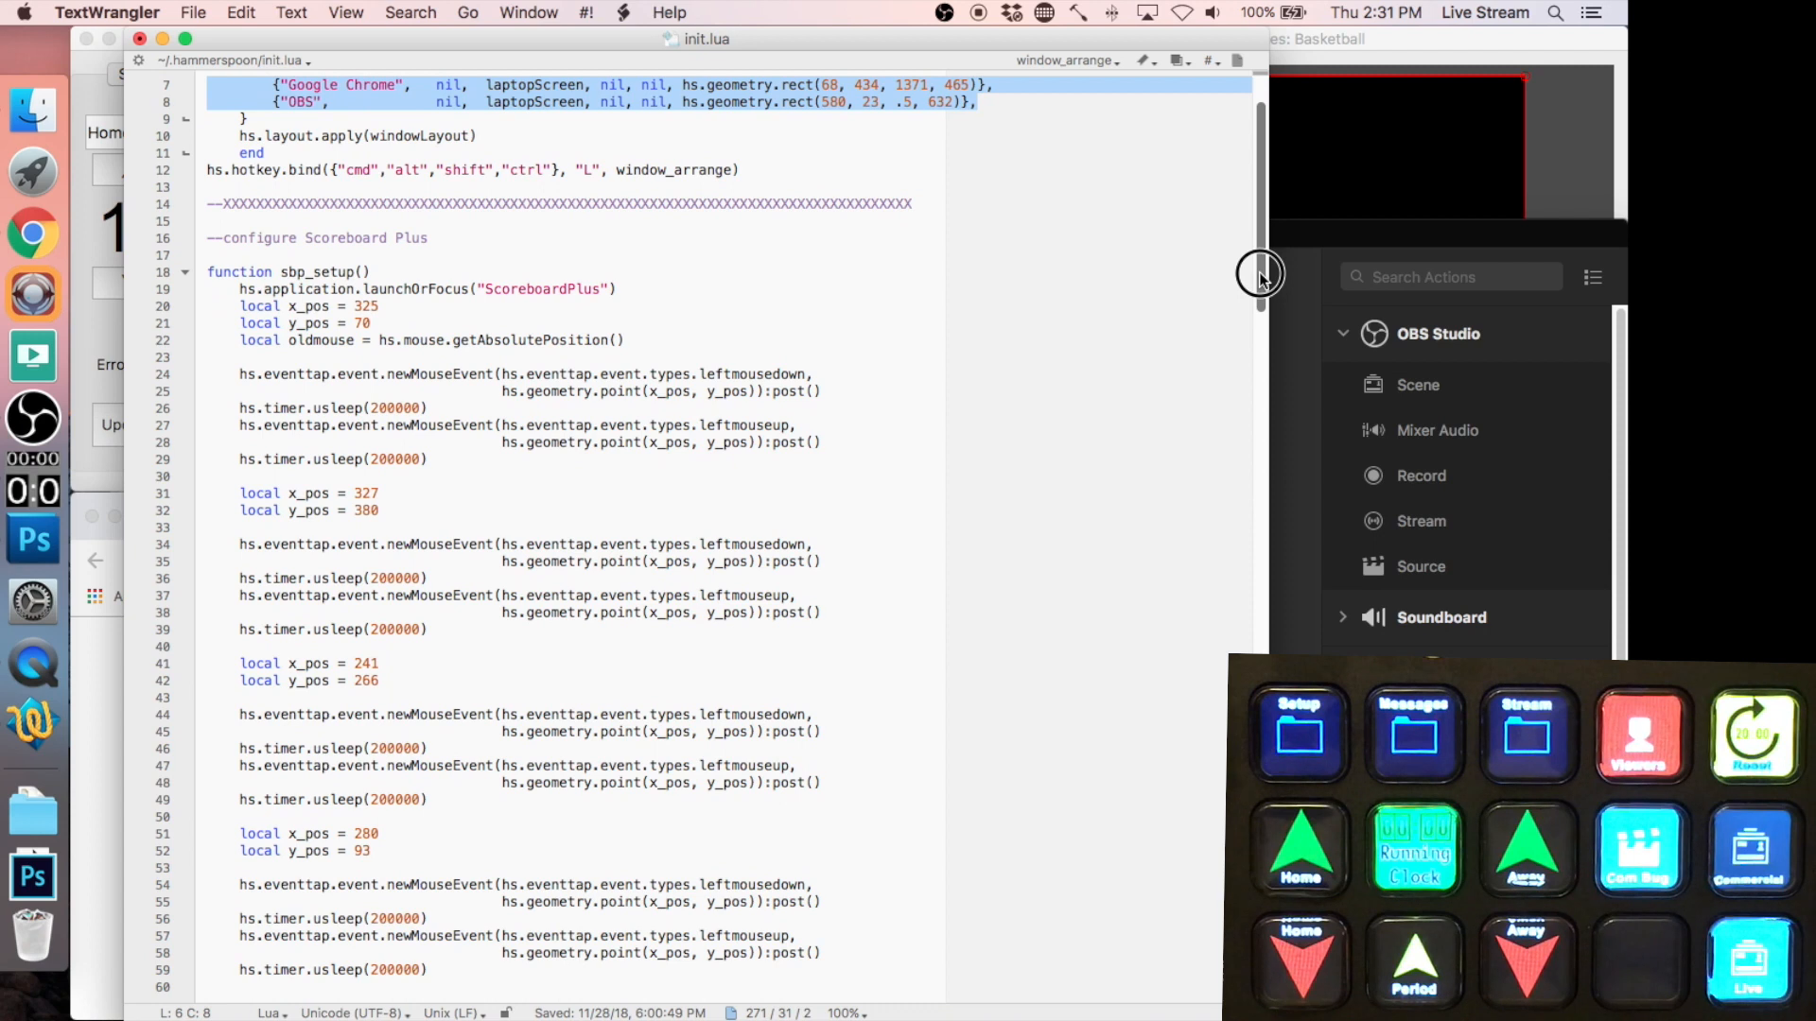
scroll(1260, 255, up, 3)
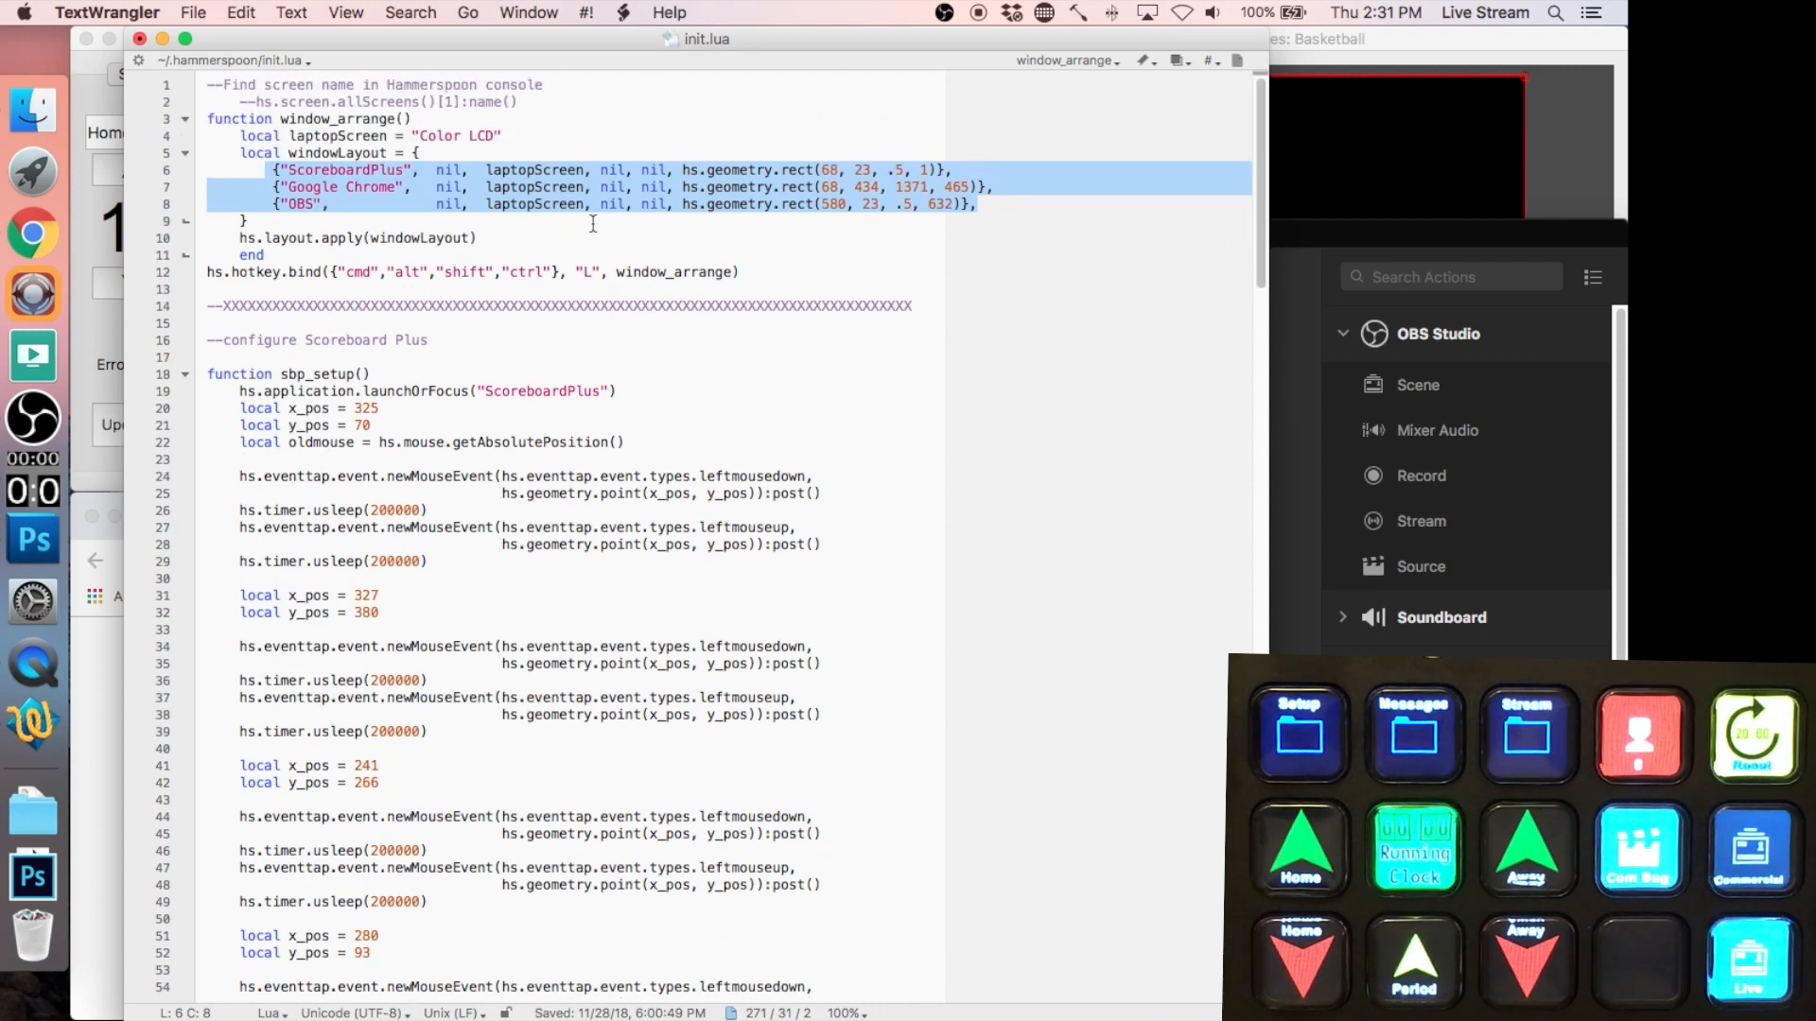
drag(744, 272, 208, 275)
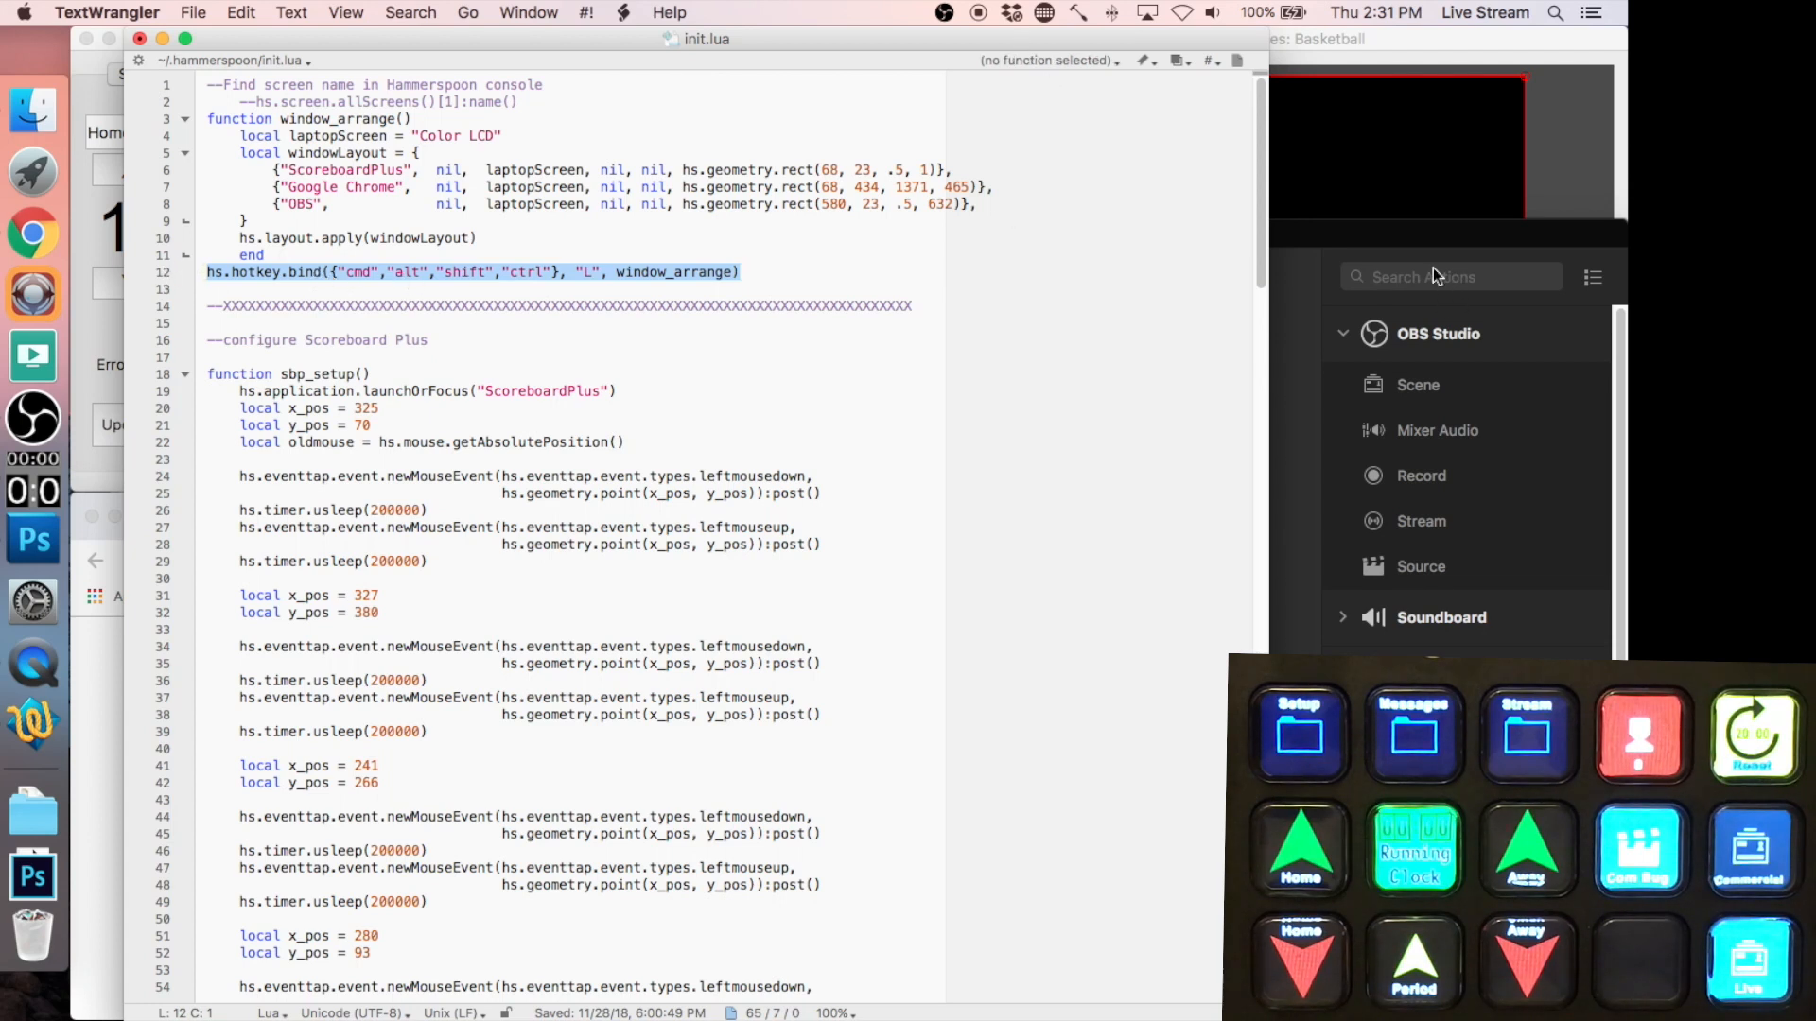
- Inspect the hotkey of the Away score-up key in the Stream Deck app and switch back to init.lua
click(1383, 240)
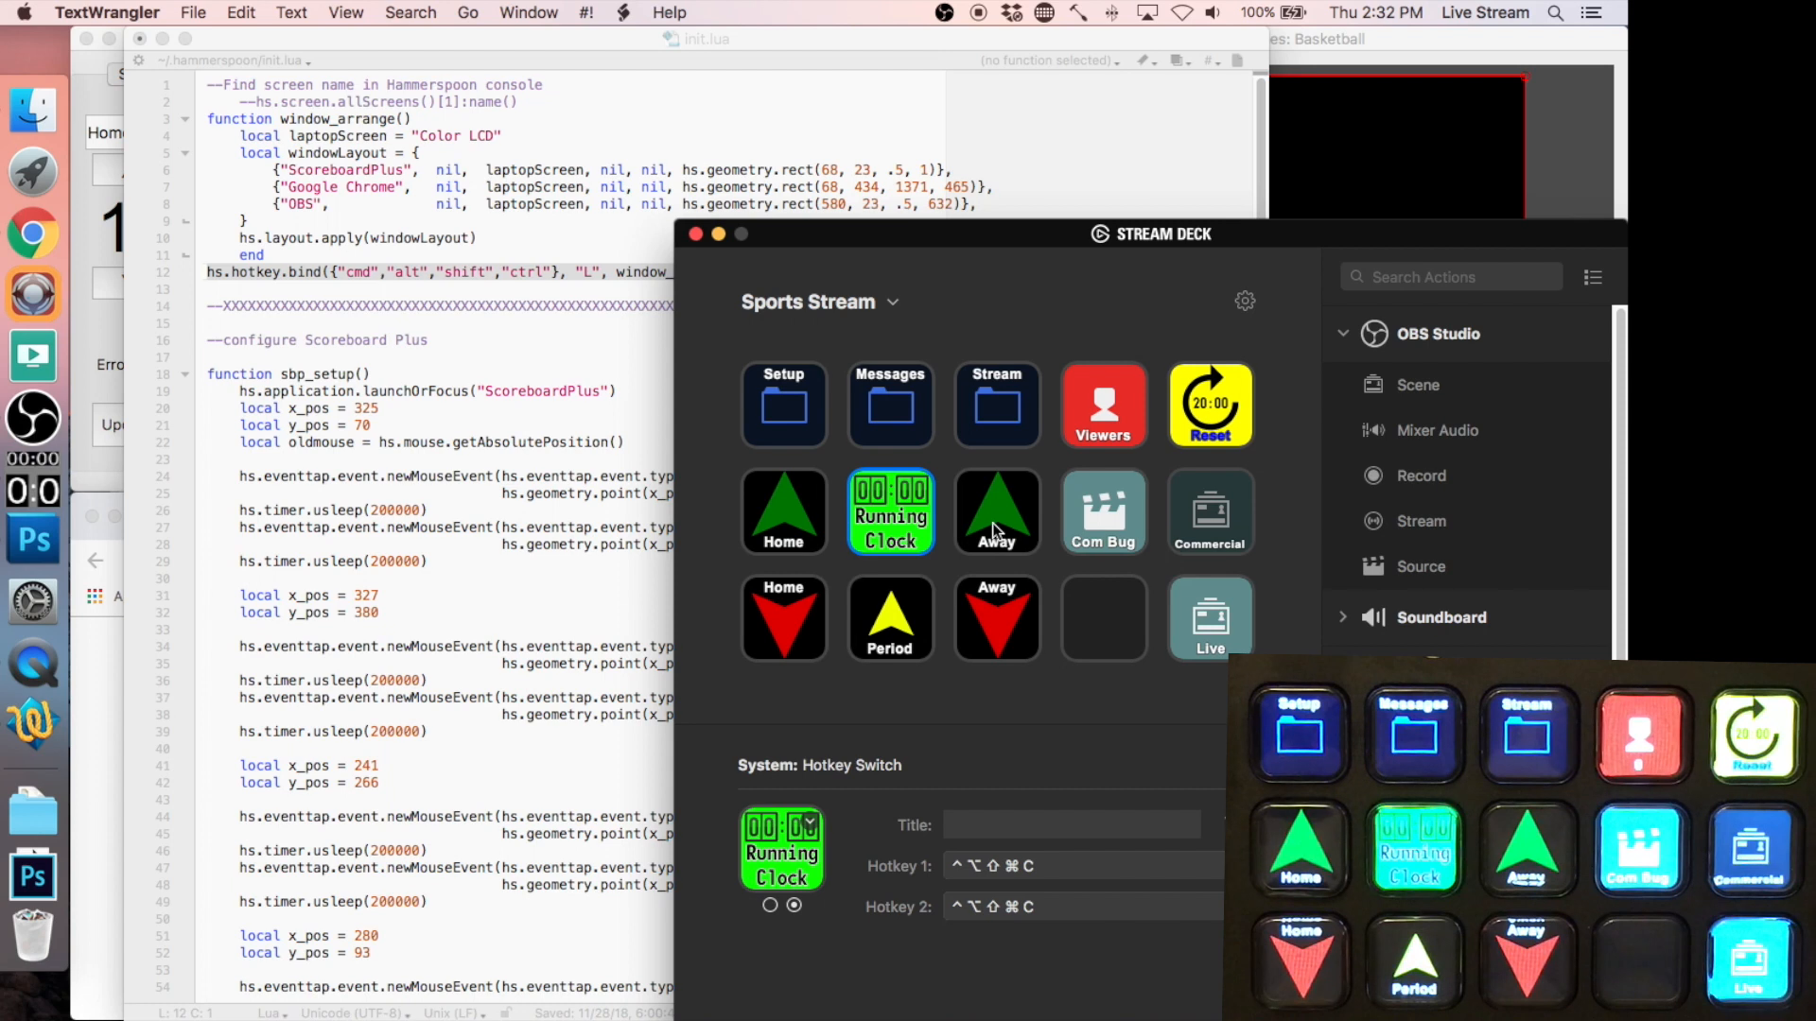
click(1005, 553)
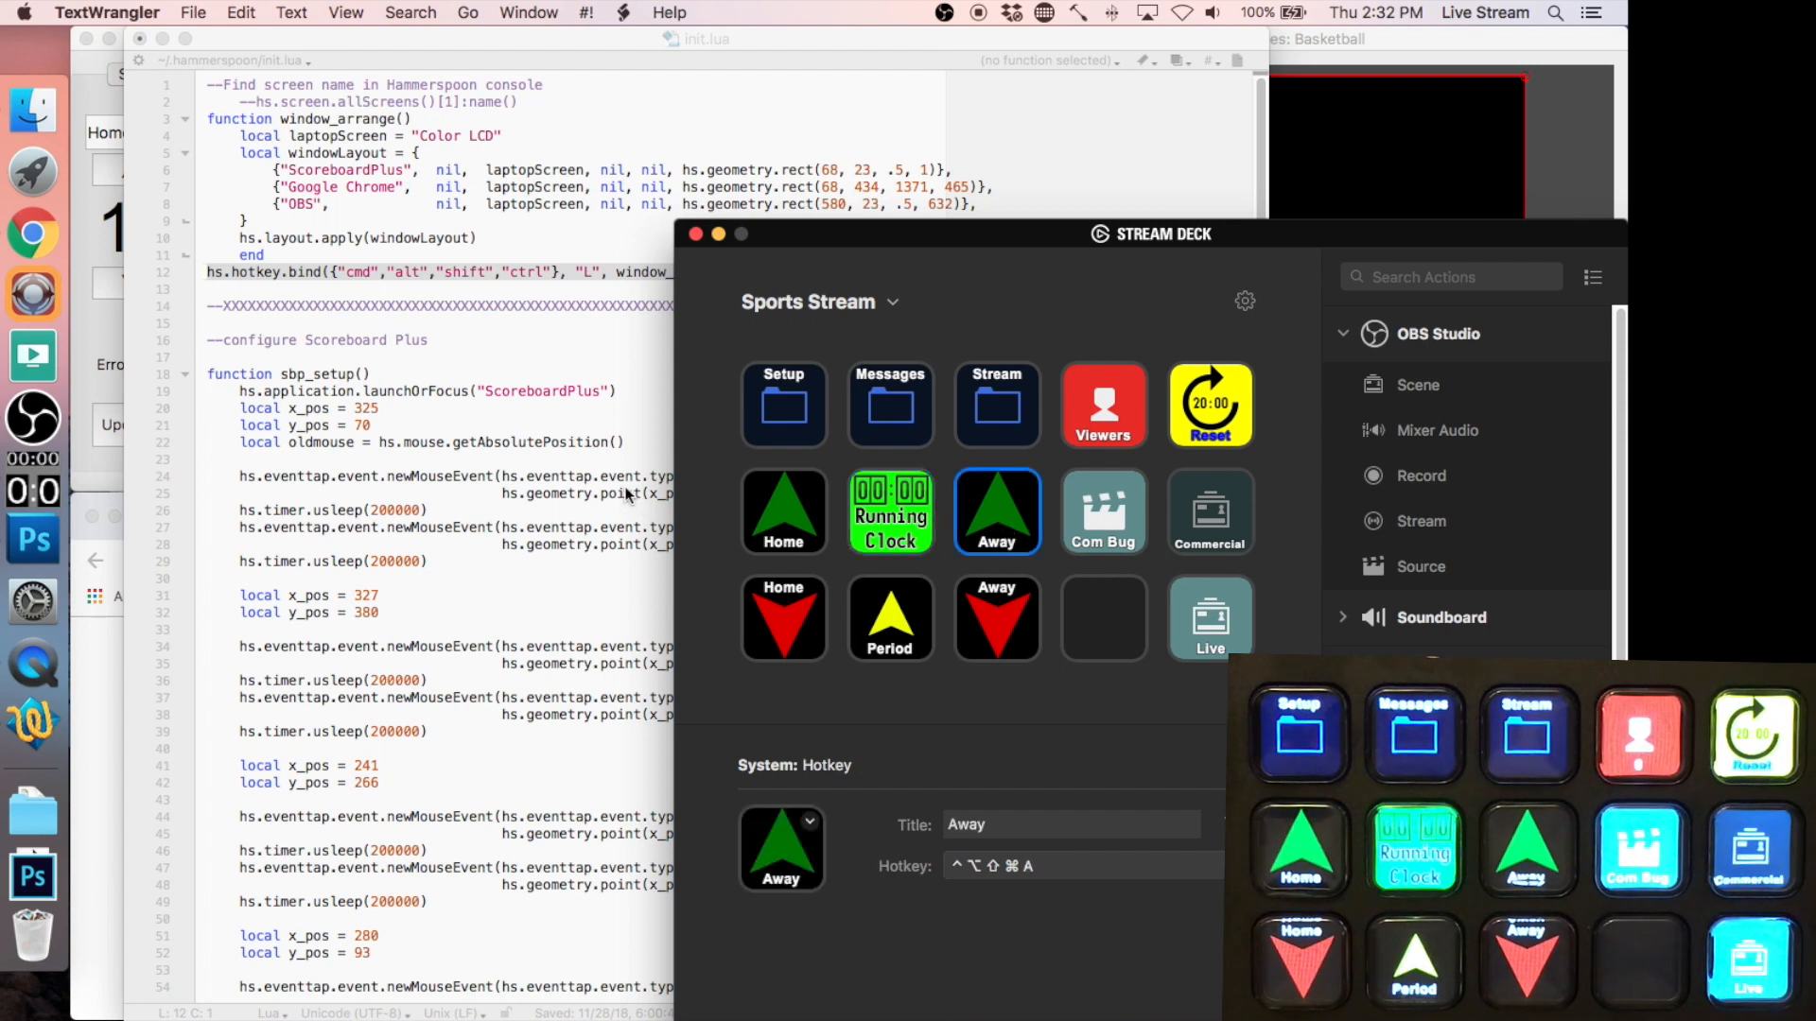
click(522, 529)
- Highlight the window_arrange block and its separator, and match the function name in the line 12 binding with its definition in line 3
drag(753, 272, 97, 17)
drag(213, 305, 935, 303)
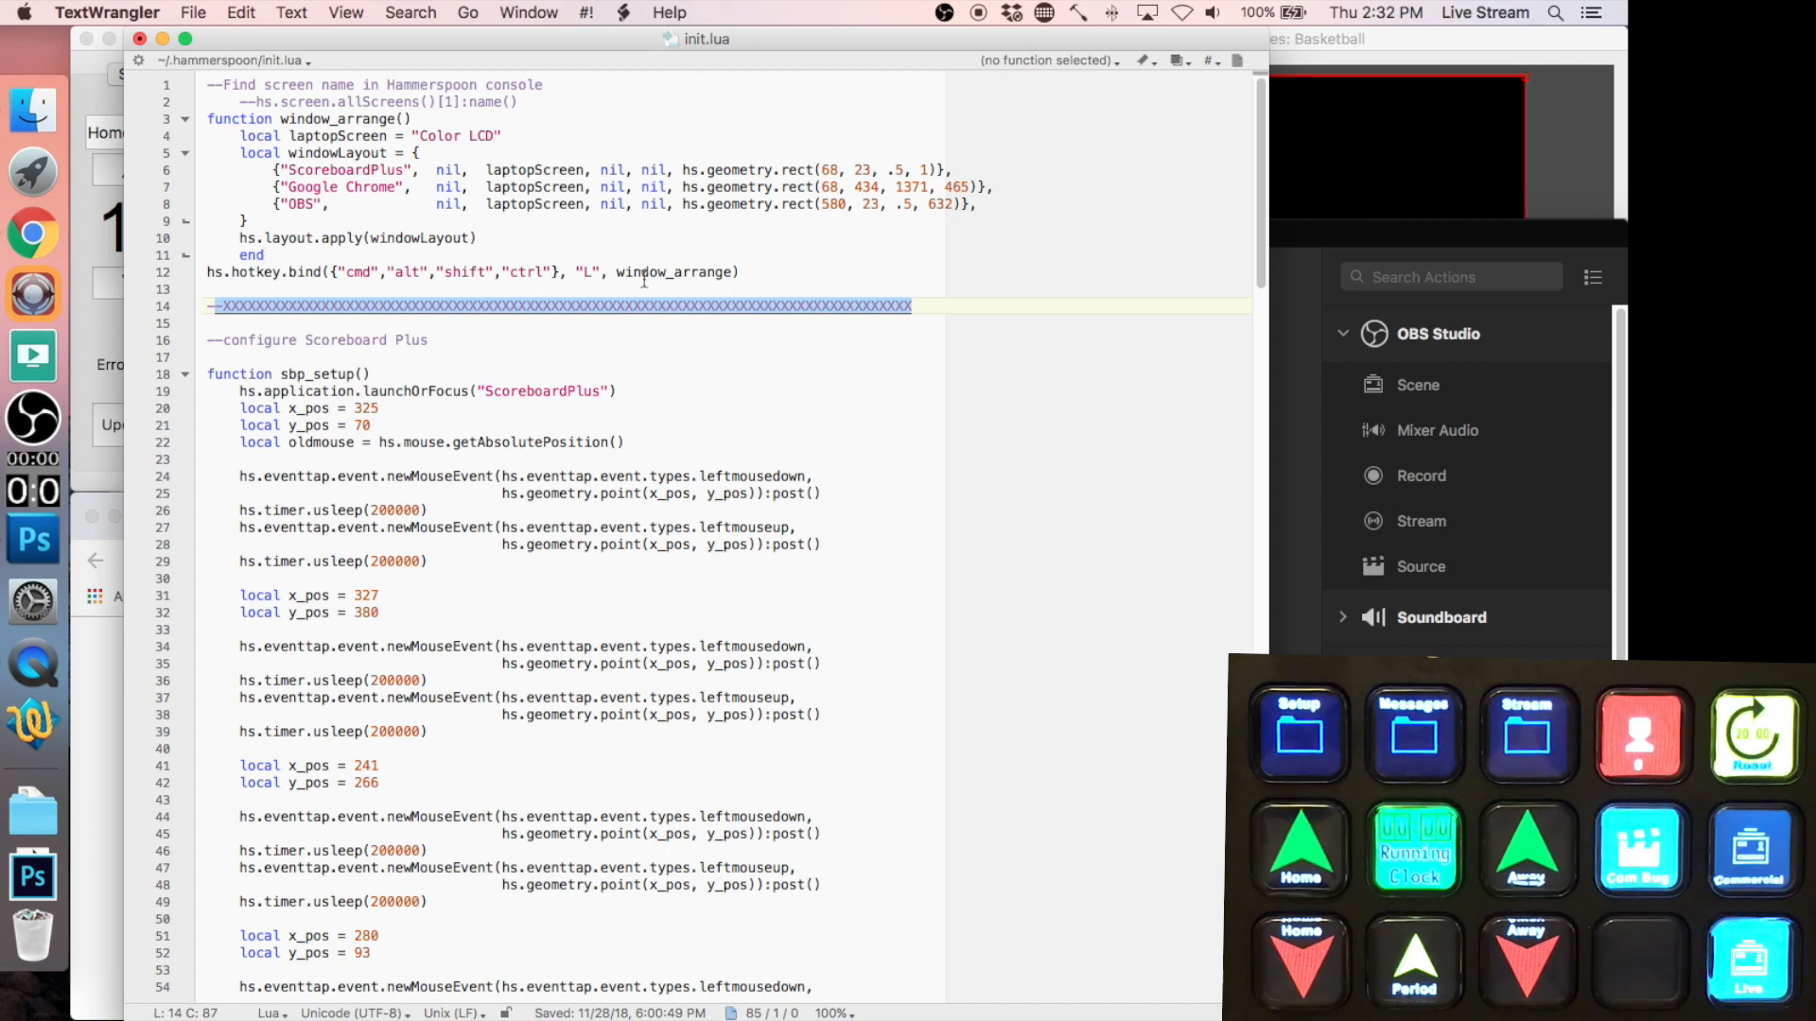
drag(732, 276, 608, 275)
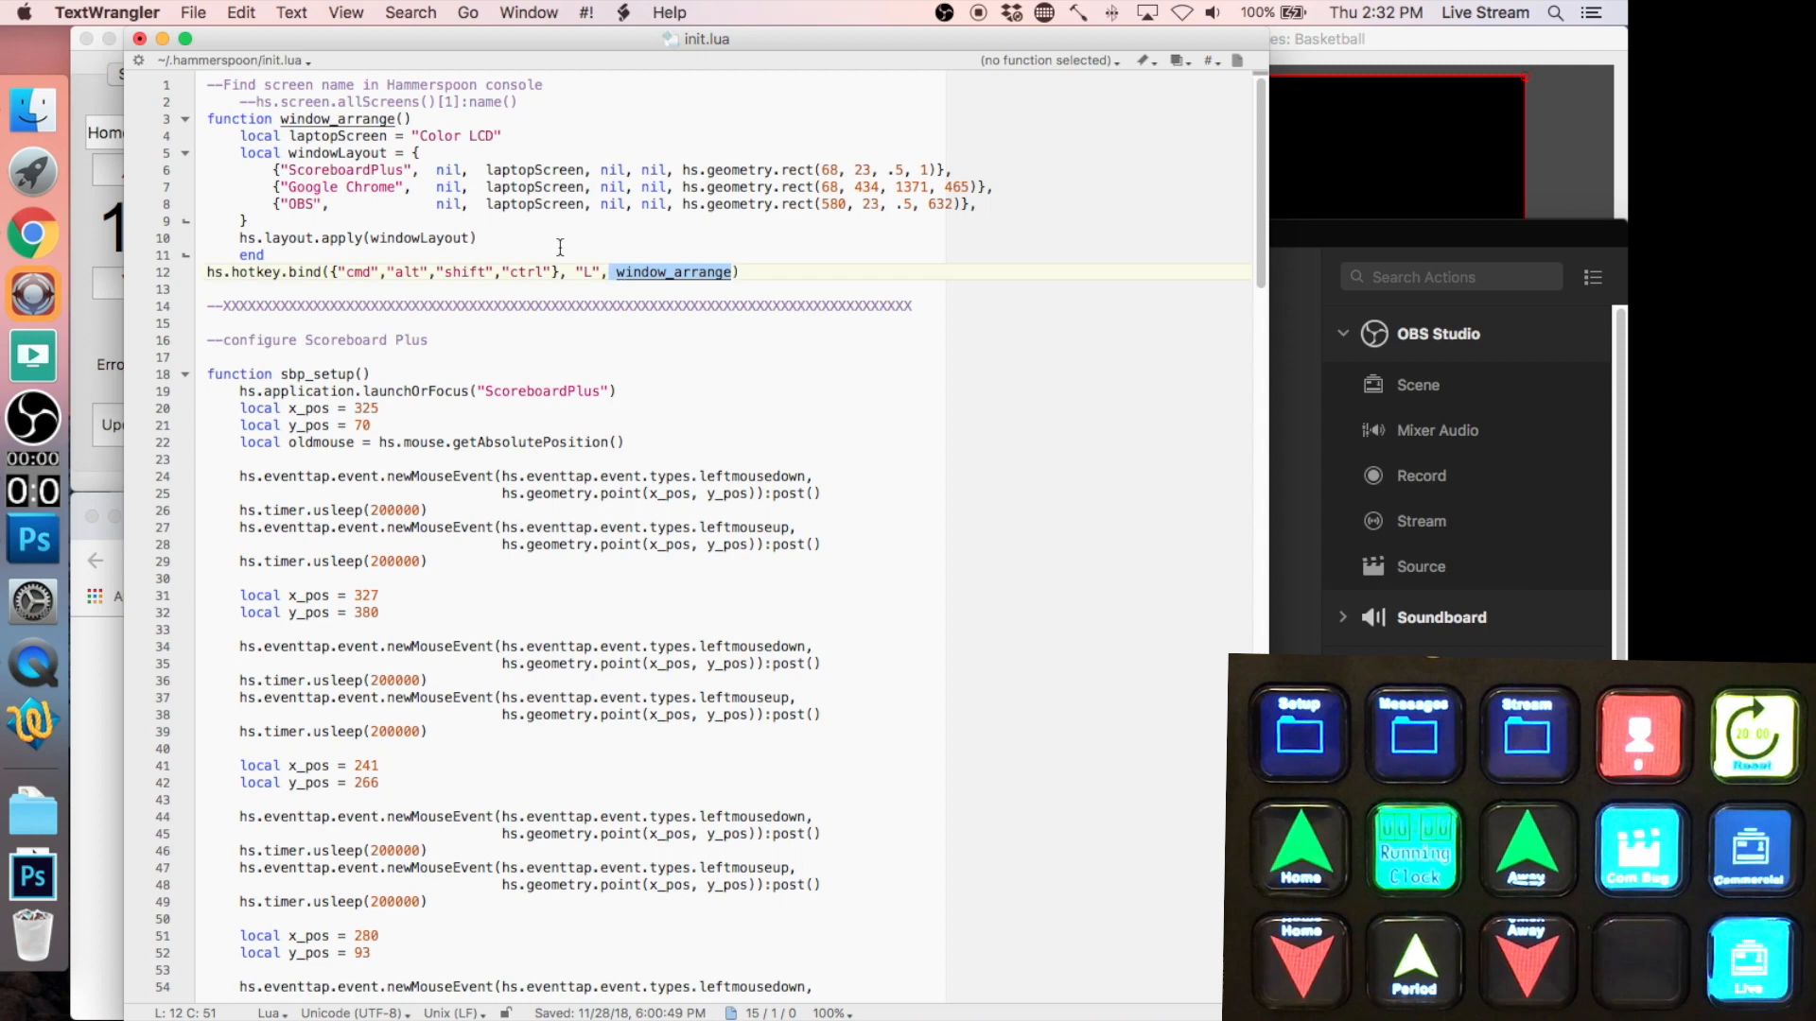
drag(412, 120, 280, 120)
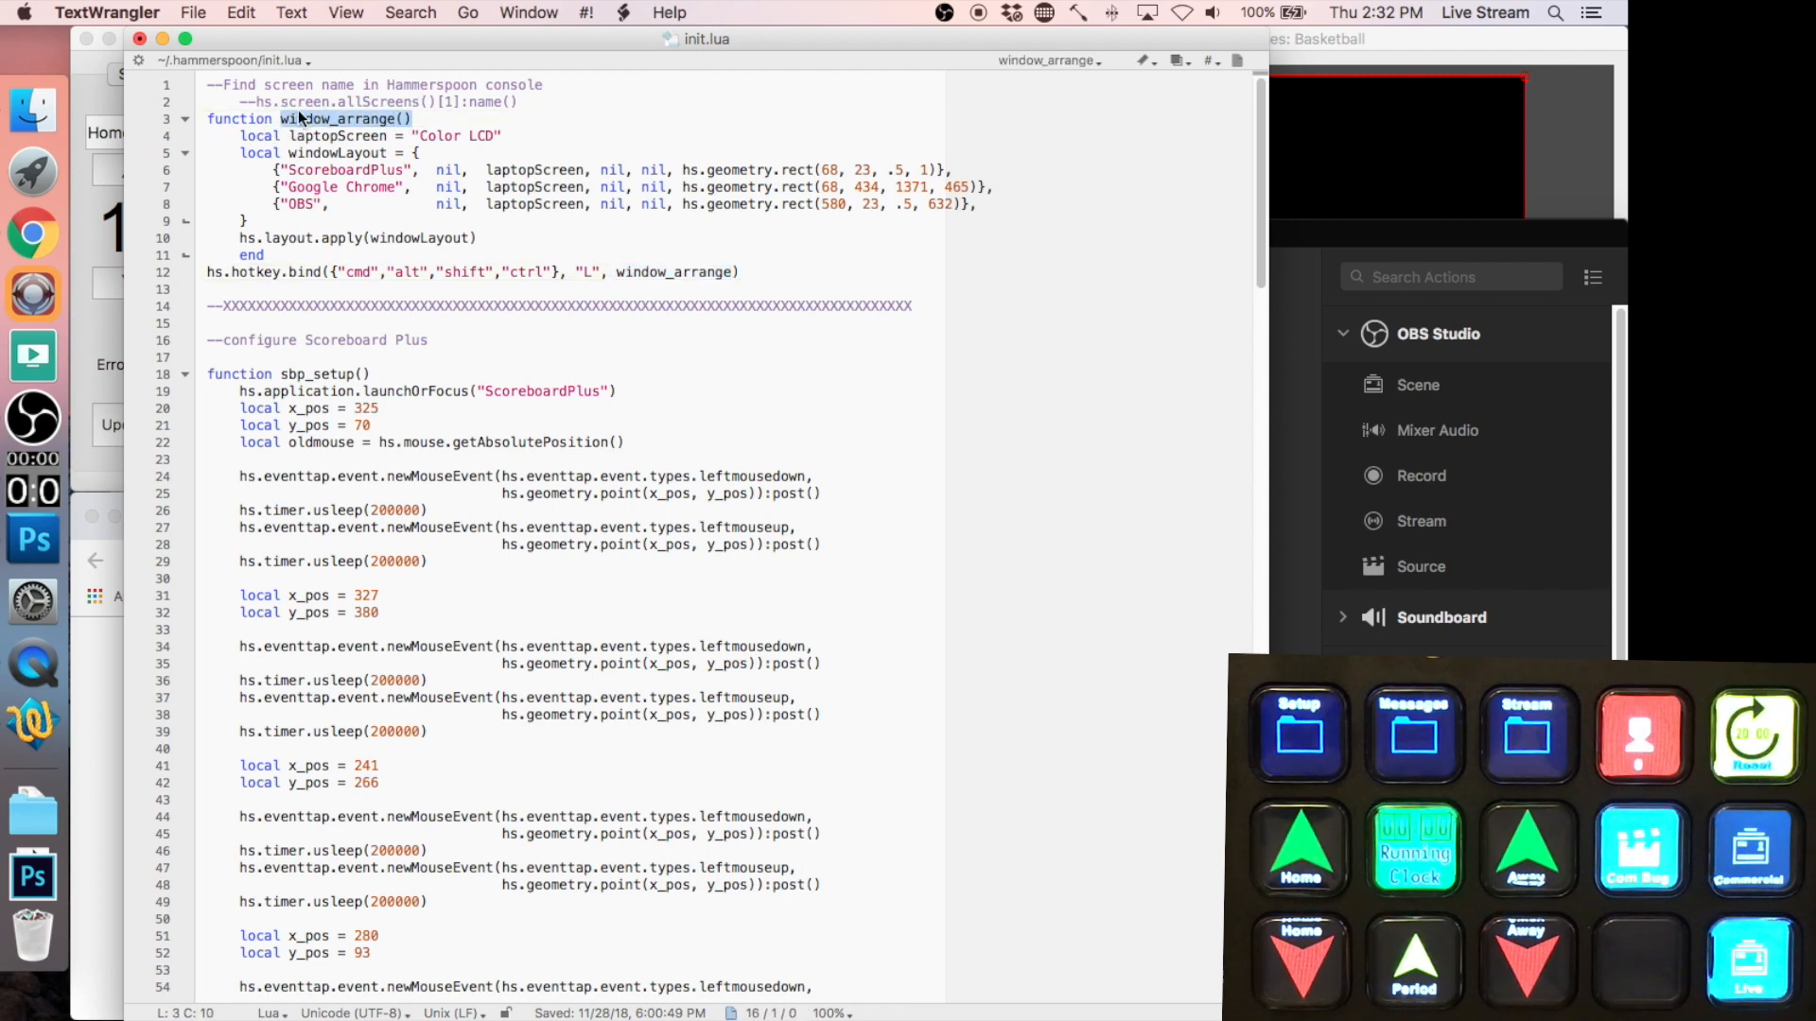
click(355, 320)
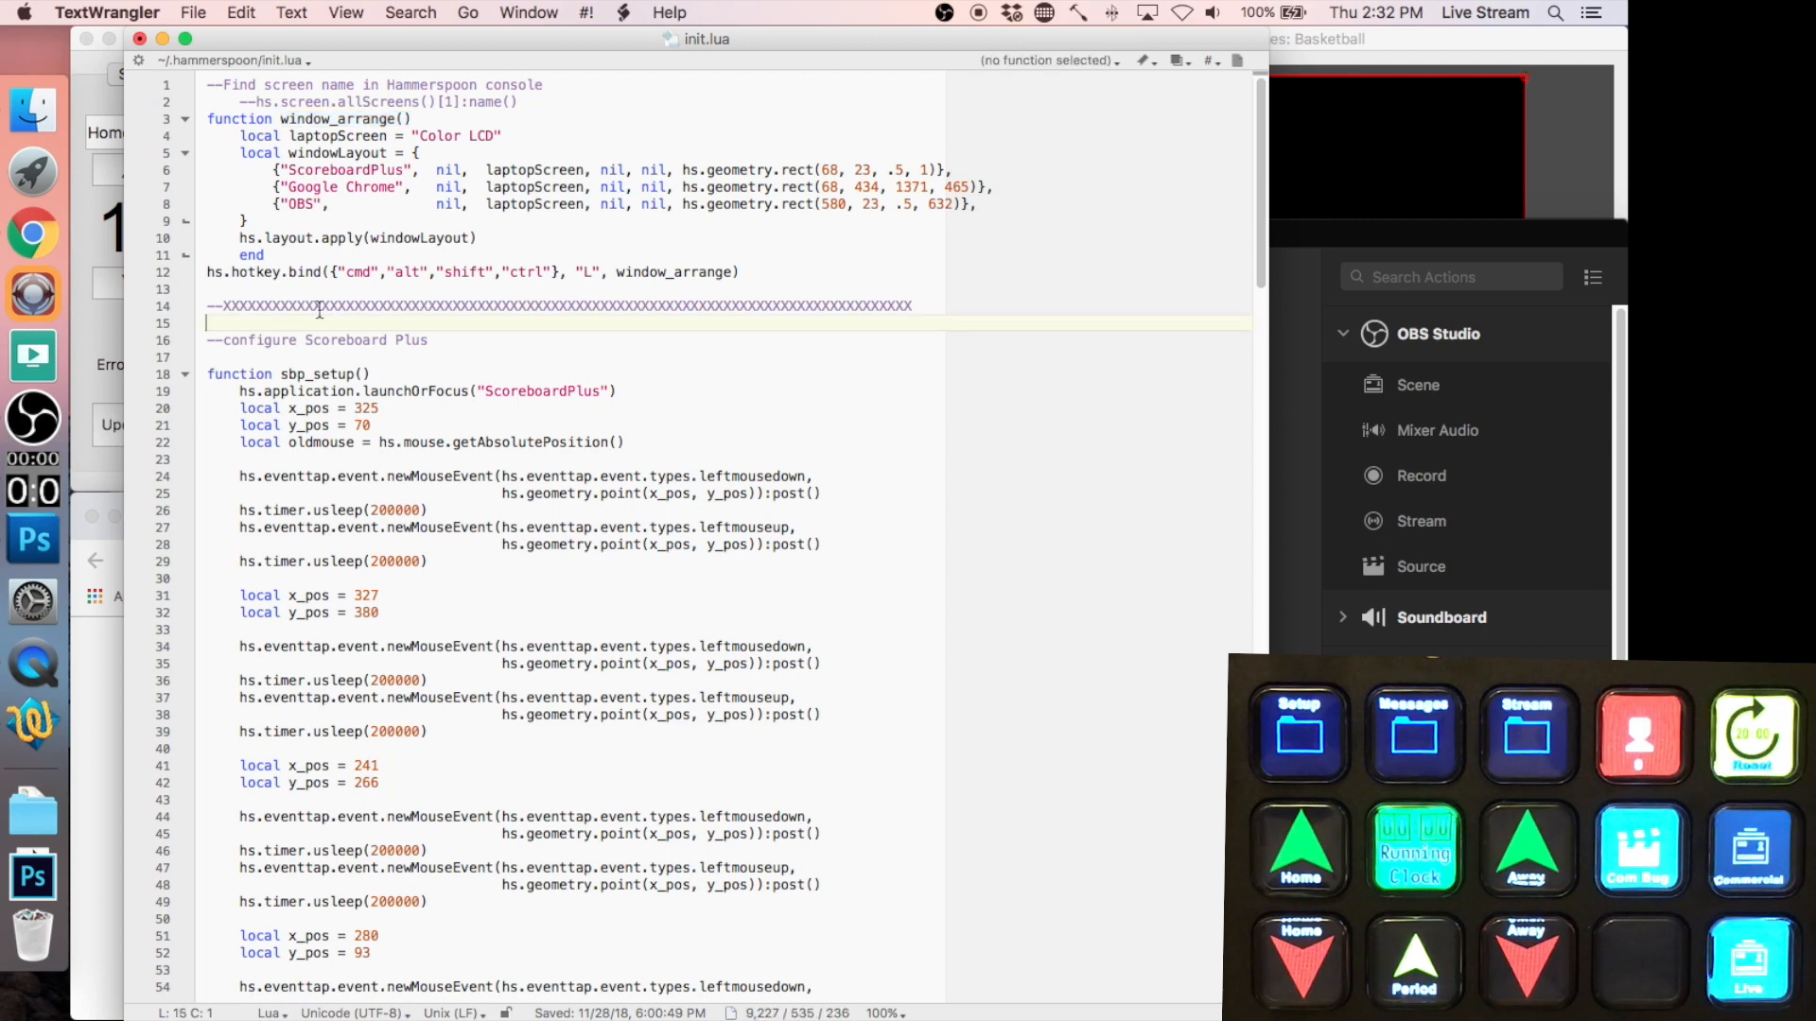
- Highlight the separator comment in line 14 and the configure Scoreboard Plus comment in line 16
drag(216, 303, 927, 303)
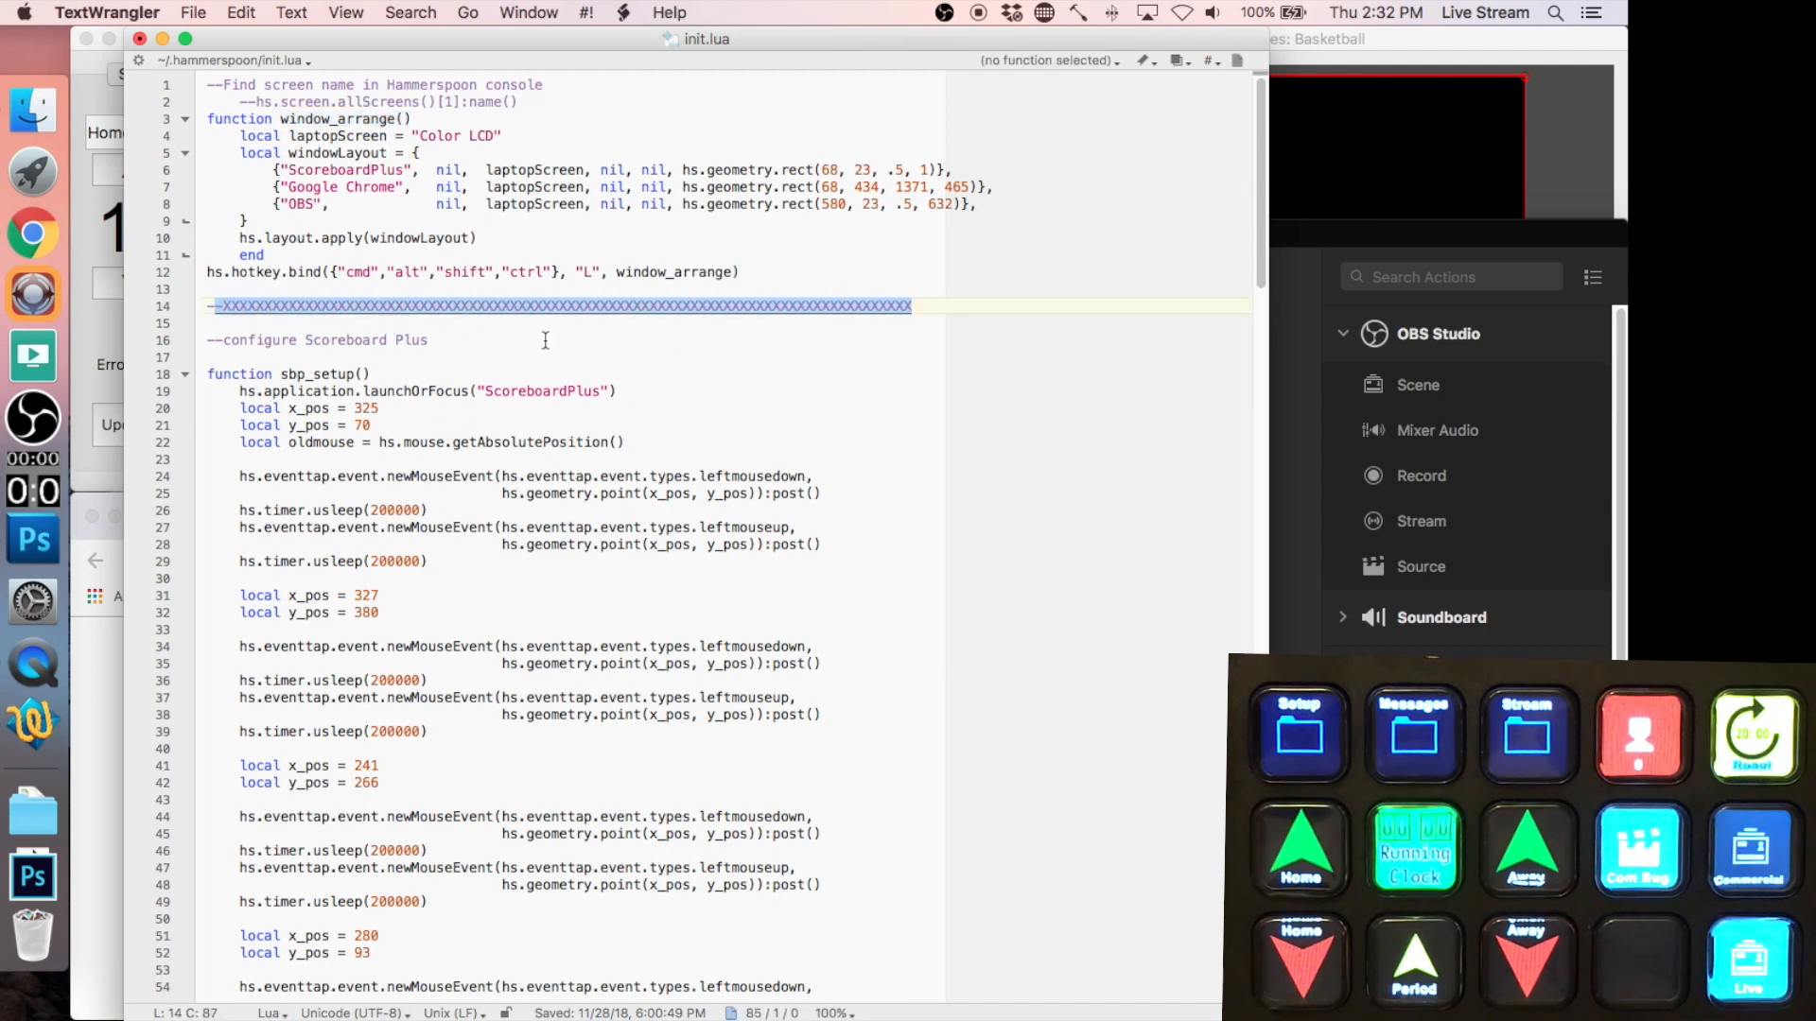
click(236, 341)
triple_click(220, 340)
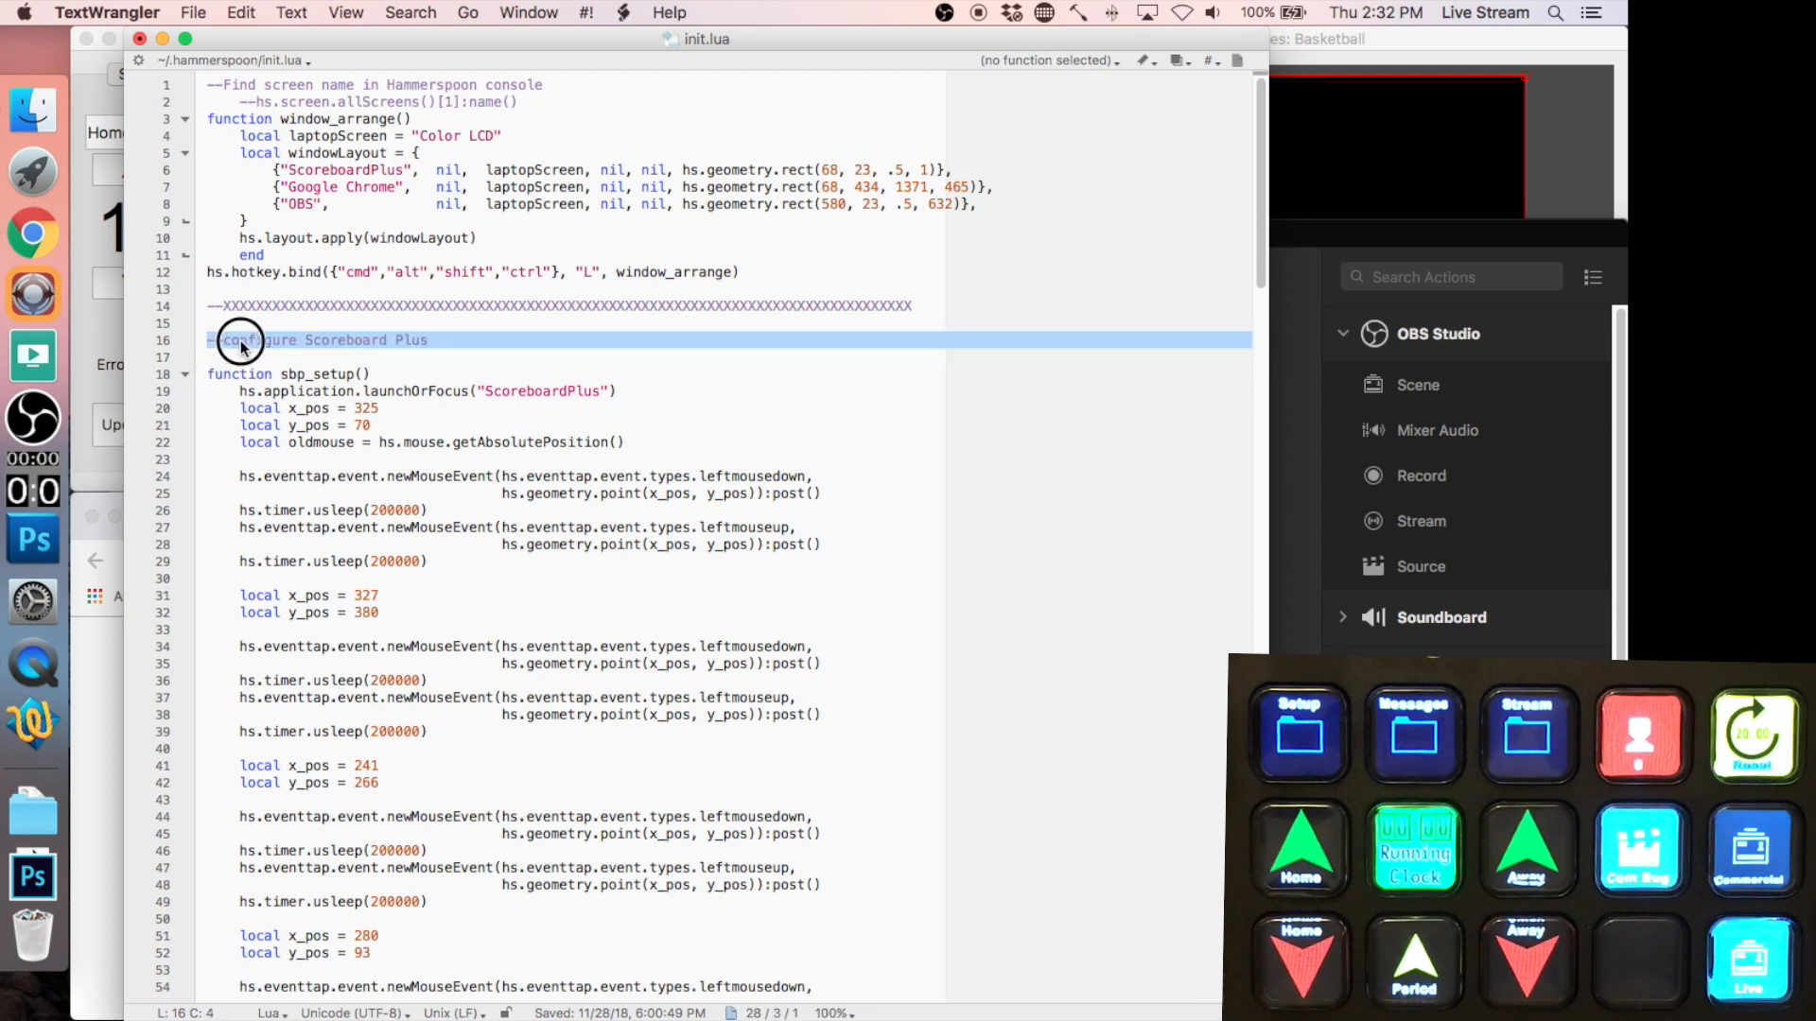
click(349, 357)
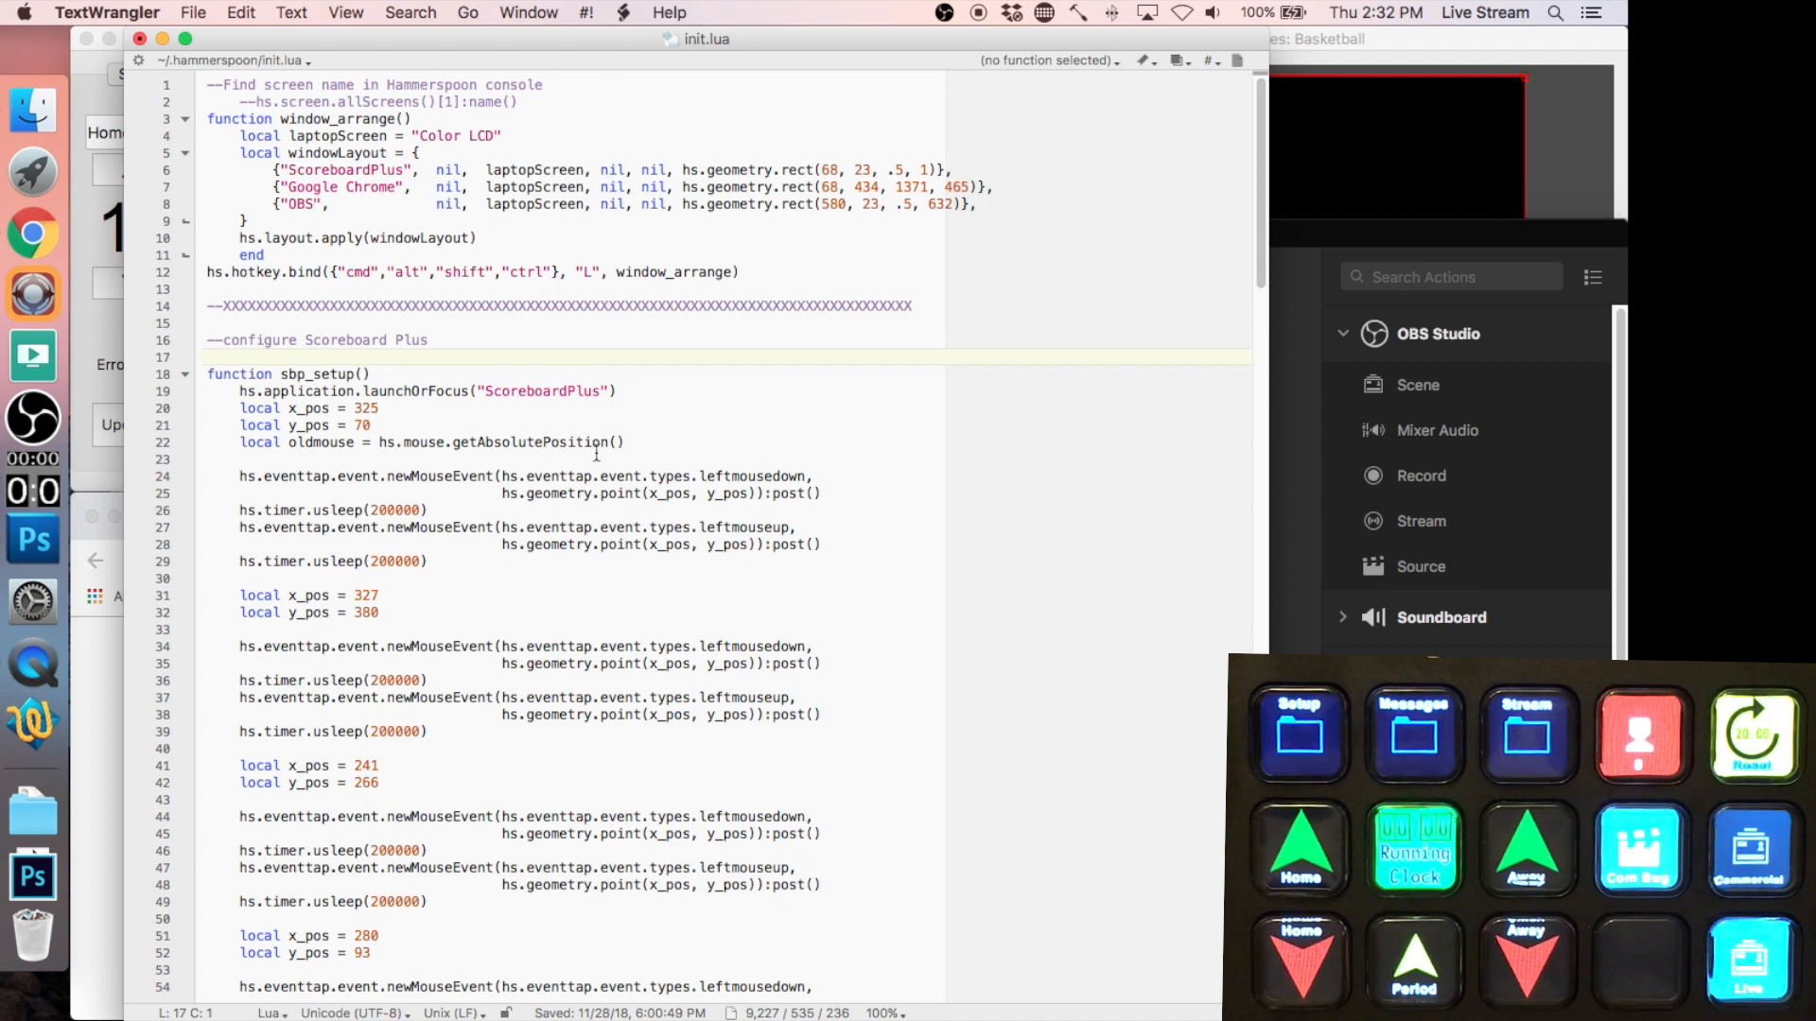
- Examine the repeated mouse event blocks with their x_pos and y_pos values in the sbp_setup function
drag(1261, 252, 1257, 293)
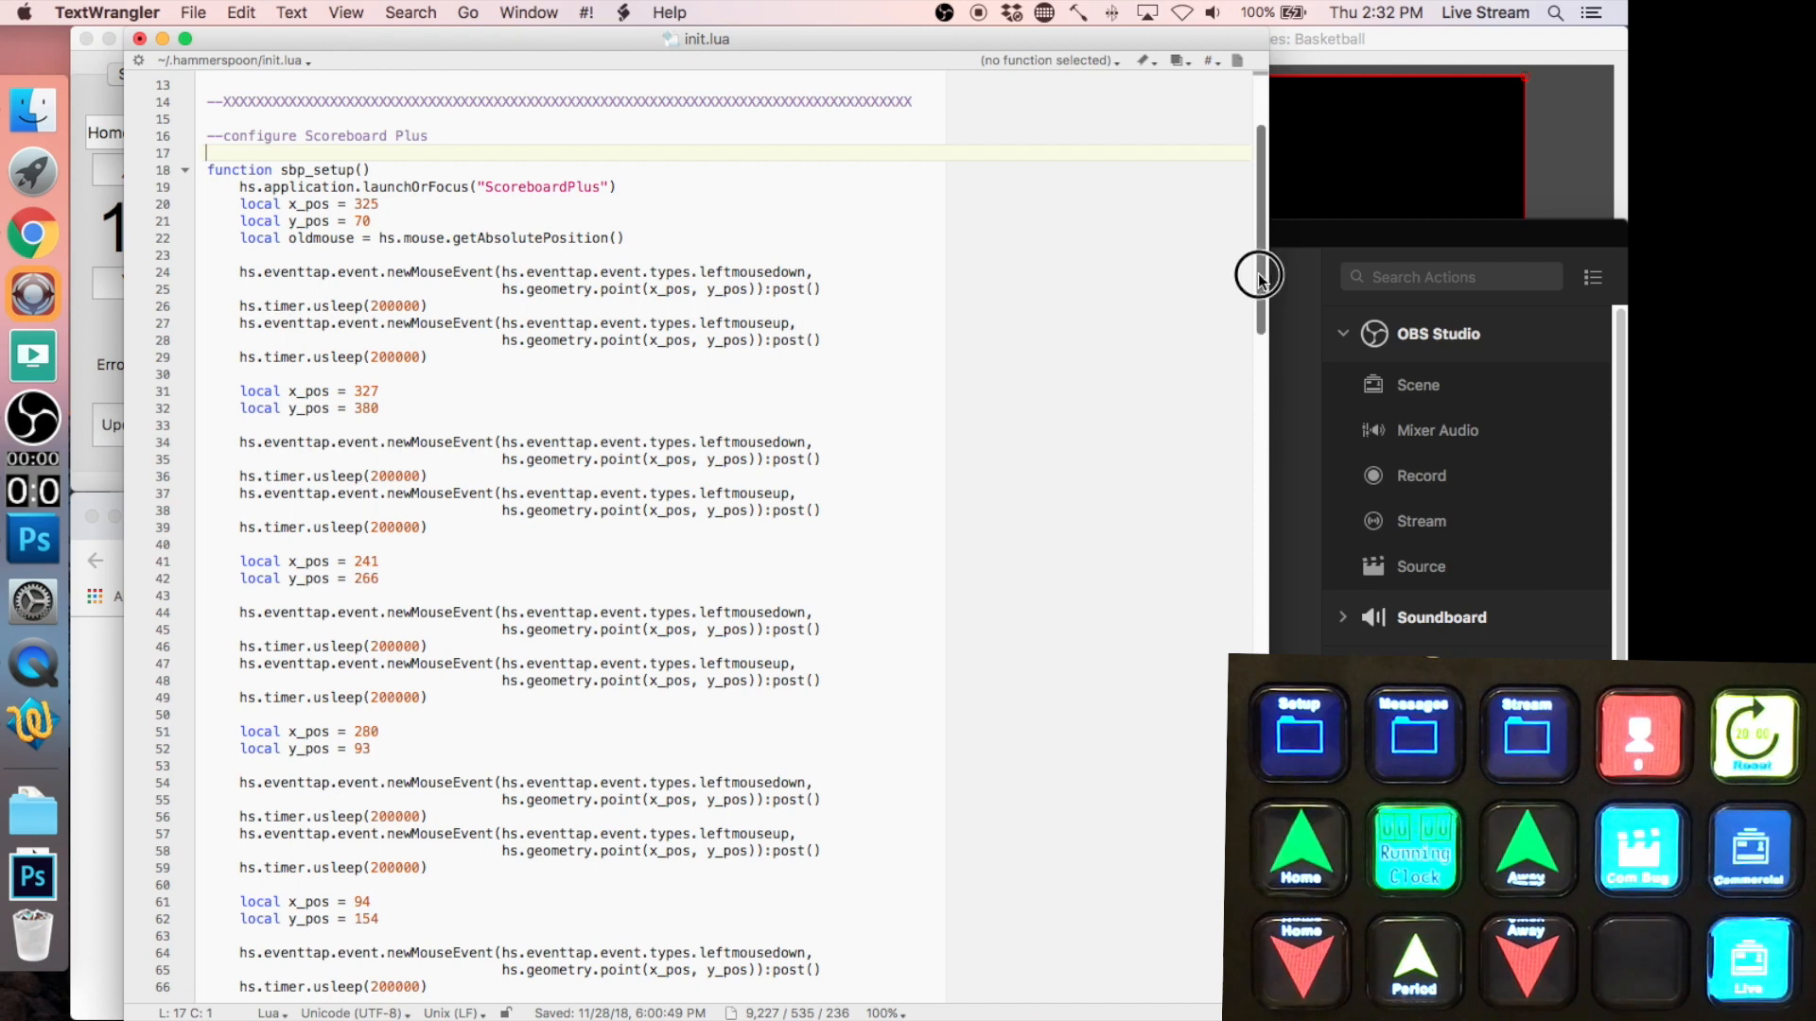
drag(1256, 275, 1132, 325)
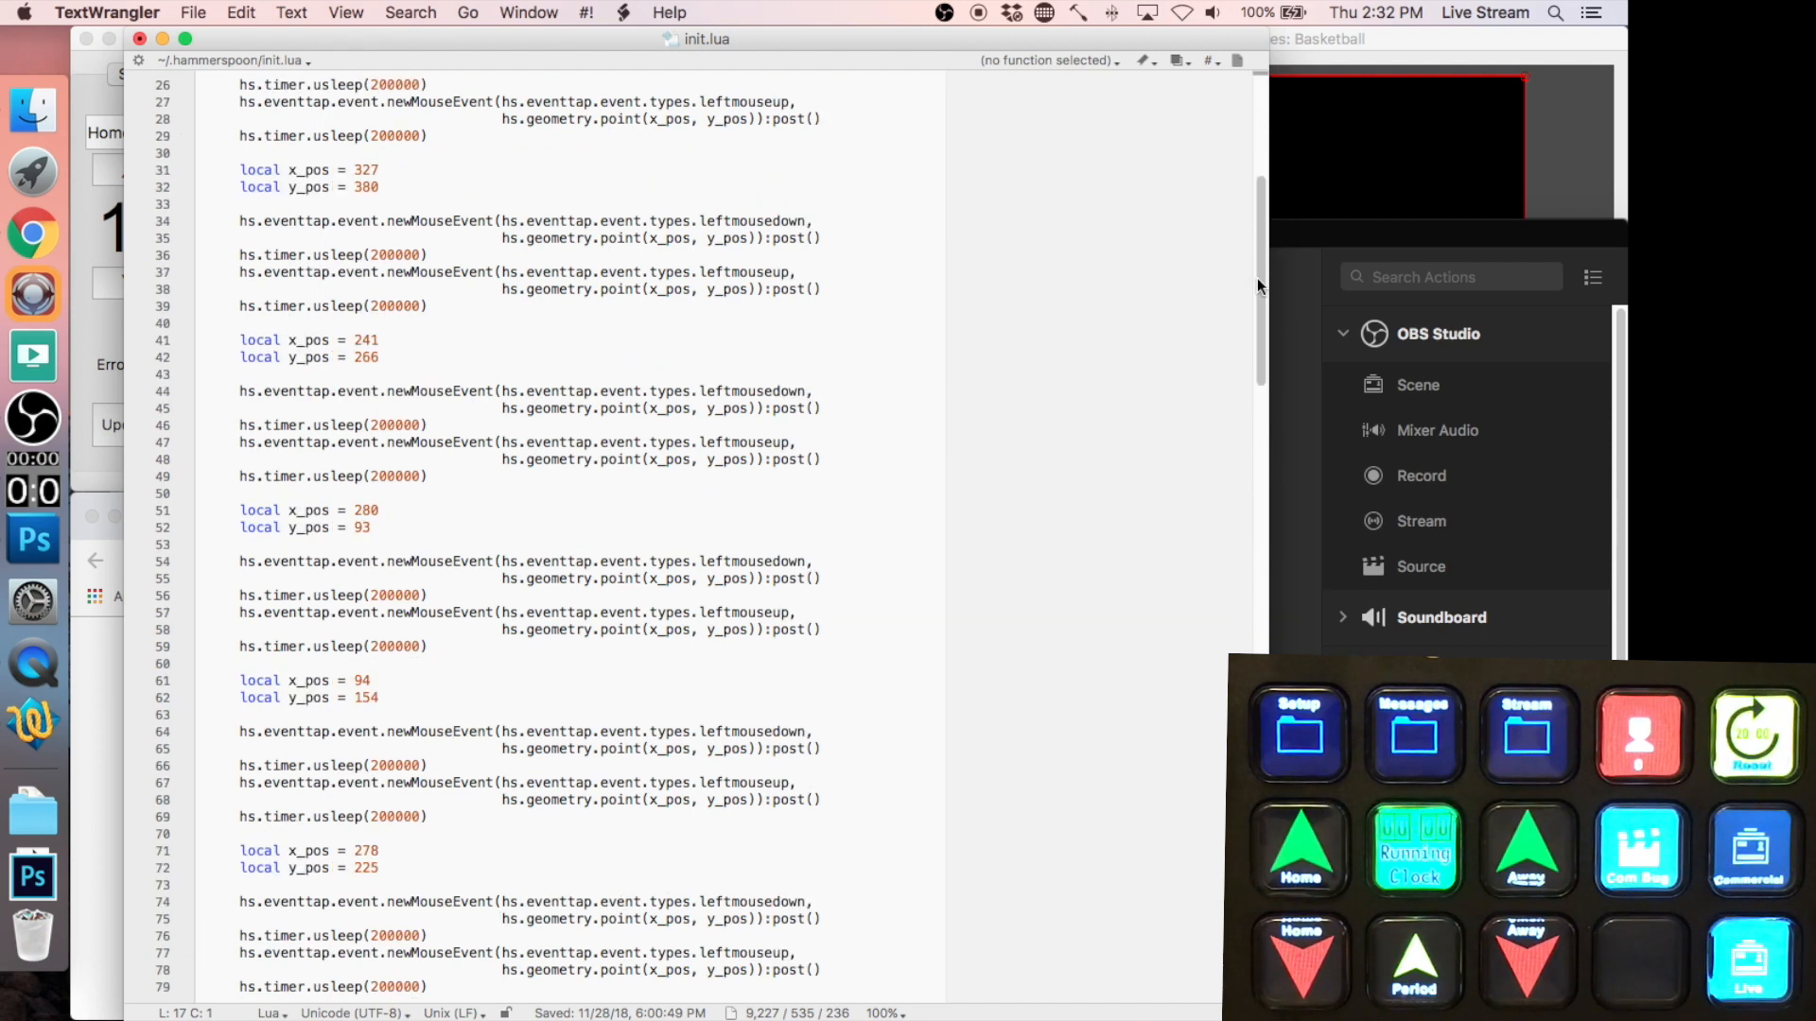
drag(1258, 286, 1258, 304)
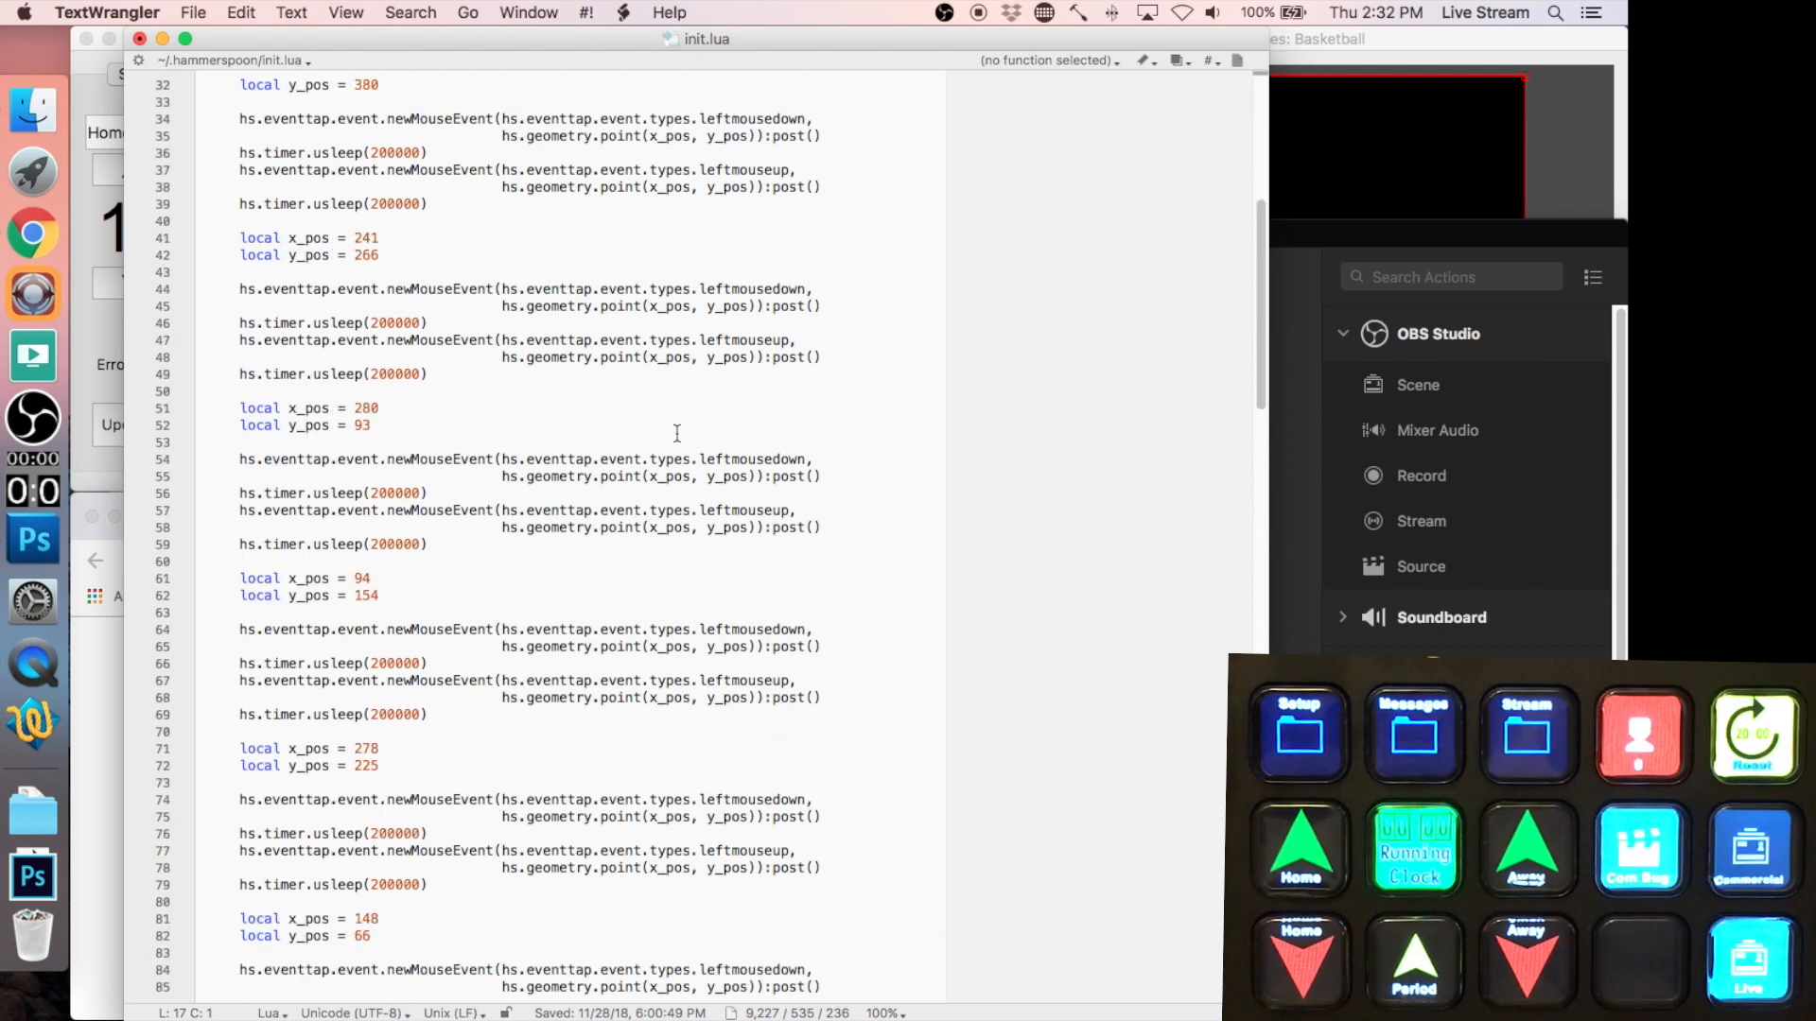
- Switch to Scoreboard+, view its open and save setting commands, and move its window farther over the code
click(42, 498)
click(210, 11)
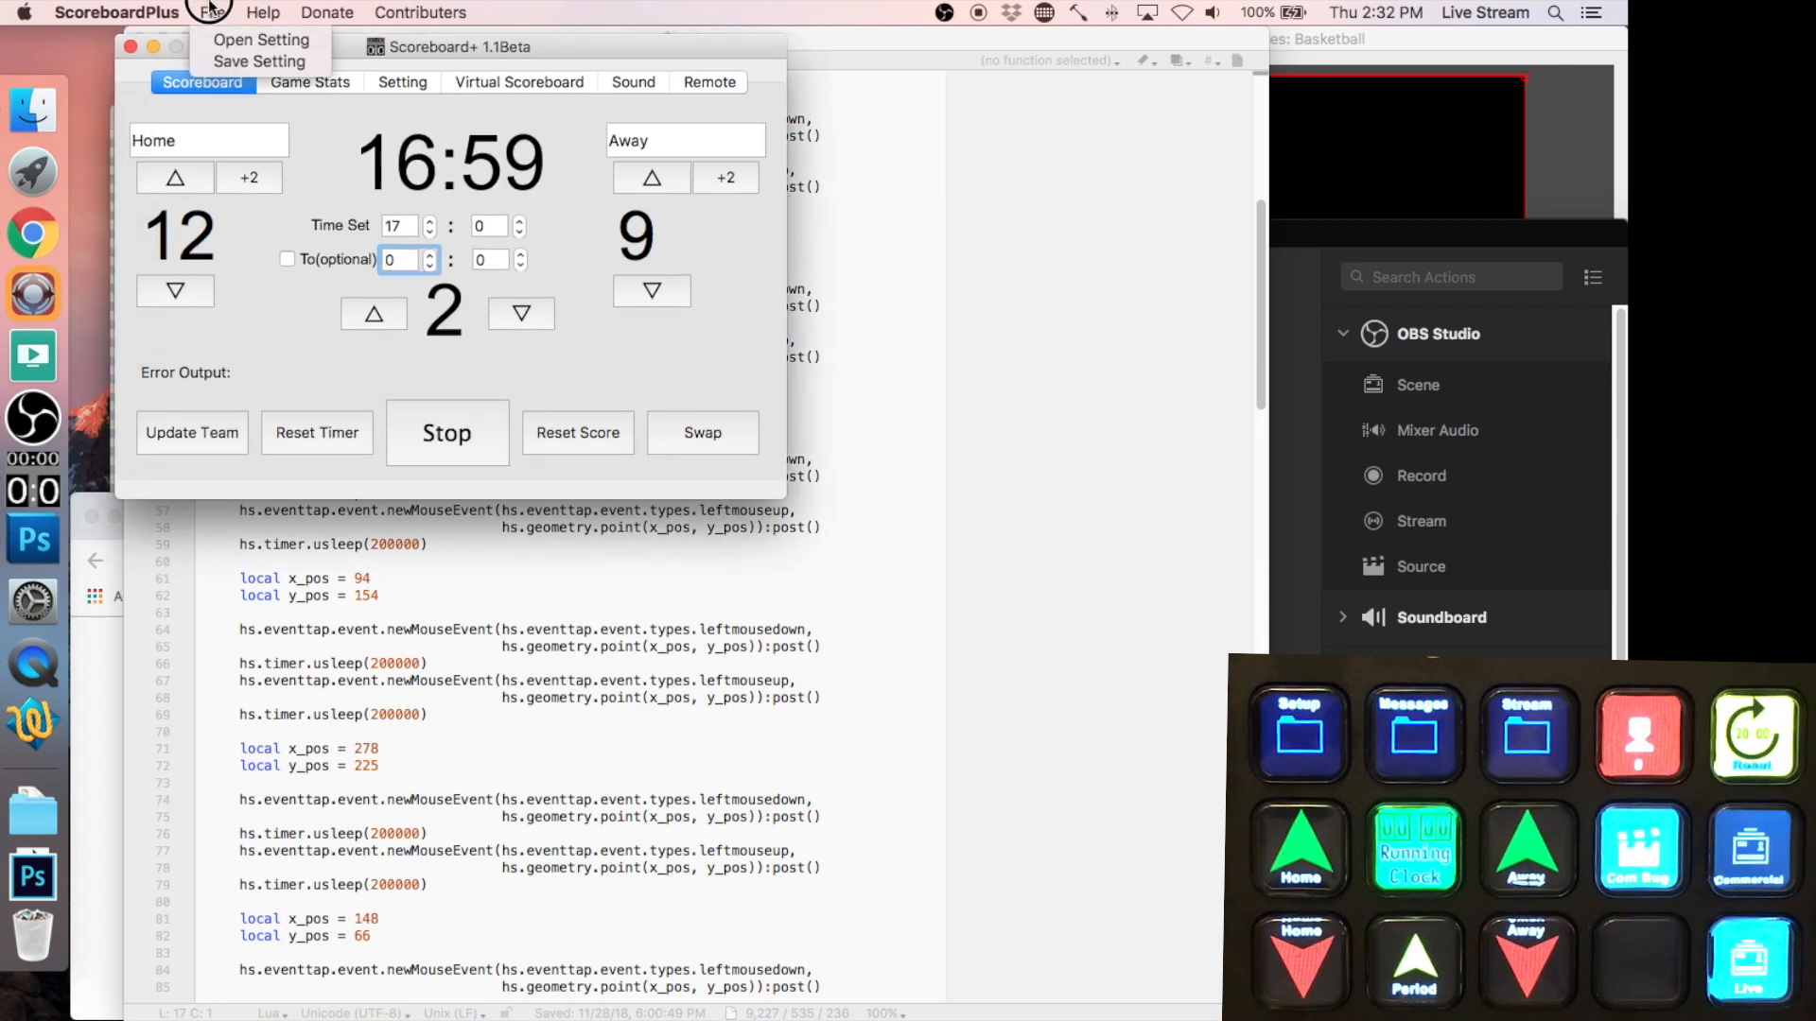
click(212, 13)
drag(309, 53, 424, 149)
- Review the Game Stats and Setting pages of Scoreboard+
click(381, 178)
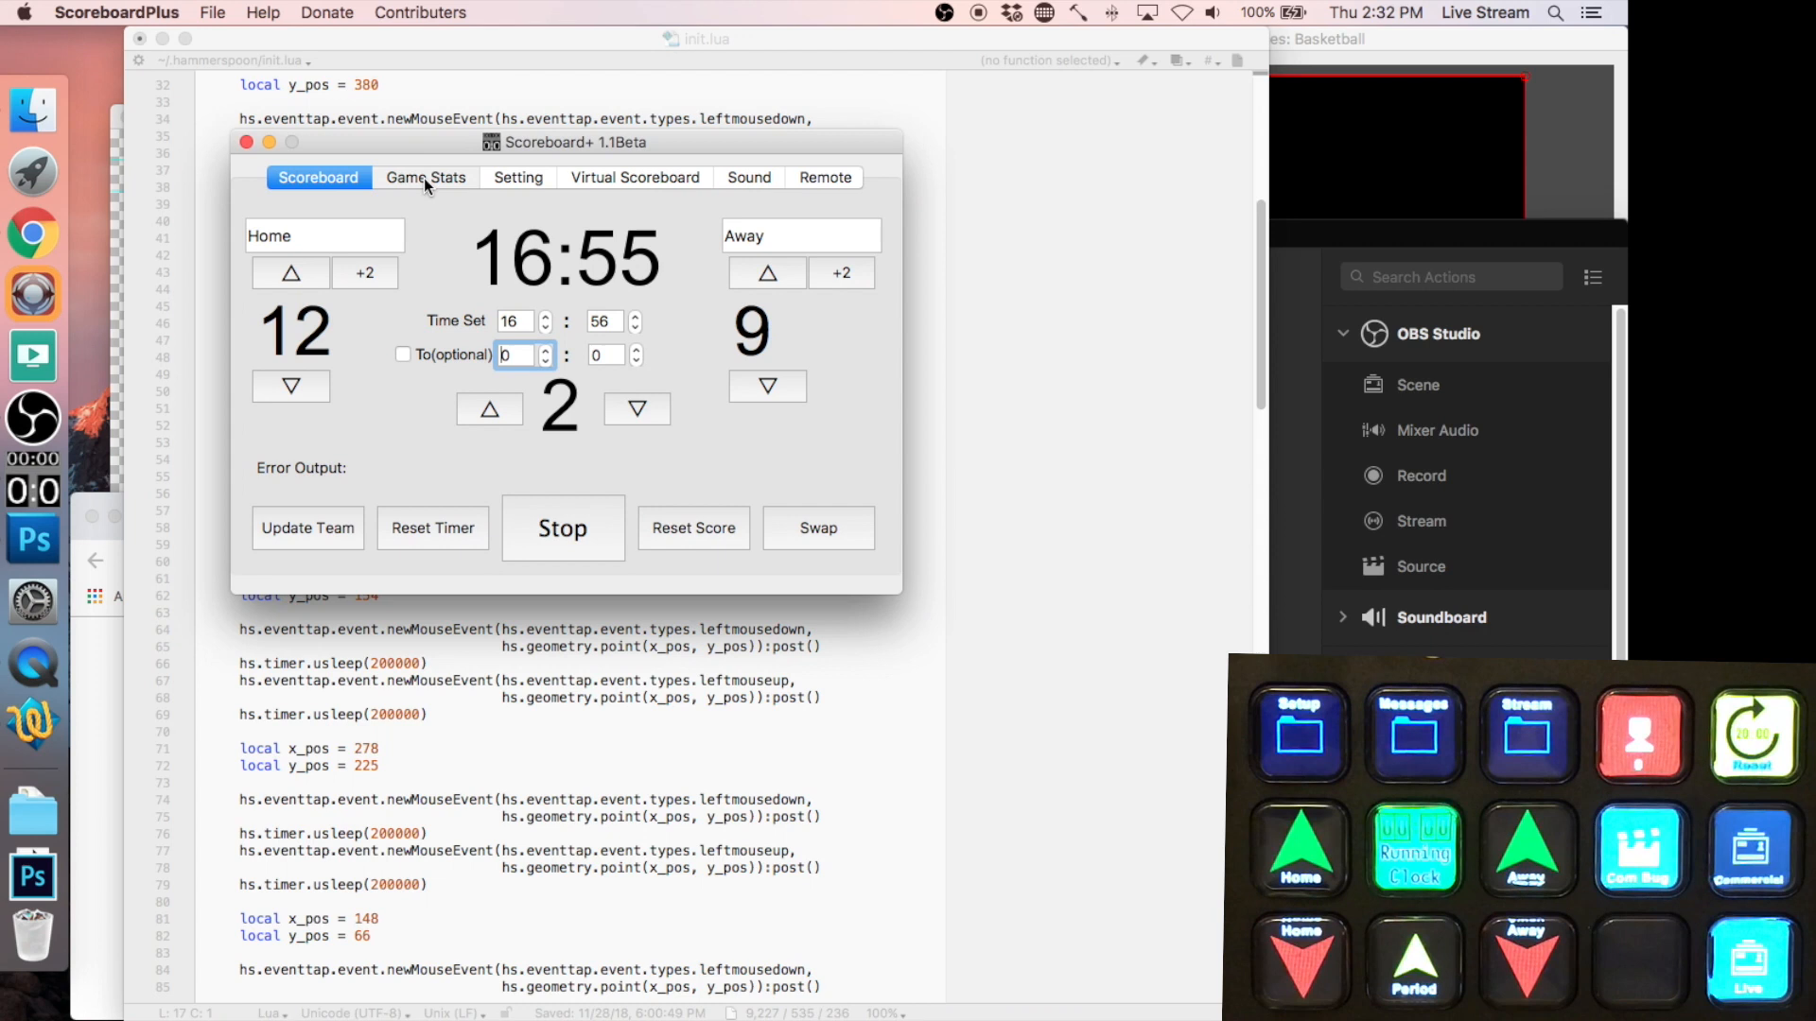
click(364, 178)
click(407, 180)
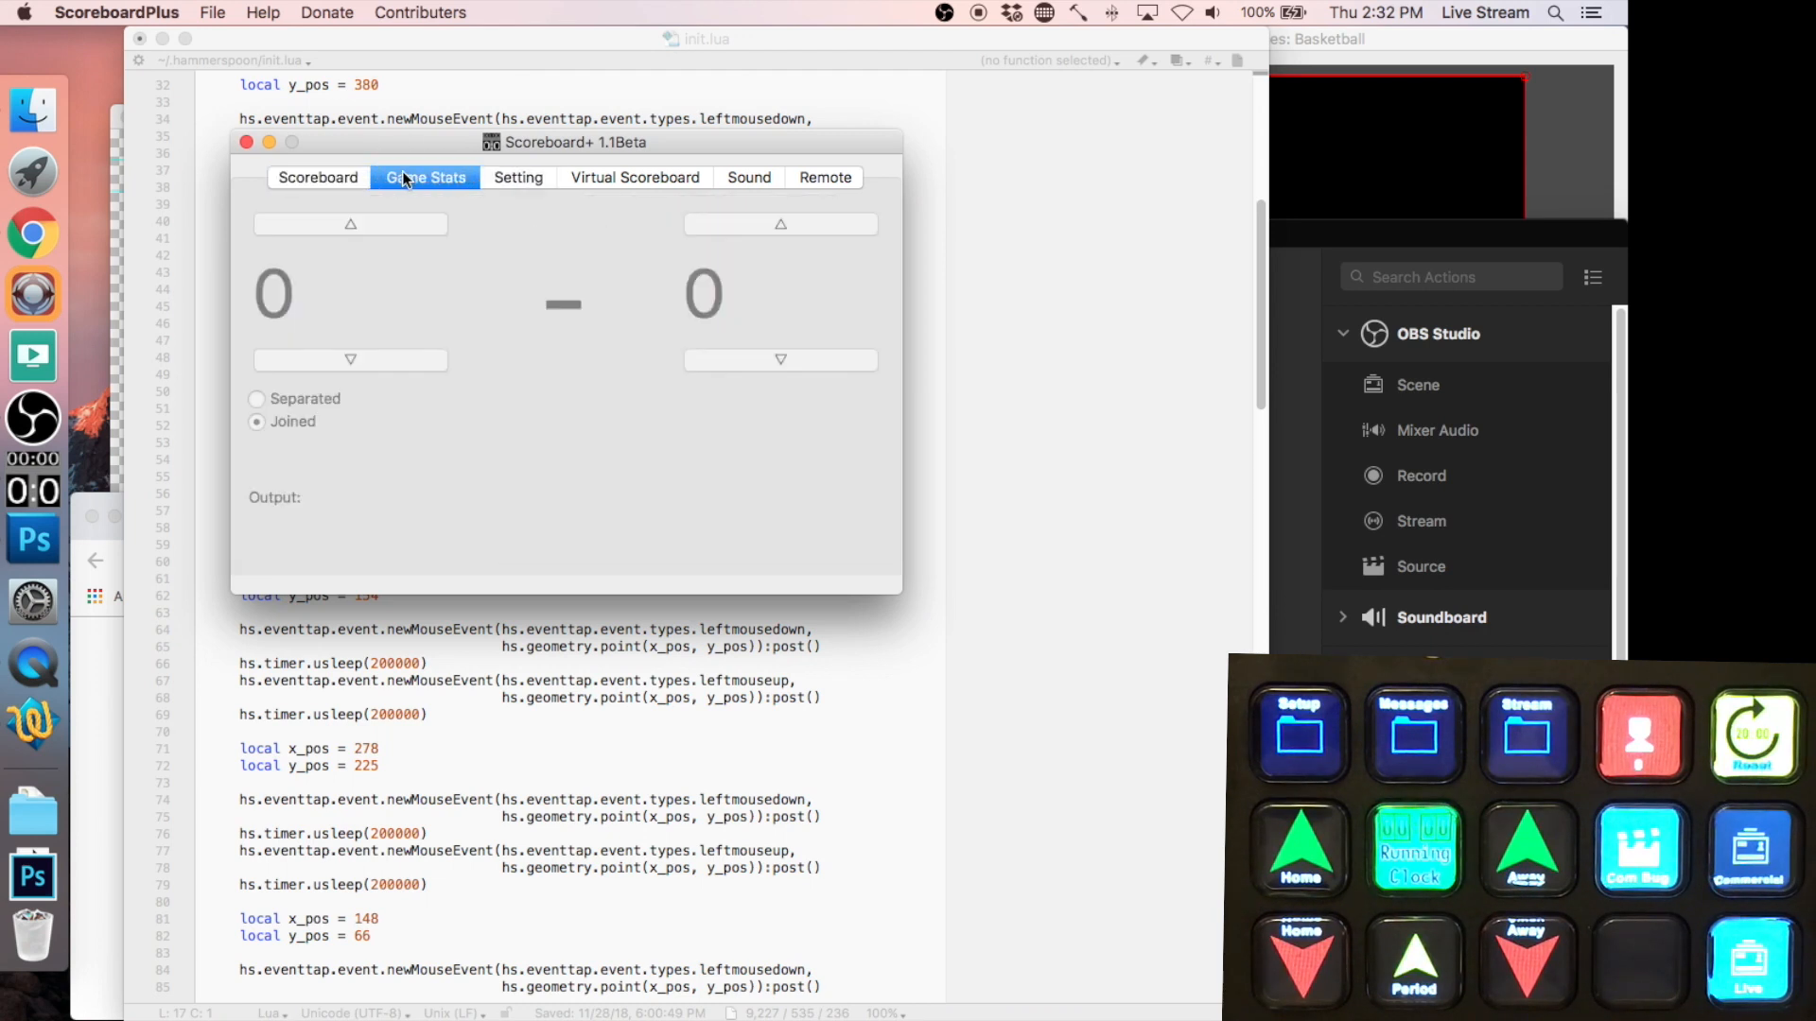
click(620, 187)
click(541, 185)
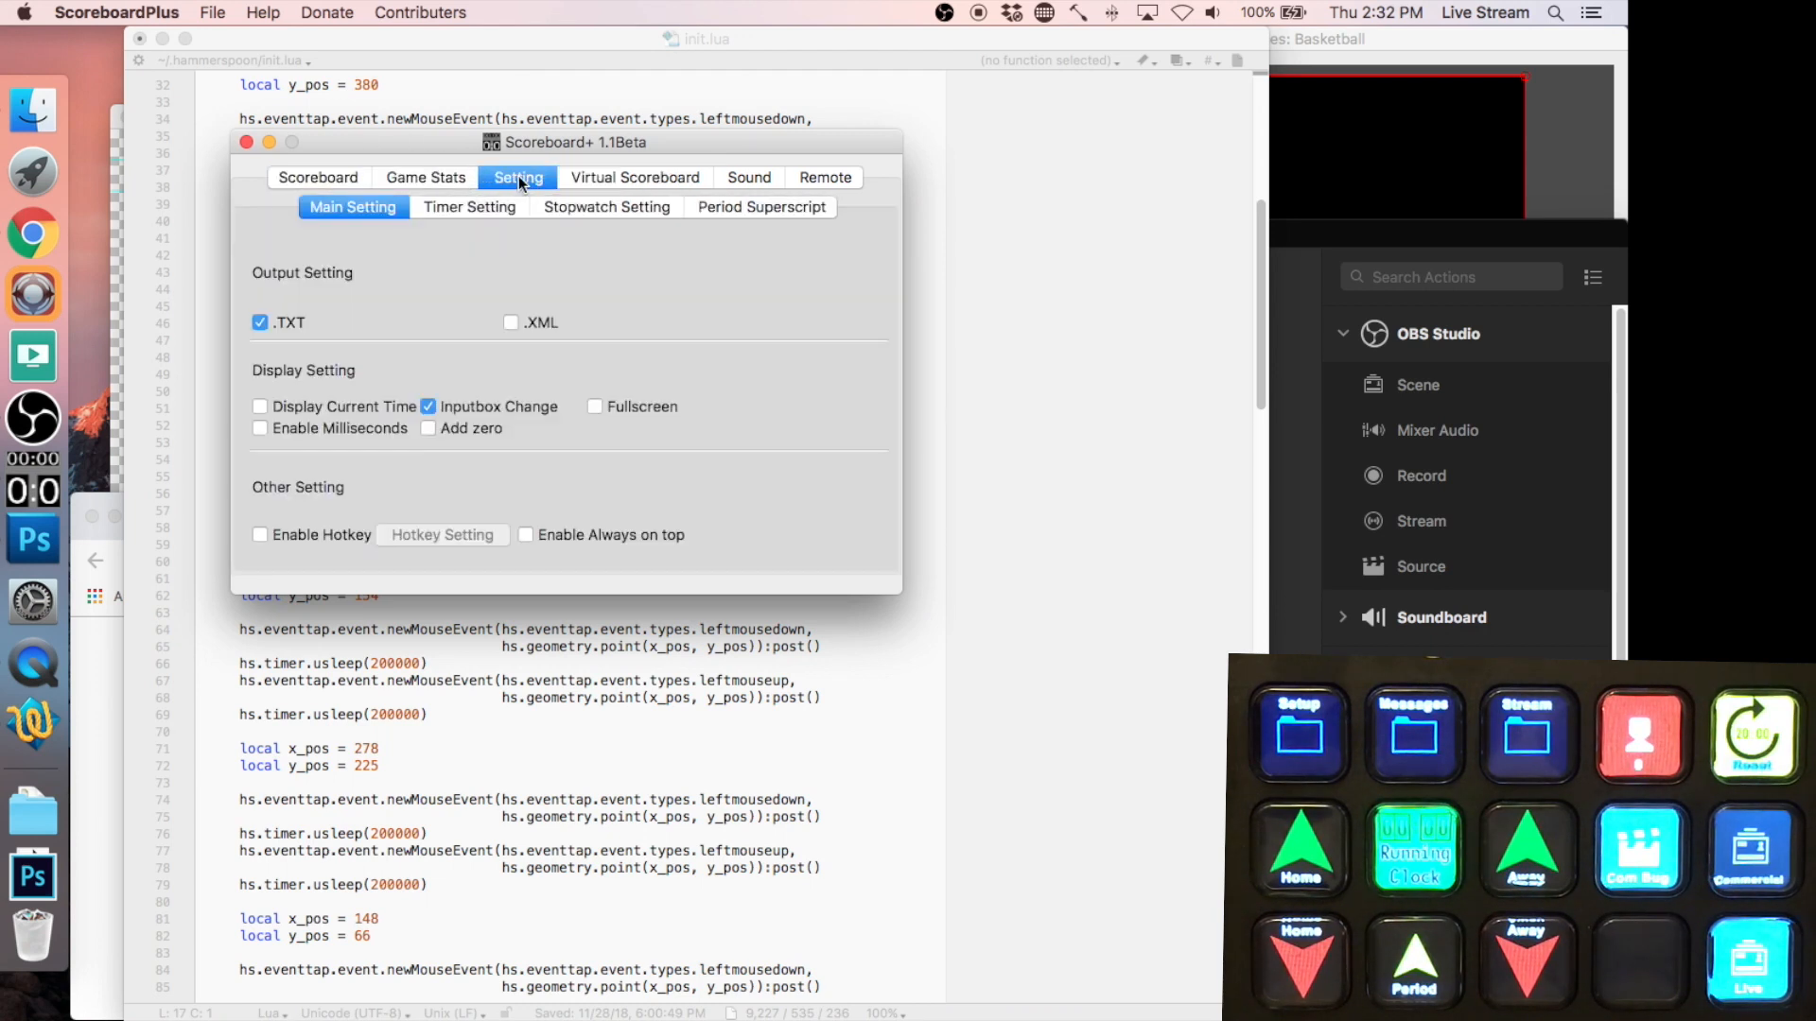
click(423, 179)
click(498, 182)
click(456, 178)
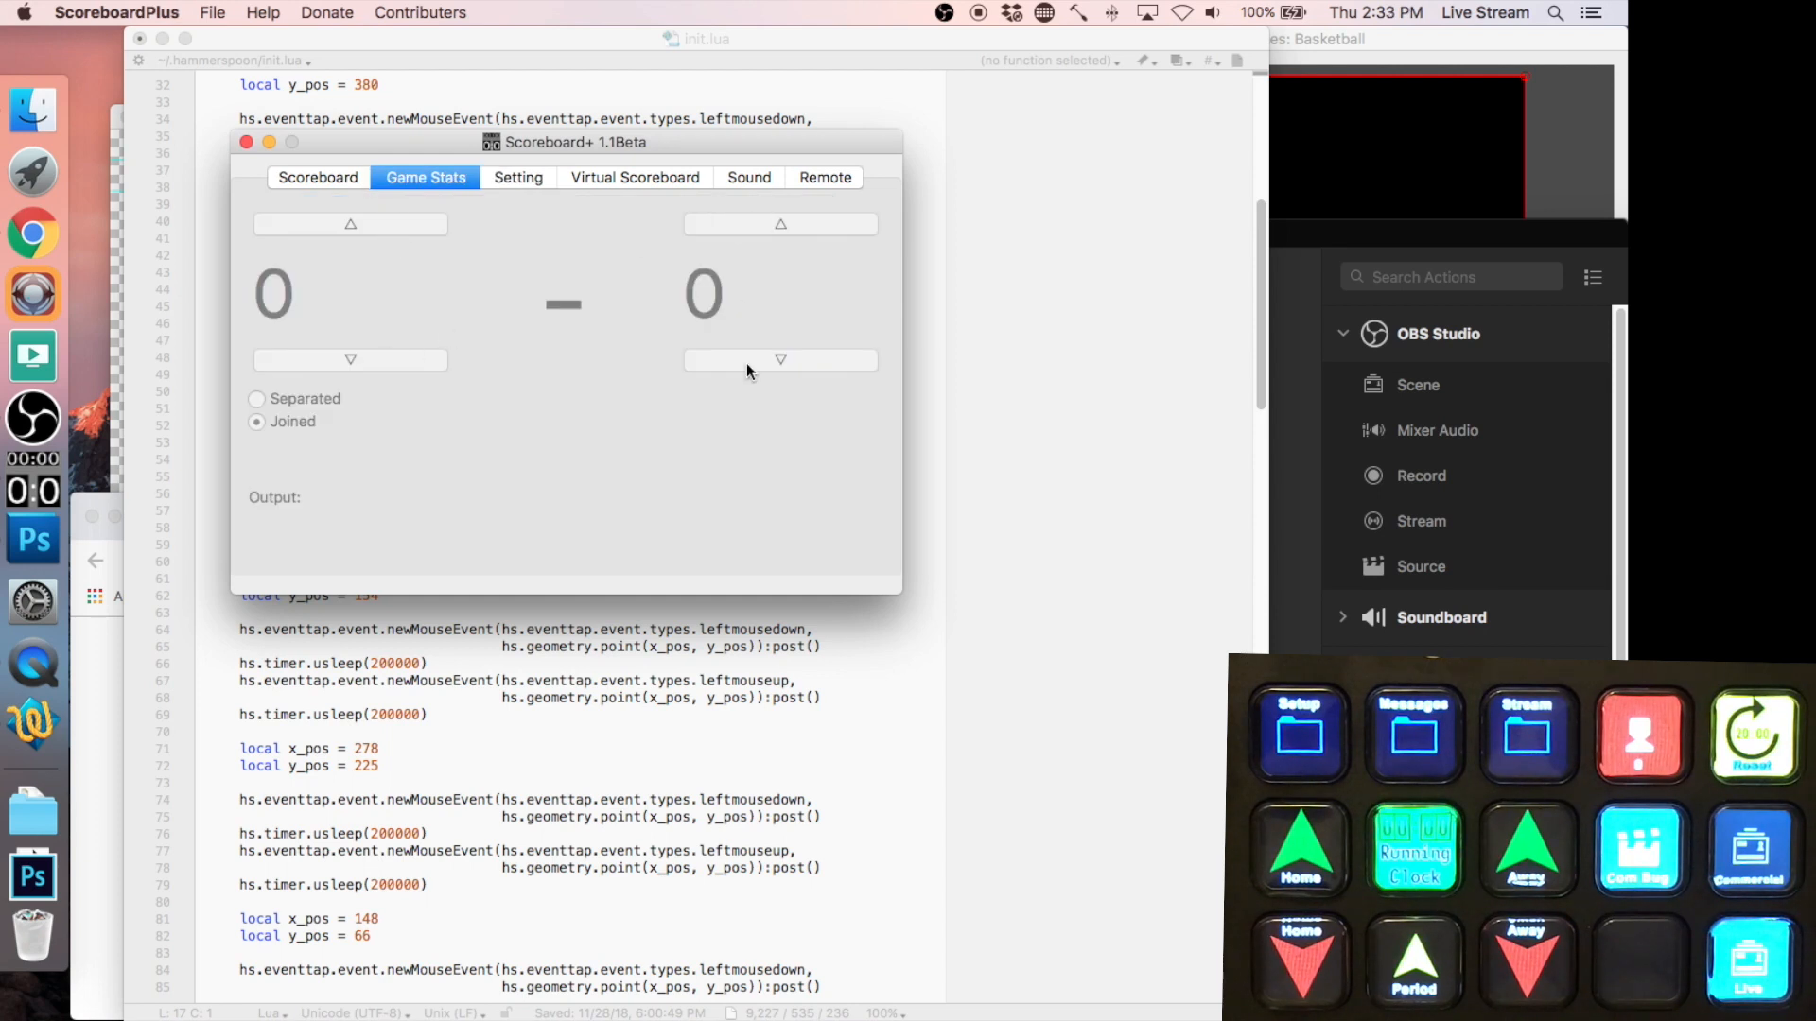
- Look at the Virtual Scoreboard page of Scoreboard+ and return to its Main Setting page
click(511, 182)
click(649, 178)
click(519, 175)
click(662, 177)
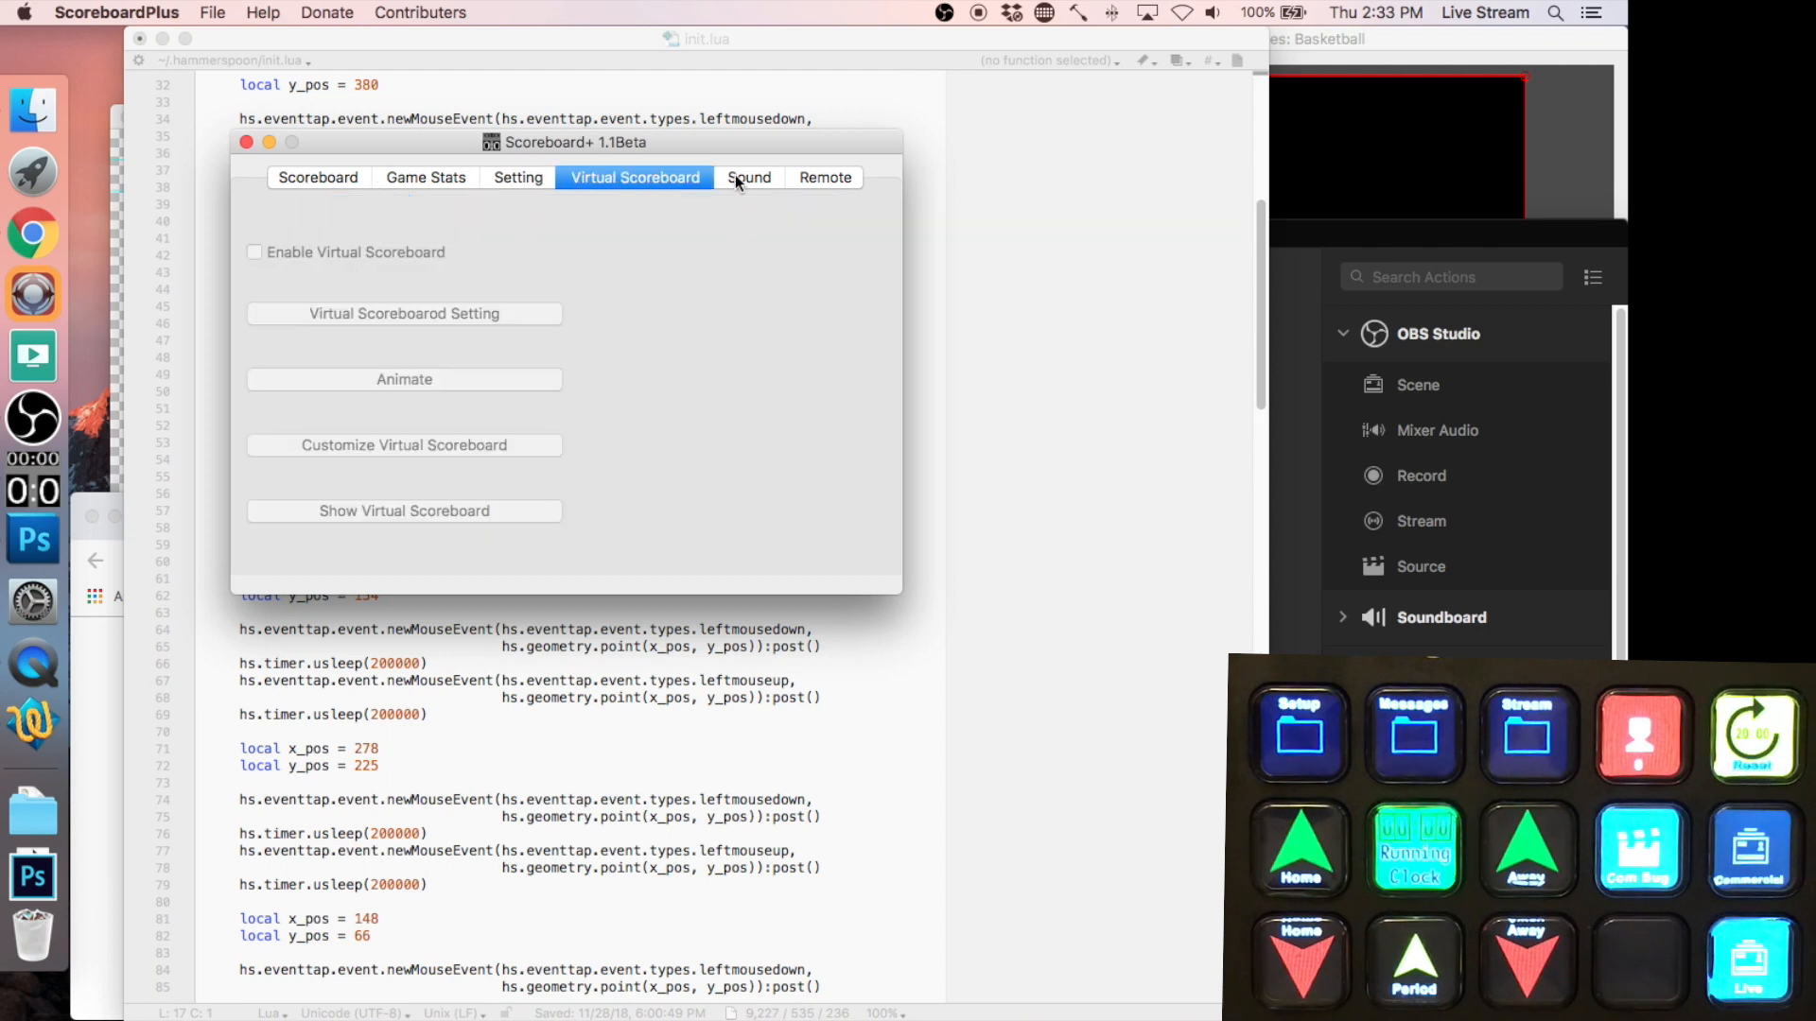
click(517, 185)
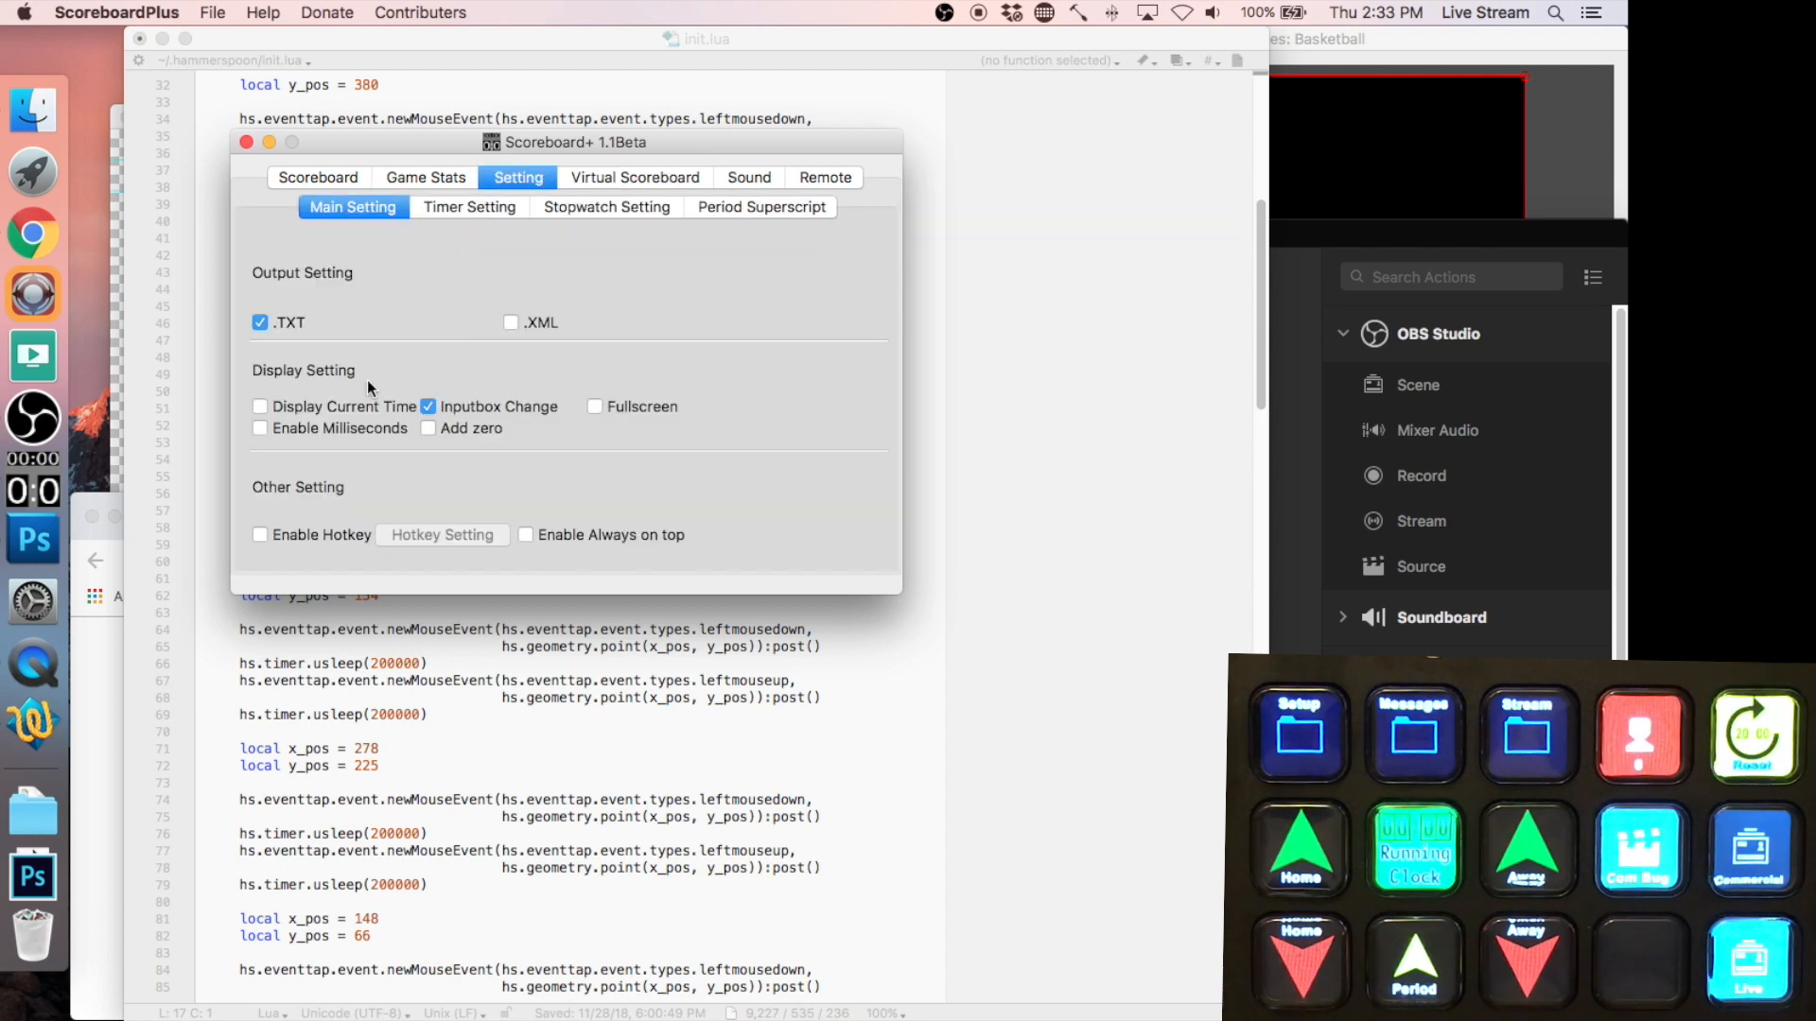
- Review the Timer Setting, Stopwatch Setting and Period Superscript pages, and return to the Scoreboard page
click(473, 204)
click(610, 204)
click(734, 207)
click(633, 412)
click(326, 179)
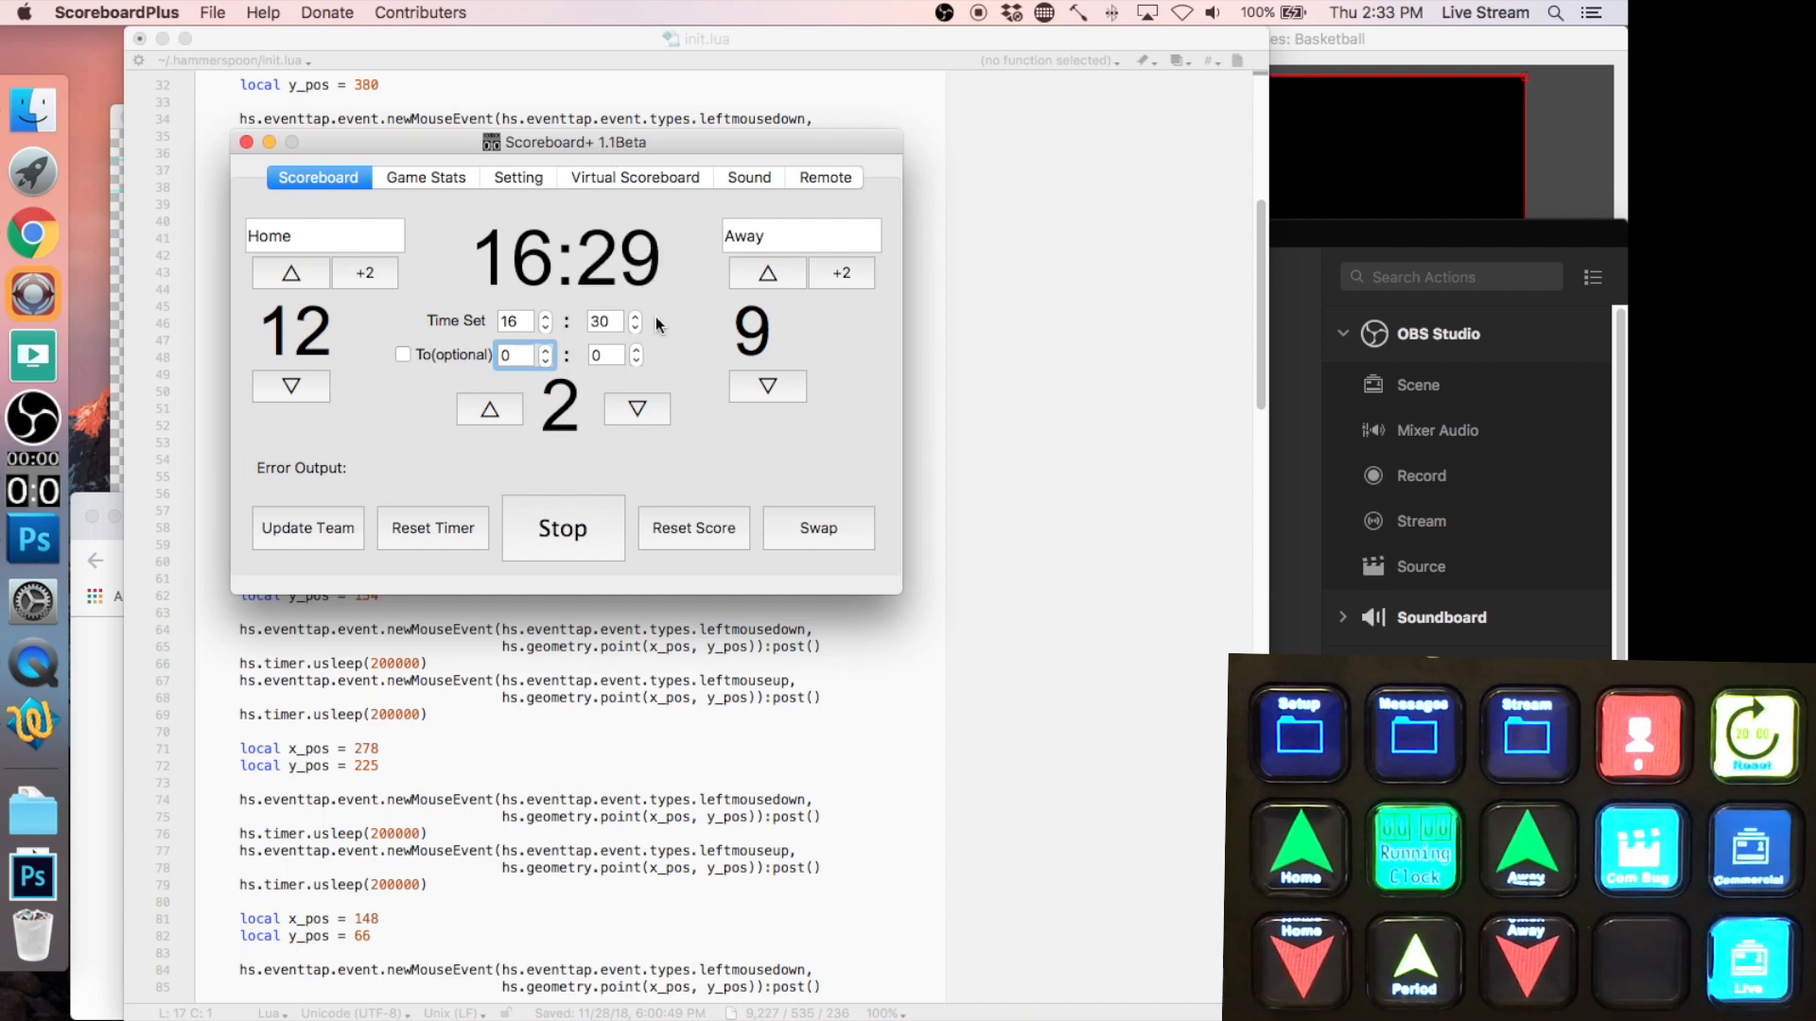
- View the Game Stats page, move the Scoreboard+ window back to the screen corner beside the Dock, and reopen the Scoreboard page
drag(592, 141, 608, 182)
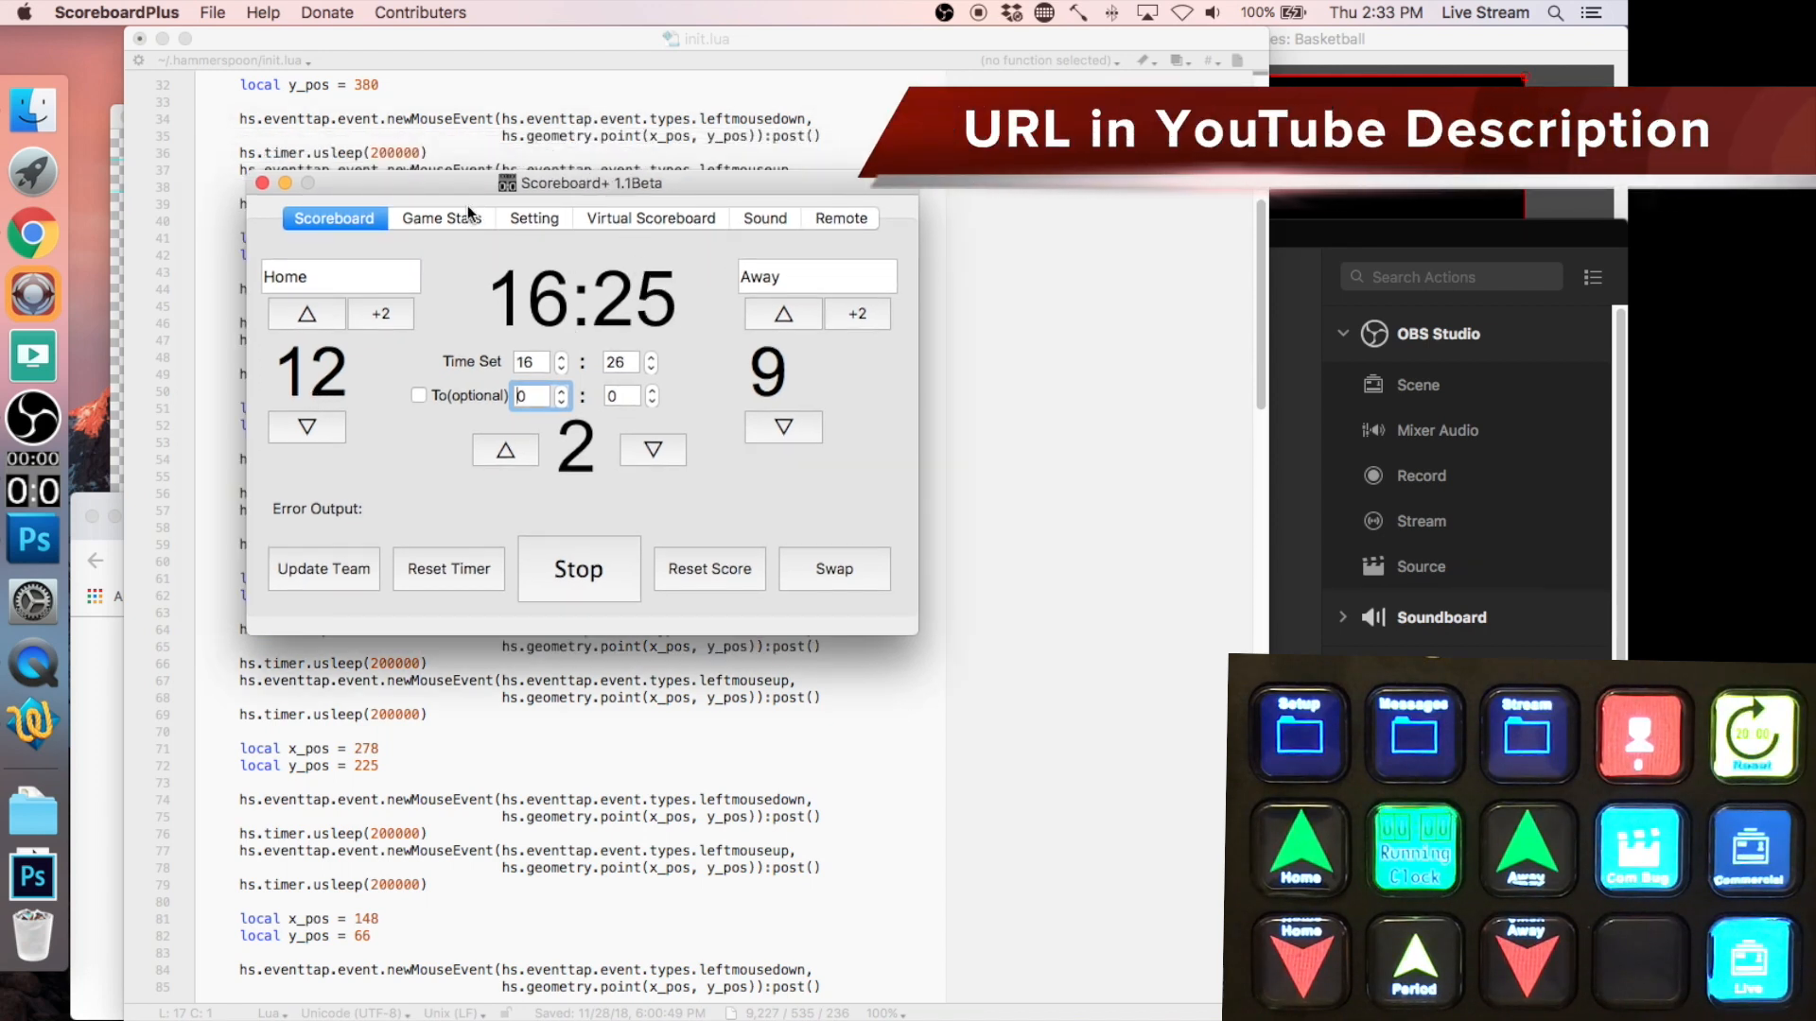
click(393, 218)
click(378, 217)
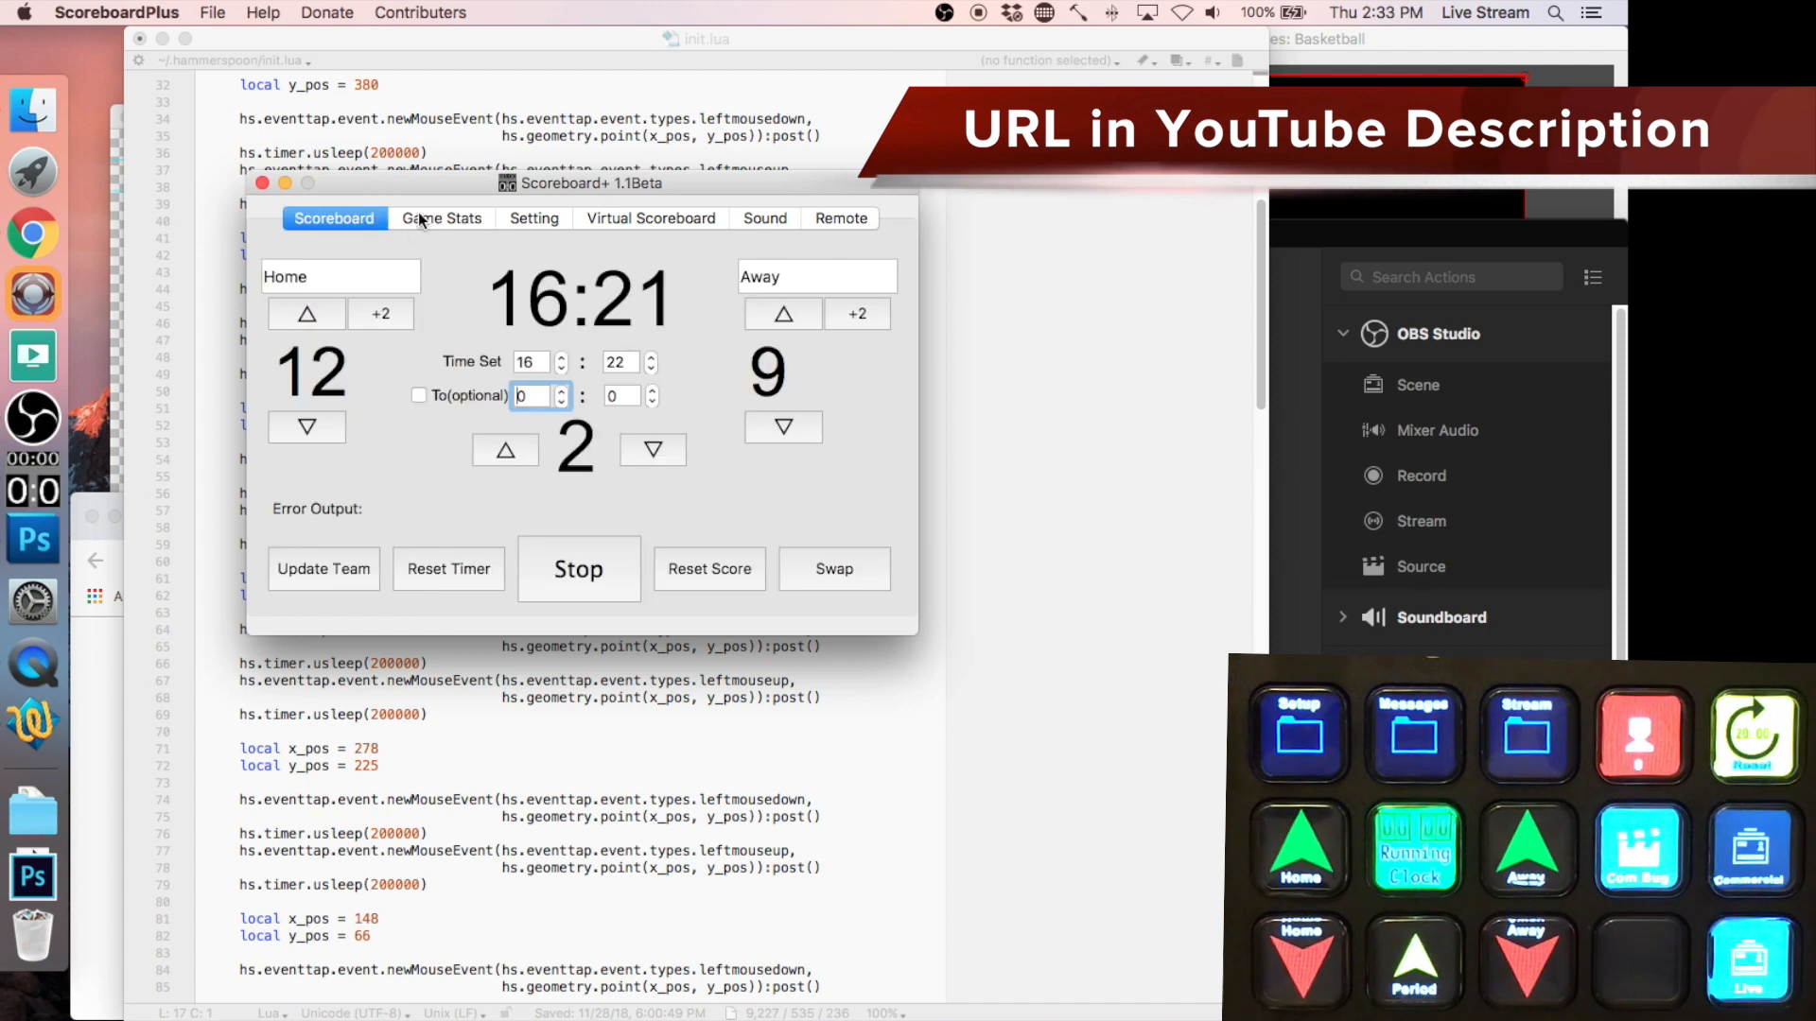
click(421, 218)
drag(485, 184, 269, 38)
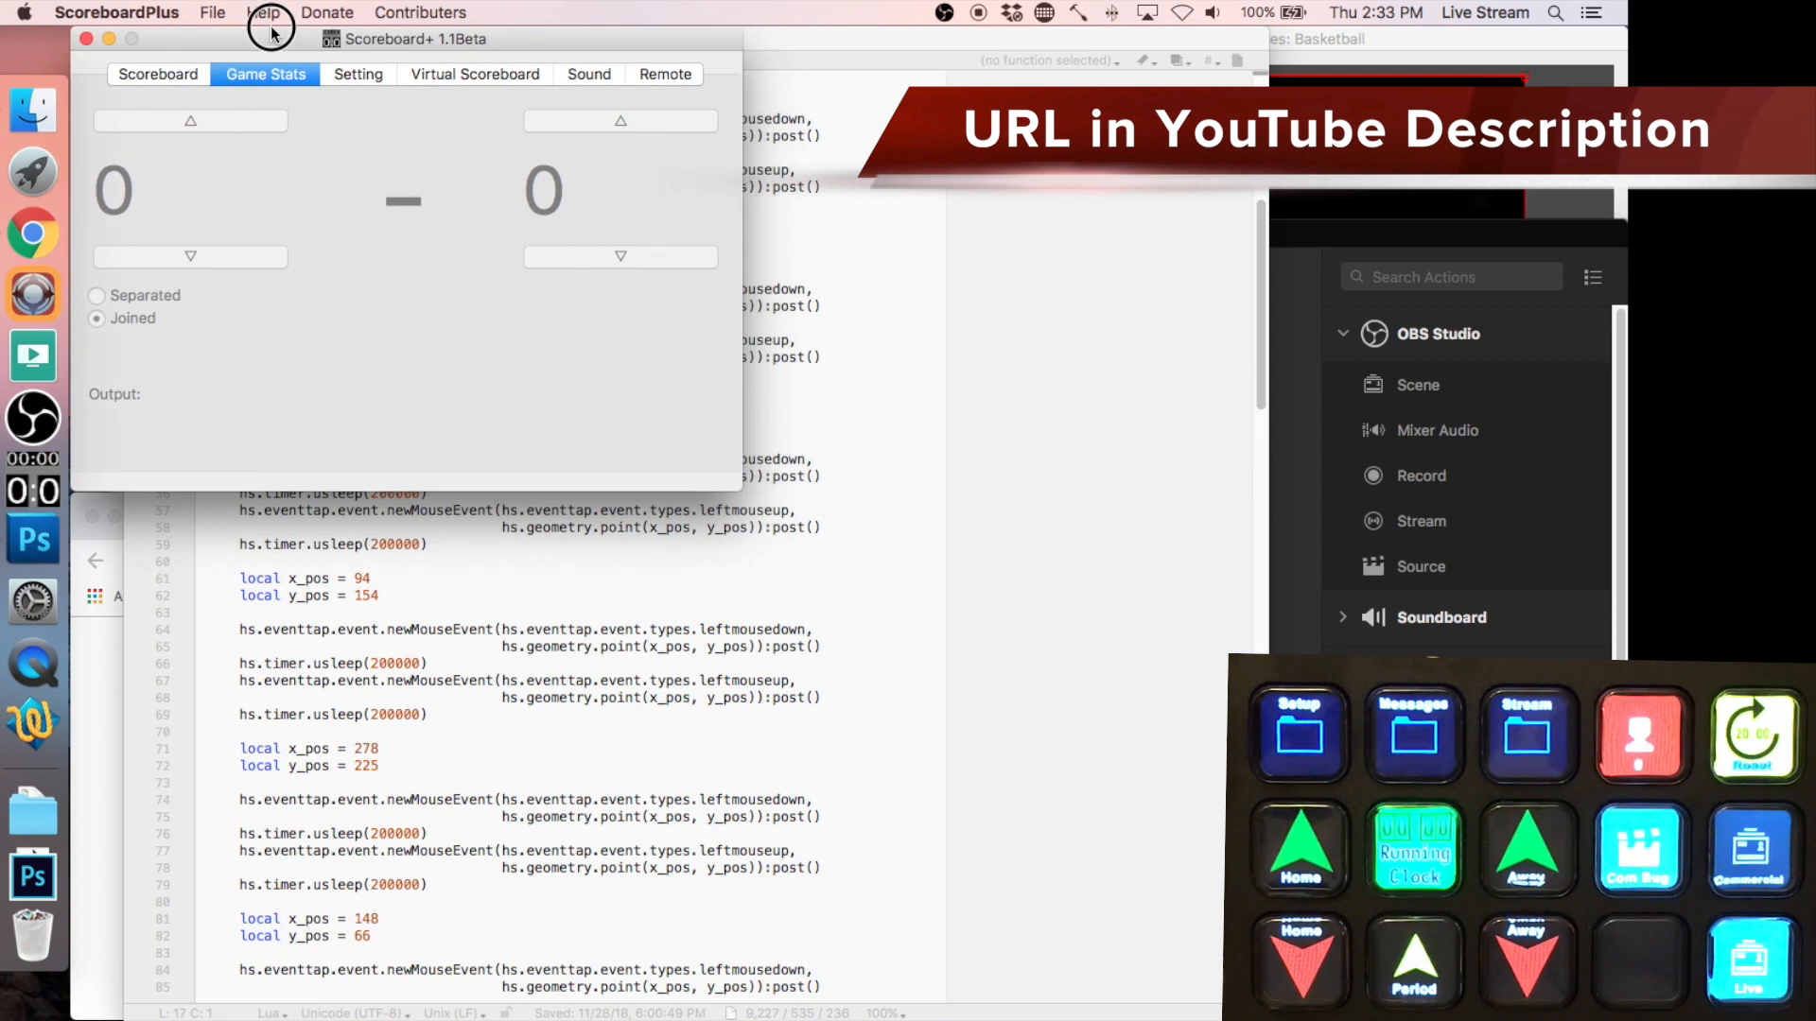
click(194, 75)
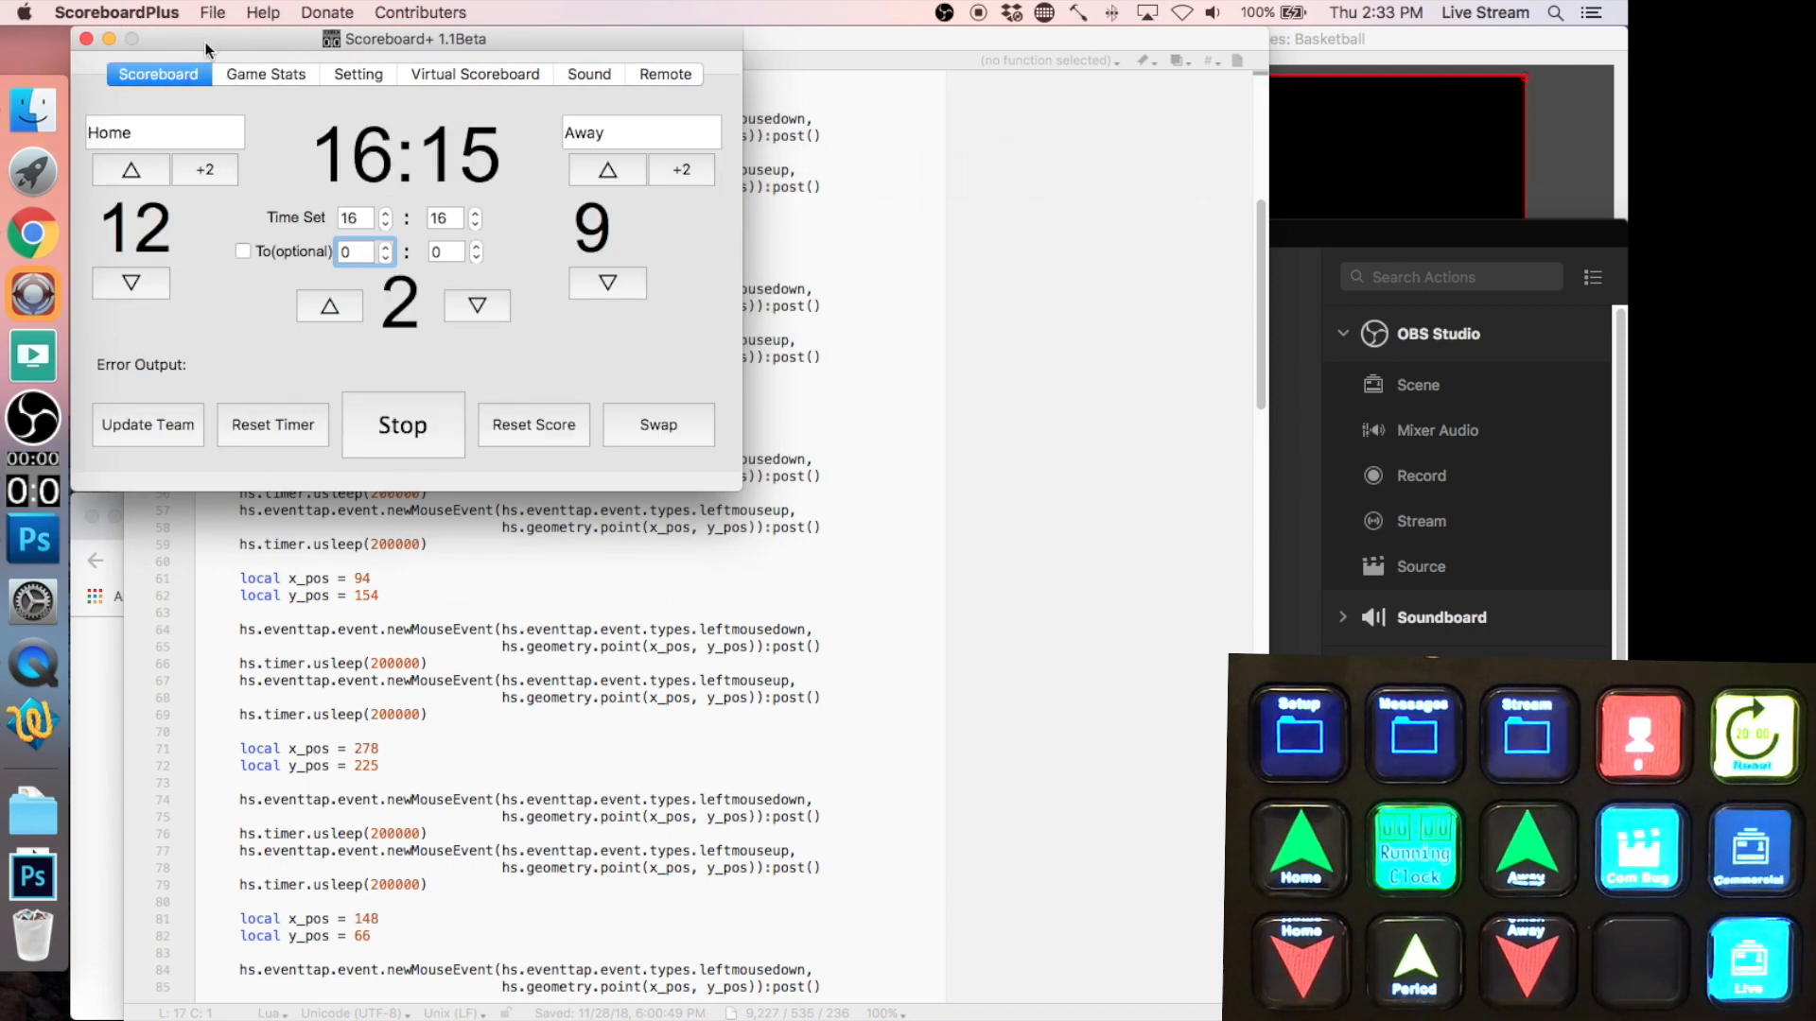
- Hide Scoreboard+ and highlight the sbp_setup function name in init.lua, at its declaration and in its hotkey binding
key(super+h)
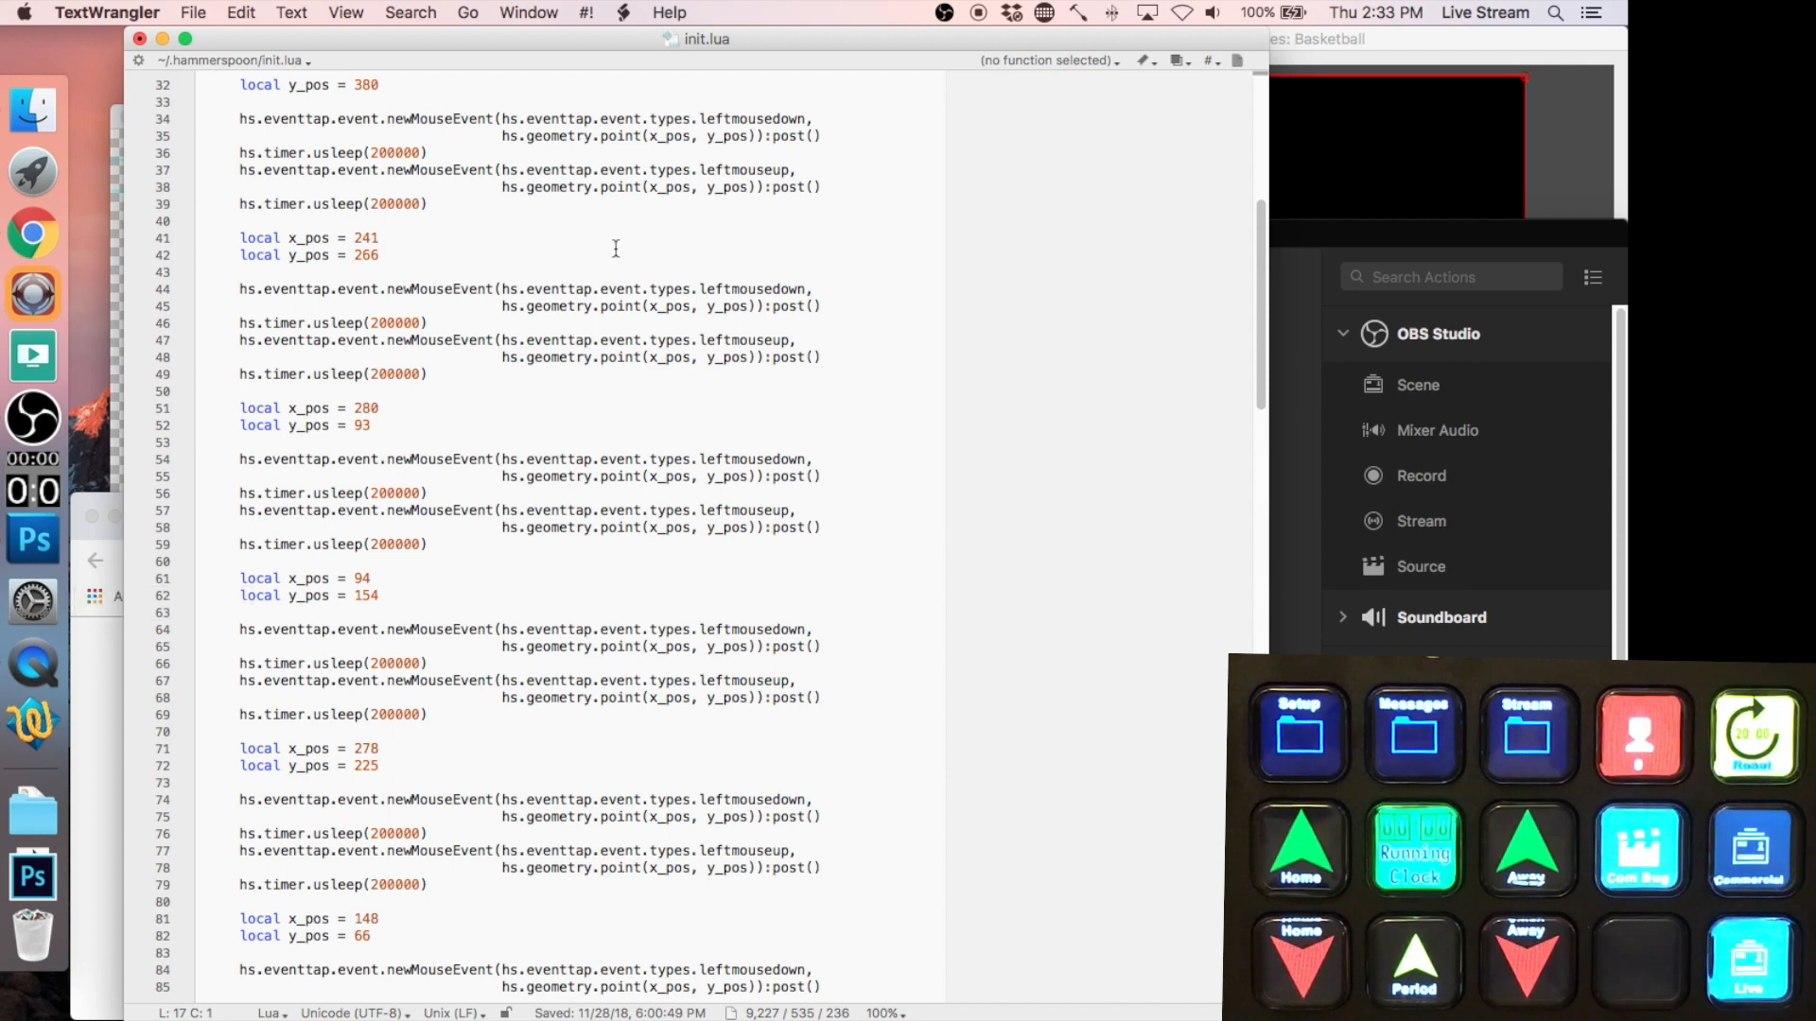
drag(1261, 274, 1236, 190)
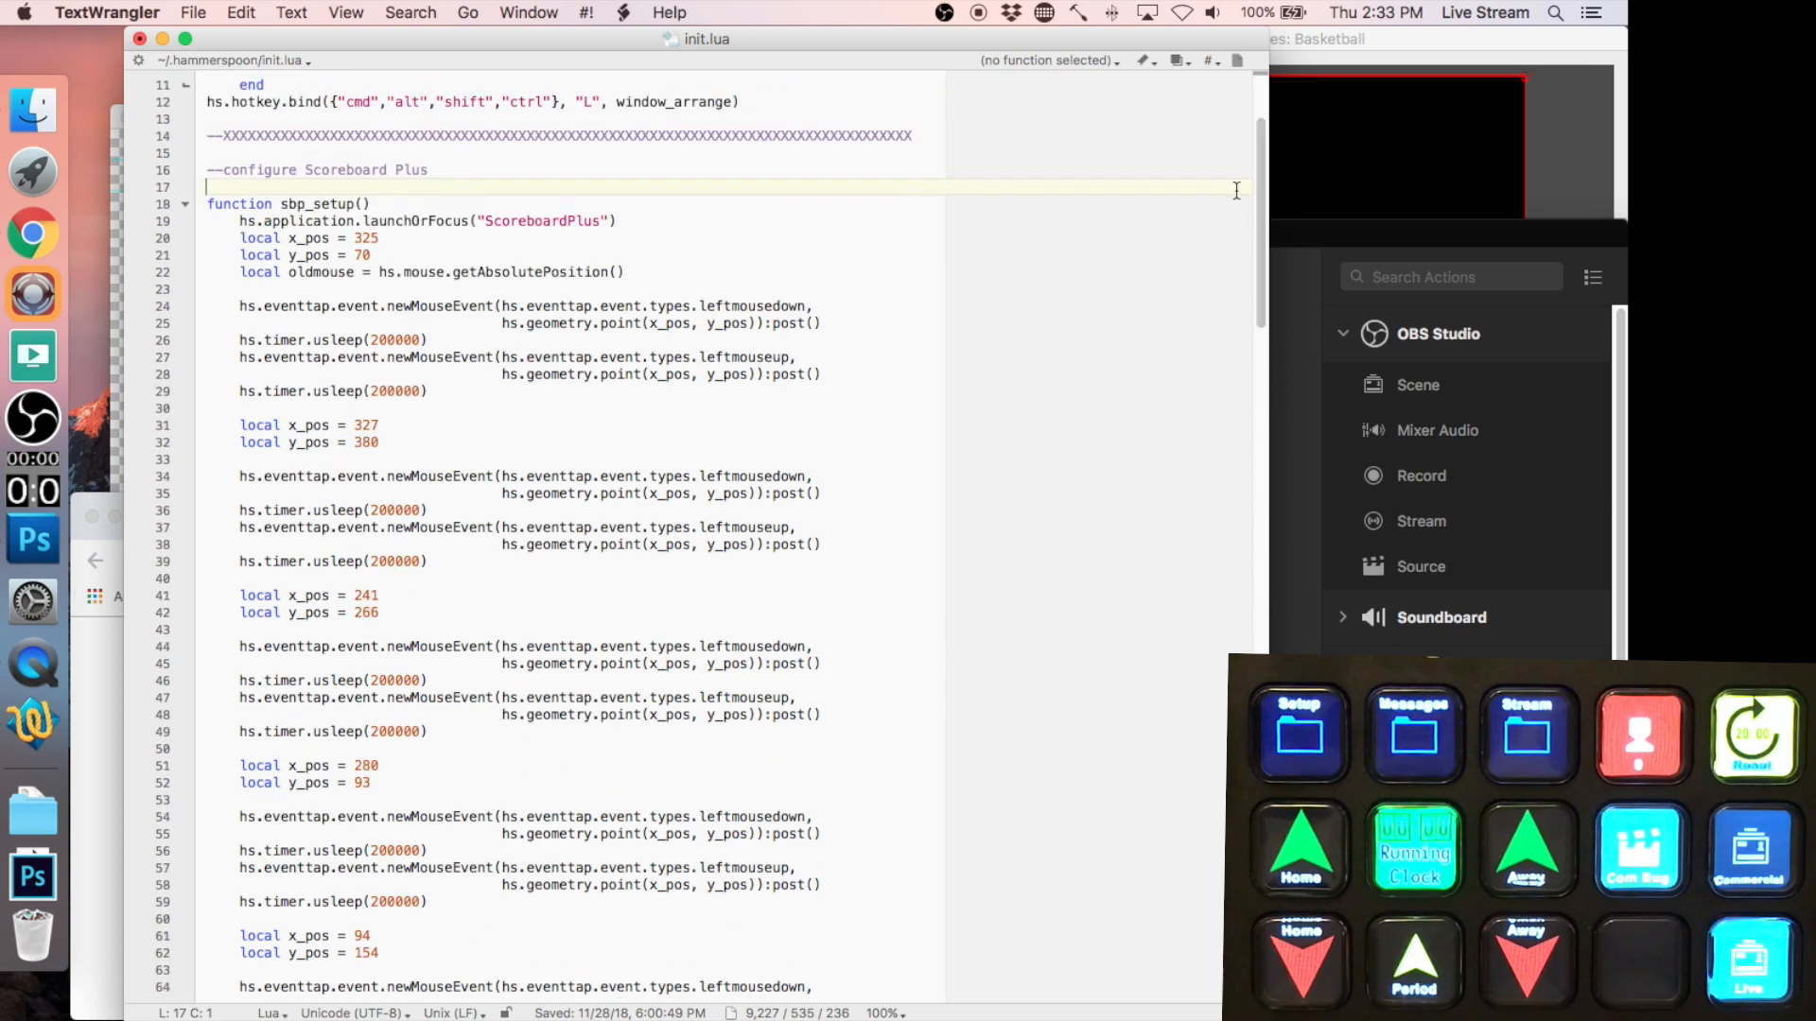
drag(207, 203, 354, 203)
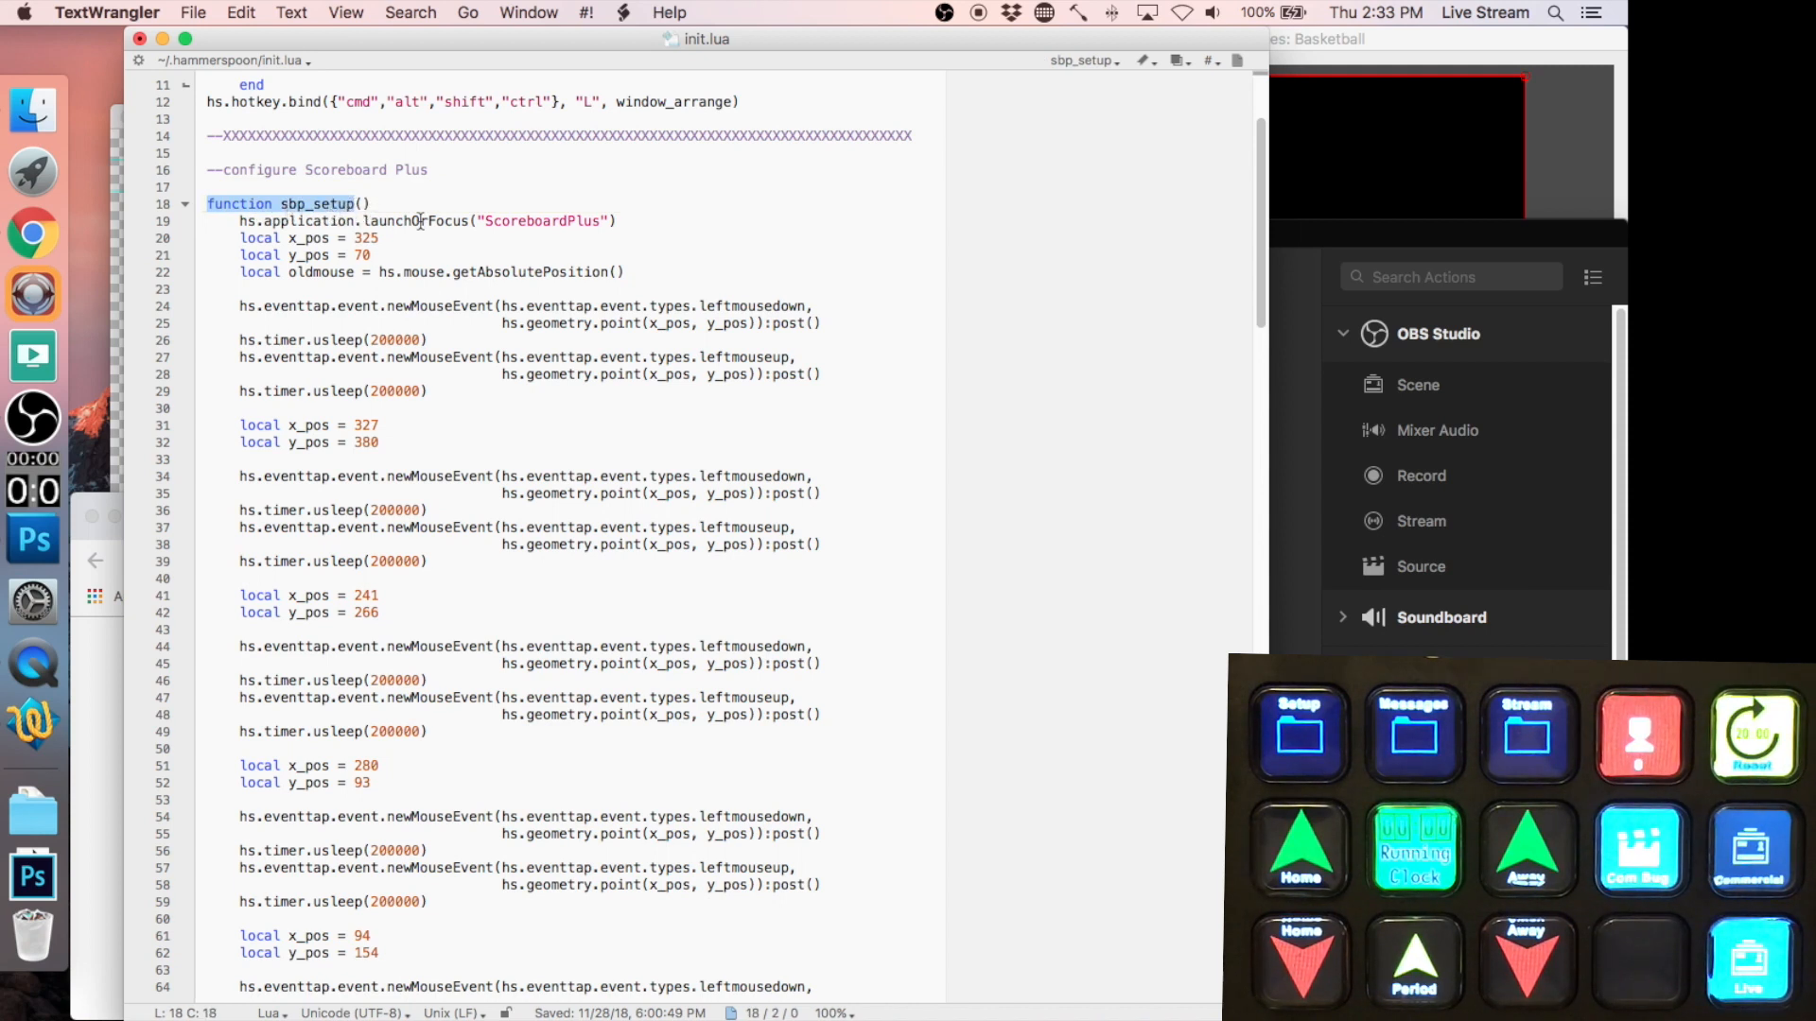
drag(1261, 204, 1261, 480)
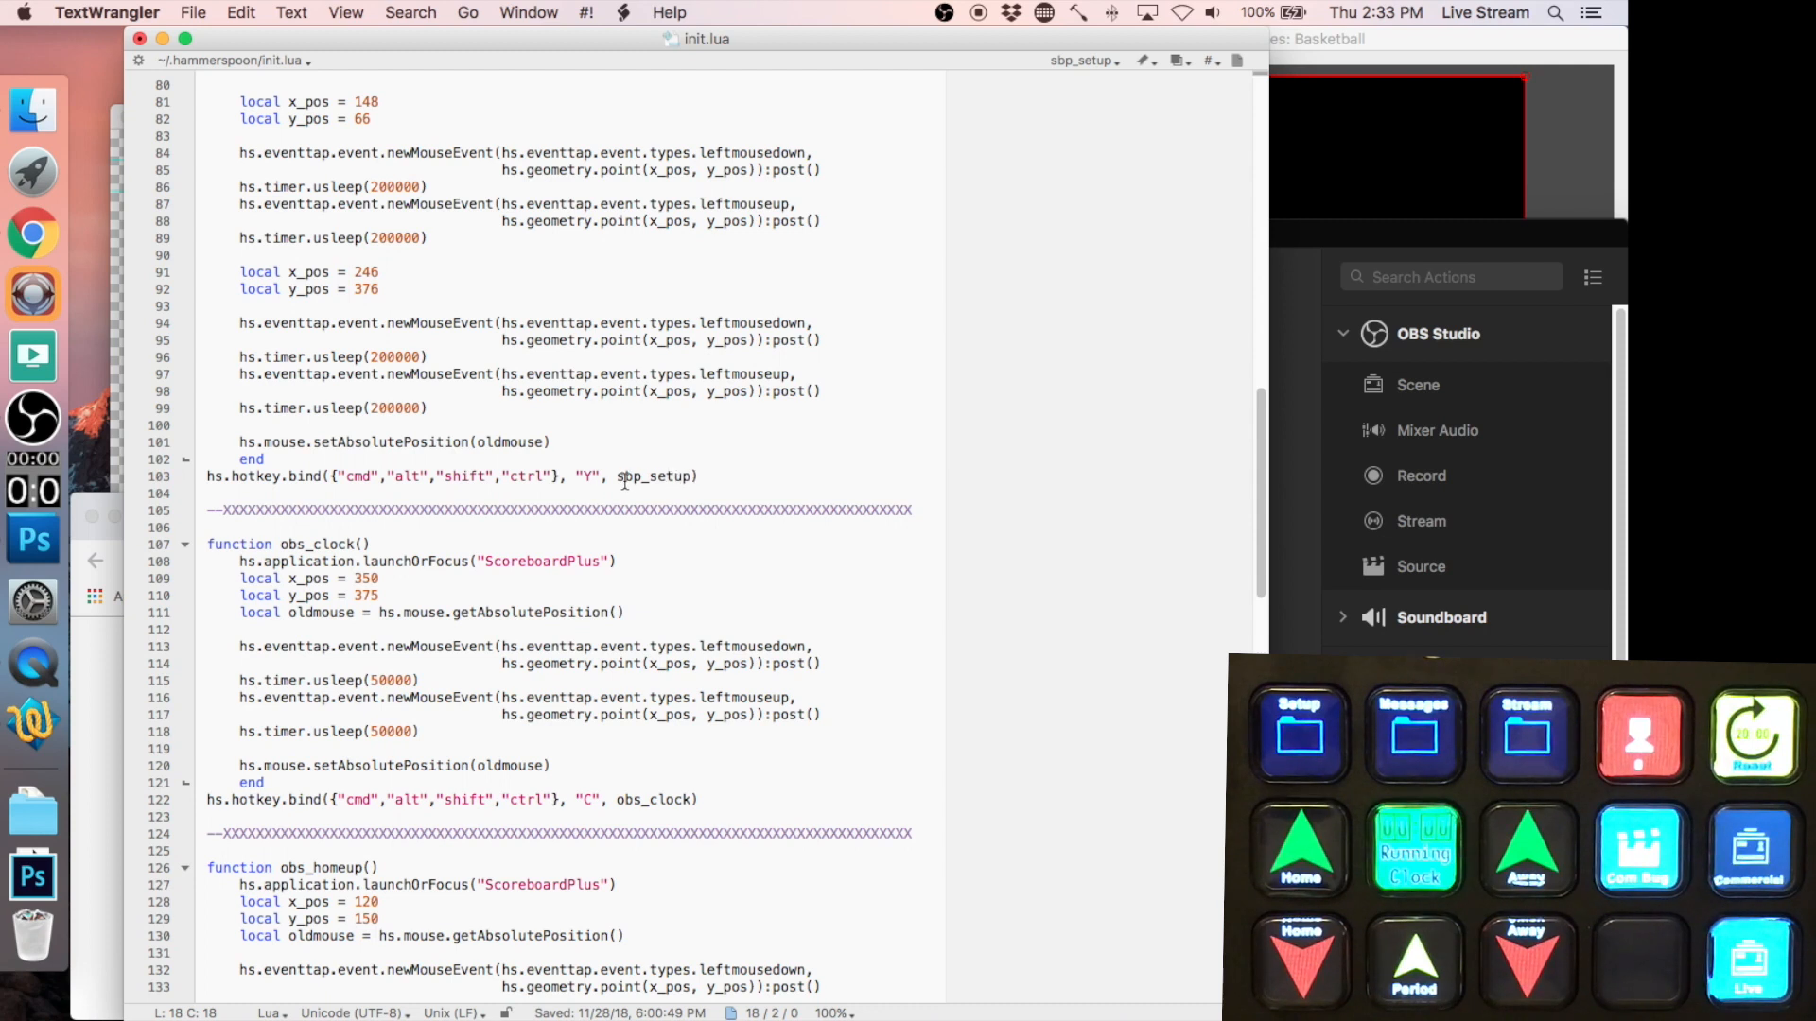
drag(620, 475, 690, 476)
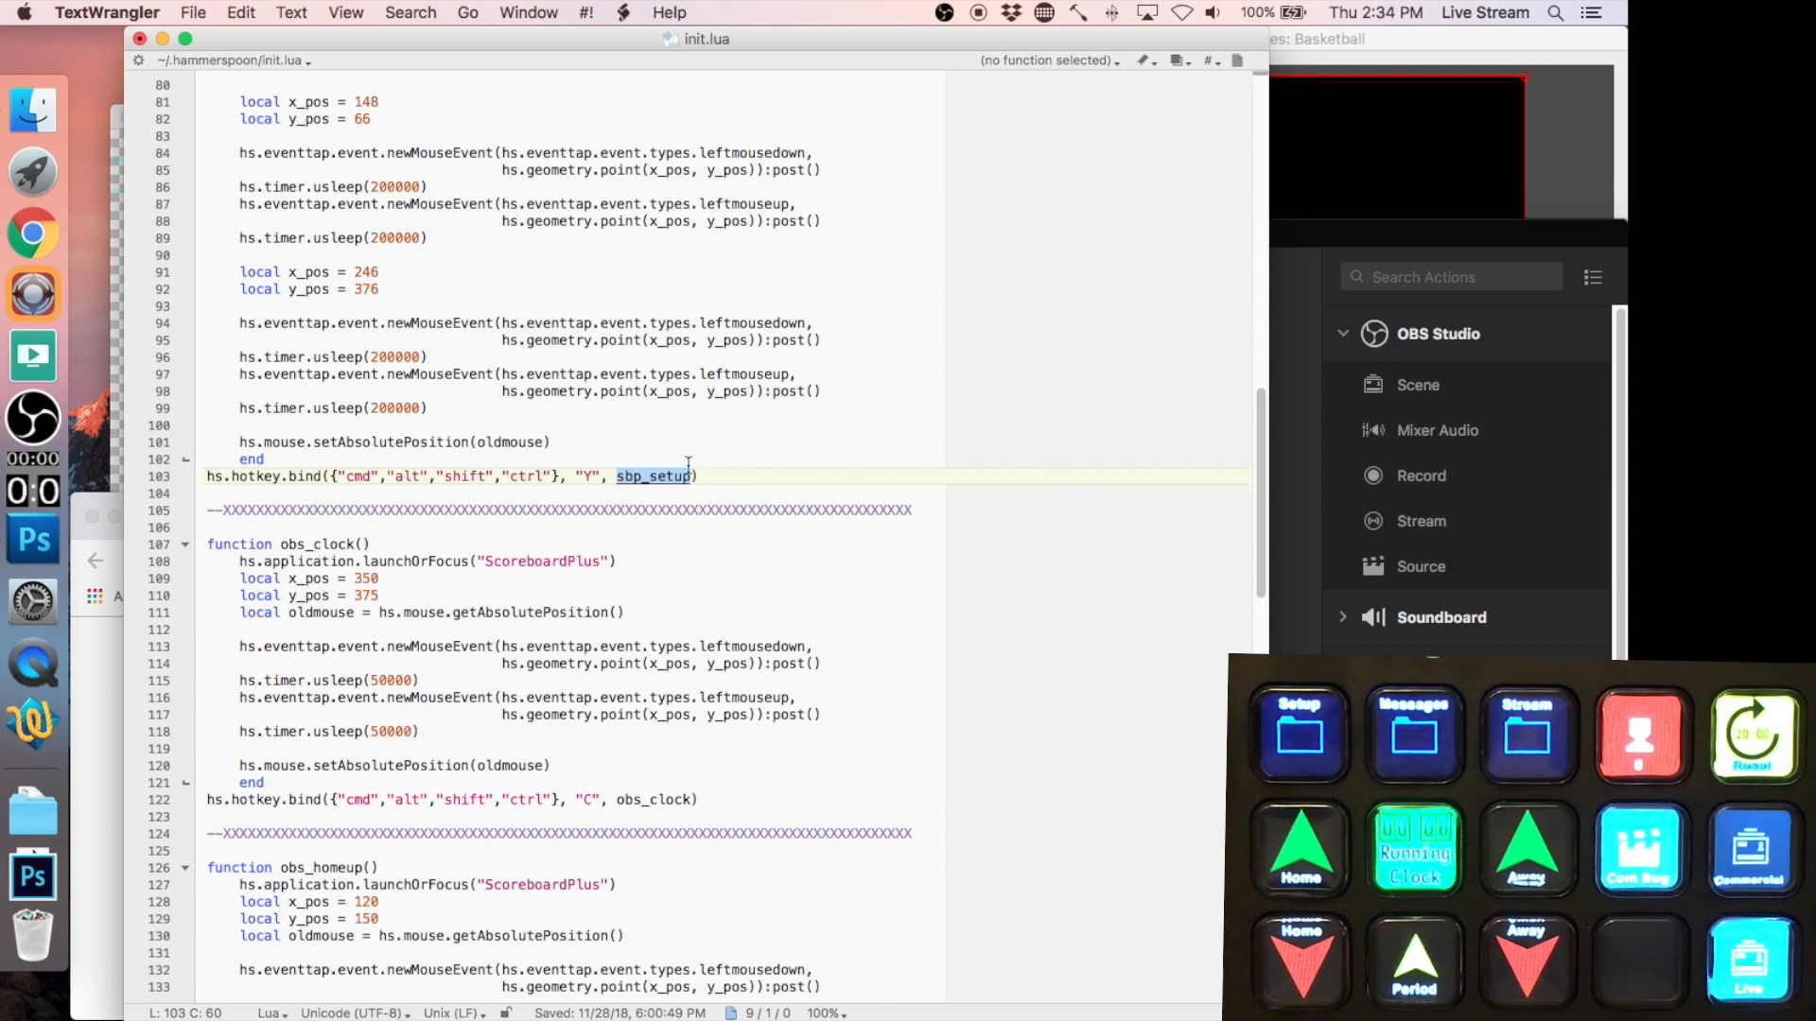
- Return to the start of sbp_setup and highlight its launchOrFocus call and the "ScoreboardPlus" application name
drag(1264, 502, 1244, 225)
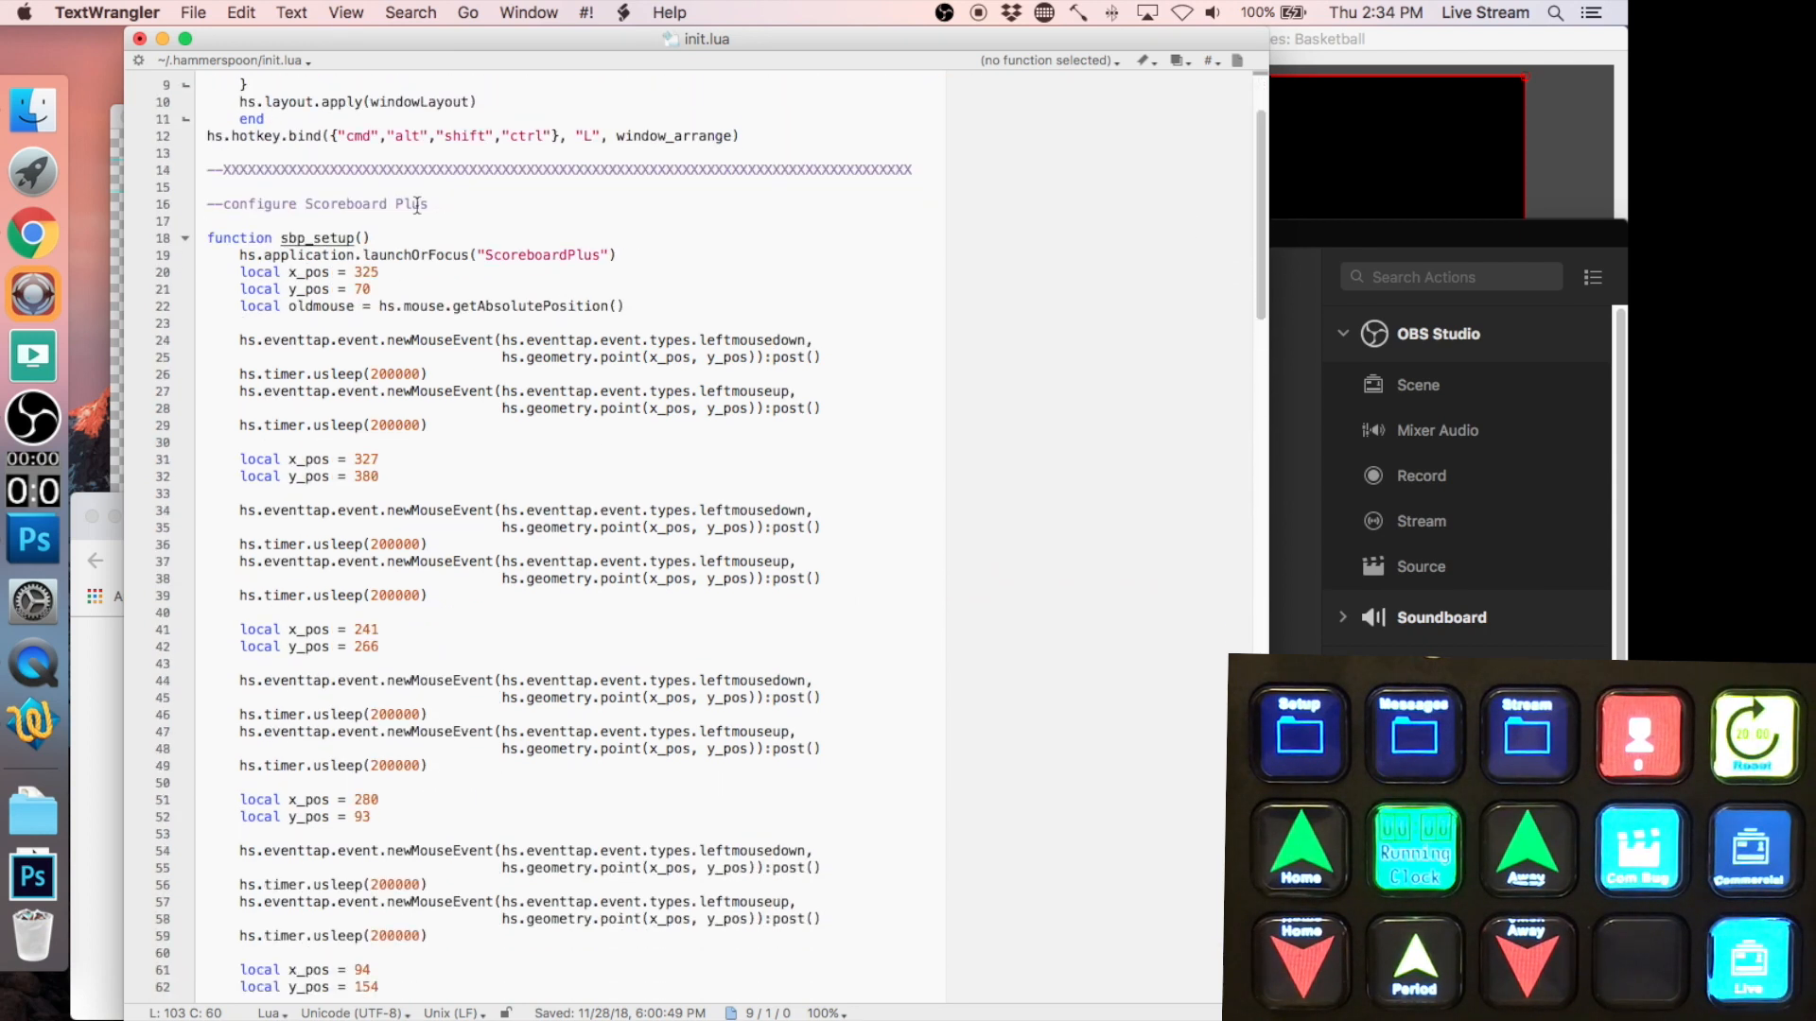
click(285, 236)
drag(247, 255, 470, 257)
click(470, 255)
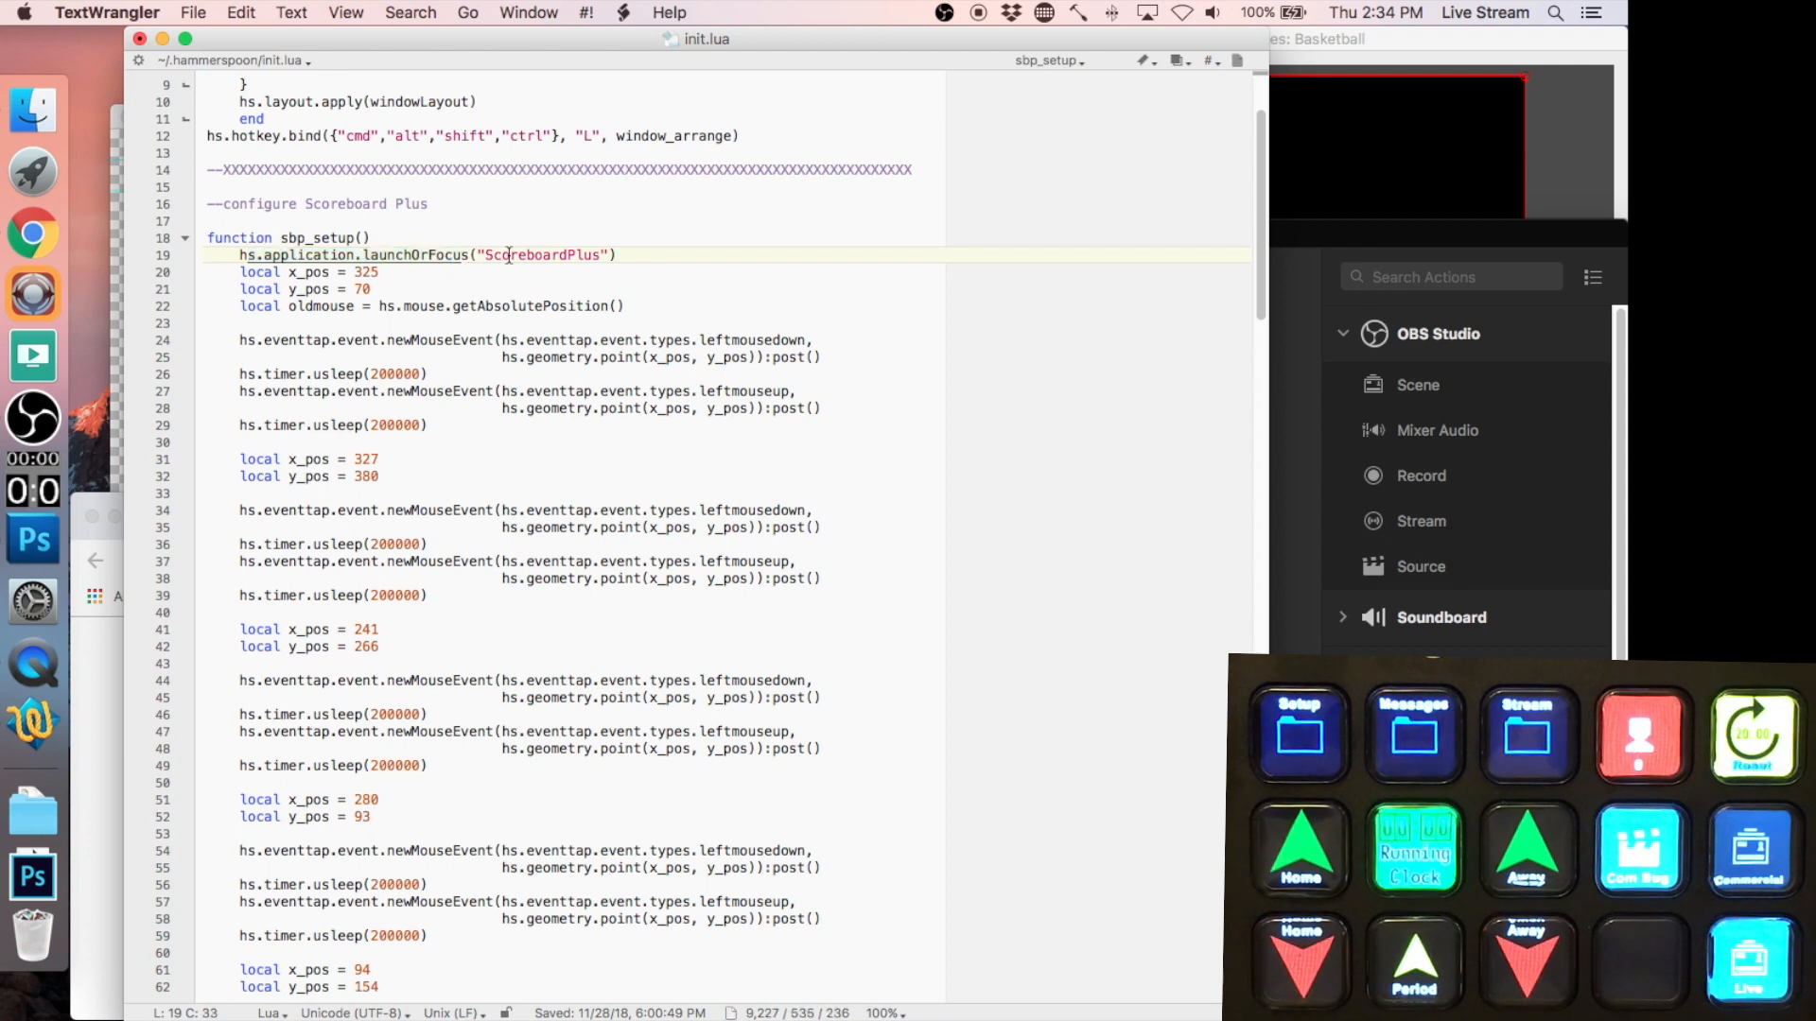
drag(601, 255, 481, 261)
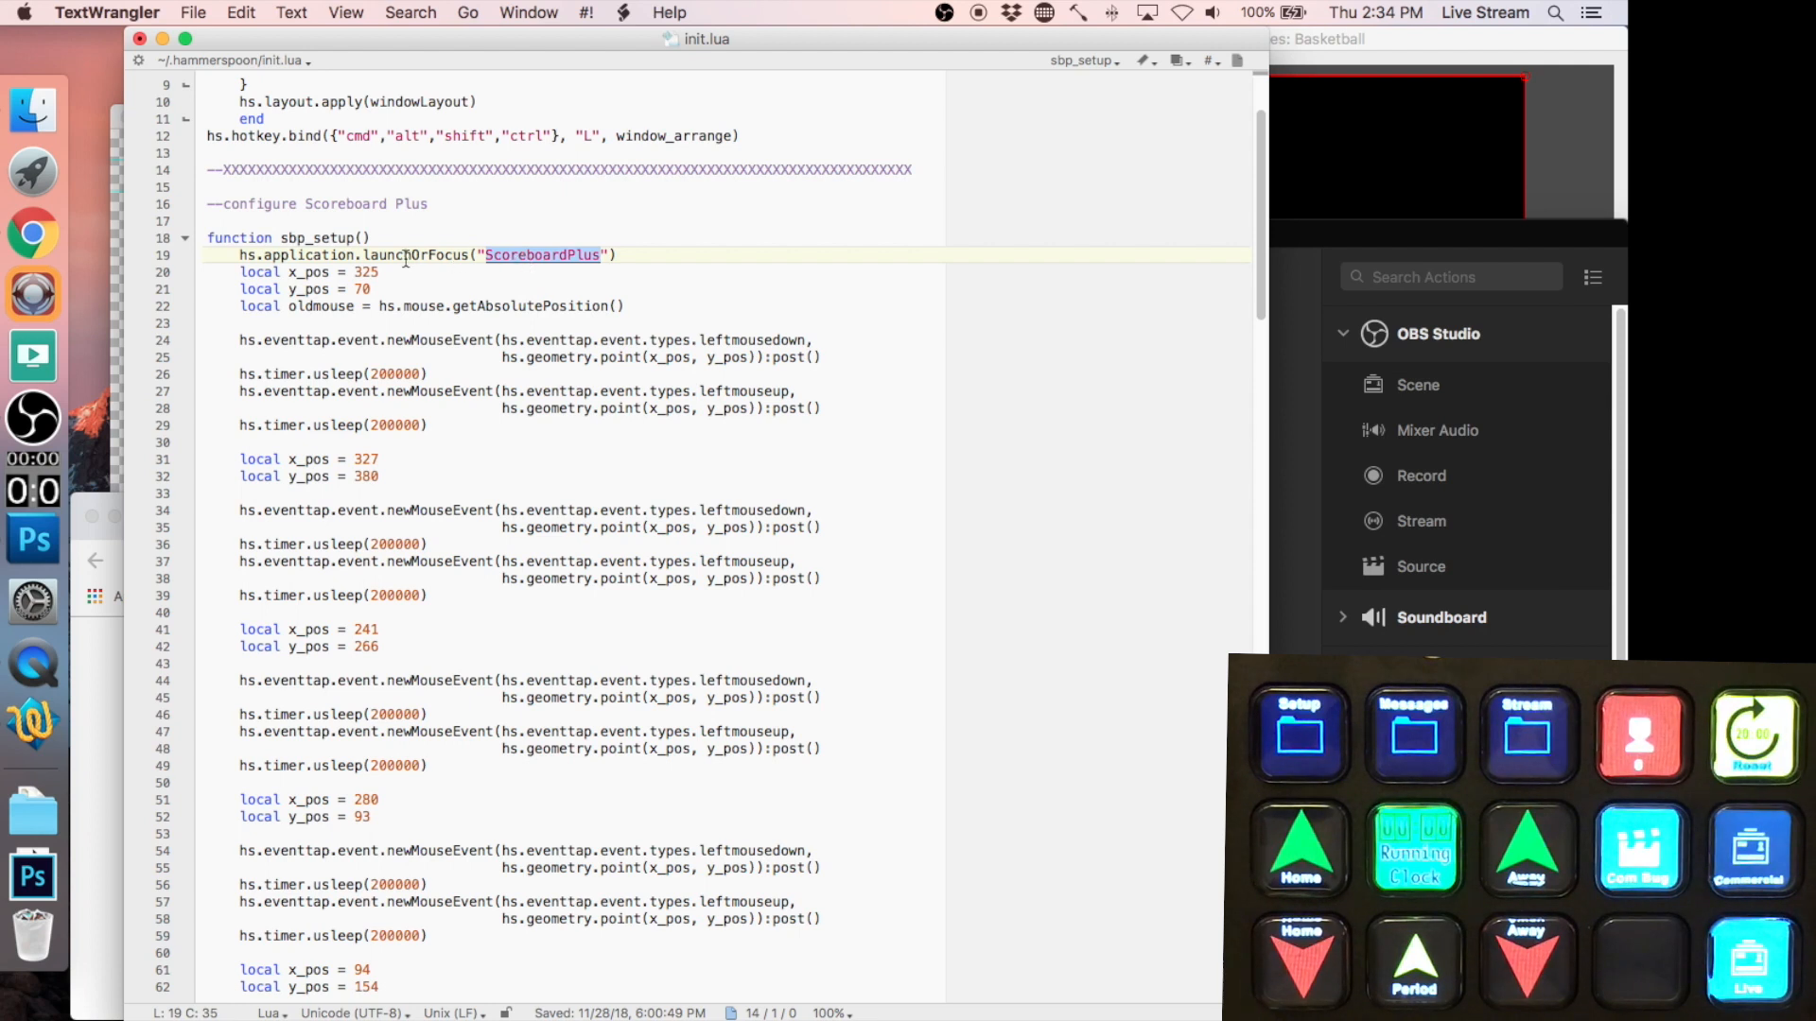
click(543, 254)
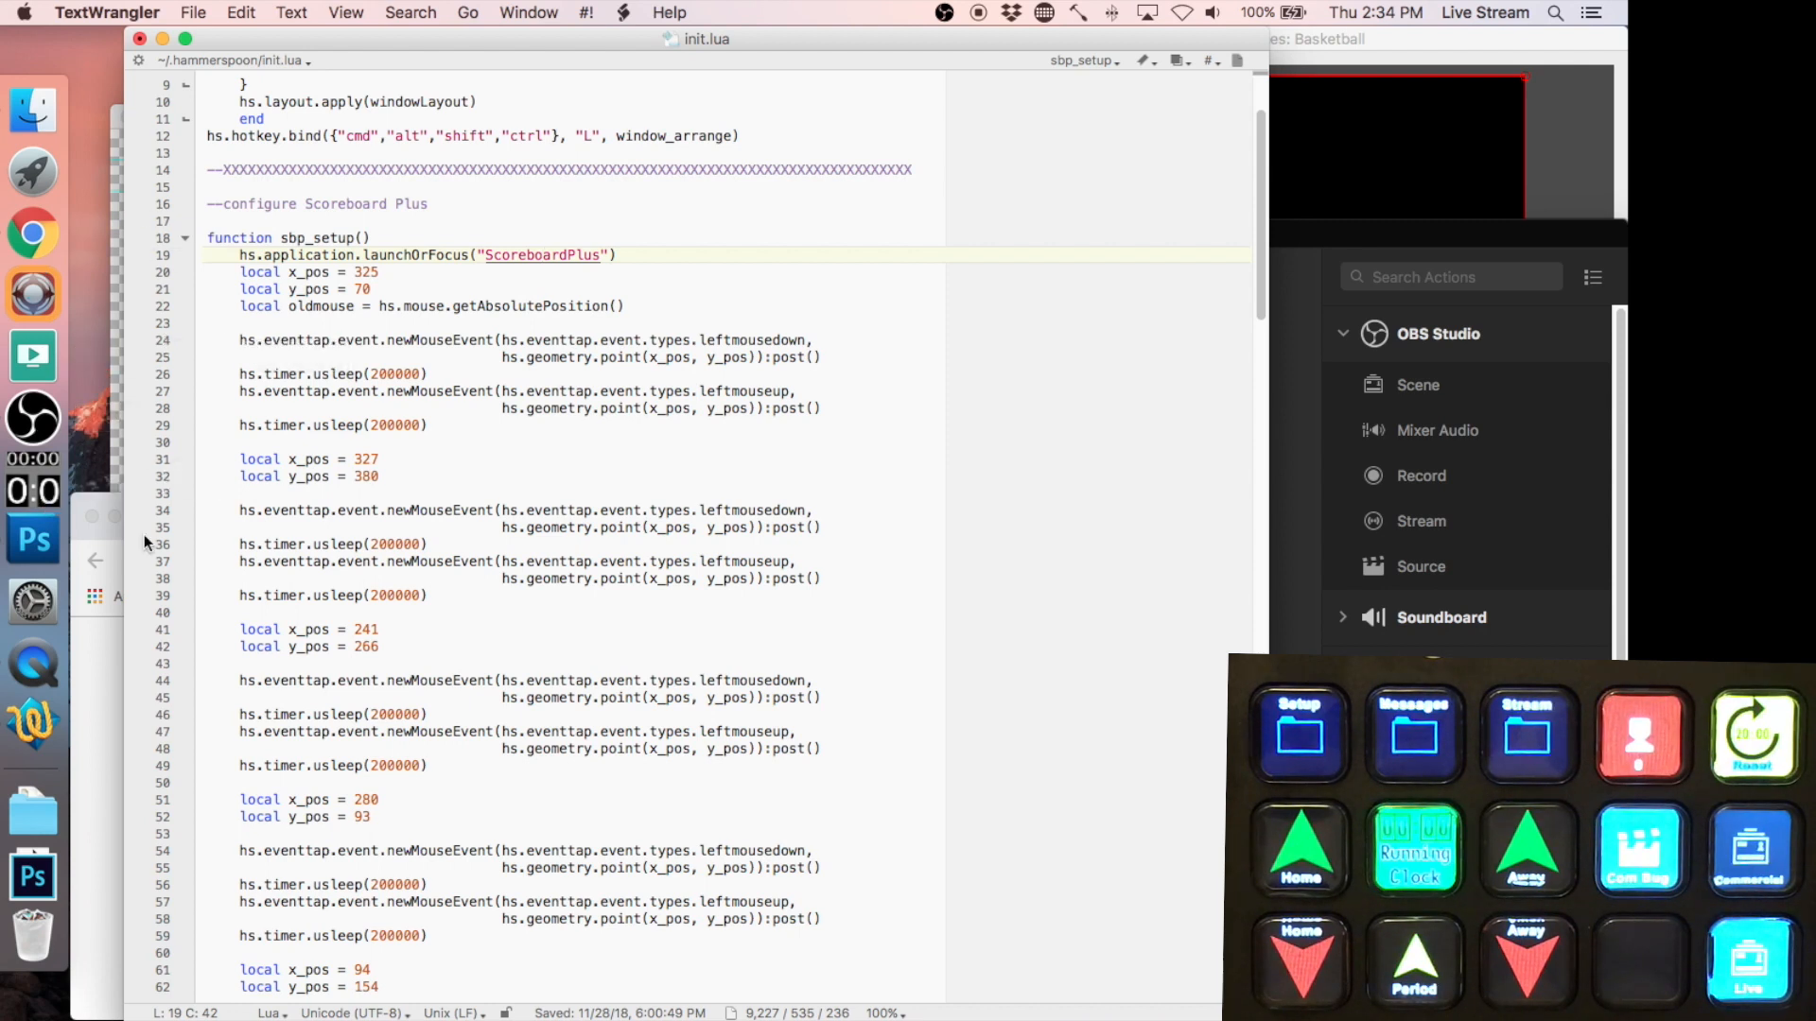
click(33, 539)
click(830, 908)
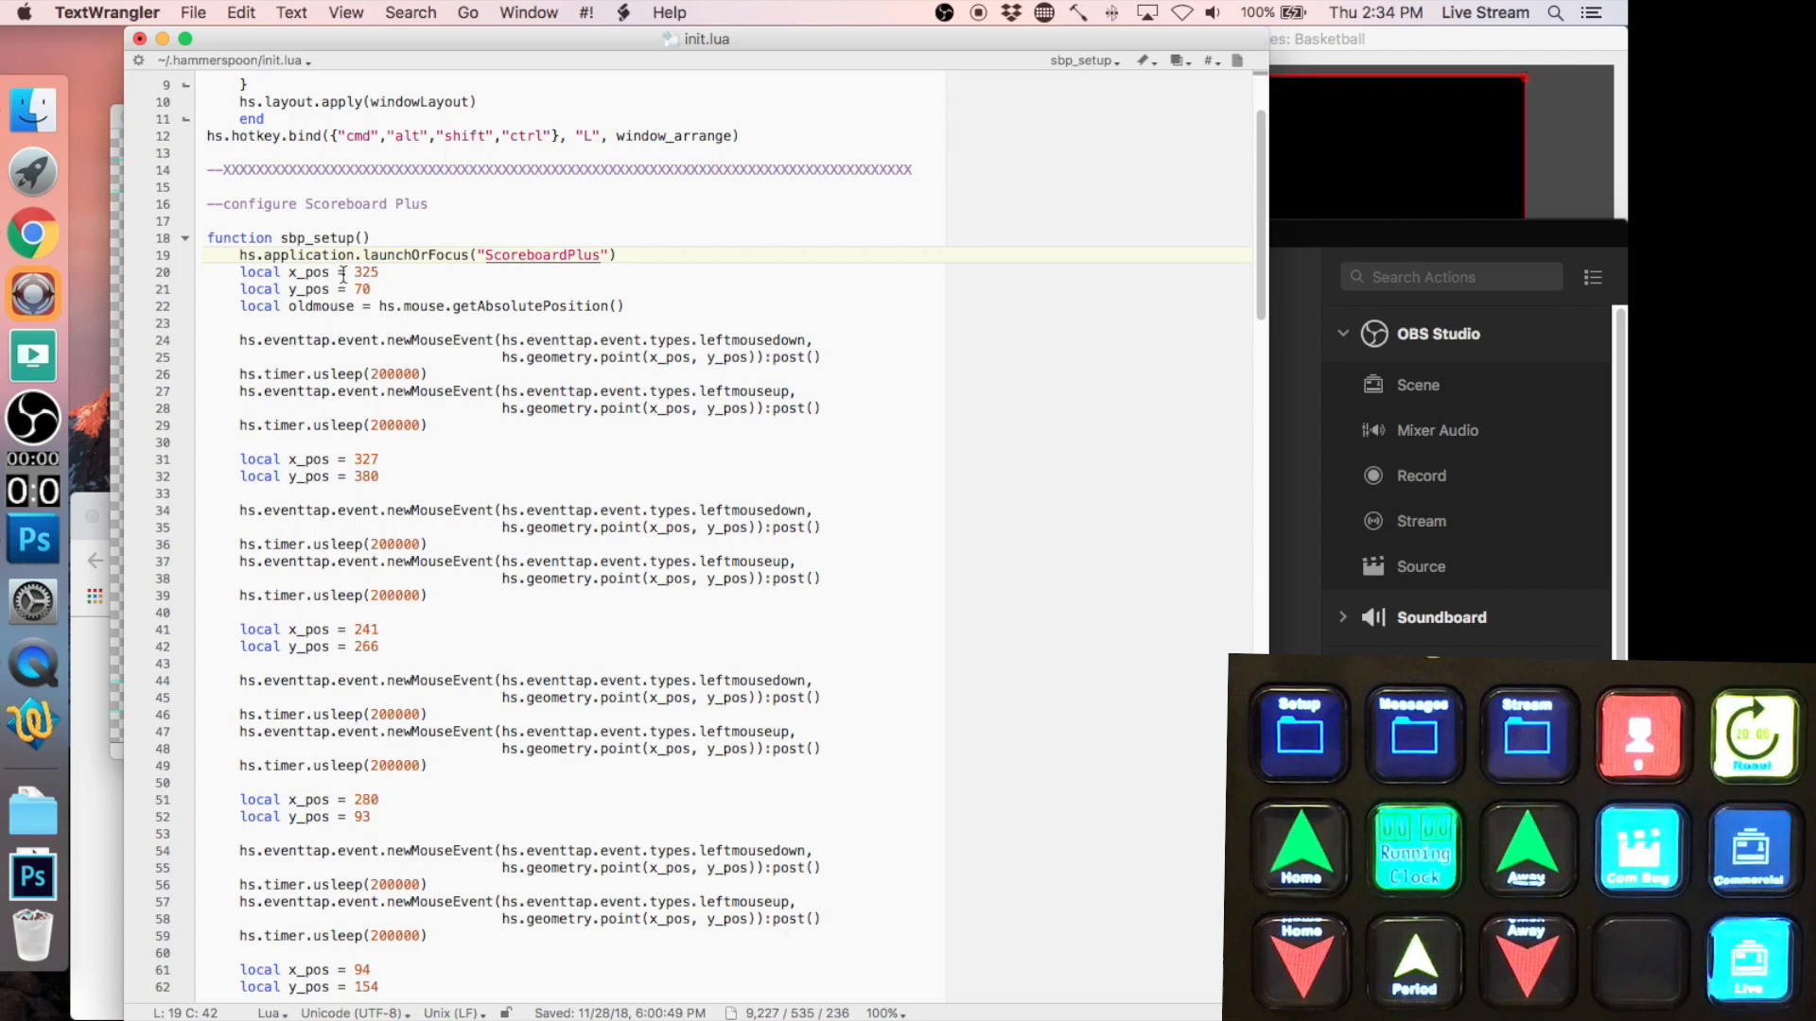
- Highlight the first mouse-click block of sbp_setup, its line storing oldmouse, and the closing setAbsolutePosition(oldmouse) call
drag(240, 272, 696, 423)
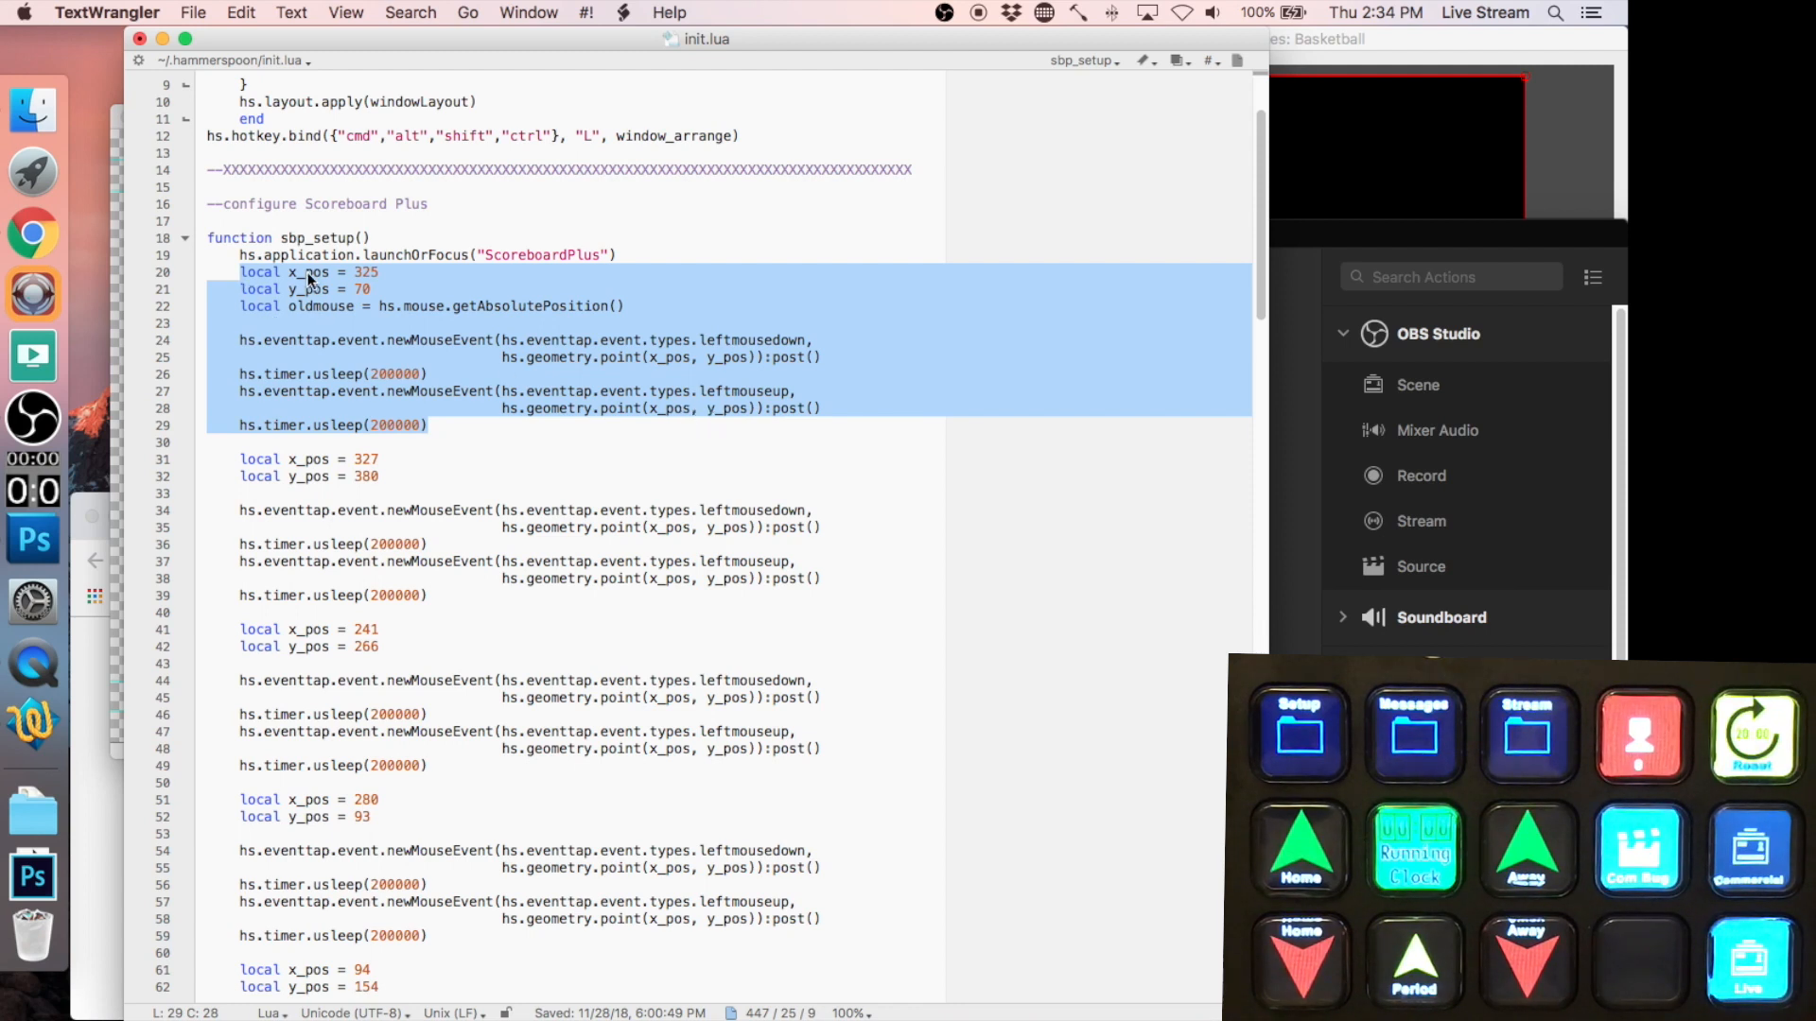
drag(239, 271, 639, 306)
click(241, 305)
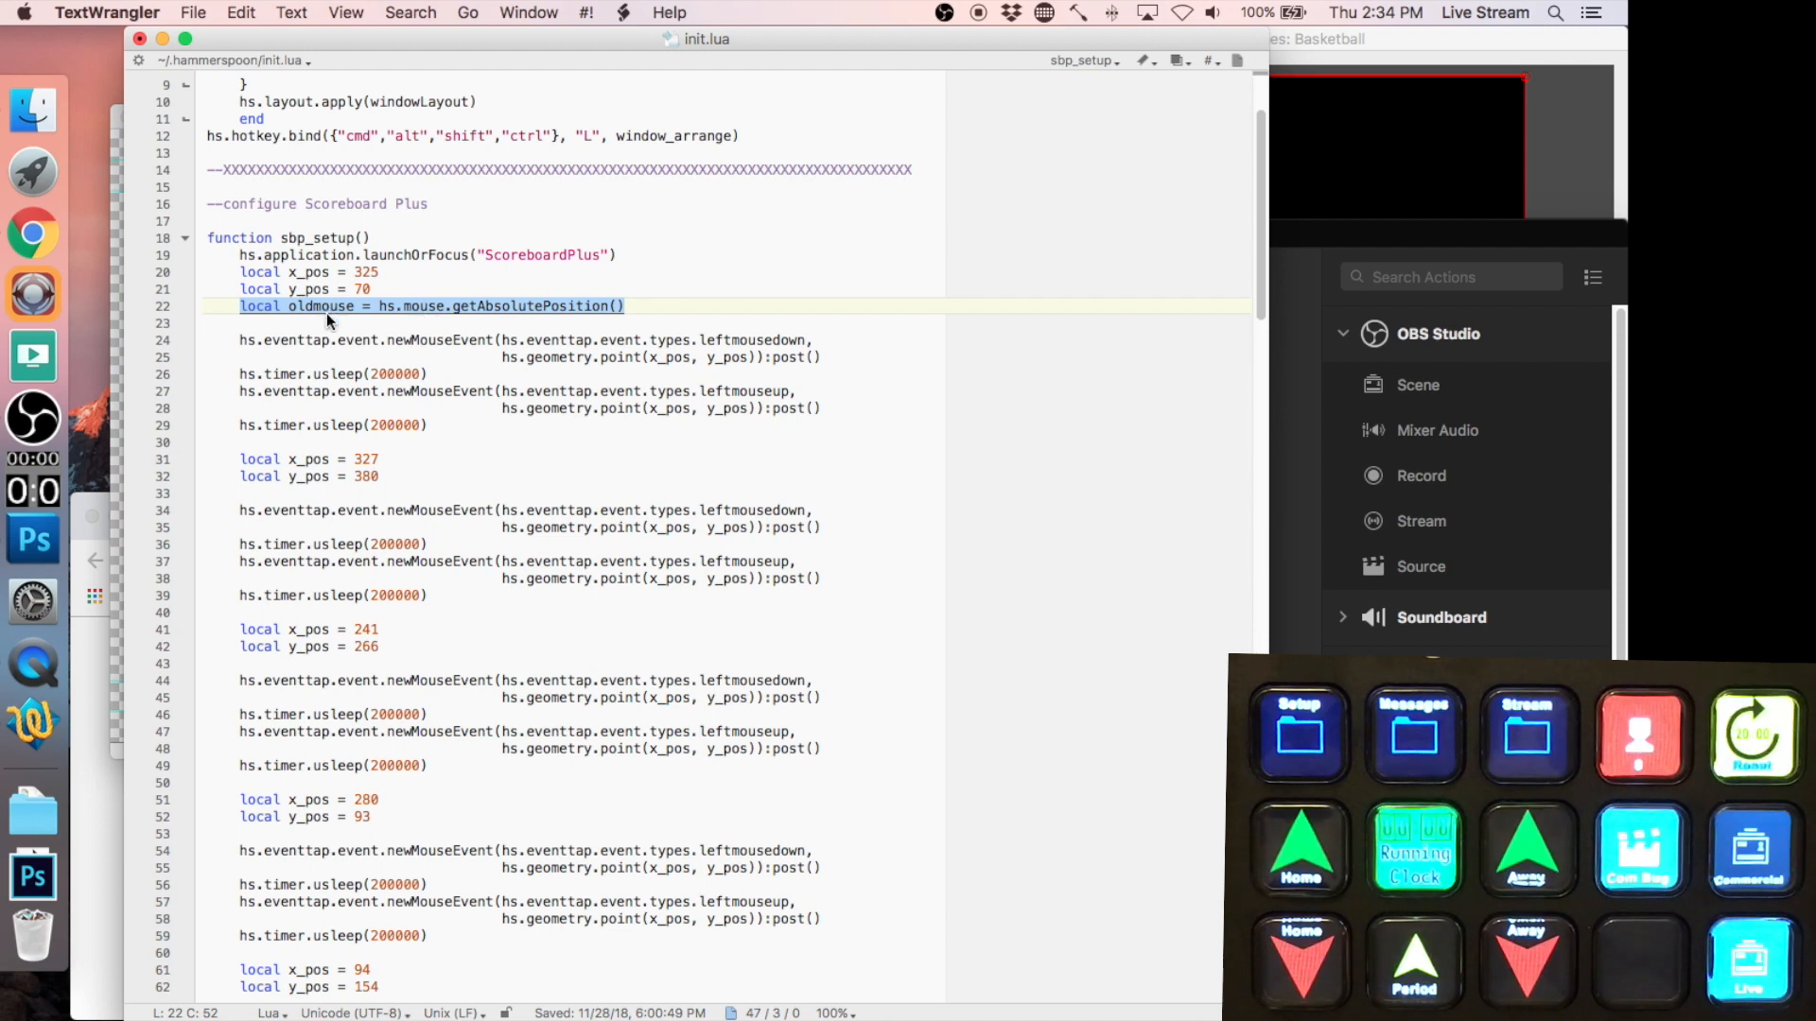
drag(1258, 270, 1188, 527)
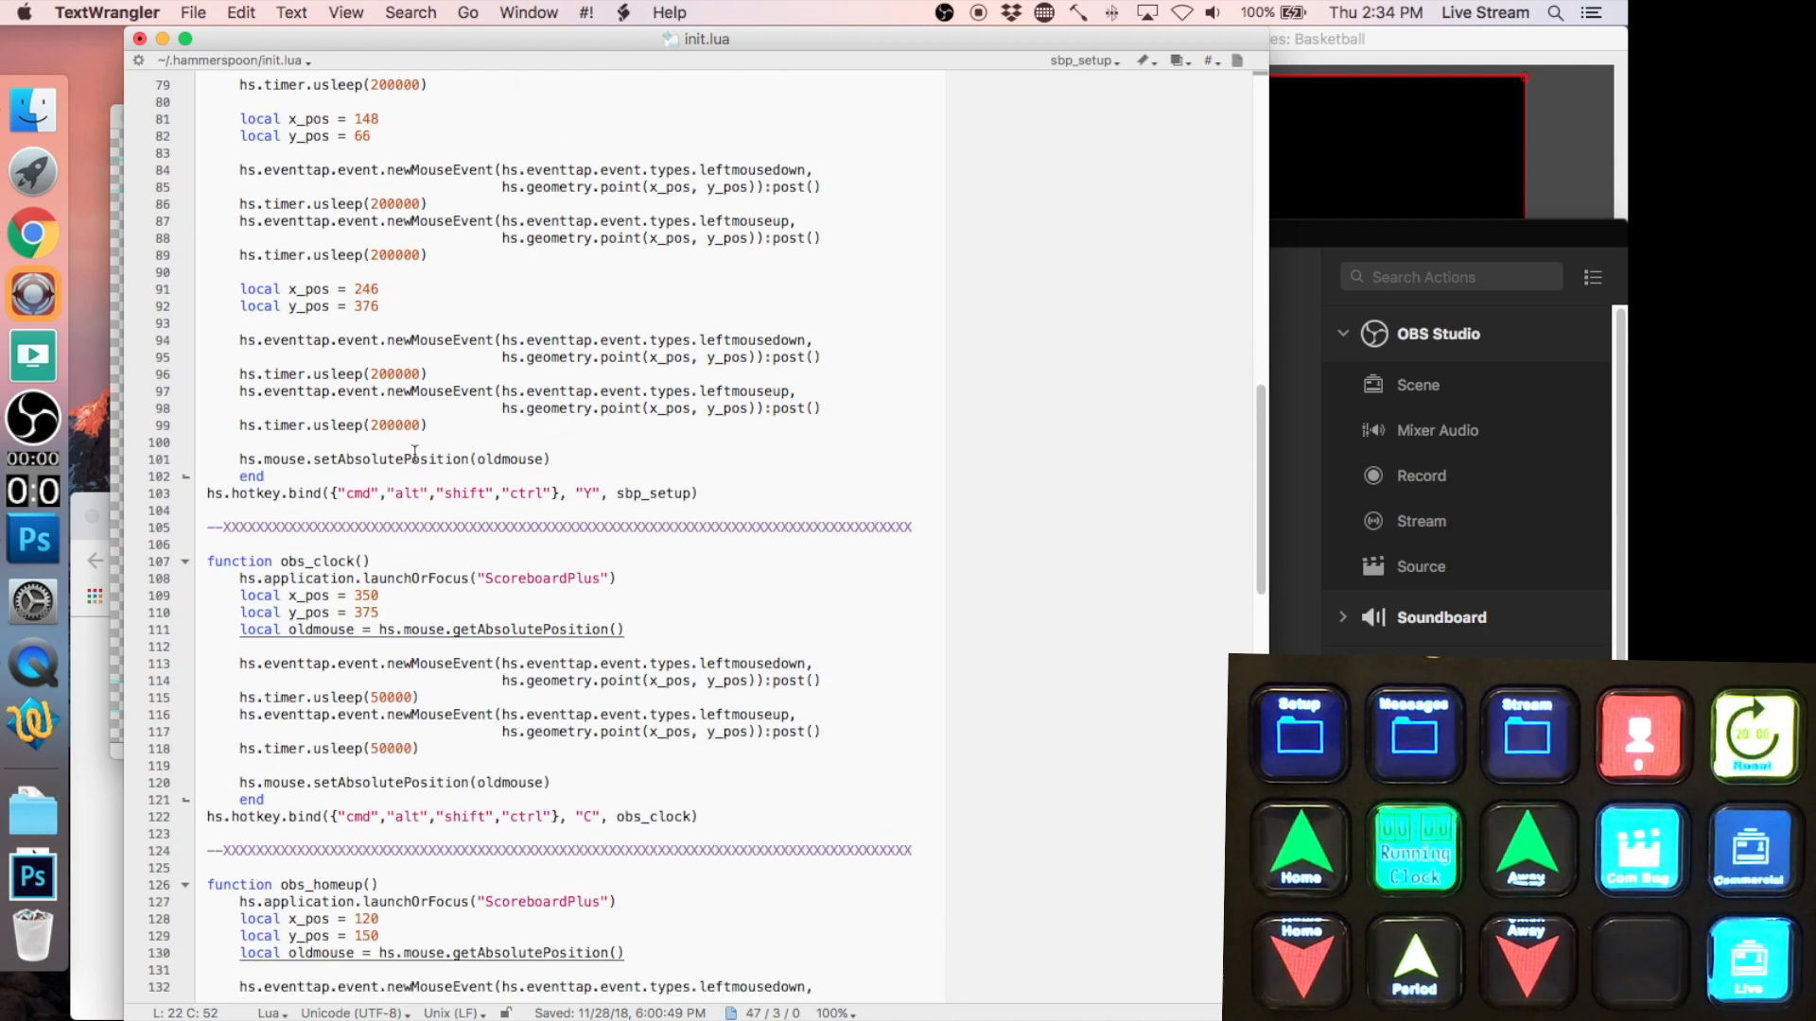
drag(558, 459, 240, 457)
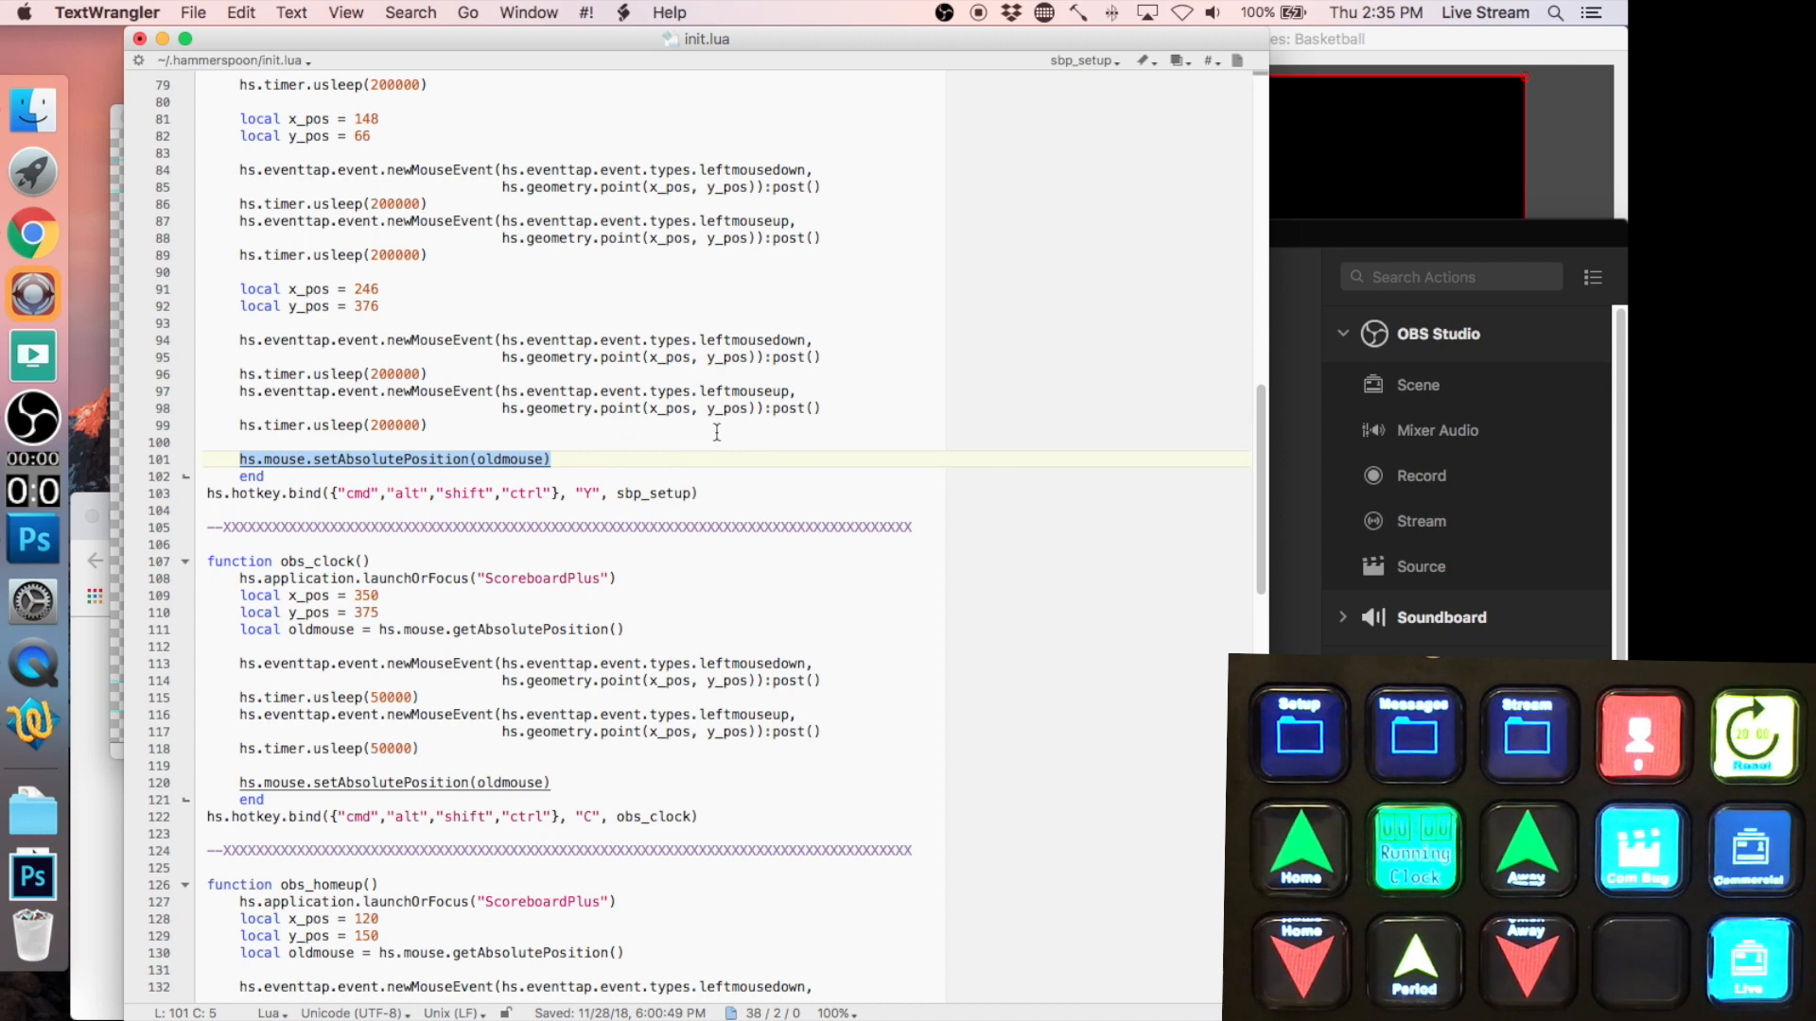
- Review the first click block of sbp_setup, highlighting the oldmouse line, the x_pos and y_pos lines and the leftmousedown event
drag(819, 378, 823, 407)
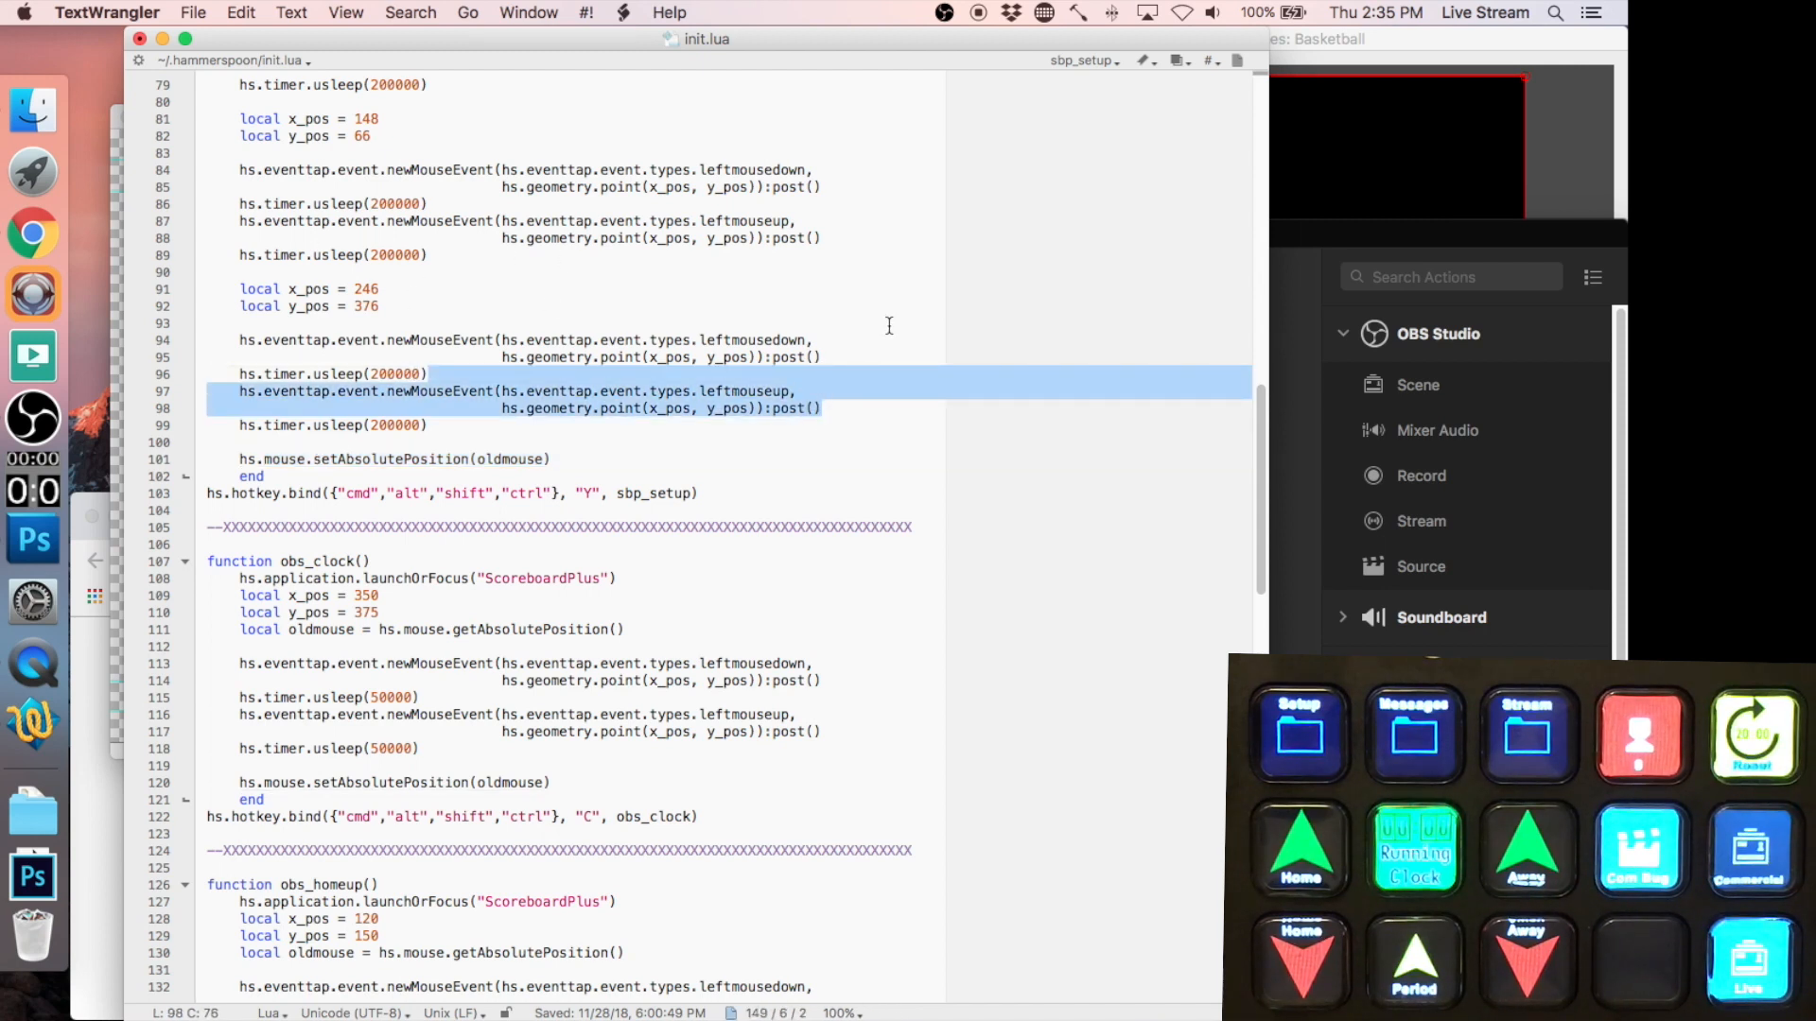
drag(1263, 451, 1235, 177)
click(460, 406)
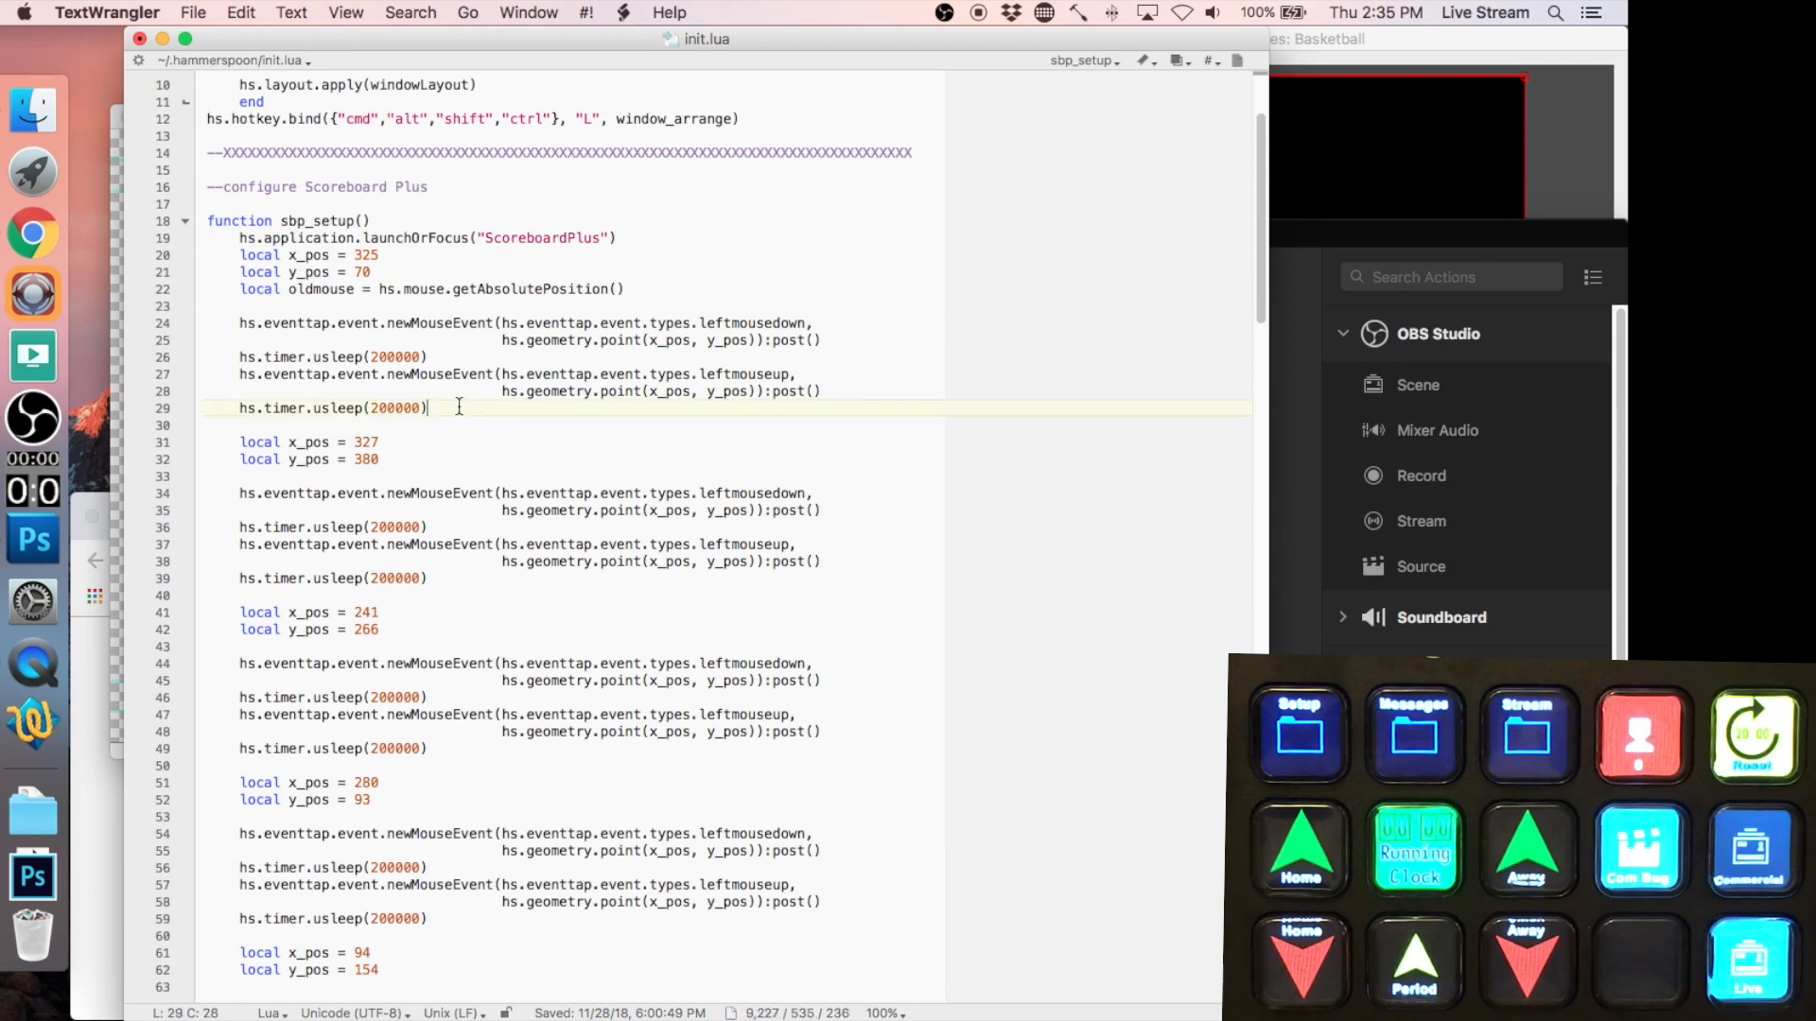
drag(247, 289, 626, 290)
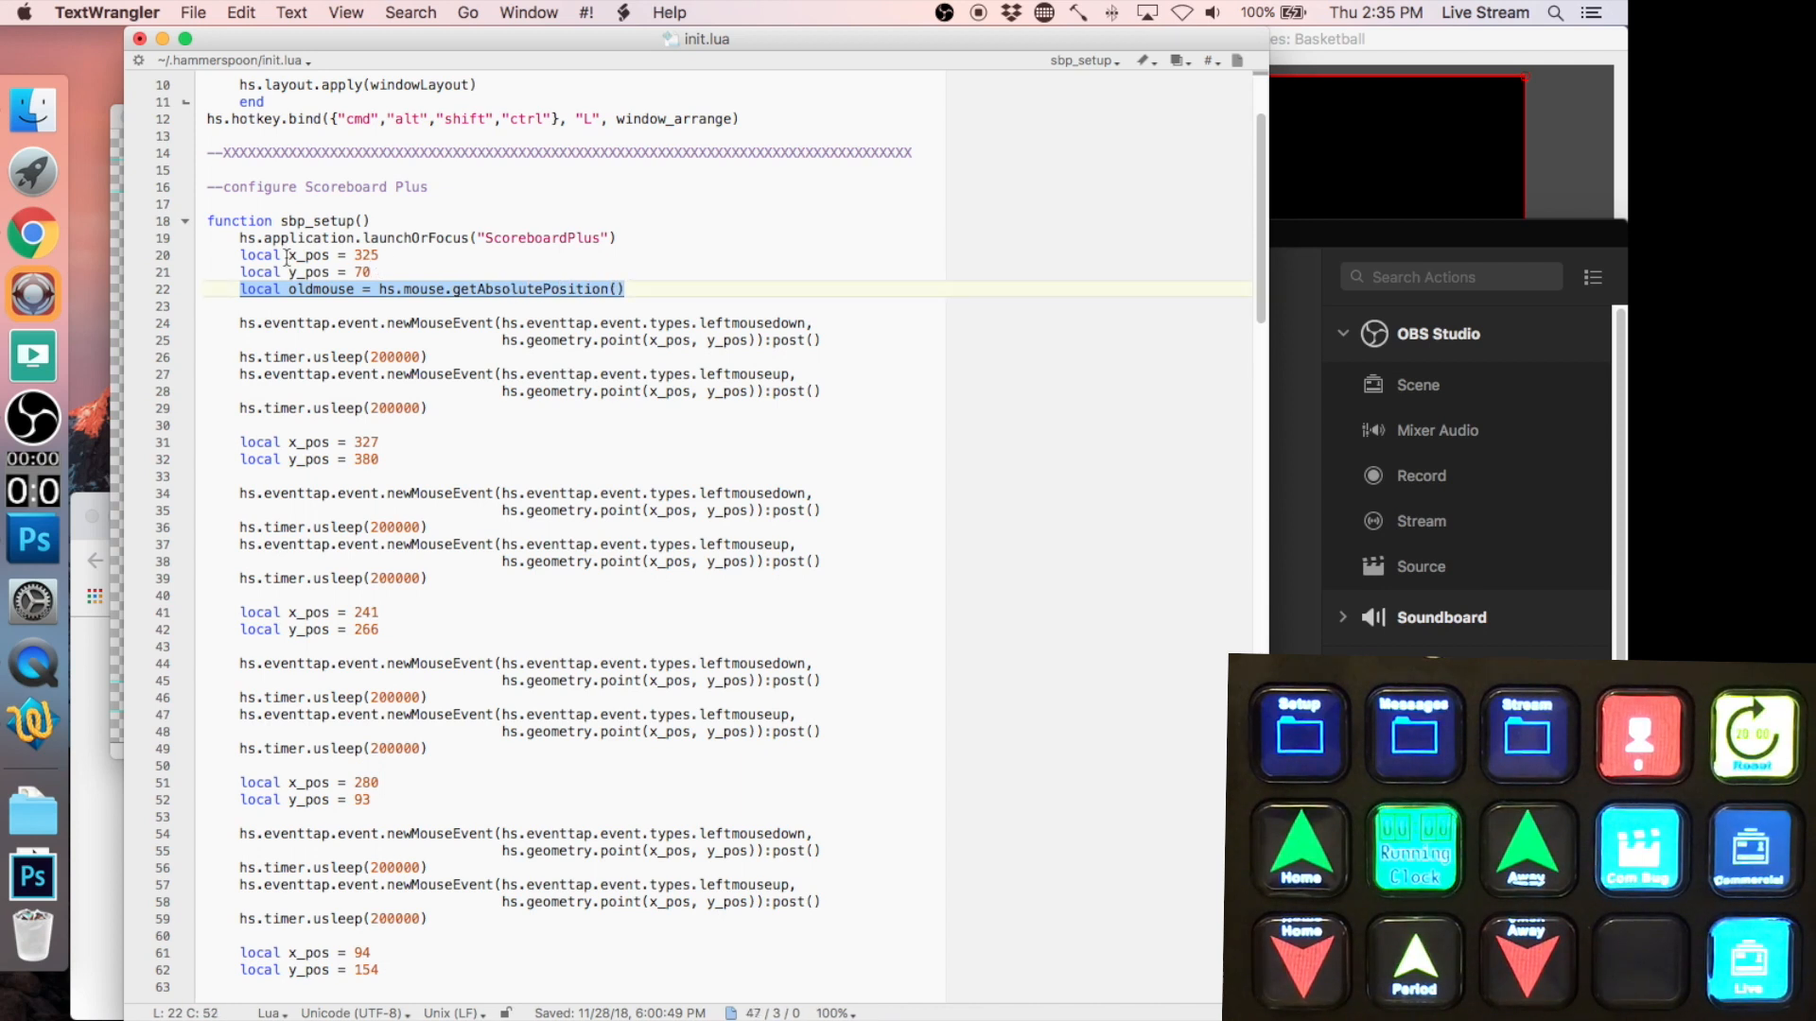
drag(242, 256, 395, 271)
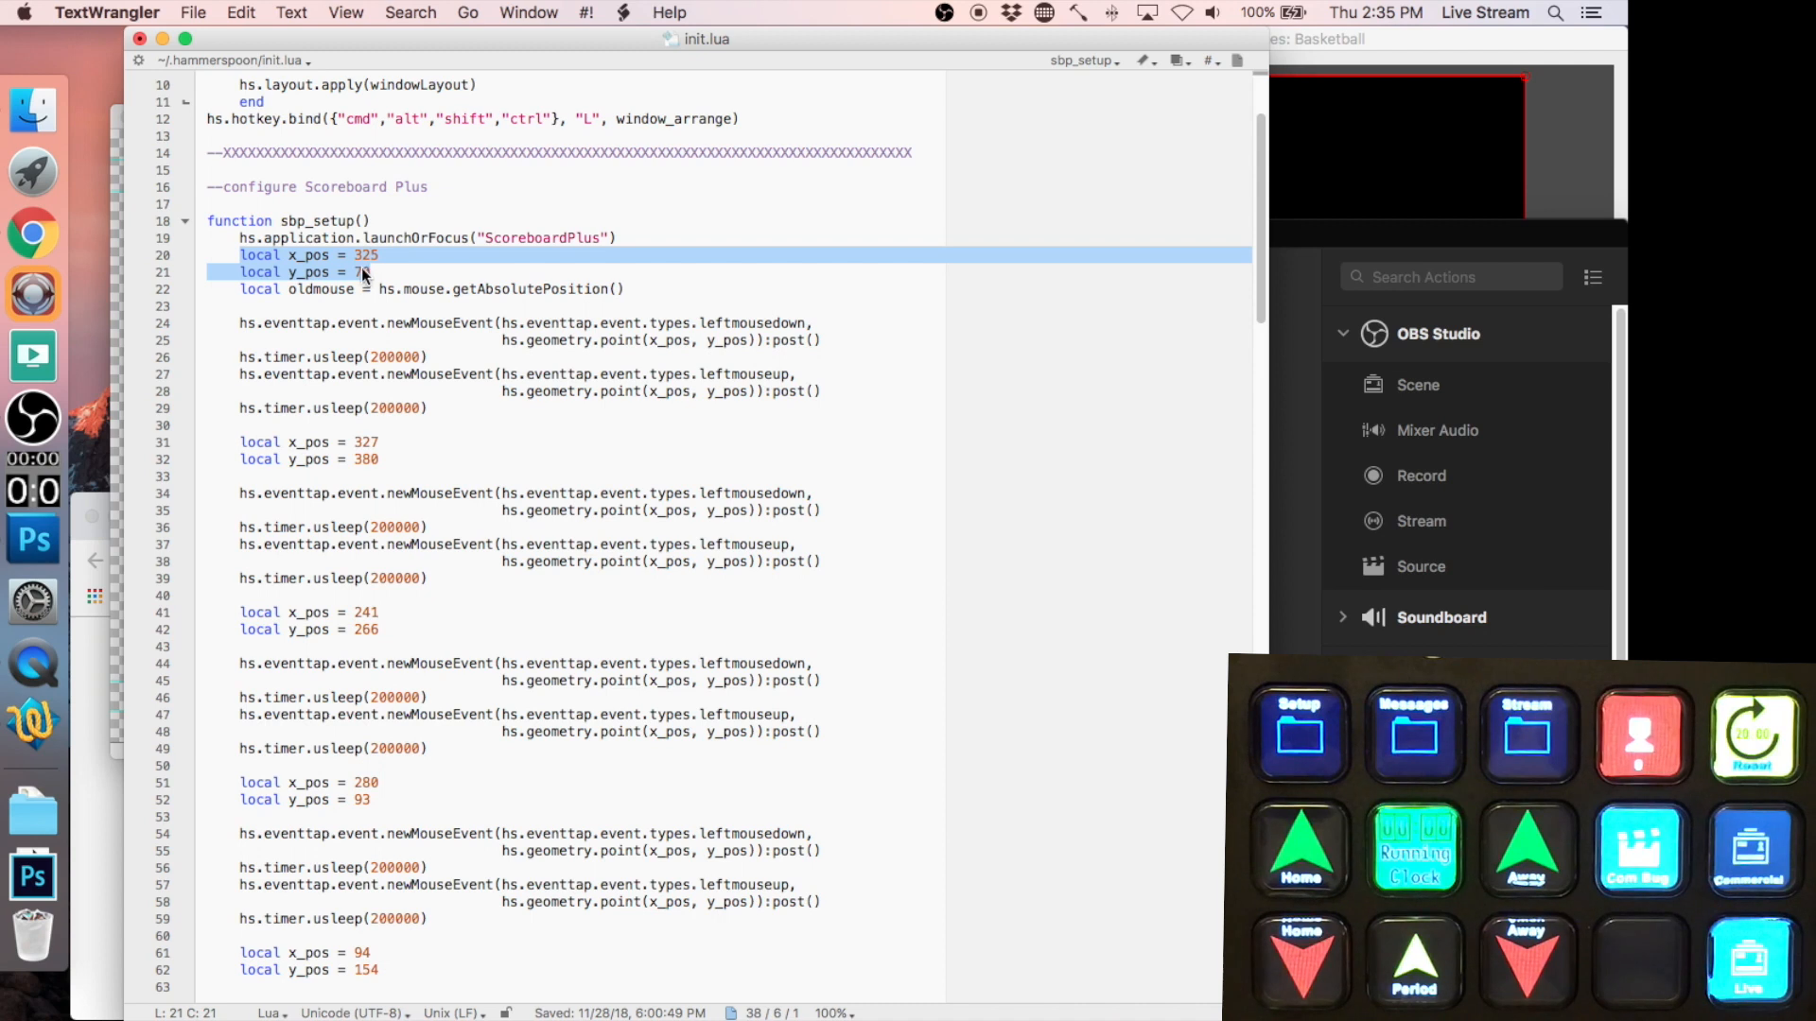
click(361, 274)
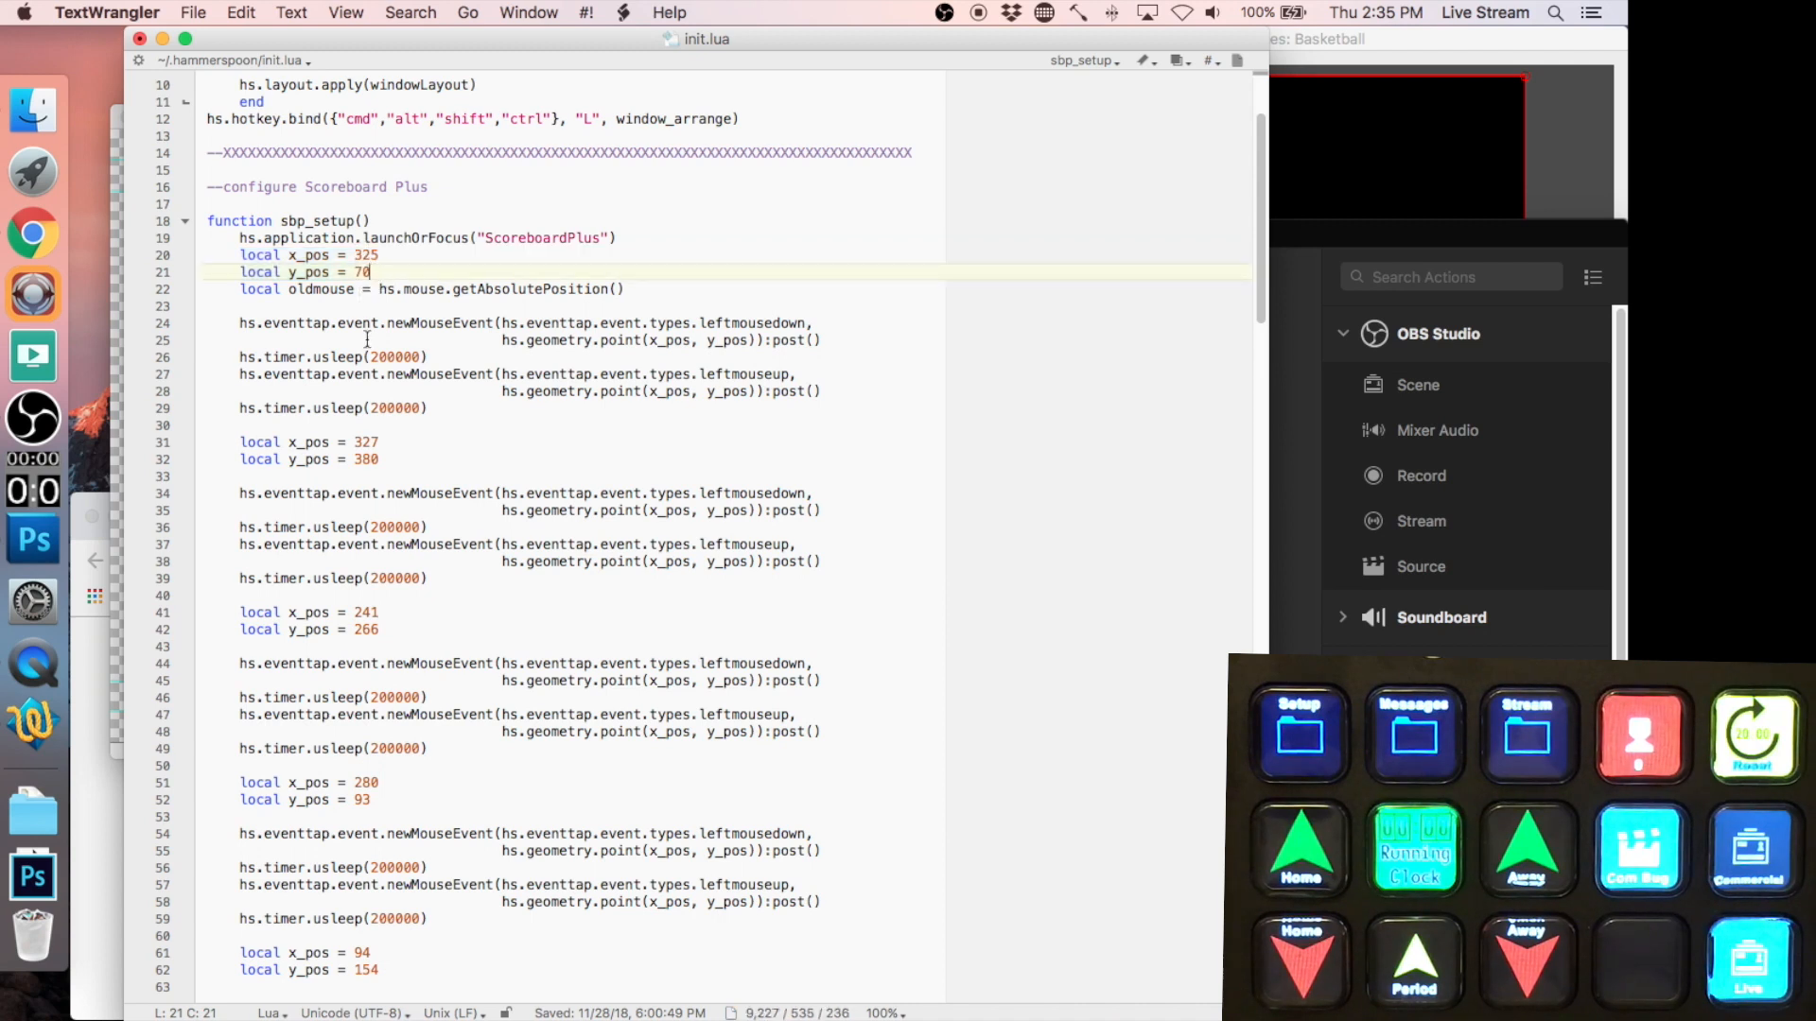
drag(242, 323, 725, 330)
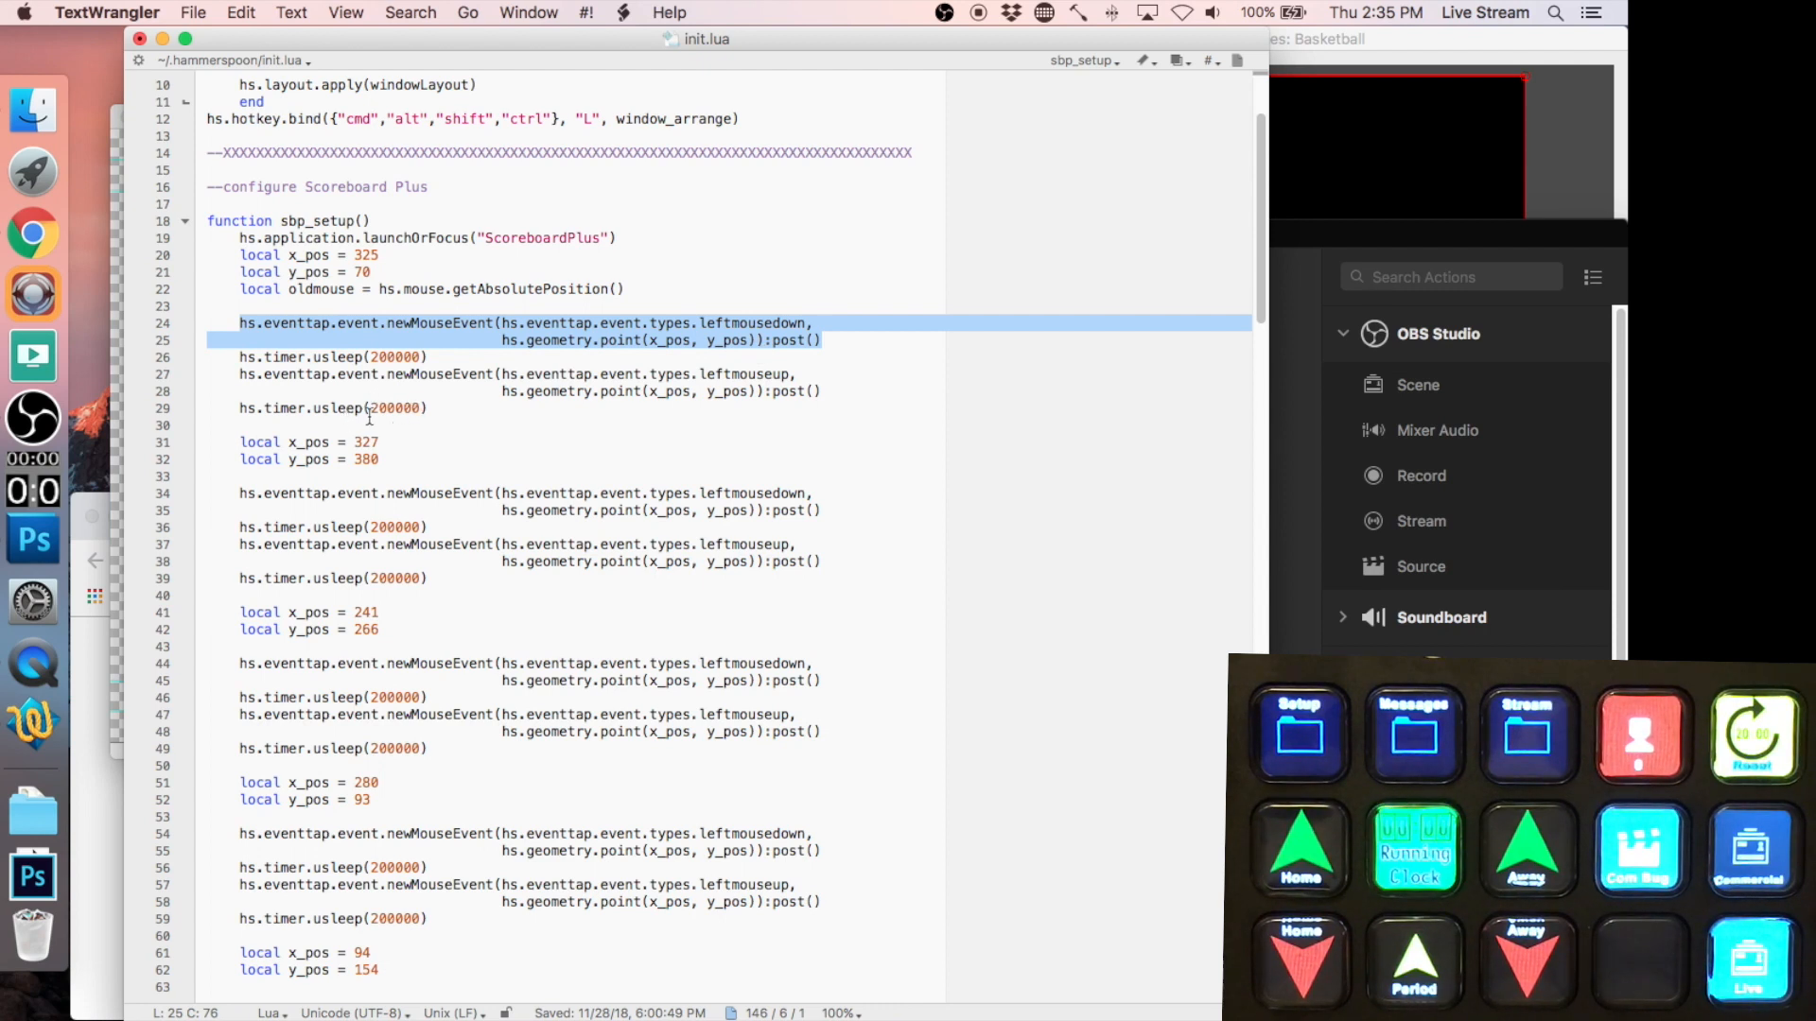
- Highlight the second click block of sbp_setup on lines 31 to 39 and its x_pos and y_pos values
drag(238, 443, 738, 579)
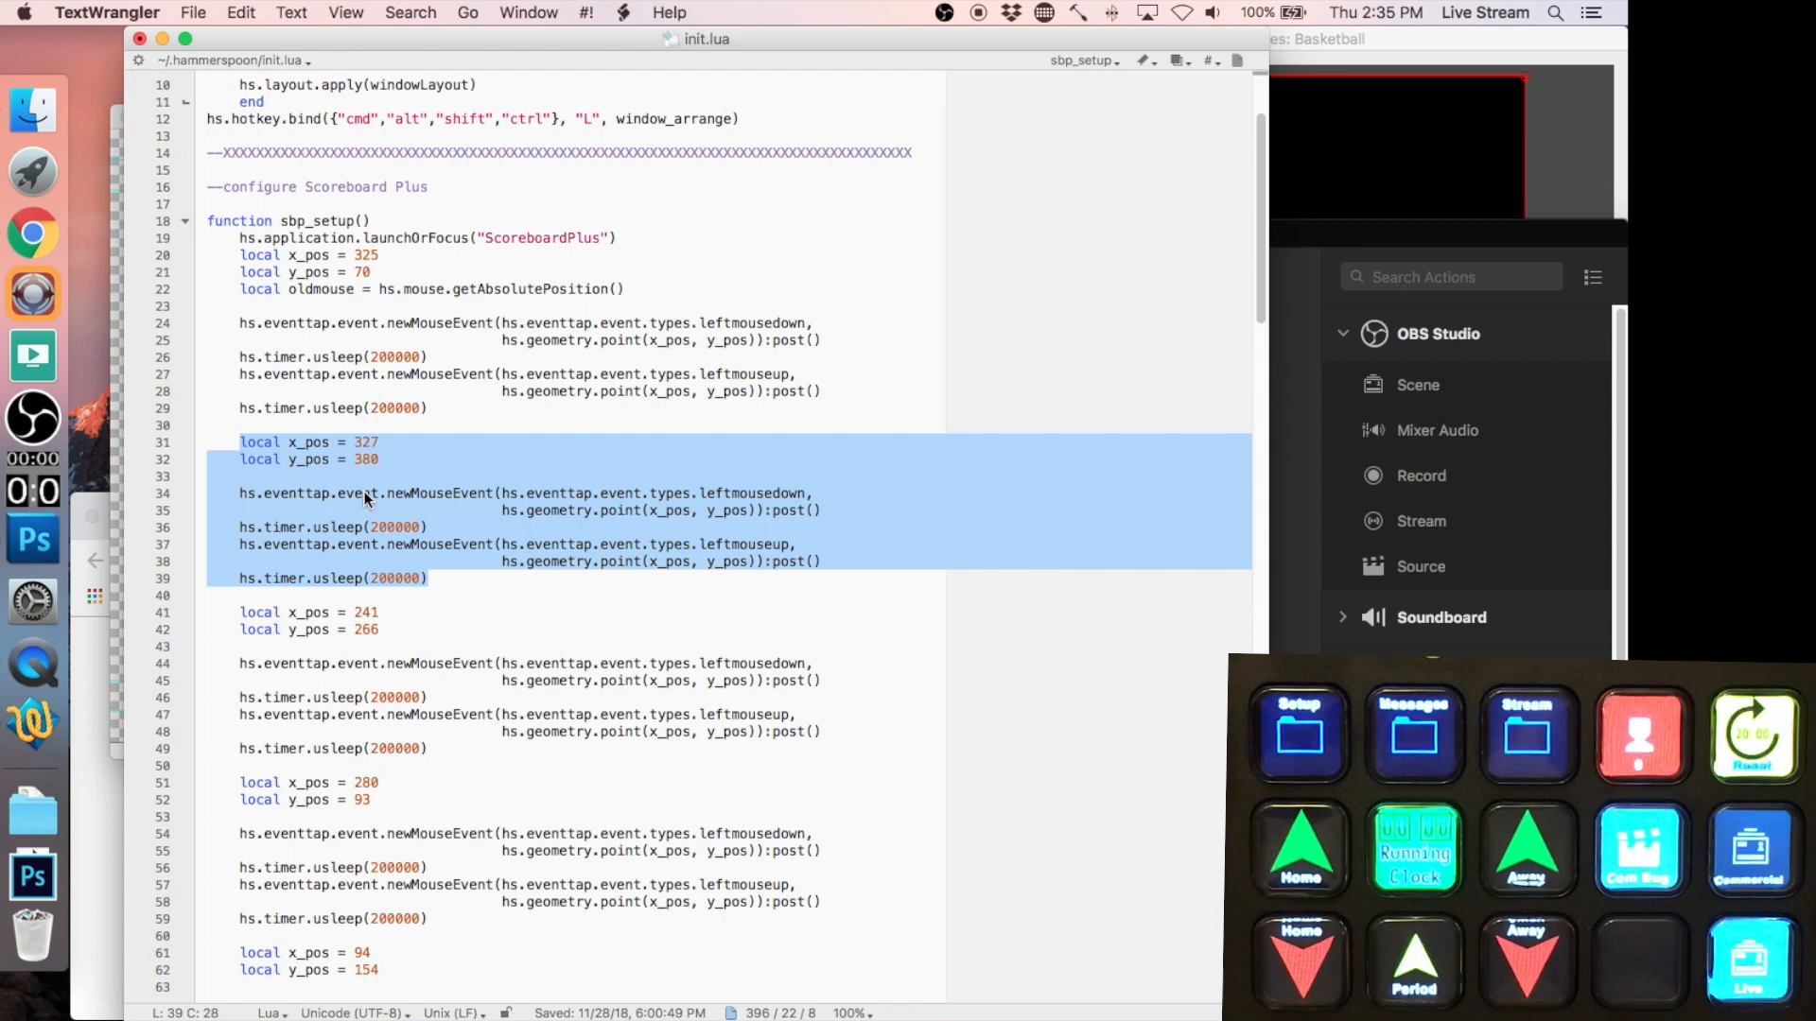
click(388, 505)
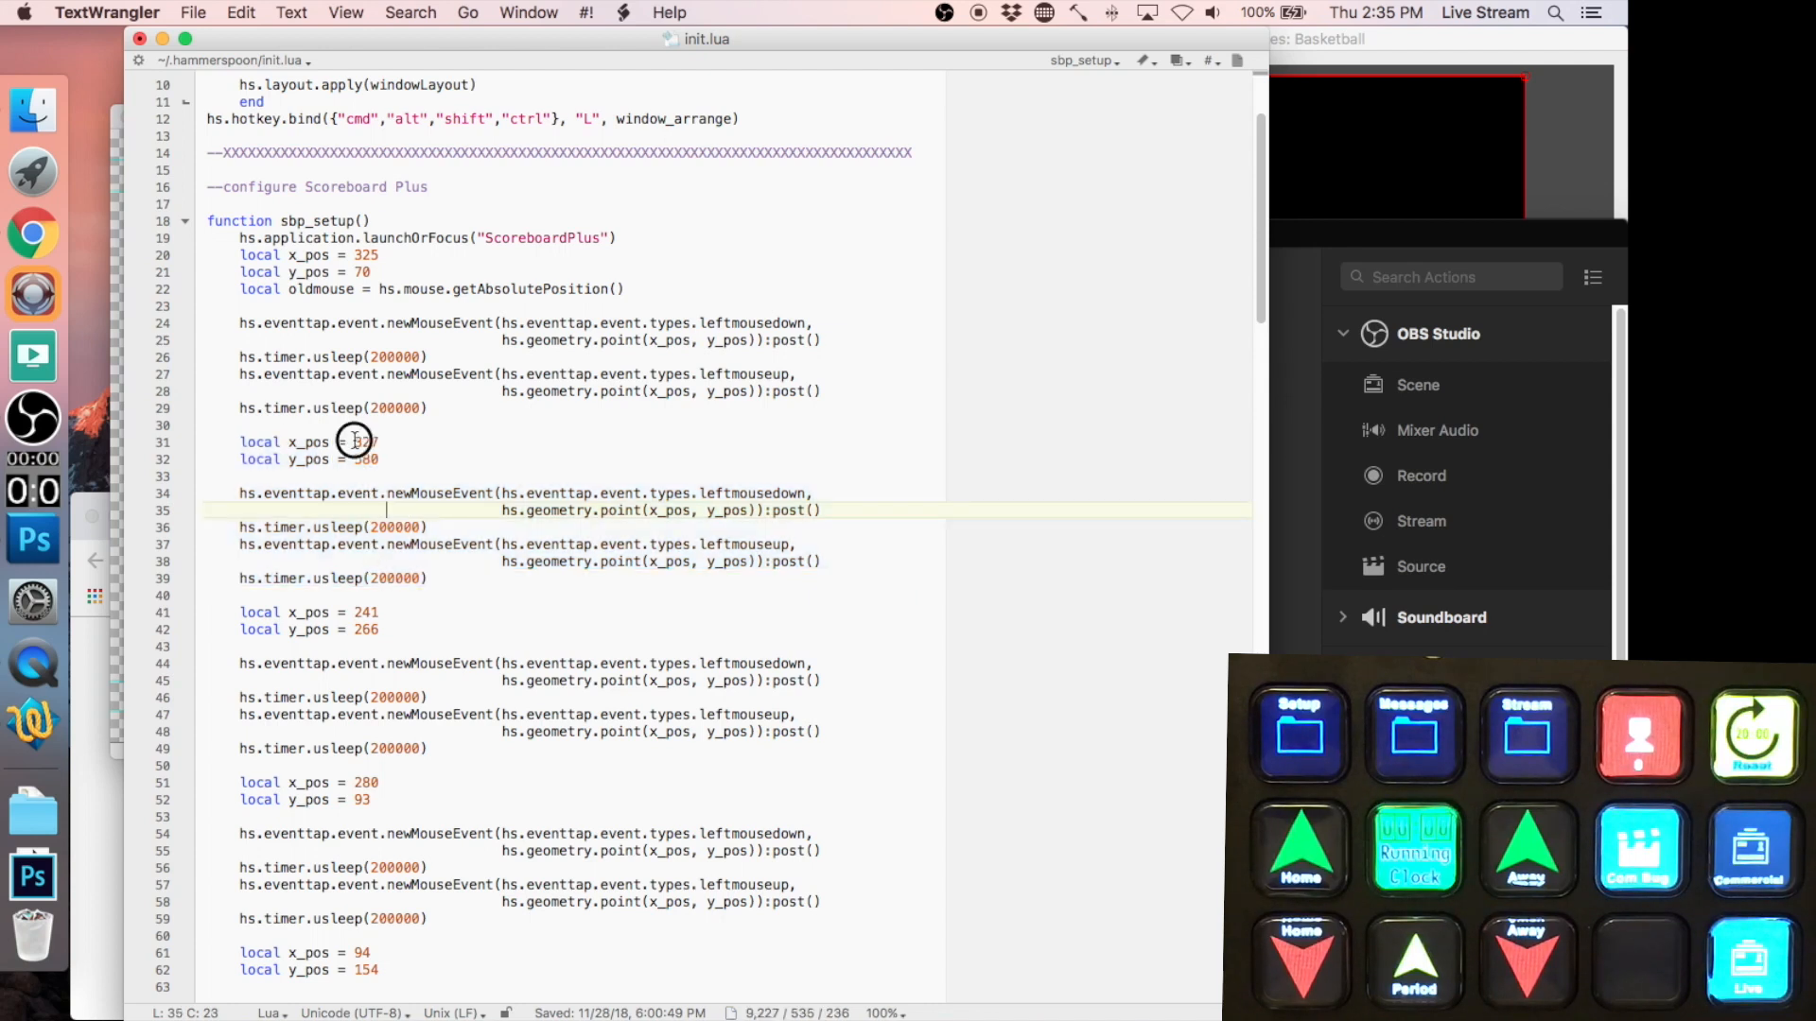
drag(354, 441, 385, 464)
- Select and copy the third click block on lines 41 to 49, and highlight the fourth block's y_pos value
drag(209, 612, 840, 728)
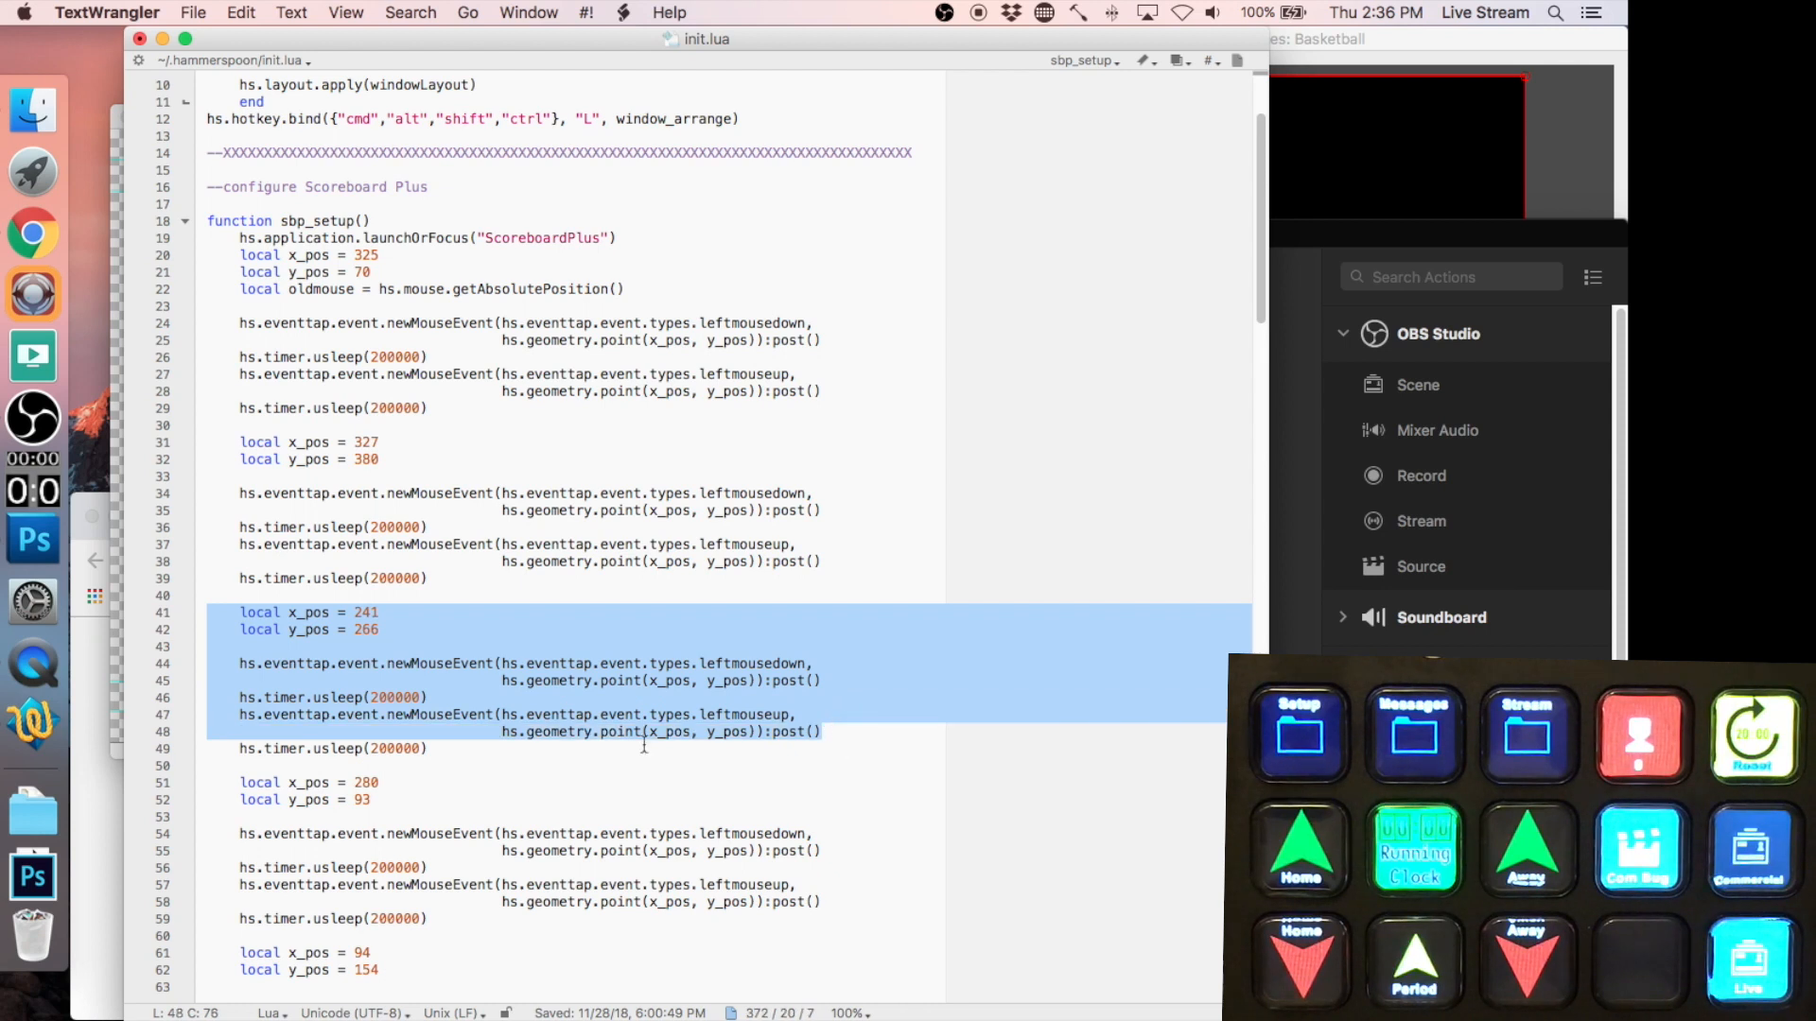
click(461, 741)
drag(453, 750, 139, 611)
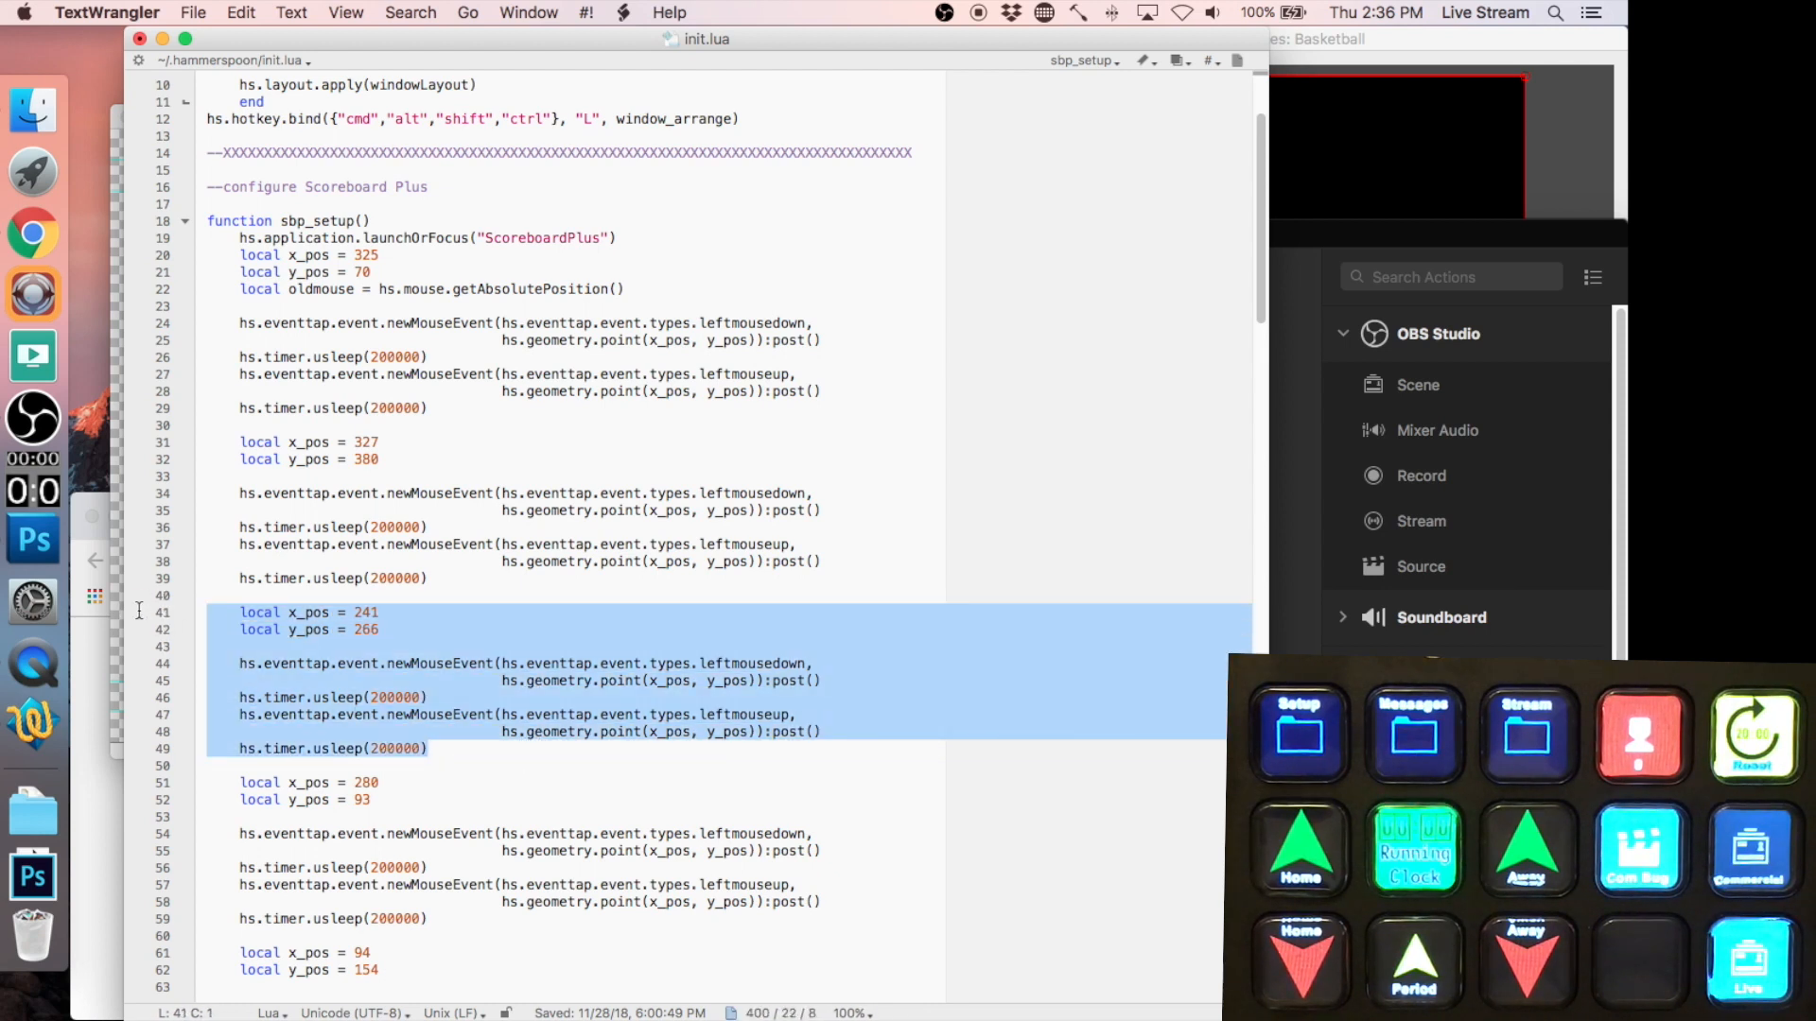
key(super+c)
click(458, 742)
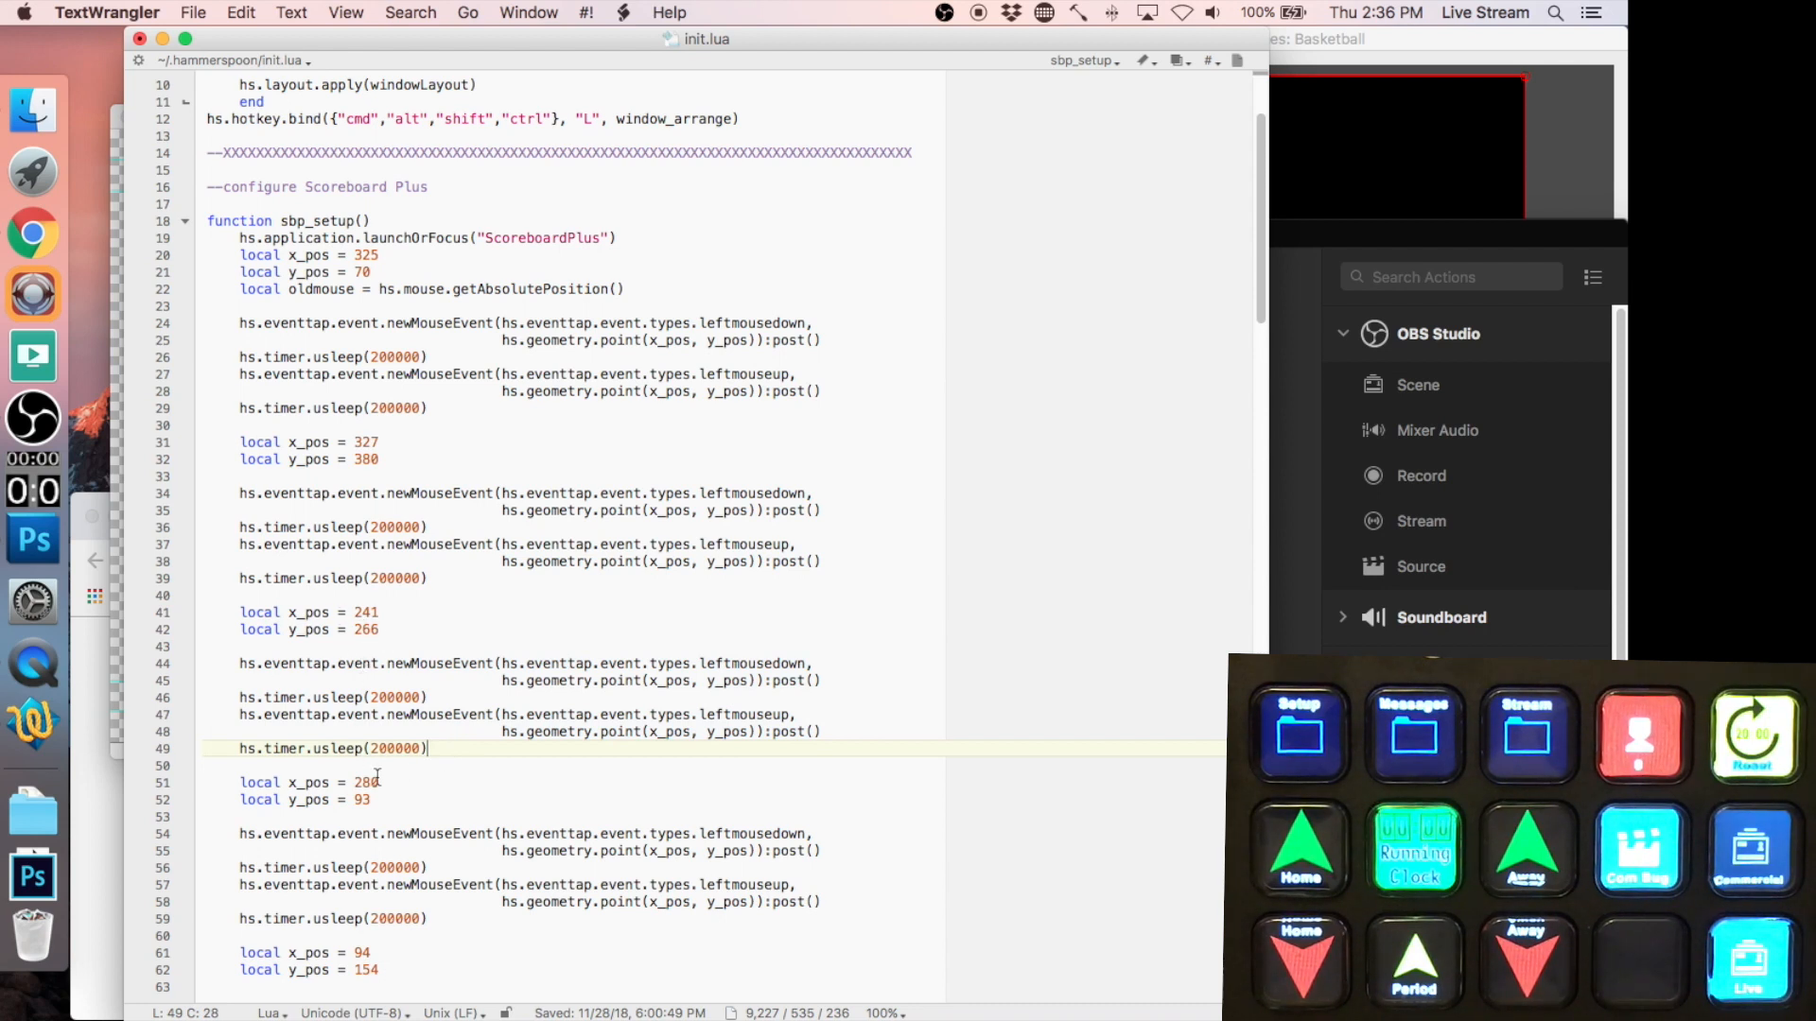
drag(355, 799, 397, 817)
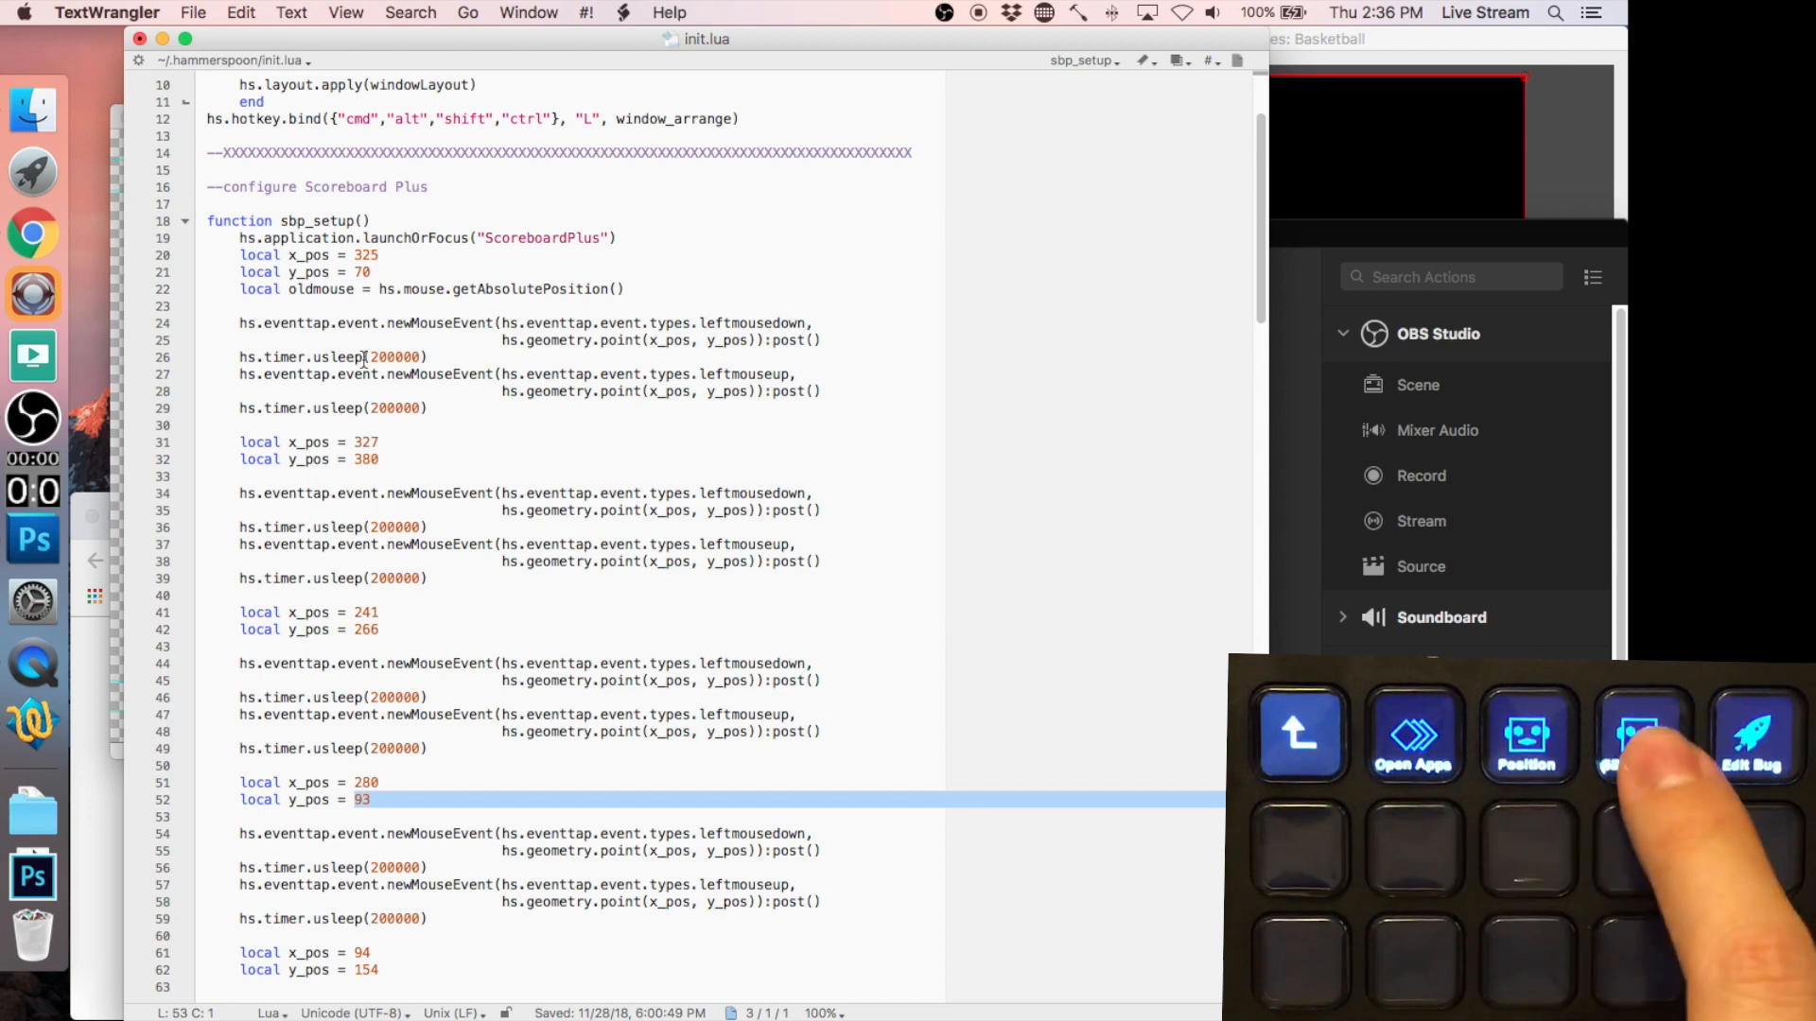
- Leave the init.lua script and bring the Scoreboard+ window to the front
click(312, 111)
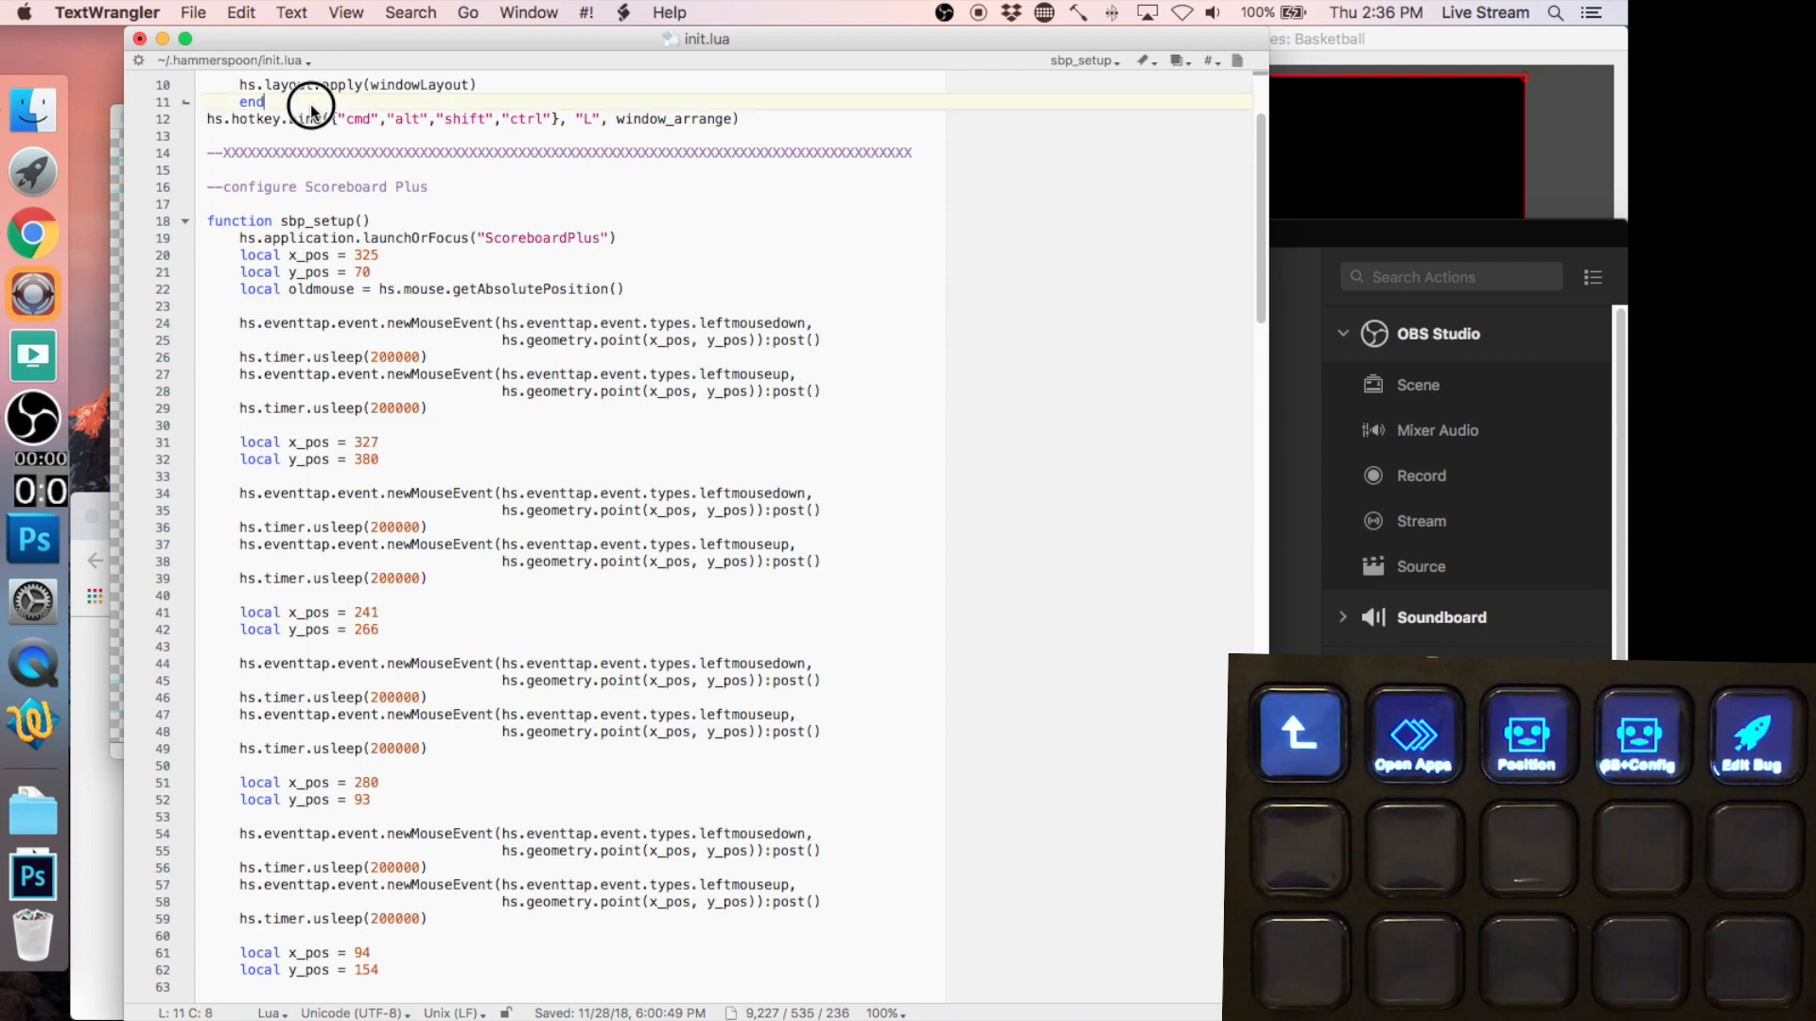
click(272, 427)
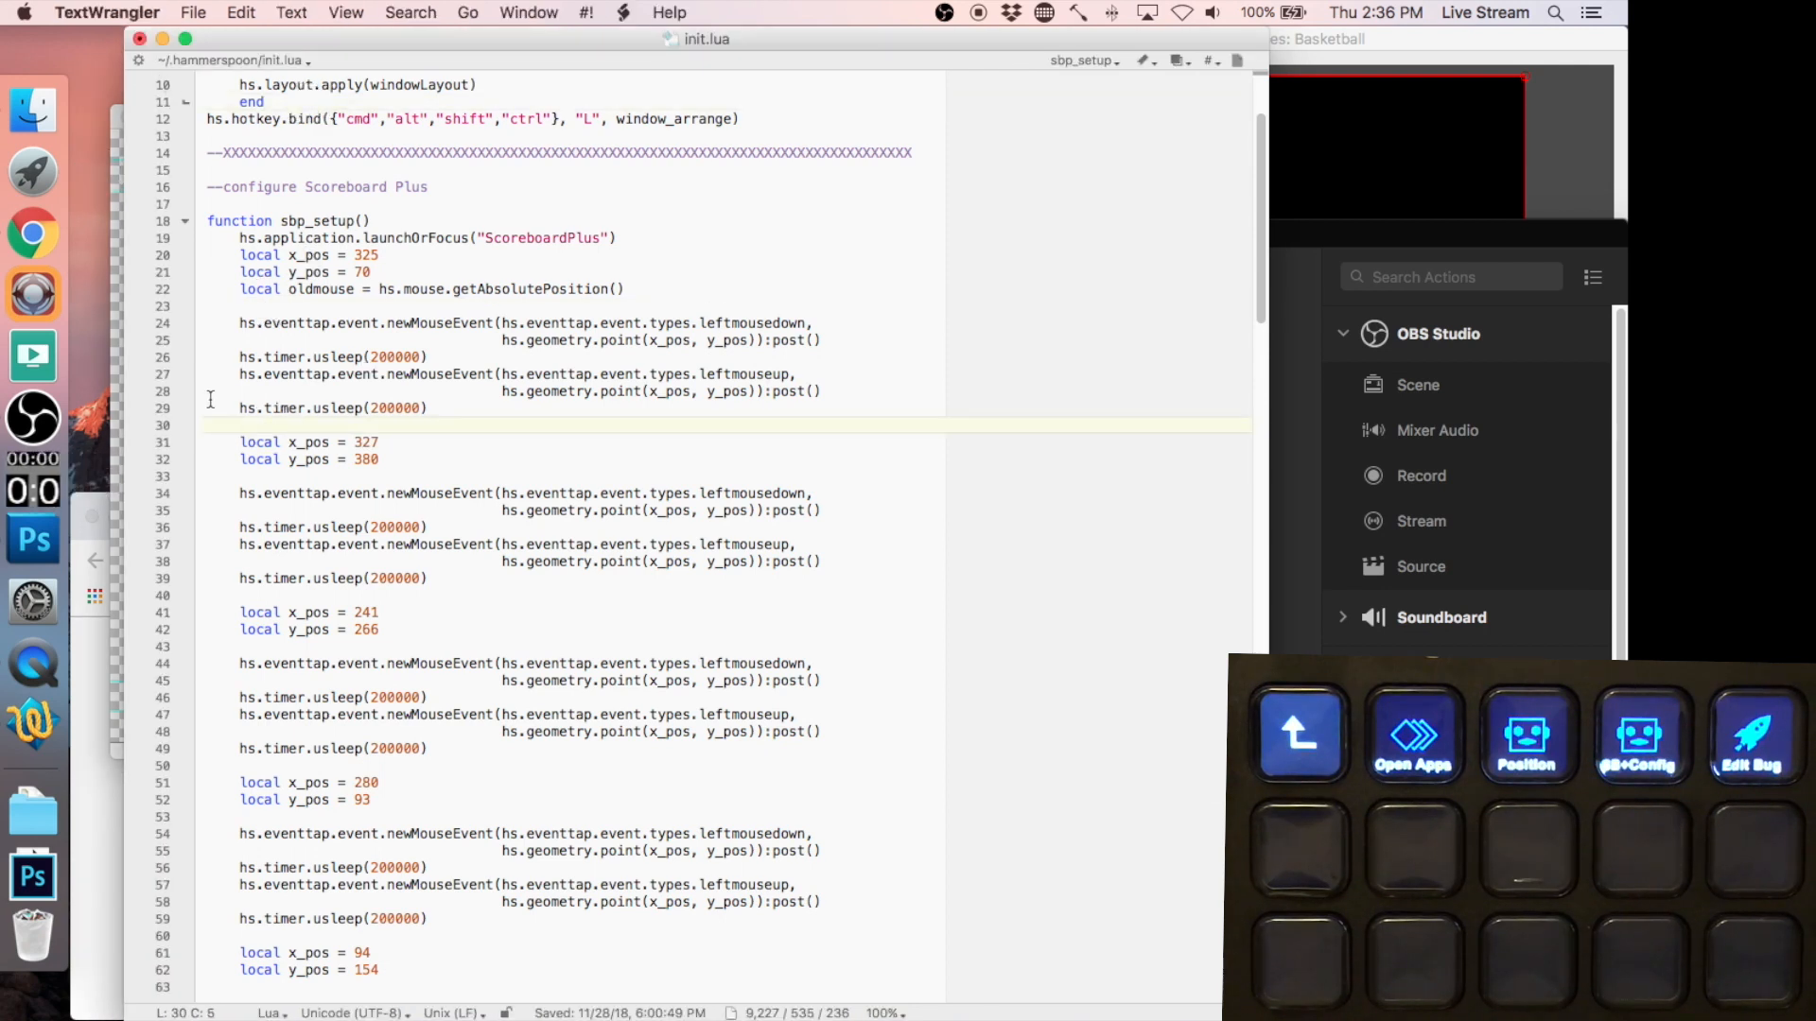
click(67, 480)
click(1010, 640)
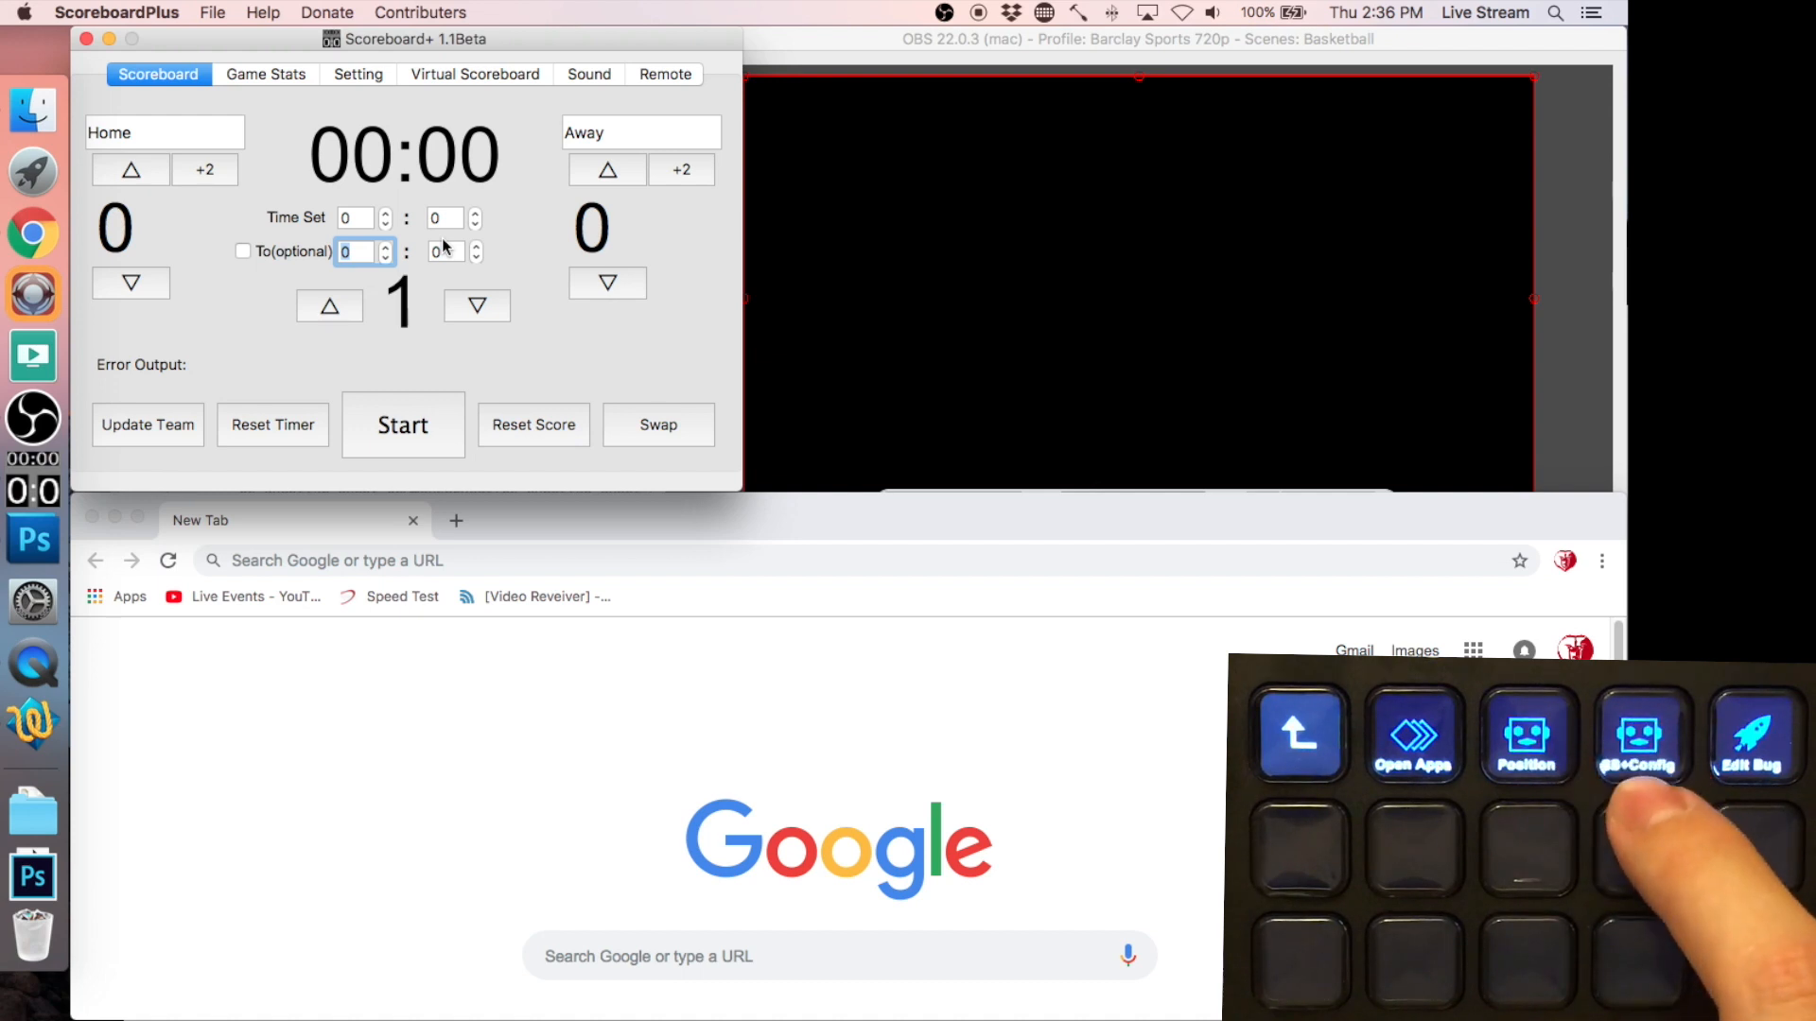
- Enable Inputbox Change and the 20:00 timer preset in Scoreboard+, and reset the timer on the Scoreboard page
click(356, 73)
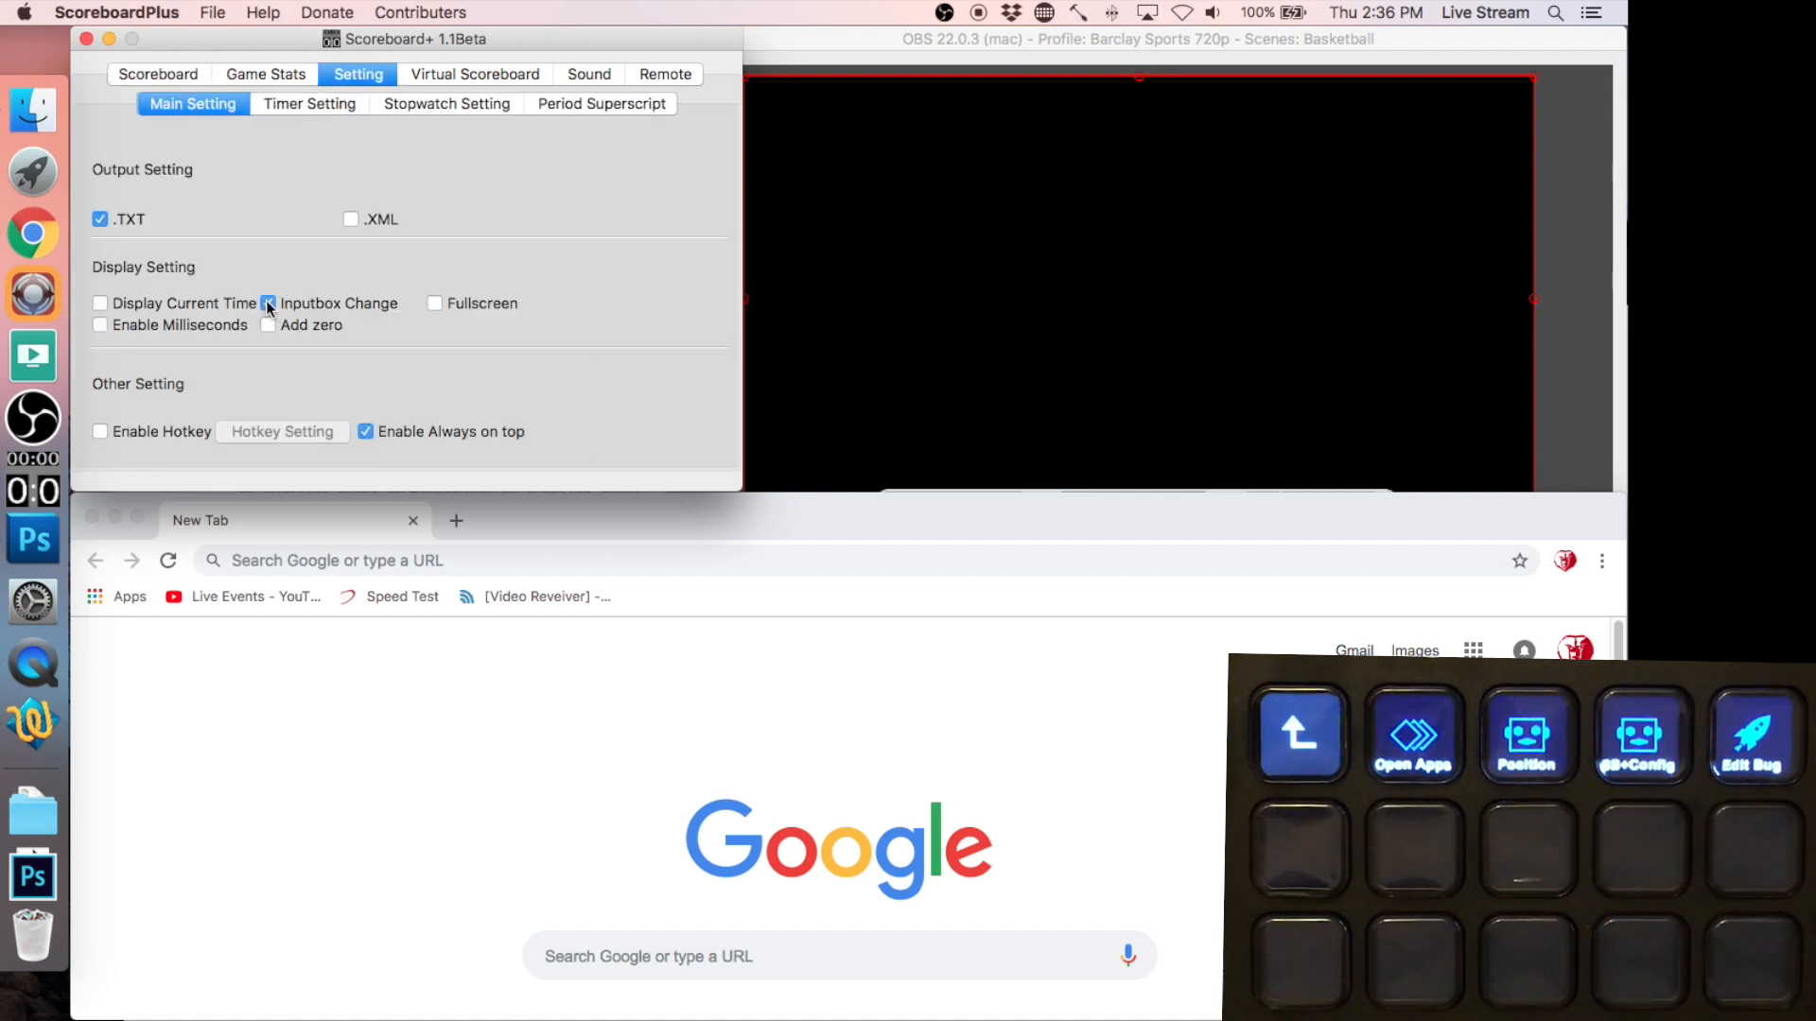
click(309, 103)
click(101, 177)
click(308, 254)
click(158, 74)
click(272, 426)
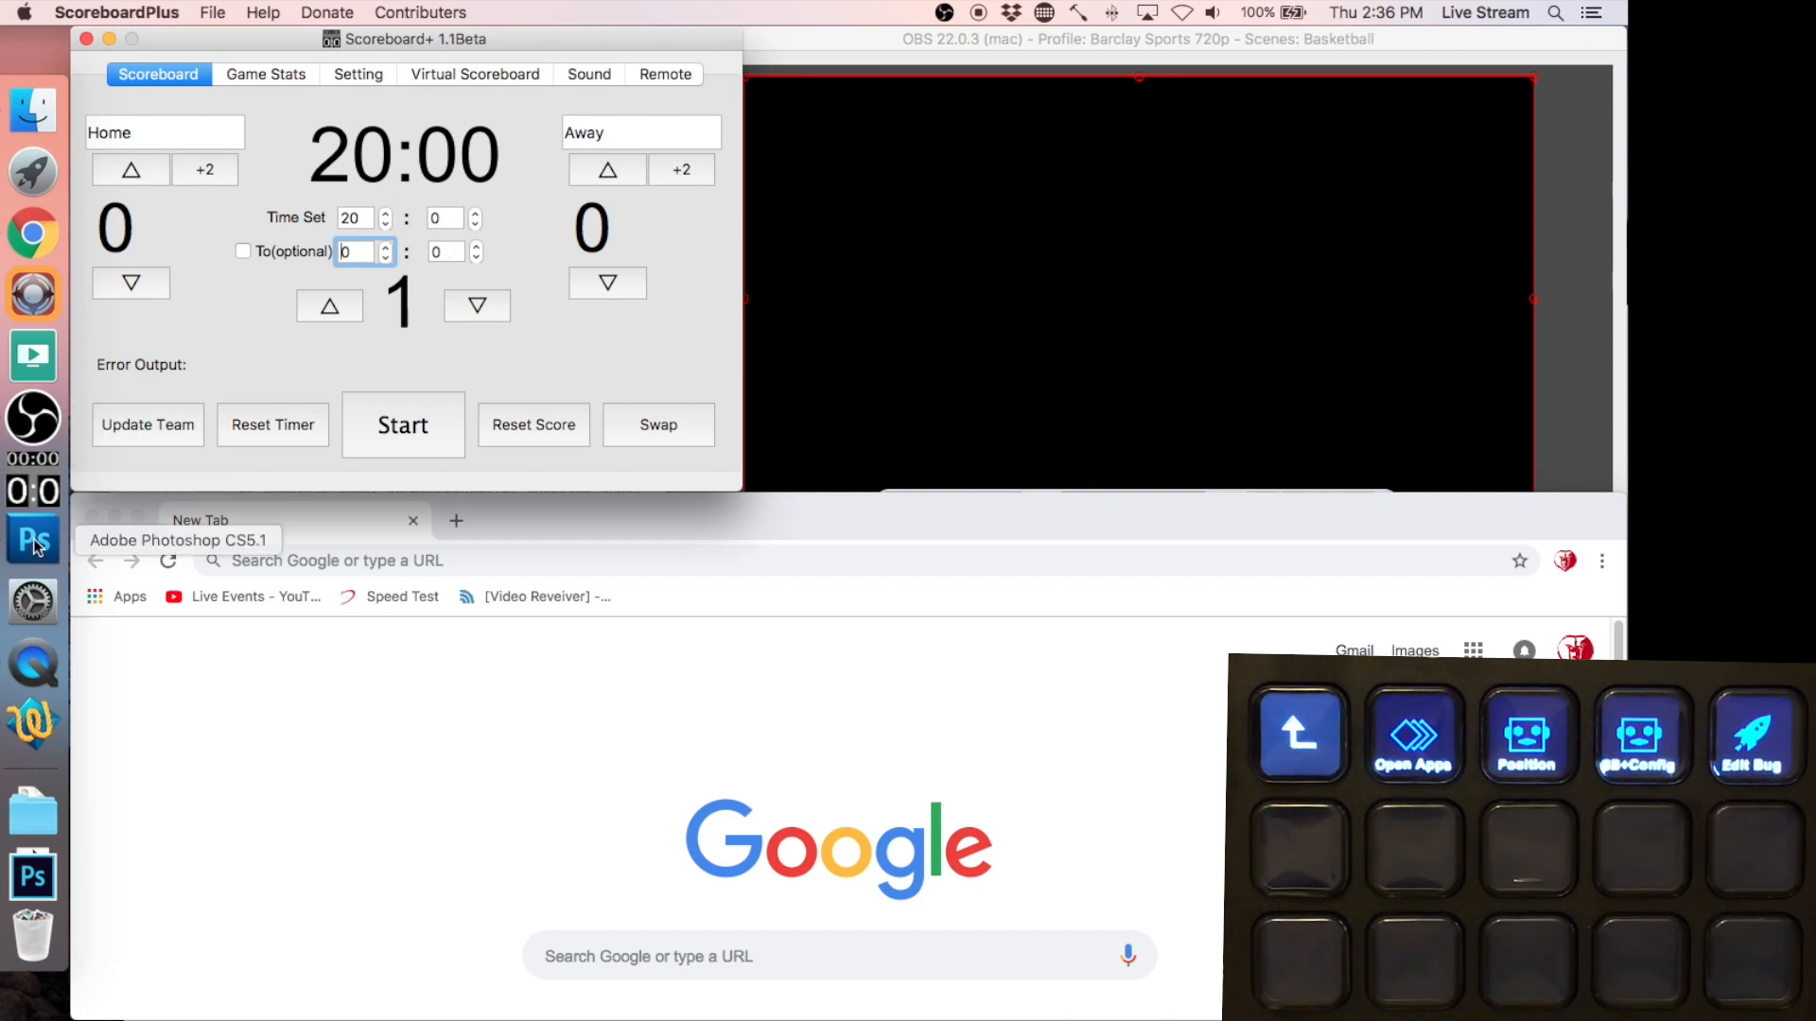
- Switch to TextWrangler, go to the top of init.lua, and move its window beside Scoreboard+
click(33, 723)
click(542, 527)
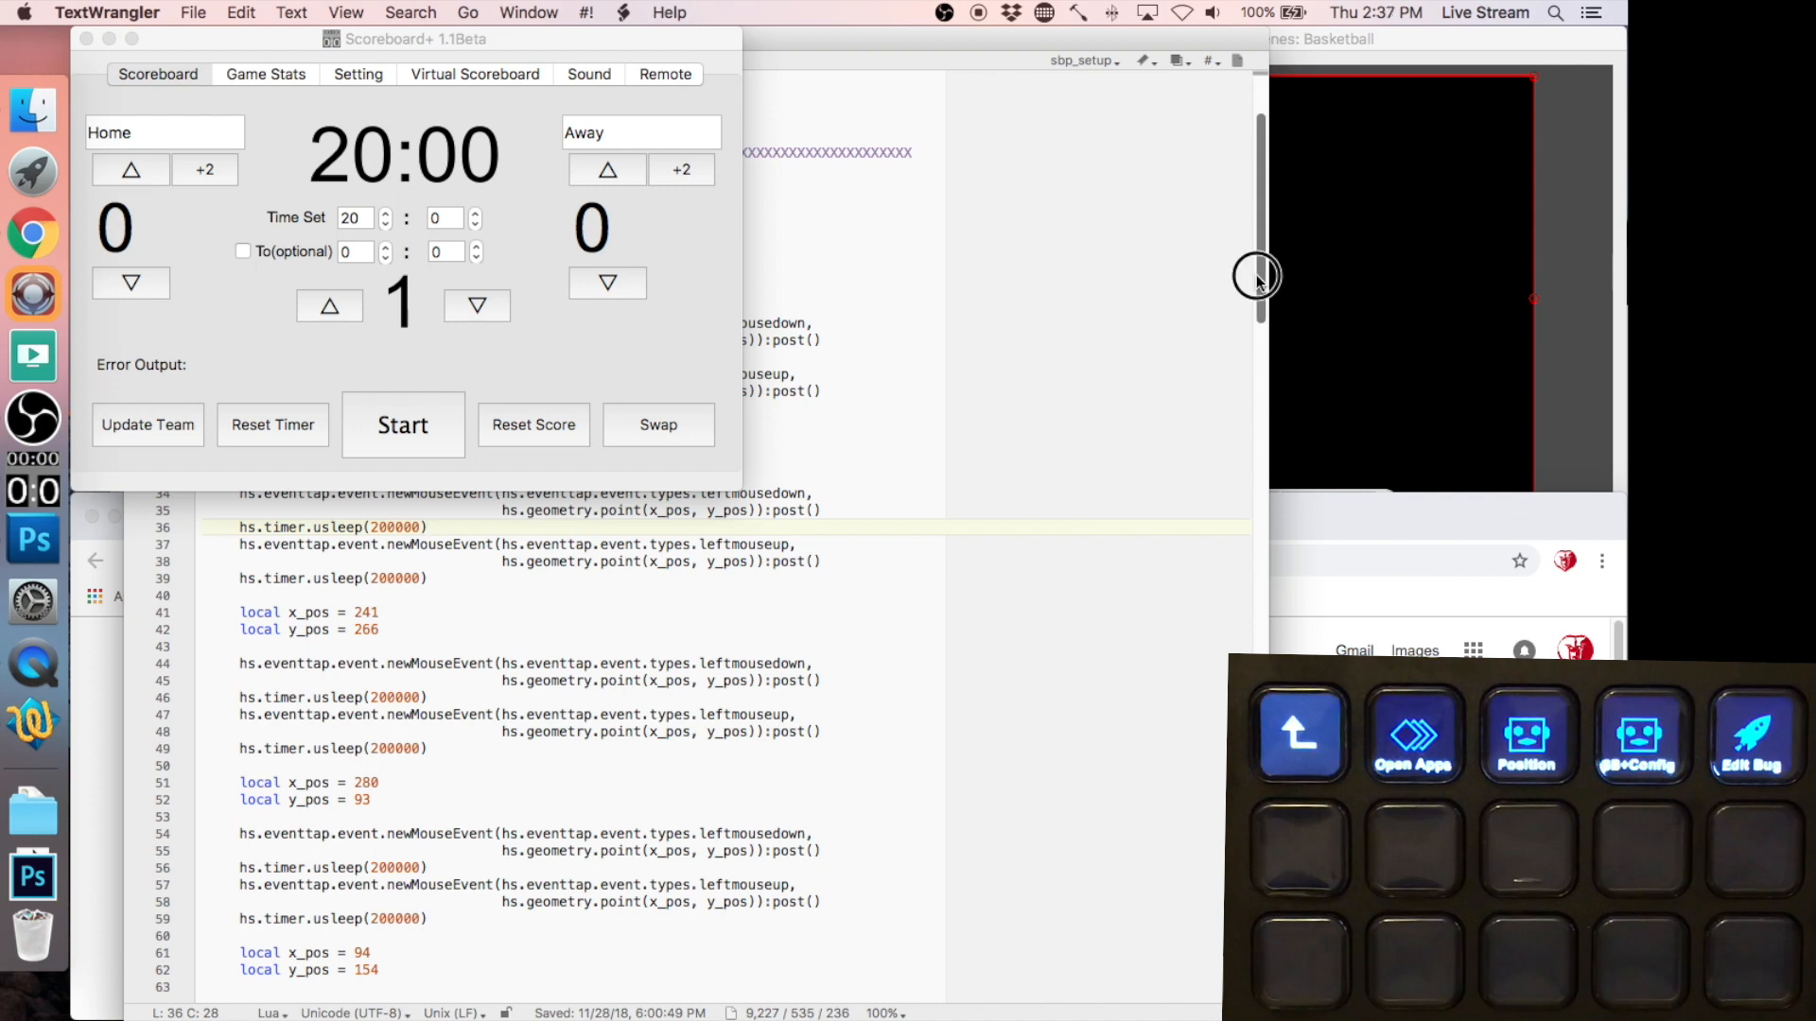
drag(1255, 275, 1243, 133)
drag(795, 48, 1218, 23)
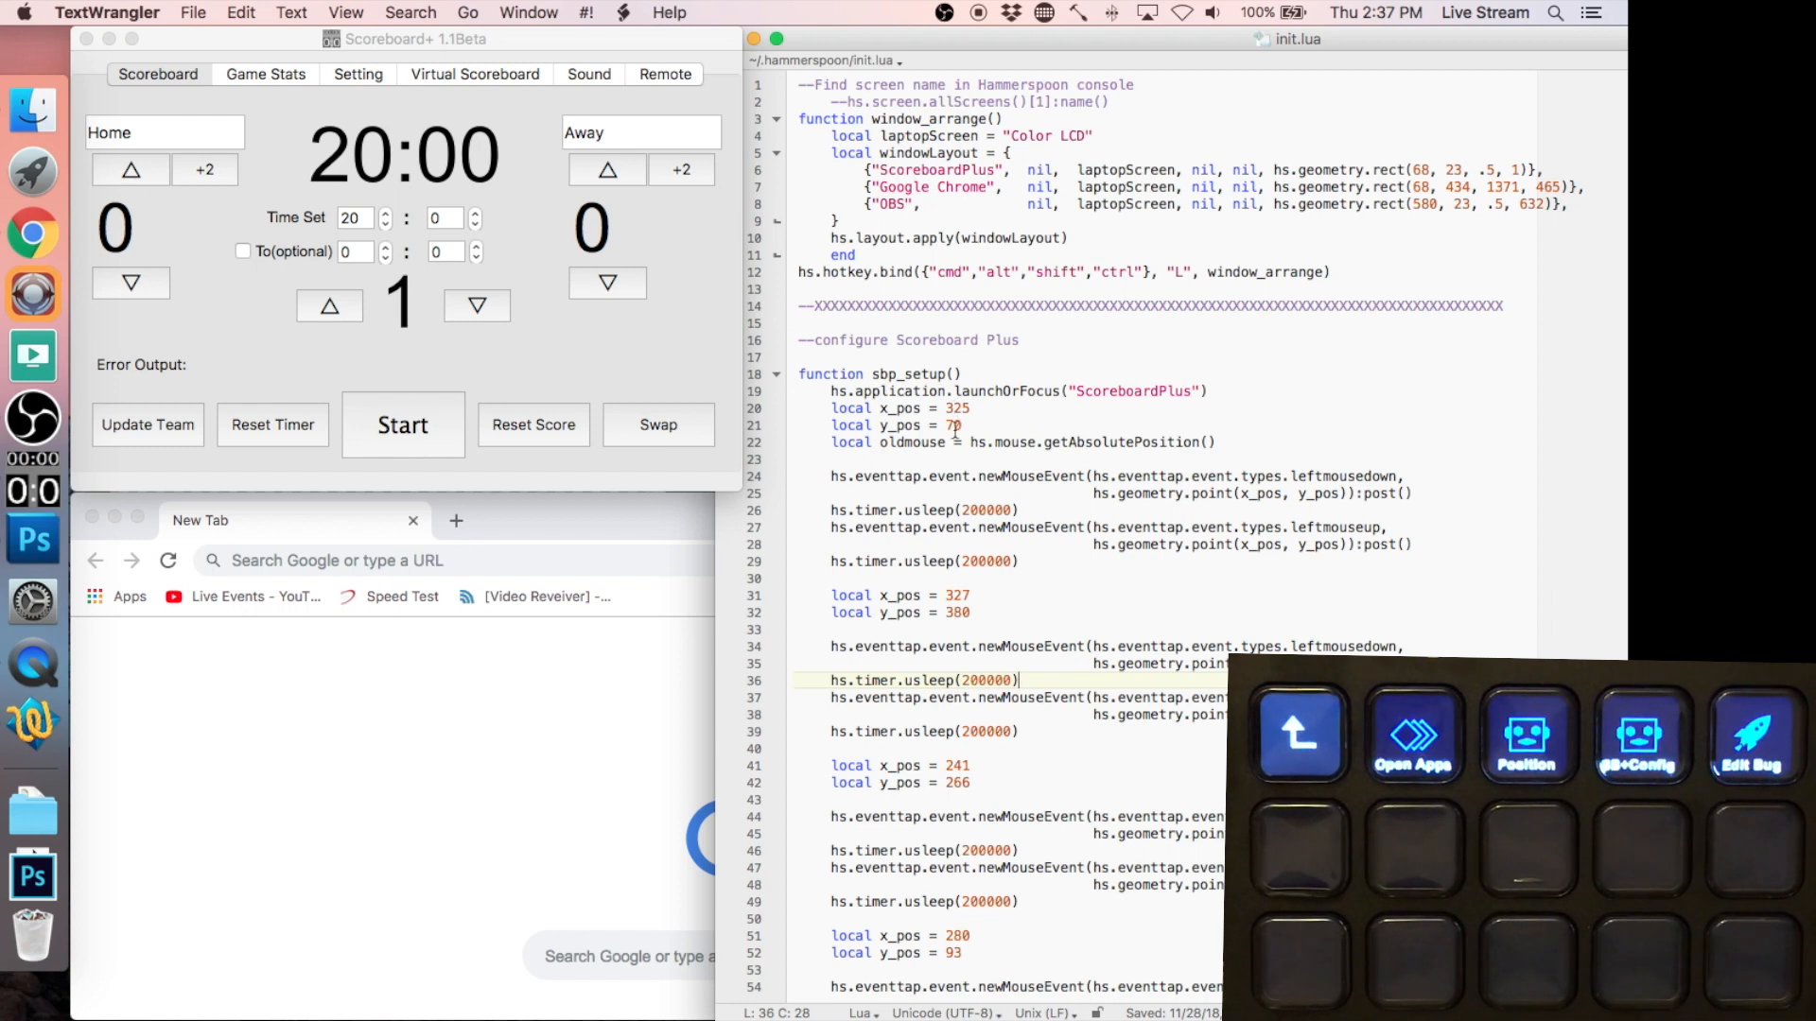
- Check the Setting tab's position with the screenshot crosshair, open that page, and highlight the first x_pos and y_pos lines in sbp_setup
key(super+shift+4)
click(362, 73)
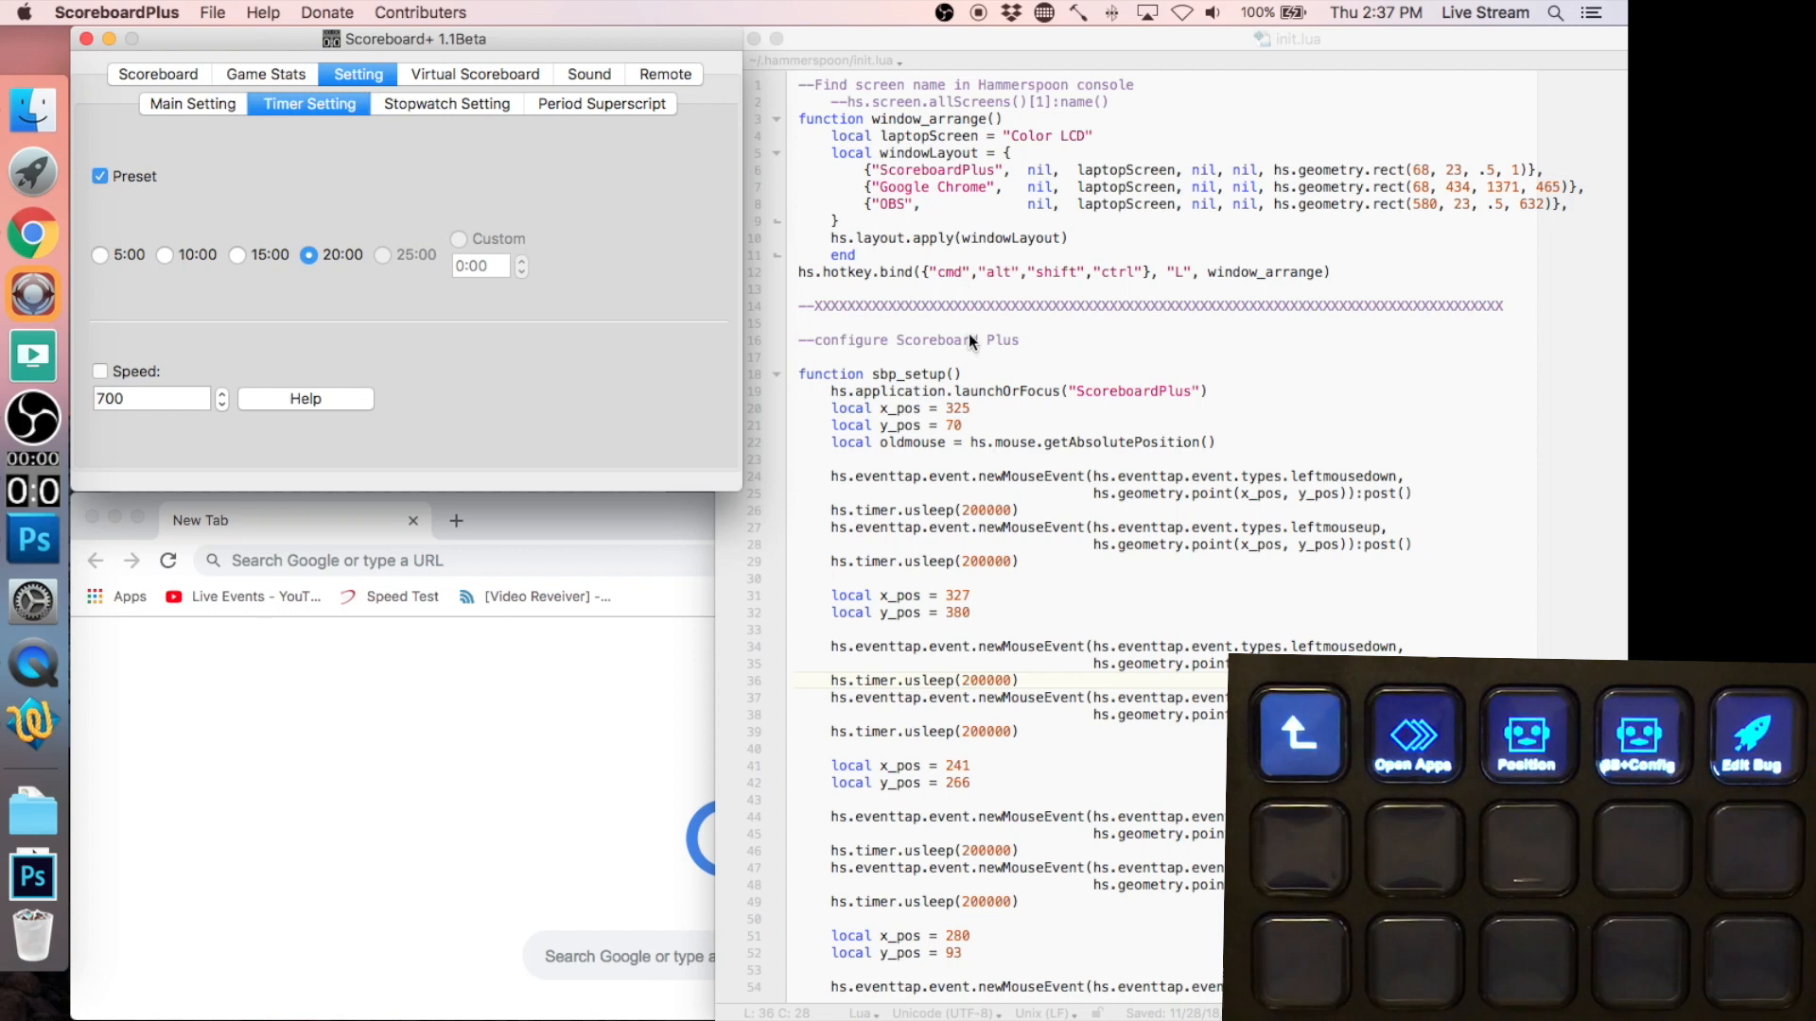
click(960, 418)
drag(827, 407, 1129, 464)
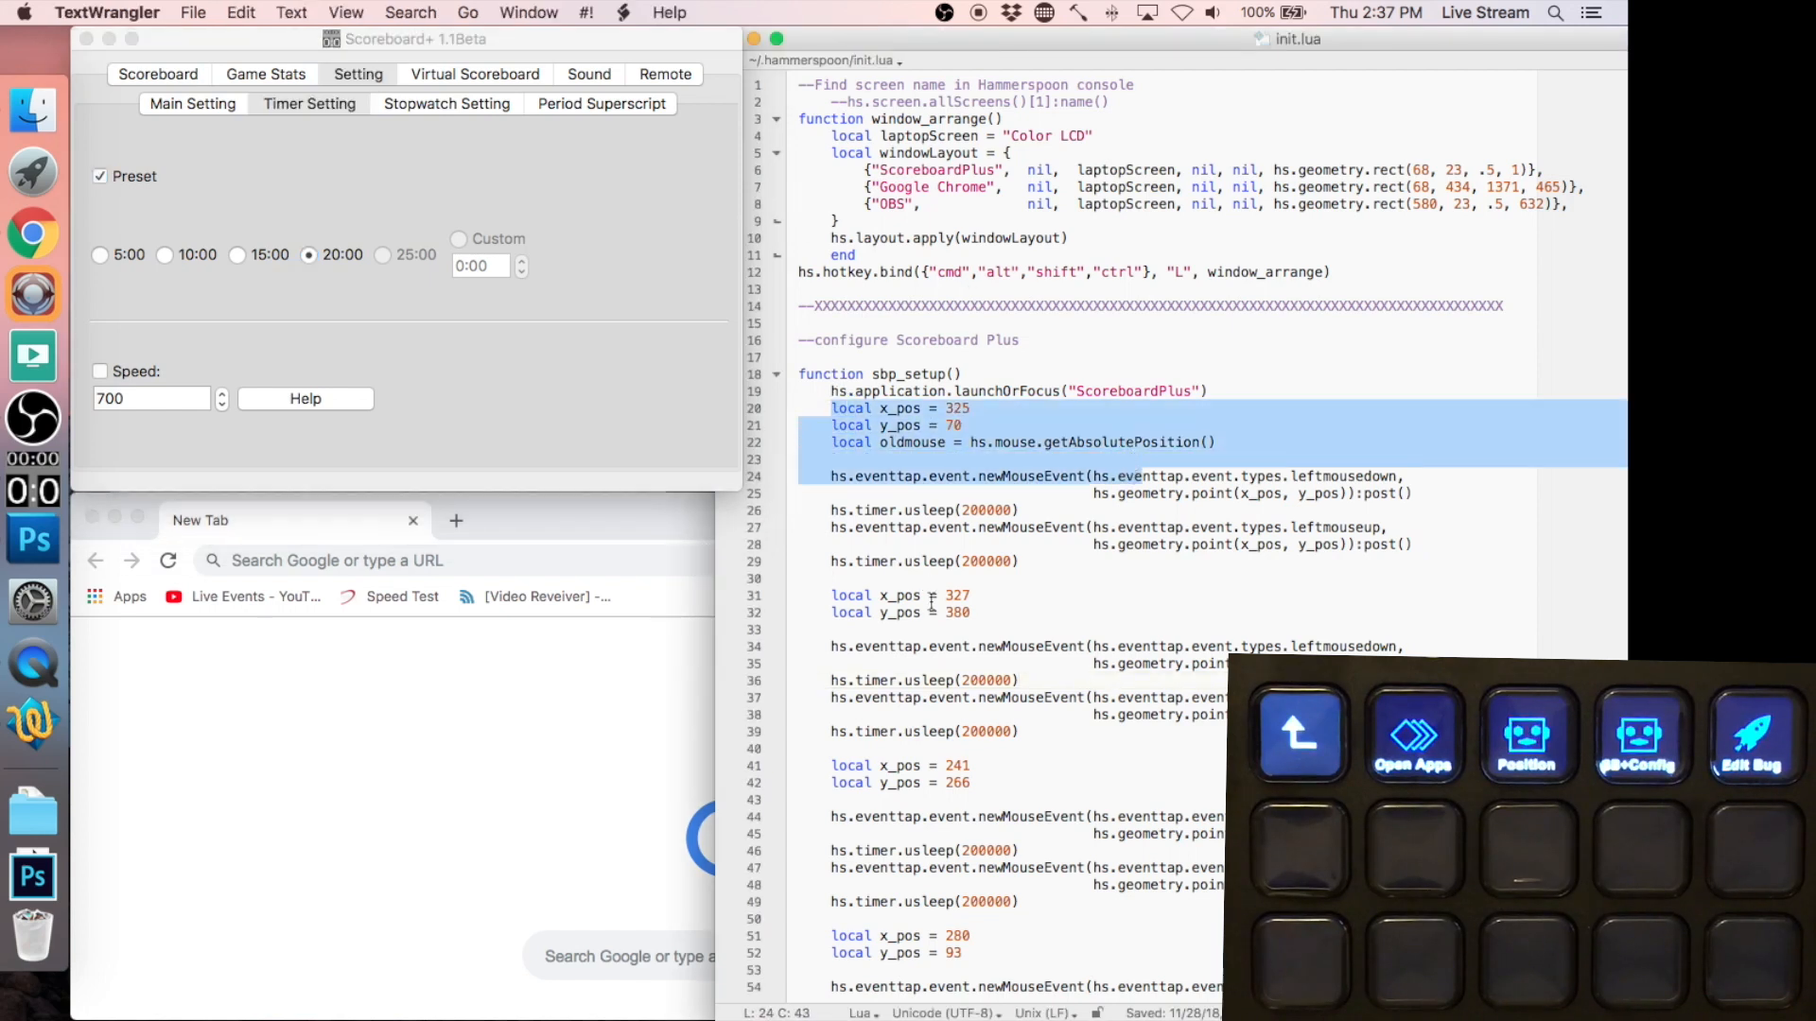
- Highlight the second x_pos and y_pos values in sbp_setup and check the 20:00 preset's position with the screenshot crosshair
drag(943, 593, 971, 613)
click(567, 338)
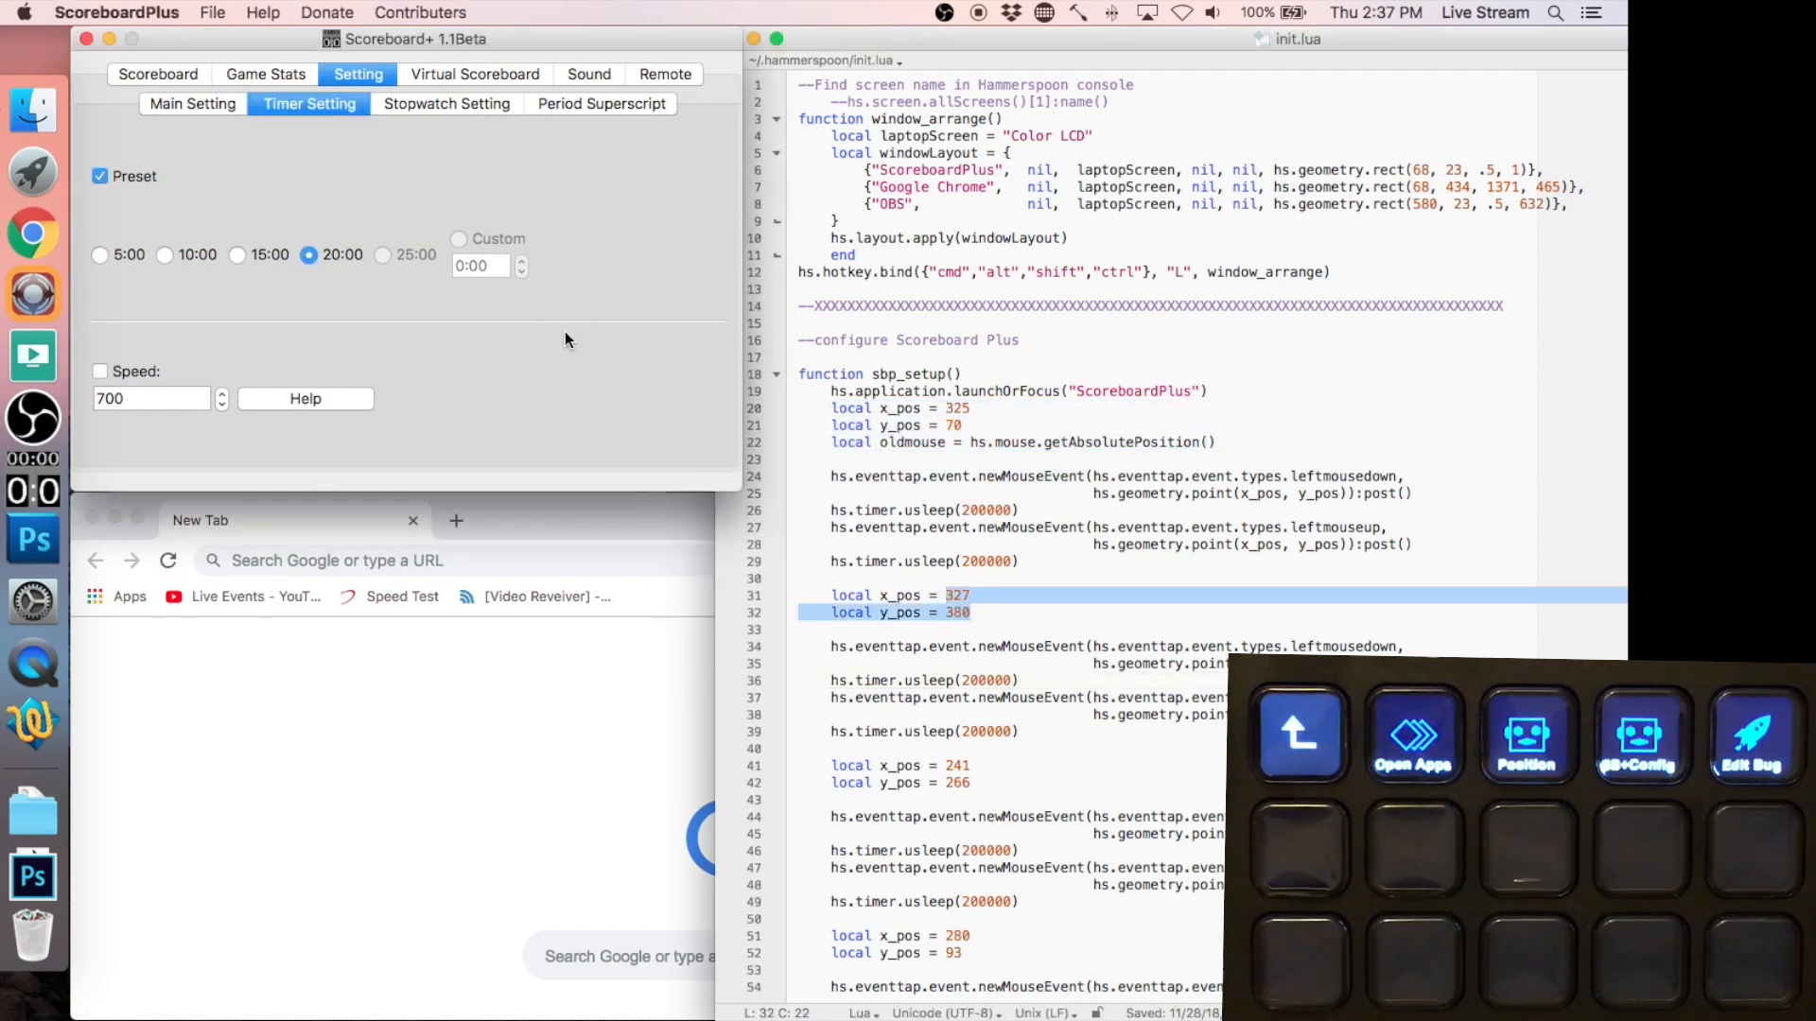
key(super+shift+4)
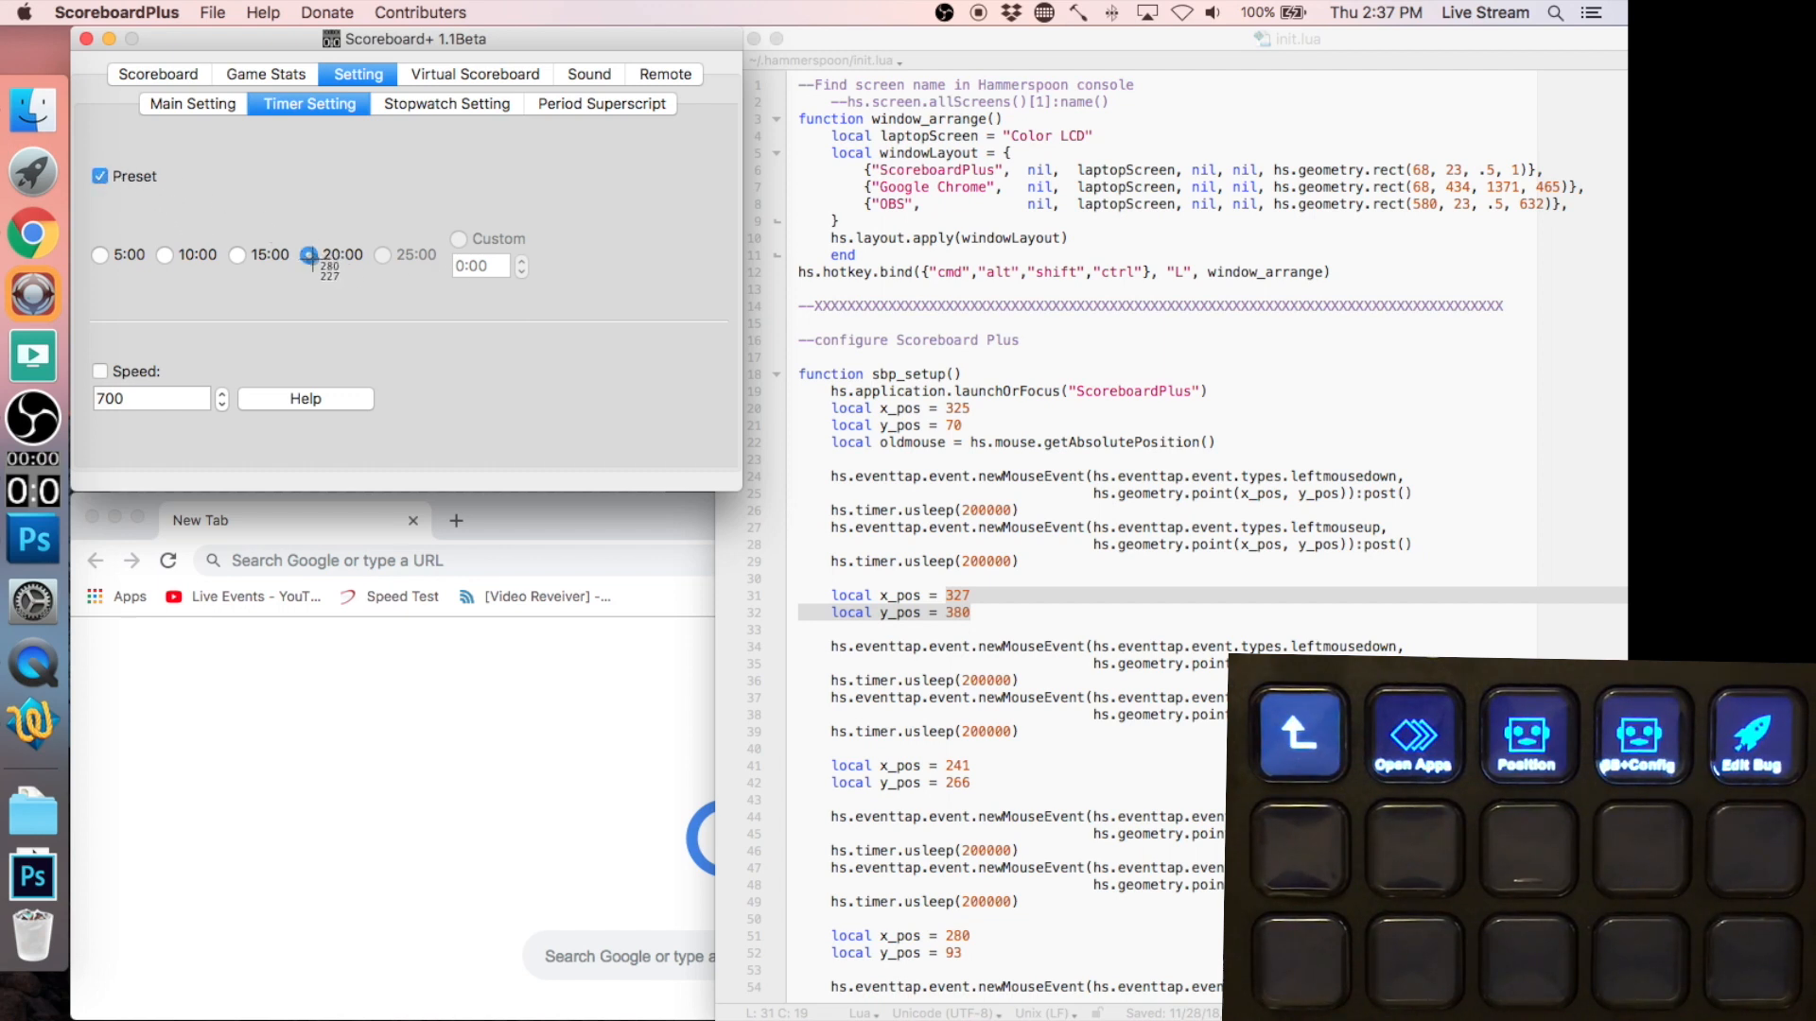
- Check positions on the Main Setting page with the screenshot crosshair, and return through Timer Setting to the Scoreboard page
click(194, 106)
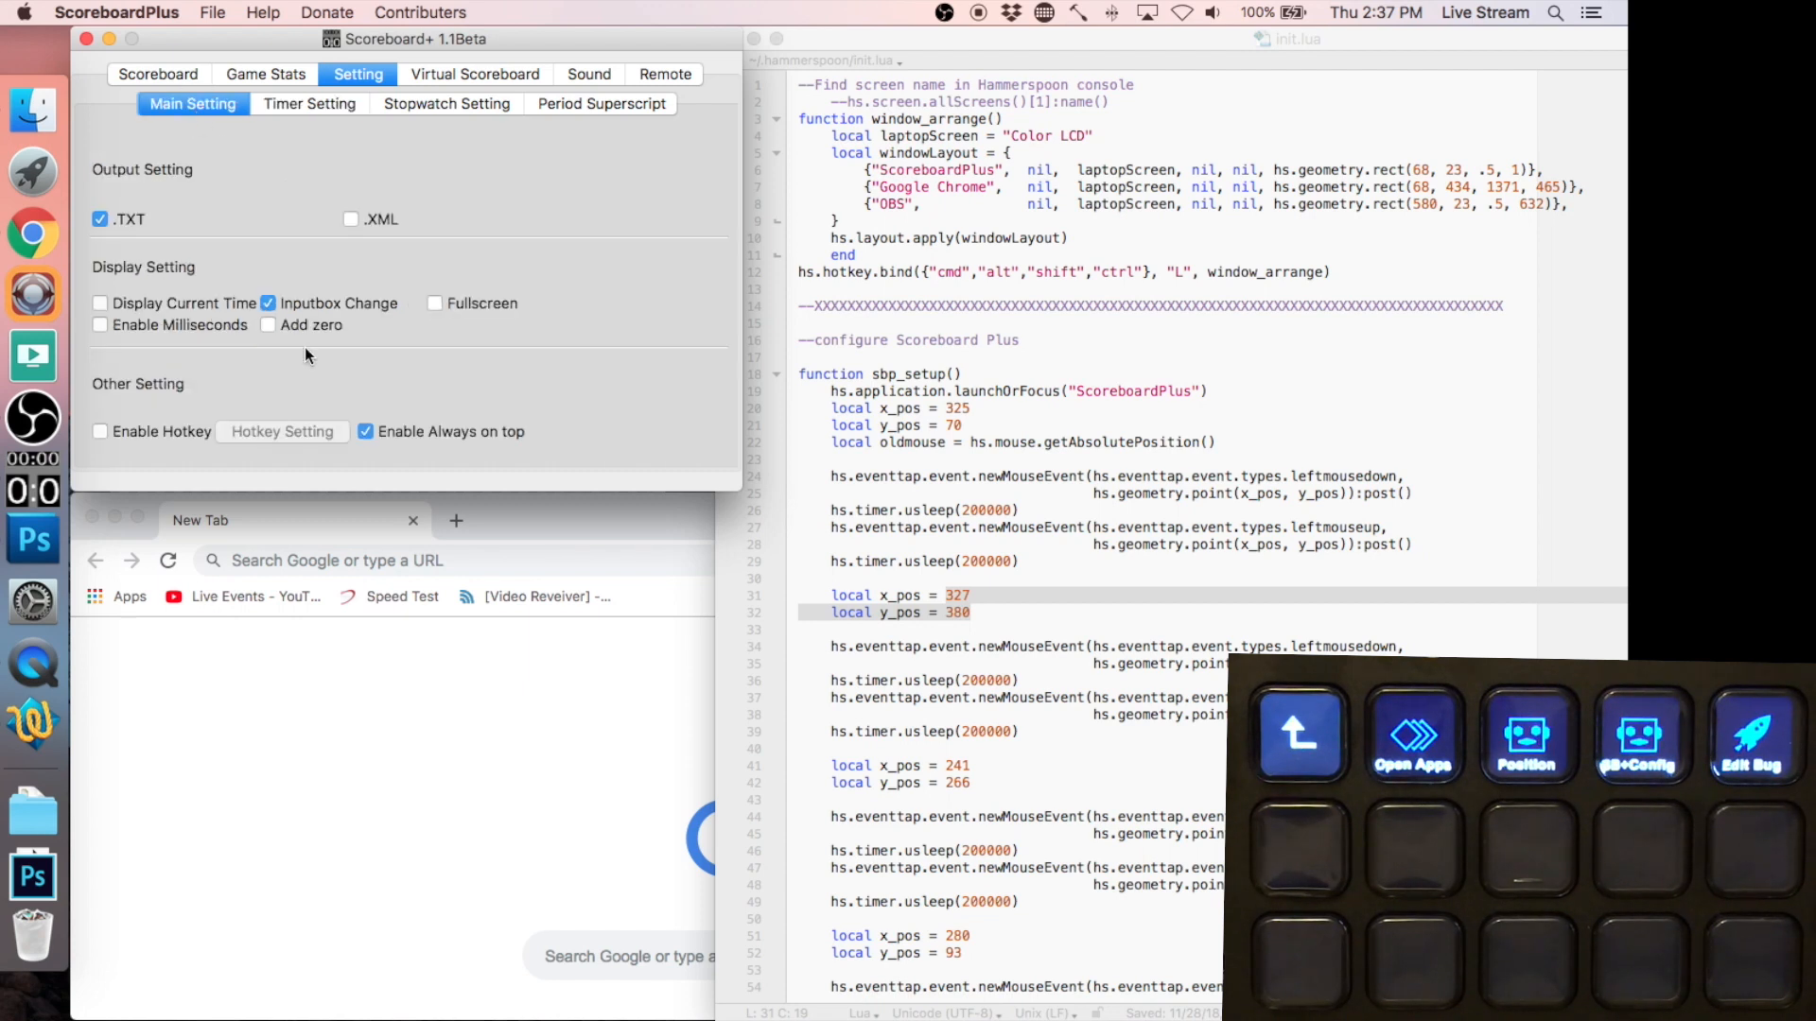
key(super+shift+4)
key(Escape)
click(310, 103)
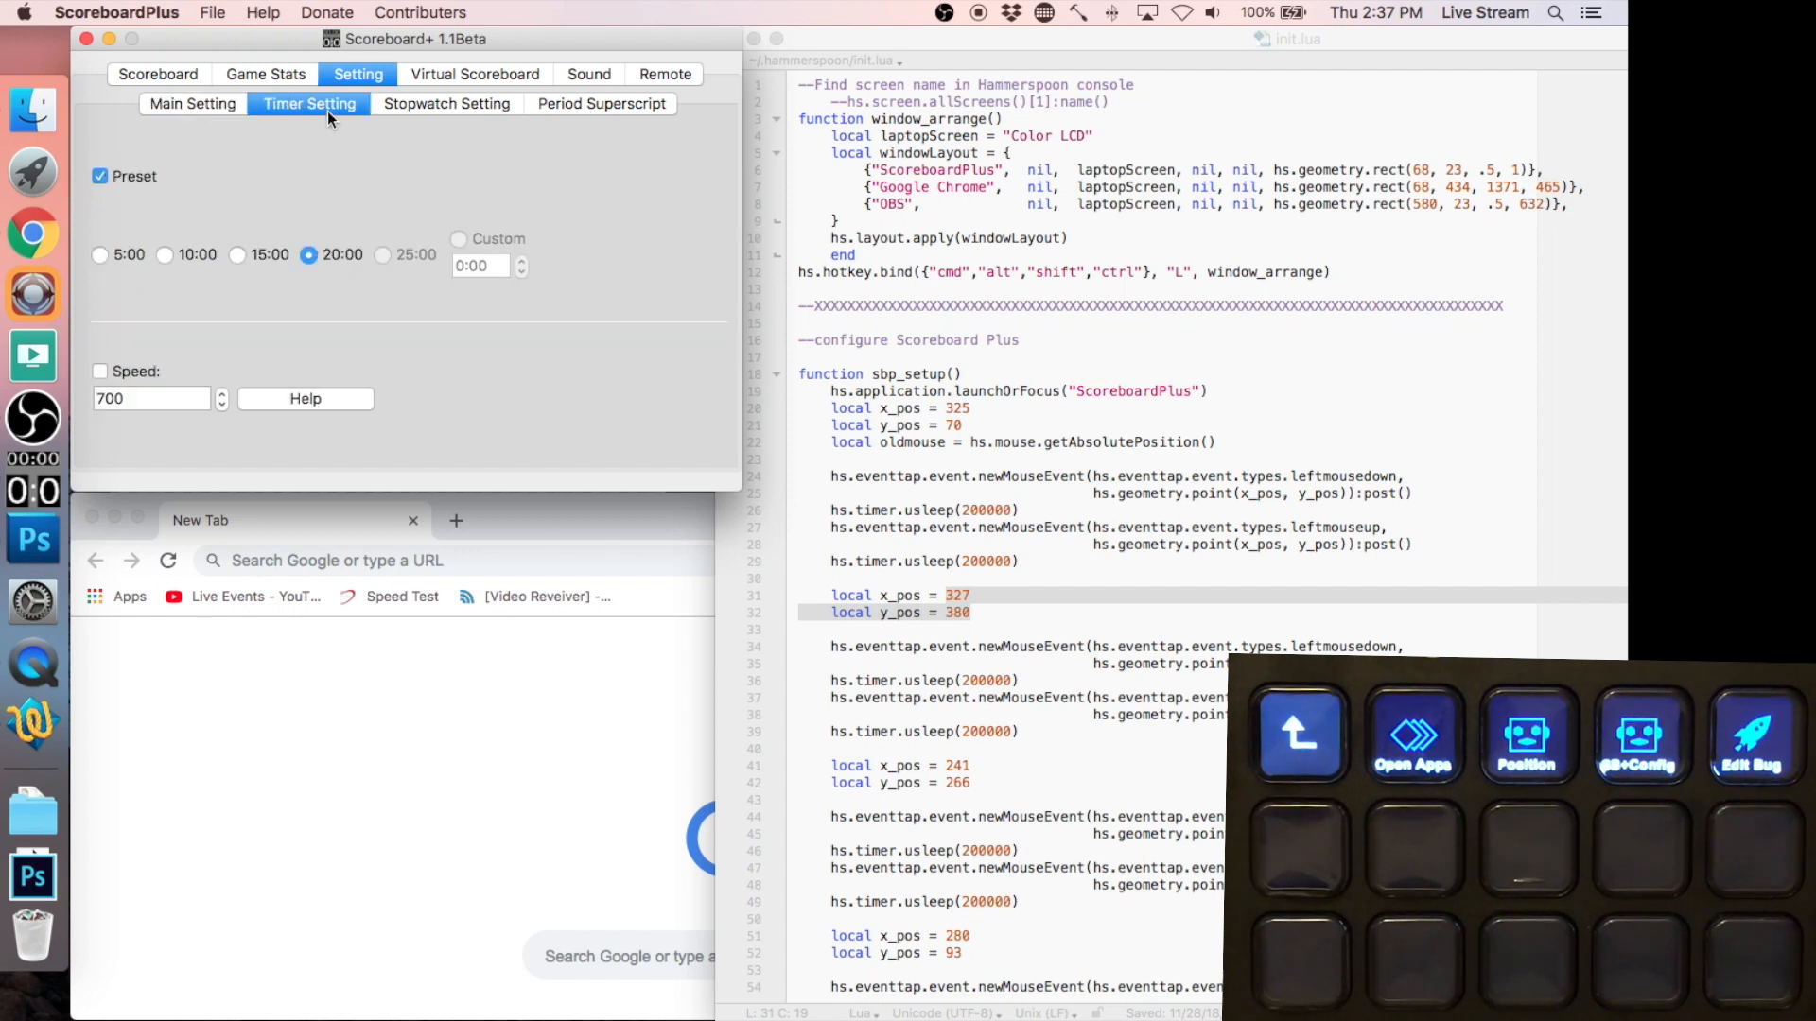
click(157, 73)
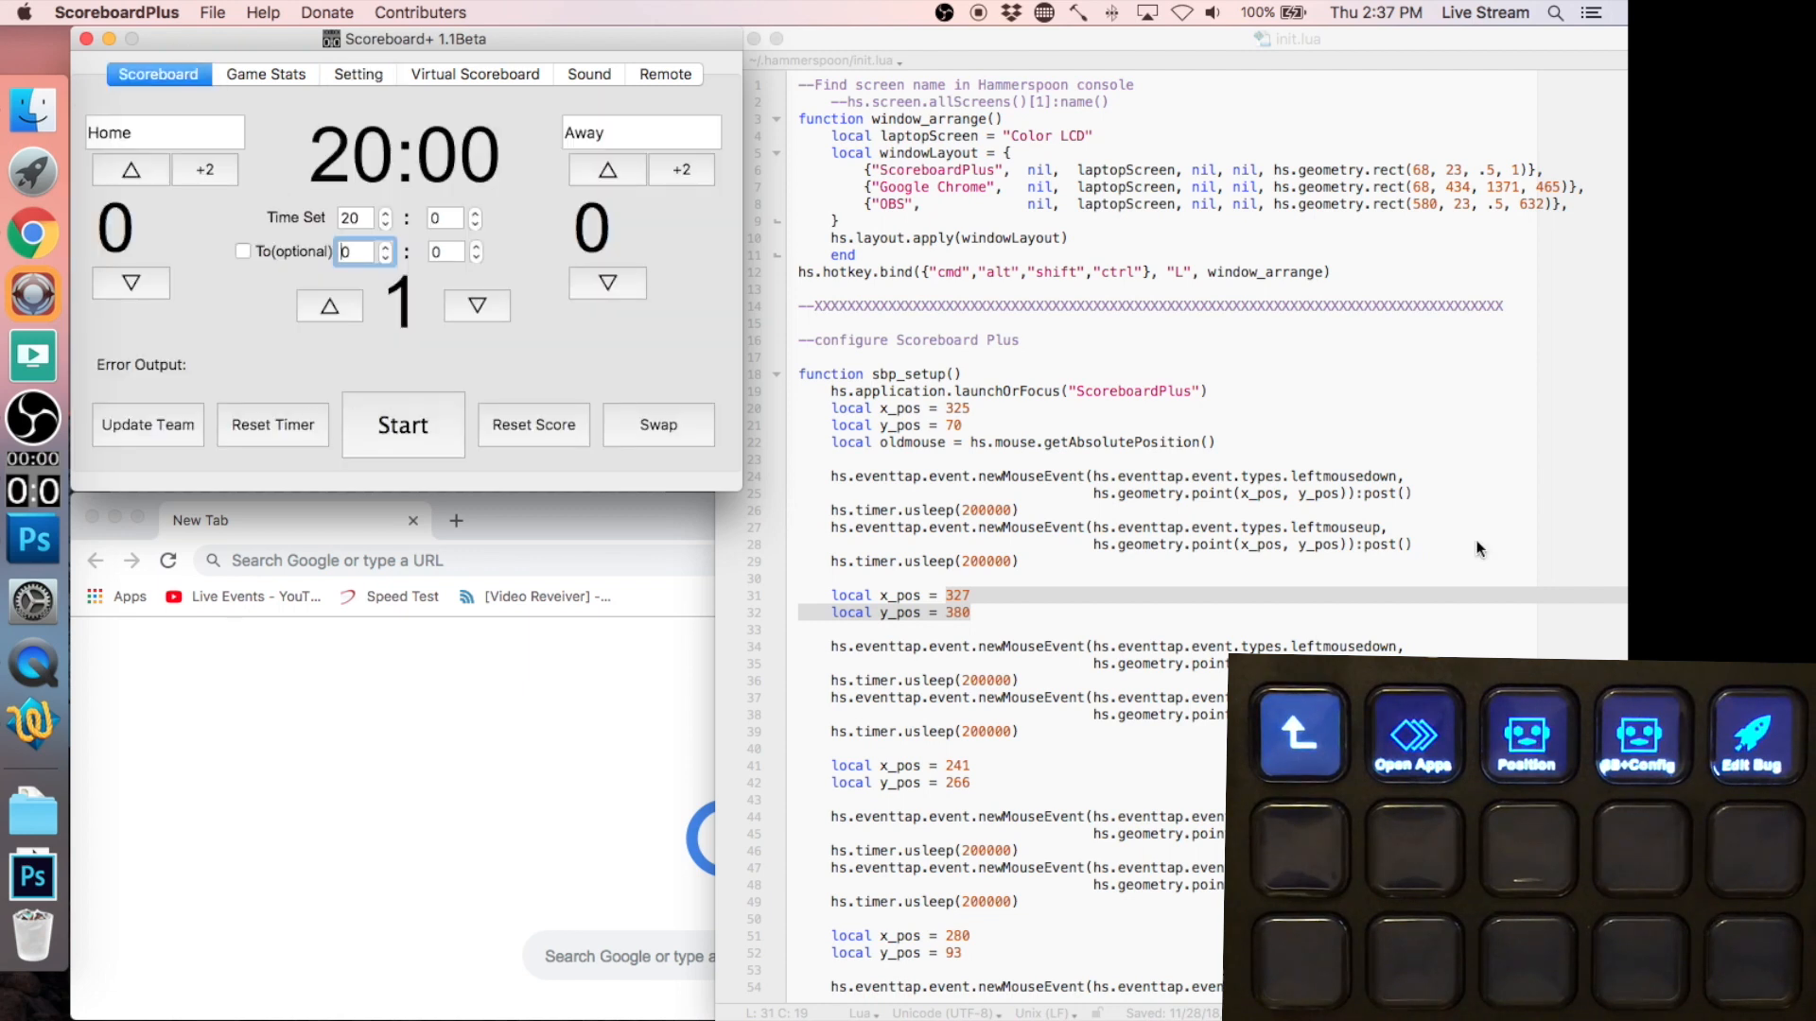
- Minimize Scoreboard+, reposition the init.lua window over the cleared area, and go to the end of the sbp_setup function
click(1364, 40)
drag(1365, 40, 1153, 40)
click(110, 39)
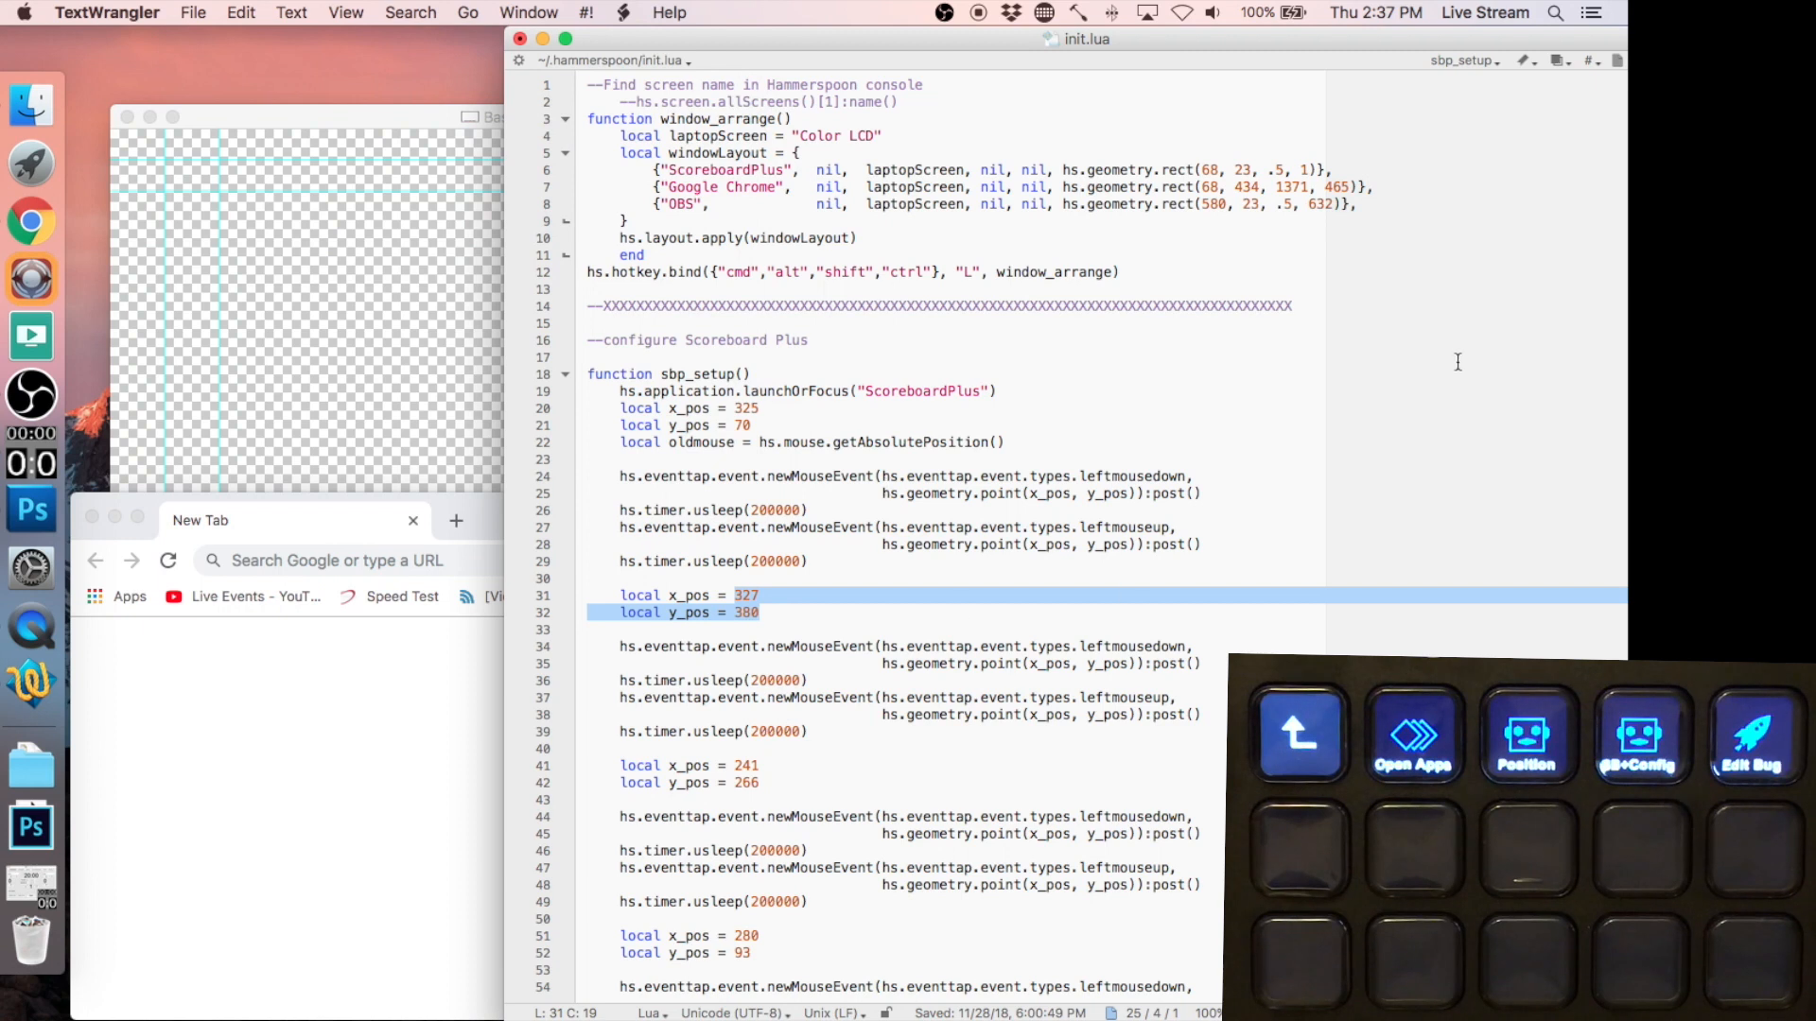
drag(1169, 39, 953, 40)
drag(1424, 145, 1409, 437)
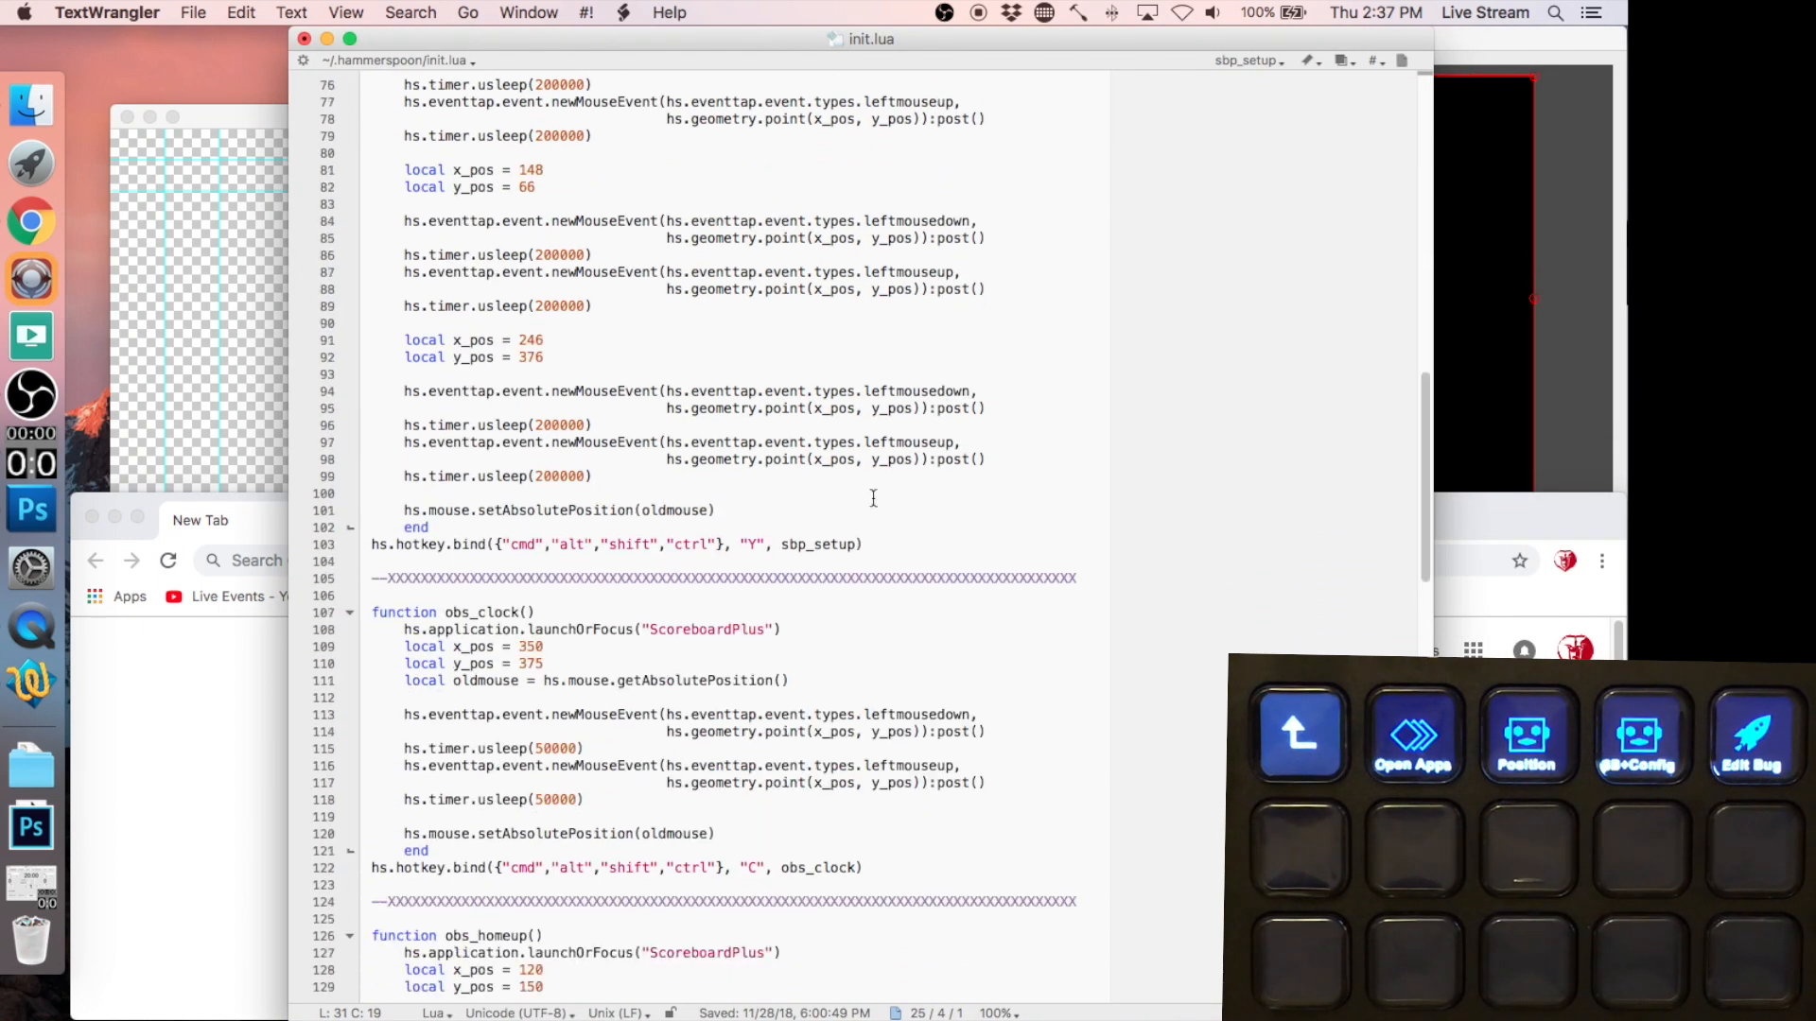
- Highlight the closing lines of sbp_setup and its last x_pos value, and place the cursor on the matching y_pos
drag(873, 548, 259, 425)
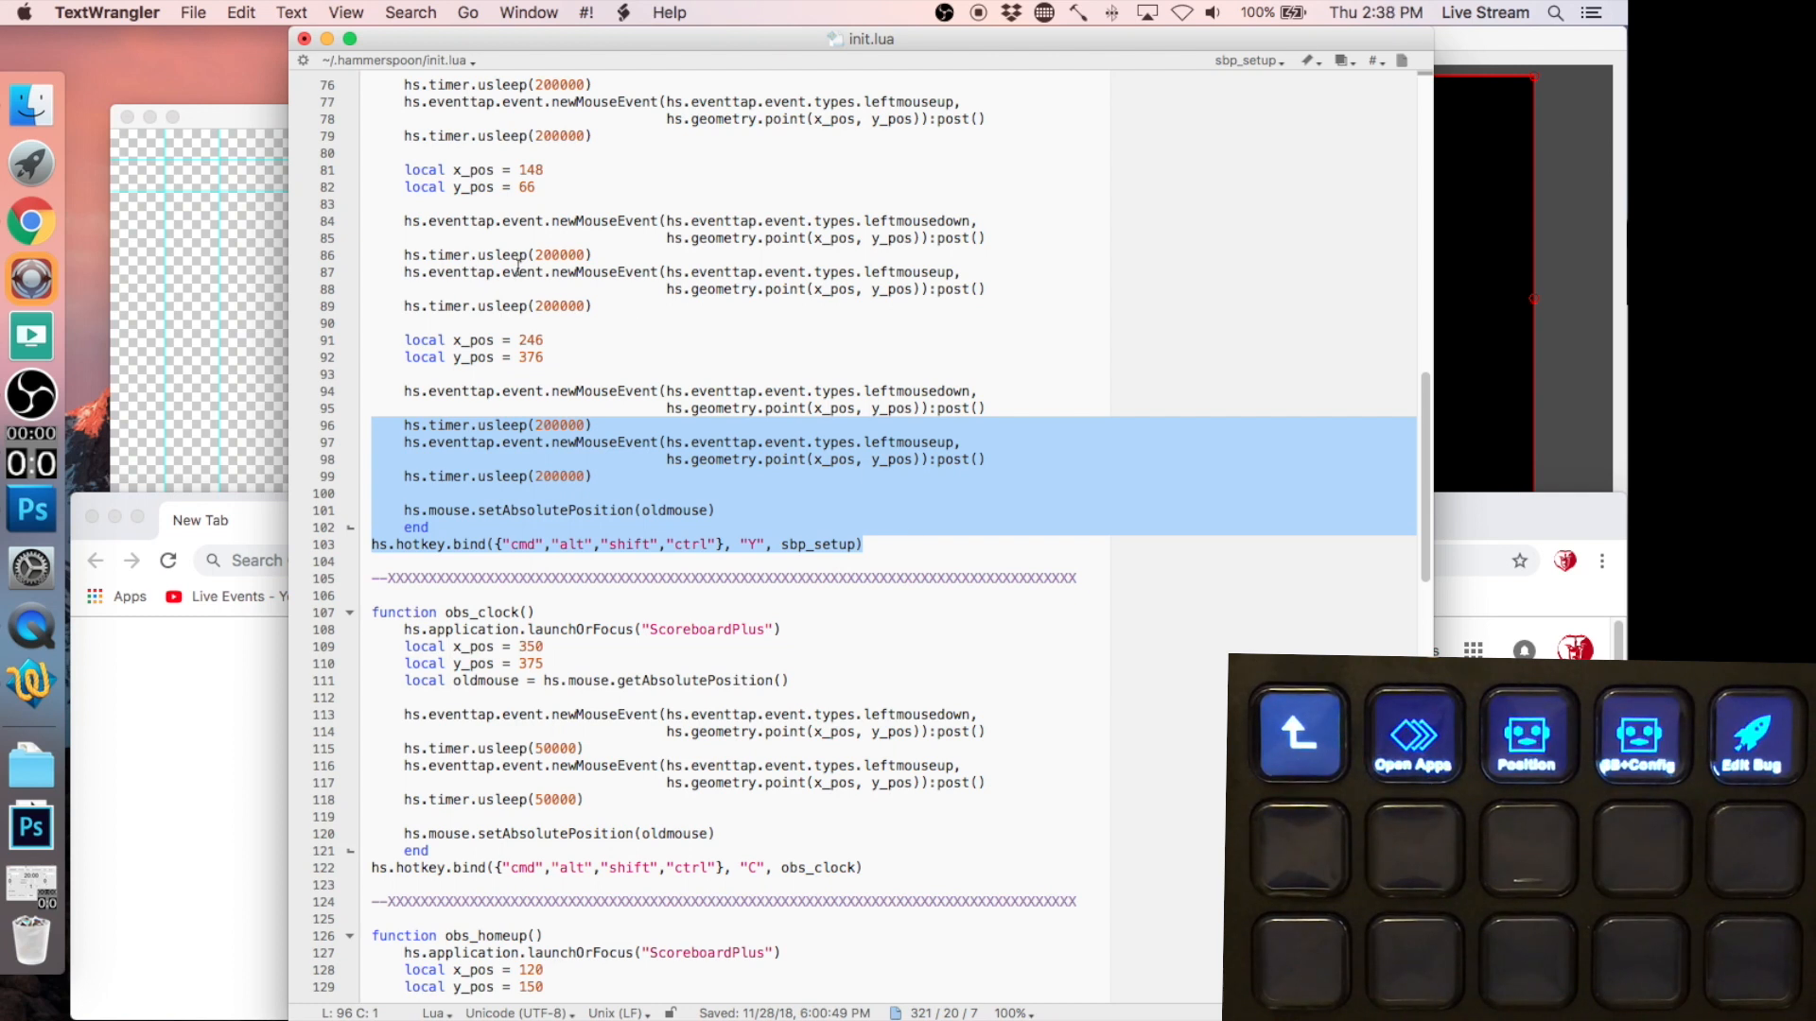
drag(541, 340, 527, 340)
click(532, 356)
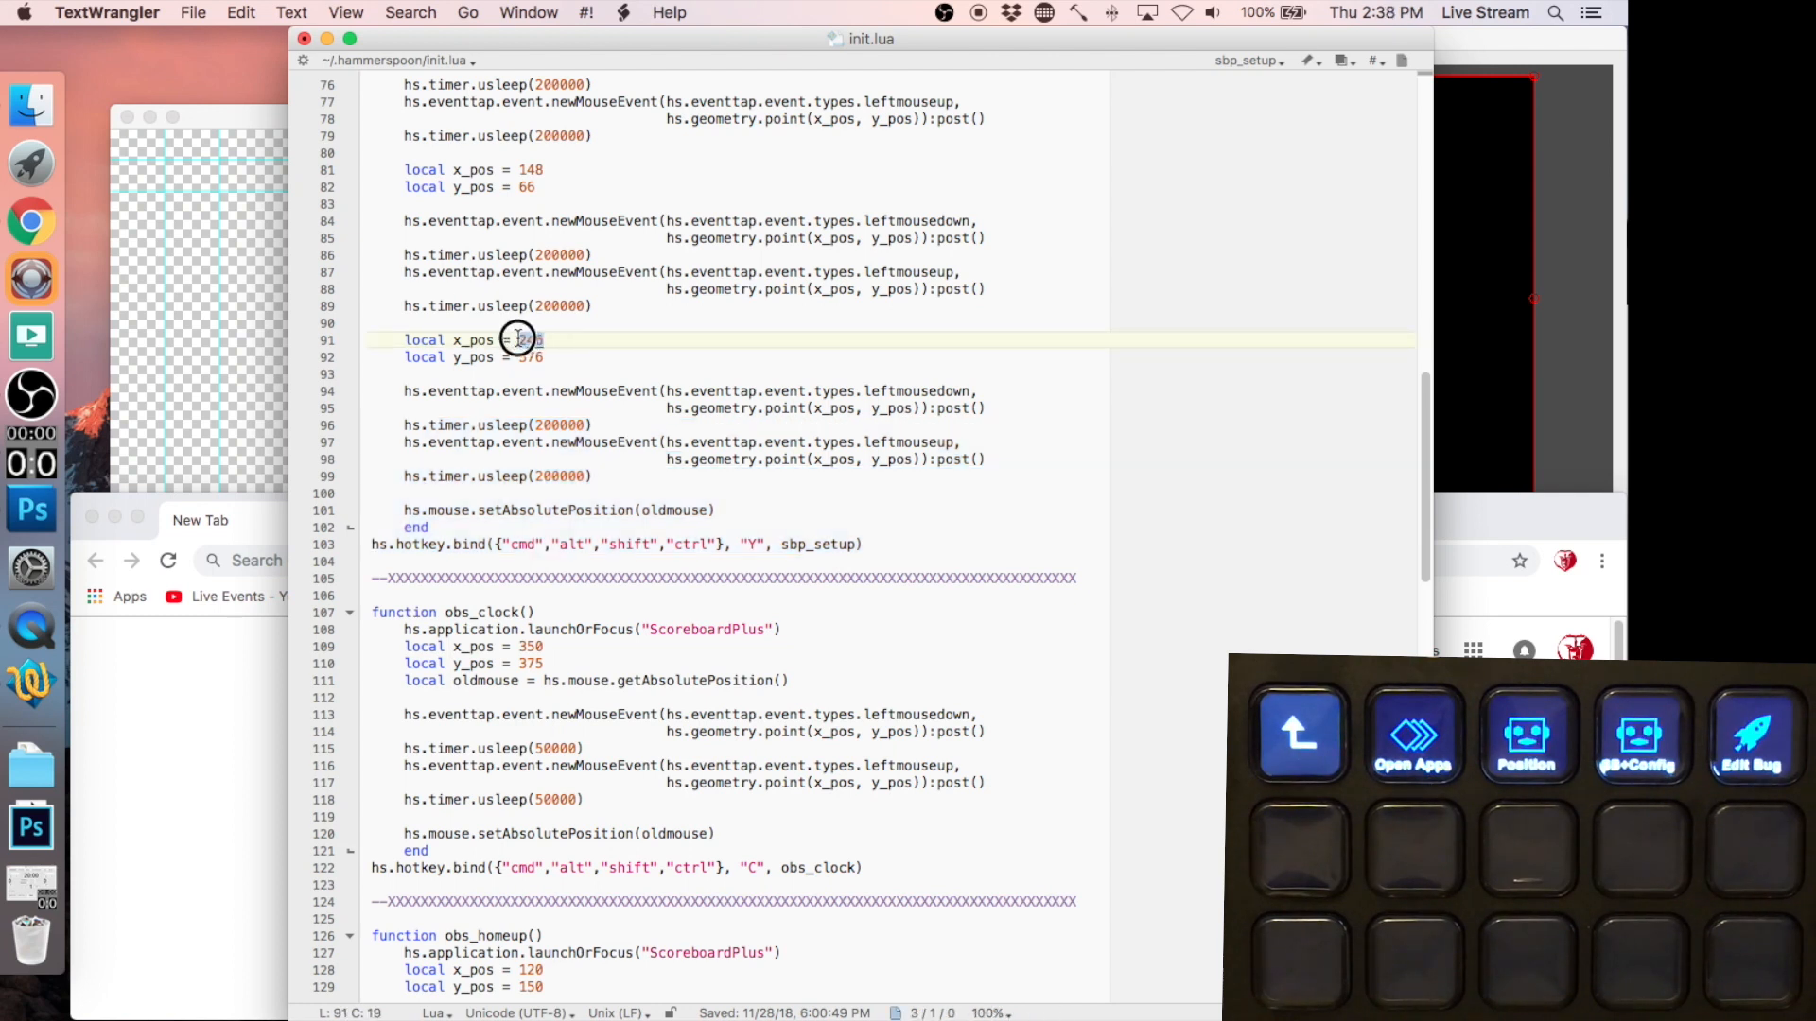
- Restore Scoreboard+, reselect the 20:00 preset on the Timer Setting page, and return to the Scoreboard page
click(31, 461)
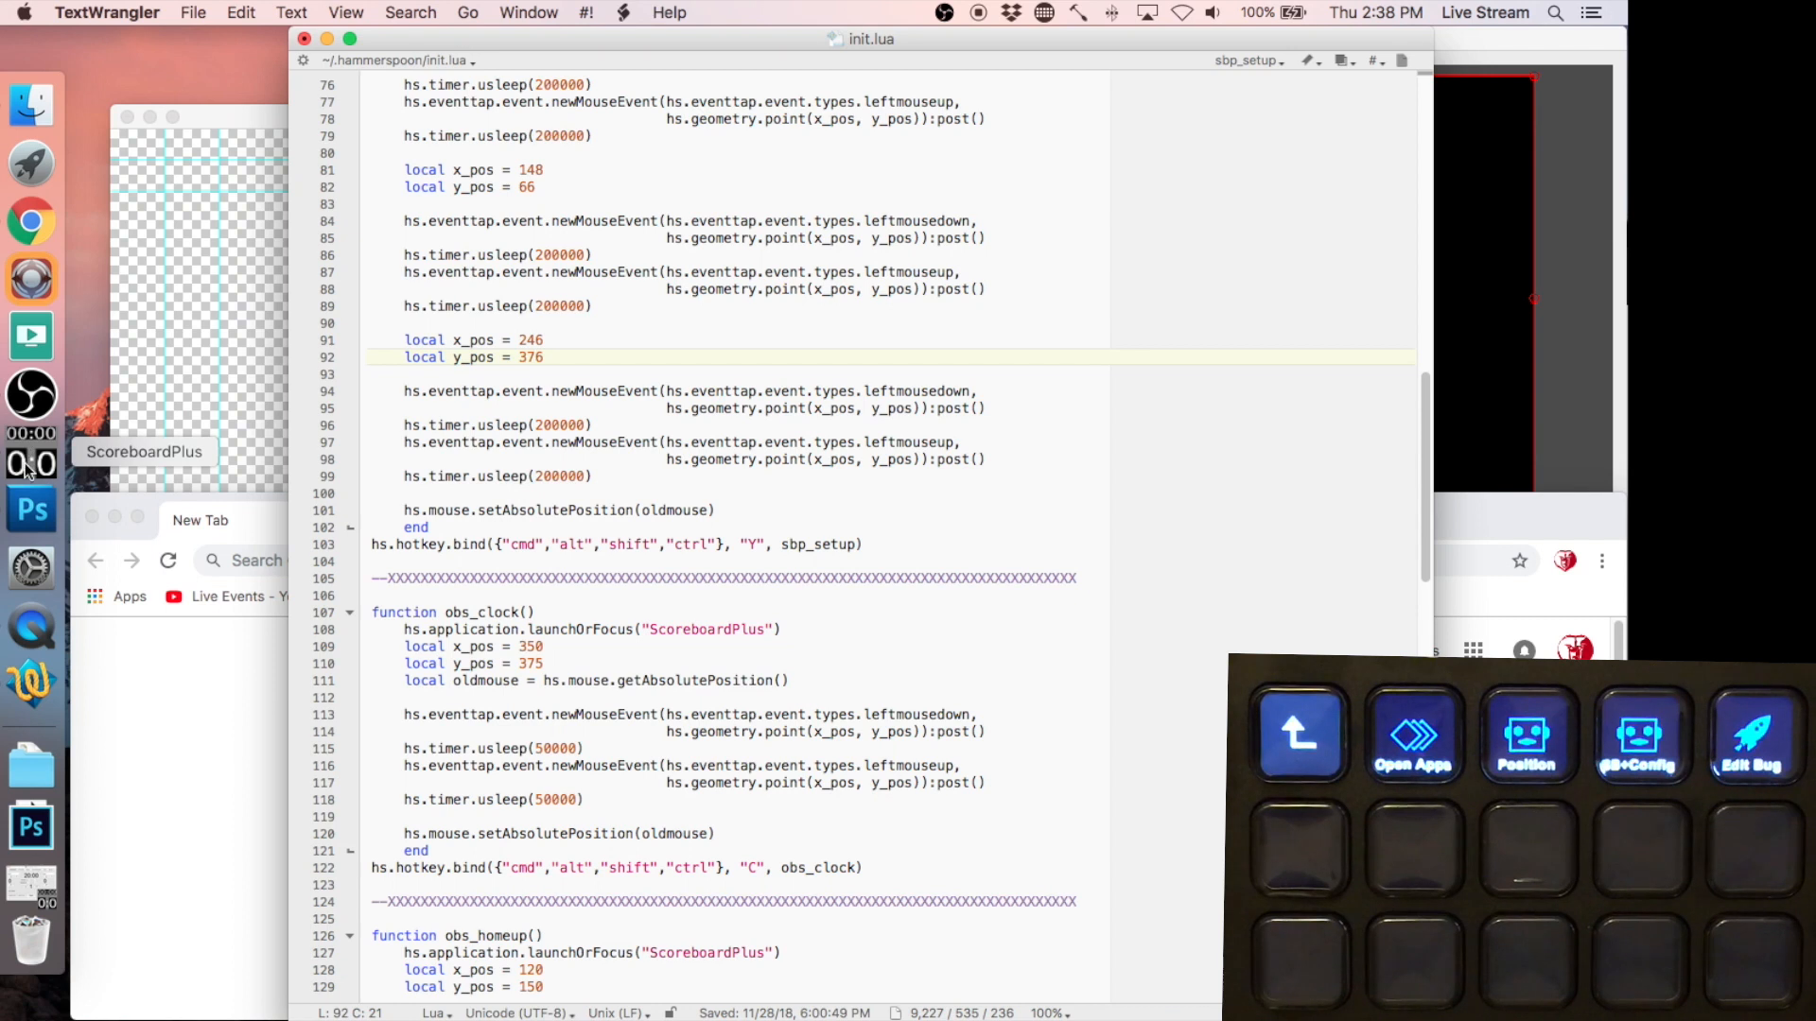
click(266, 75)
click(348, 77)
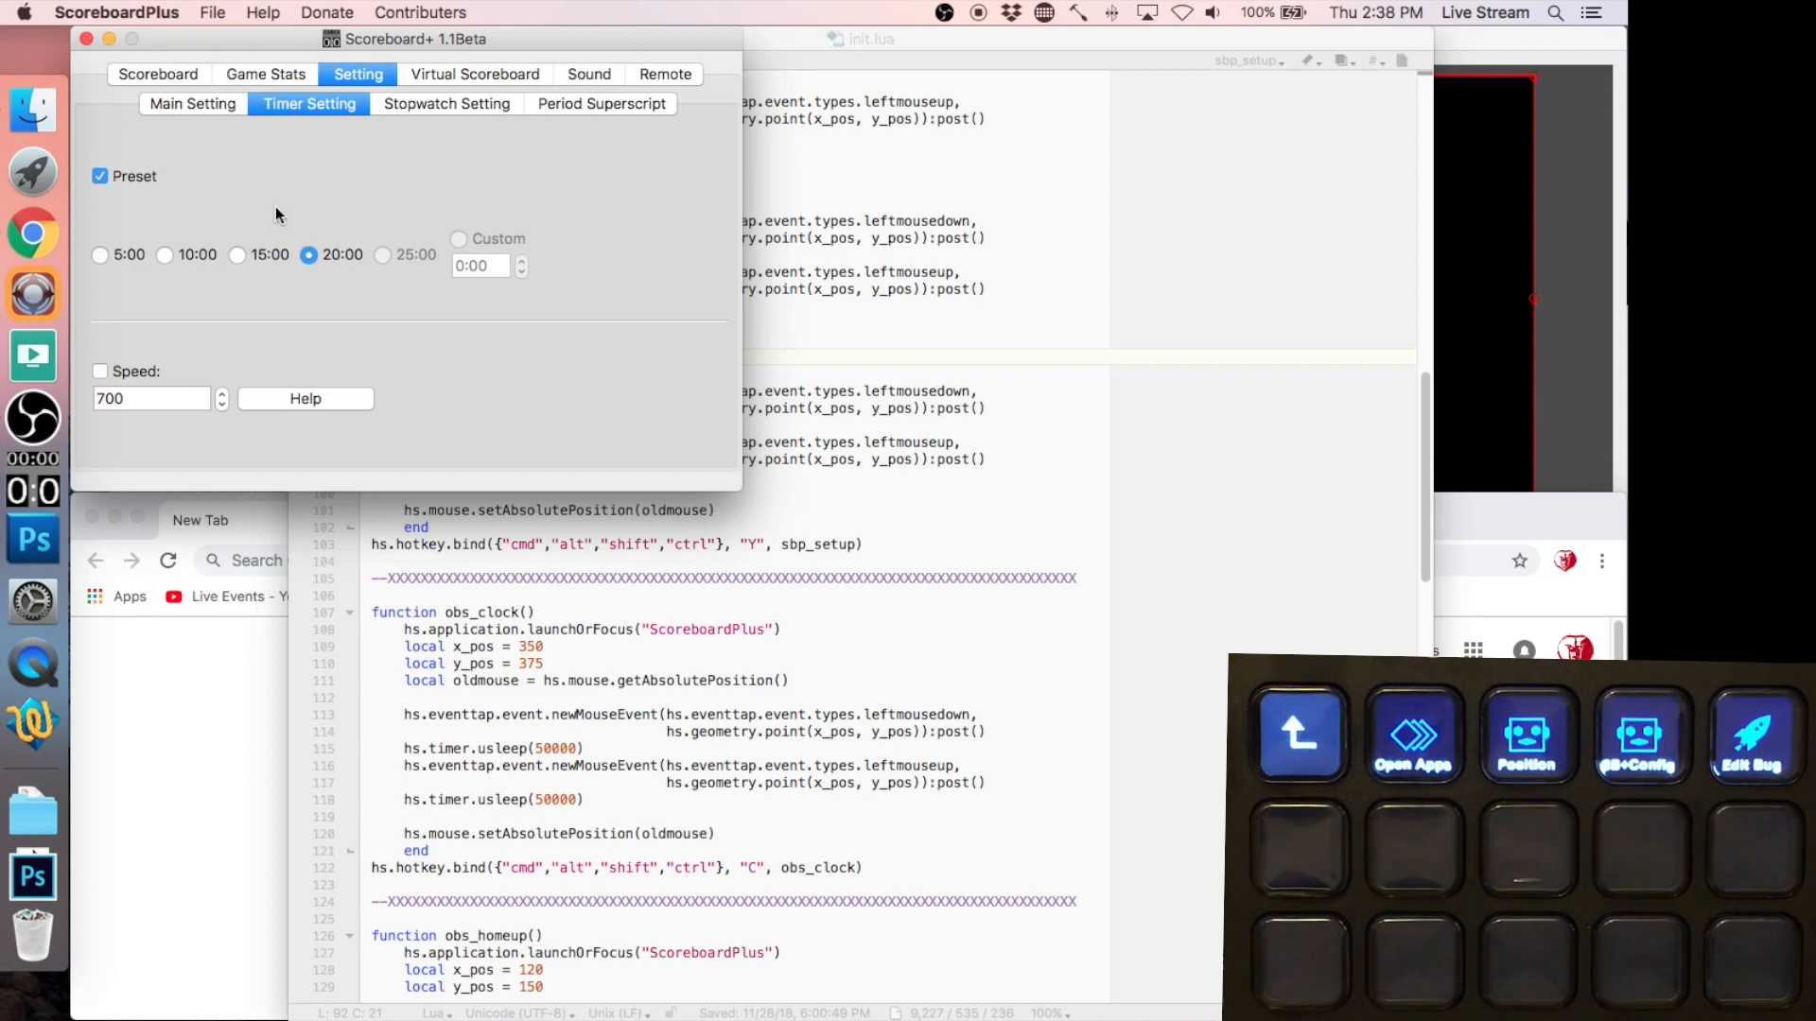
click(167, 257)
click(306, 254)
click(142, 77)
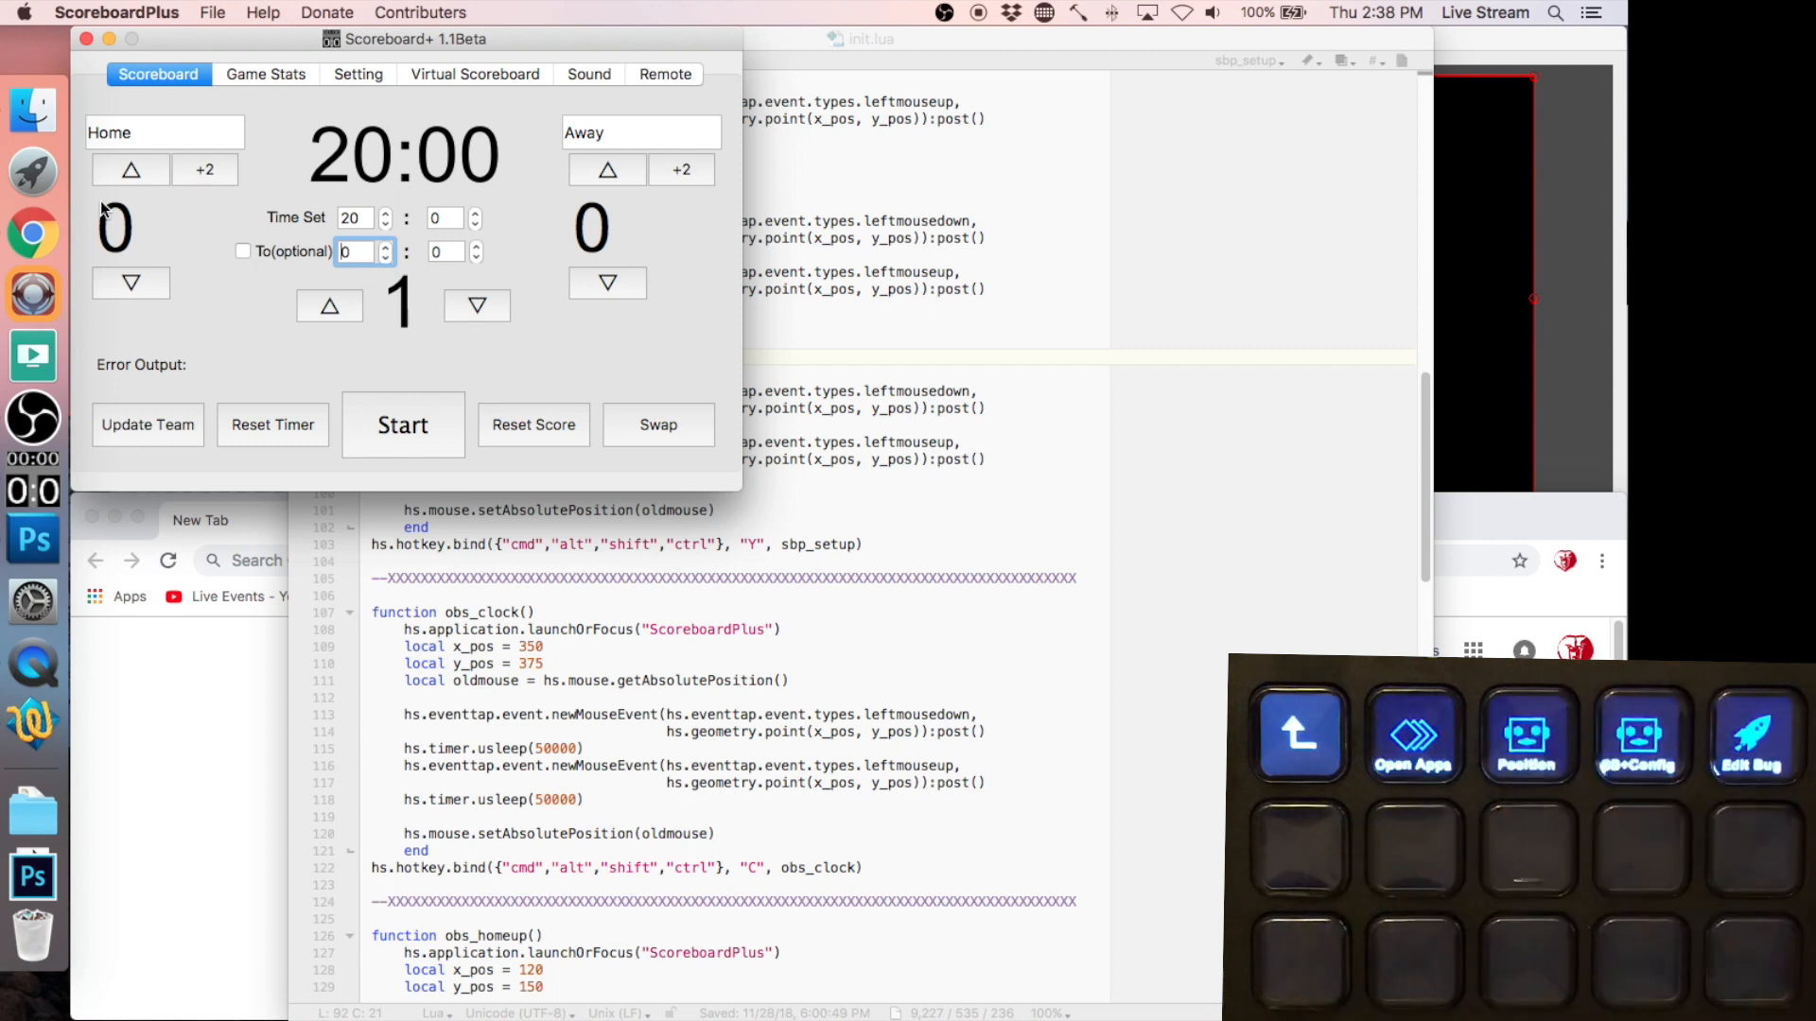
- Close Scoreboard+ and highlight the separator line and the whole obs_clock function in init.lua
click(86, 39)
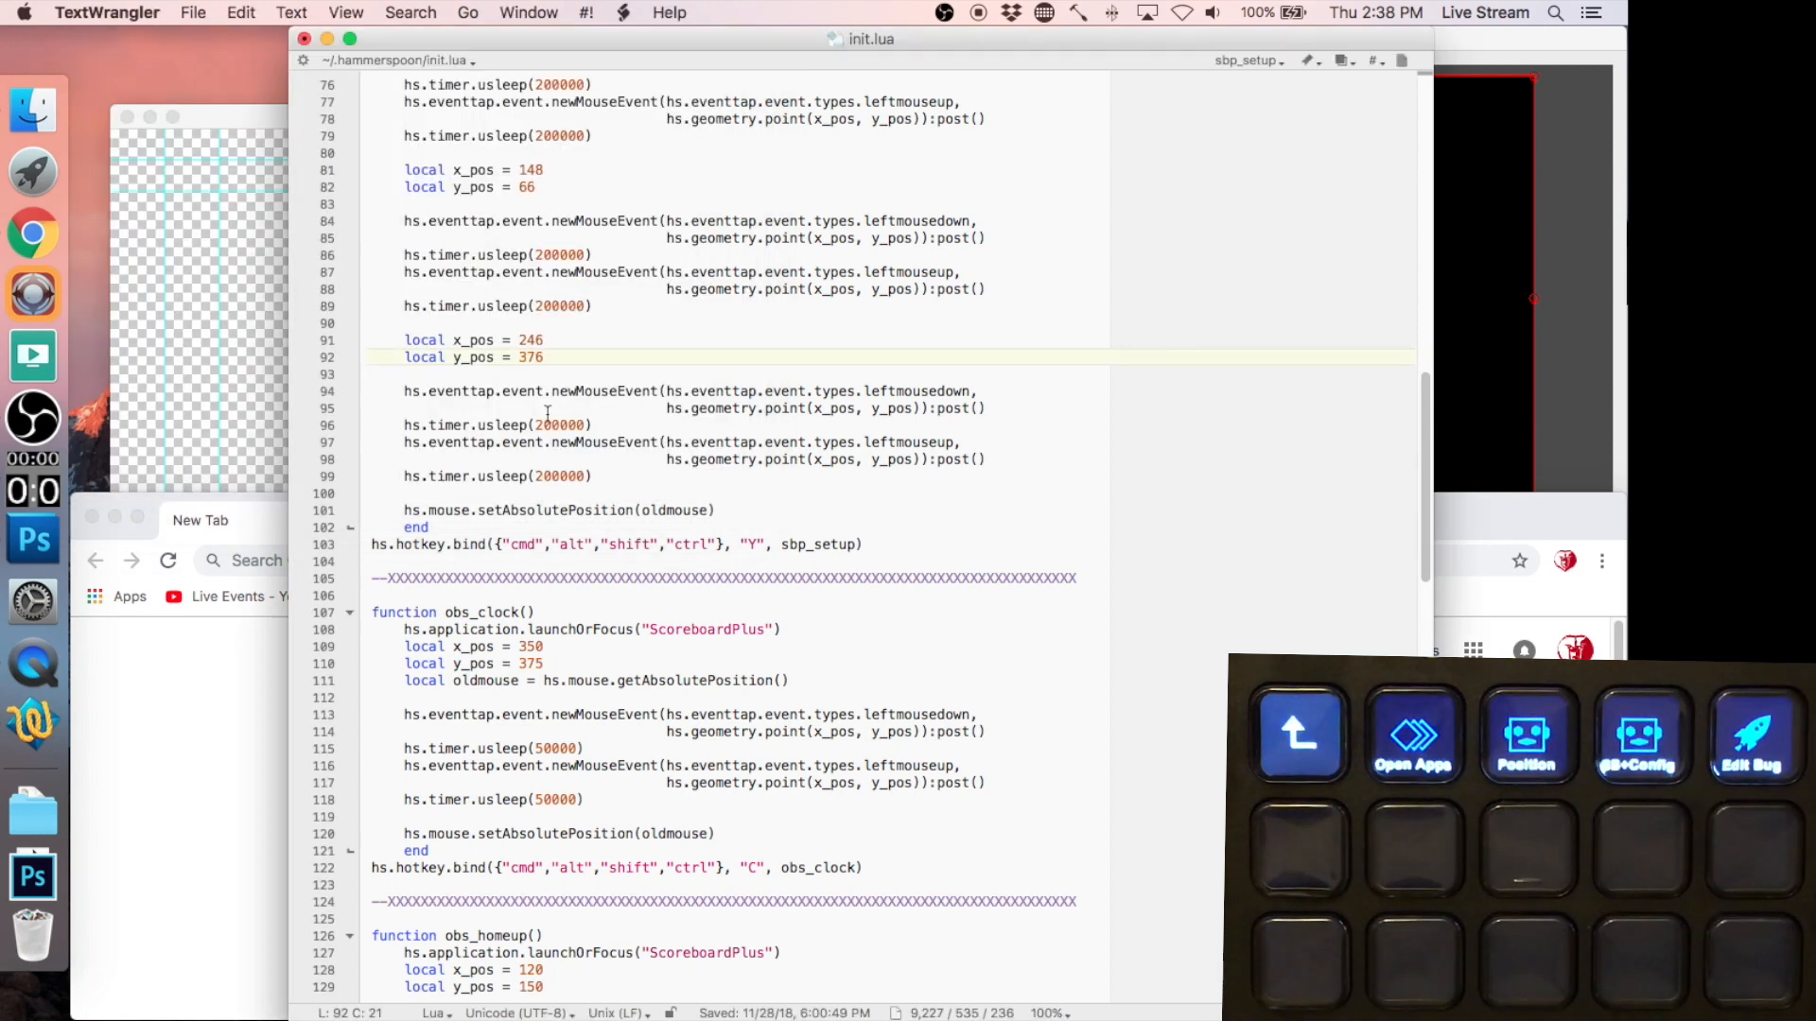
drag(1426, 417, 1416, 490)
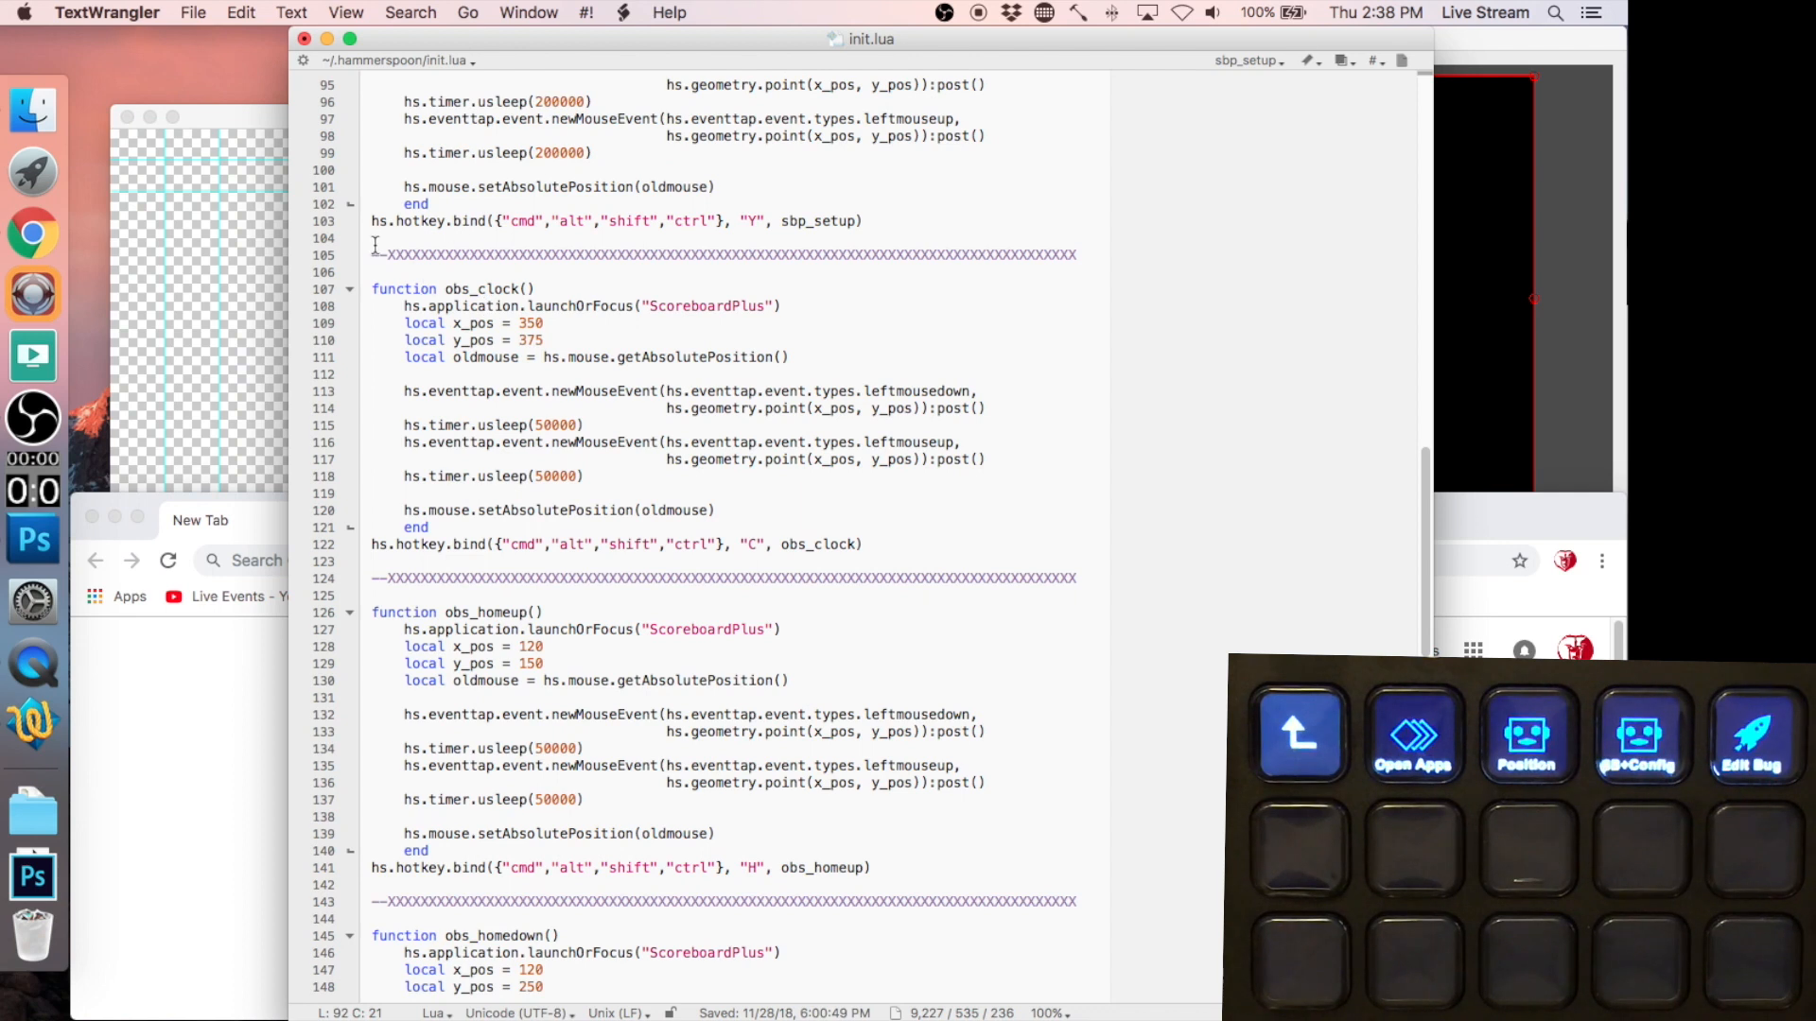
drag(374, 254, 849, 280)
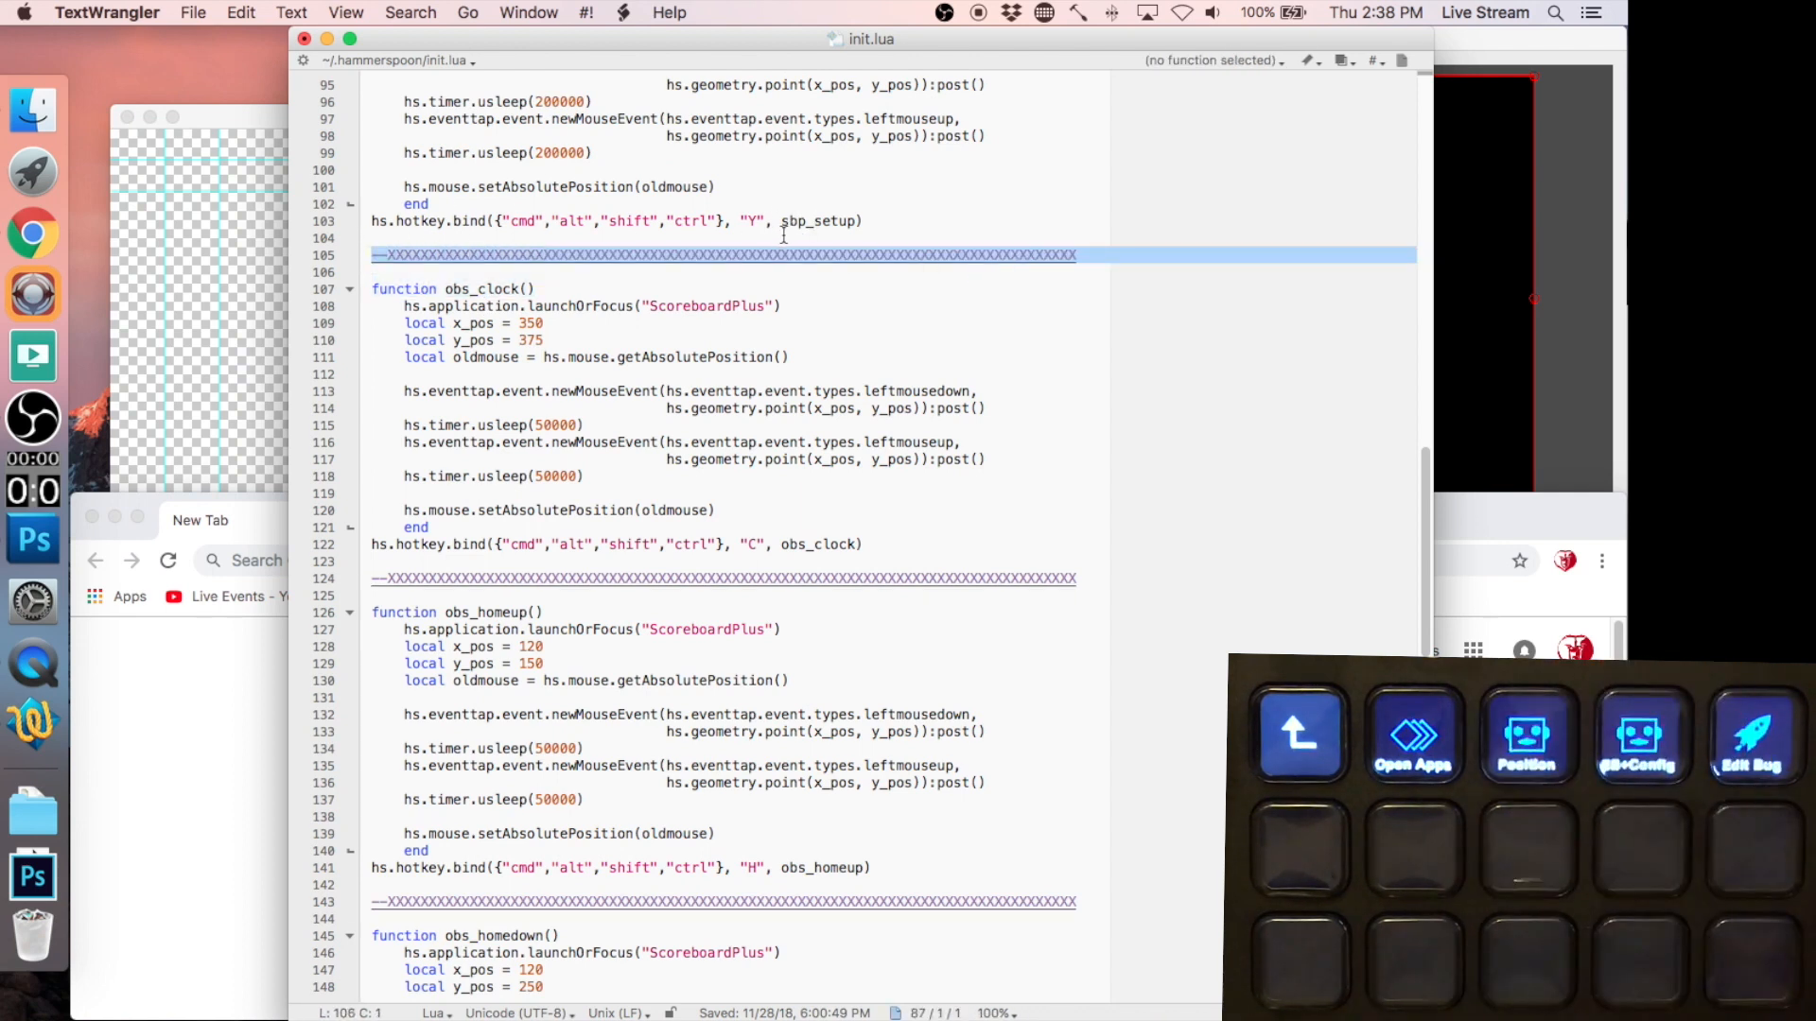
key(Down)
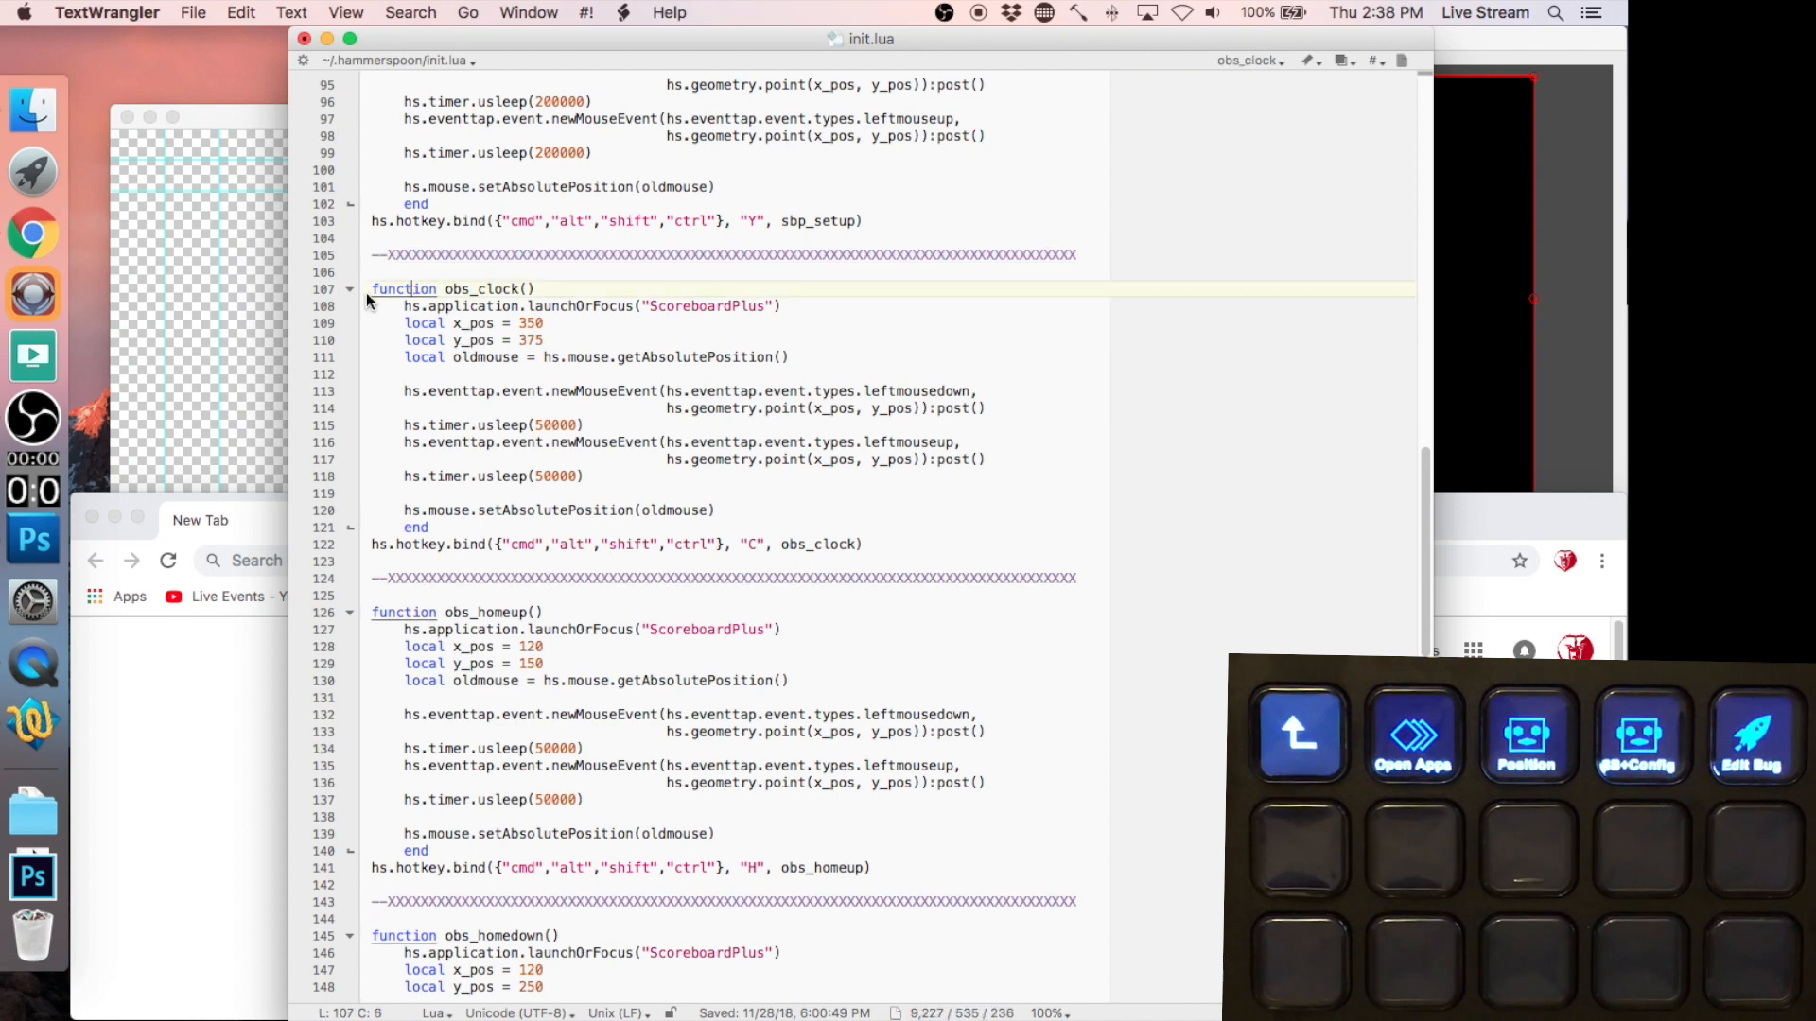
drag(410, 309, 838, 545)
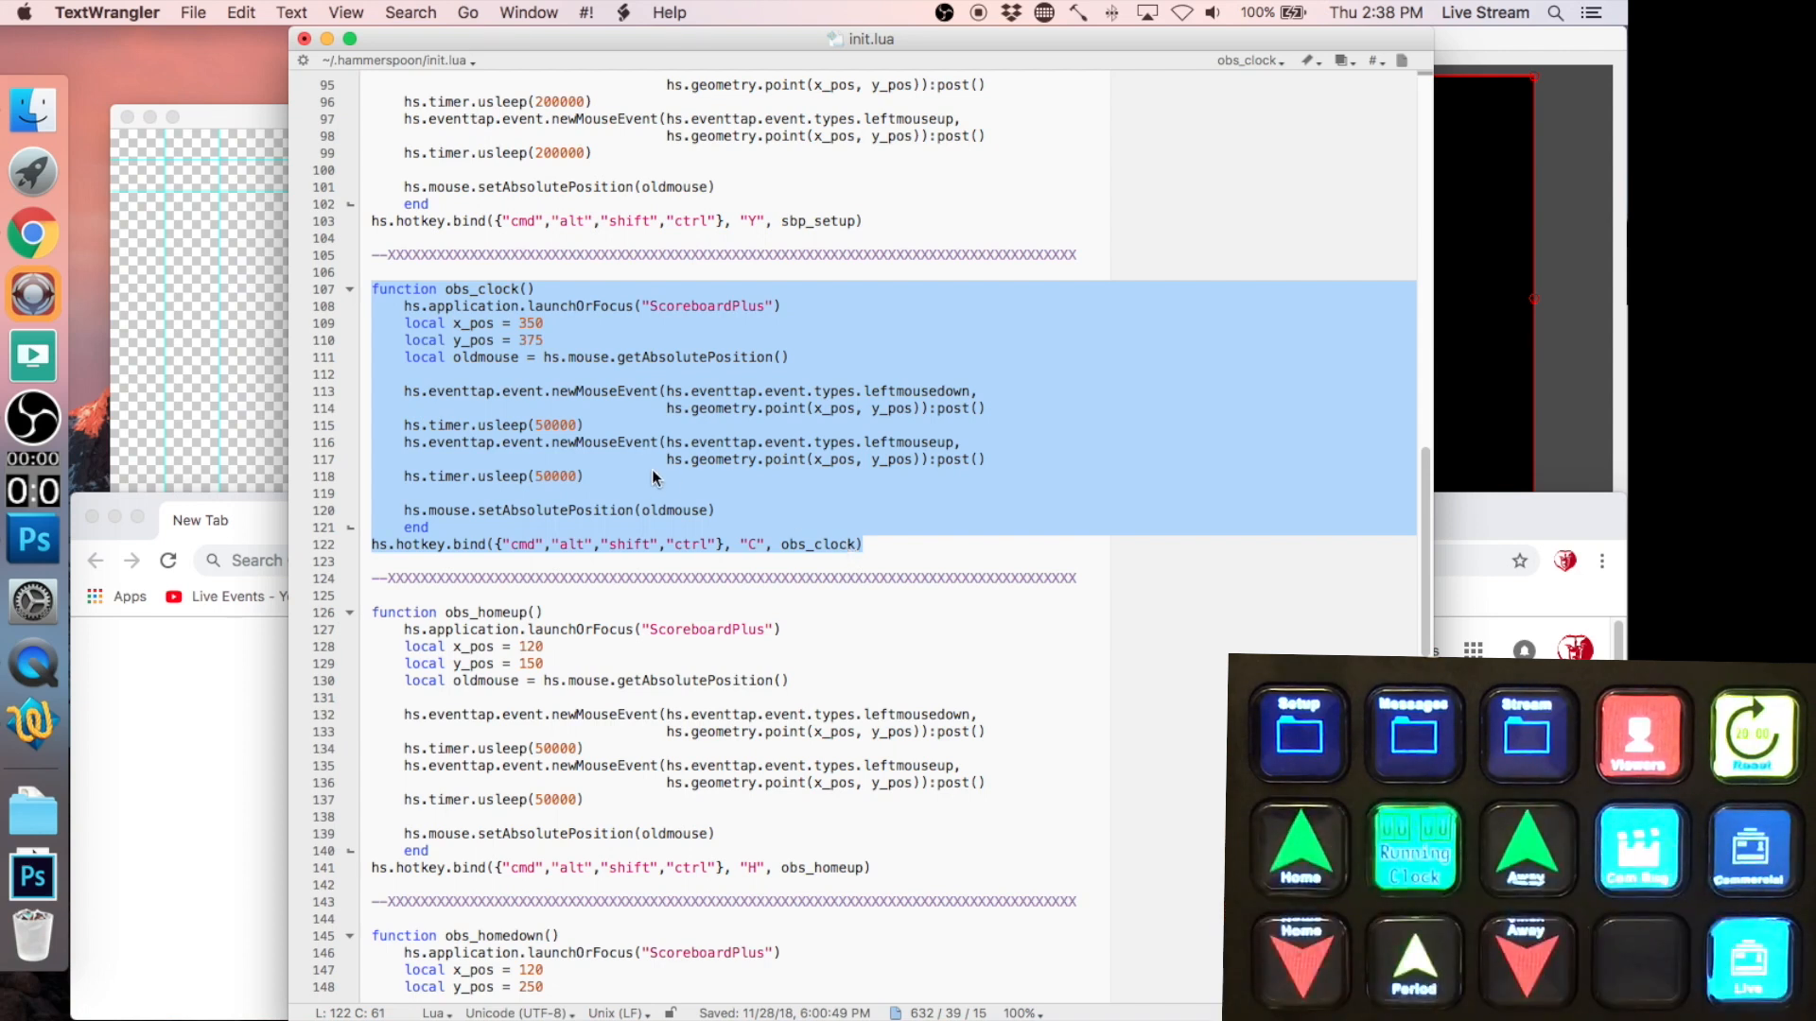
- Point out the obs_clock function name, its ScoreboardPlus launch line and its x_pos value
click(567, 357)
click(378, 289)
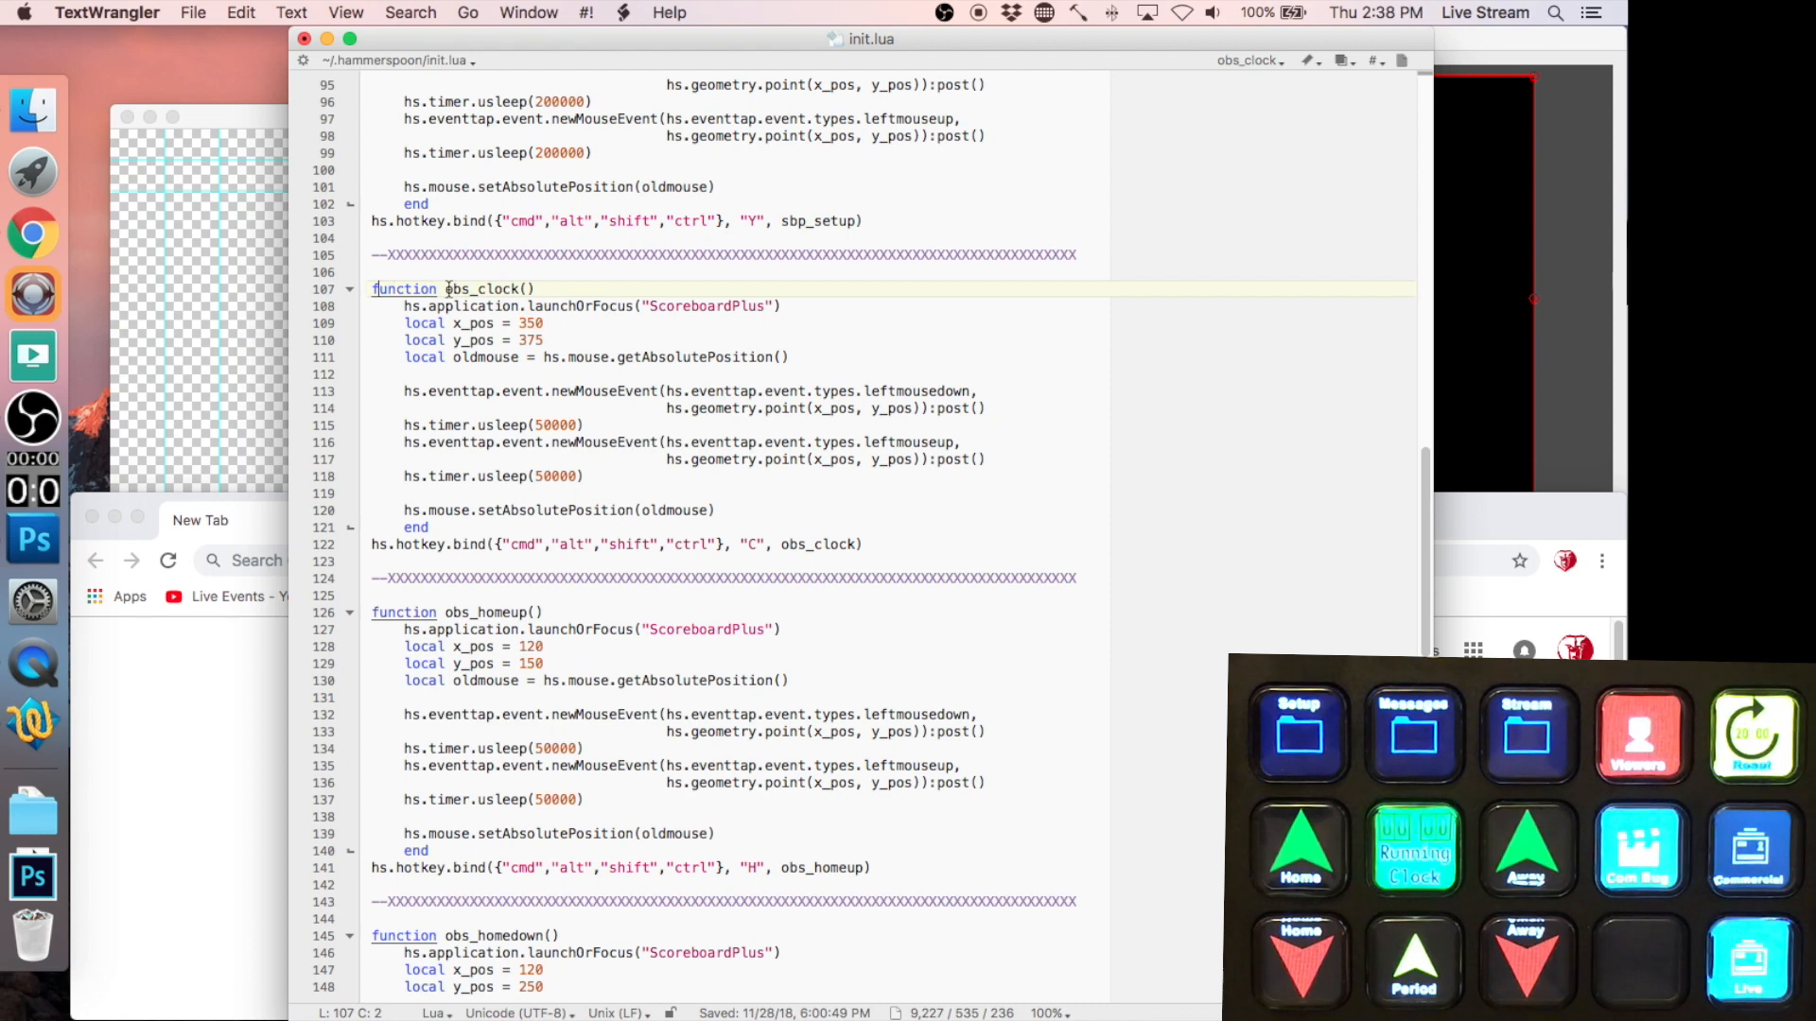
double_click(449, 288)
click(684, 307)
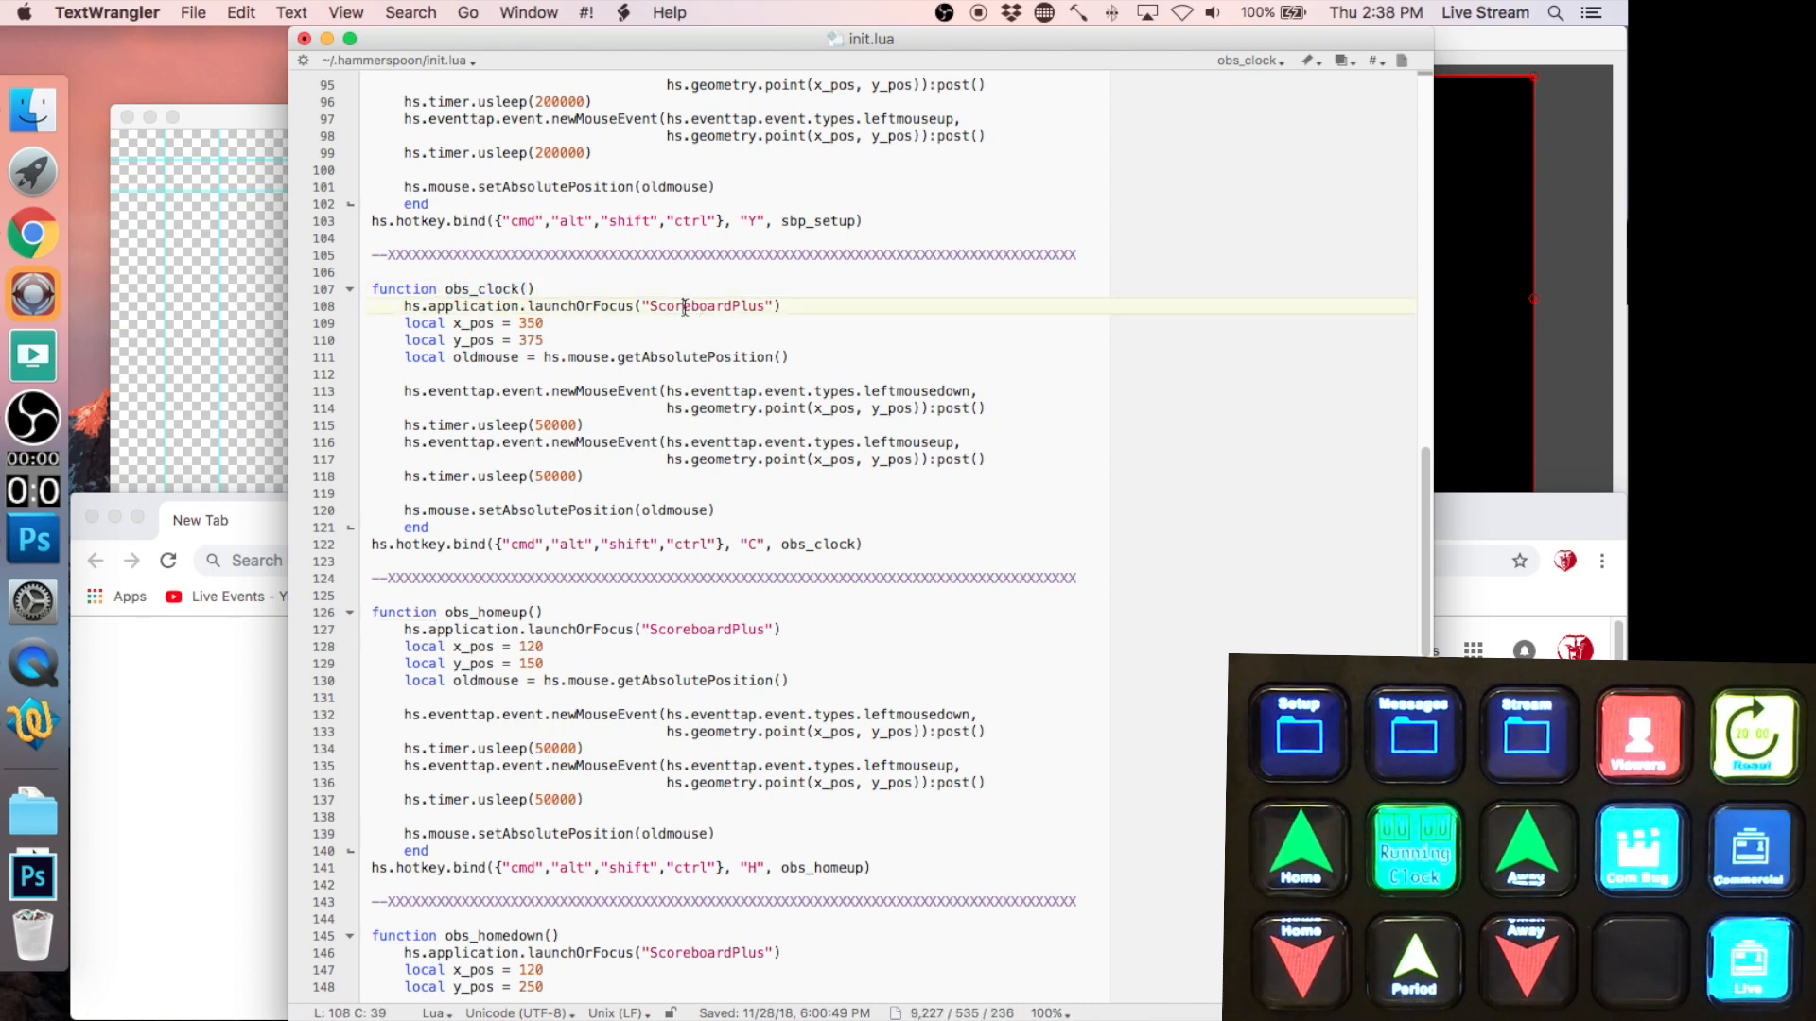
click(519, 323)
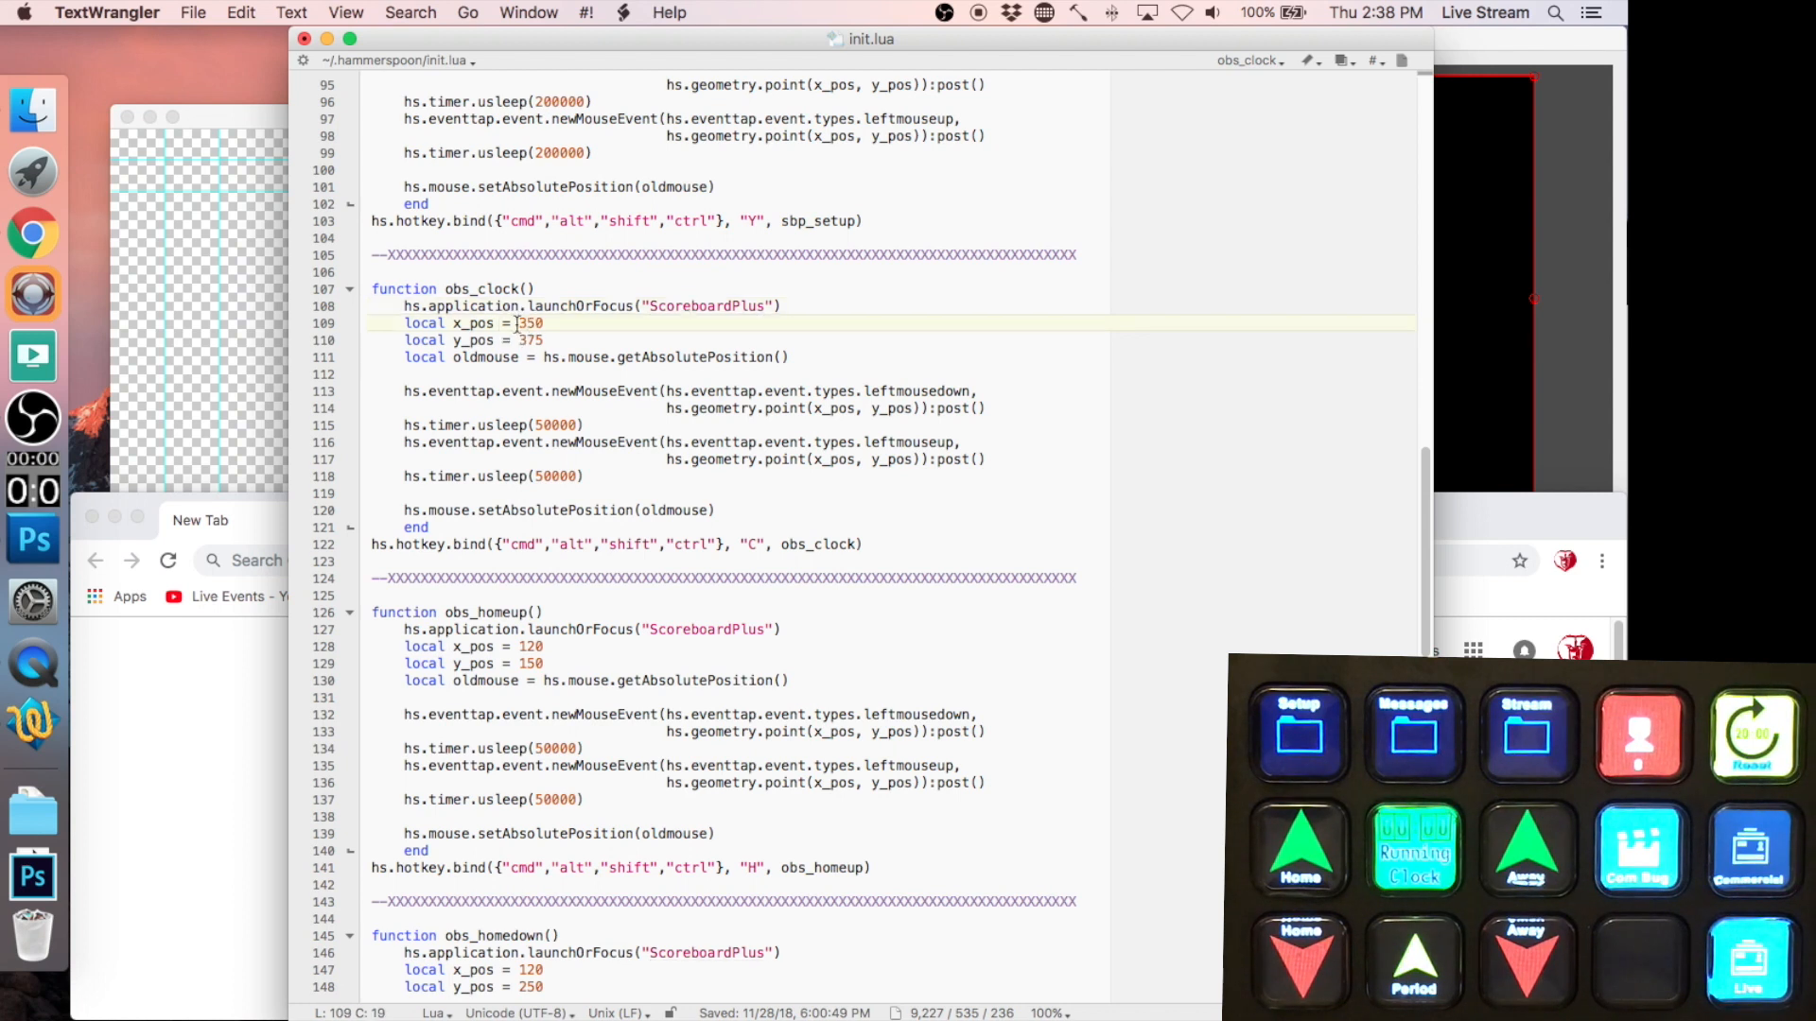
- Relaunch Scoreboard+, dismiss its beta notice, and move its window above the Chrome window before returning to init.lua
key(ctrl+alt+shift+super+c)
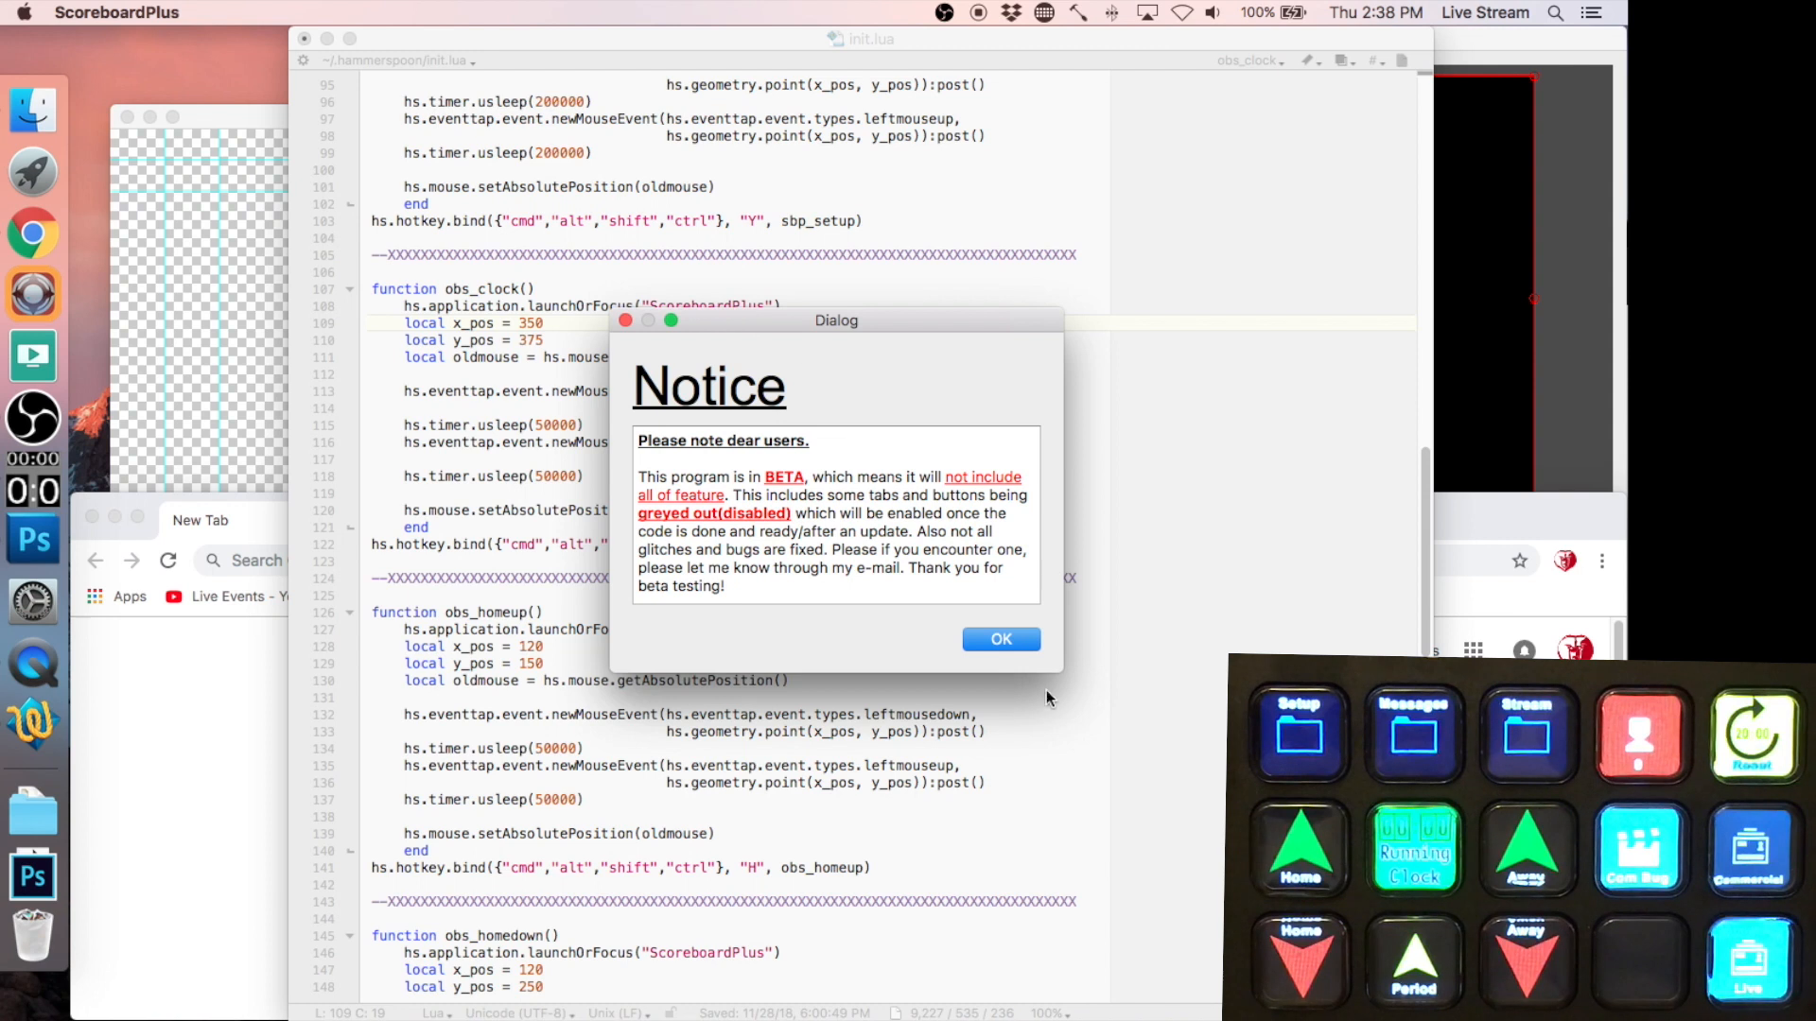
click(999, 639)
drag(815, 299, 371, 13)
click(808, 269)
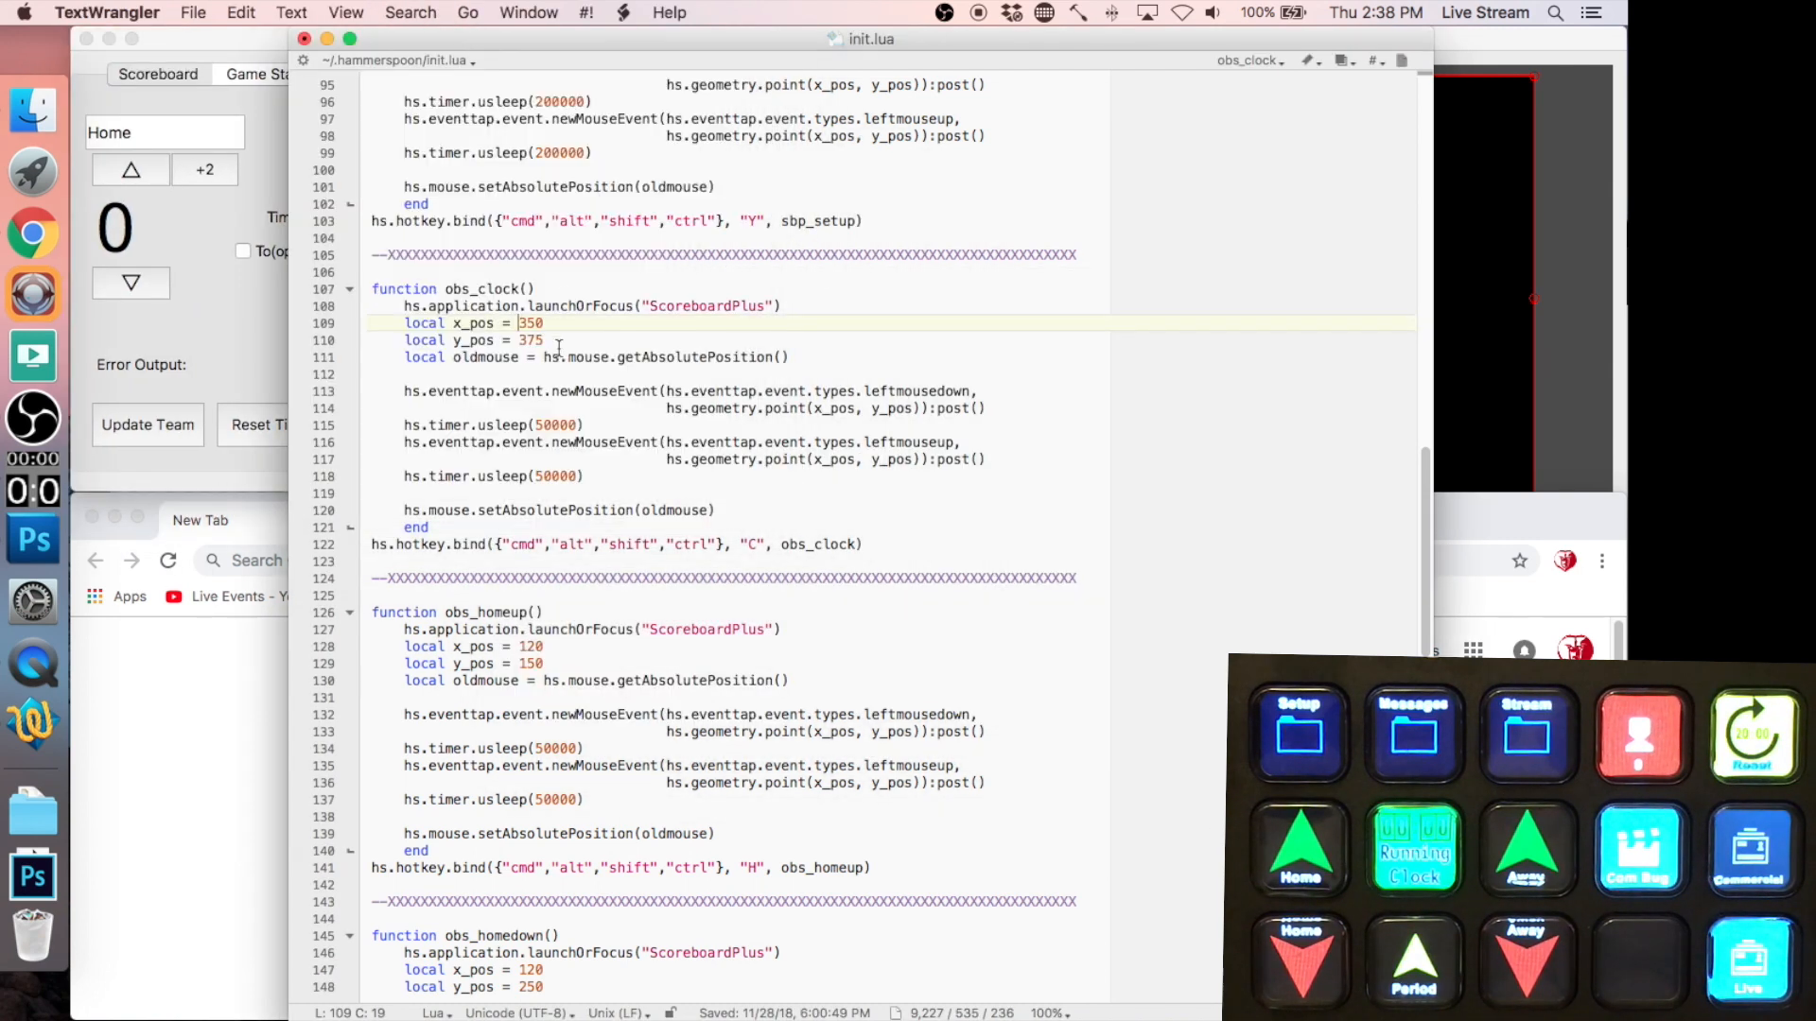
- Check the Start button's position in Scoreboard+ with the screenshot crosshair, and highlight the x_pos and y_pos lines in obs_clock
click(258, 313)
key(super+shift+4)
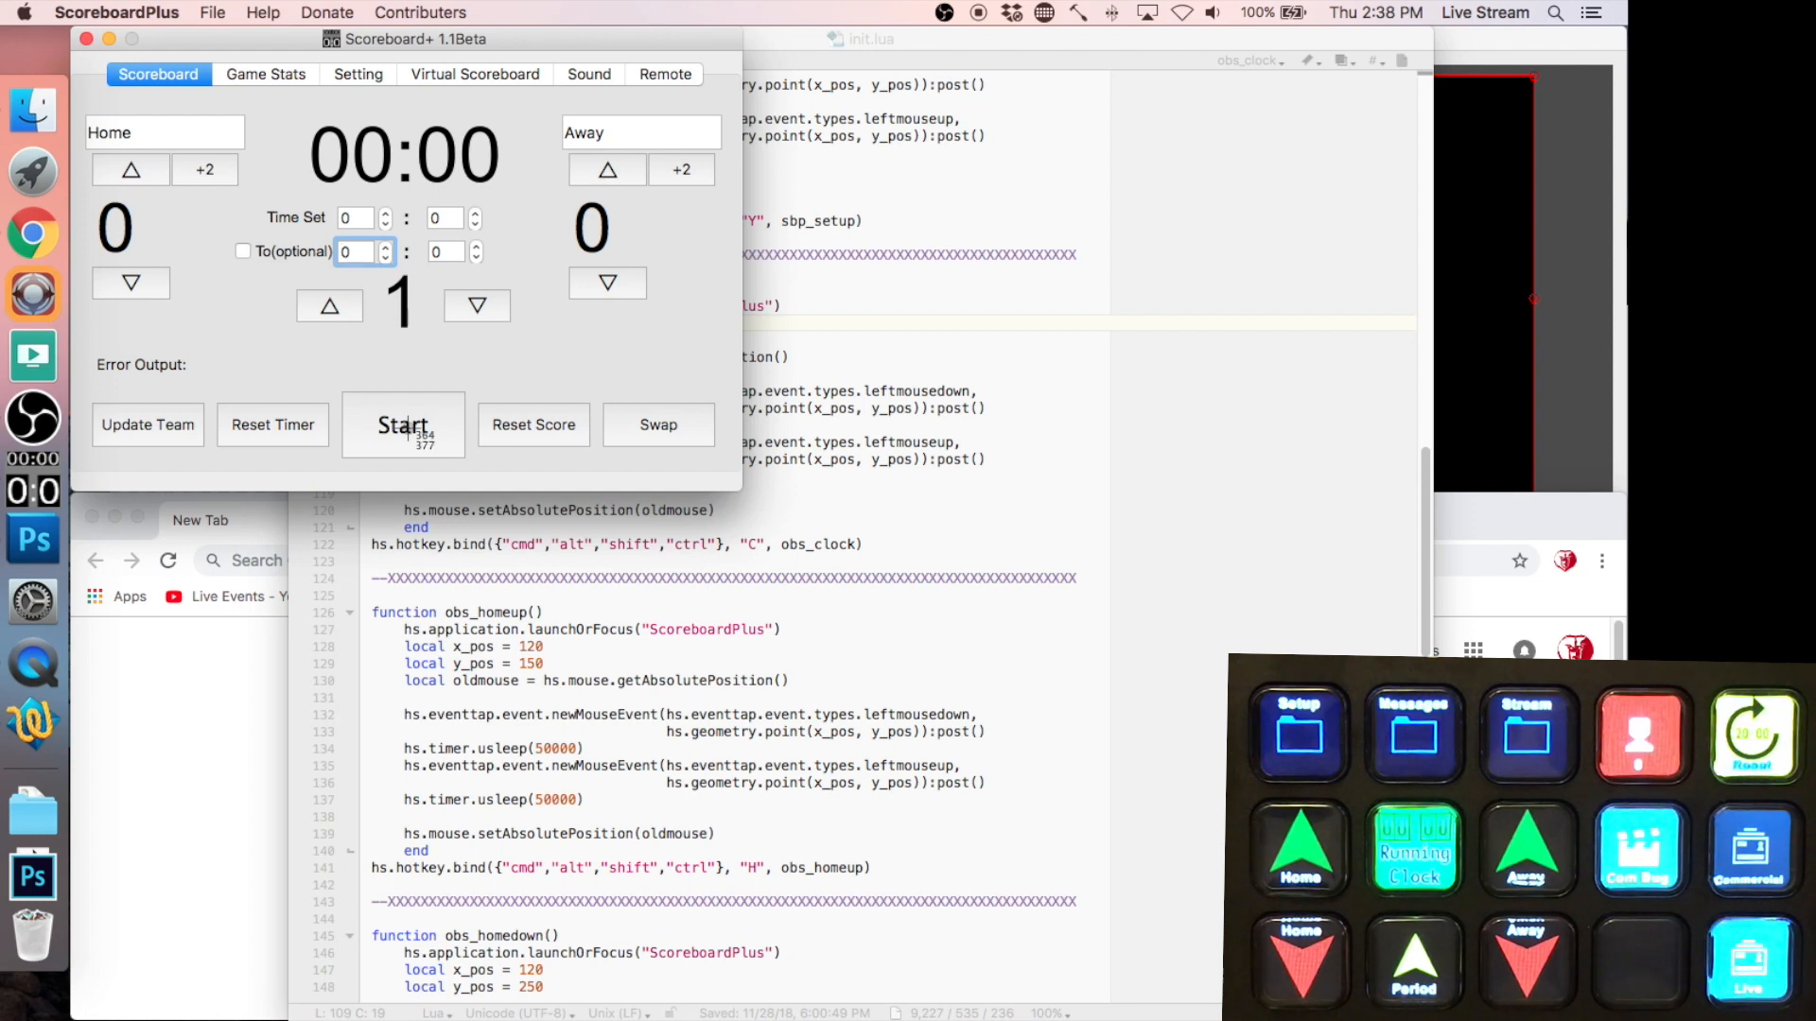
key(Escape)
key(super+Tab)
drag(404, 322, 604, 334)
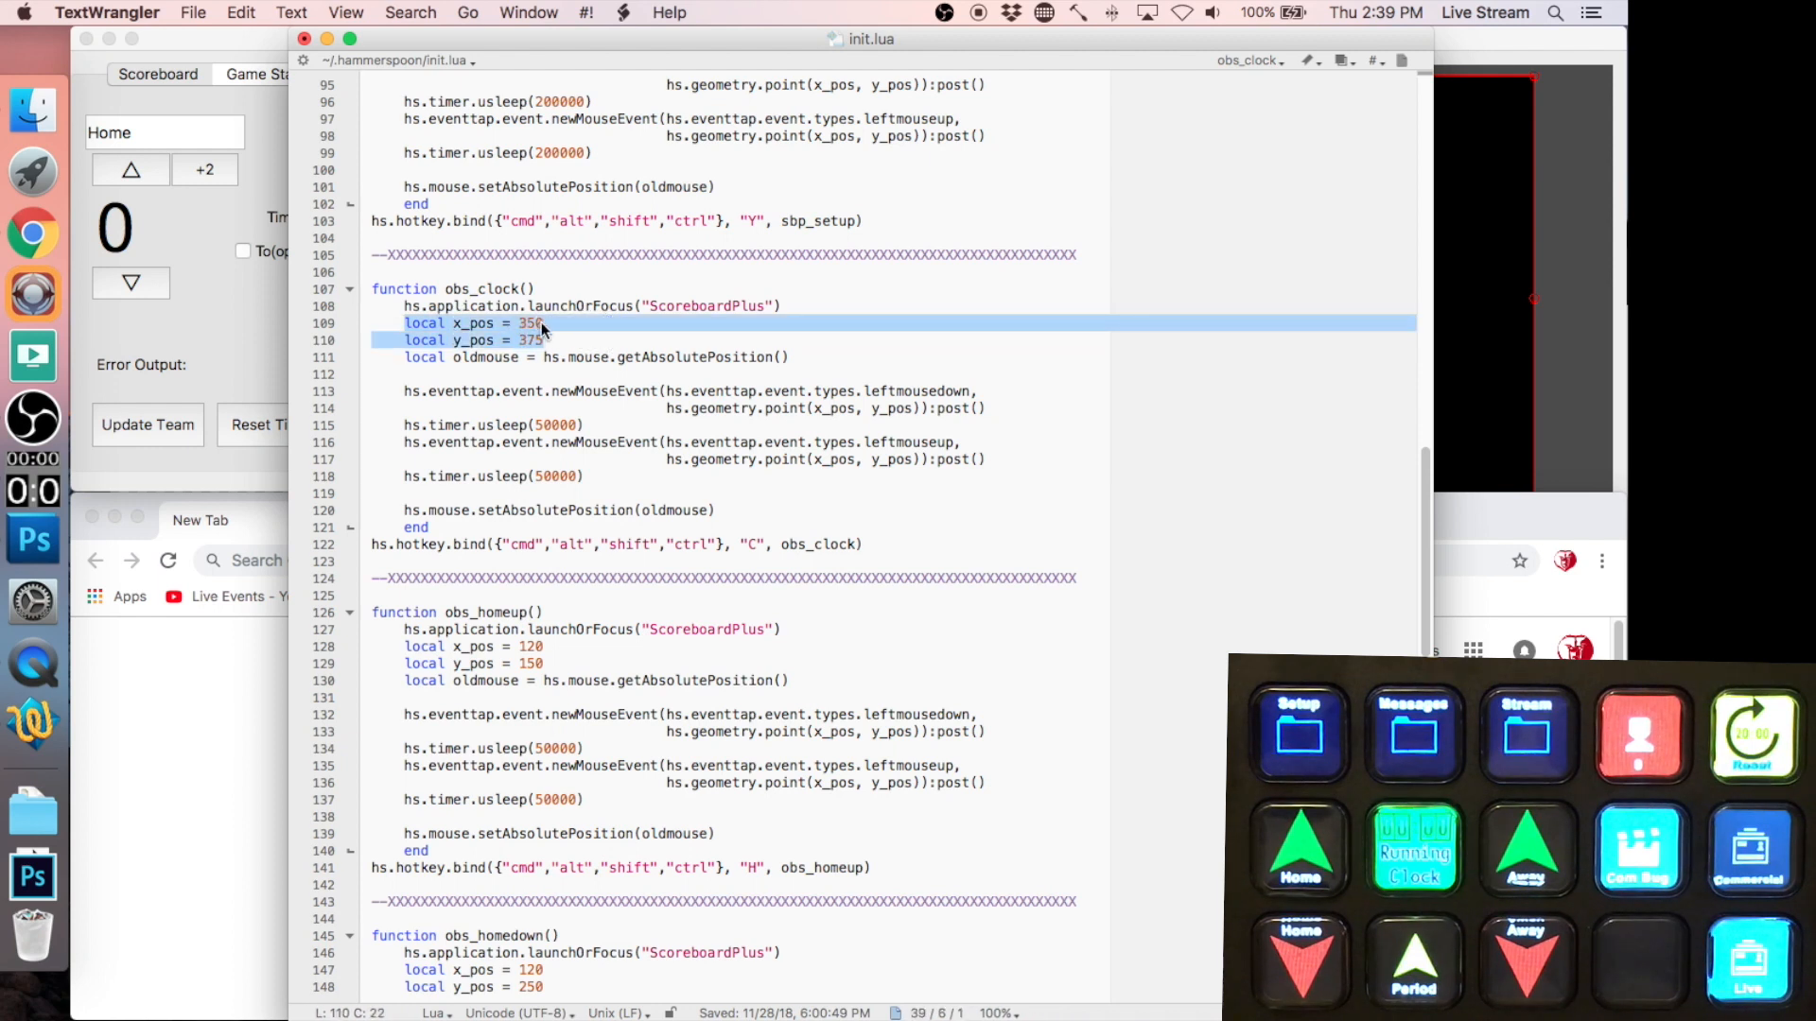
- Highlight the oldmouse line, the leftmousedown event with its coordinates, and the usleep delays in obs_clock
click(542, 351)
drag(406, 356, 792, 361)
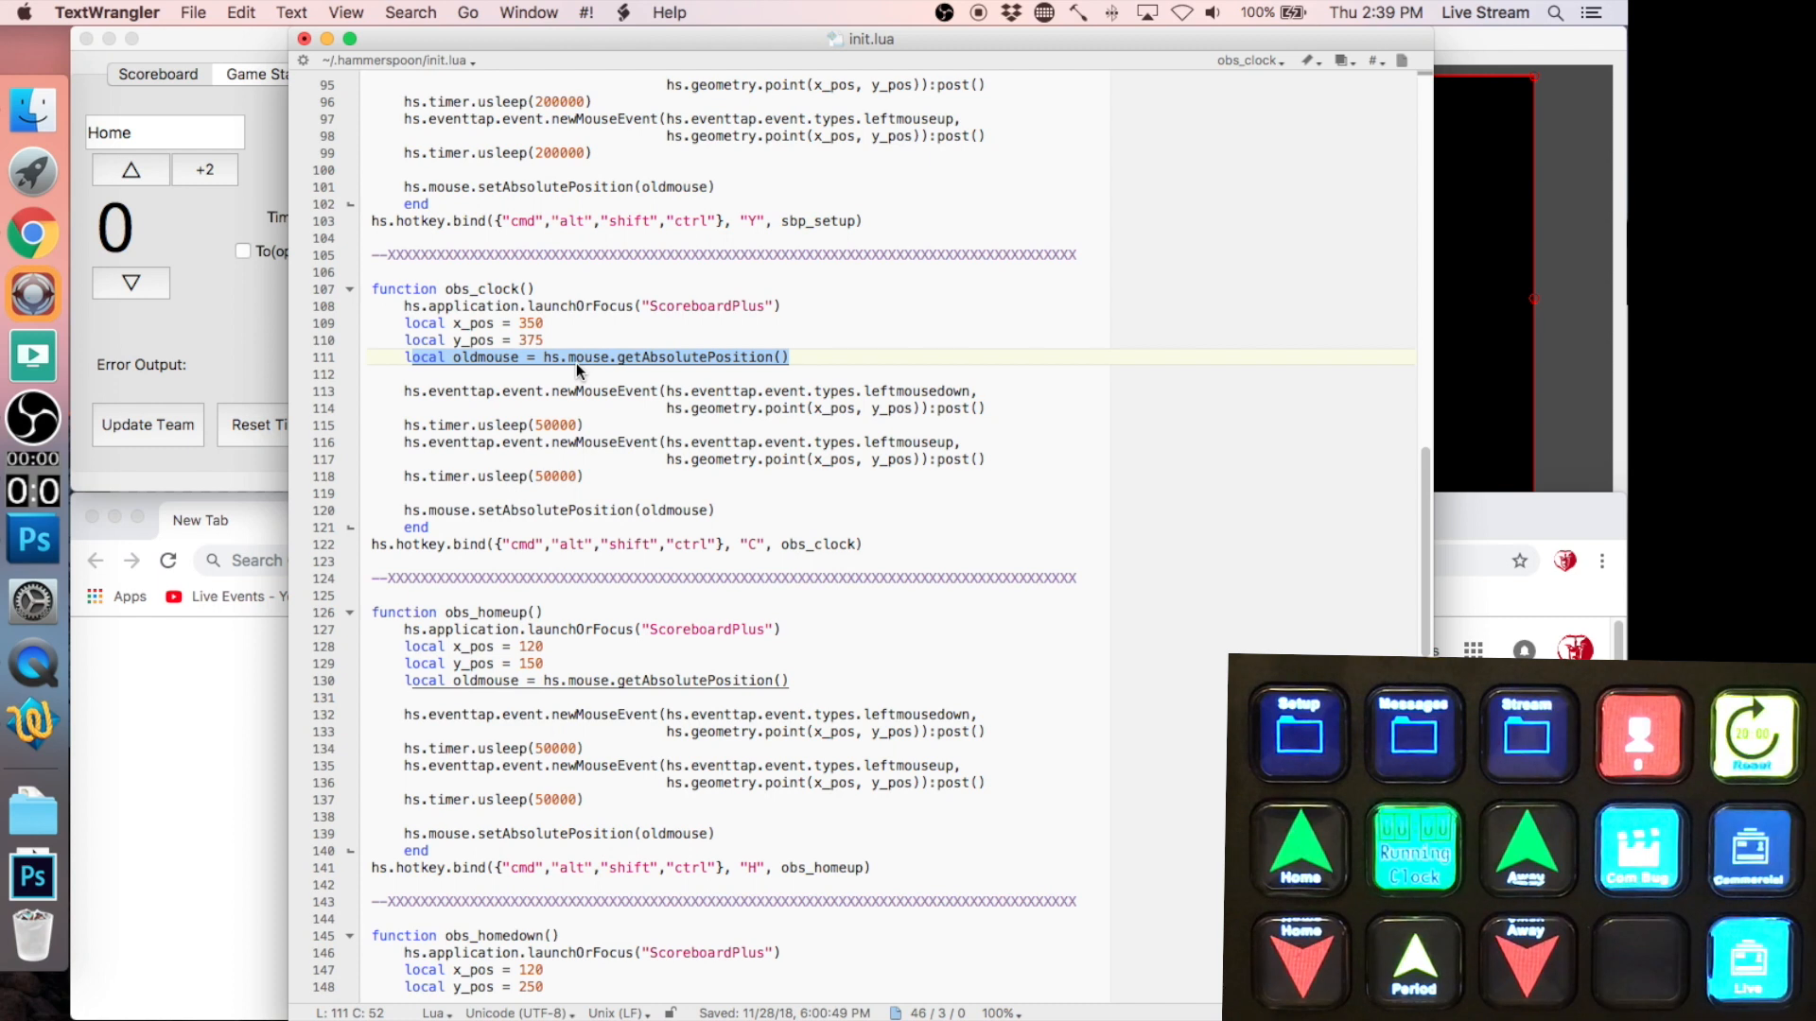
drag(405, 390, 976, 389)
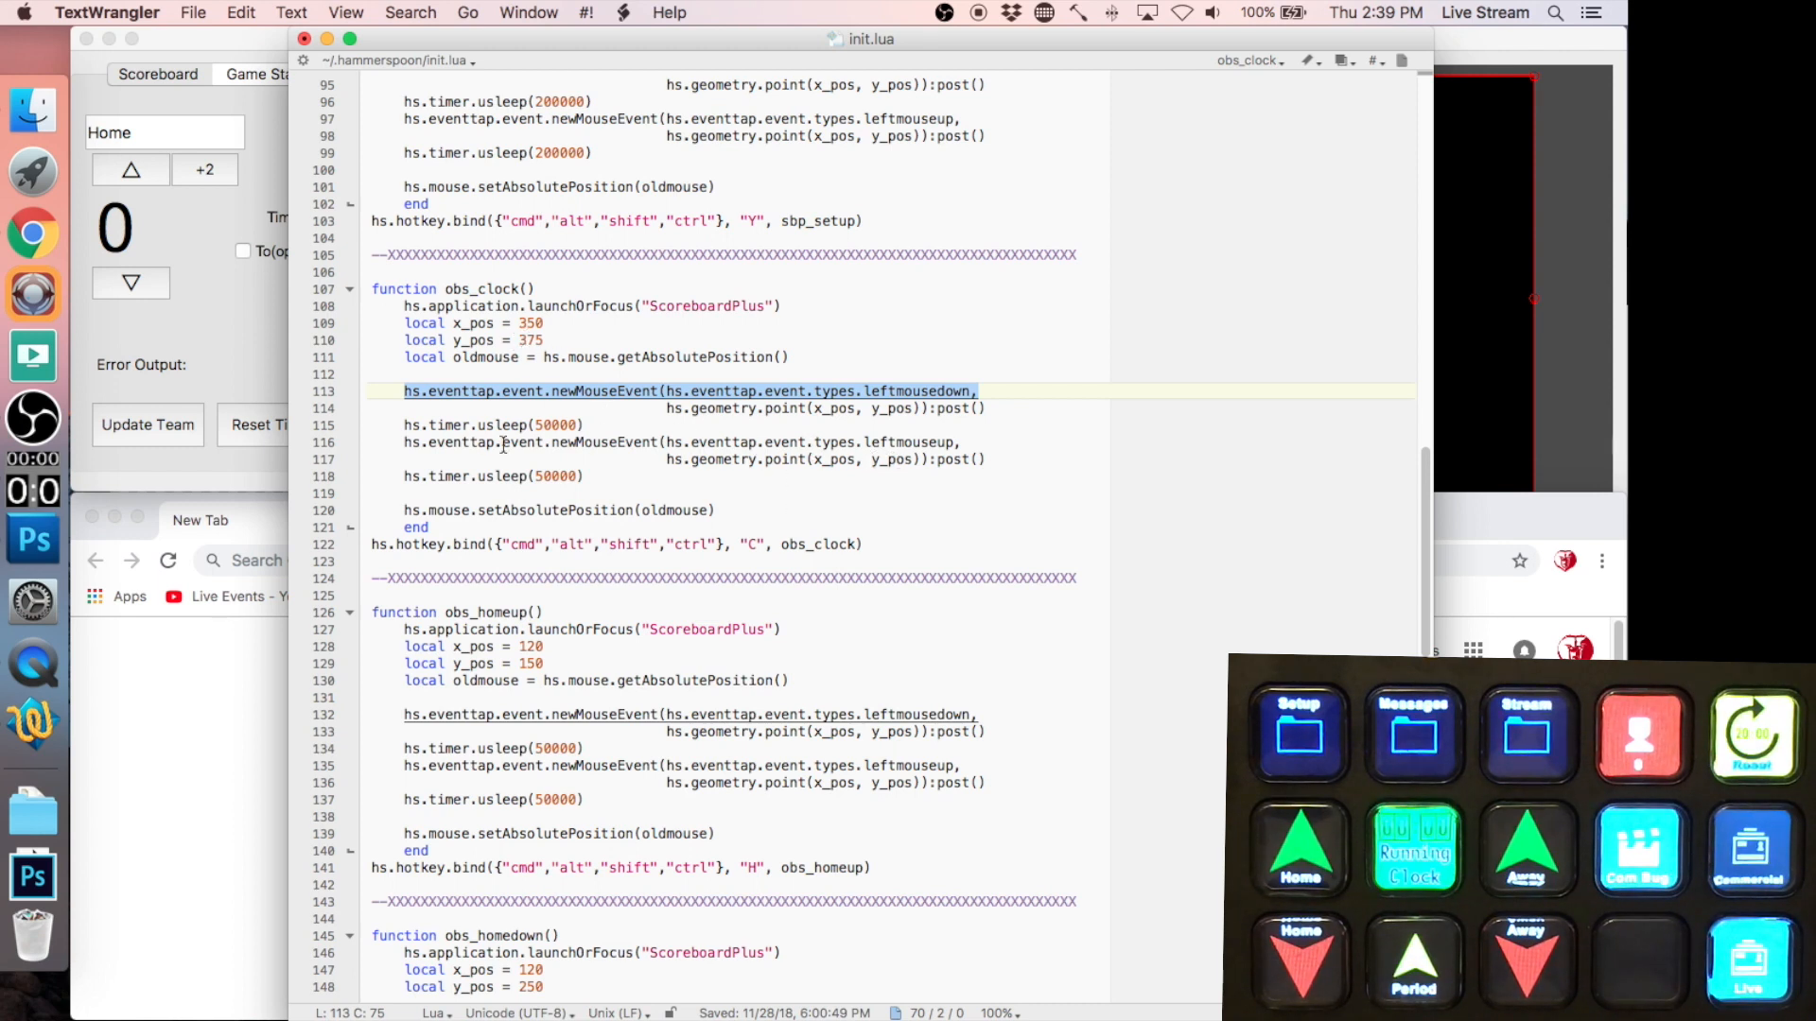
drag(405, 323, 569, 341)
drag(406, 391, 982, 407)
click(544, 423)
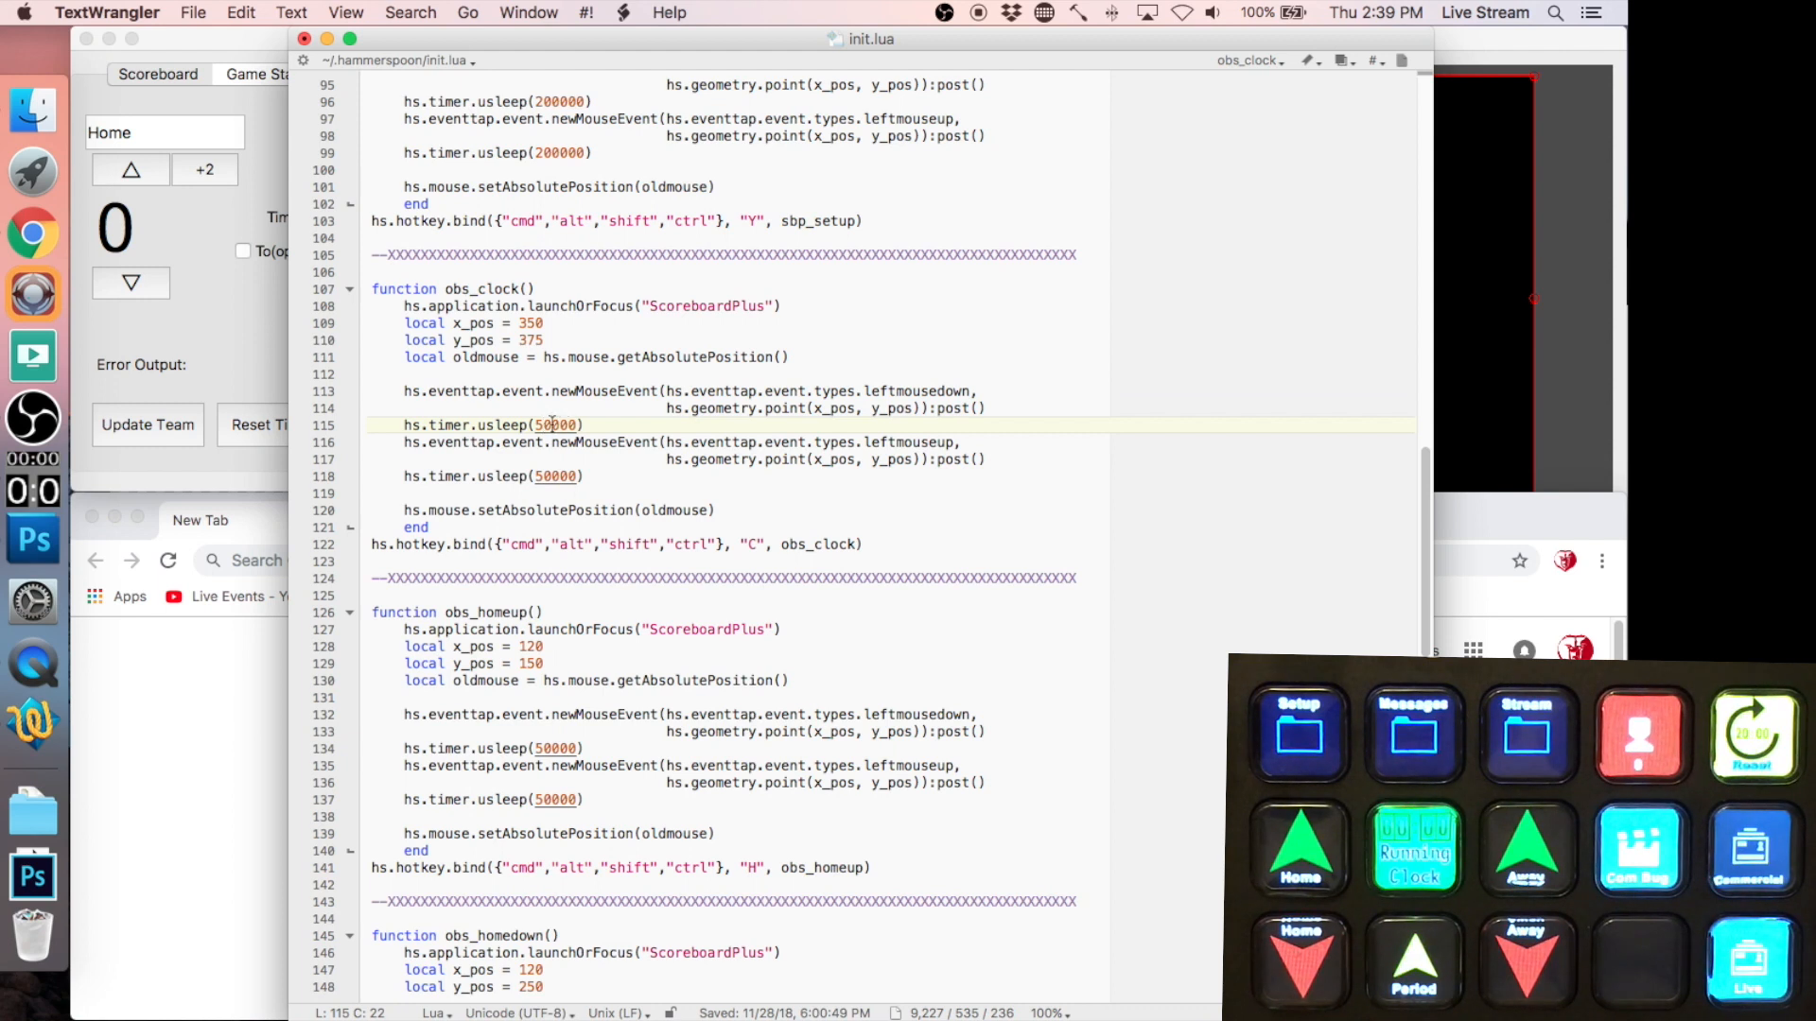
drag(552, 474, 576, 475)
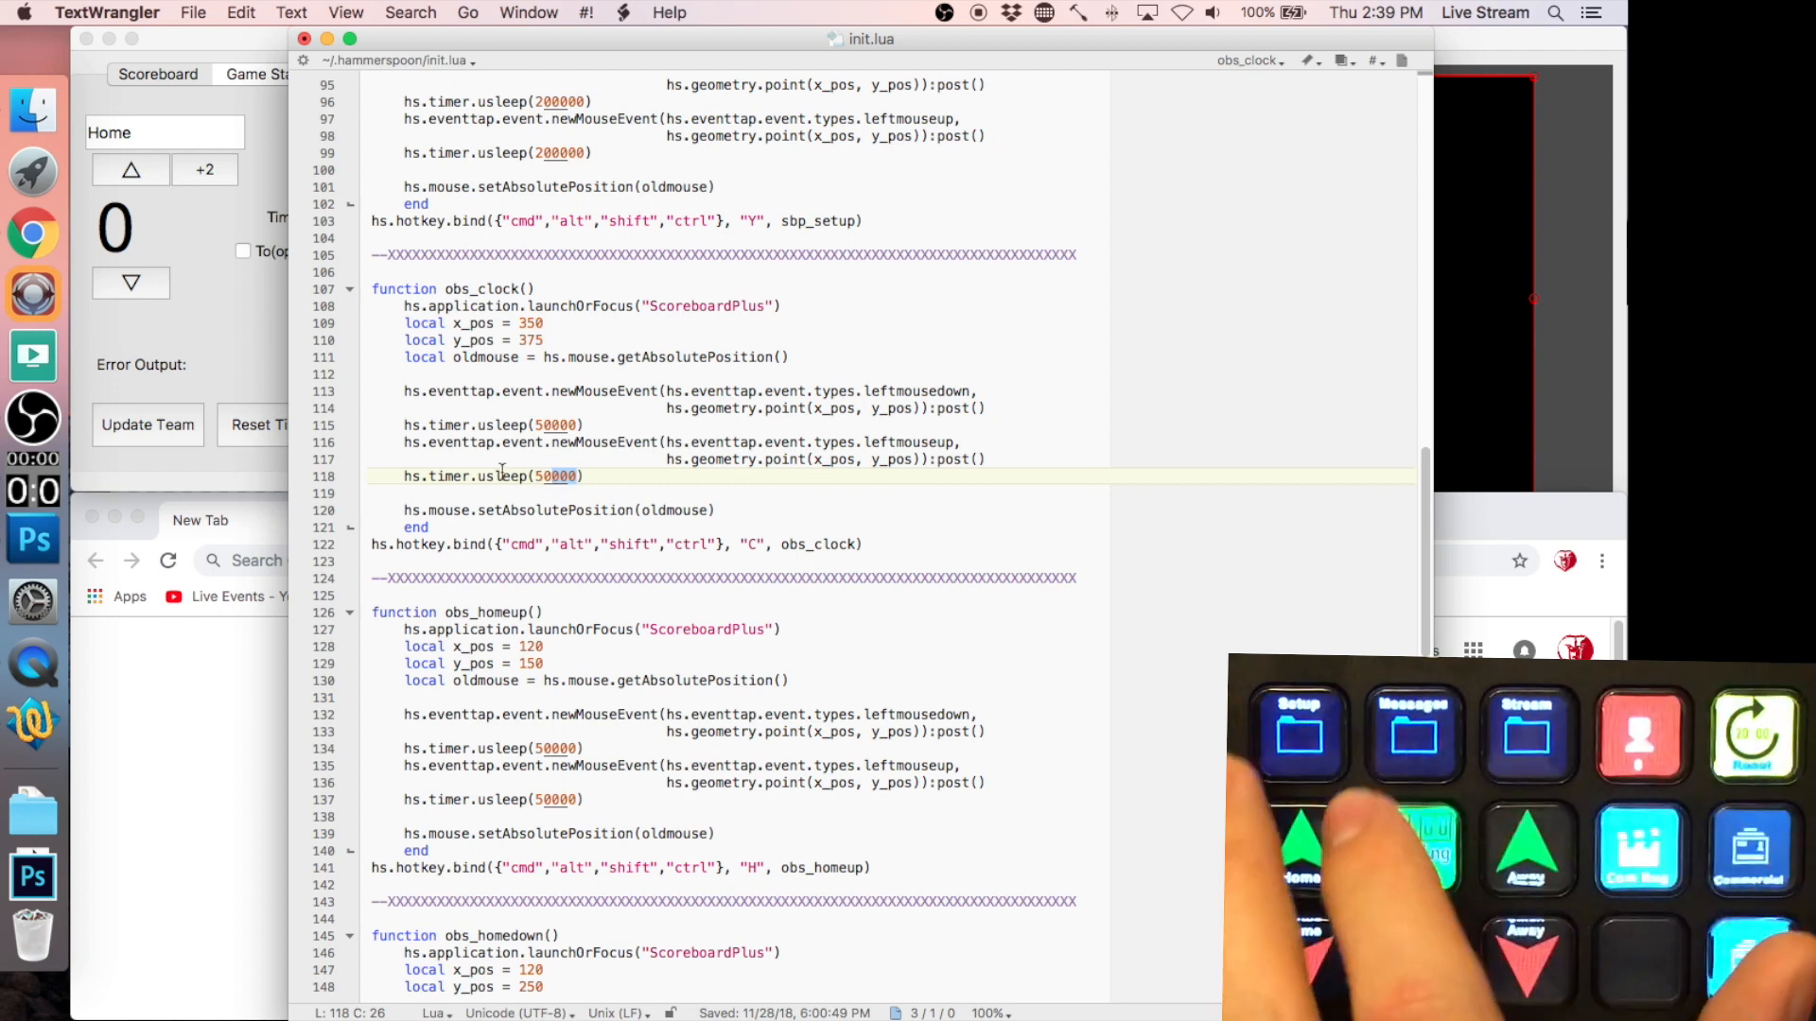
- Raise the Home score to 6 in Scoreboard+ with the Hammerspoon home score functions
key(ctrl+alt+shift+super+h)
key(ctrl+alt+shift+super+h)
key(ctrl+alt+shift+super+h)
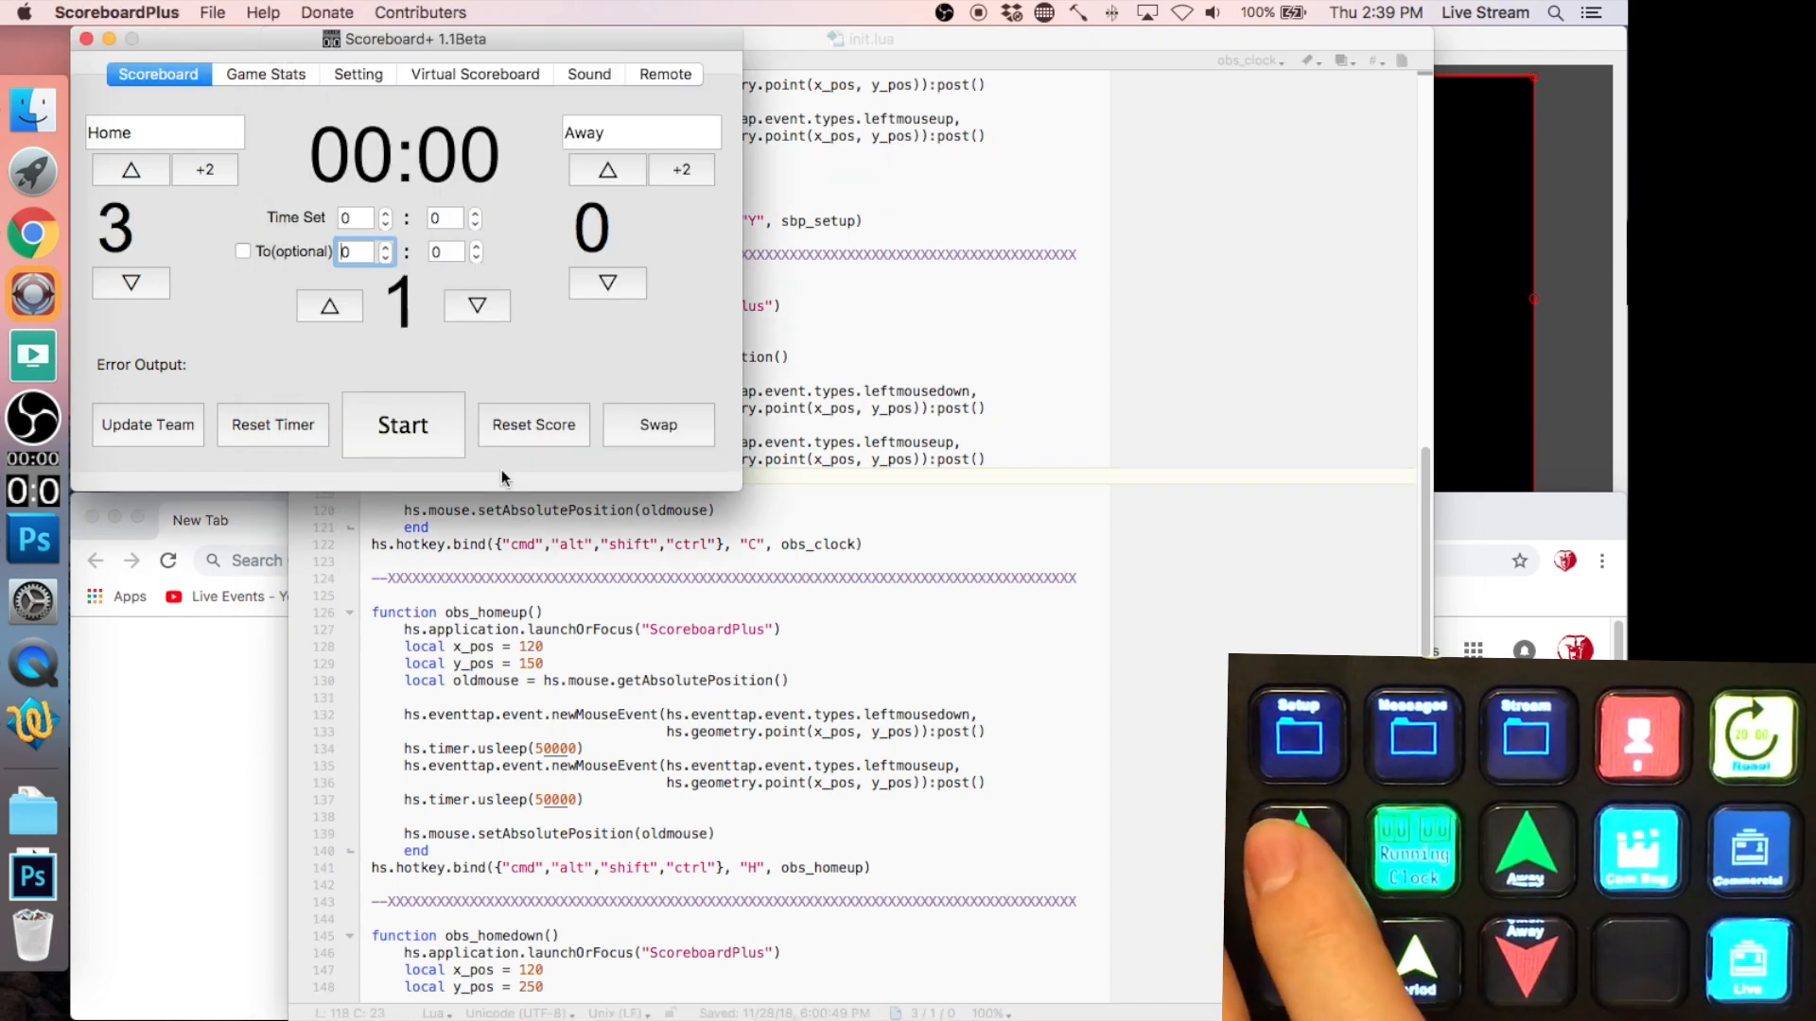
key(ctrl+alt+shift+super+j)
key(ctrl+alt+shift+super+h)
key(ctrl+alt+shift+super+h)
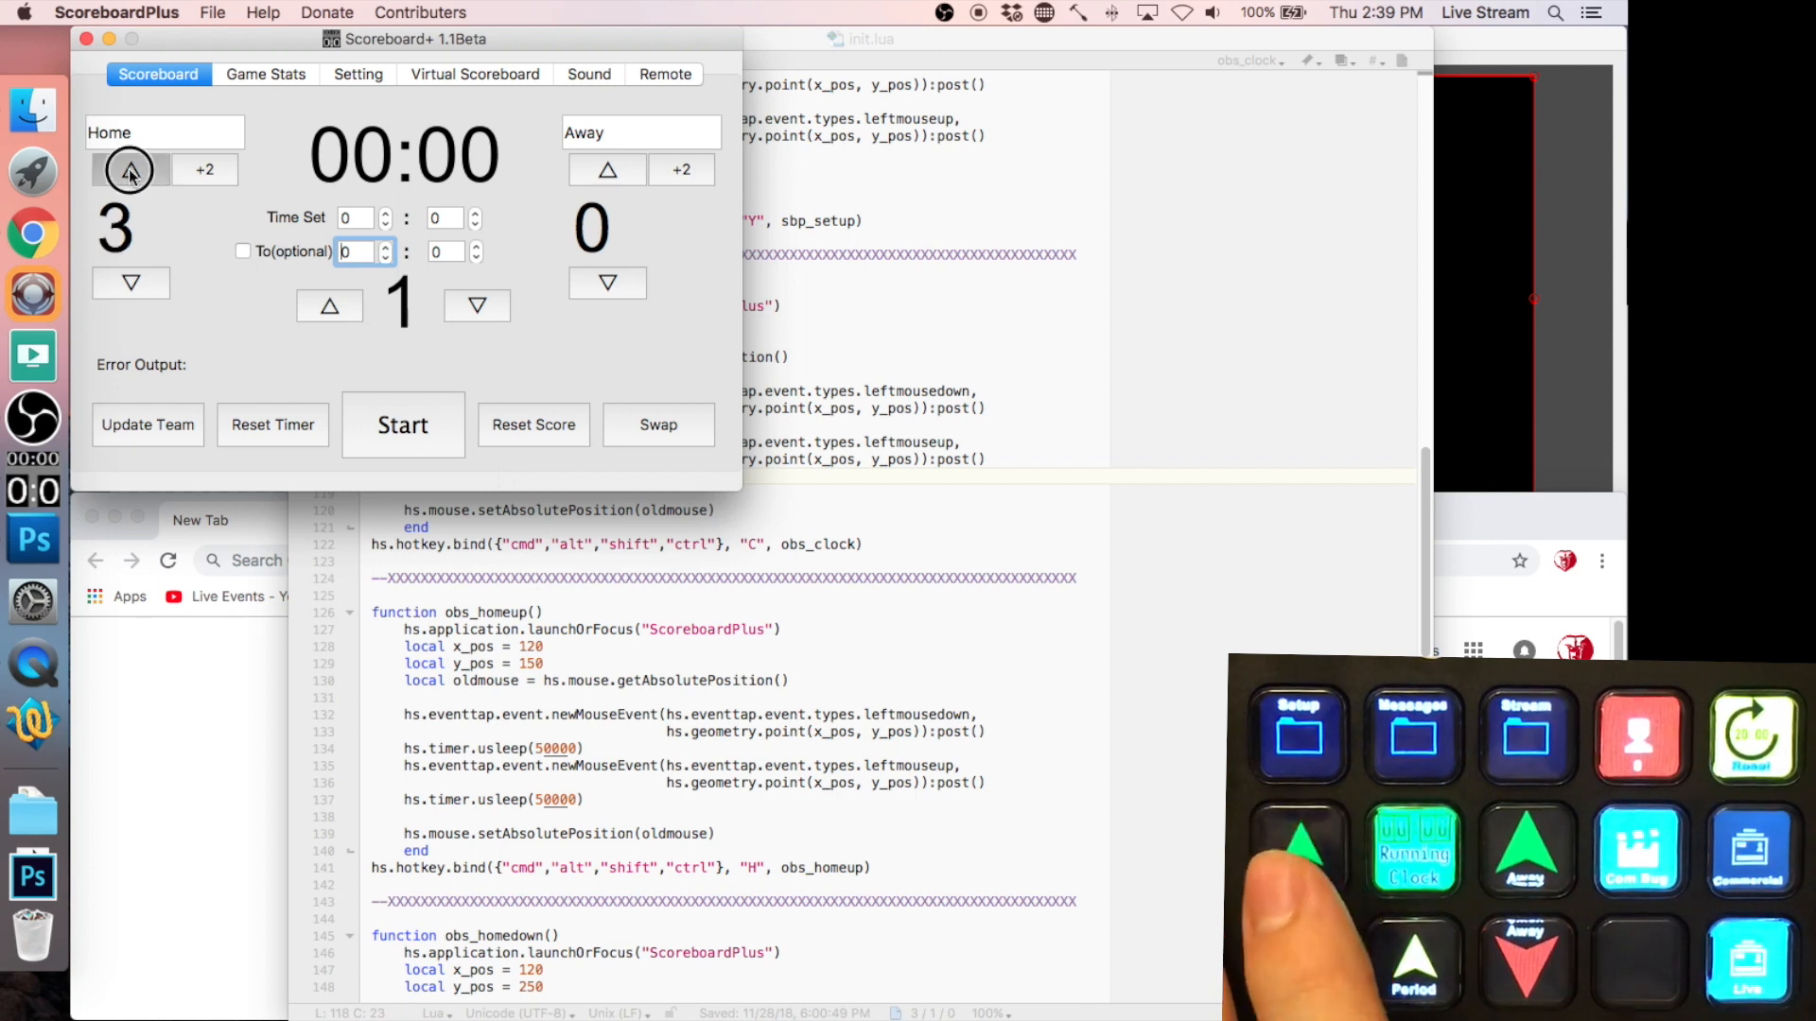
key(ctrl+alt+shift+super+h)
key(ctrl+alt+shift+super+h)
key(ctrl+alt+shift+super+h)
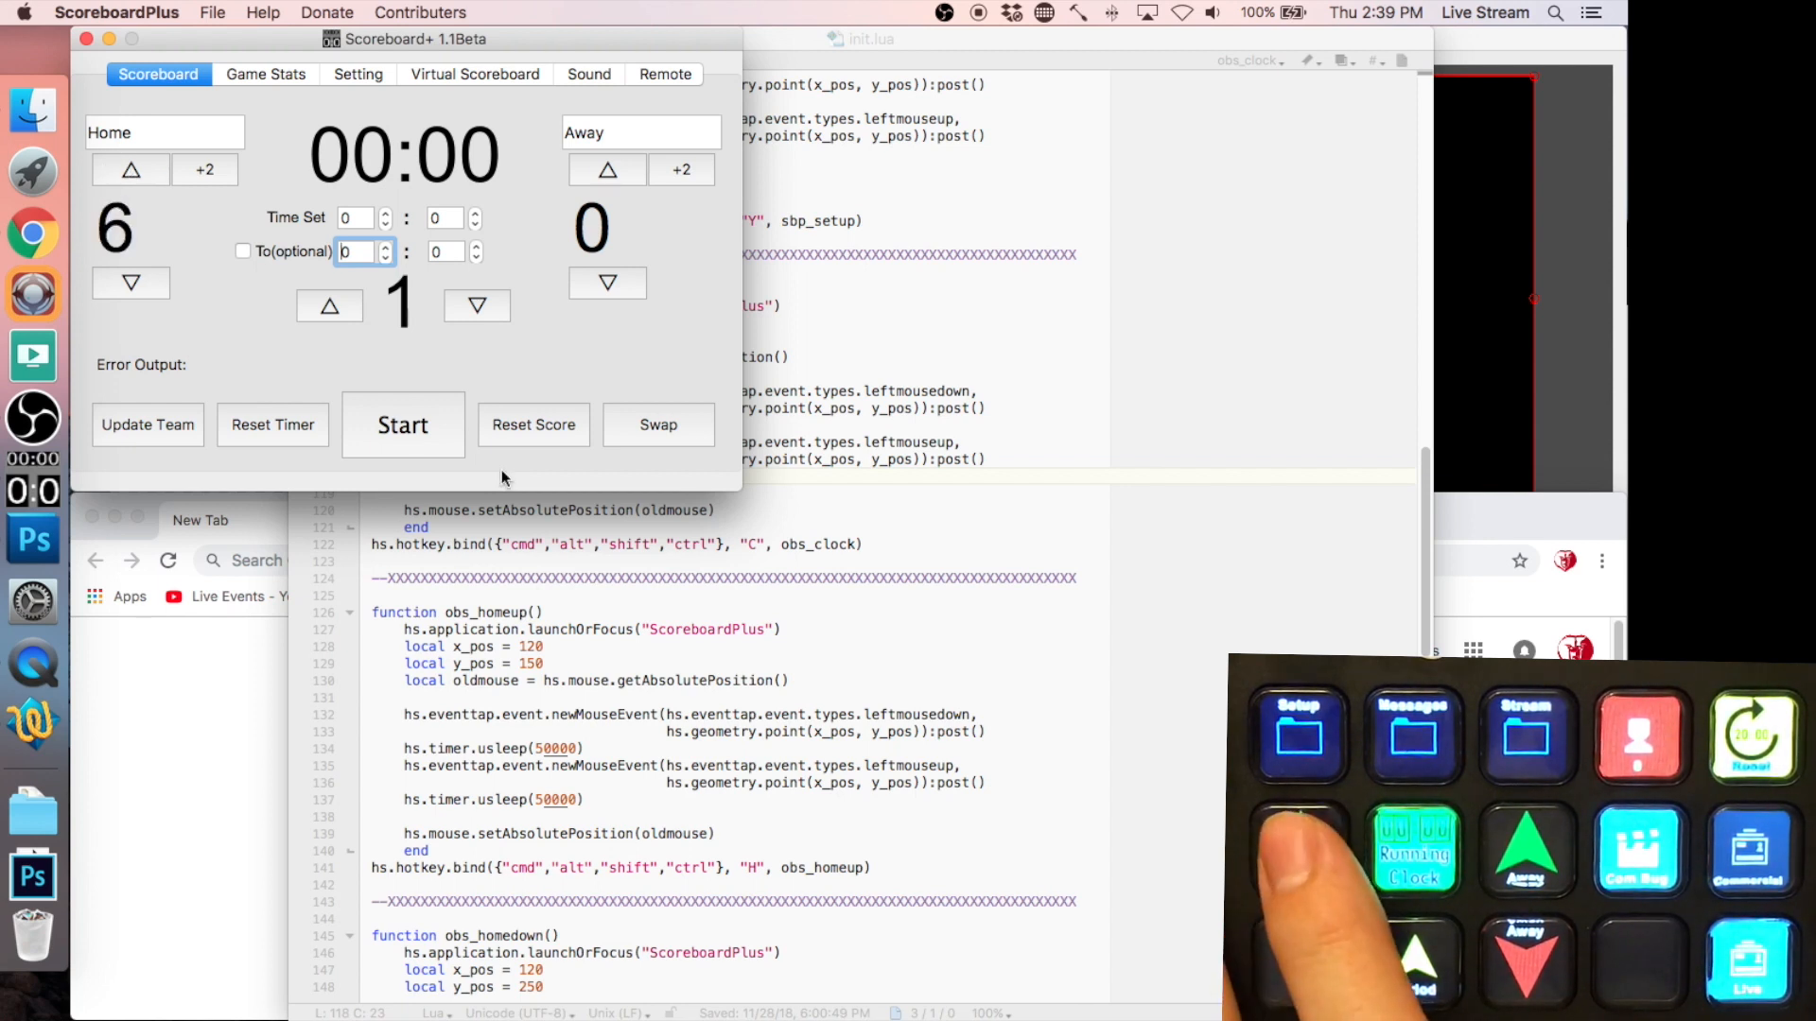
- Bring Scoreboard+ forward to show its Start button, and return to the obs_clock function in init.lua
click(879, 503)
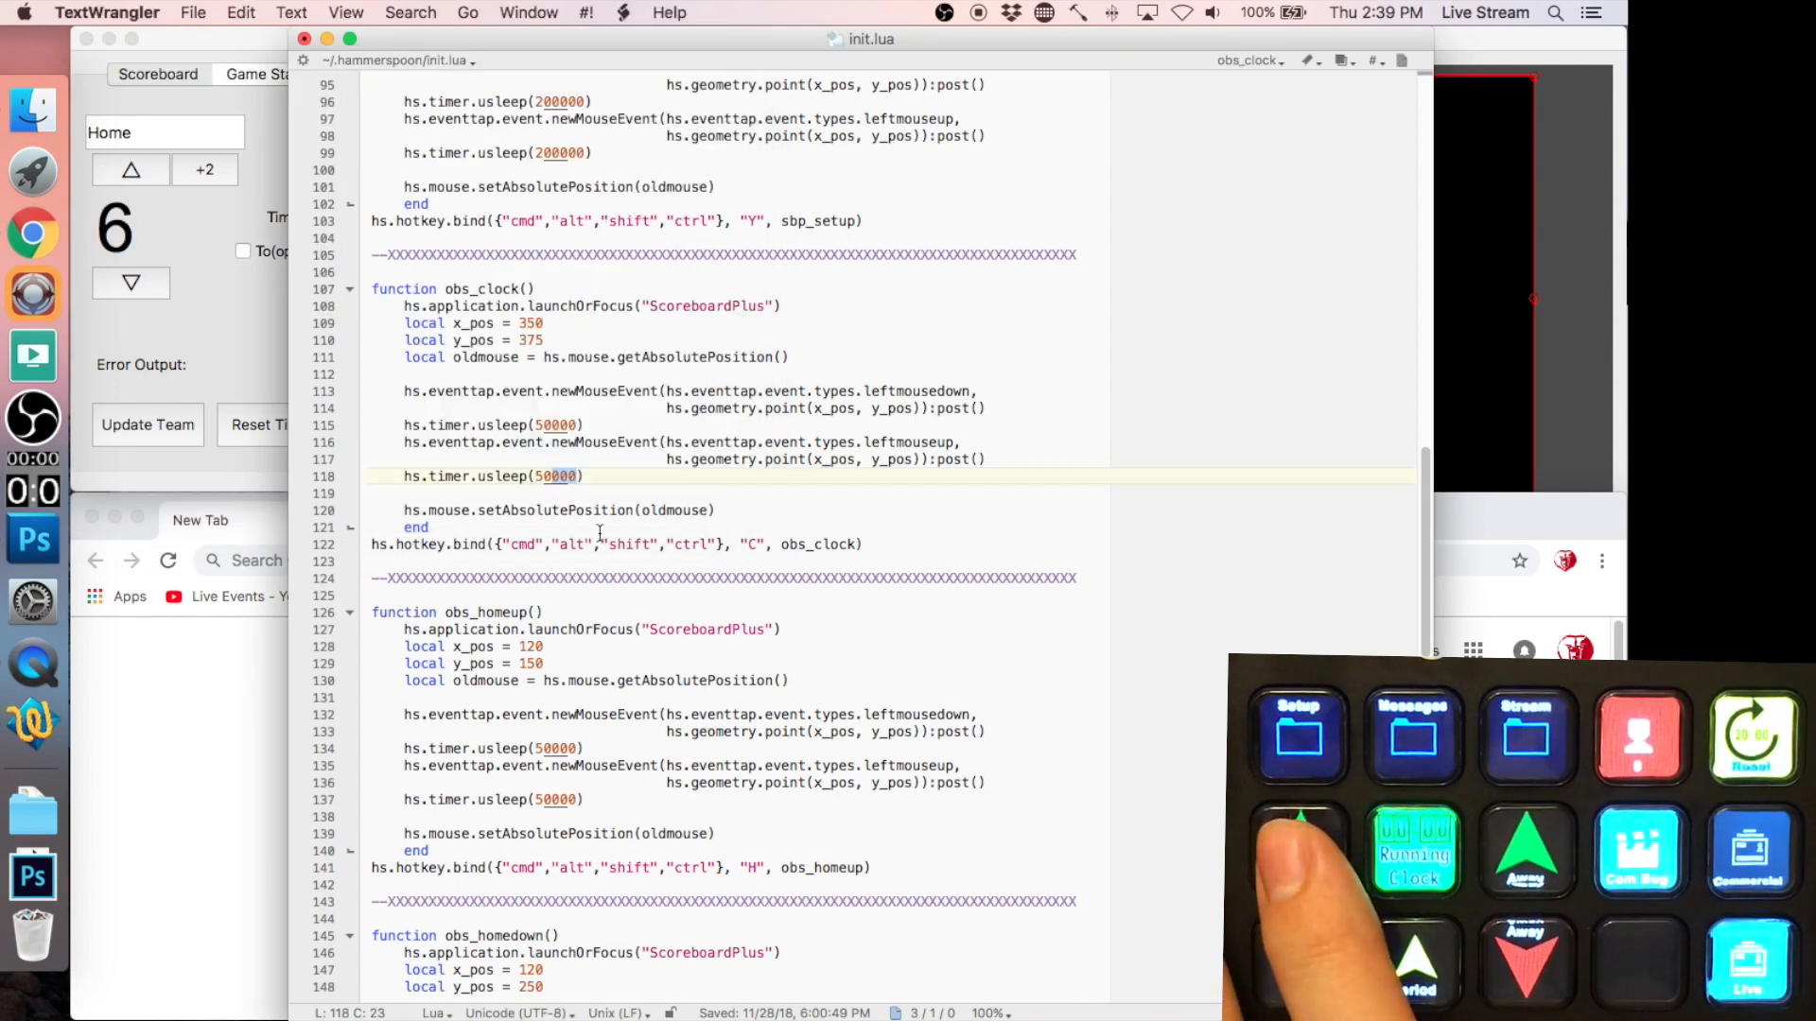
key(ctrl+alt+shift+super+c)
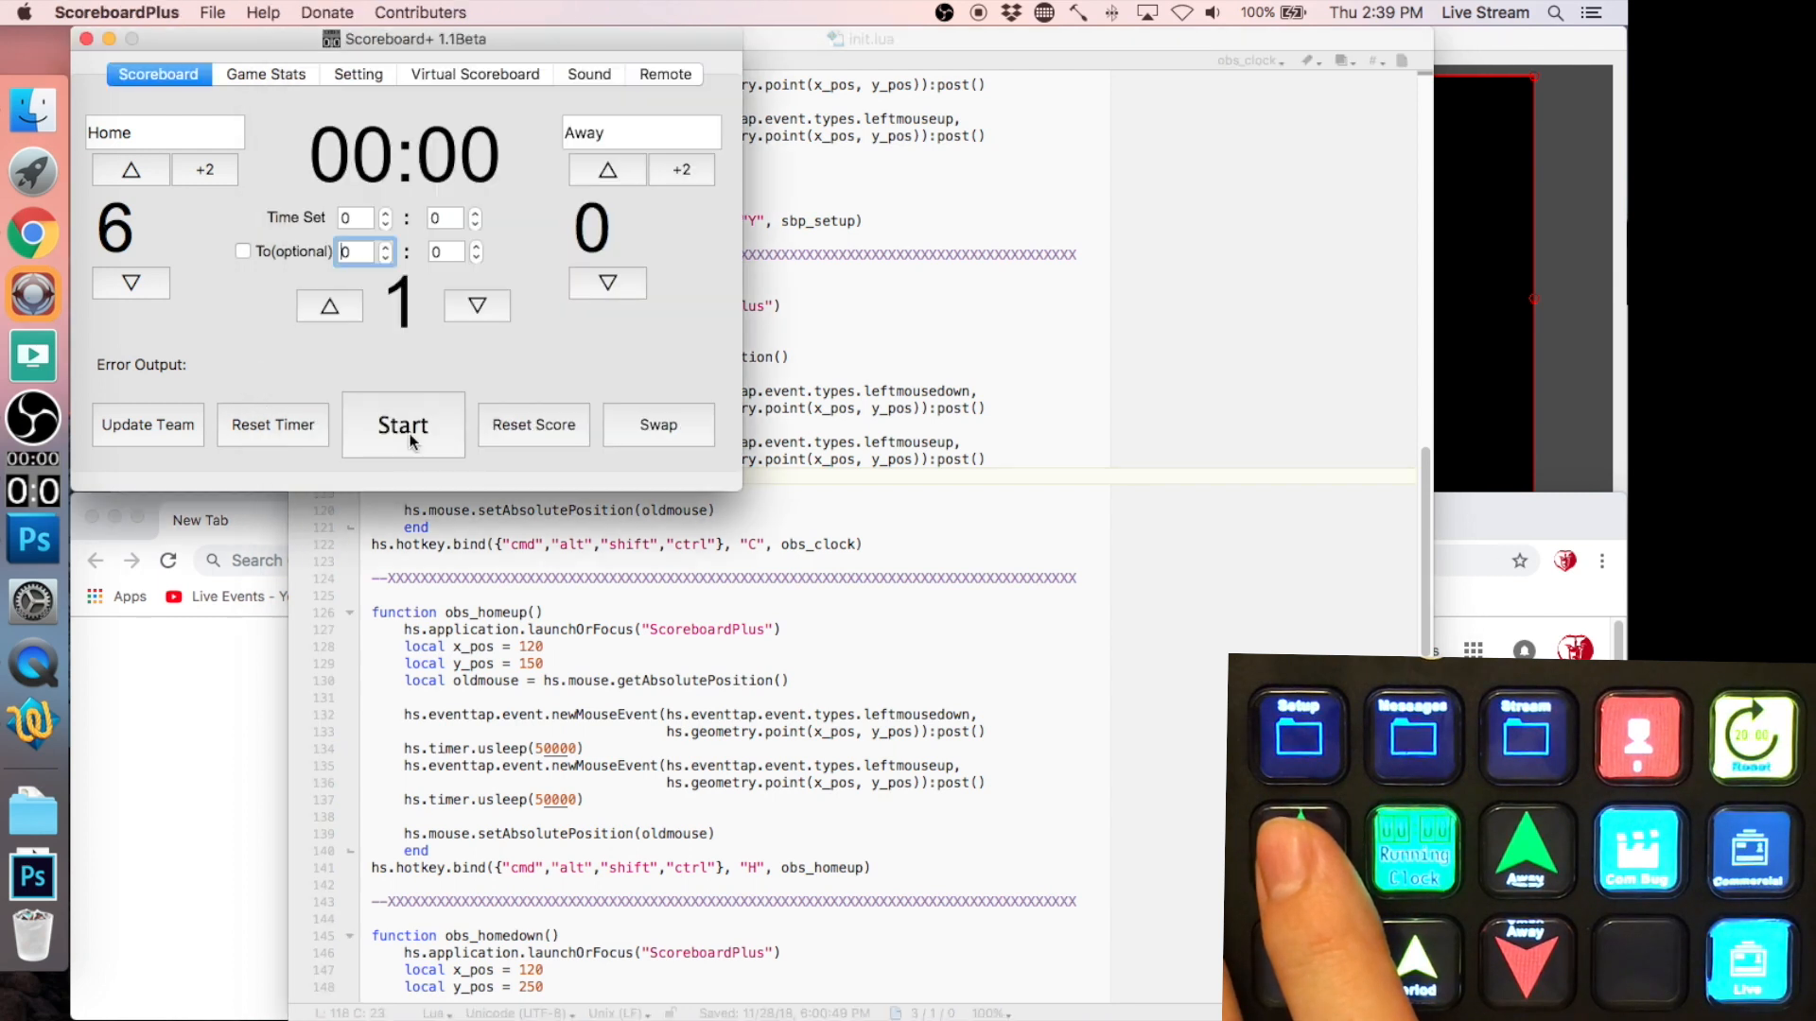
click(781, 470)
key(ctrl+alt+shift+super+h)
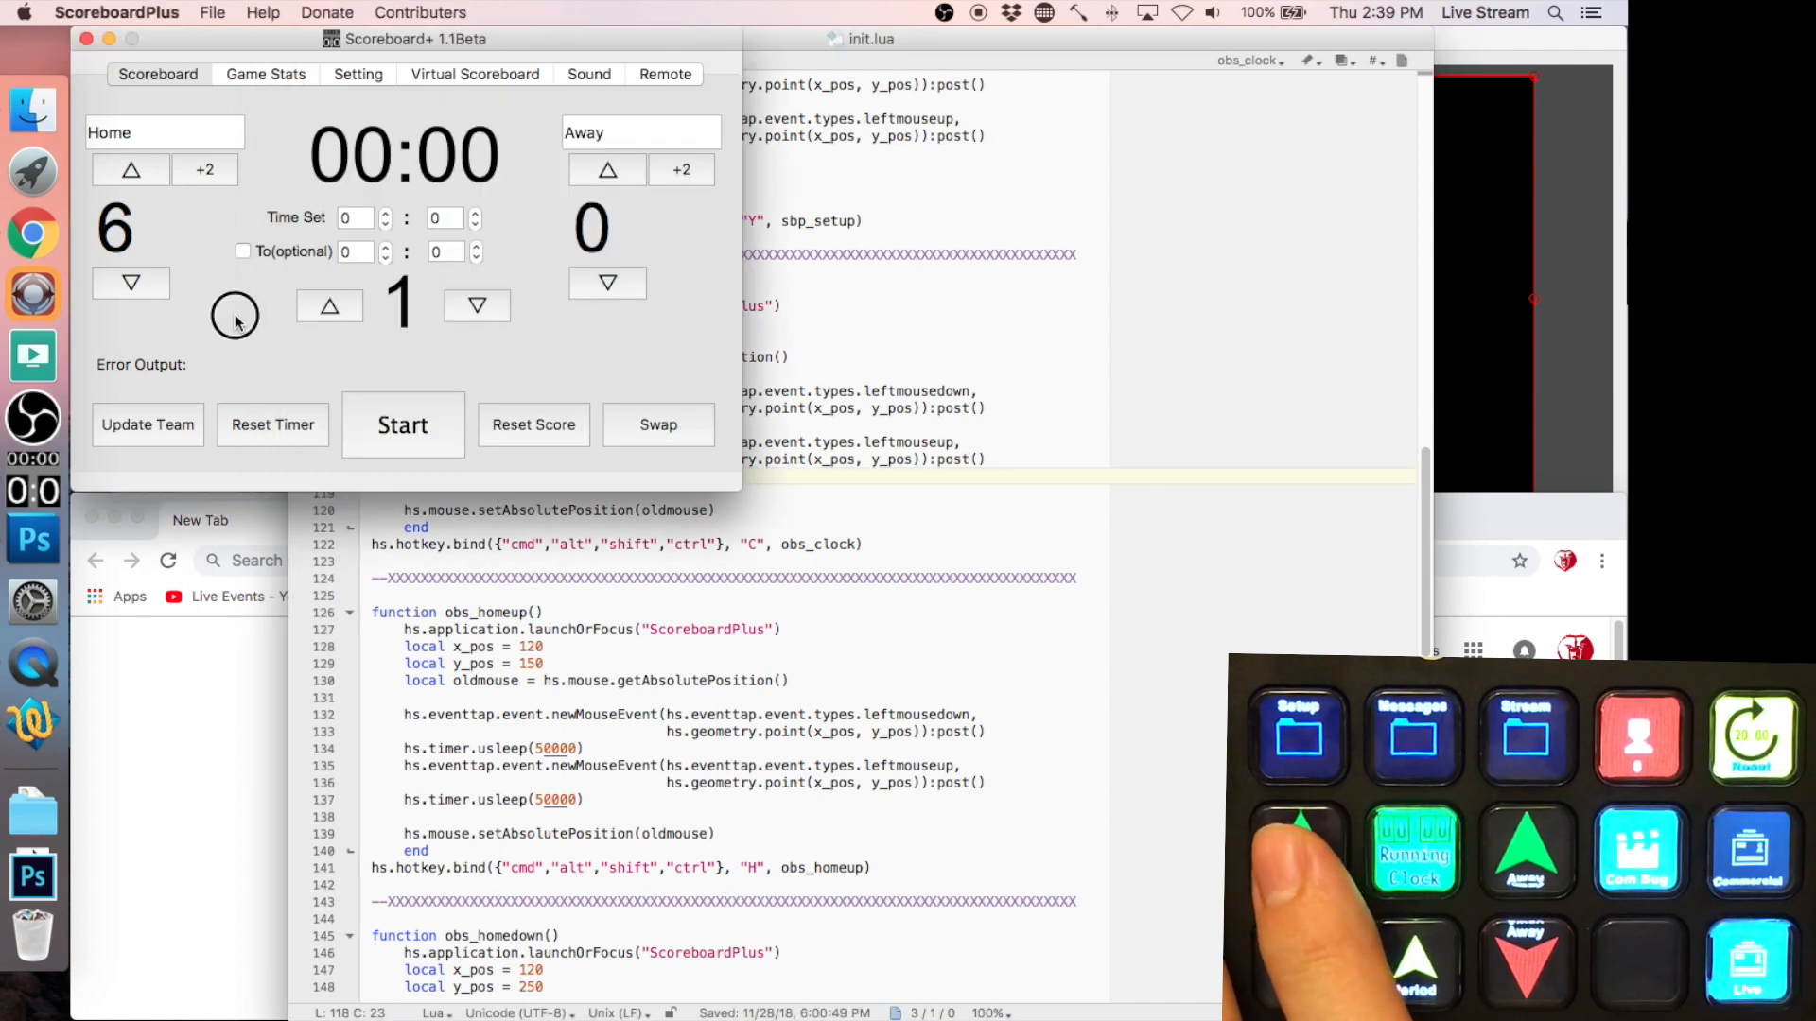
click(588, 507)
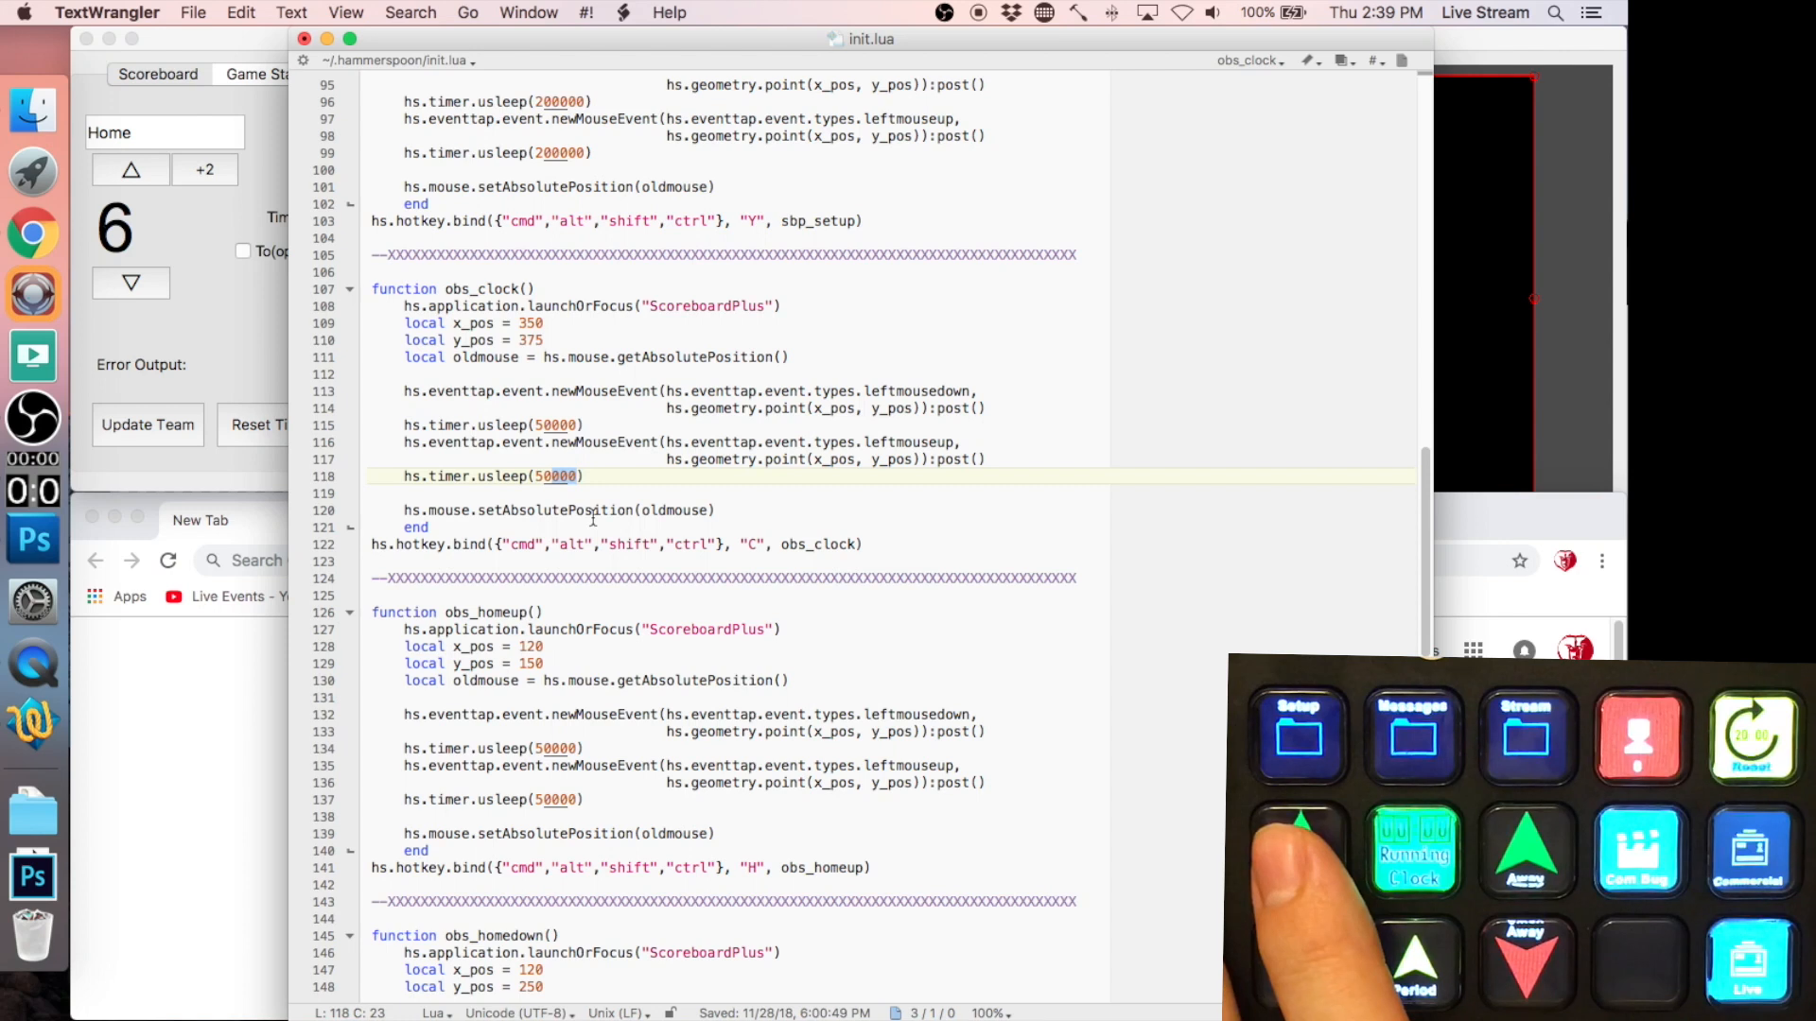
- Raise the Home score by four points to 10 with the Hammerspoon home-up function
key(ctrl+alt+shift+super+h)
key(ctrl+alt+shift+super+h)
key(ctrl+alt+shift+super+h)
key(ctrl+alt+shift+super+h)
click(591, 519)
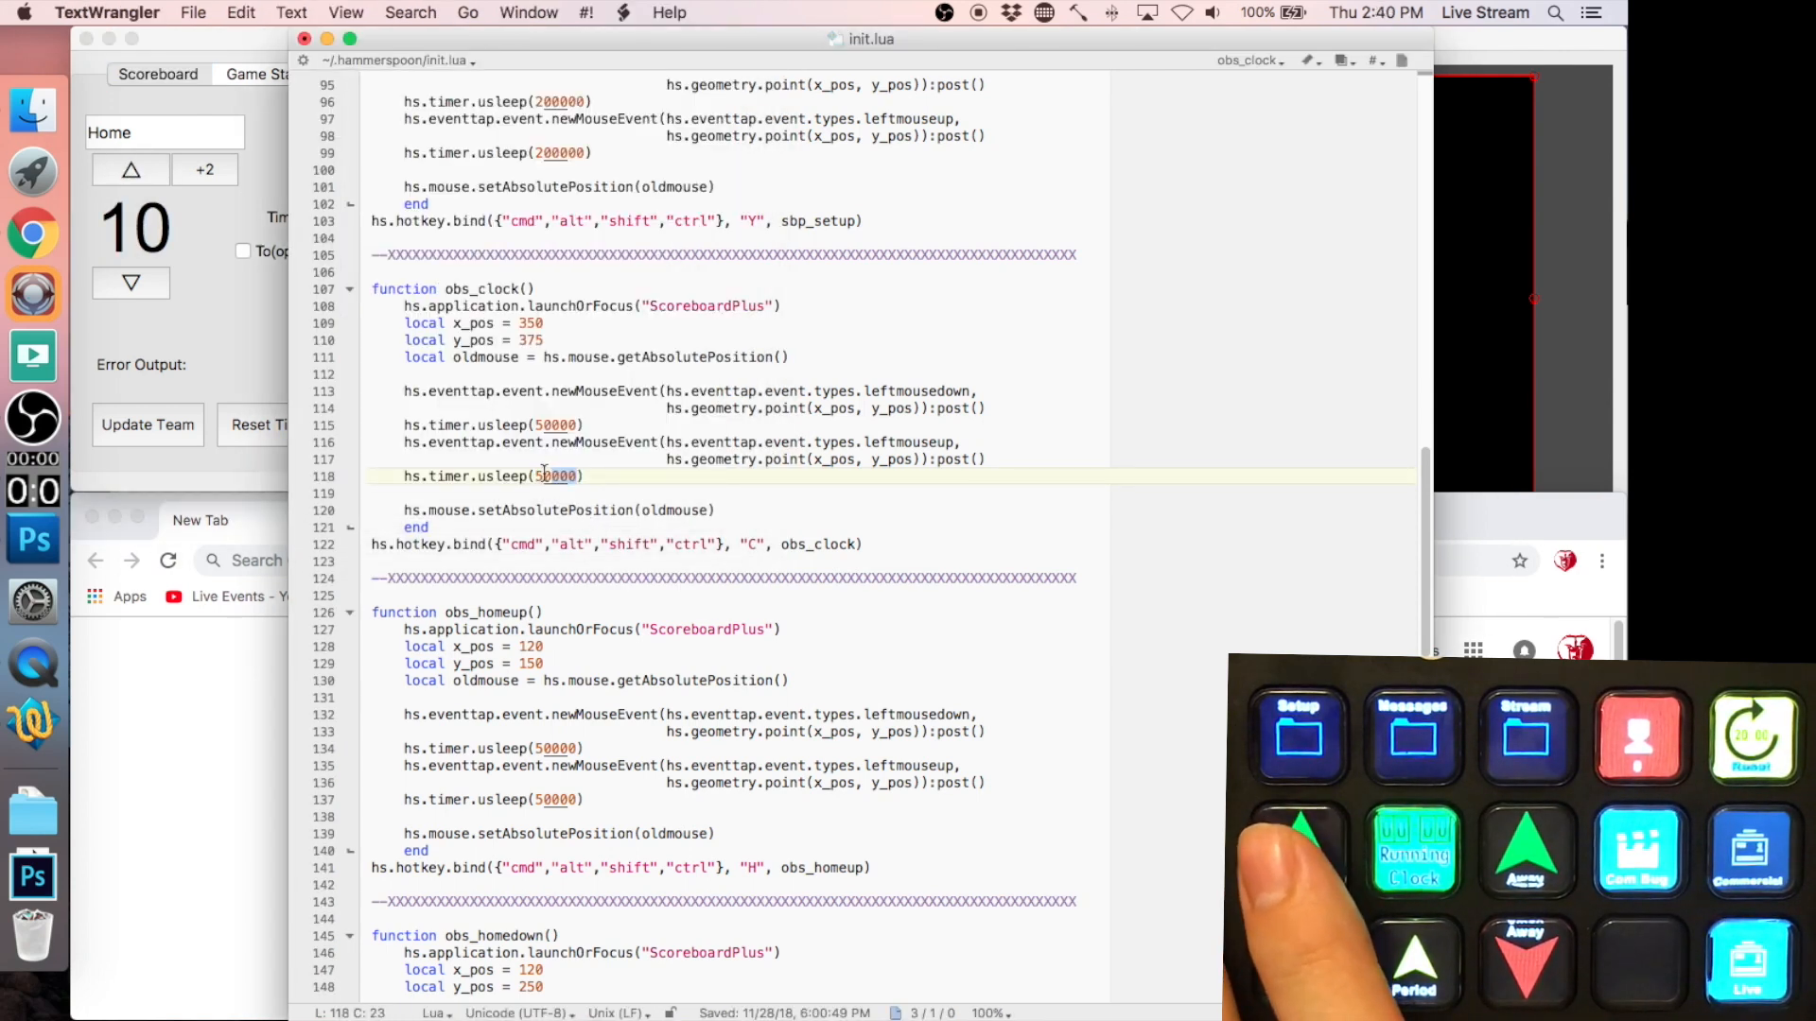
- Highlight the leftmousedown event lines and the setAbsolutePosition(oldmouse) line in the obs_clock function
drag(625, 390, 870, 411)
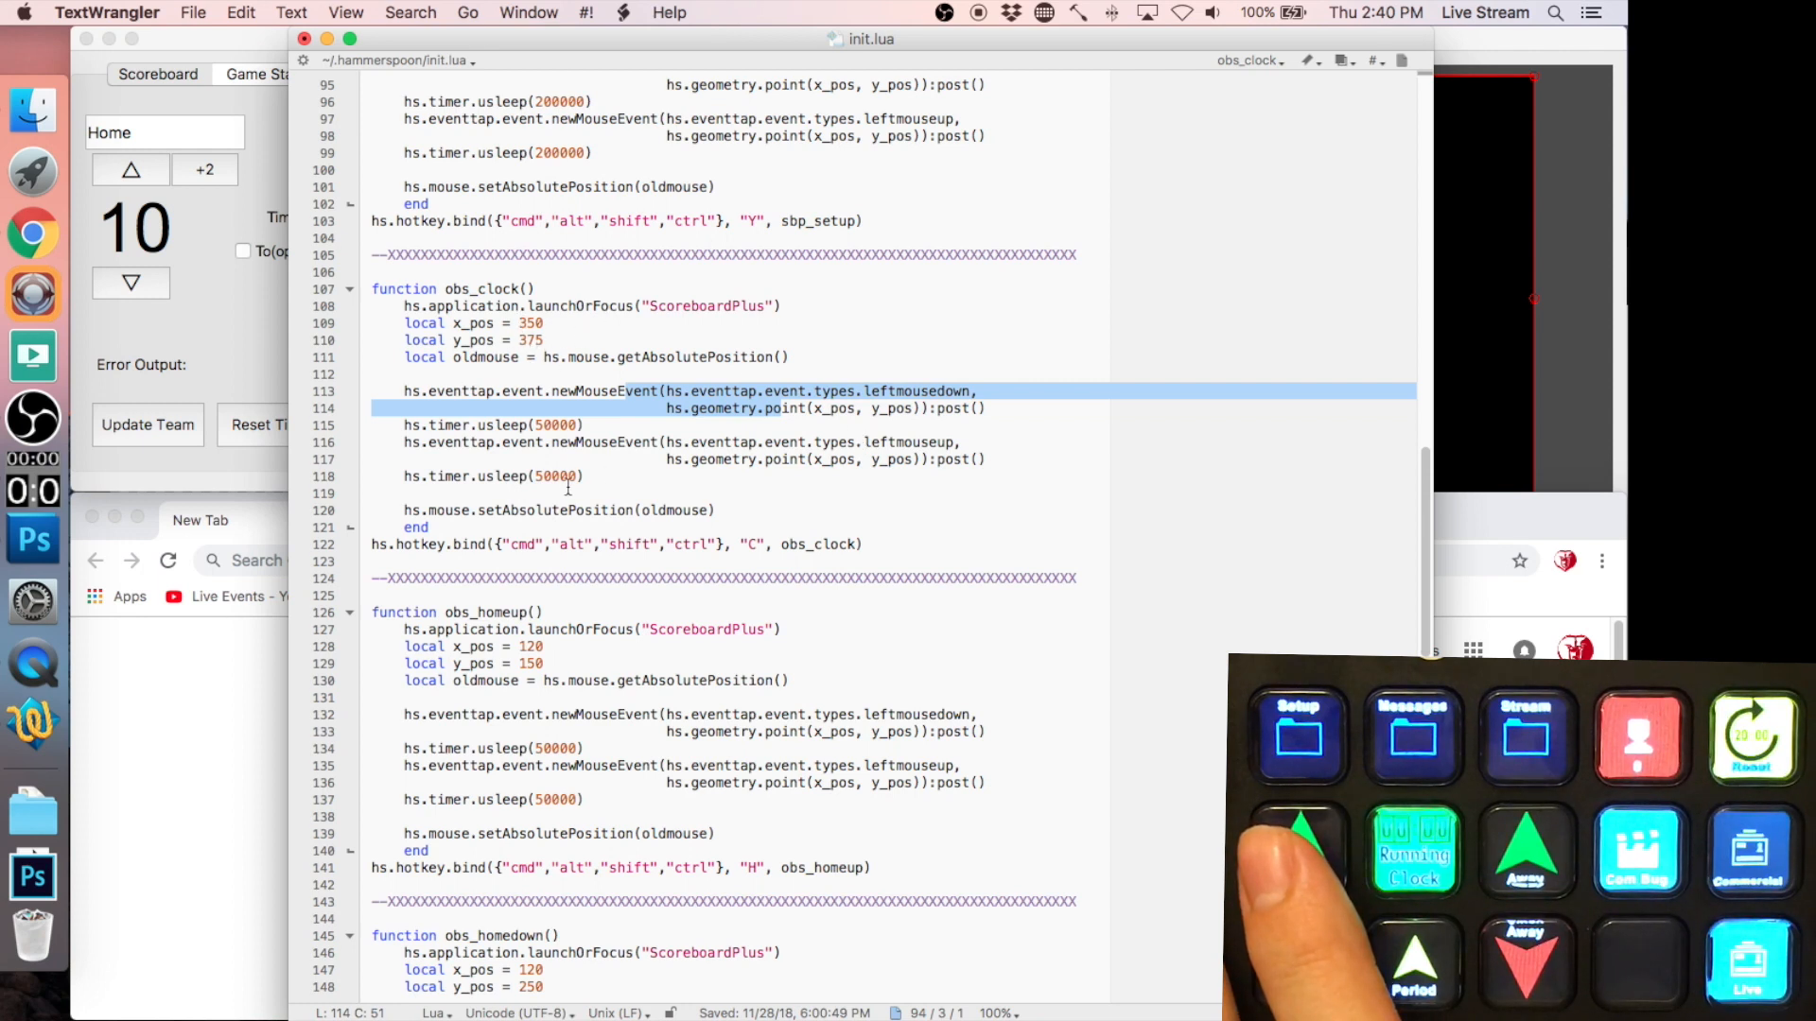
drag(534, 514, 717, 511)
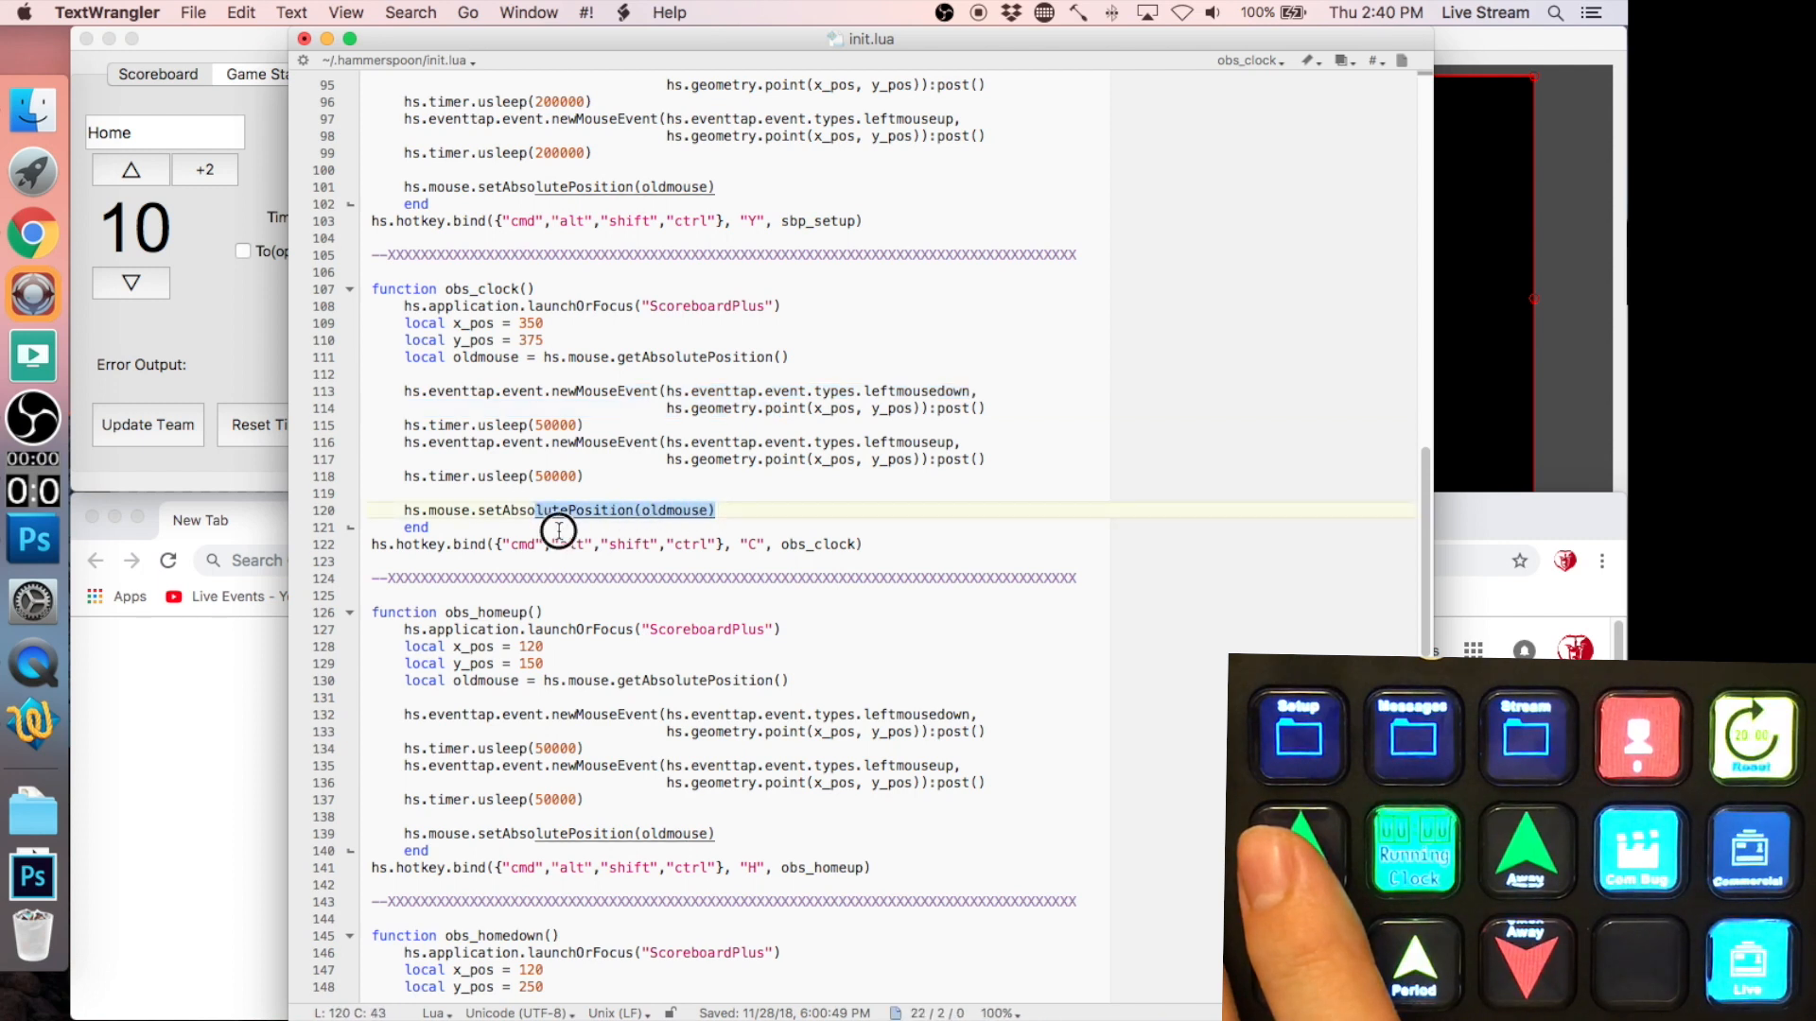
click(434, 538)
- Point out the hs.hotkey.bind line of obs_clock, highlighting the function name in both places and the letter "C"
double_click(383, 544)
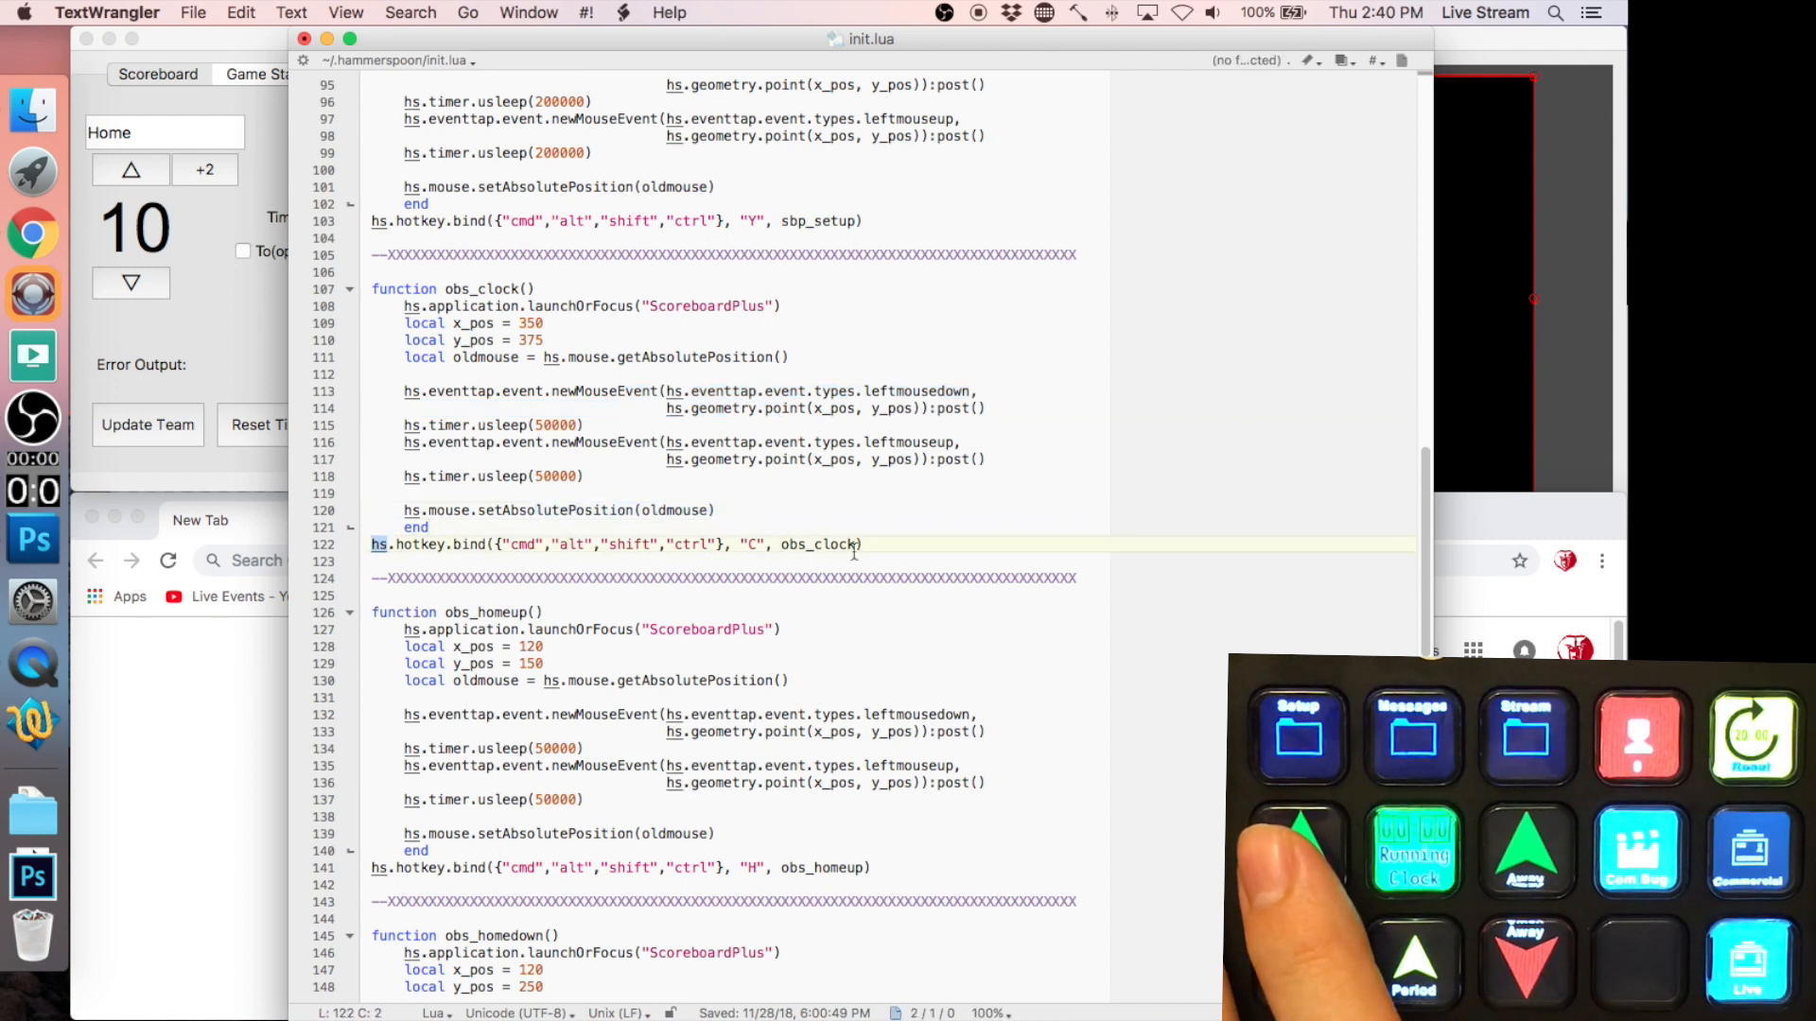
drag(857, 545, 789, 546)
drag(522, 289, 438, 288)
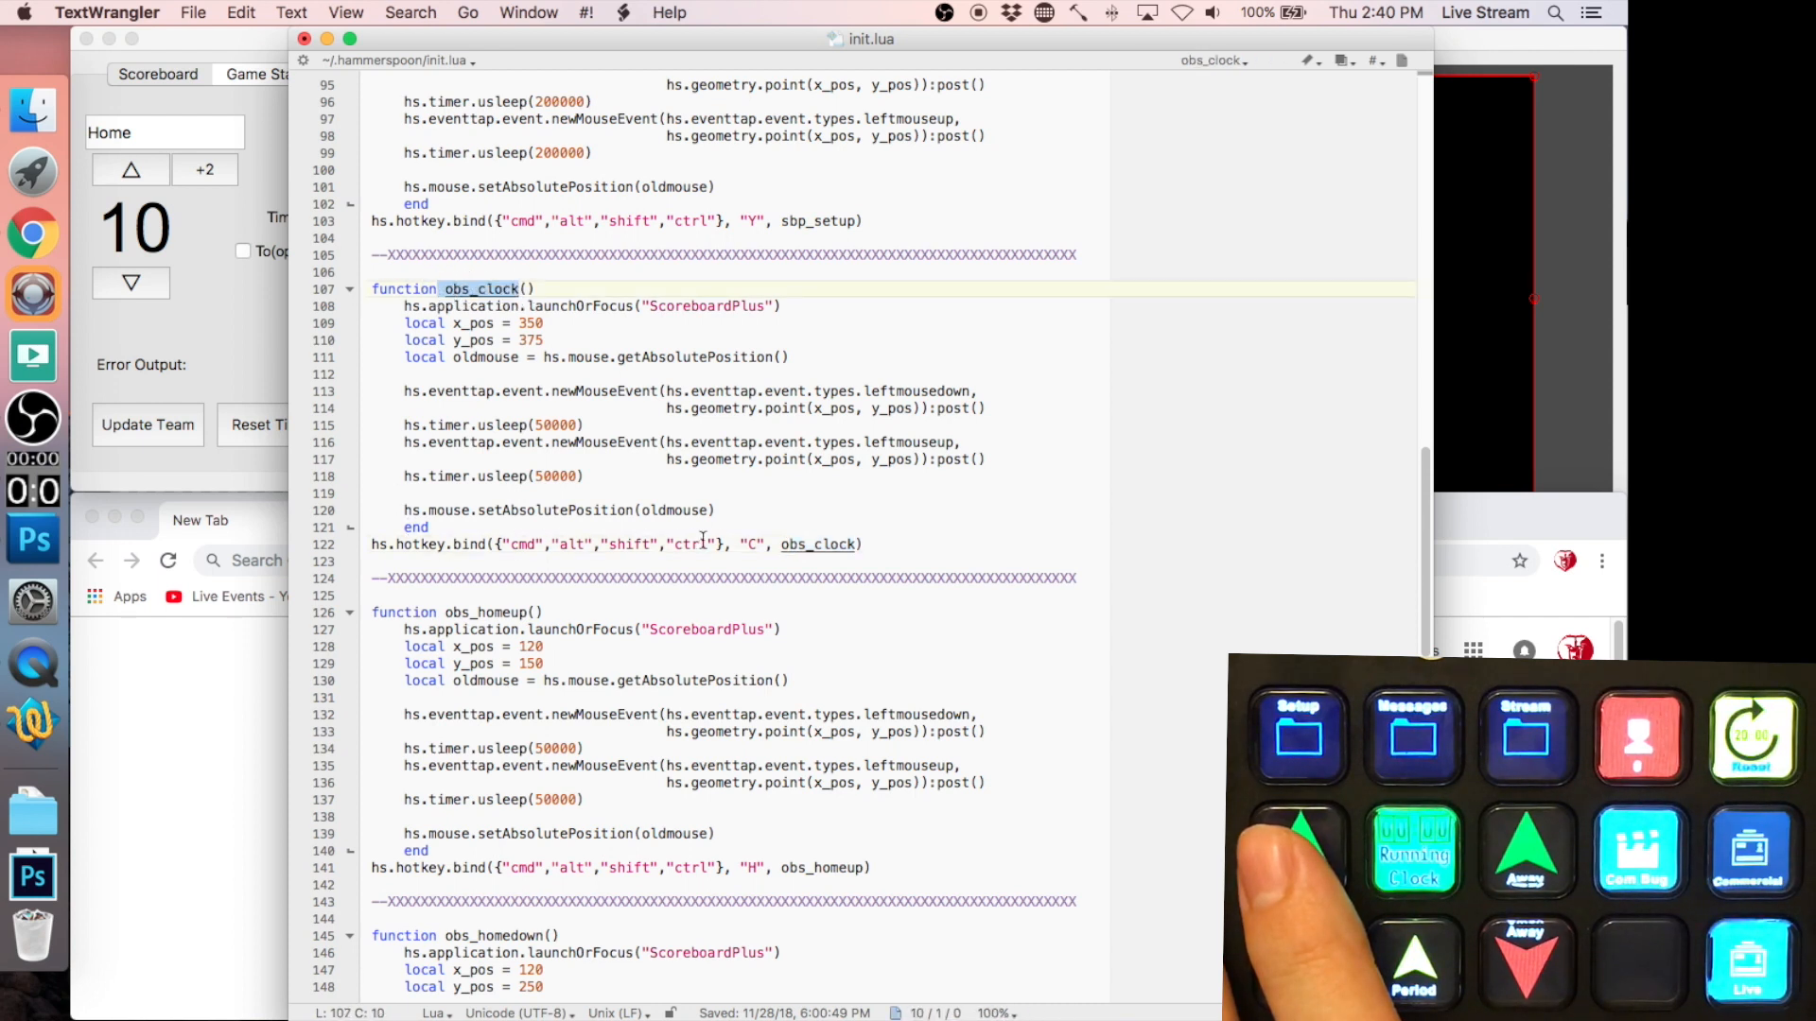
click(750, 546)
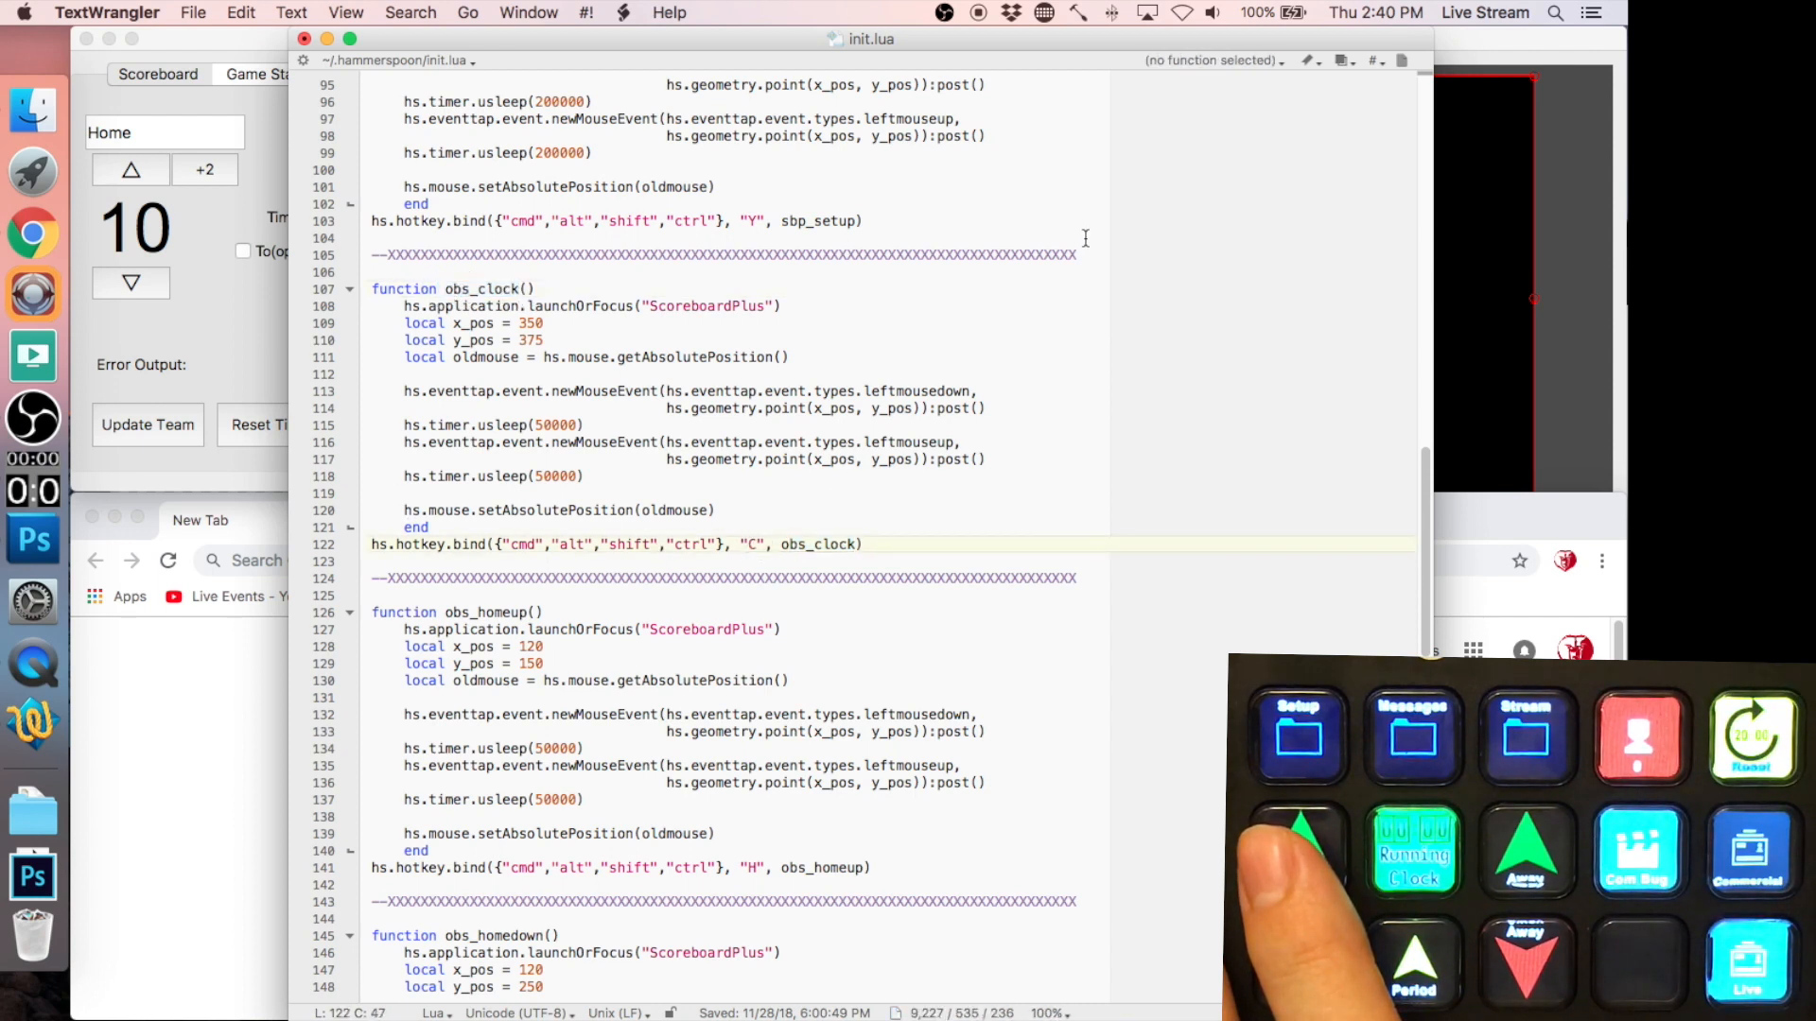
- Open the Stream Deck configuration and show the hotkeys assigned to the Home up and Running Clock buttons
click(1044, 12)
click(1088, 39)
click(785, 501)
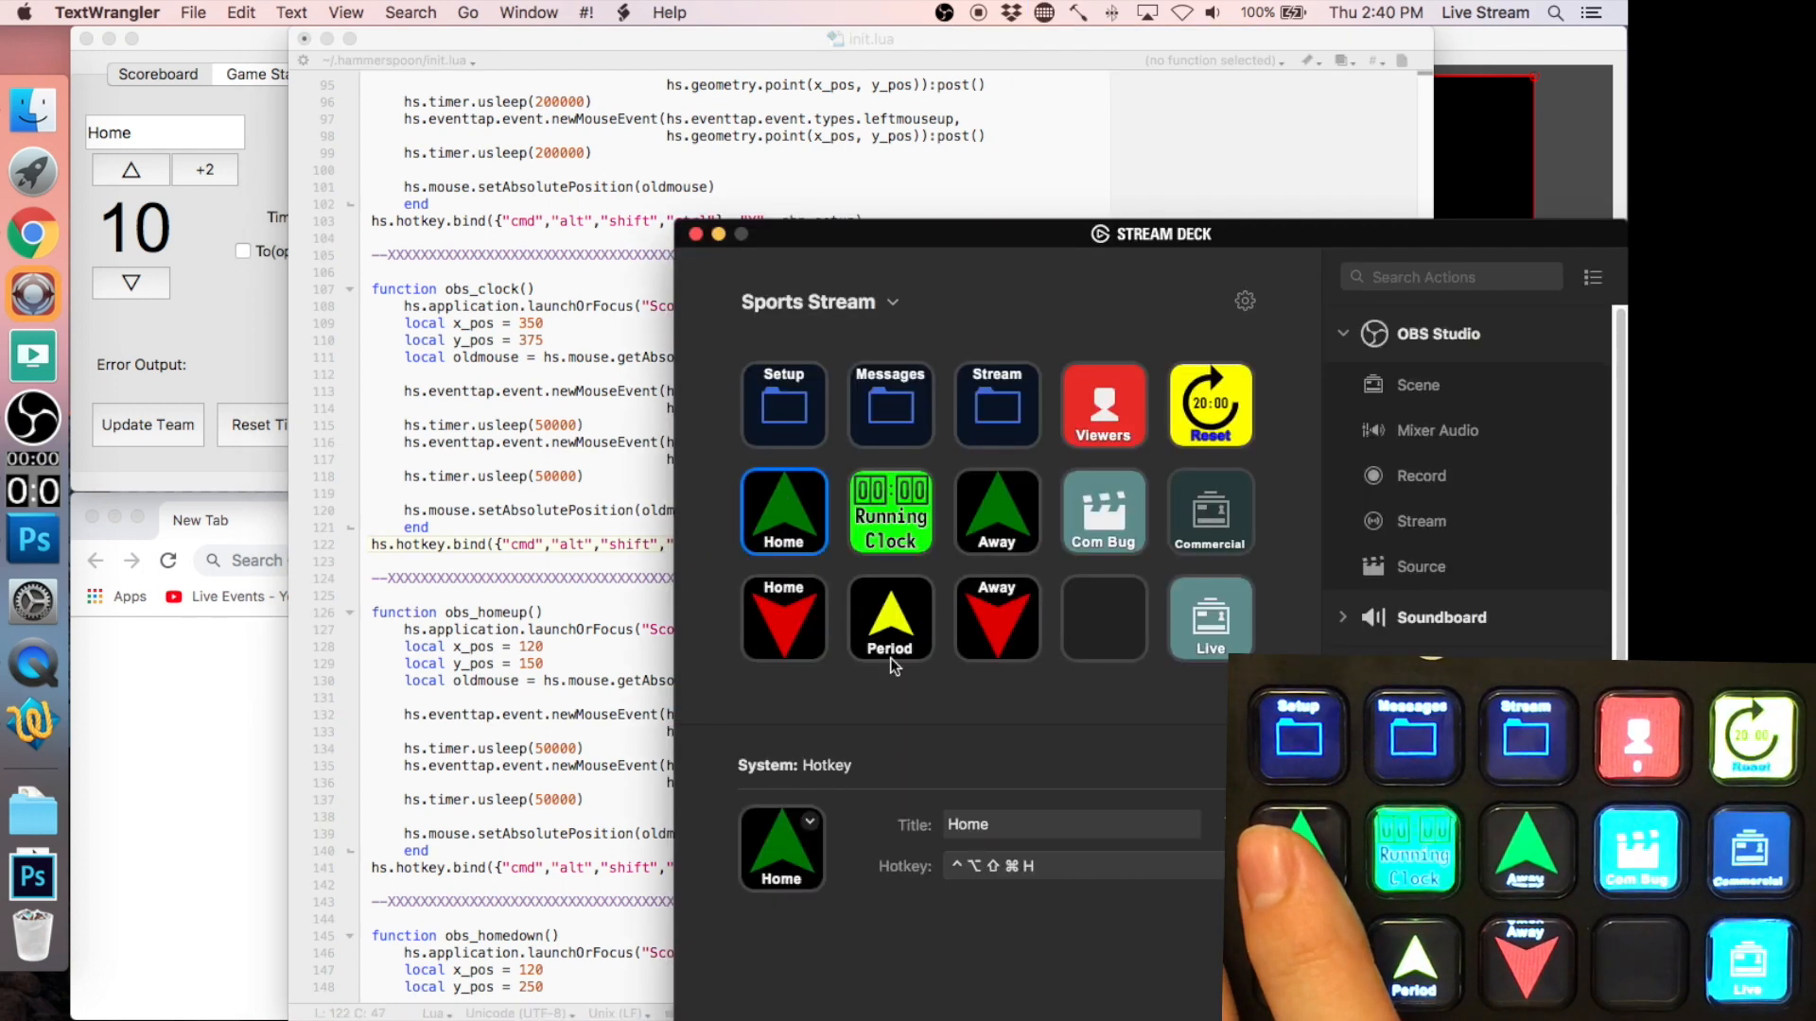
click(872, 547)
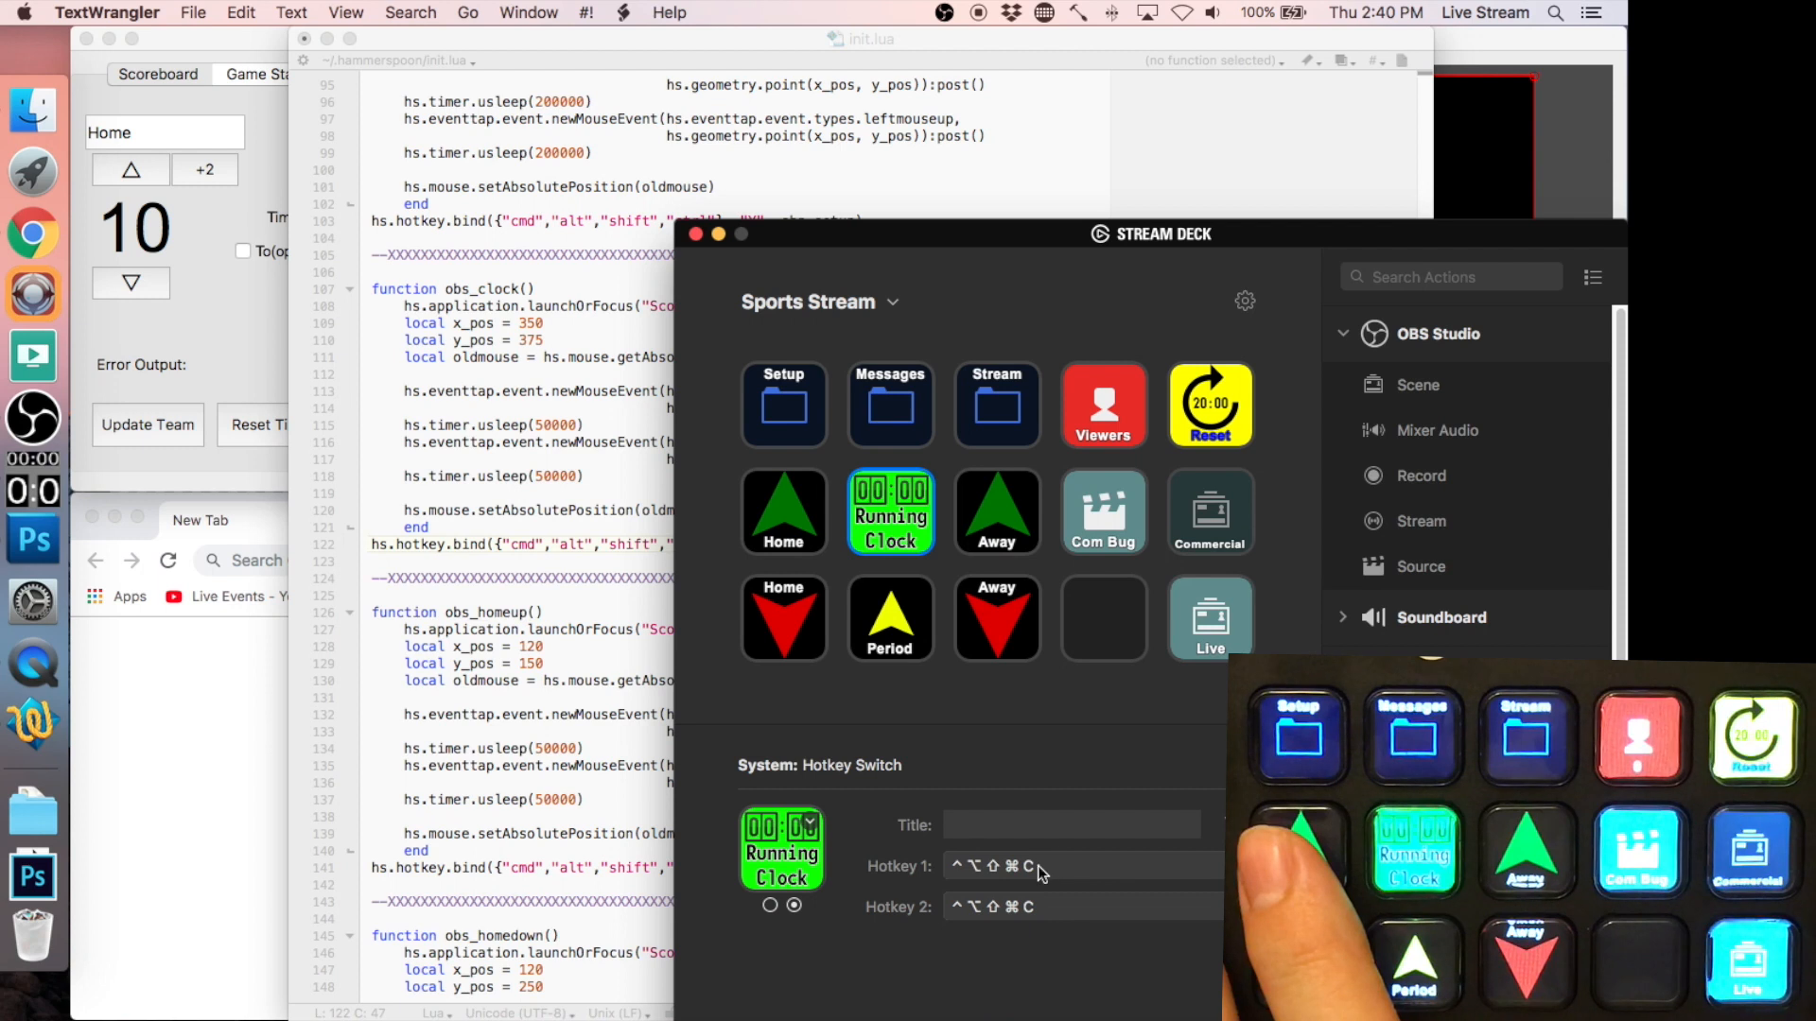
- Return to init.lua, review the obs_homeup and following score functions, and bring Scoreboard+ forward to show its buttons
click(571, 422)
scroll(1413, 493, down, 6)
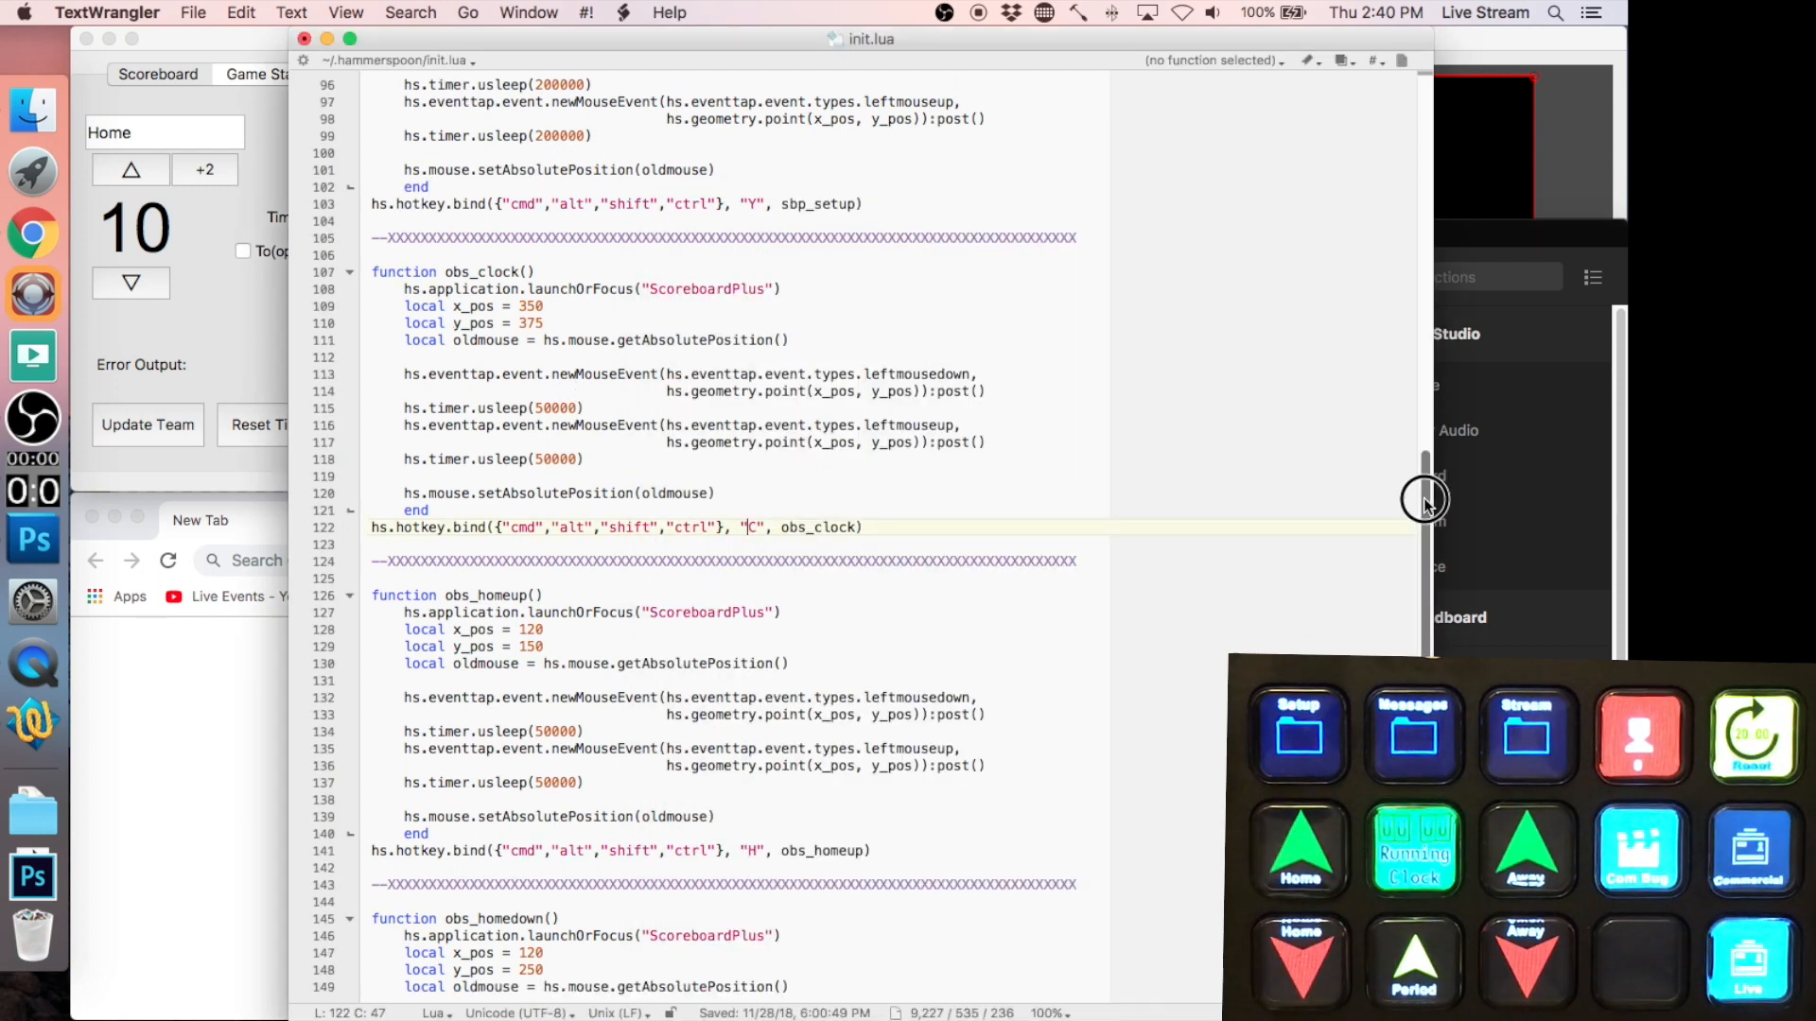
click(568, 341)
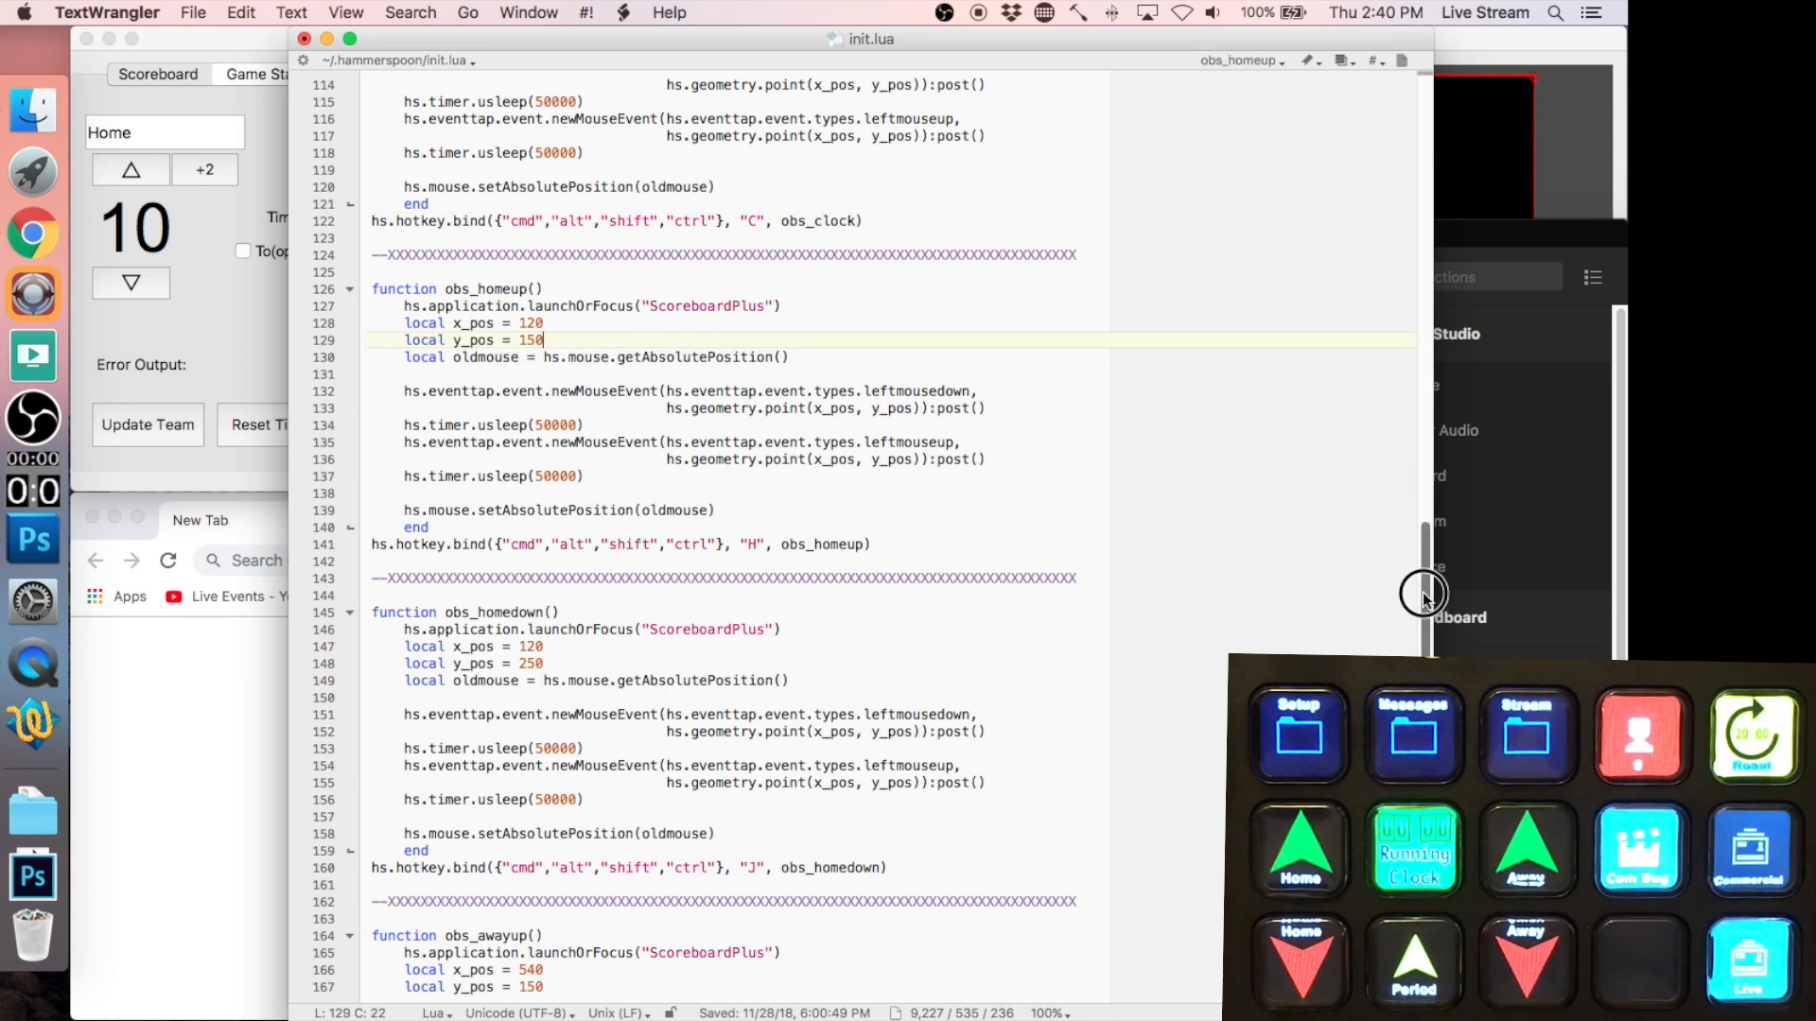
scroll(1418, 592, down, 12)
click(247, 332)
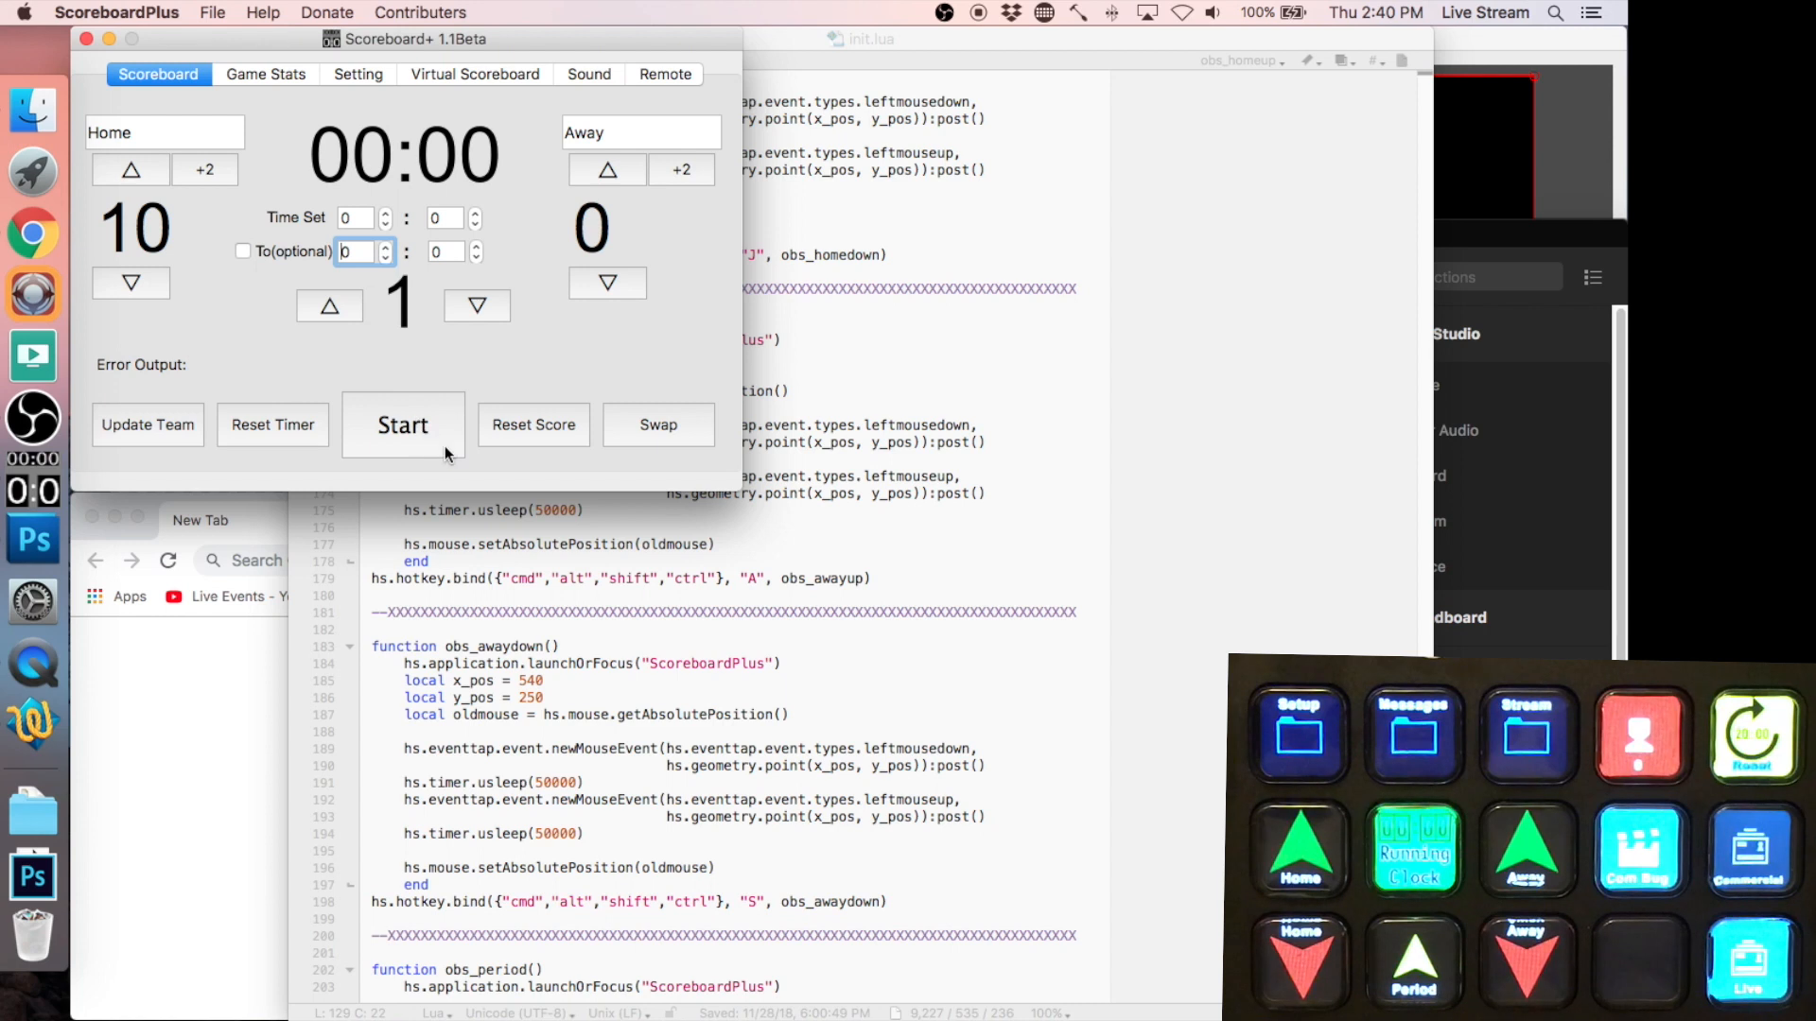
- Highlight the whole obs_awayup function in init.lua, its name, and its cmd, alt, shift, ctrl and "A" key combination
click(871, 578)
drag(871, 578, 475, 326)
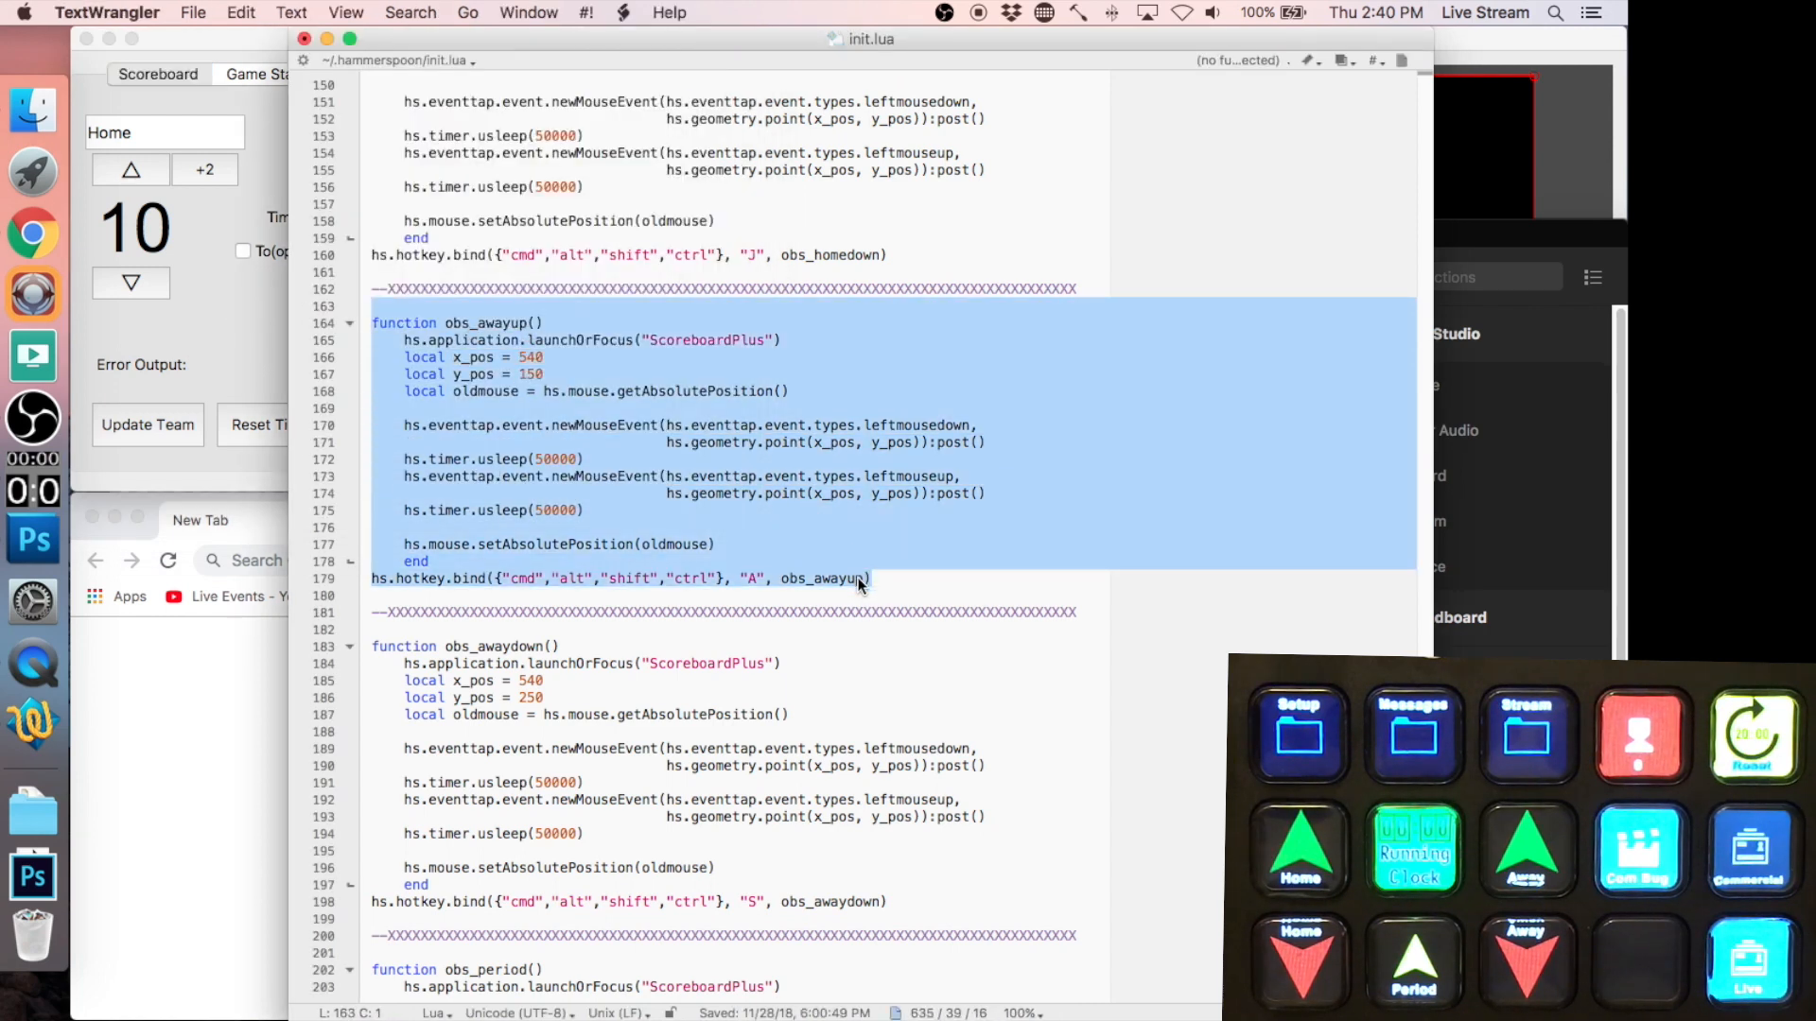
drag(869, 578, 781, 578)
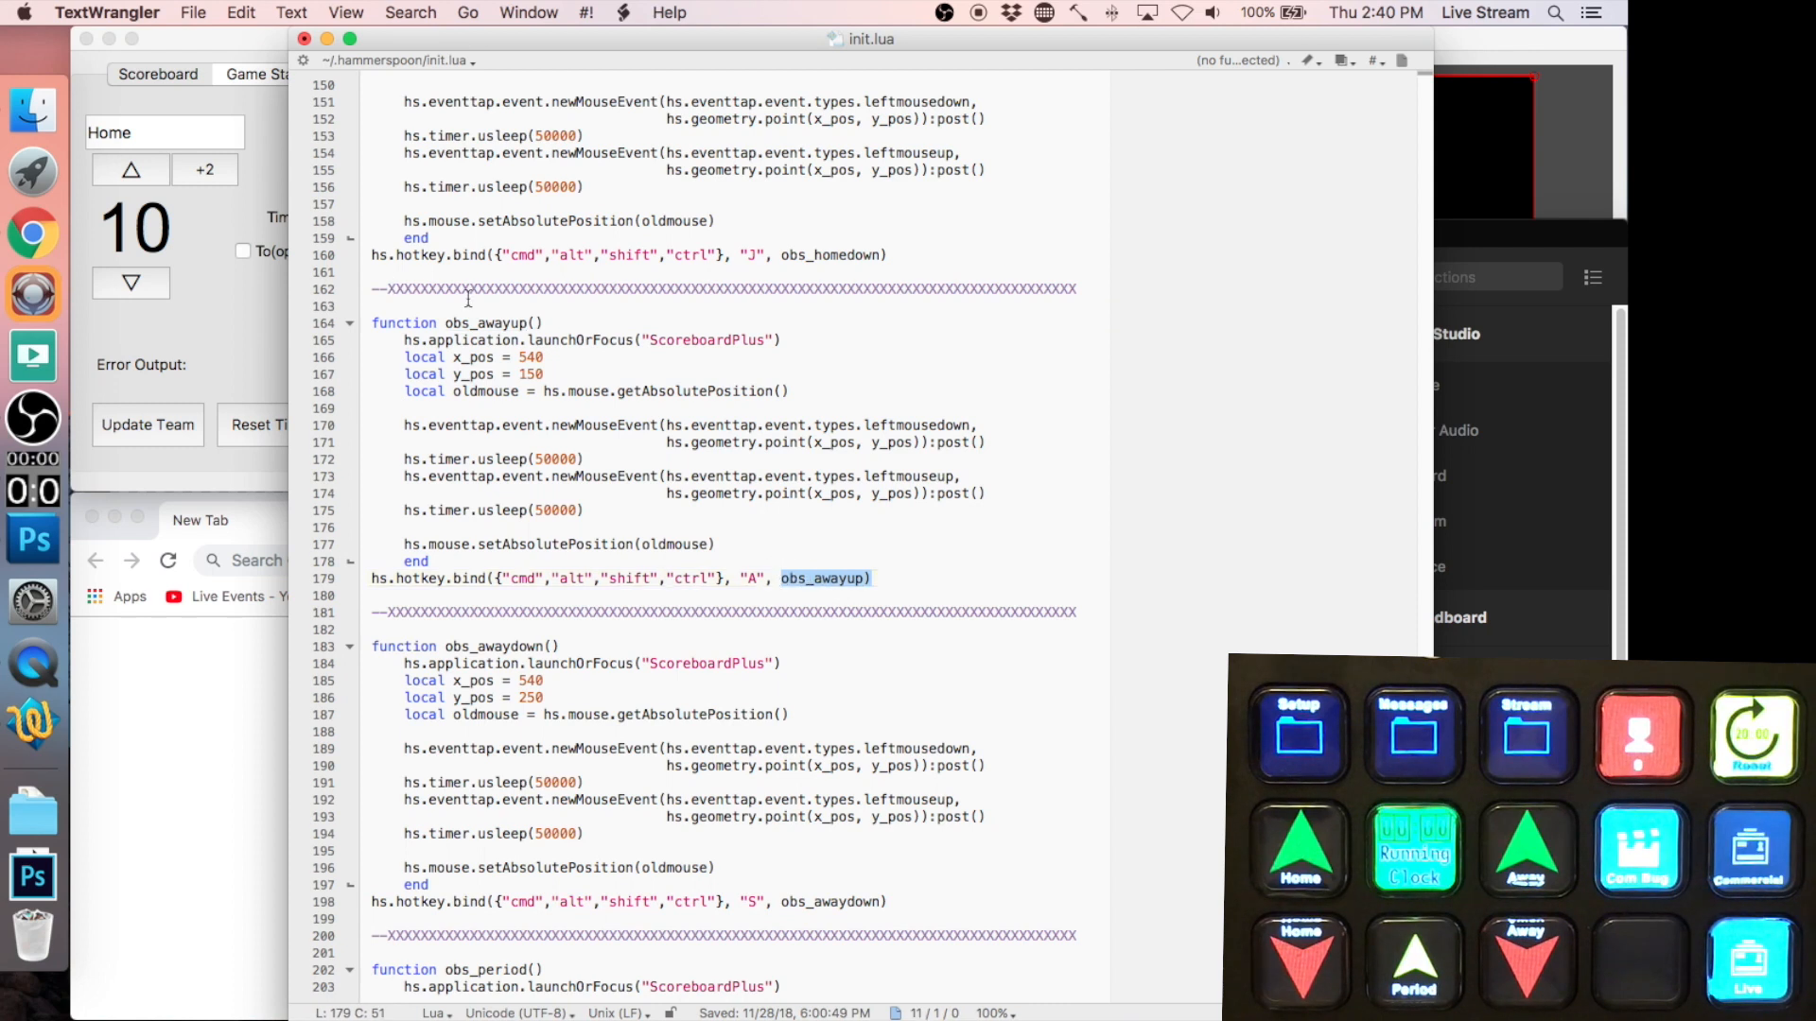
drag(530, 321, 461, 322)
drag(768, 577, 494, 578)
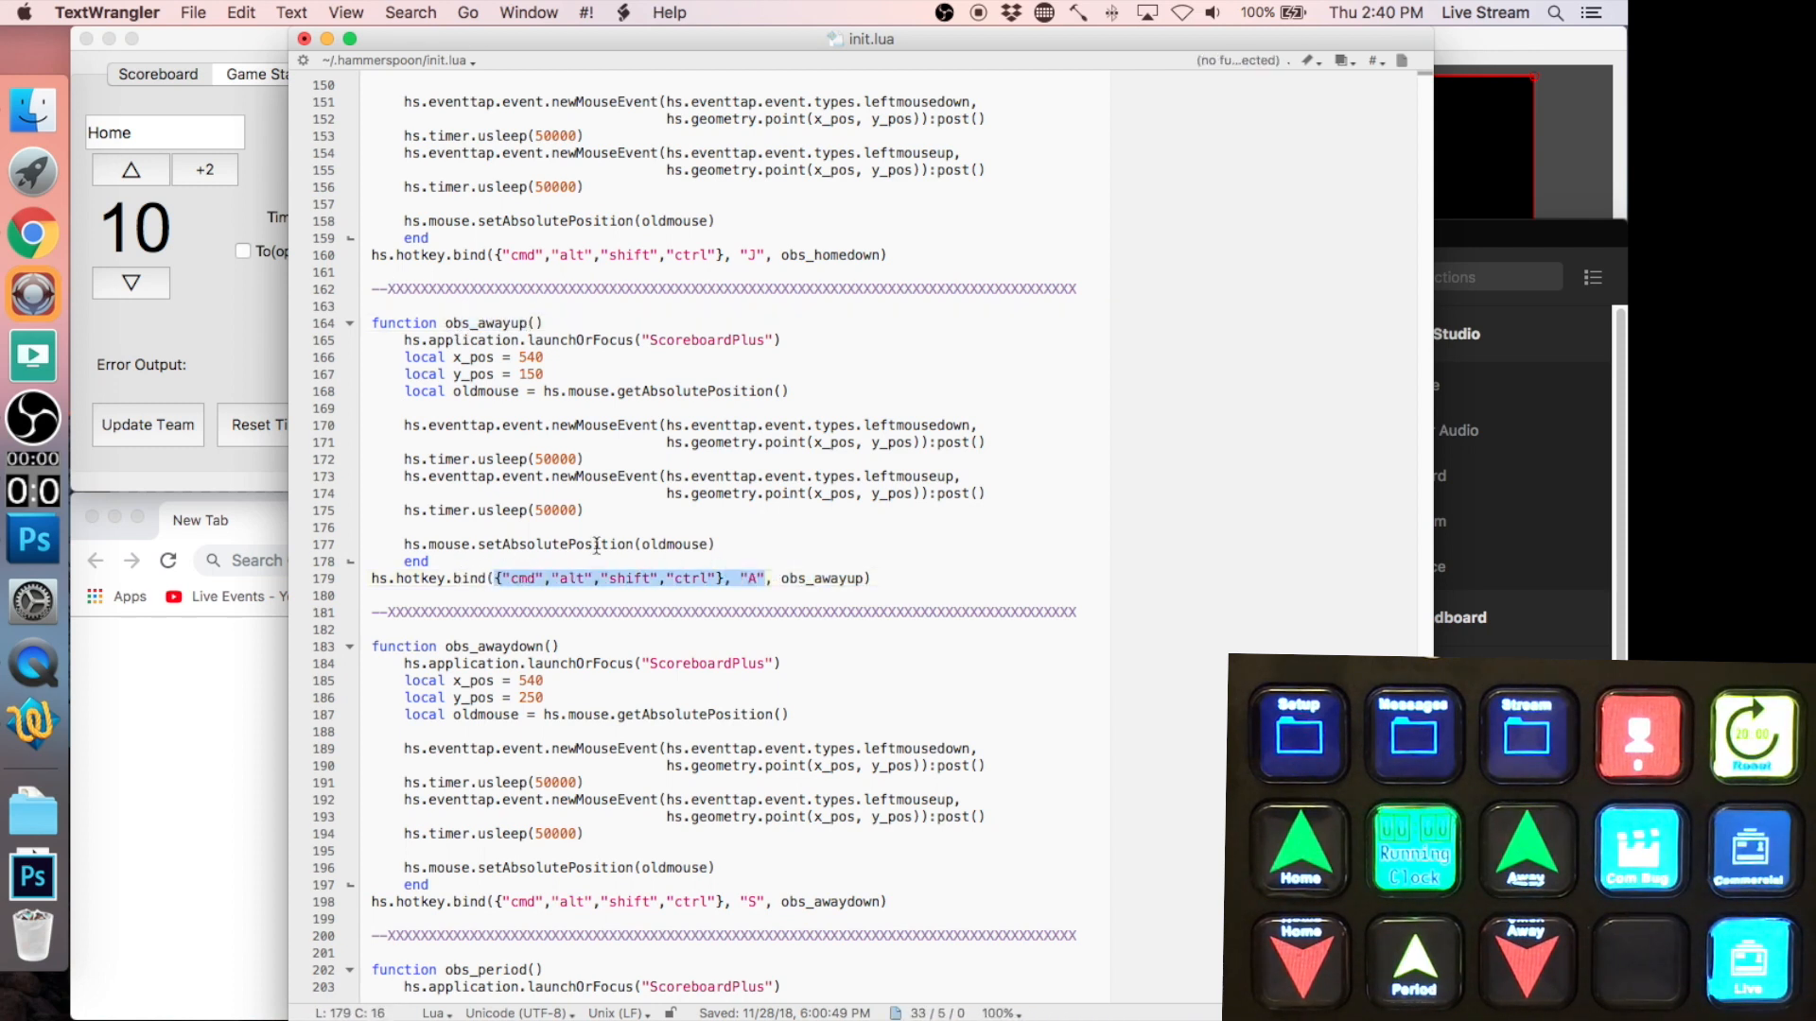
- Review the remaining functions down to obs_reset, return to window_arrange, and close init.lua without saving
scroll(695, 536, down, 10)
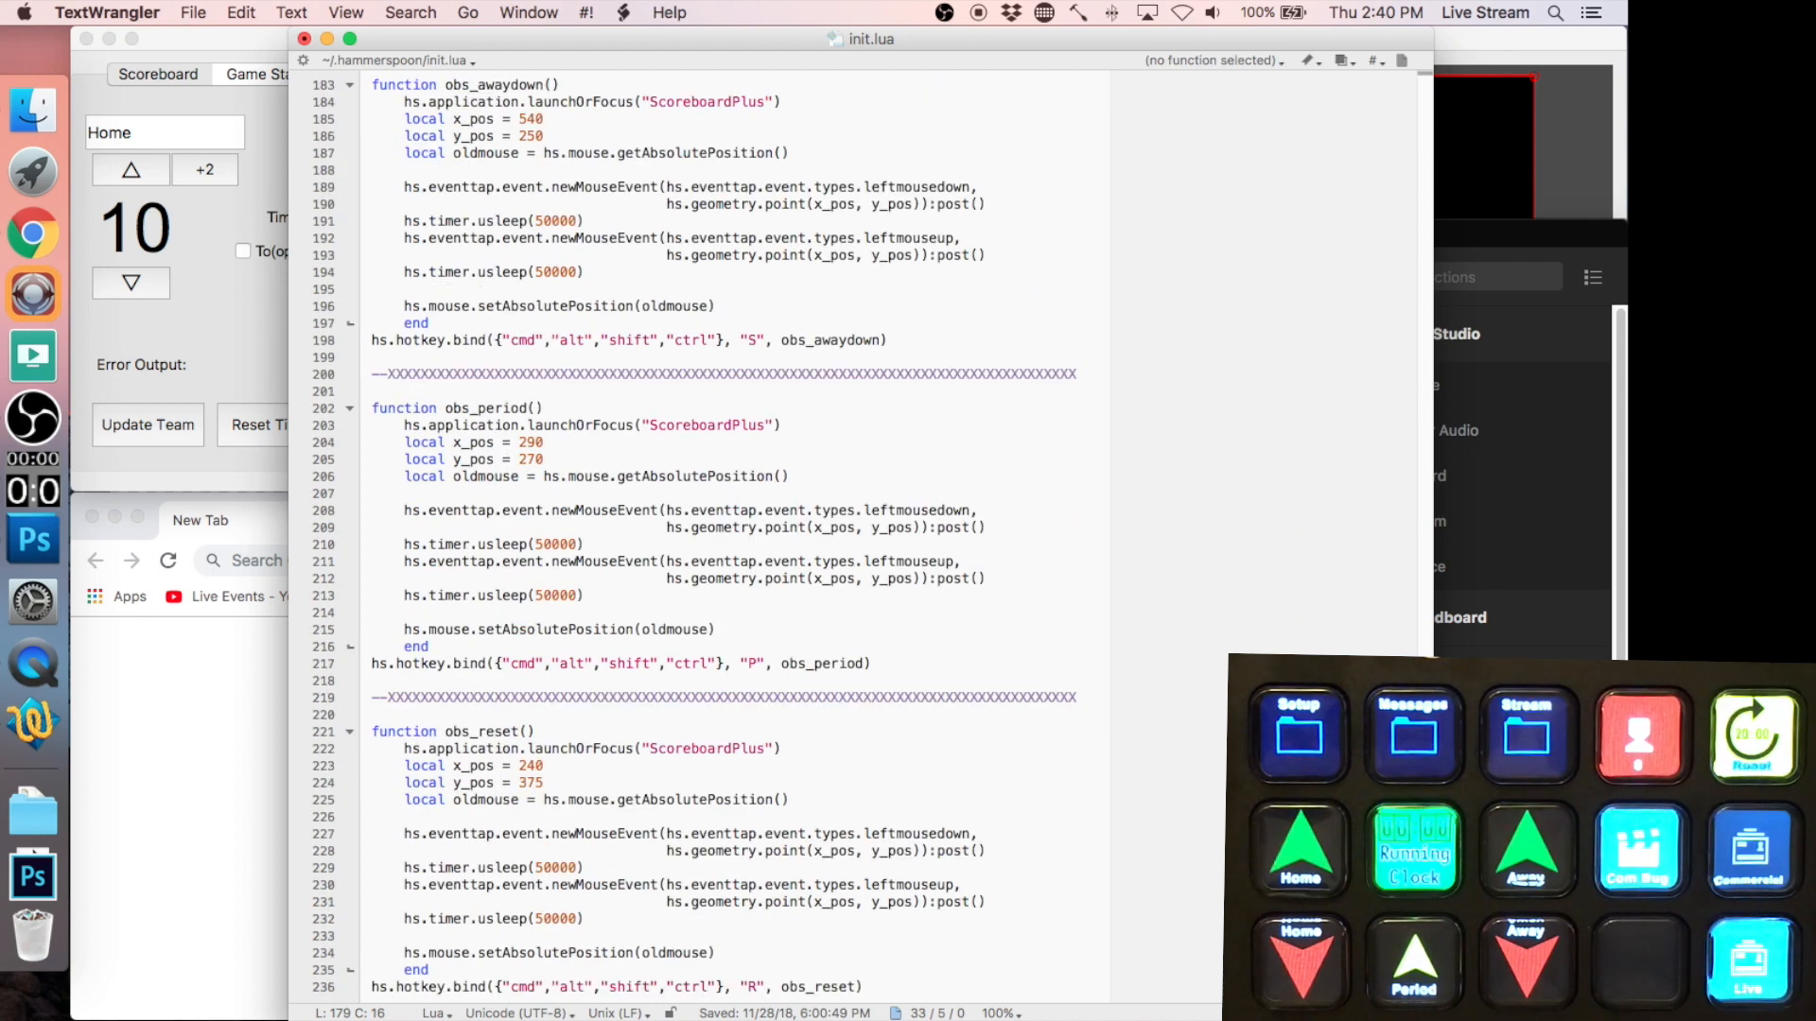
scroll(1366, 150, up, 20)
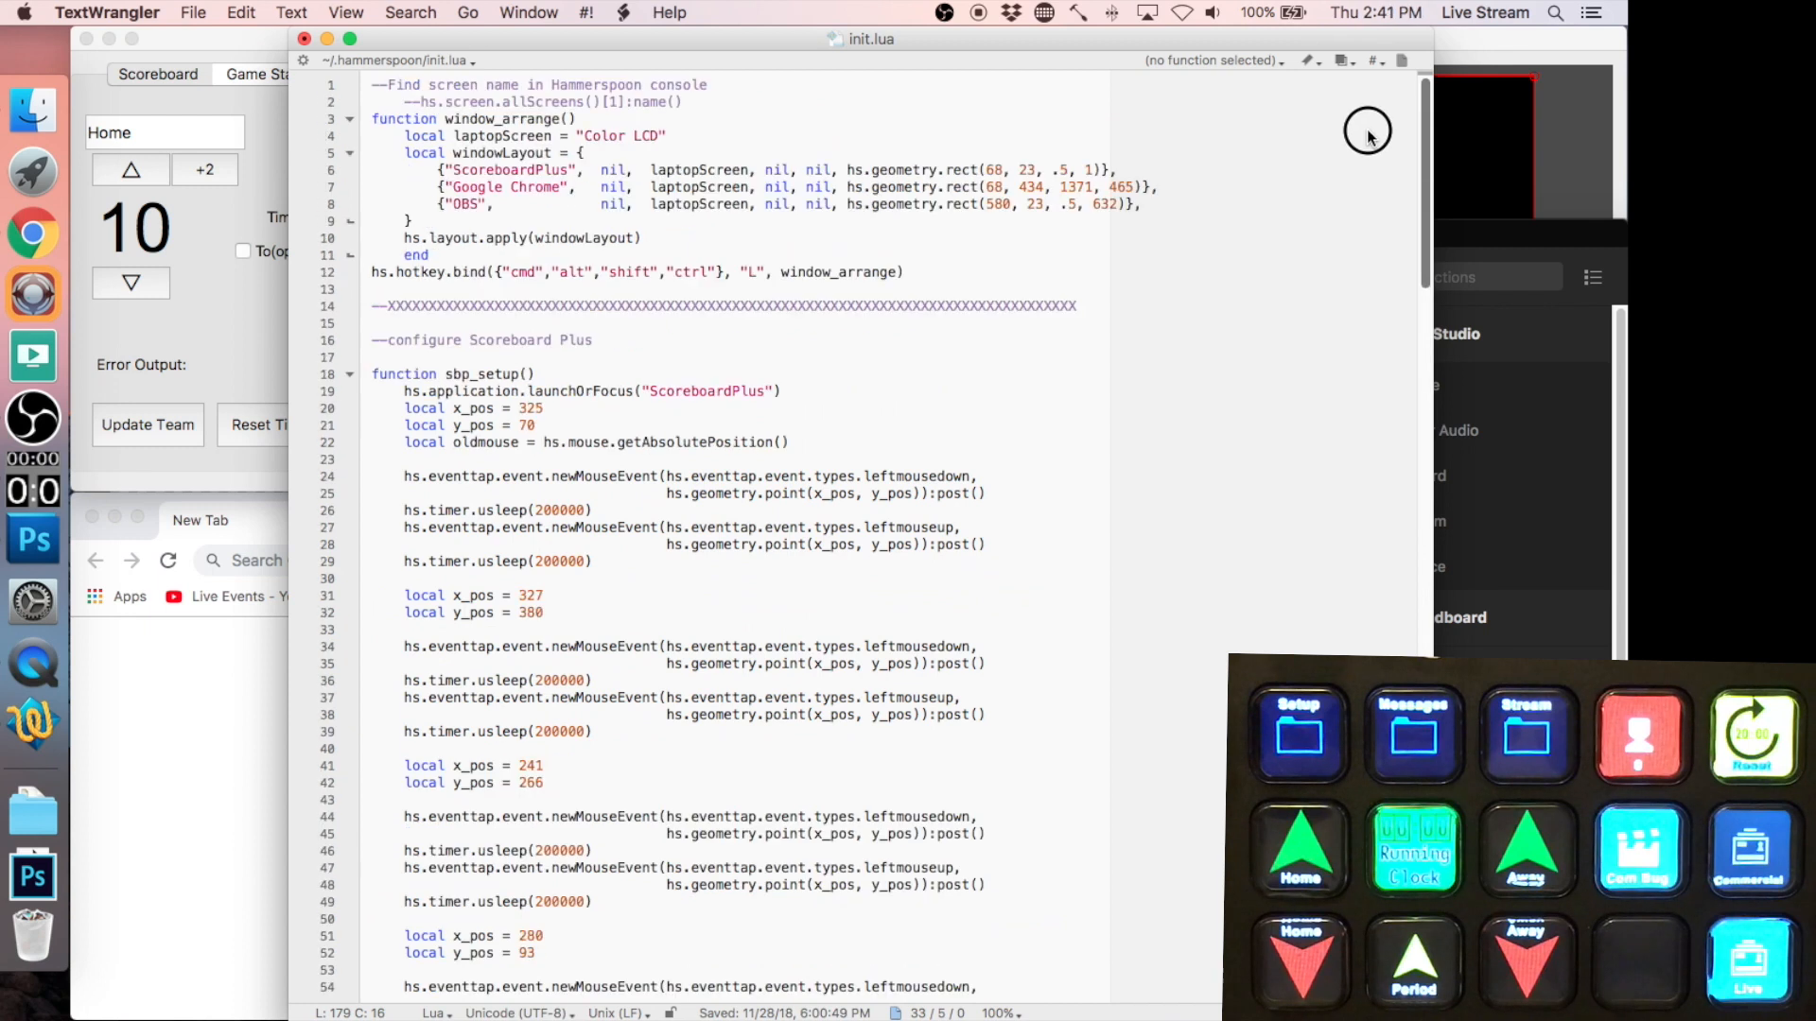
click(878, 306)
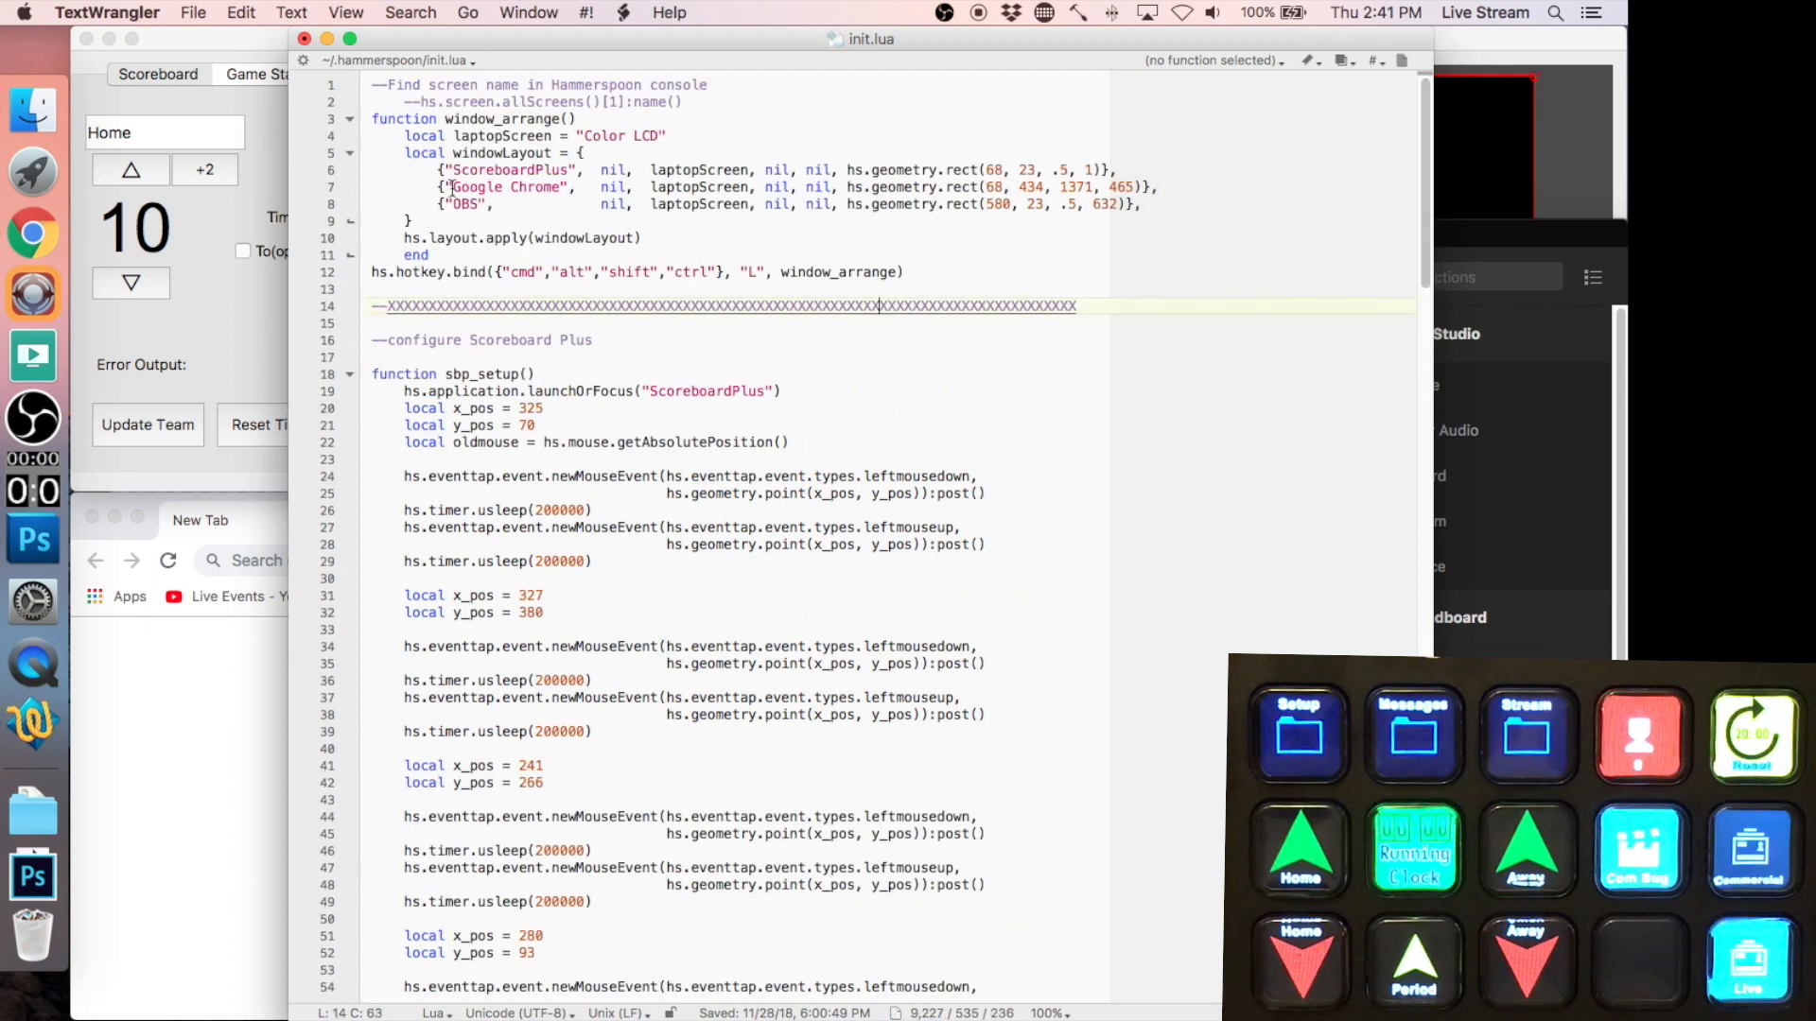
click(304, 39)
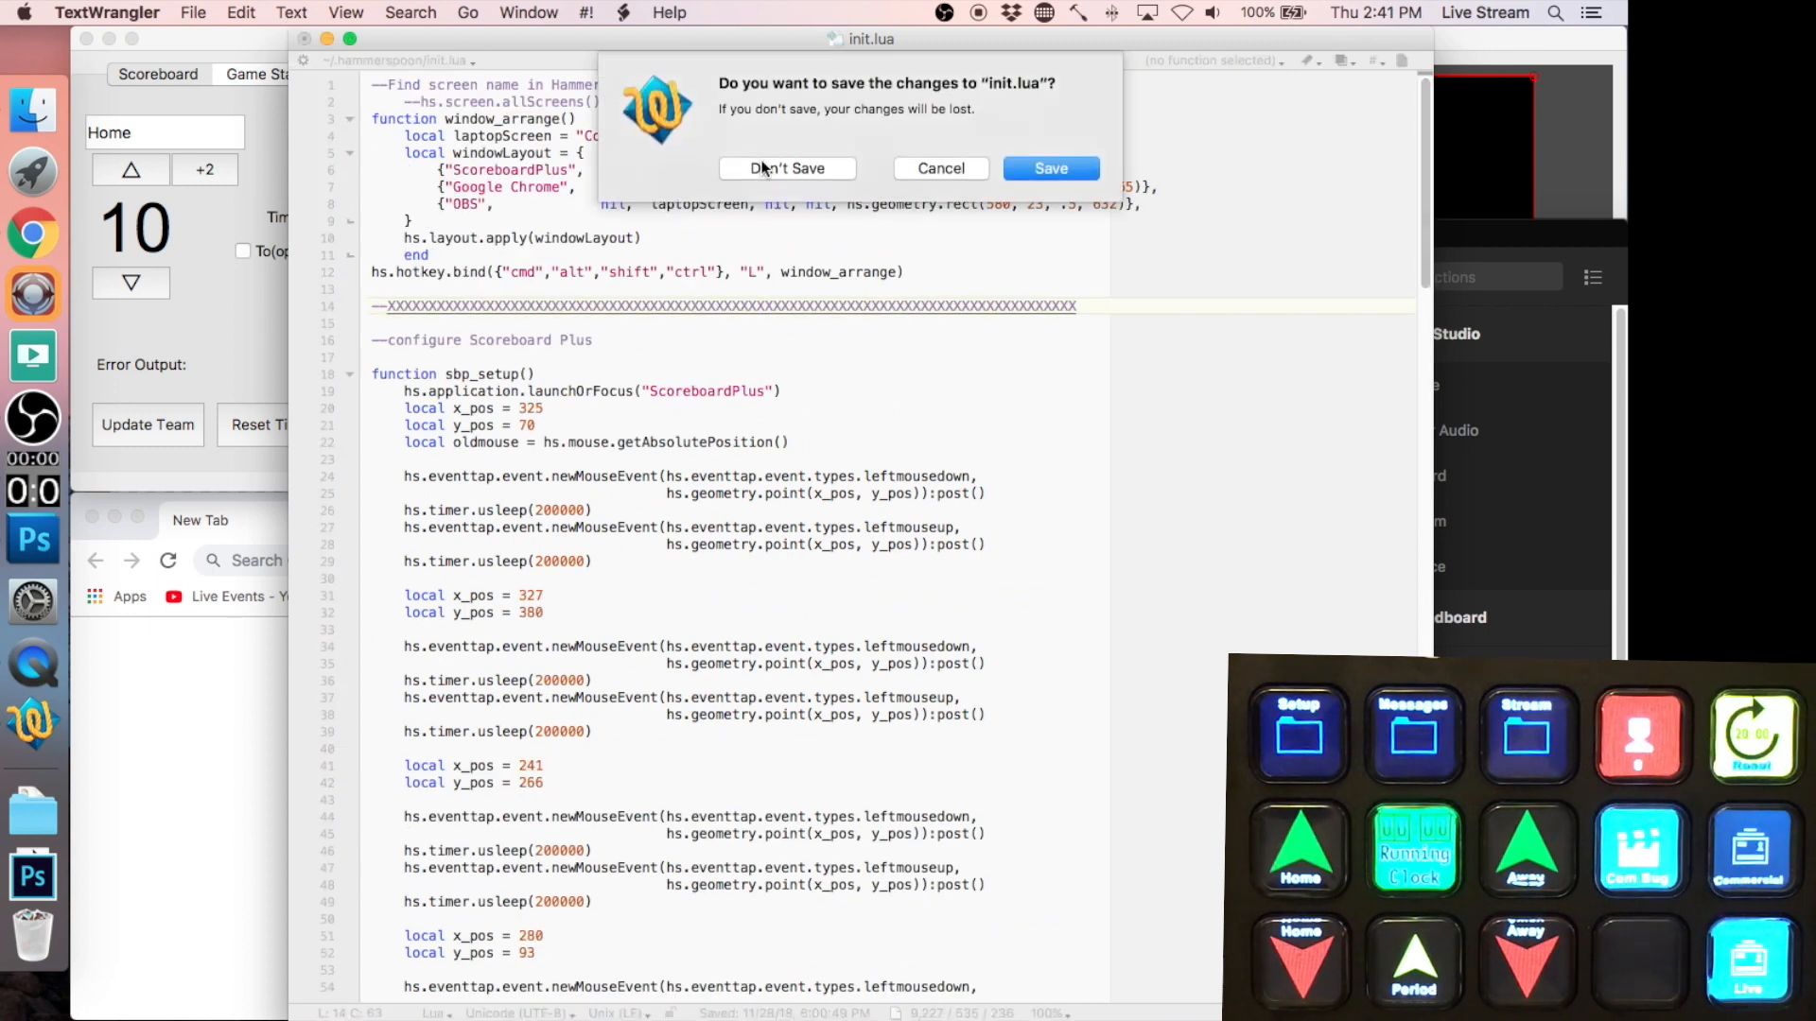
click(815, 170)
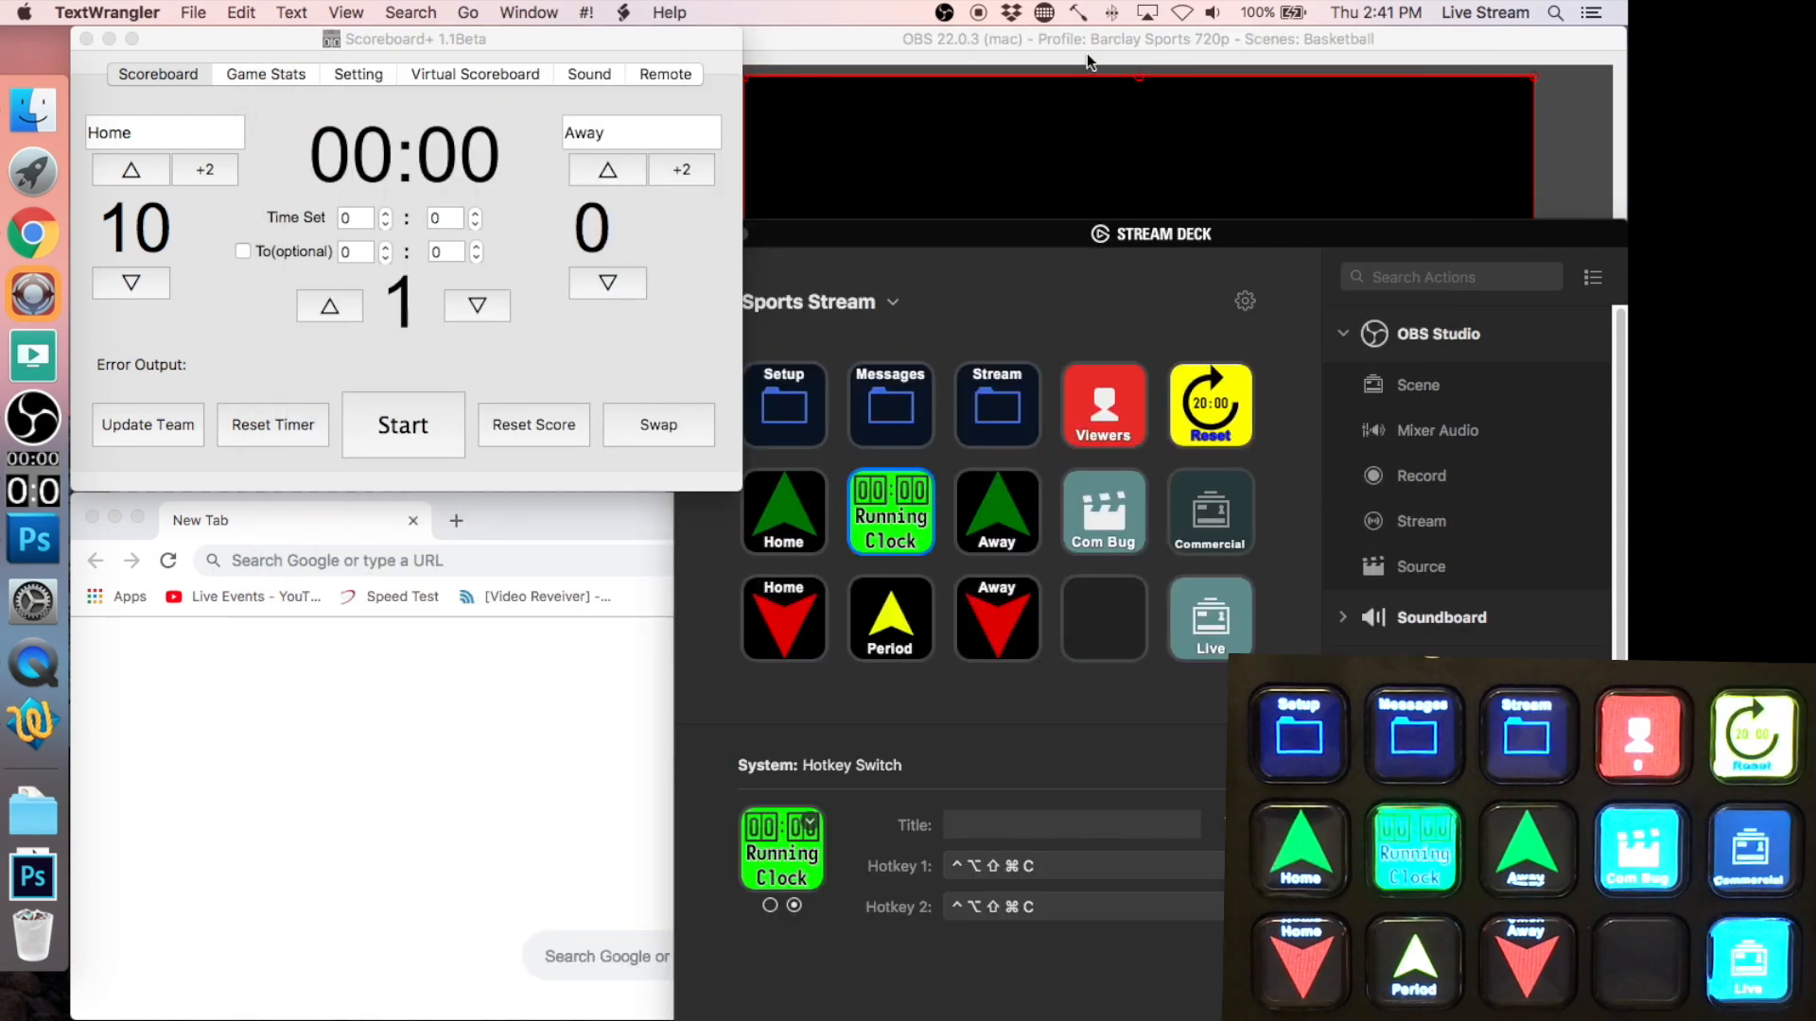
- Reload the Hammerspoon configuration and bring OBS forward
click(1078, 12)
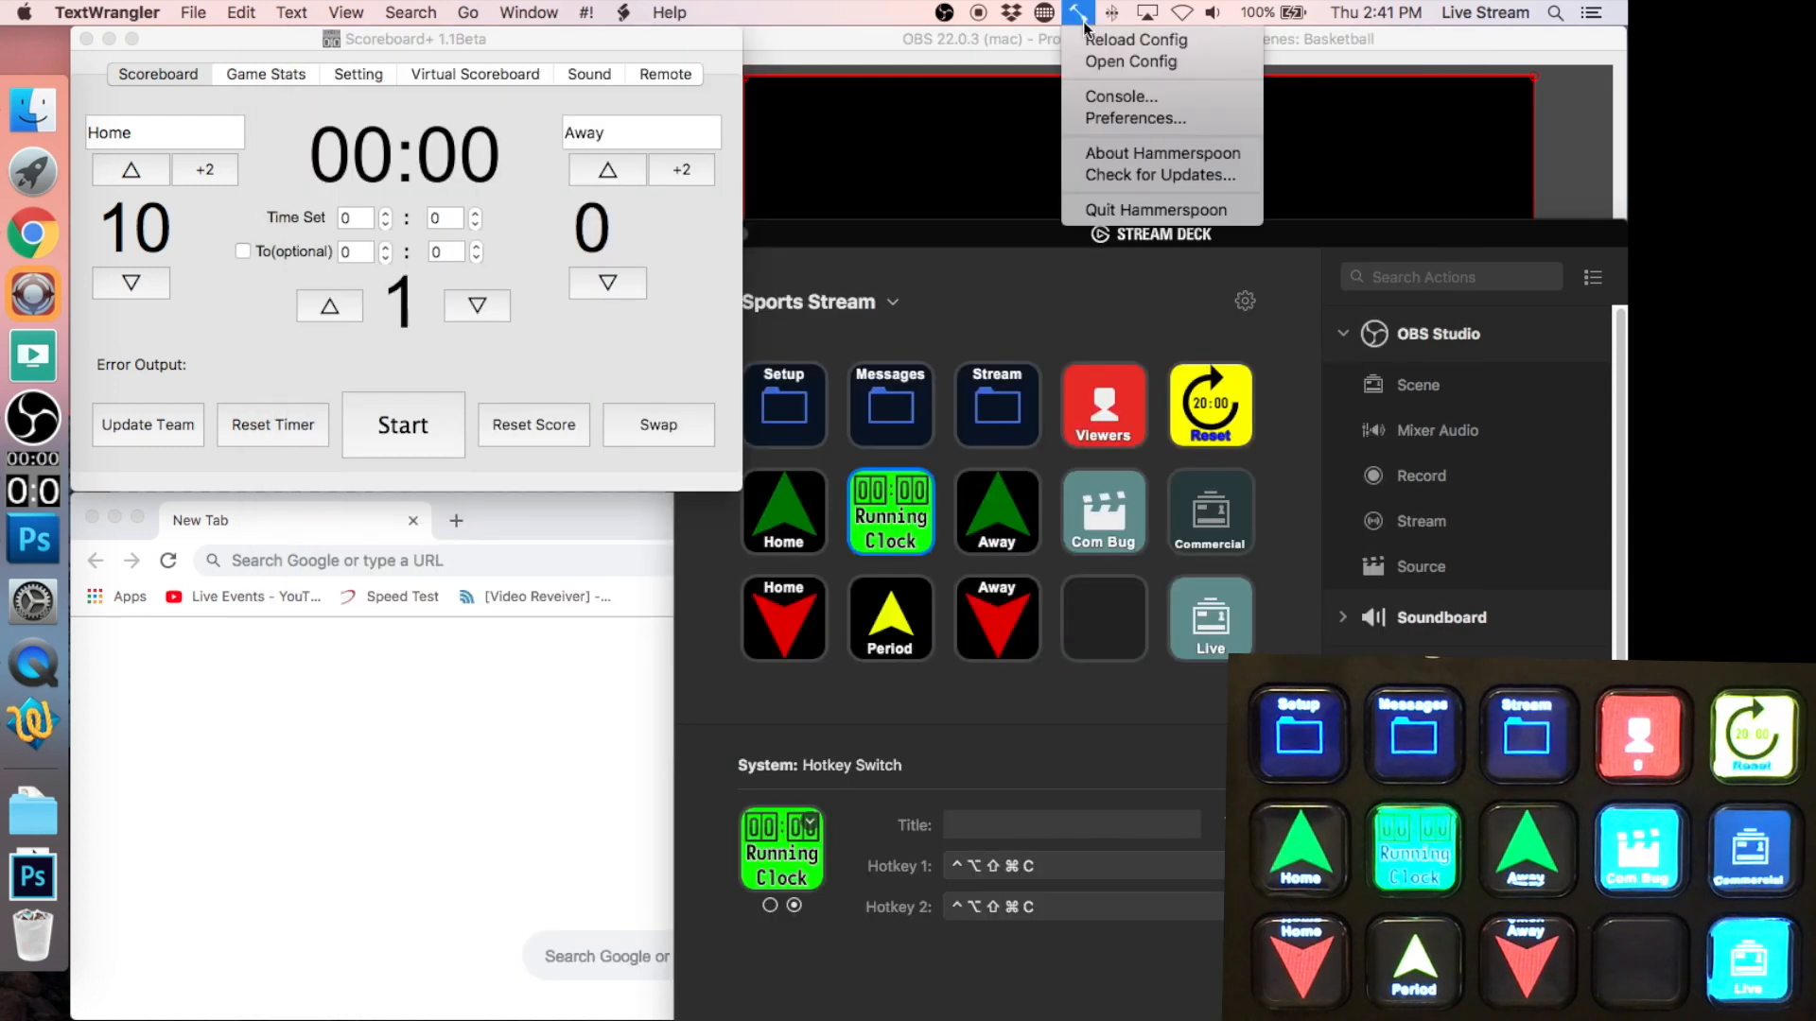
click(1118, 40)
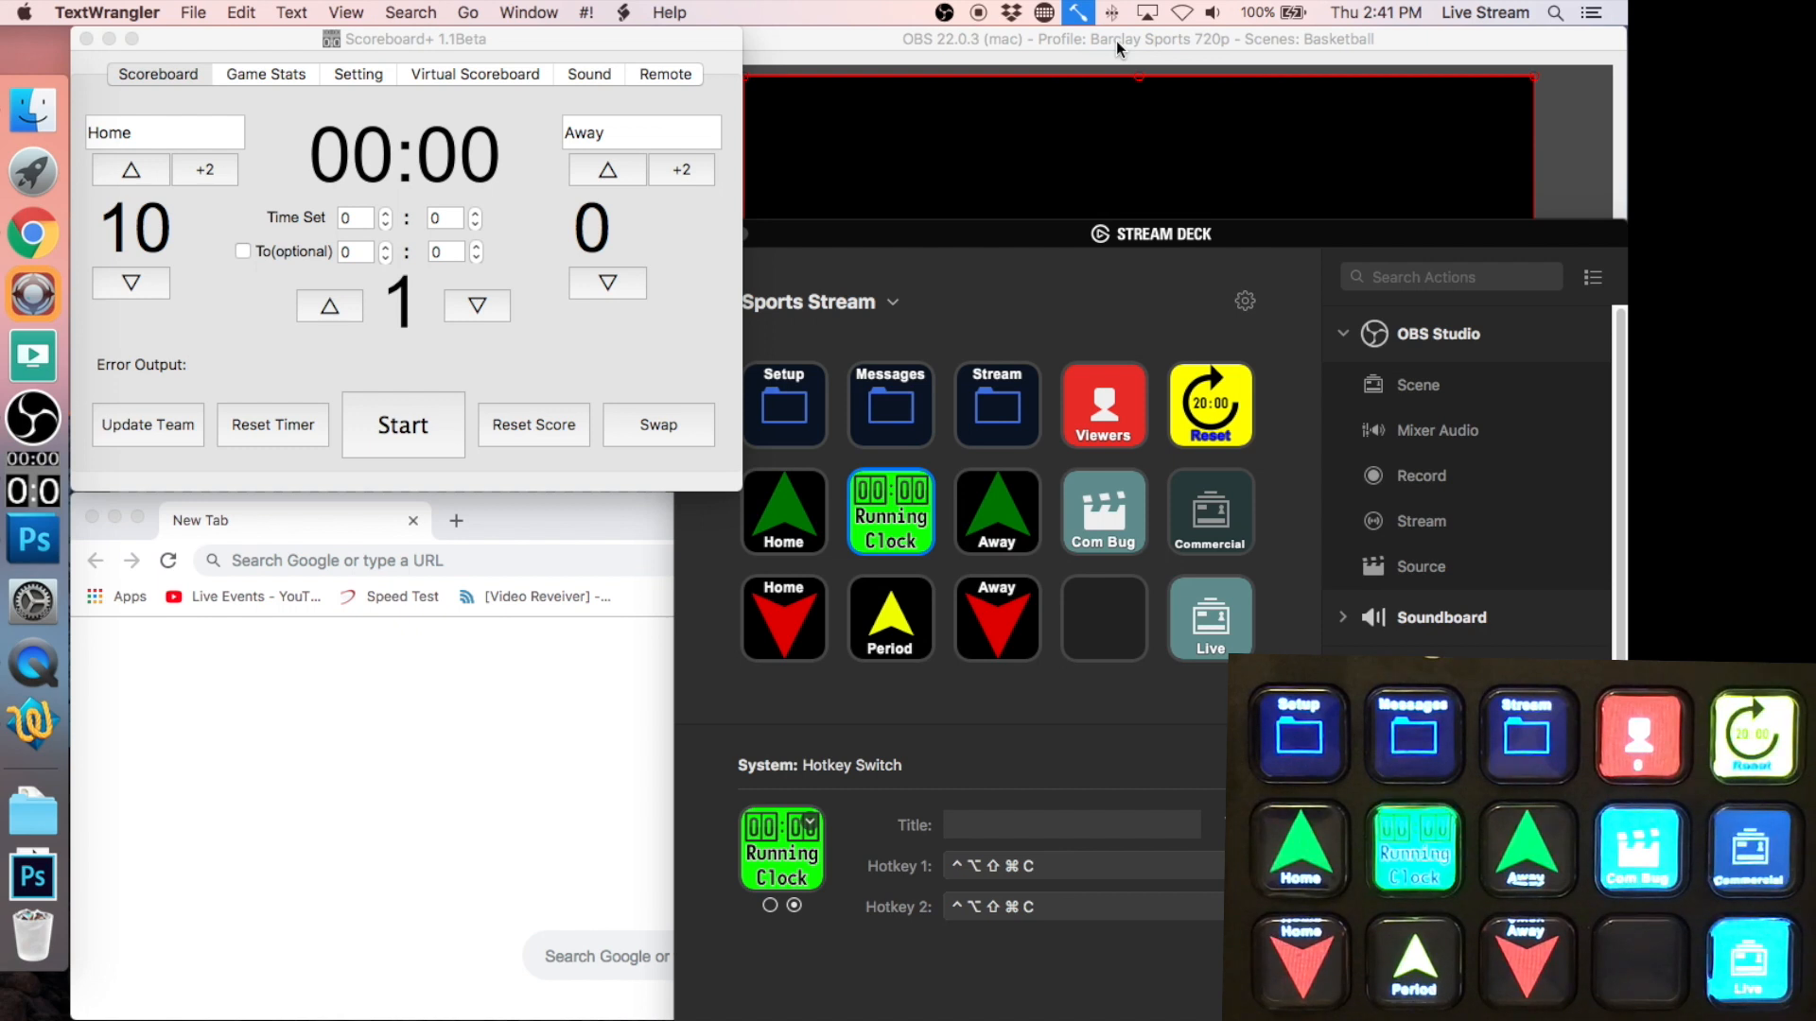
click(1117, 47)
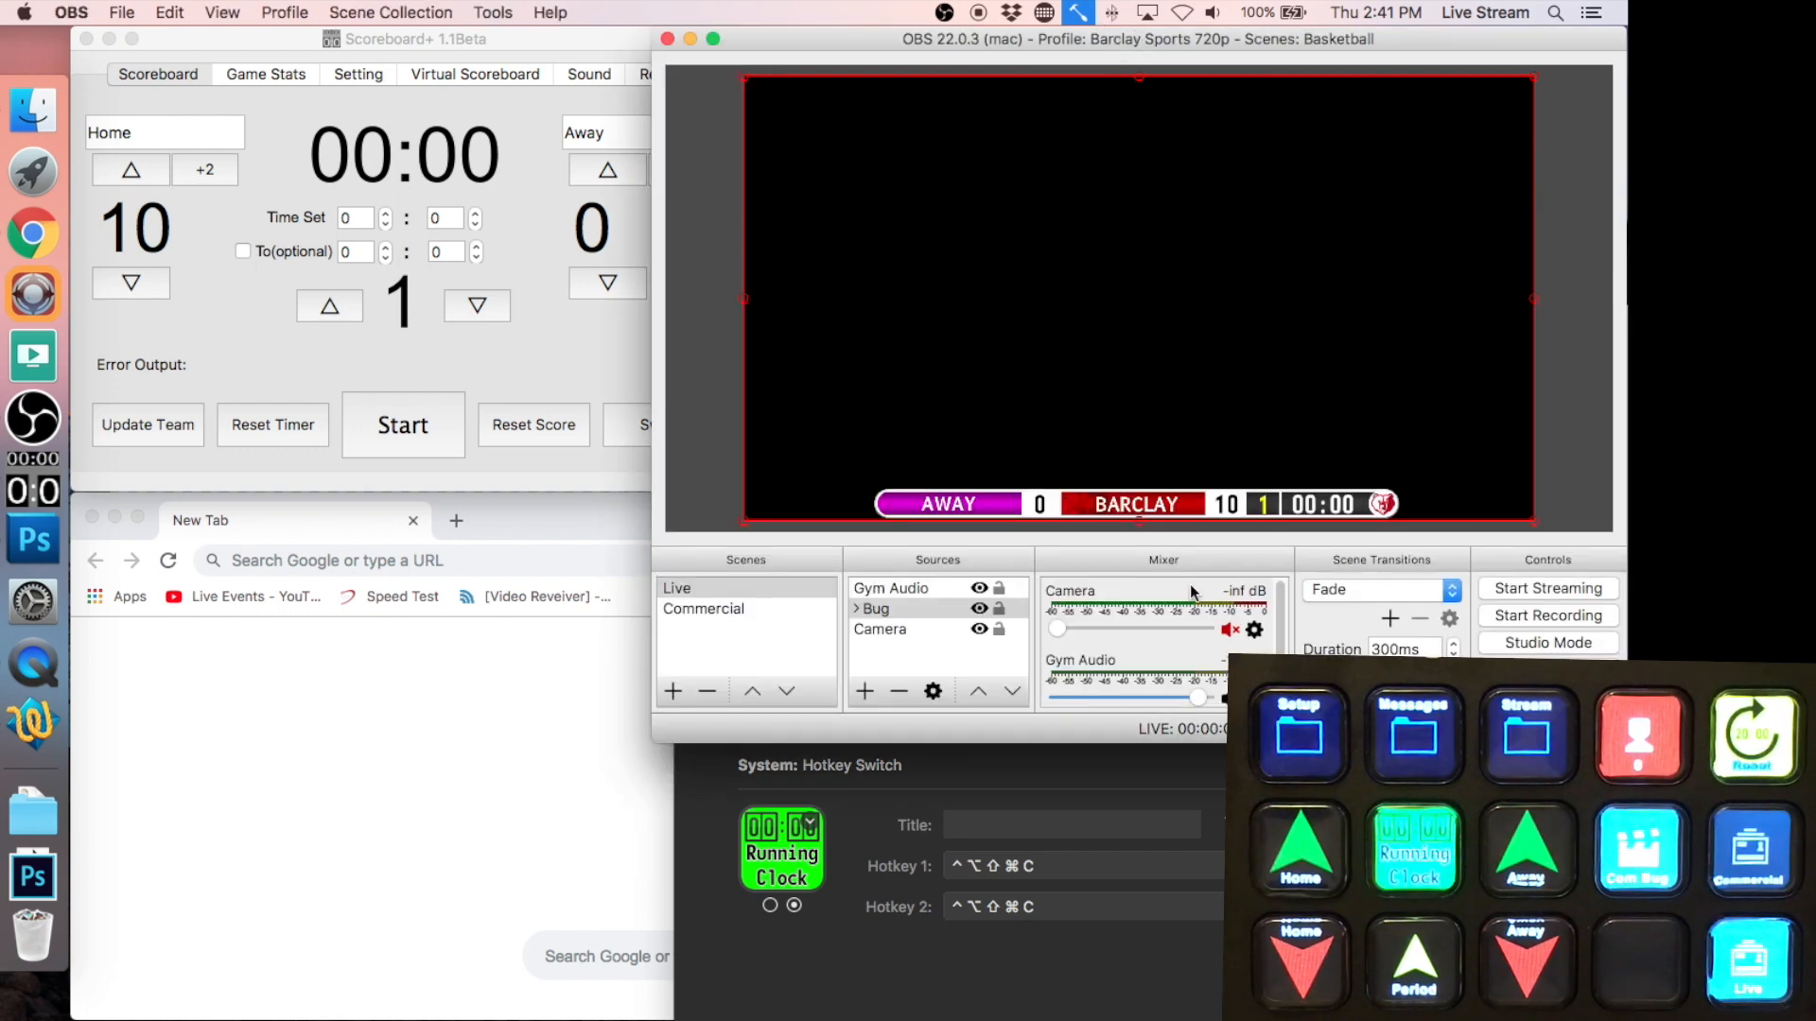
- Reassign the Home up button's hotkey in Stream Deck as Control+Option+Shift+Command+H
click(811, 539)
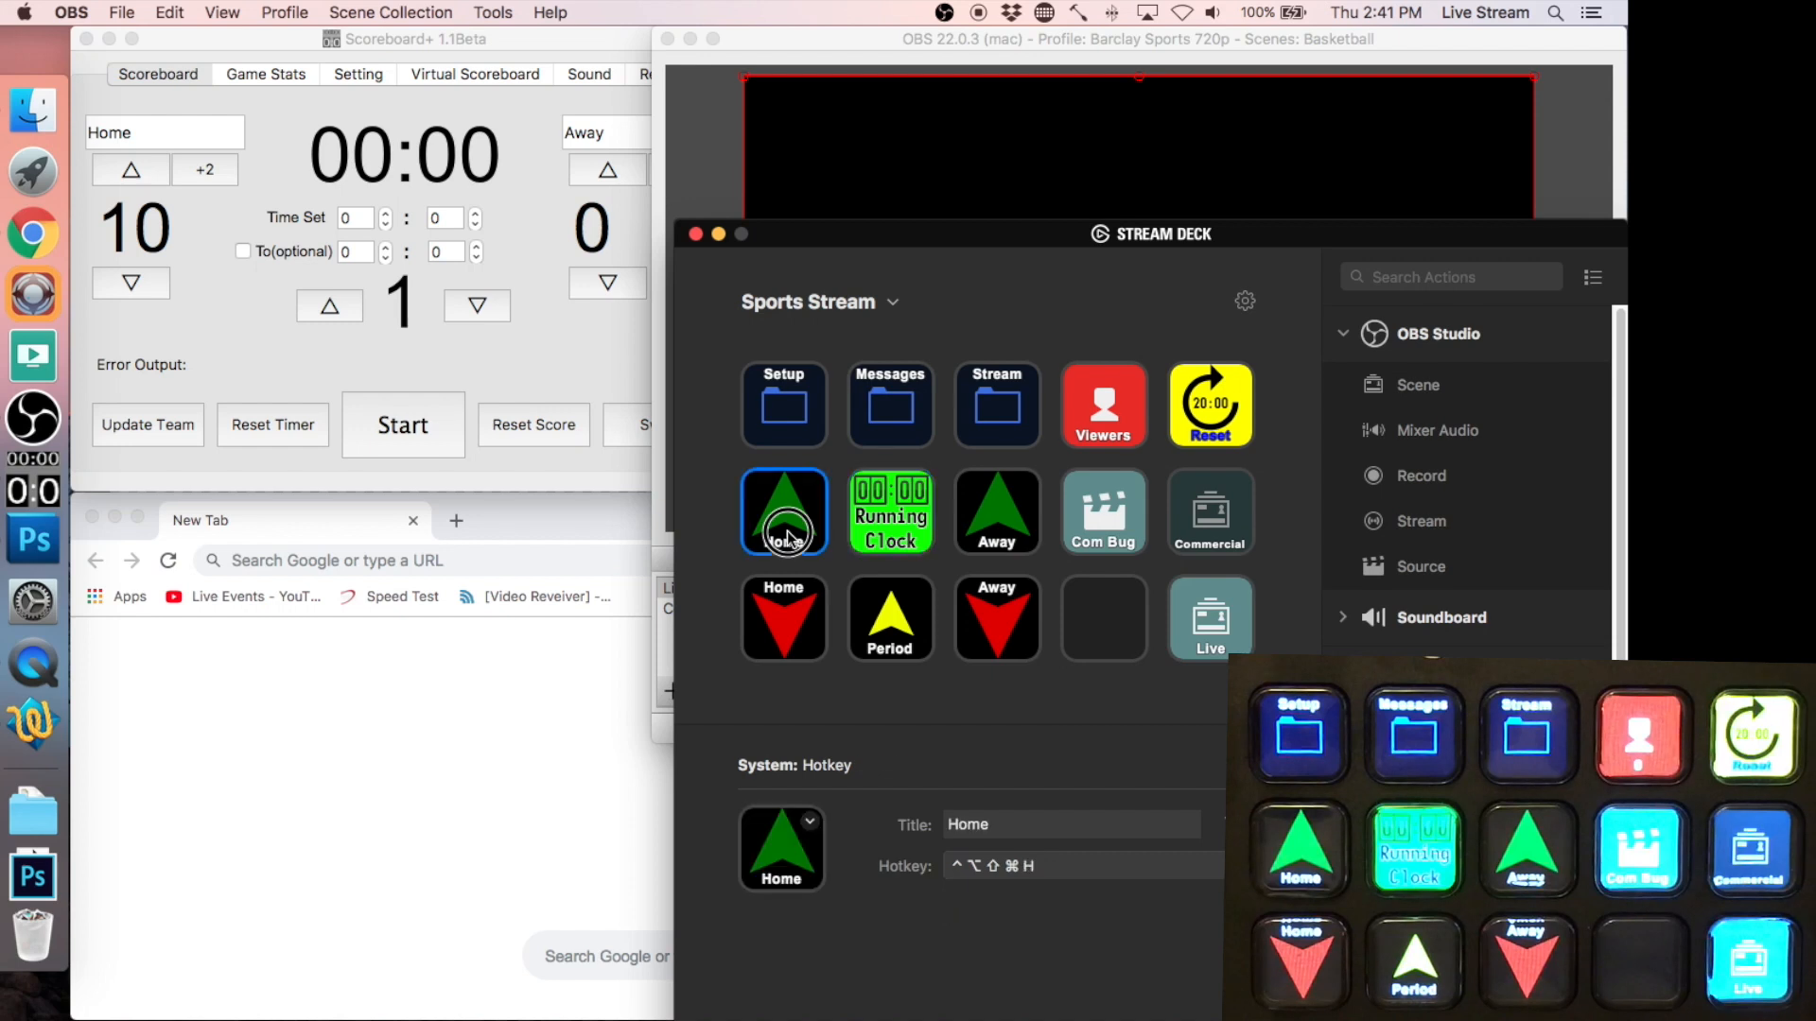
click(1007, 865)
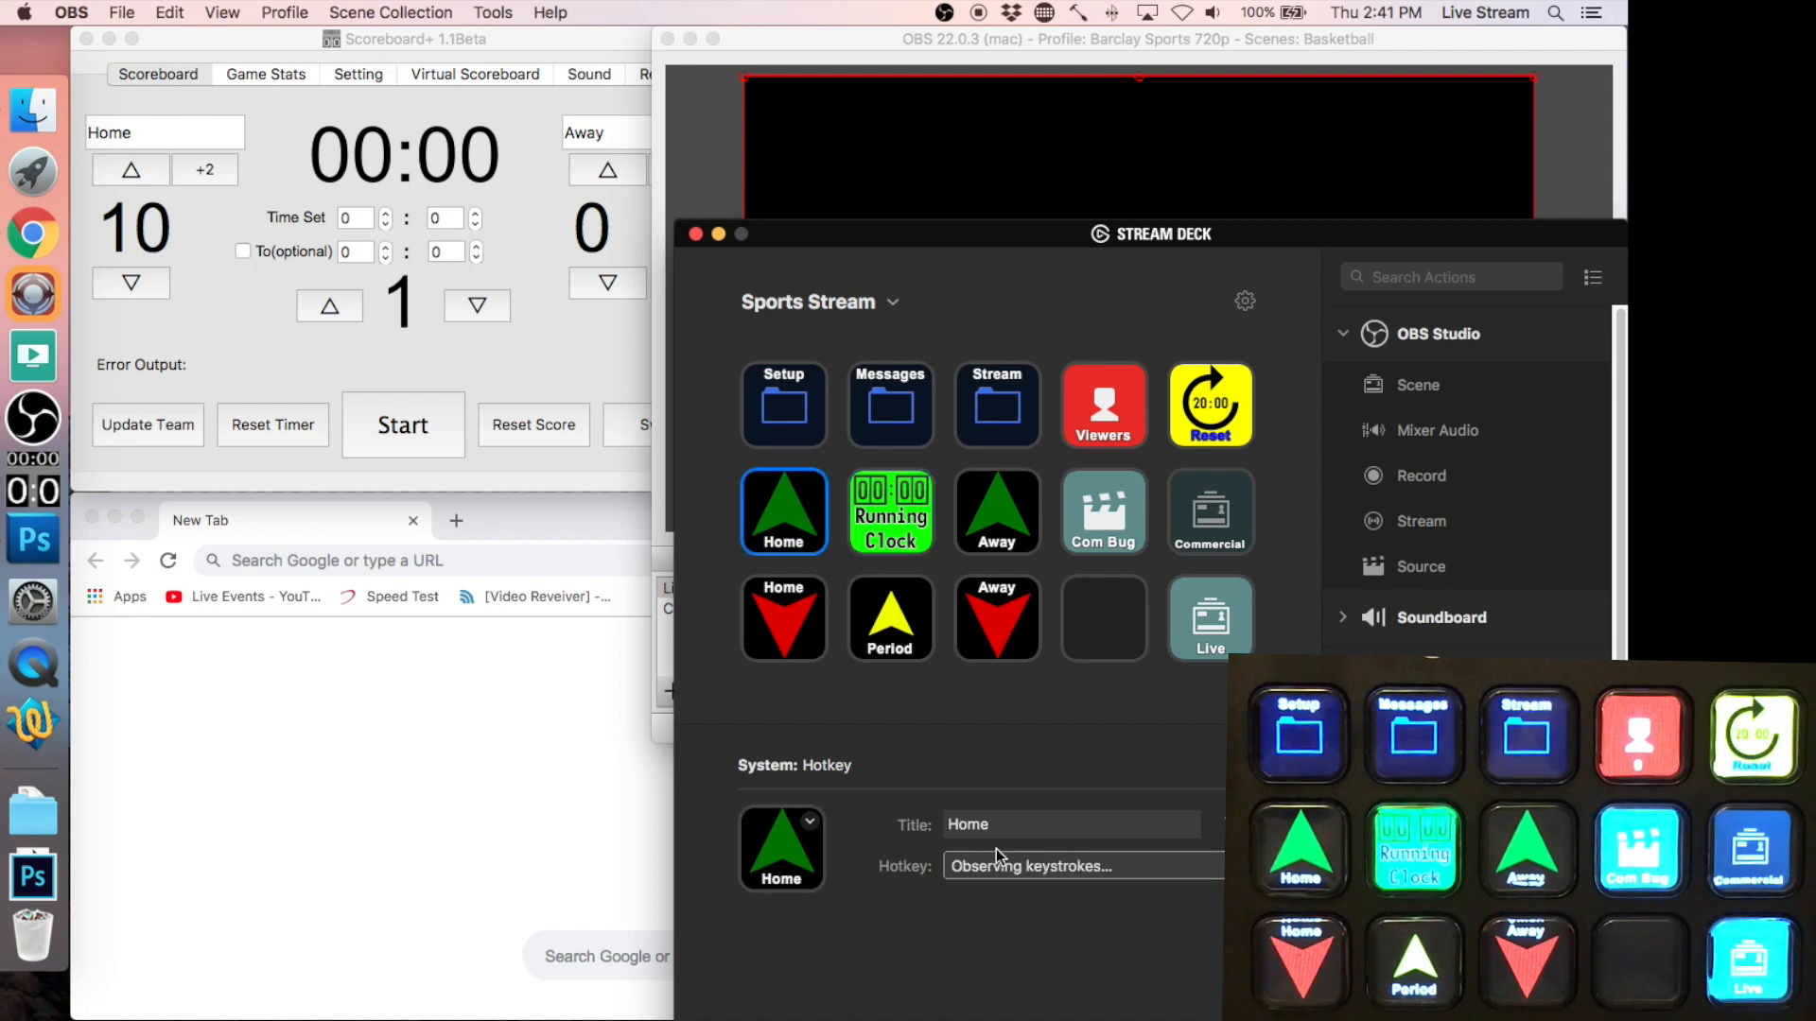
key(ctrl+alt+shift+super+h)
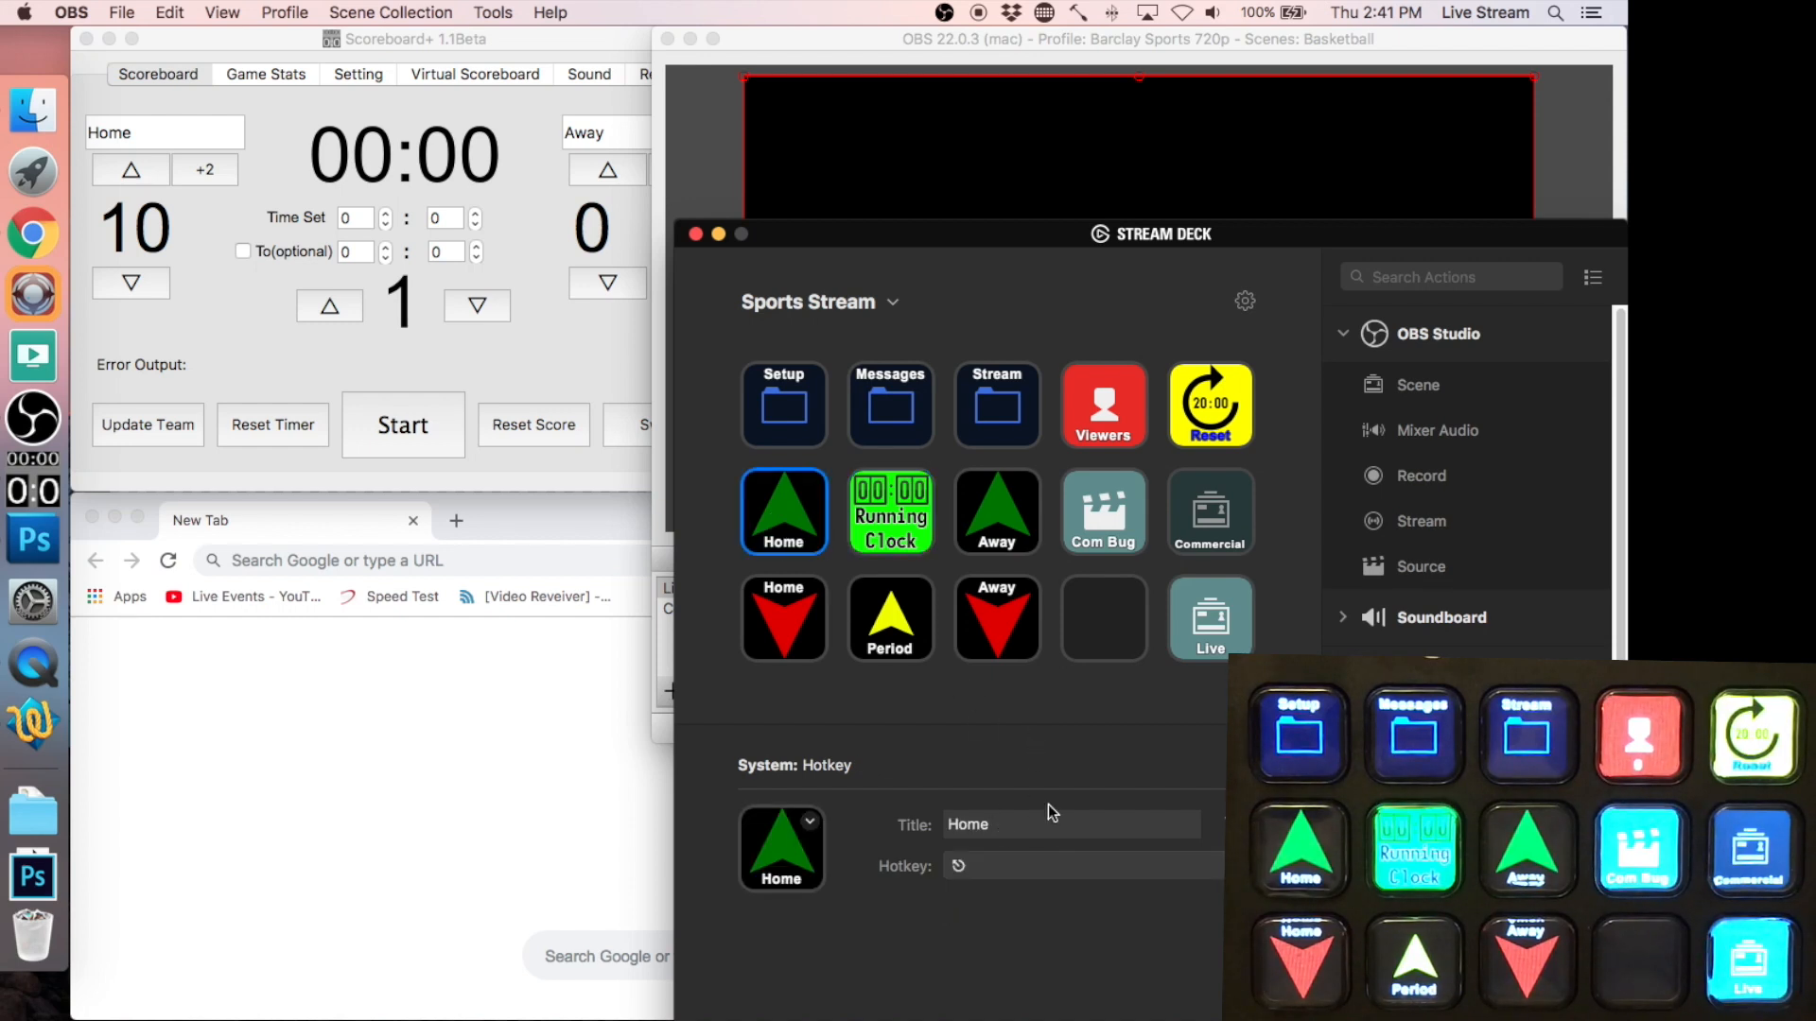
click(1031, 870)
key(ctrl+alt+shift+super+h)
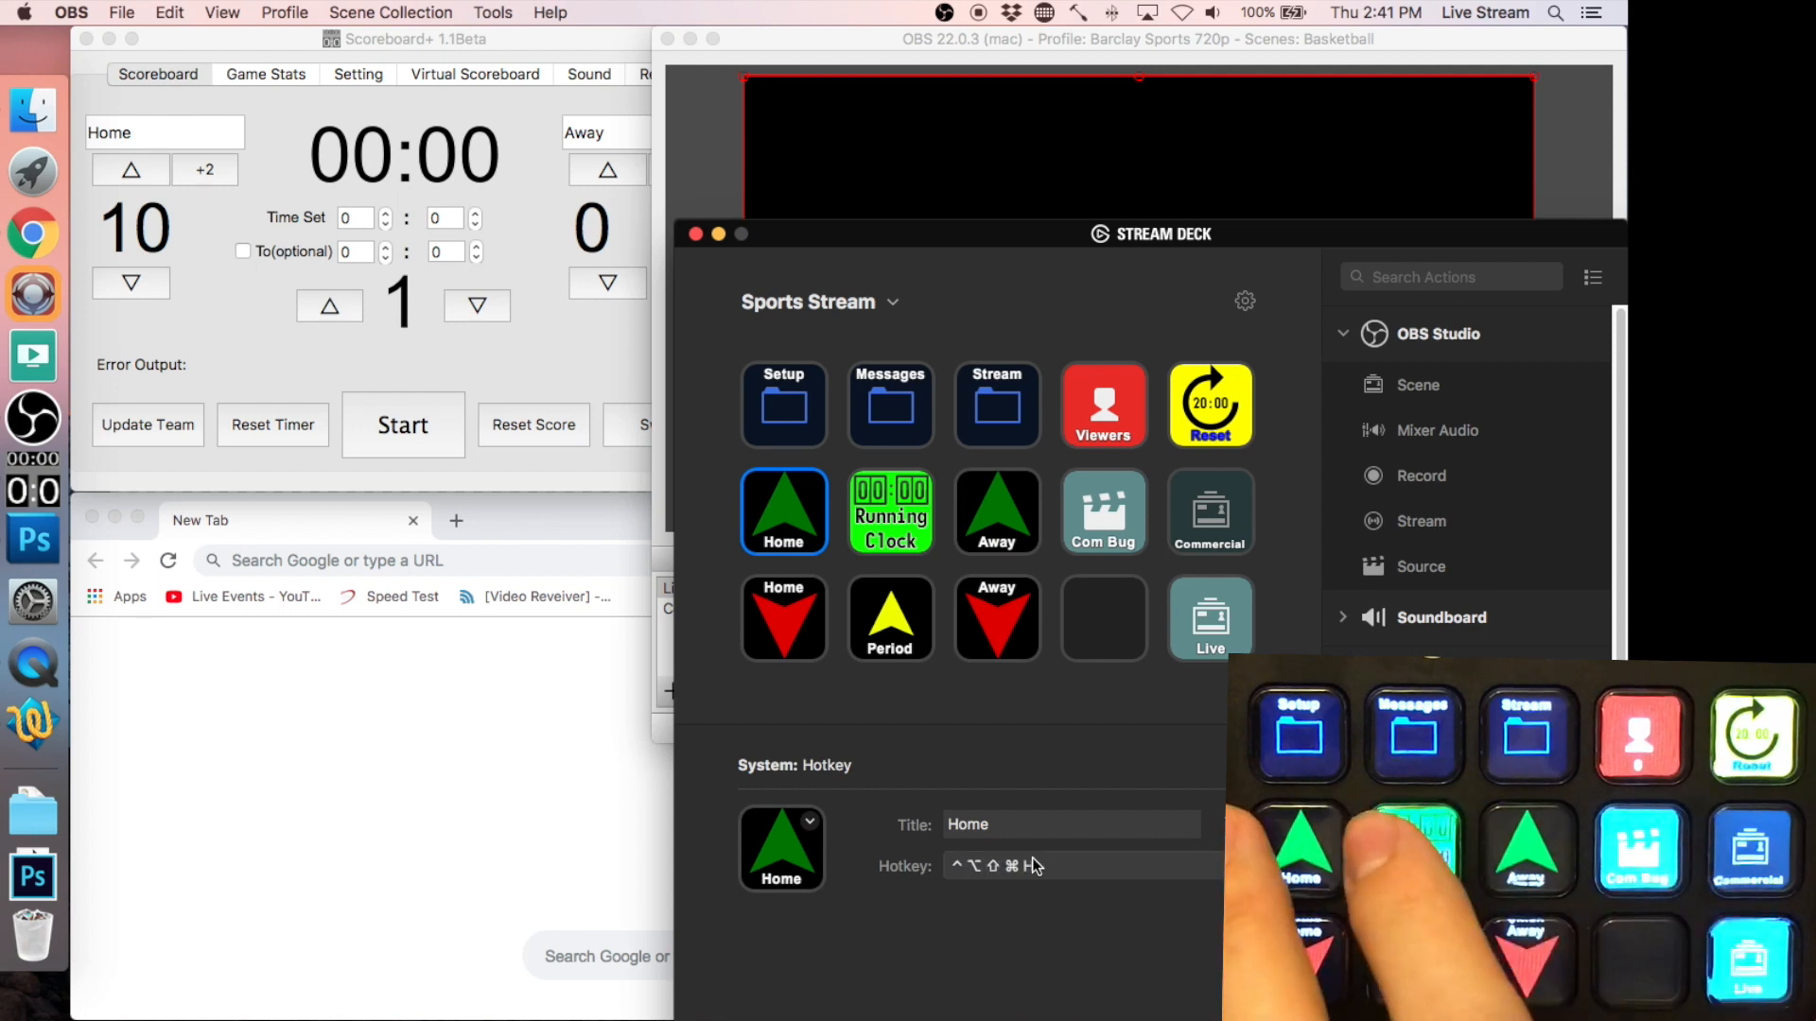
- Test the Home score hotkeys by raising the score two points and lowering it two points
key(ctrl+alt+shift+super+h)
key(ctrl+alt+shift+super+h)
key(ctrl+alt+shift+super+j)
key(ctrl+alt+shift+super+j)
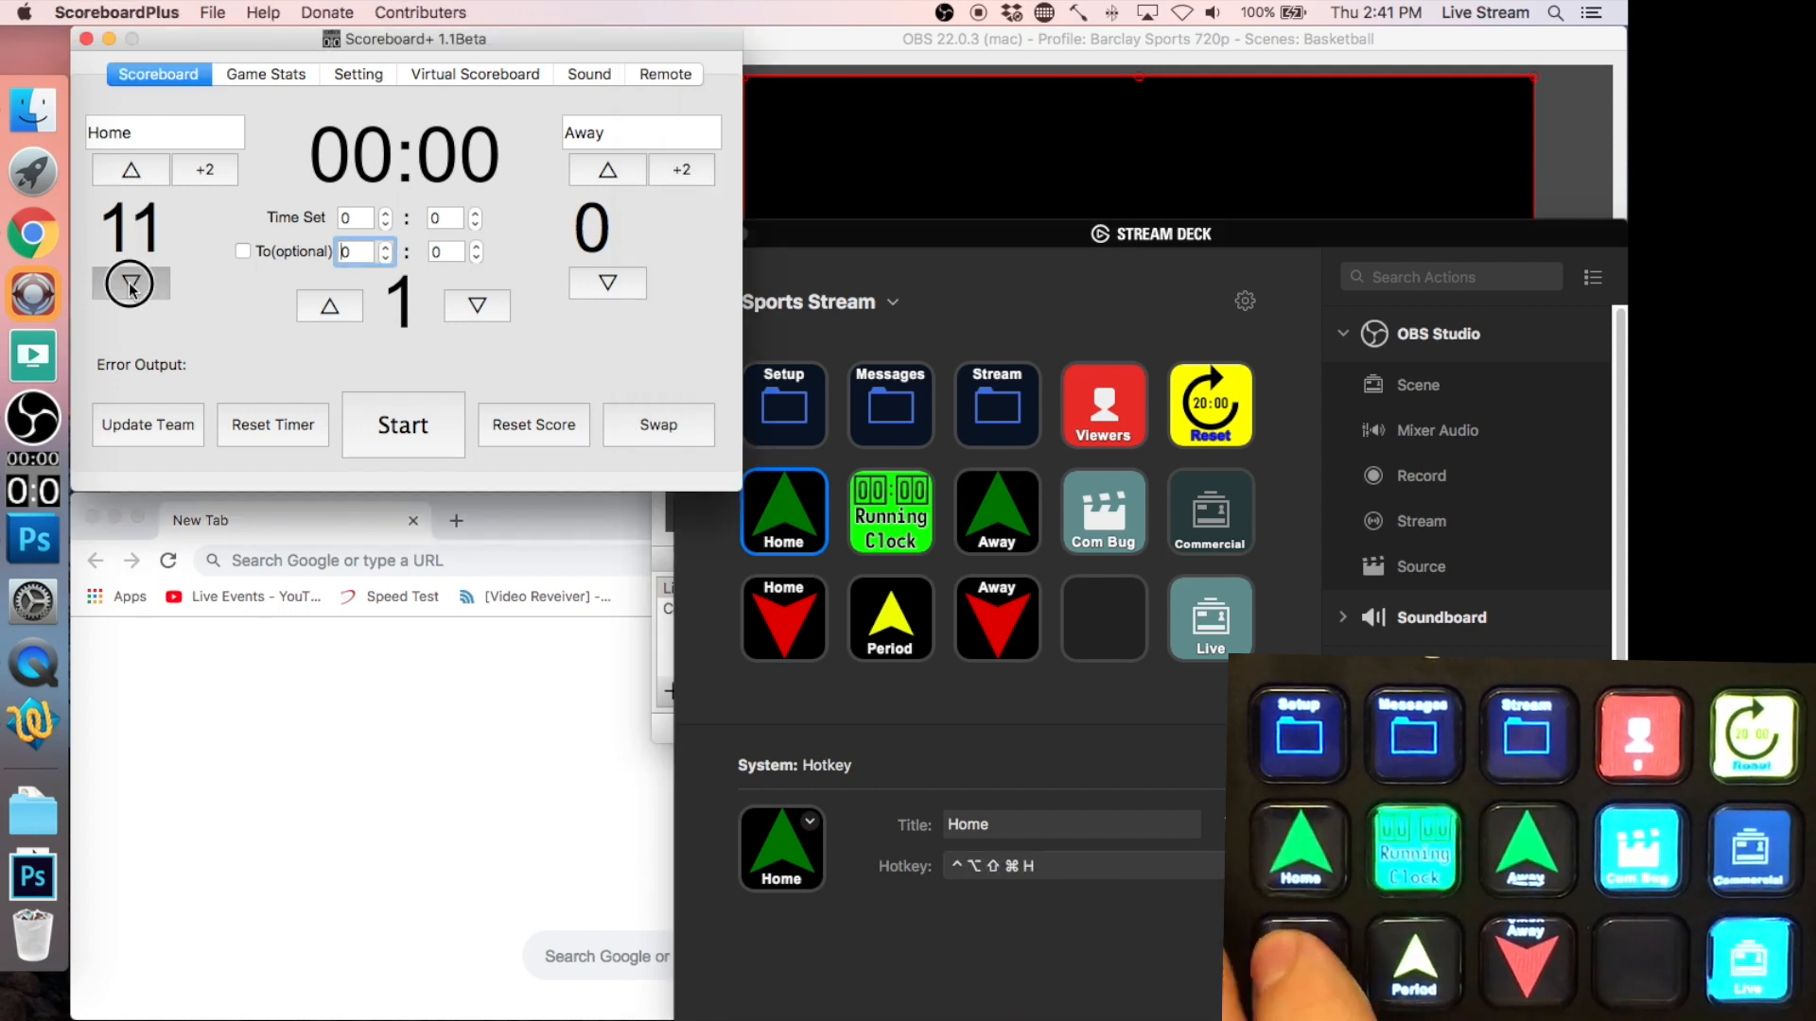
- Compare the Running Clock and Home up button settings, and add a System Hotkey action to the empty Stream Deck key
click(871, 519)
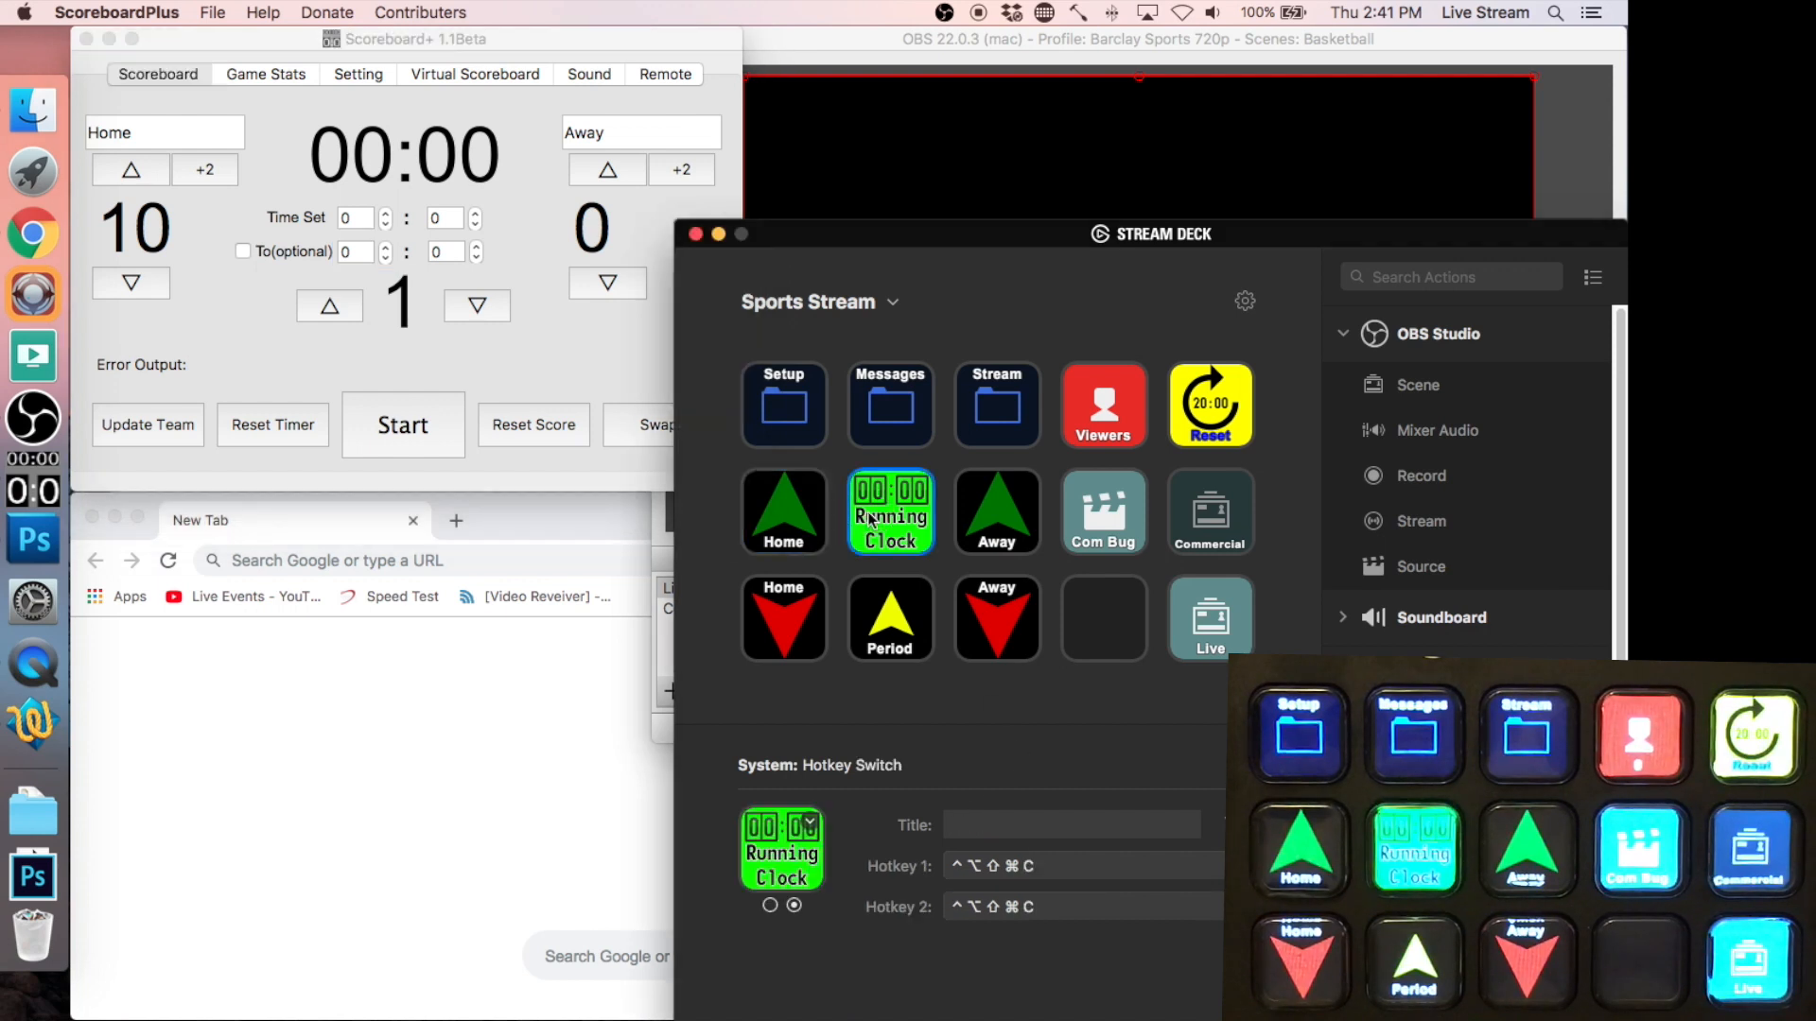
click(774, 538)
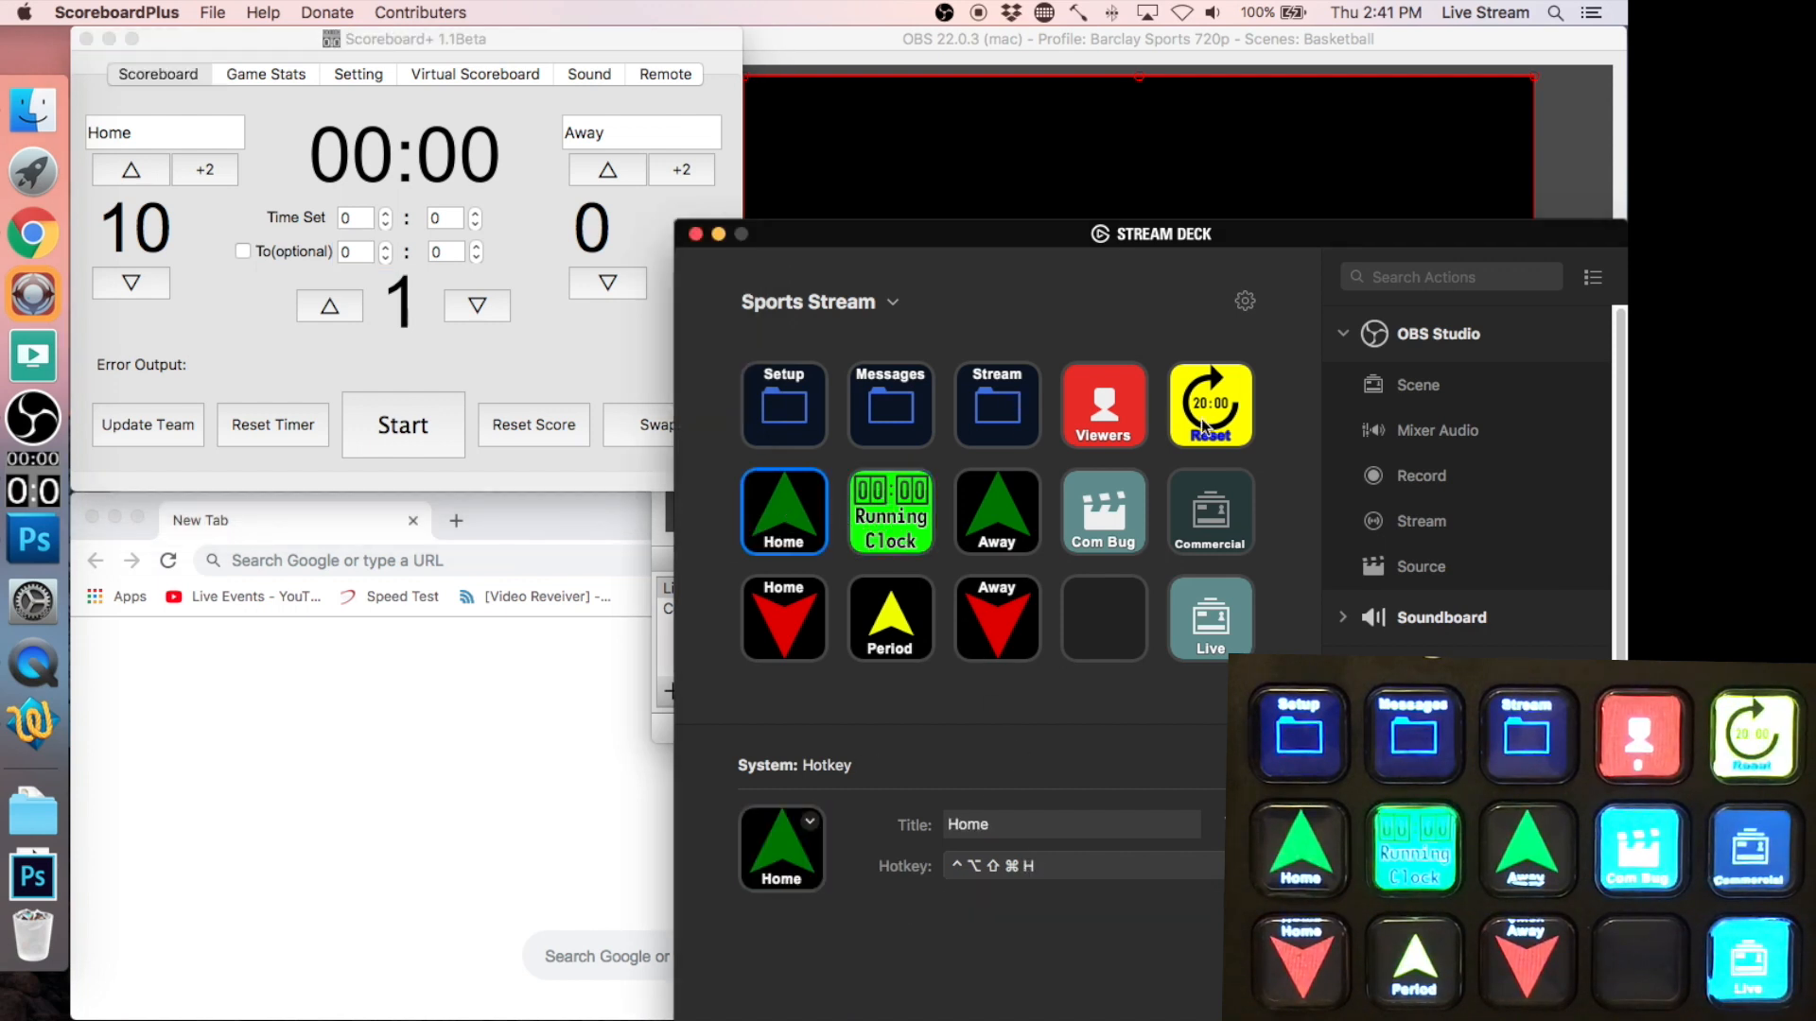
click(1343, 333)
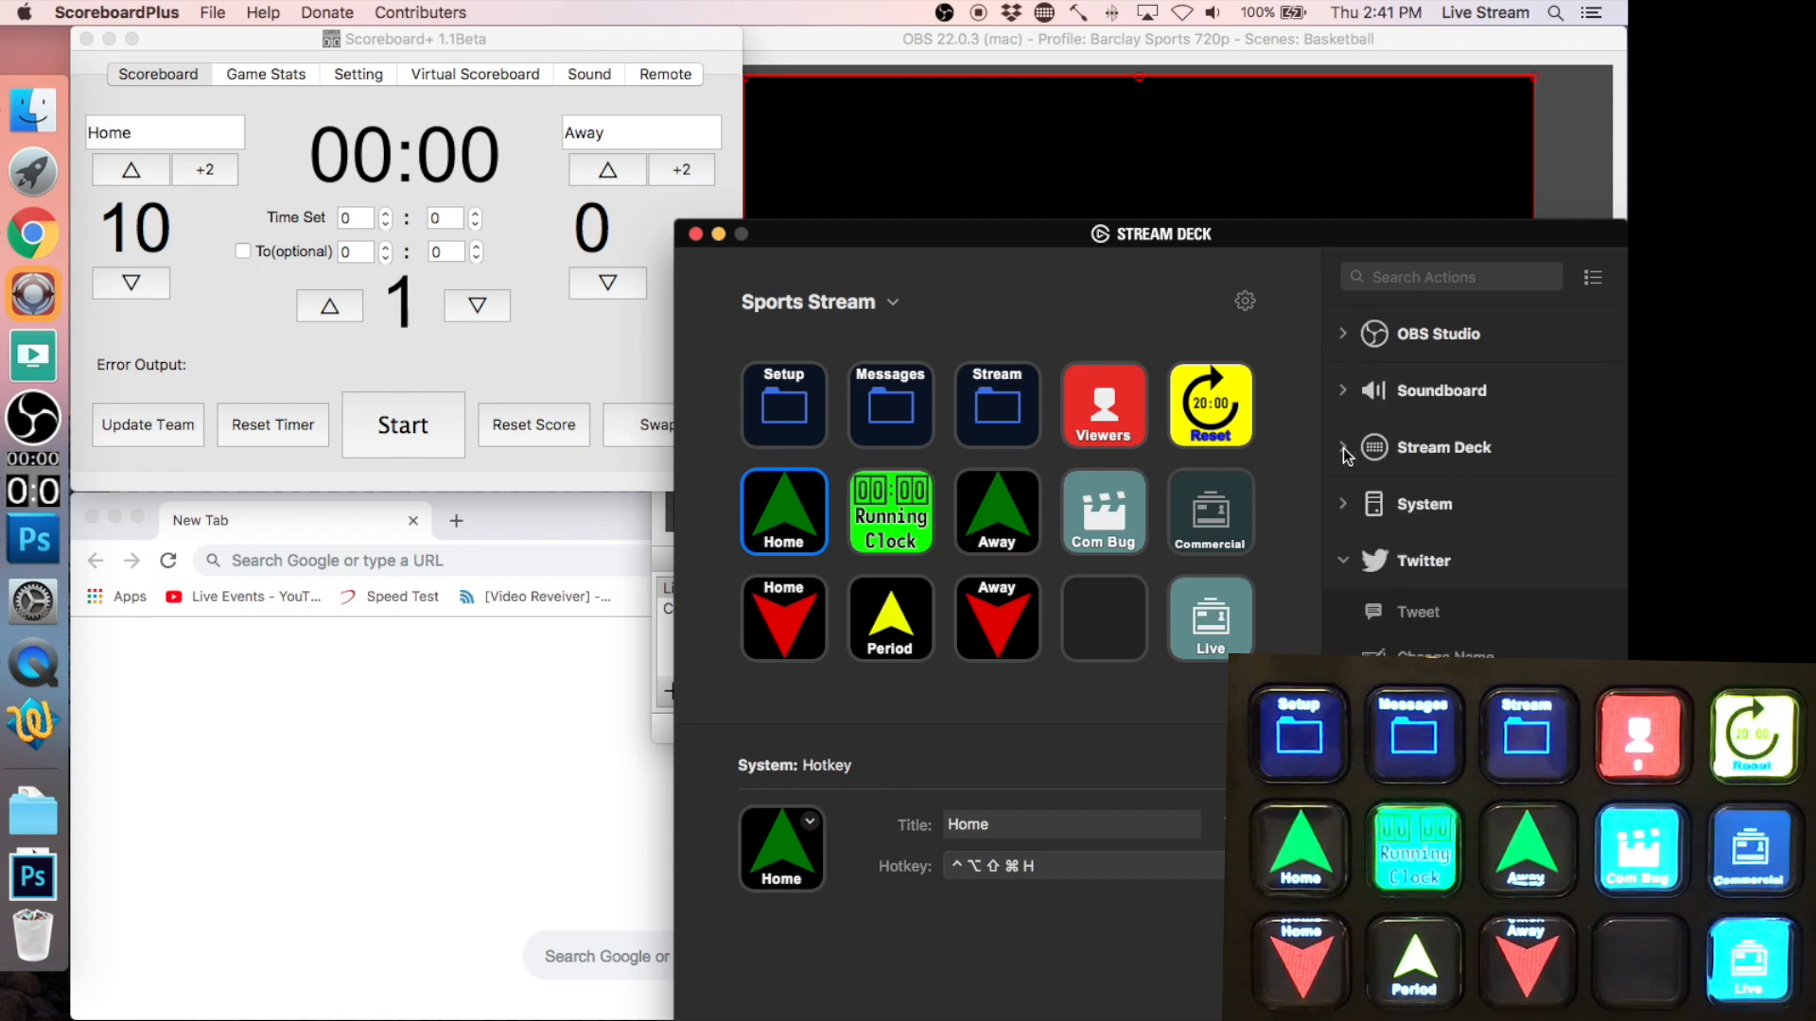
click(1344, 503)
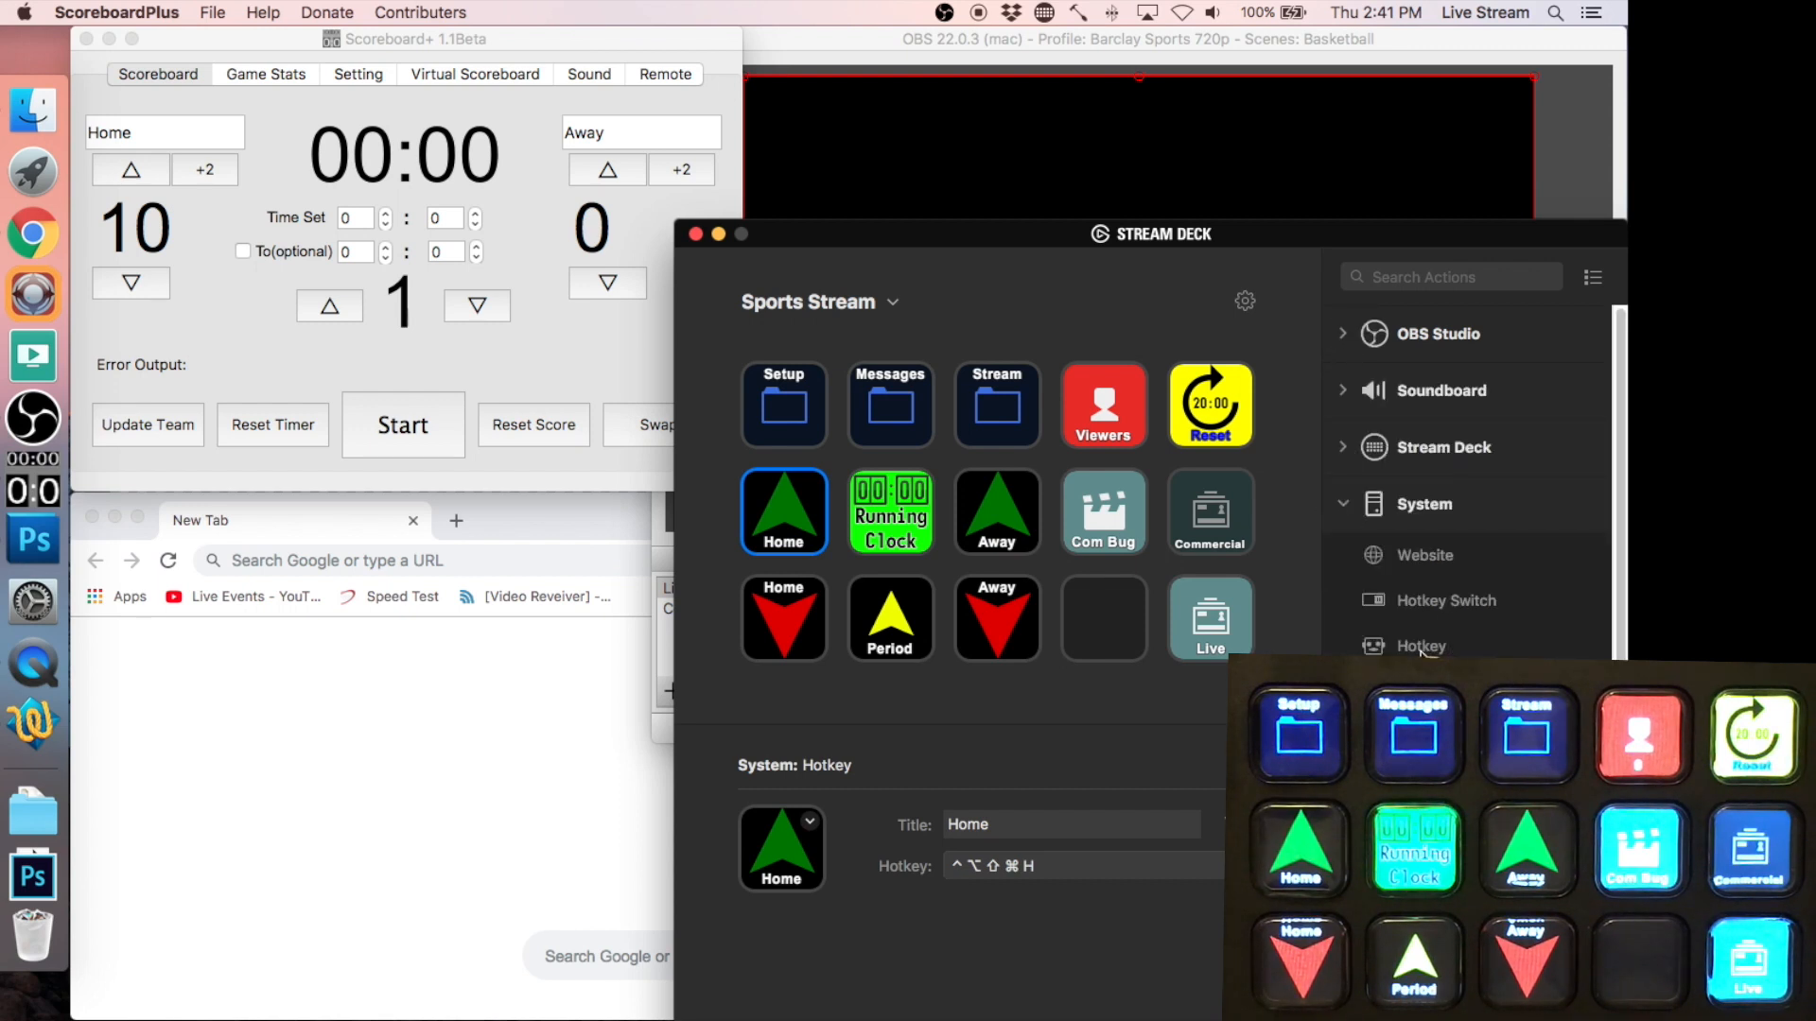
drag(1415, 650, 1106, 624)
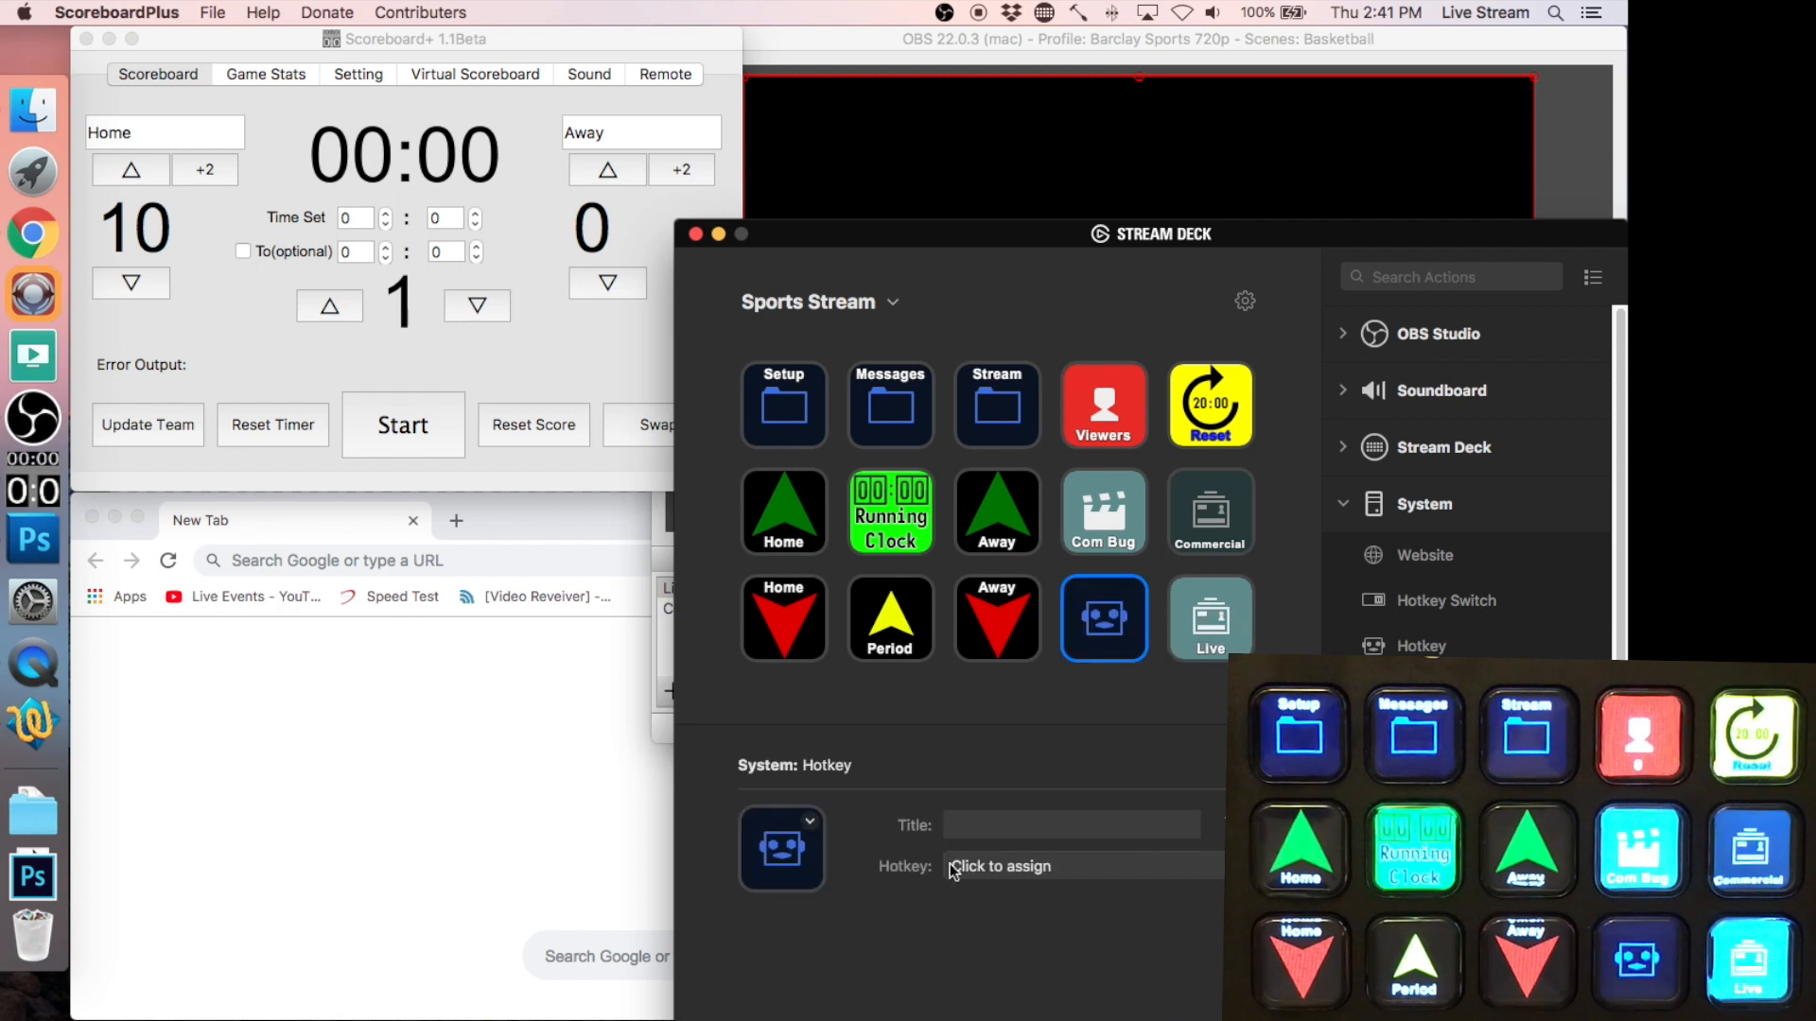
- Assign Control+Option+Shift+Command+G to the new hotkey button and title it "Hi"
click(1030, 866)
key(ctrl+alt+shift+super+g)
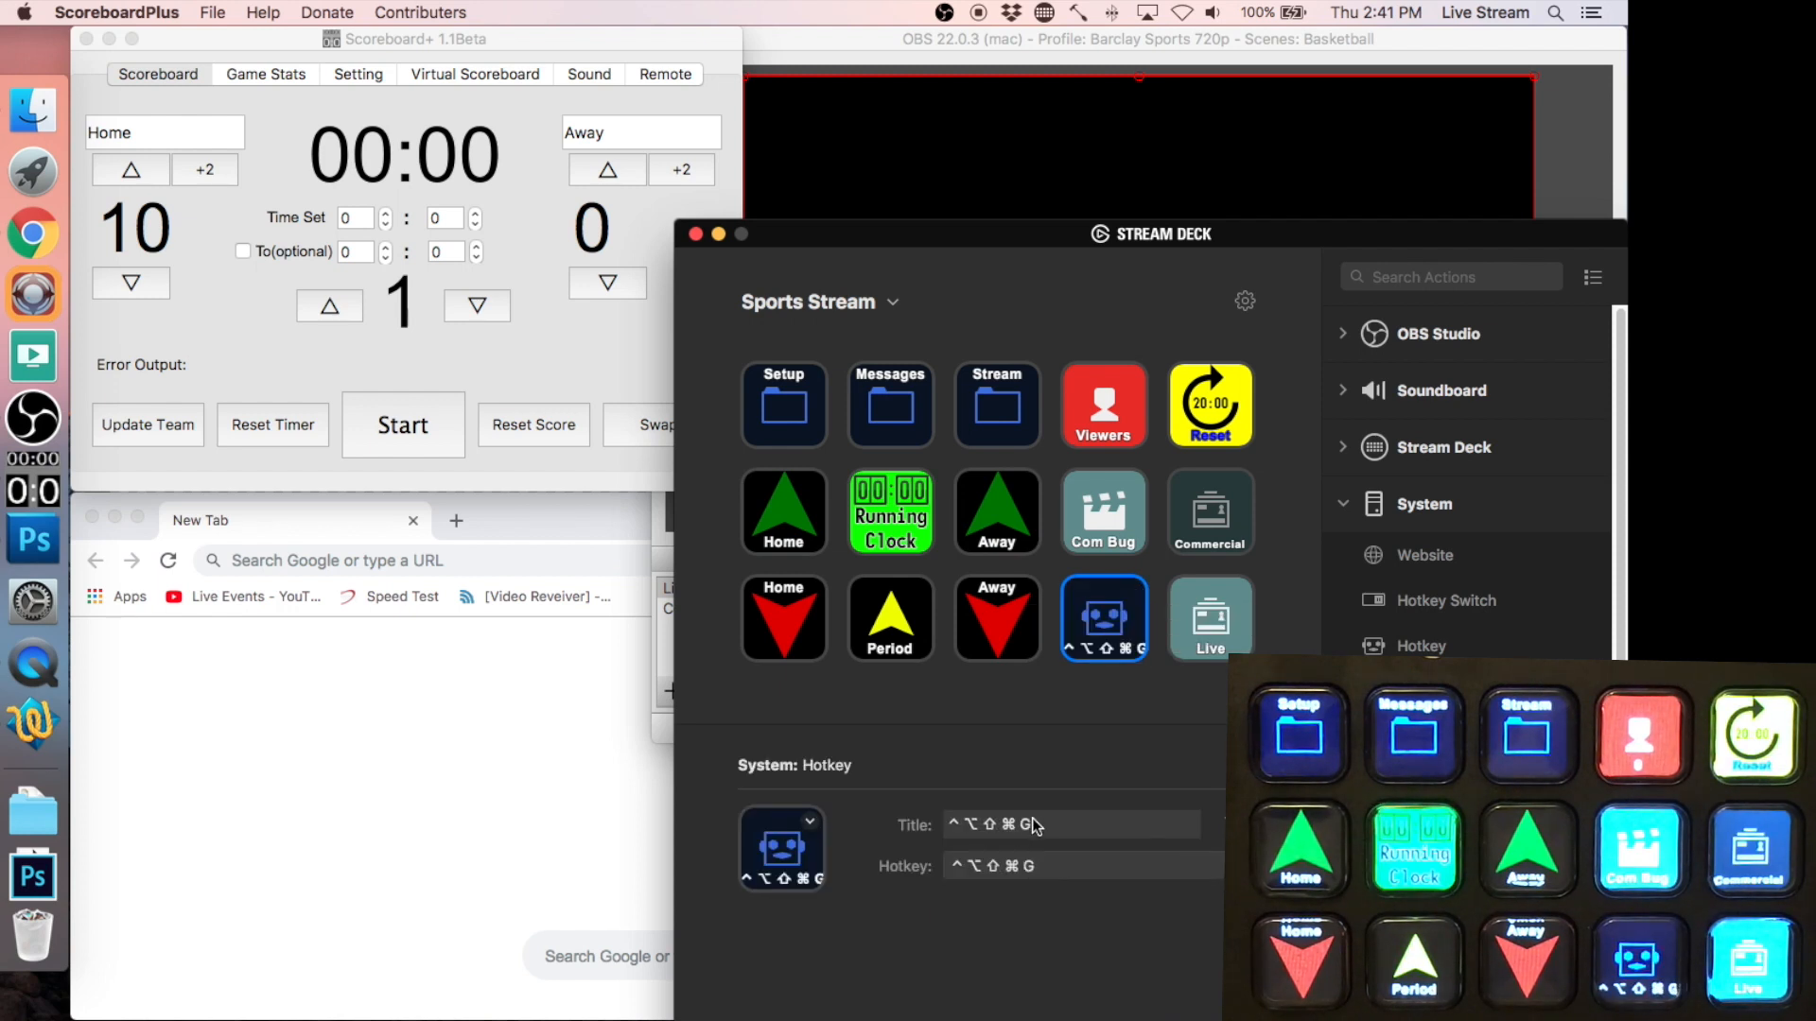
drag(1063, 824, 941, 824)
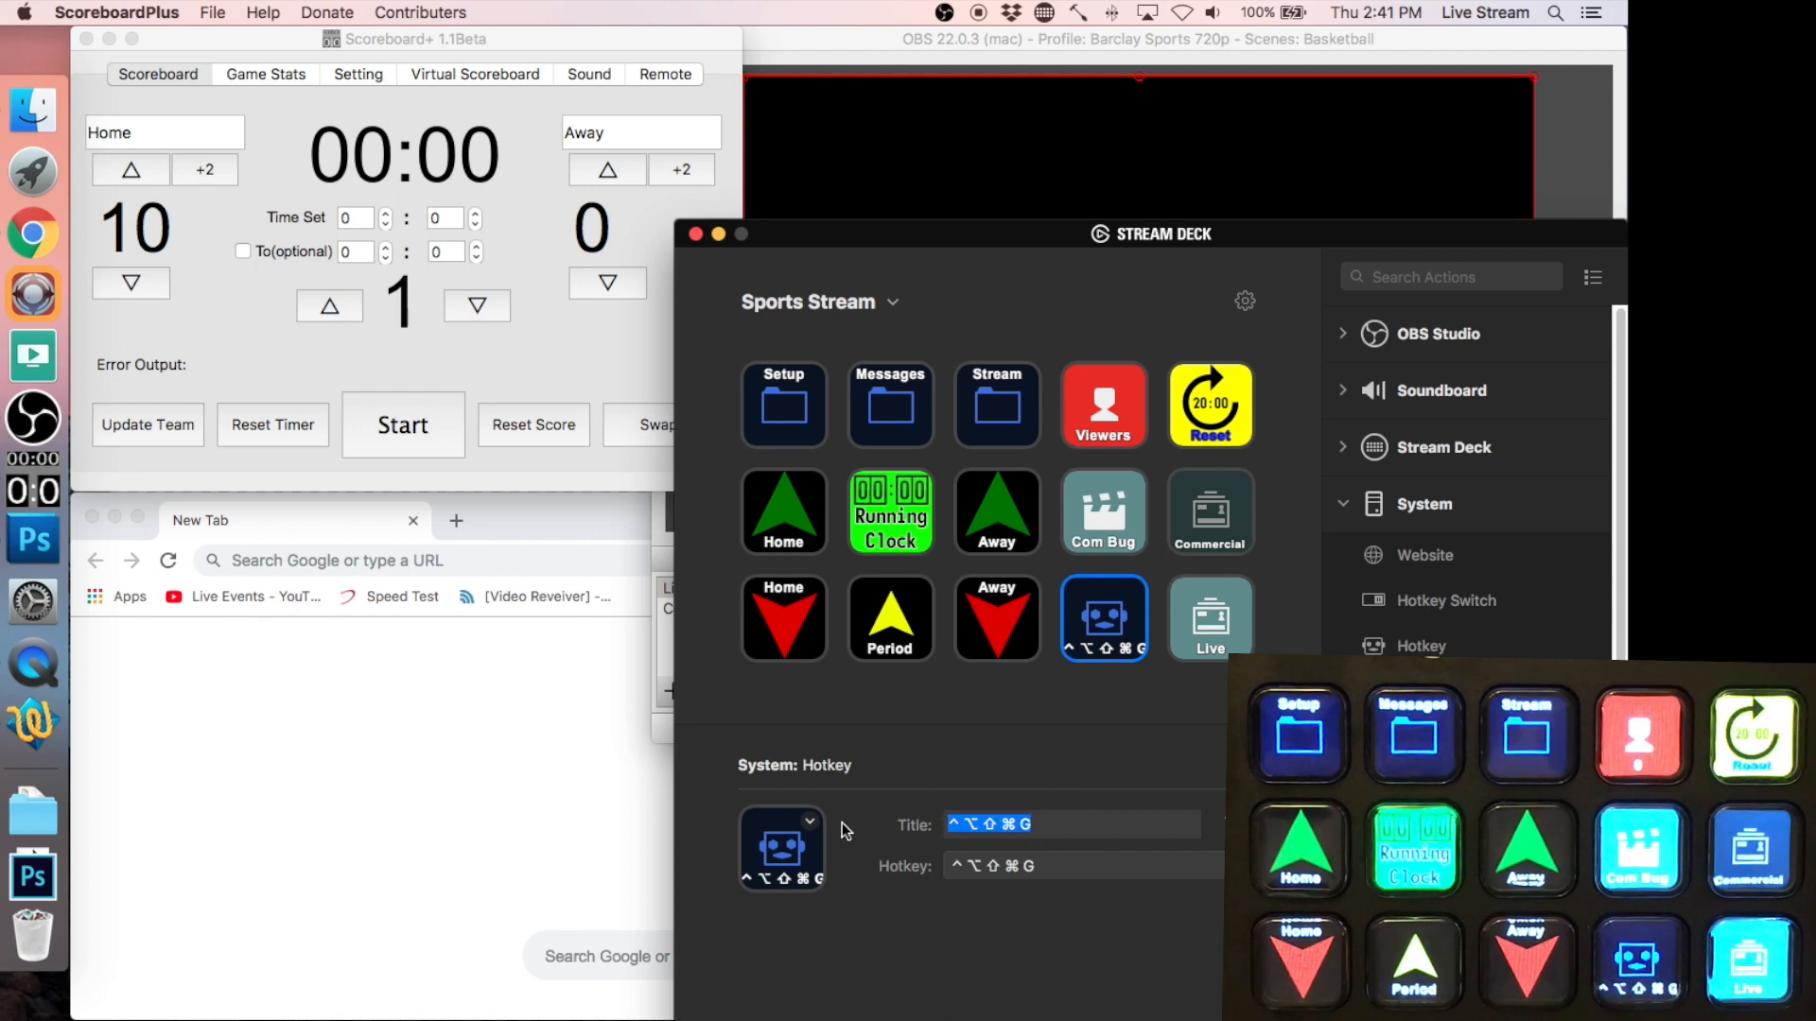
text(Hi)
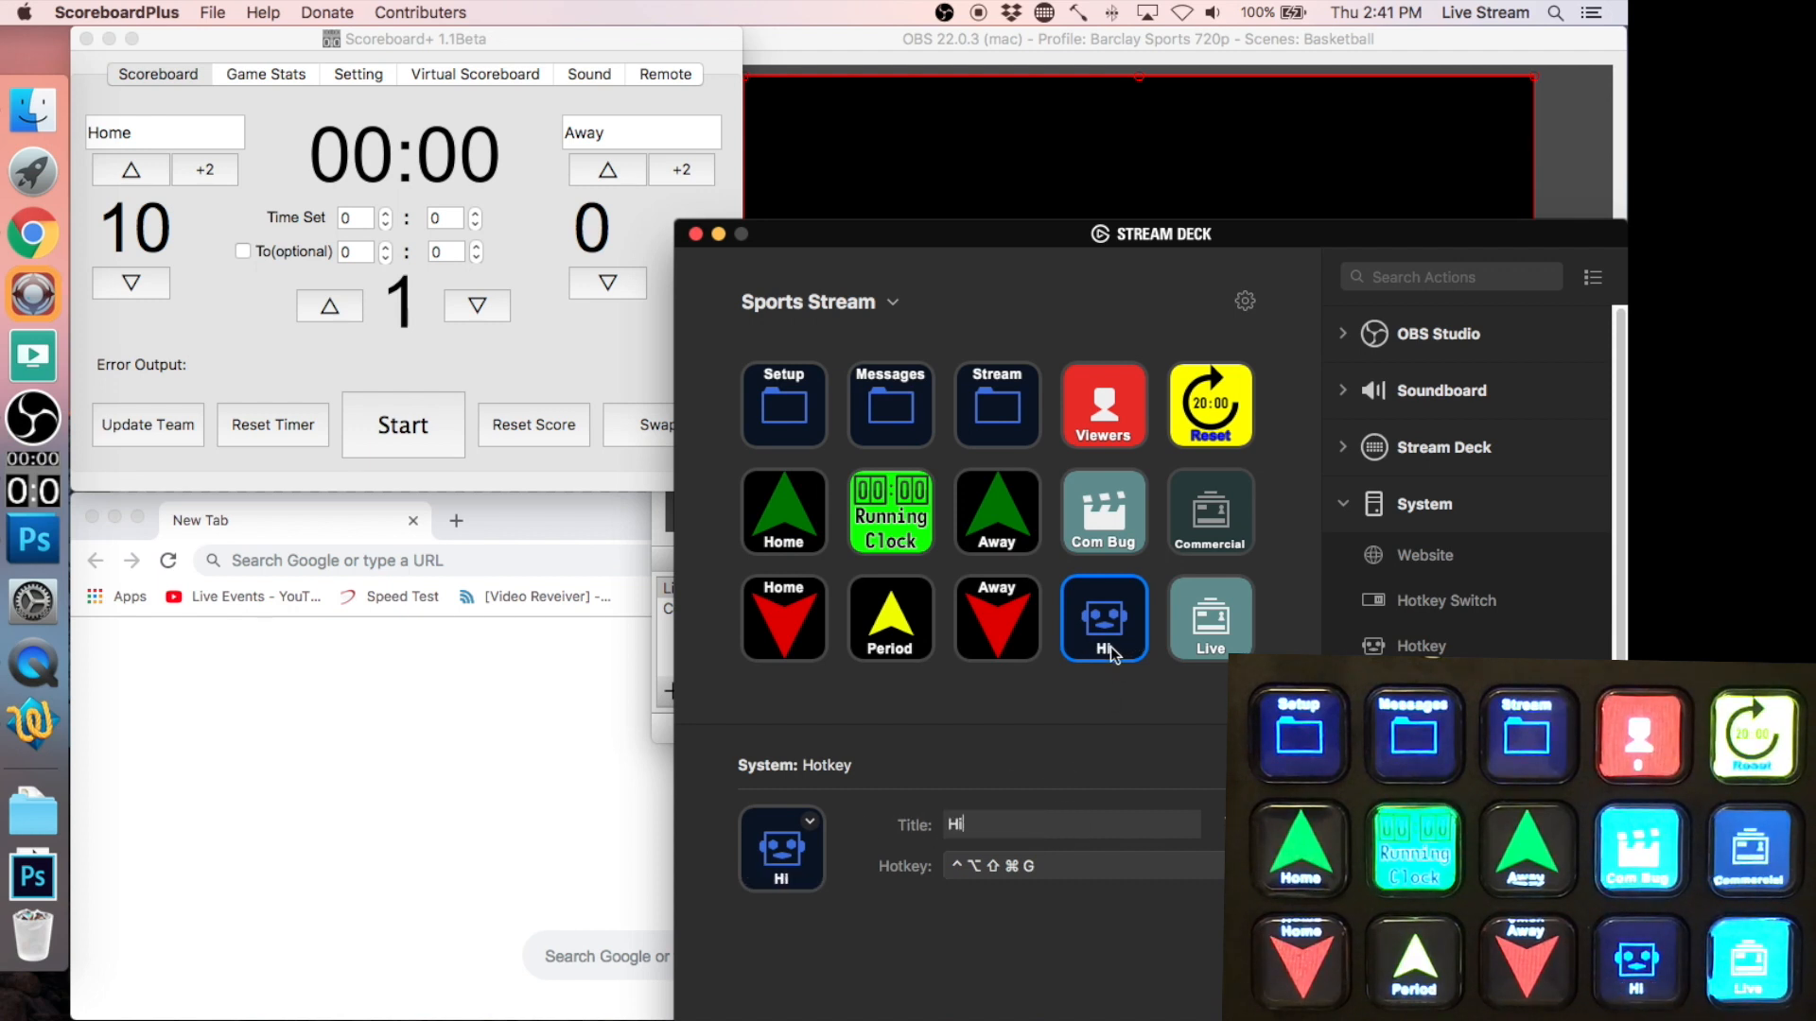
- Delete the "Hi" hotkey button from the Sports Stream profile
click(811, 822)
click(846, 863)
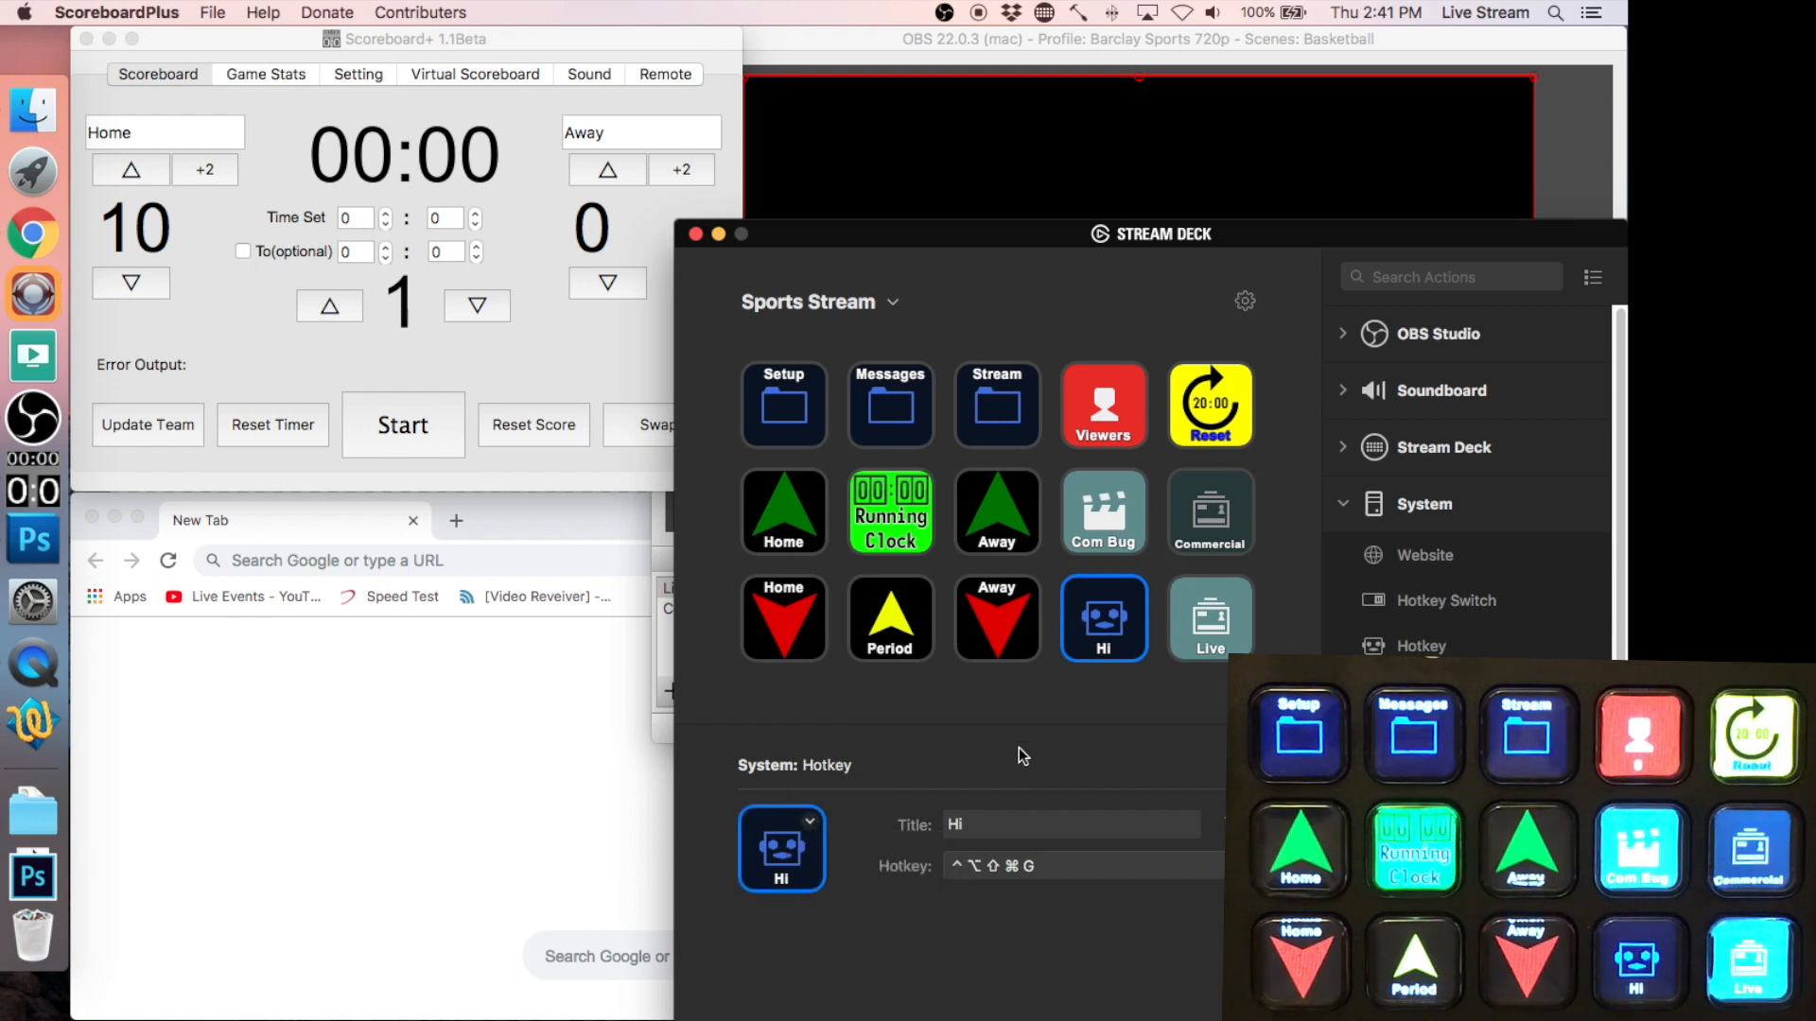
key(Delete)
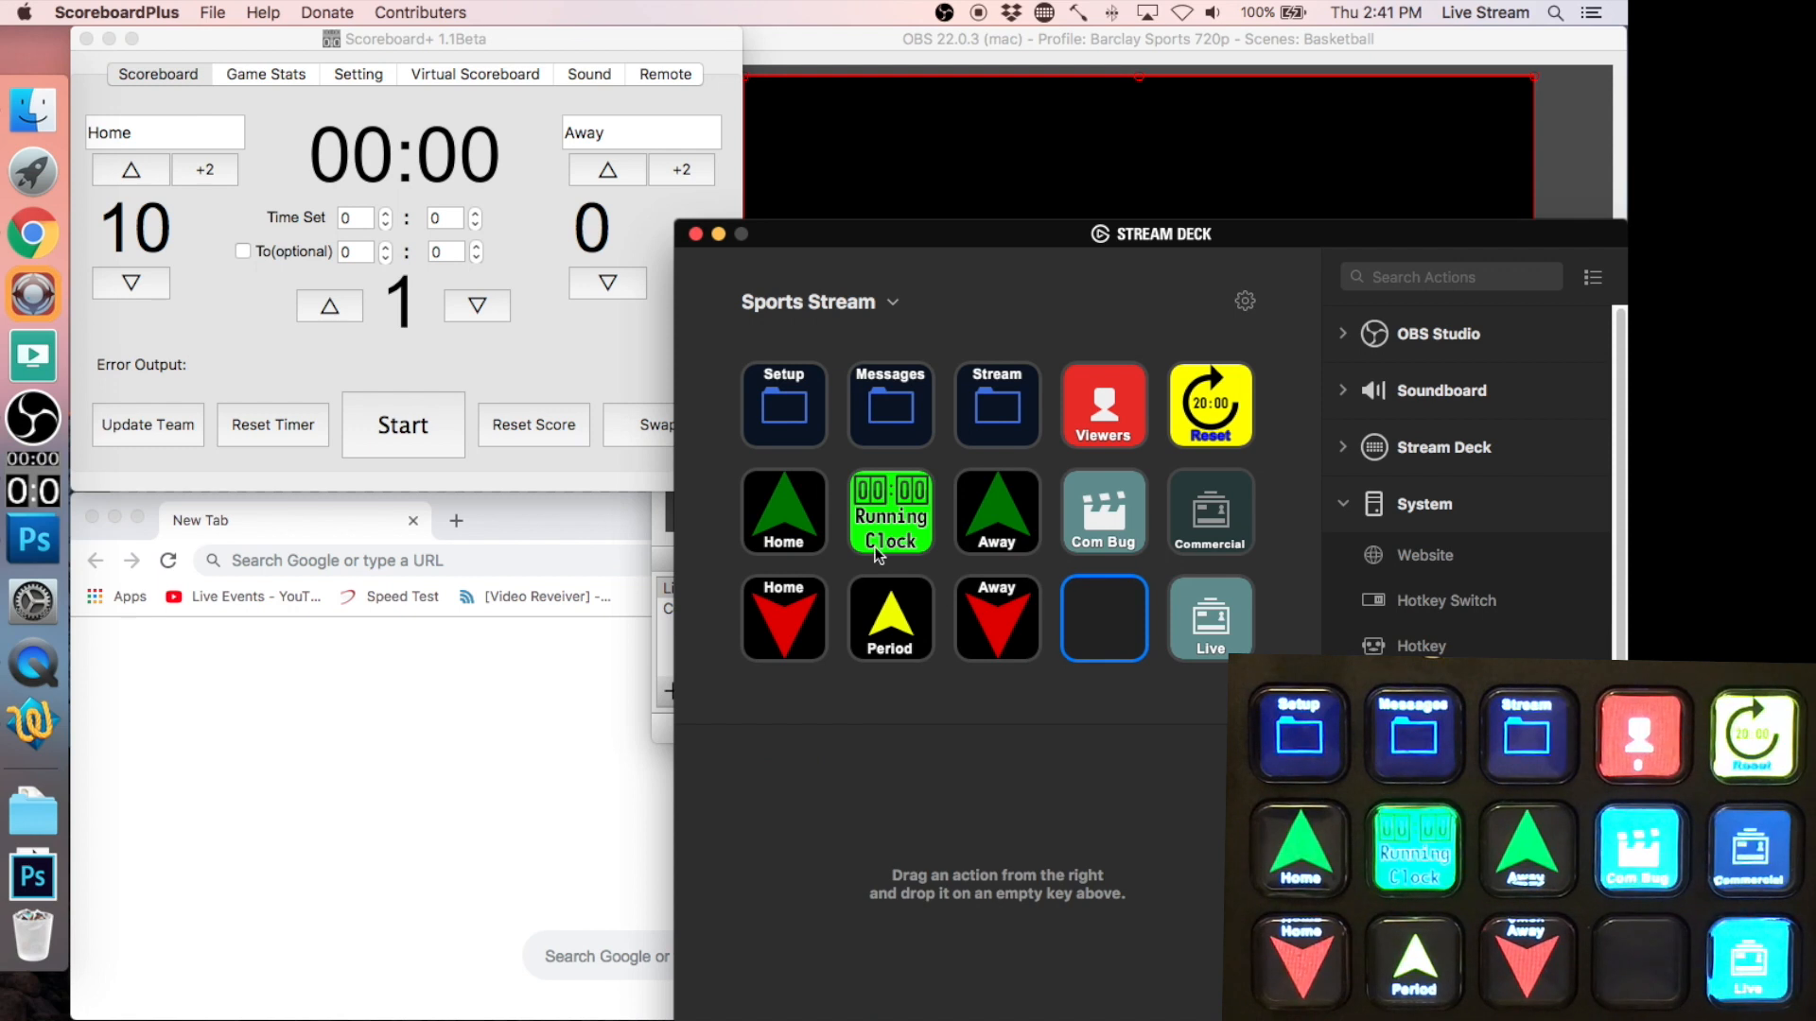
- In the Setup folder, replace the Edit Bug button's icon with the Photoshop icon image
double_click(815, 427)
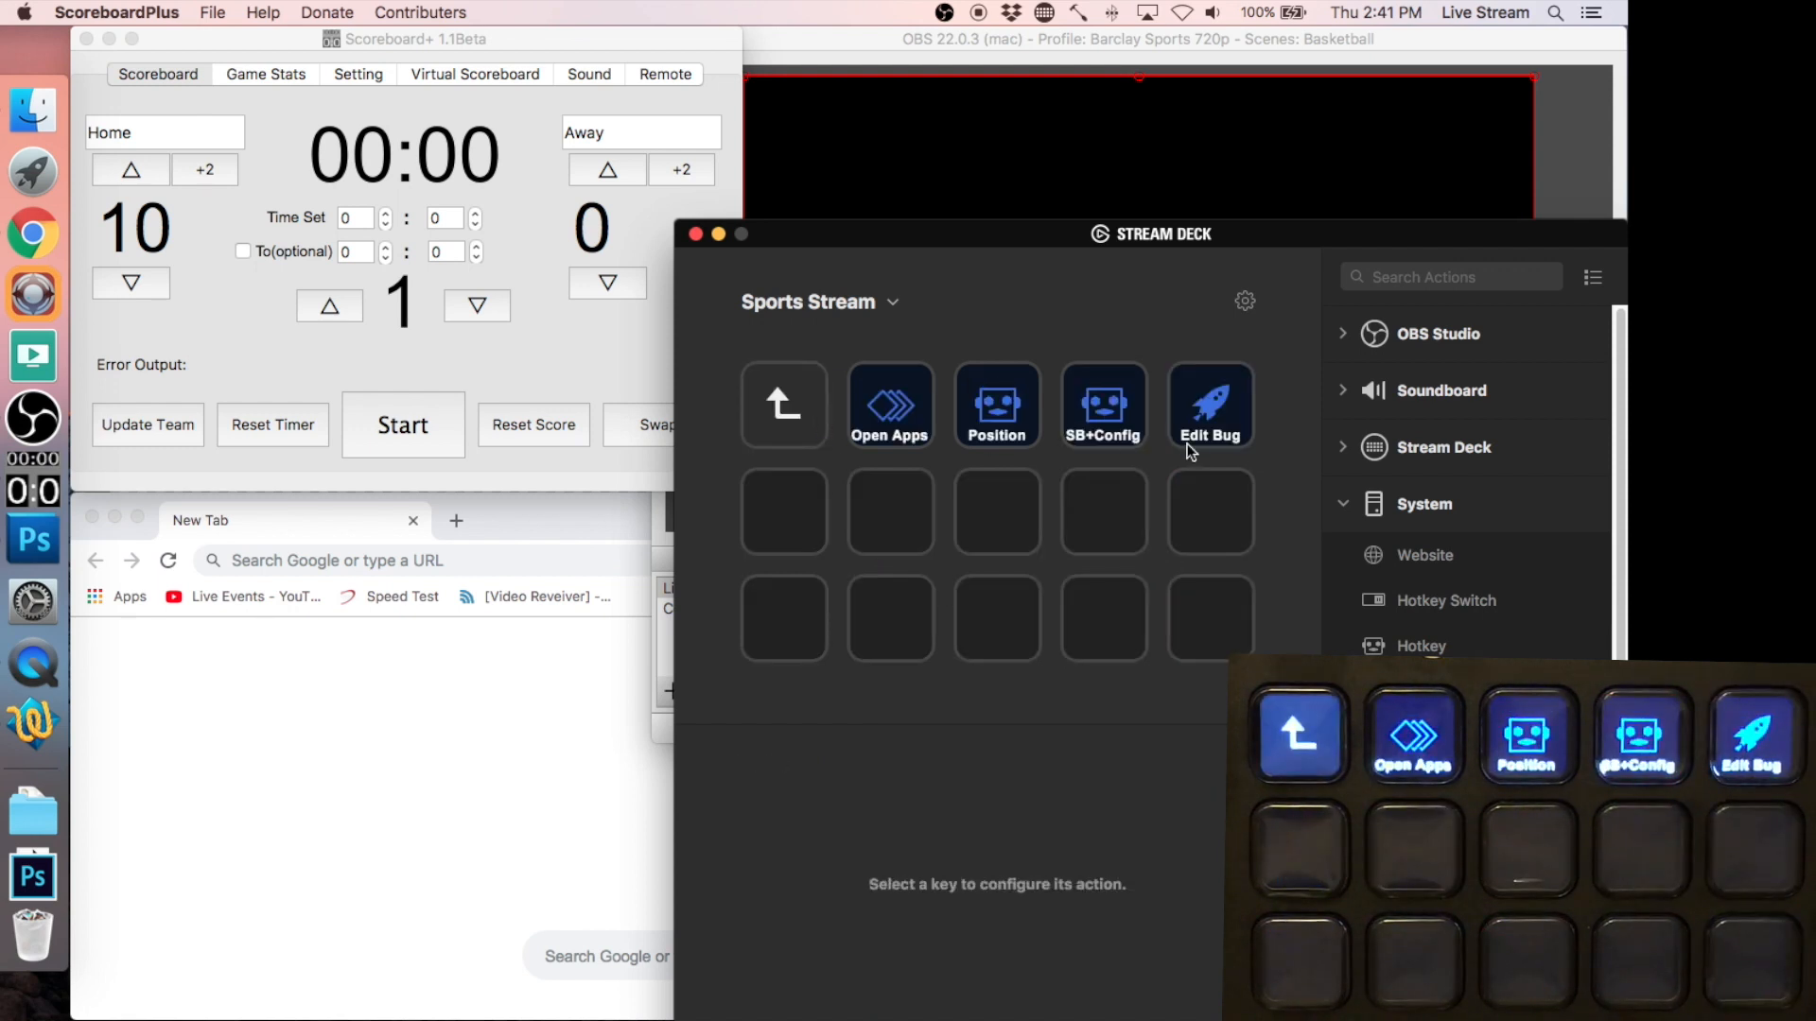
click(1216, 418)
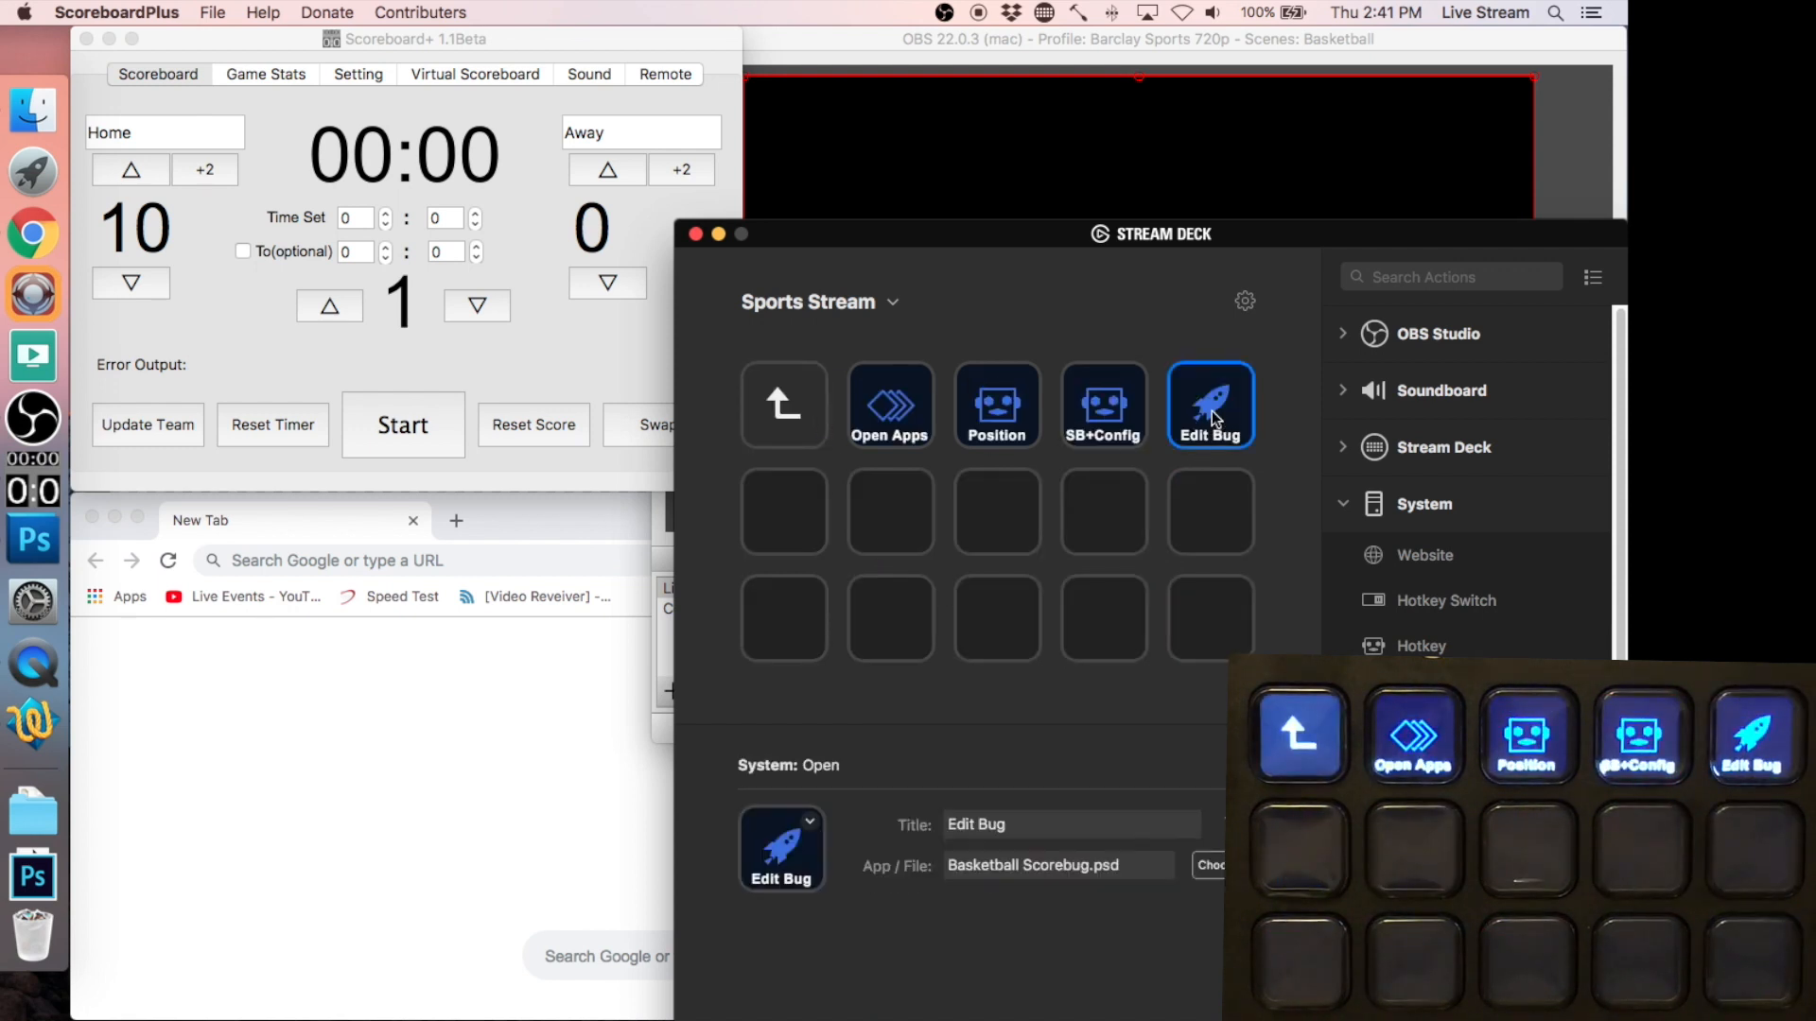
click(31, 121)
drag(847, 385, 49, 540)
click(33, 875)
drag(166, 476, 795, 851)
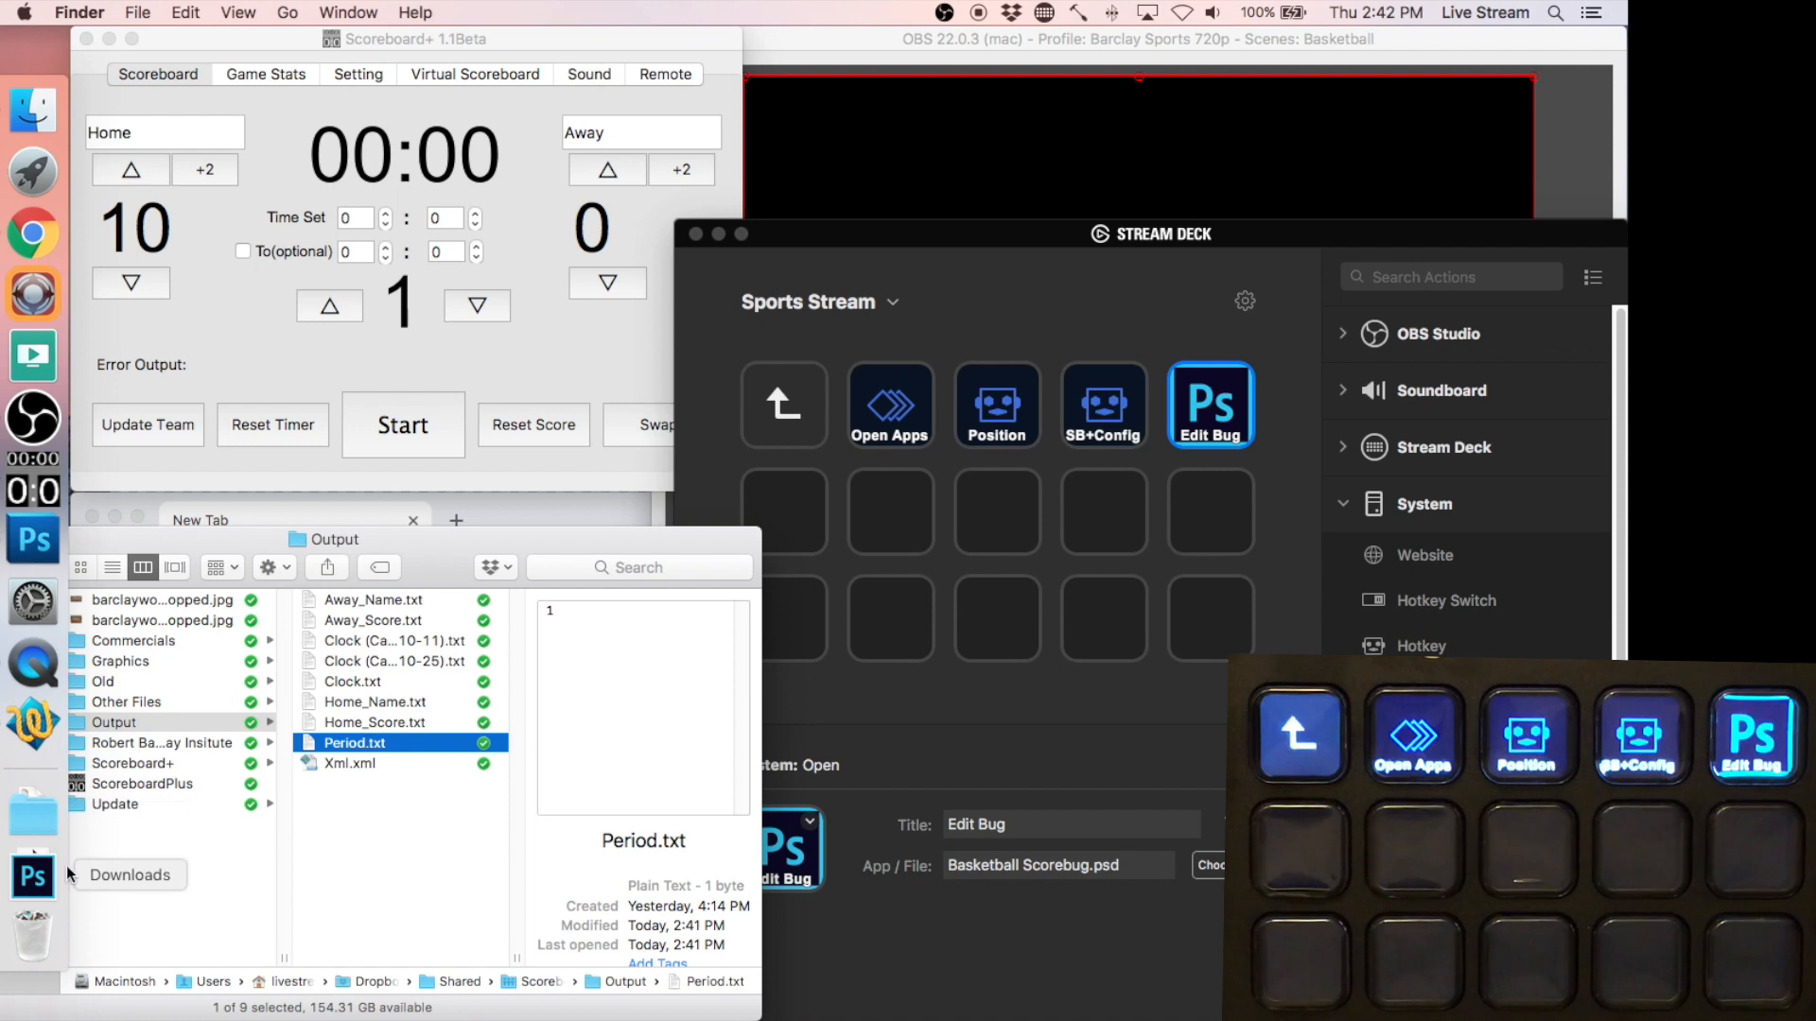
click(886, 937)
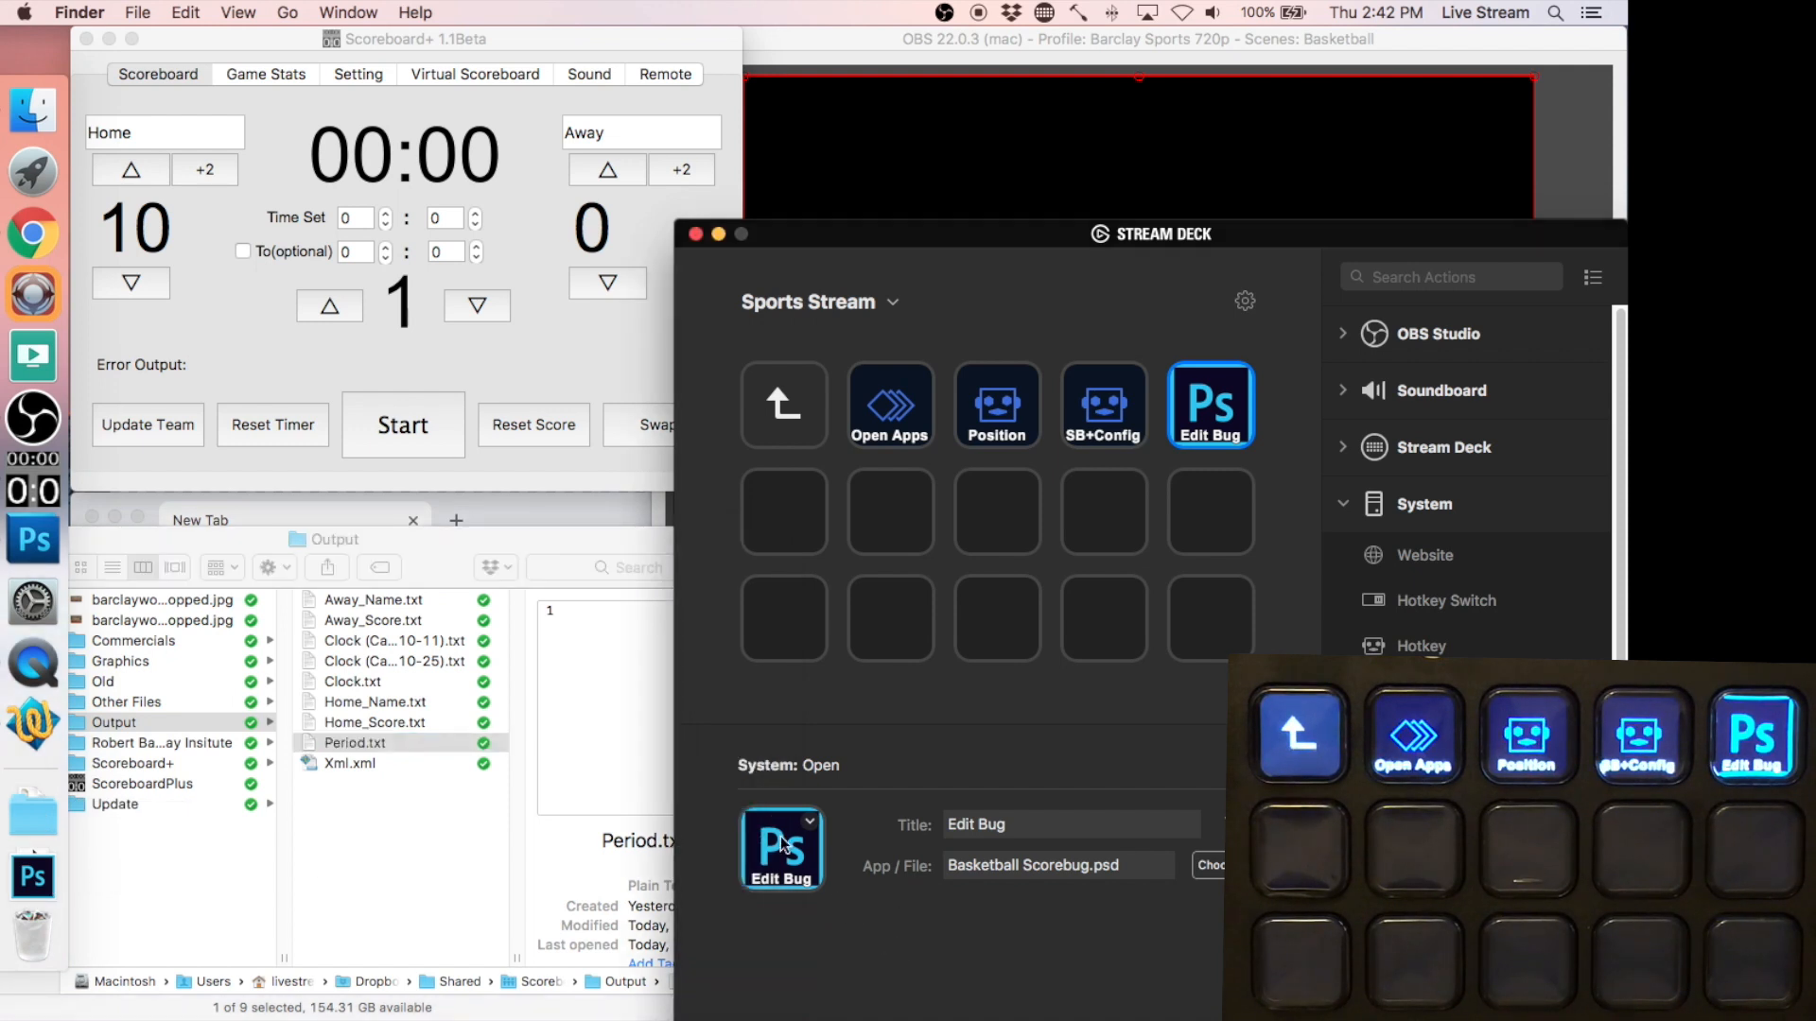
- Switch to Photoshop, close Basketball Scorebug.psd, and open the recent file sbp.psd for a brief look before closing it
click(33, 548)
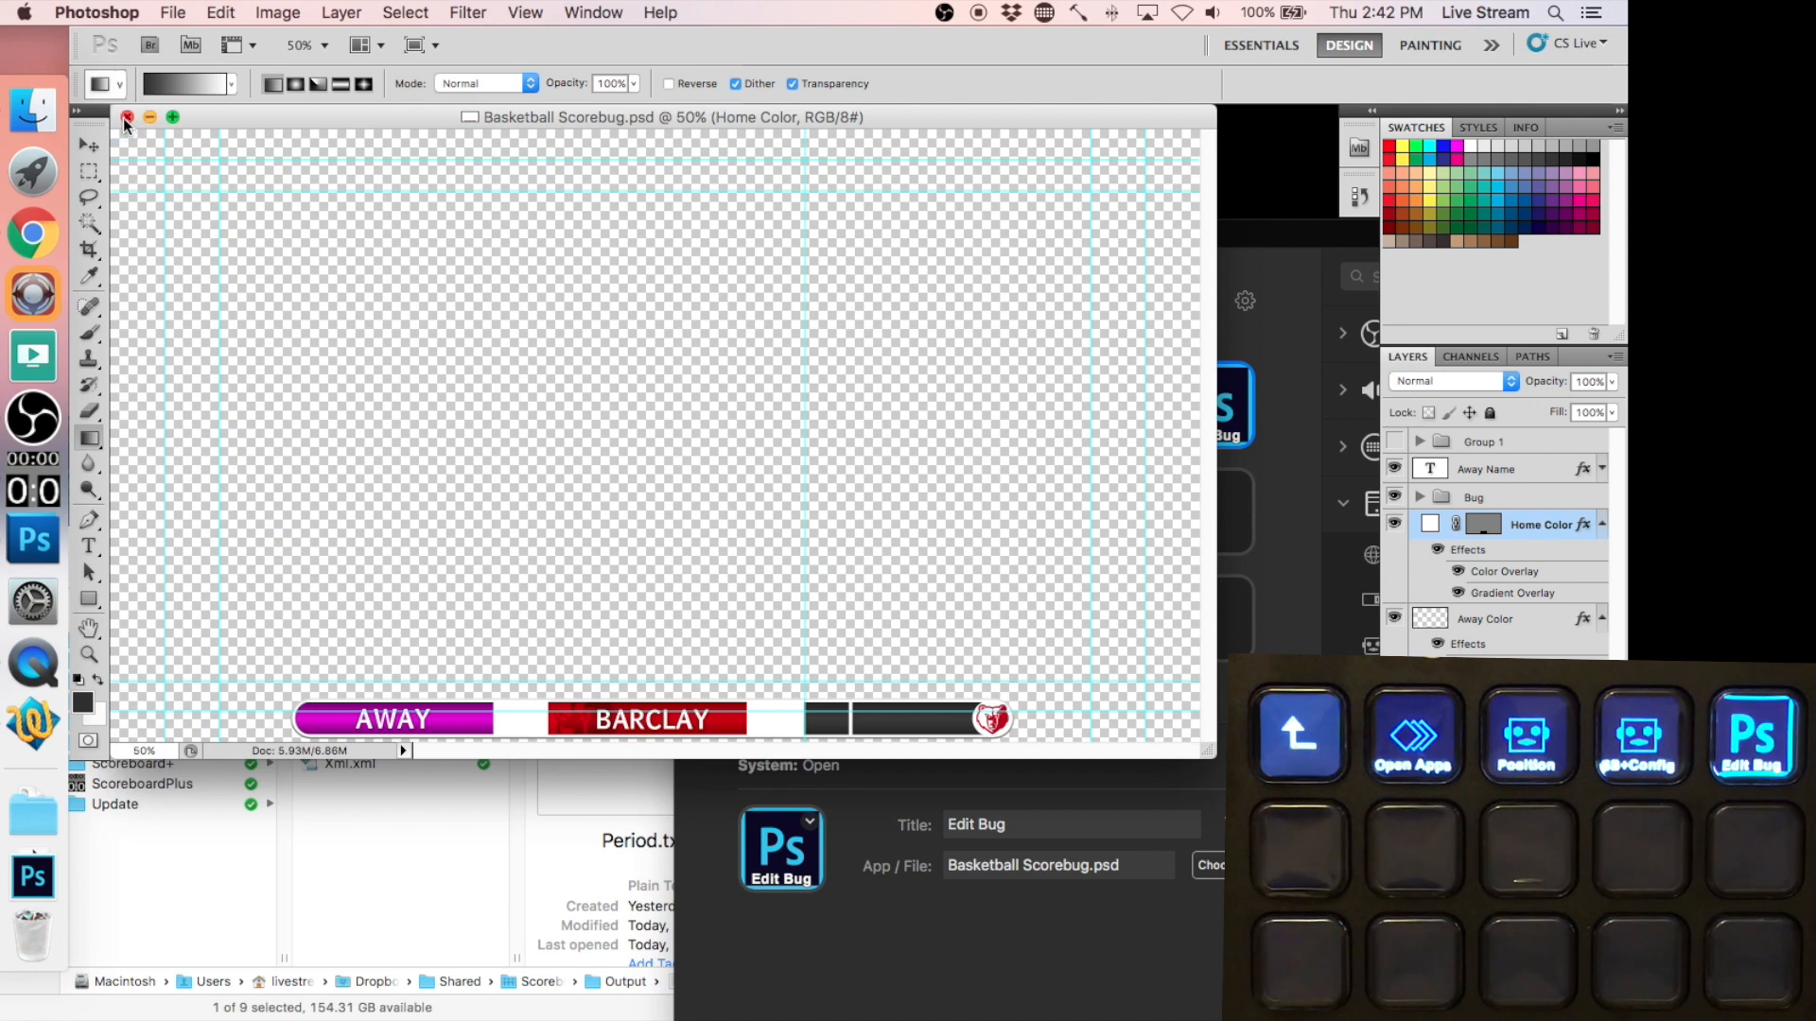
click(127, 116)
click(173, 12)
mouse_move(255, 147)
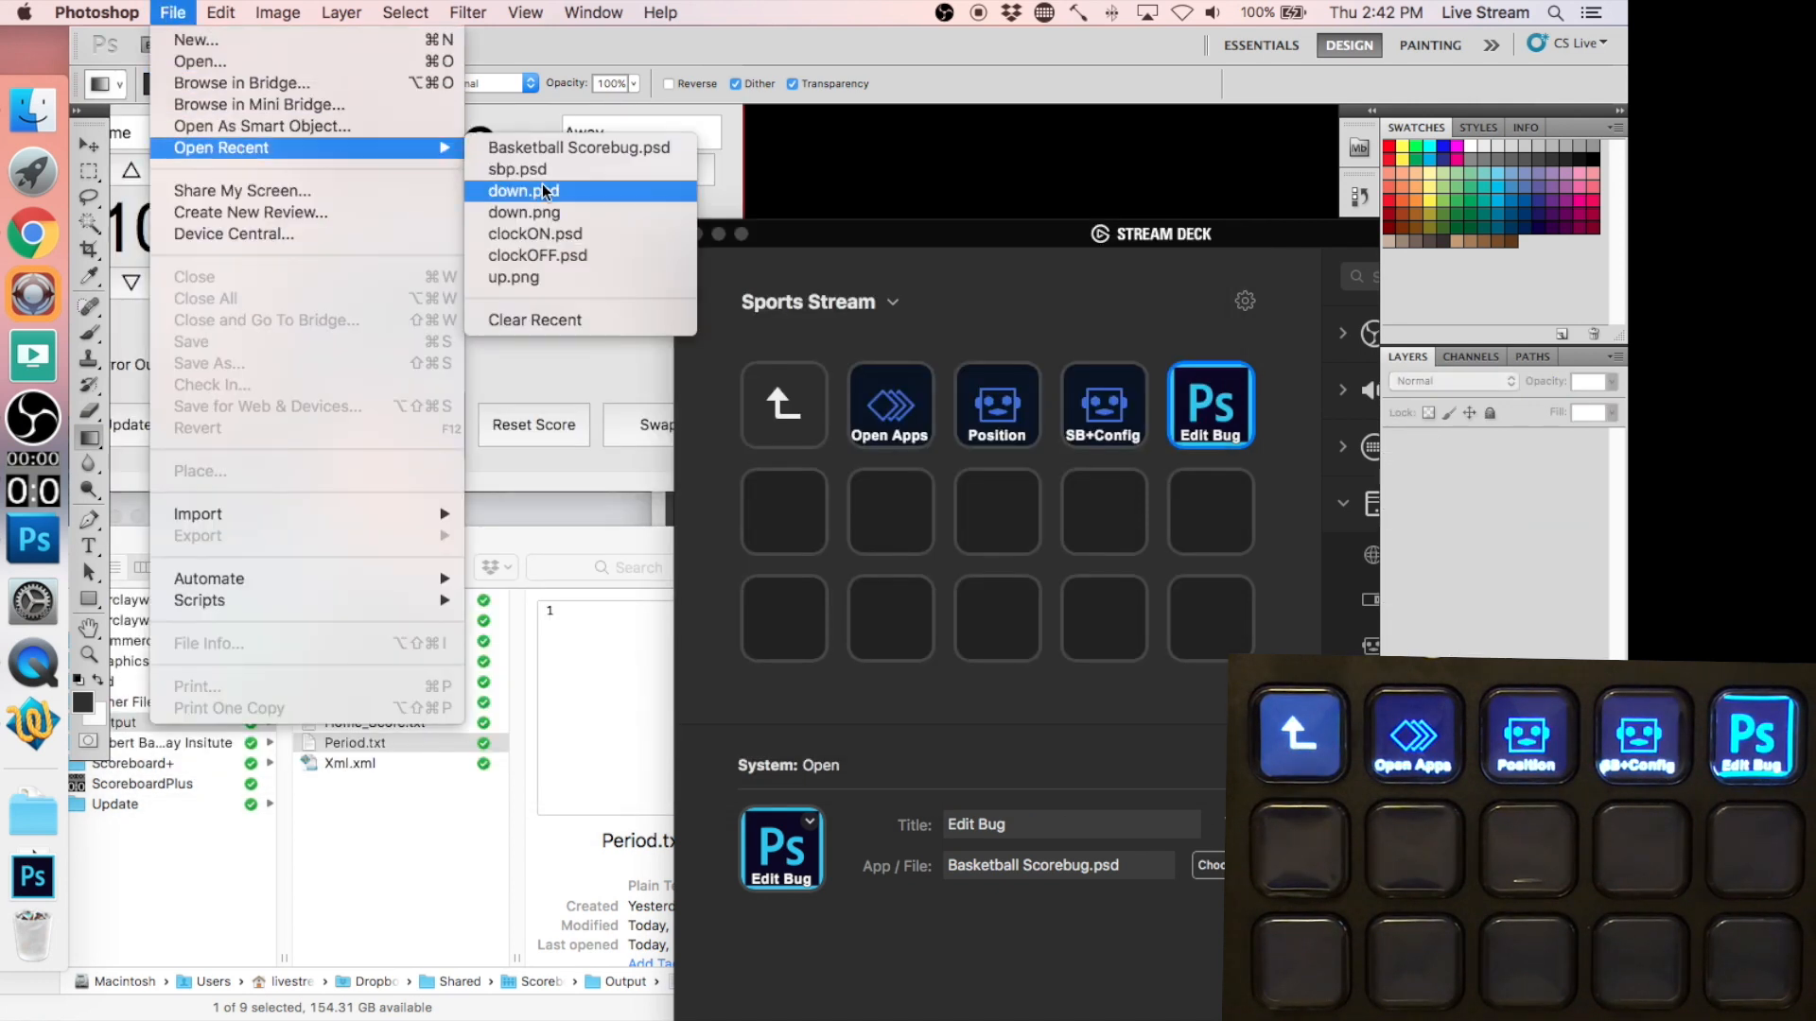
click(517, 170)
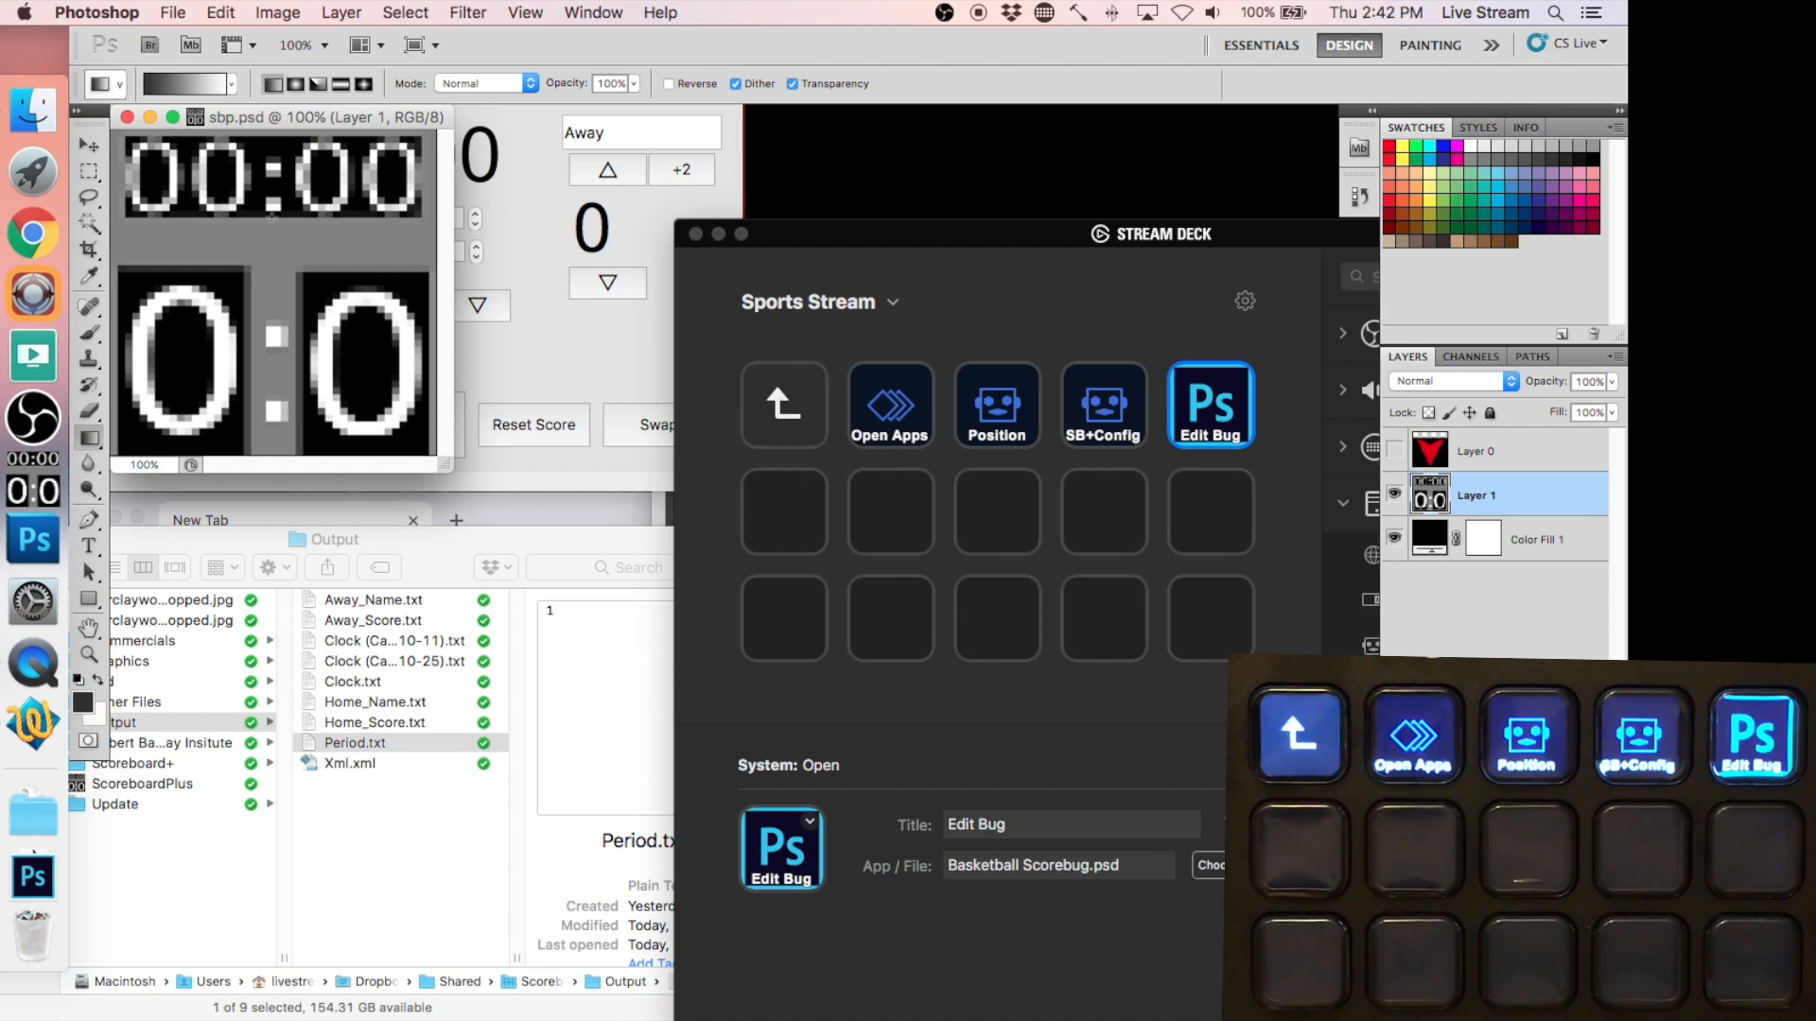
click(127, 116)
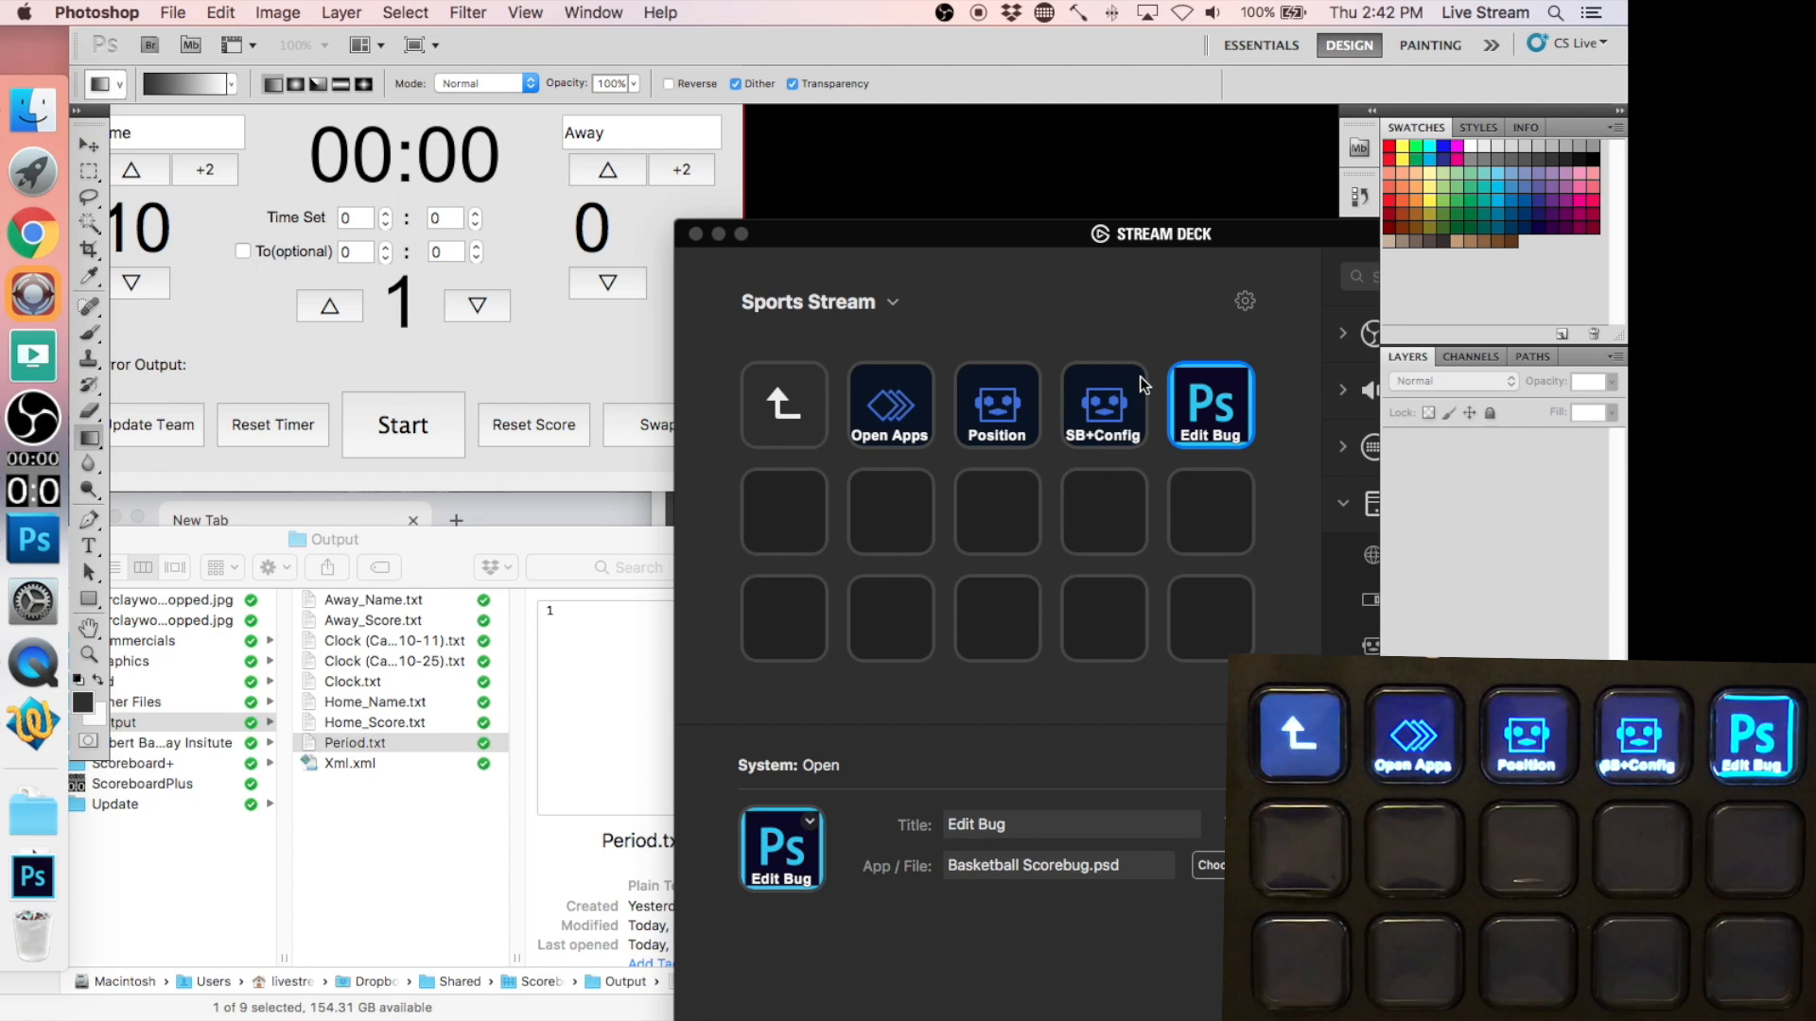
- Return to the Stream Deck profile's main page and compare the clock button's Stopped Clock and Running Clock state icons
click(1066, 347)
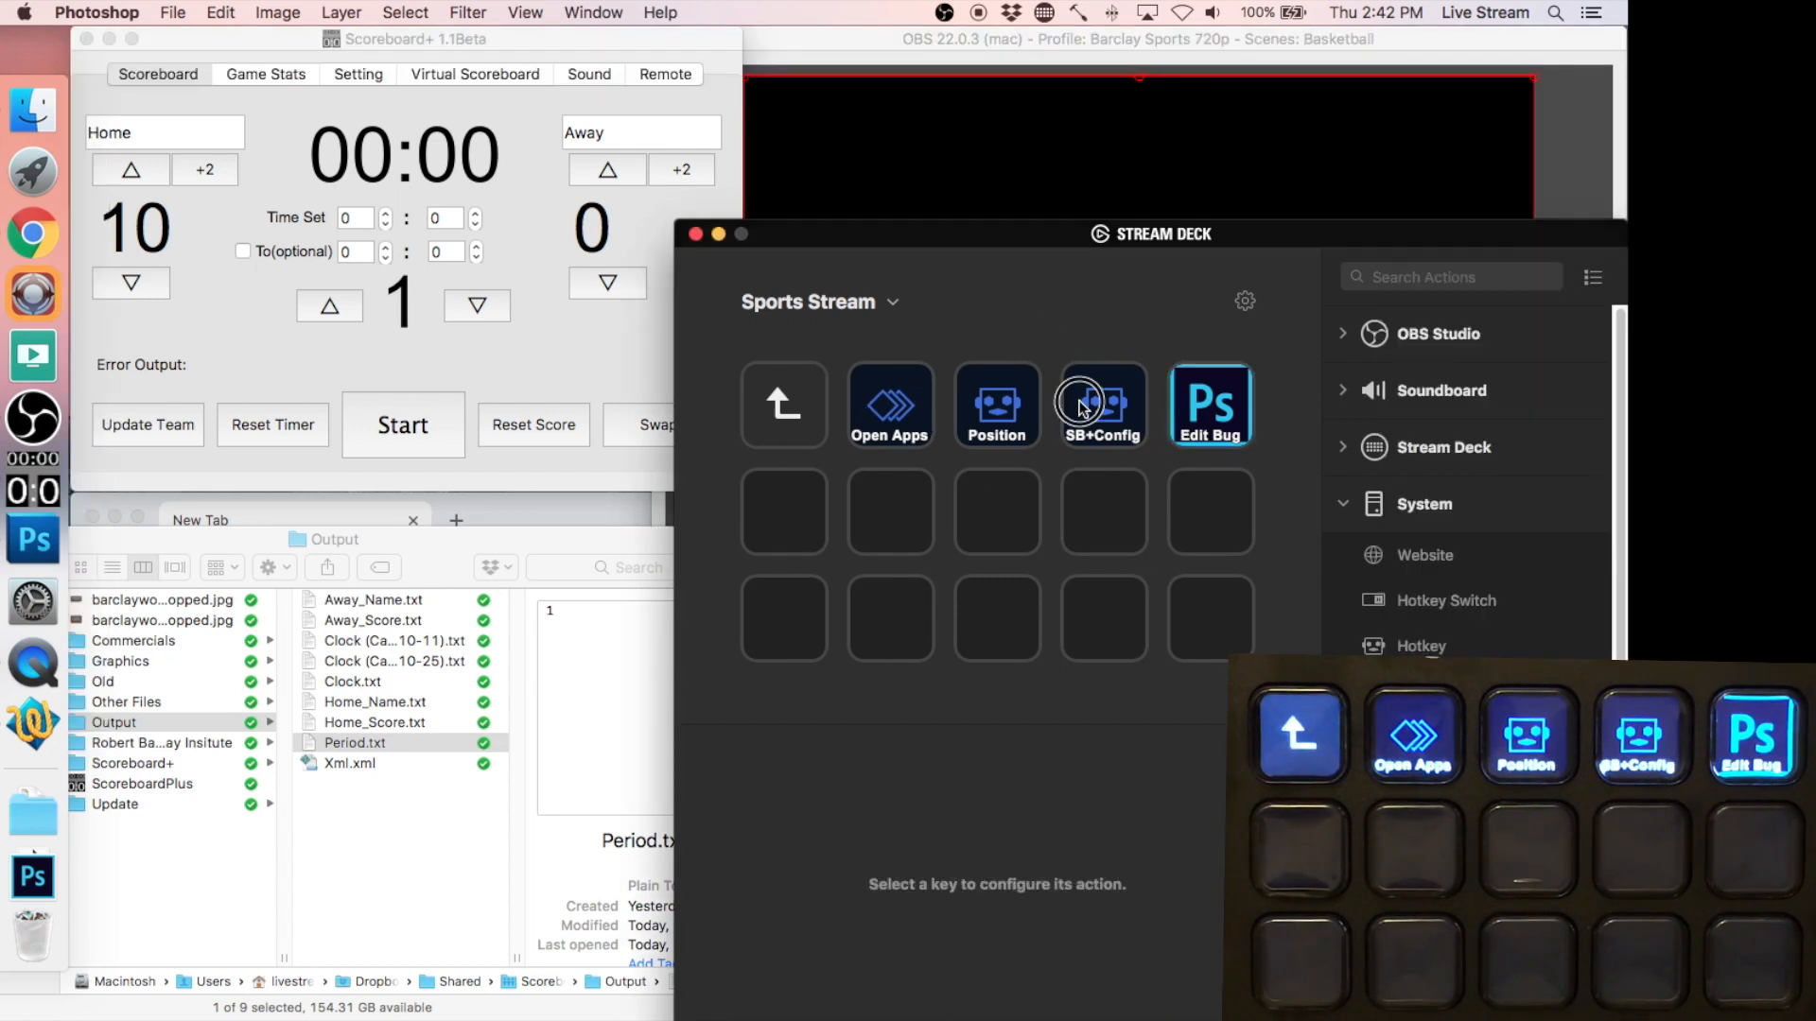
click(1086, 409)
click(780, 380)
double_click(813, 411)
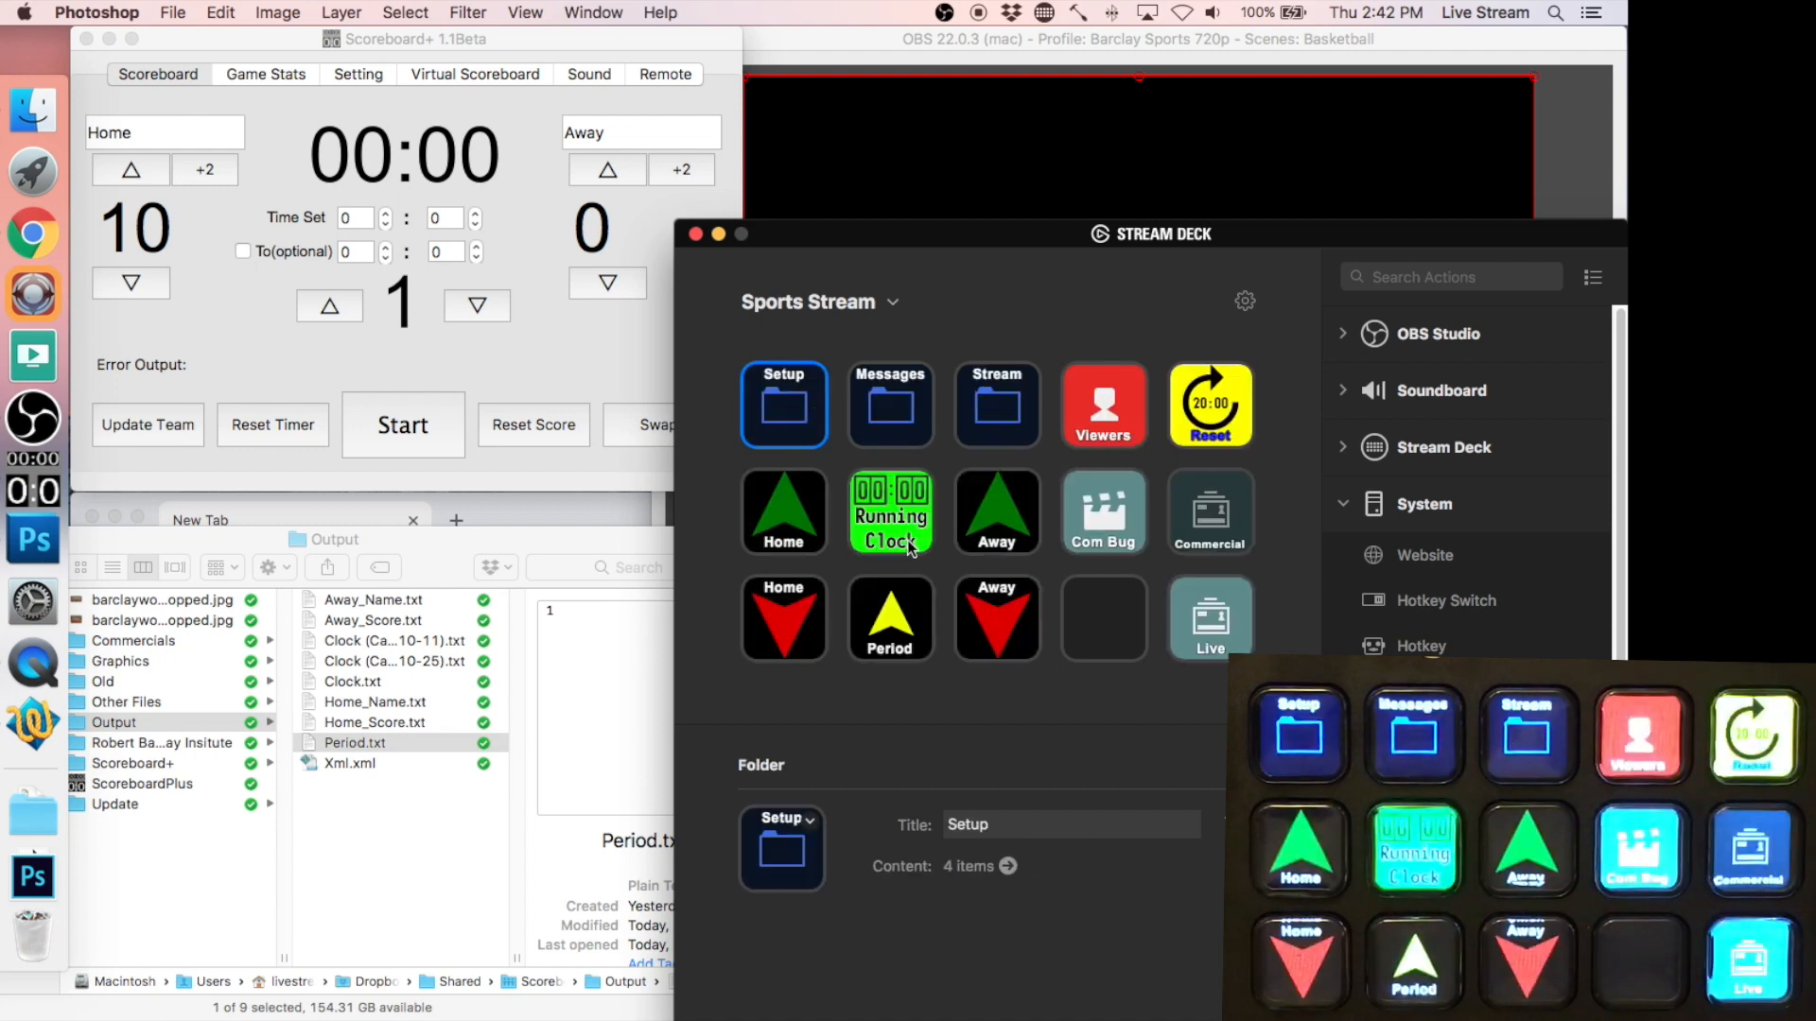
click(913, 548)
click(771, 905)
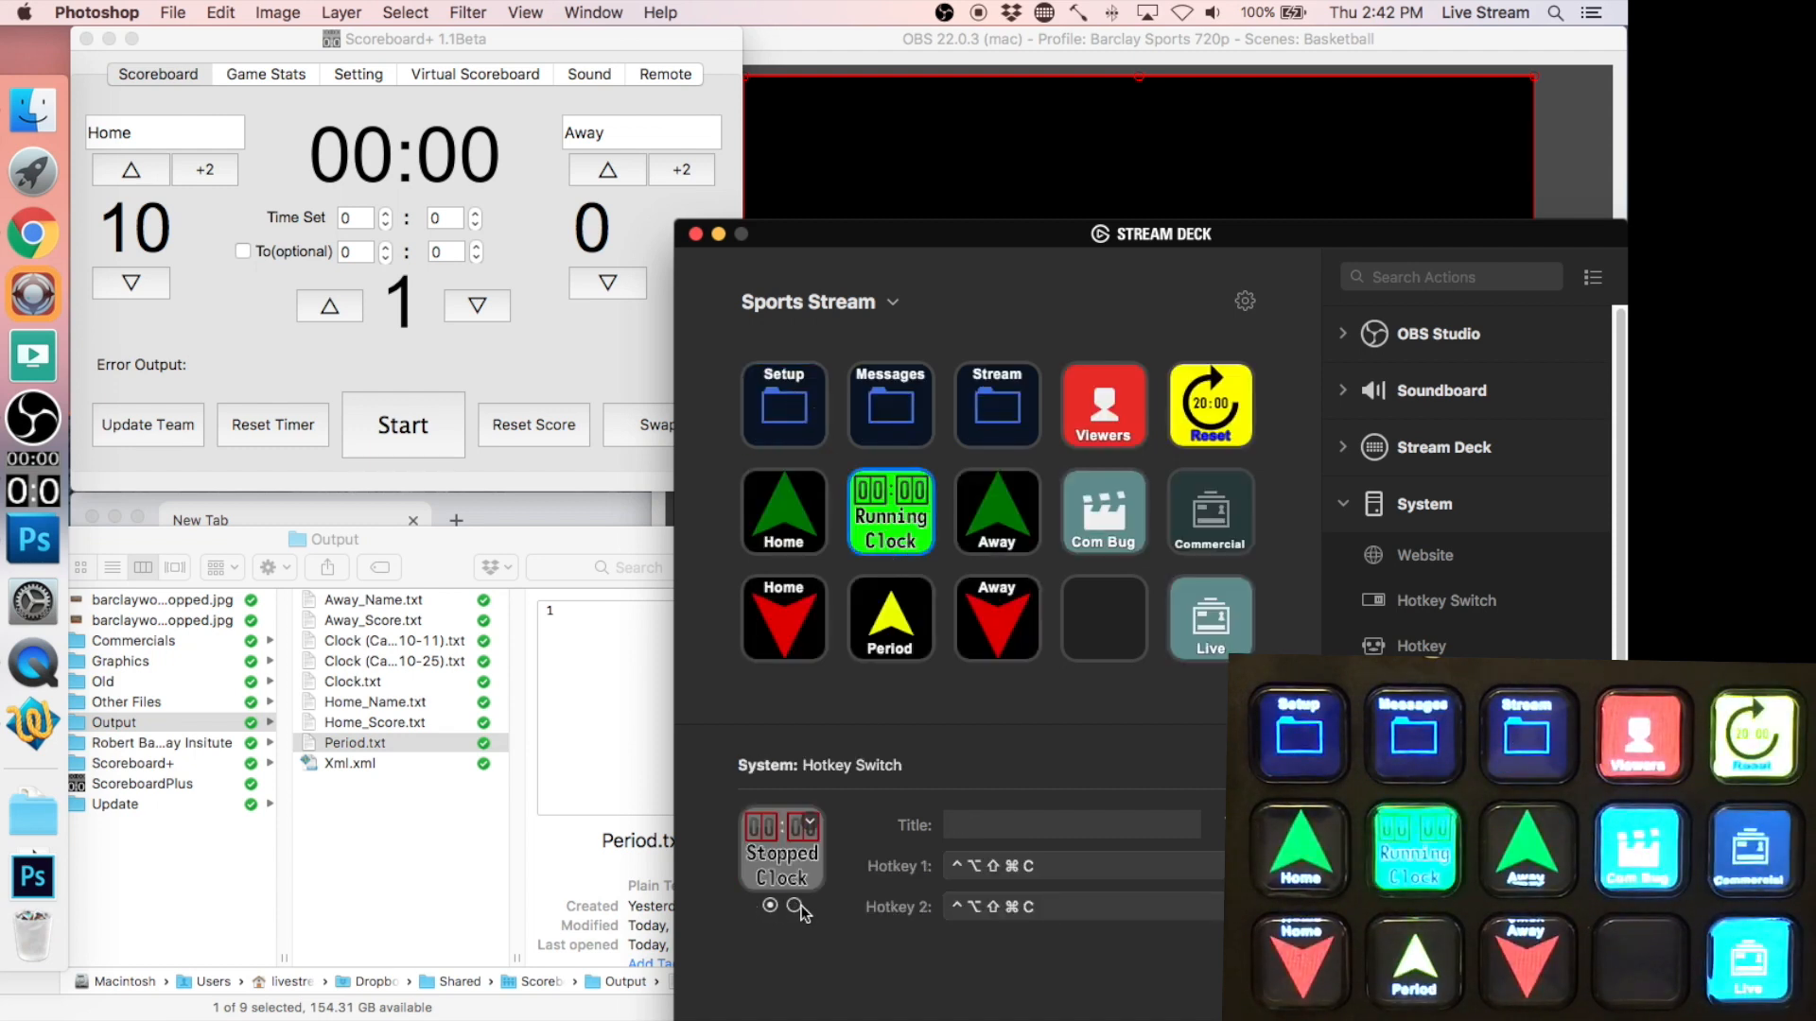
click(772, 908)
click(769, 905)
click(794, 906)
click(769, 906)
click(794, 906)
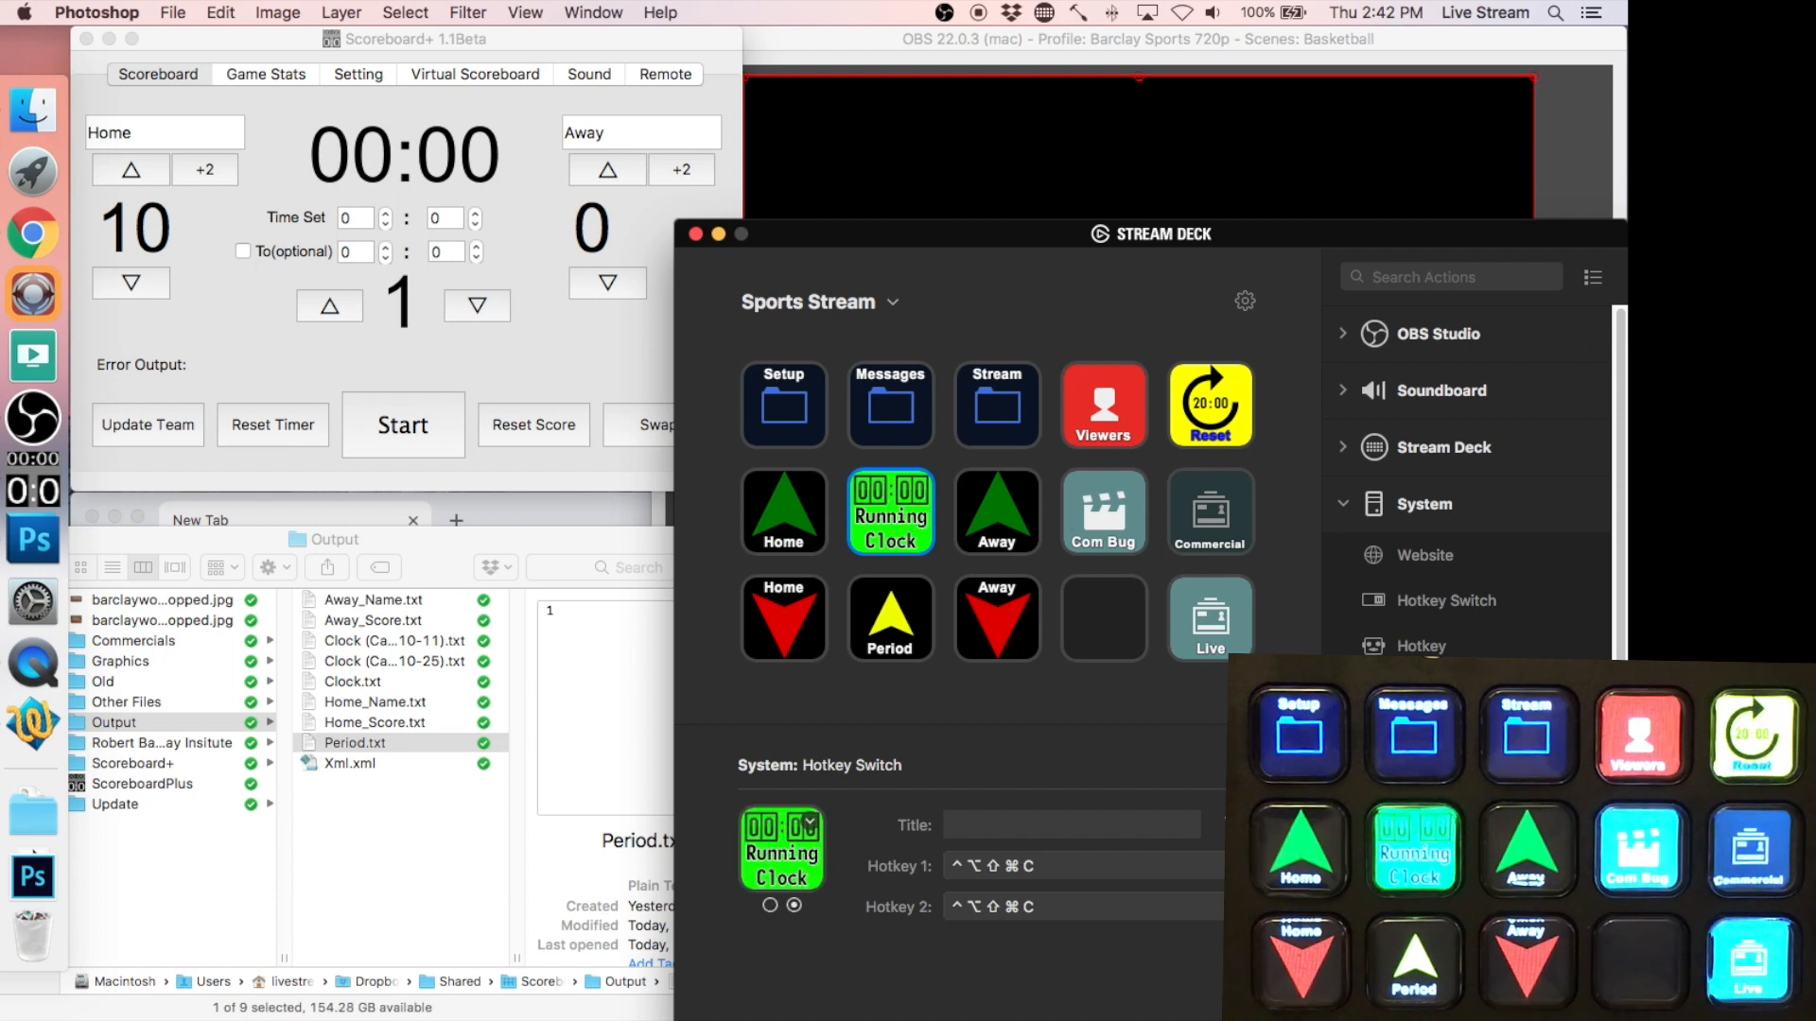
- Test the clock's Hotkey Switch button by repeatedly starting and stopping the Scoreboard+ timer
drag(1512, 592, 1449, 600)
key(ctrl+alt+shift+super+c)
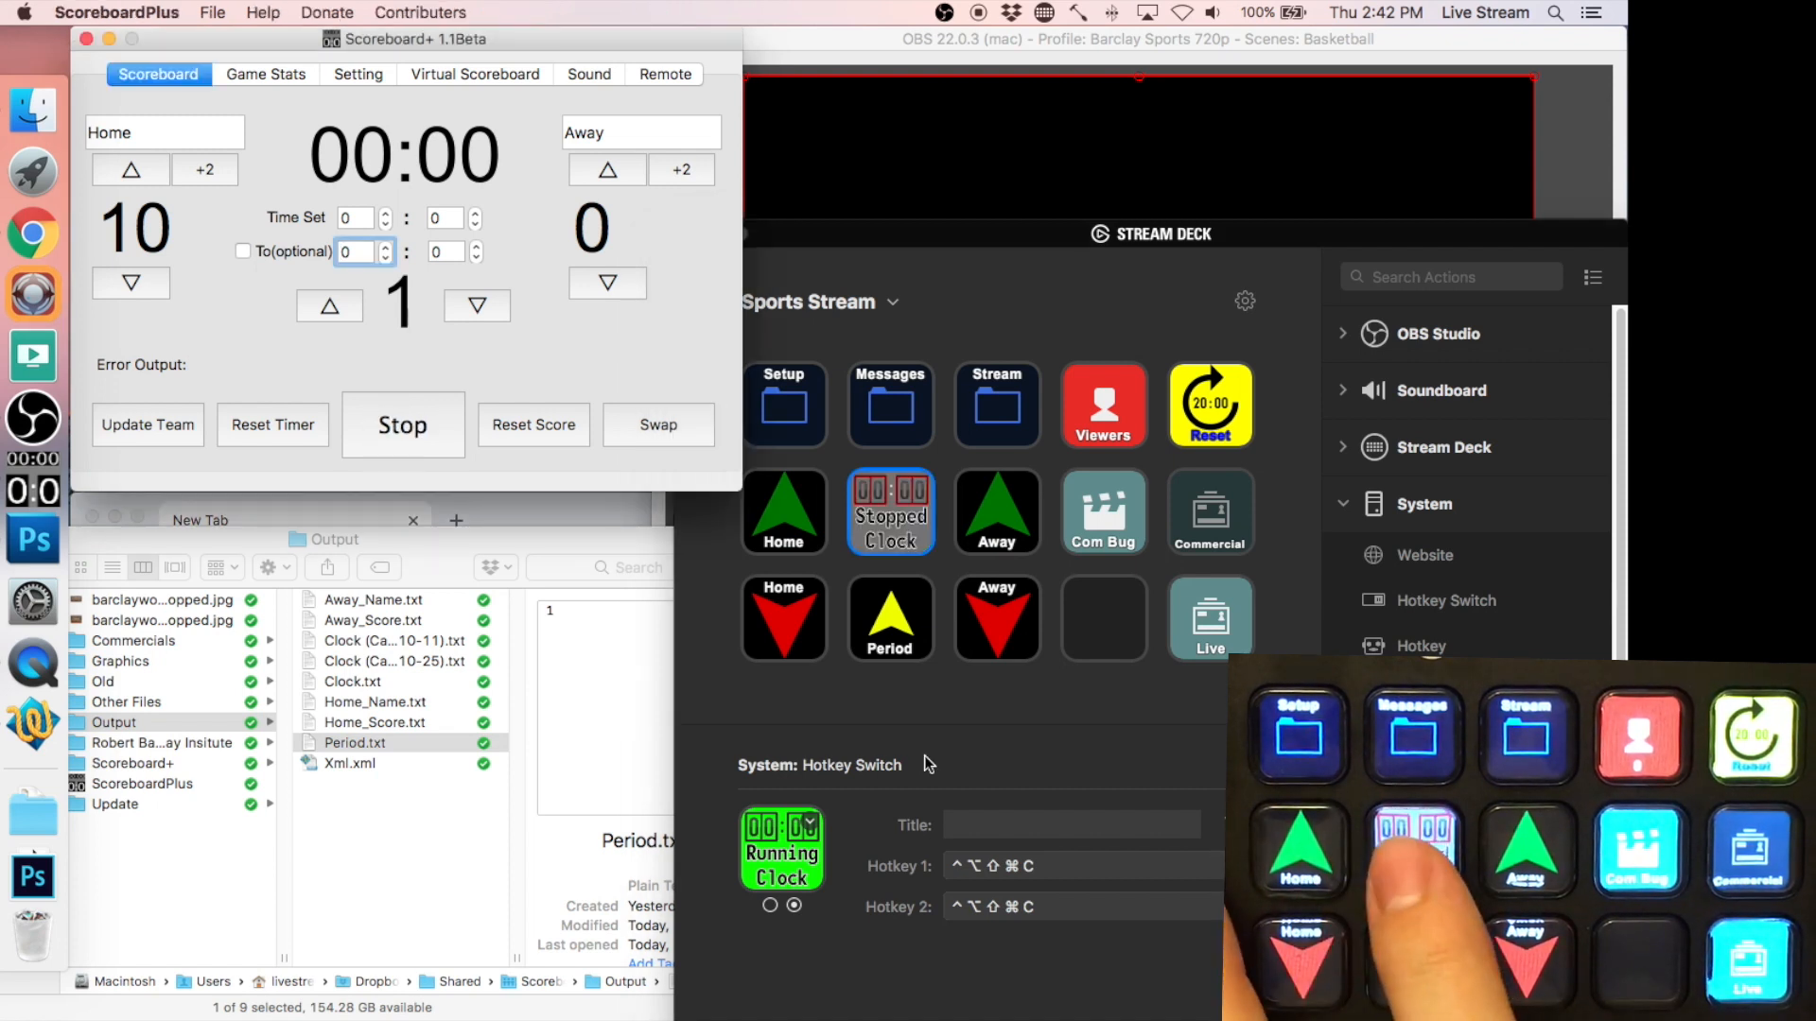
key(ctrl+alt+shift+super+c)
key(ctrl+alt+shift+super+c)
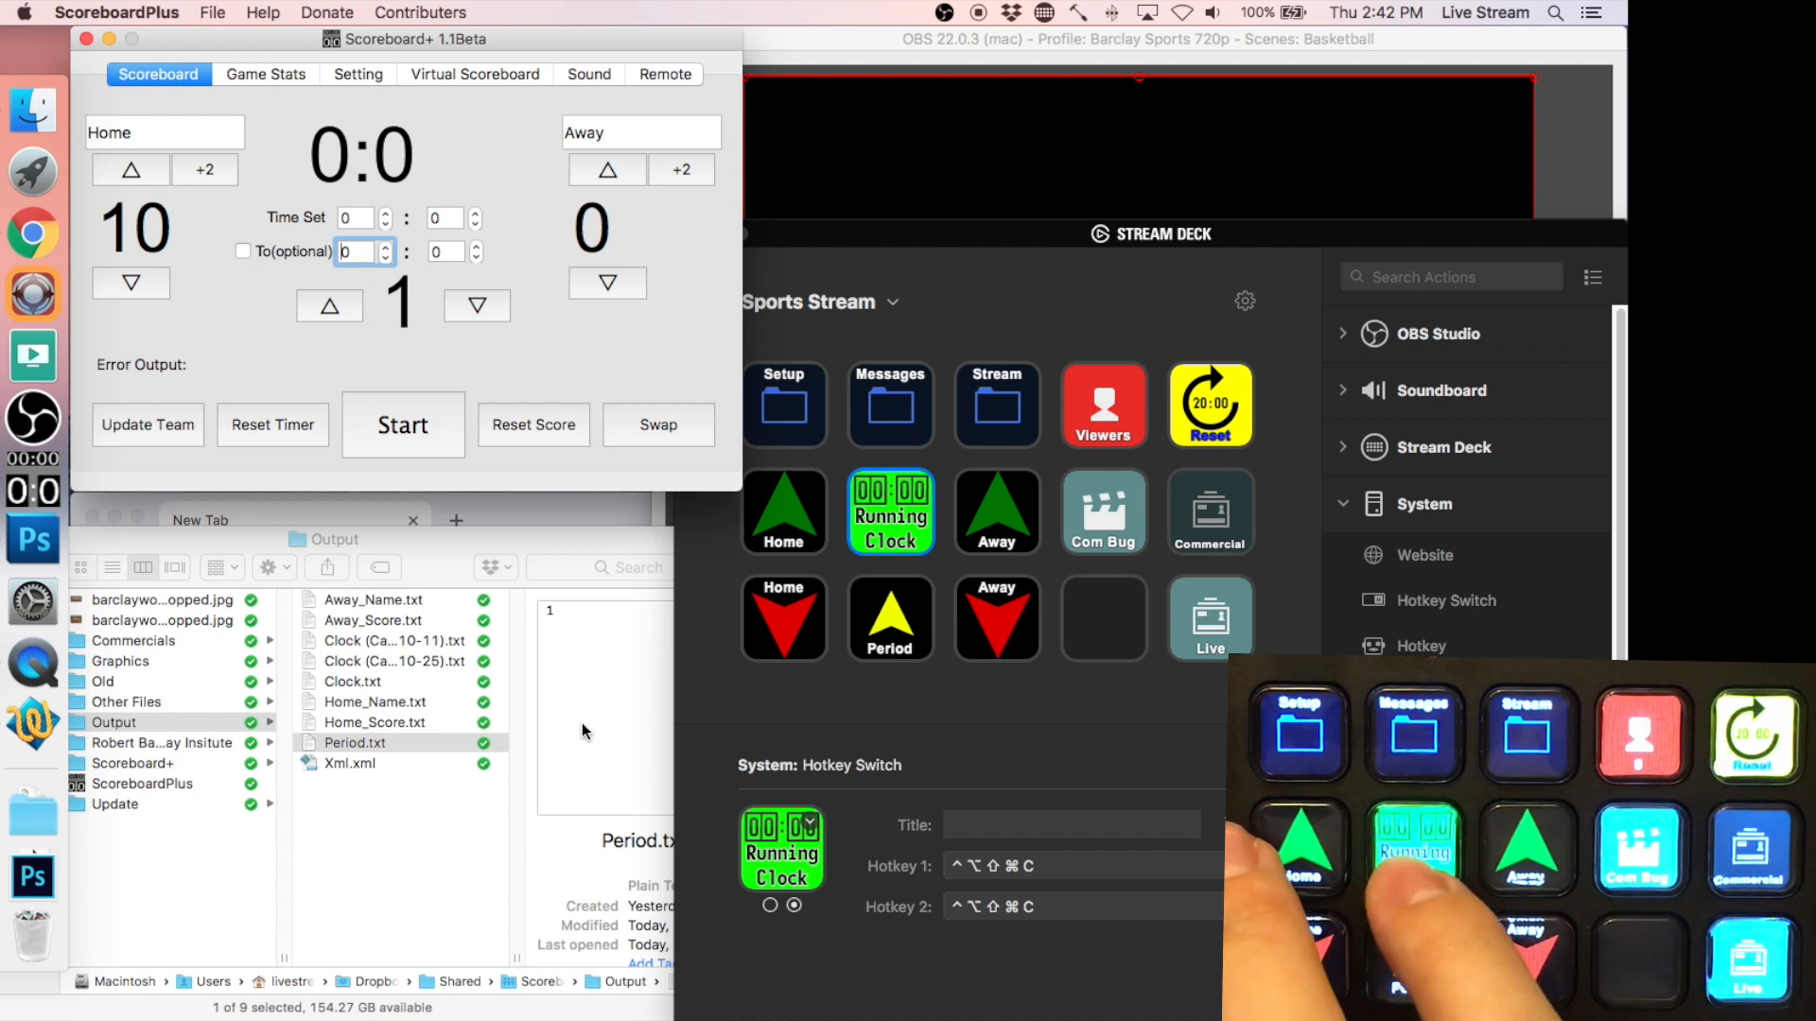
key(ctrl+alt+shift+super+c)
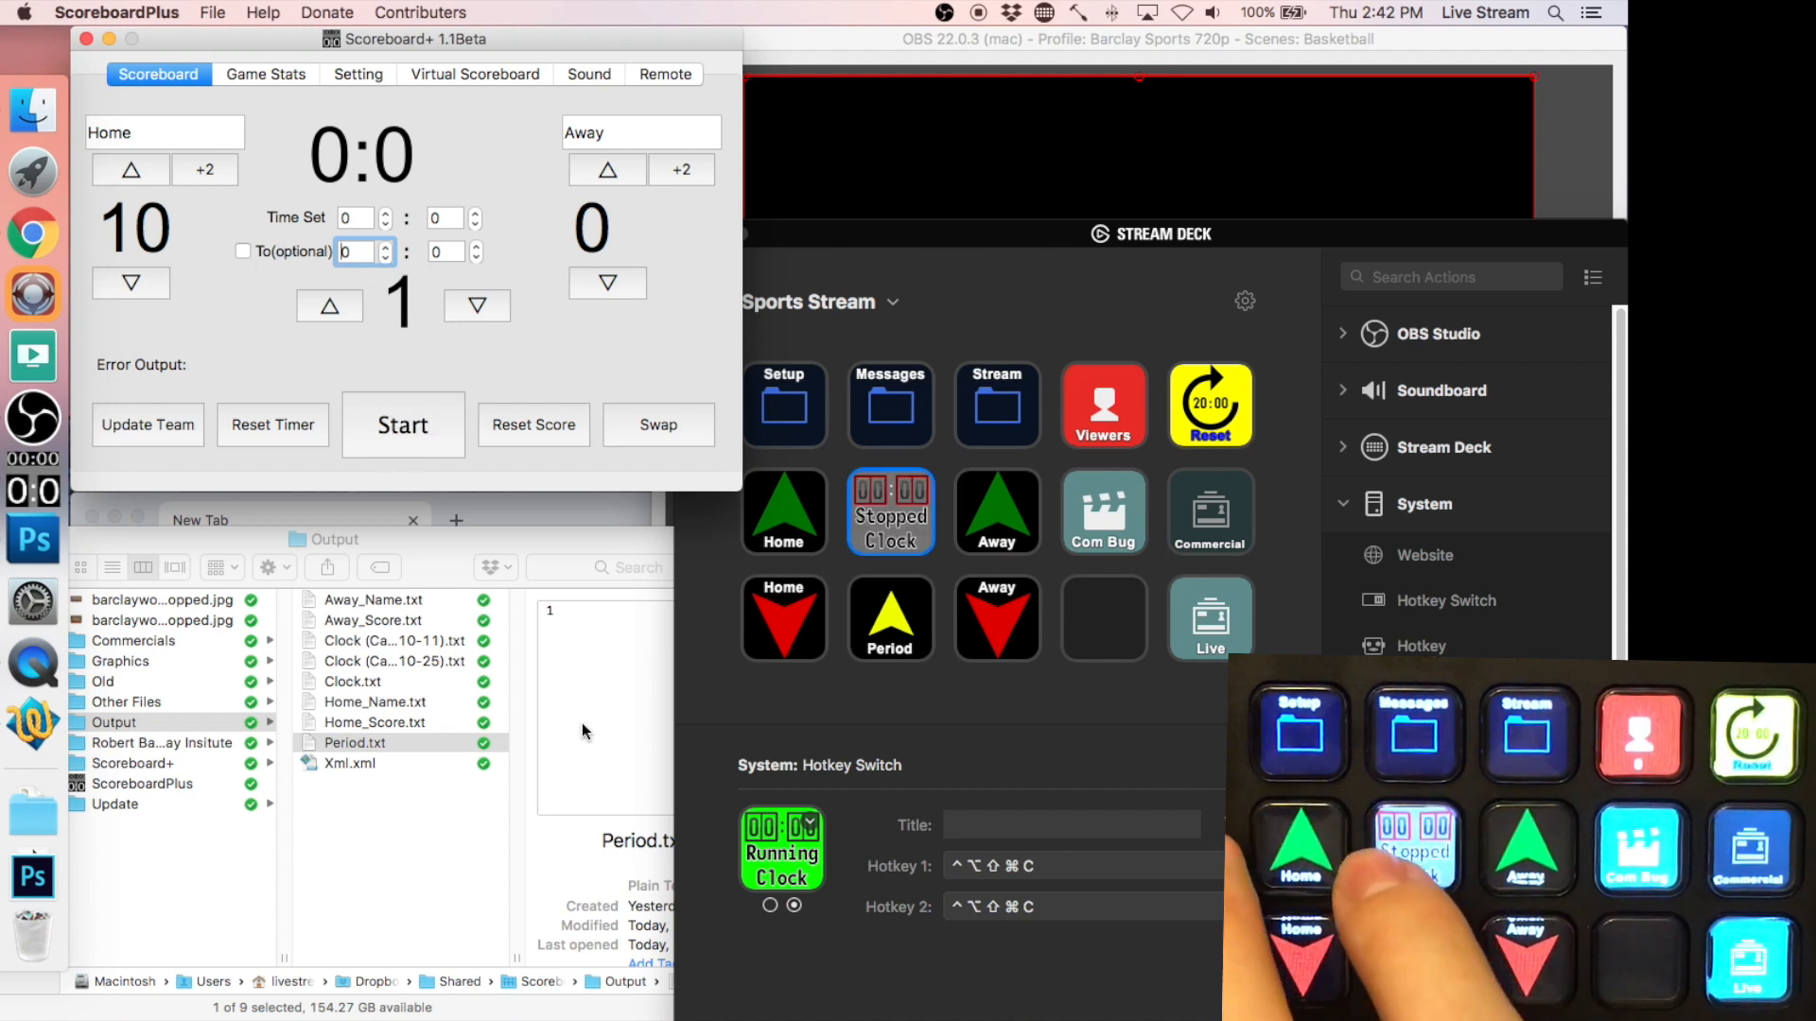
key(ctrl+alt+shift+super+c)
click(454, 397)
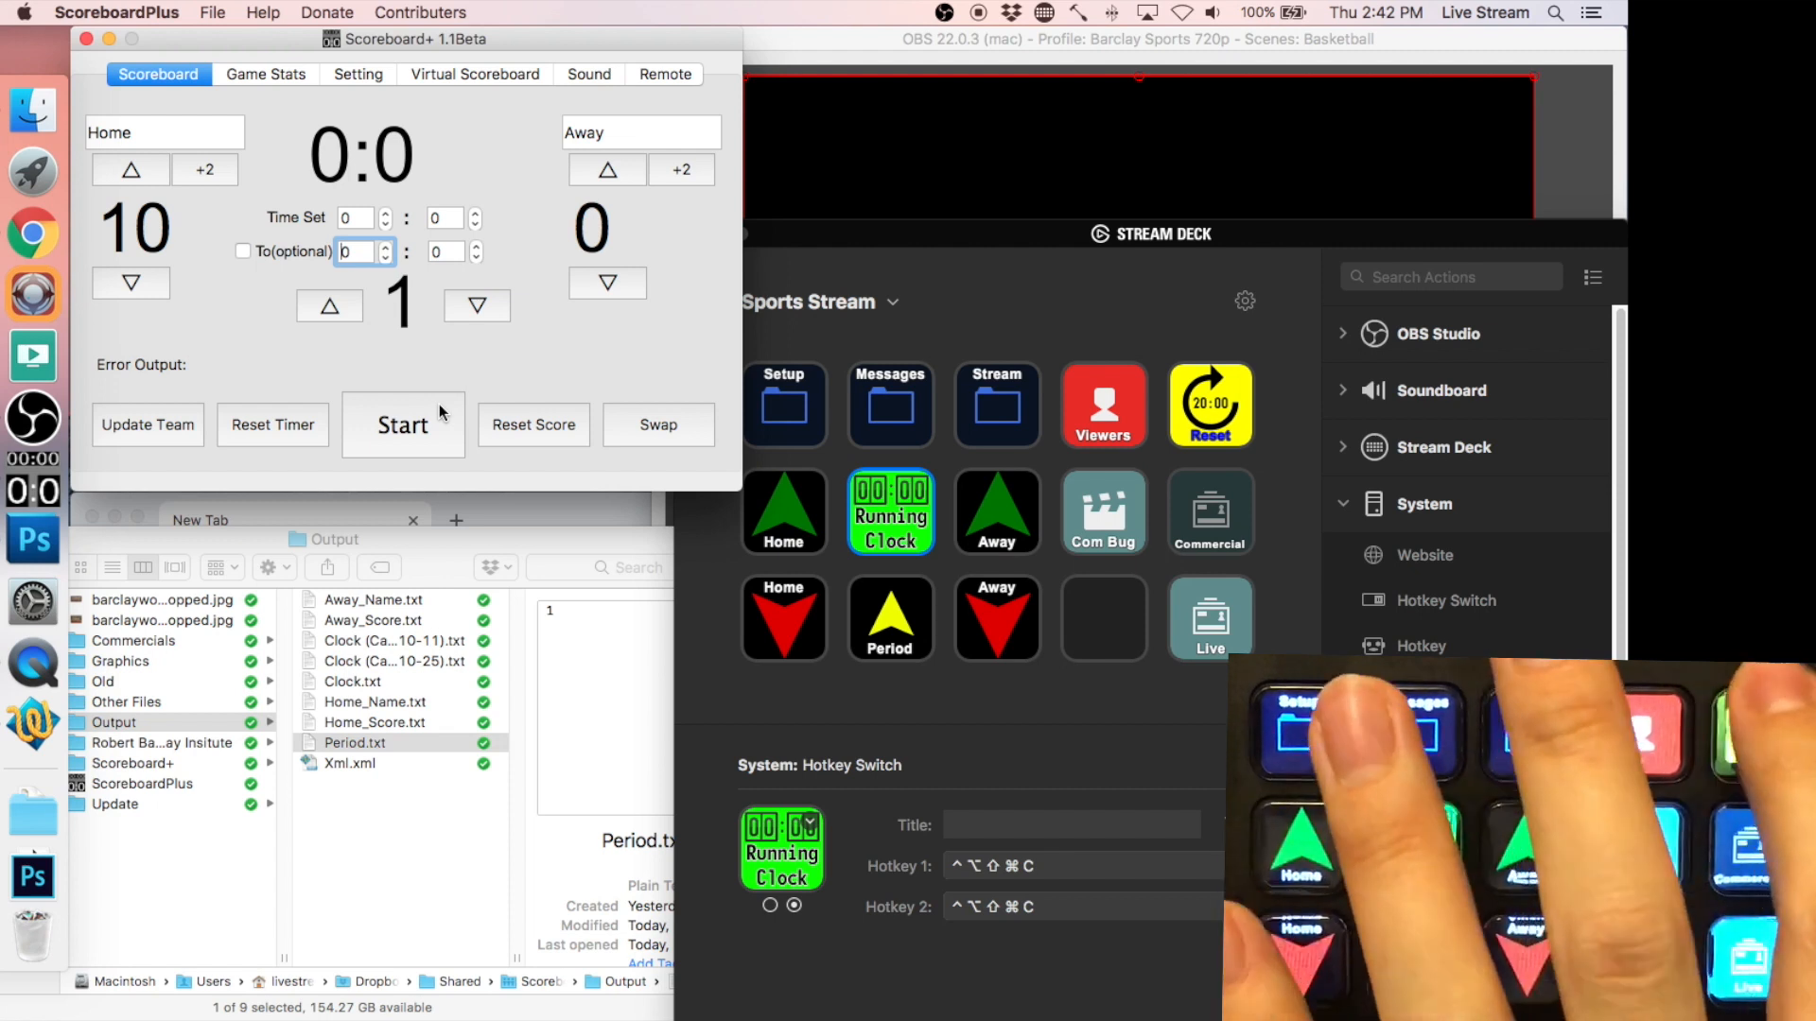
key(ctrl+alt+shift+super+c)
key(ctrl+alt+shift+super+c)
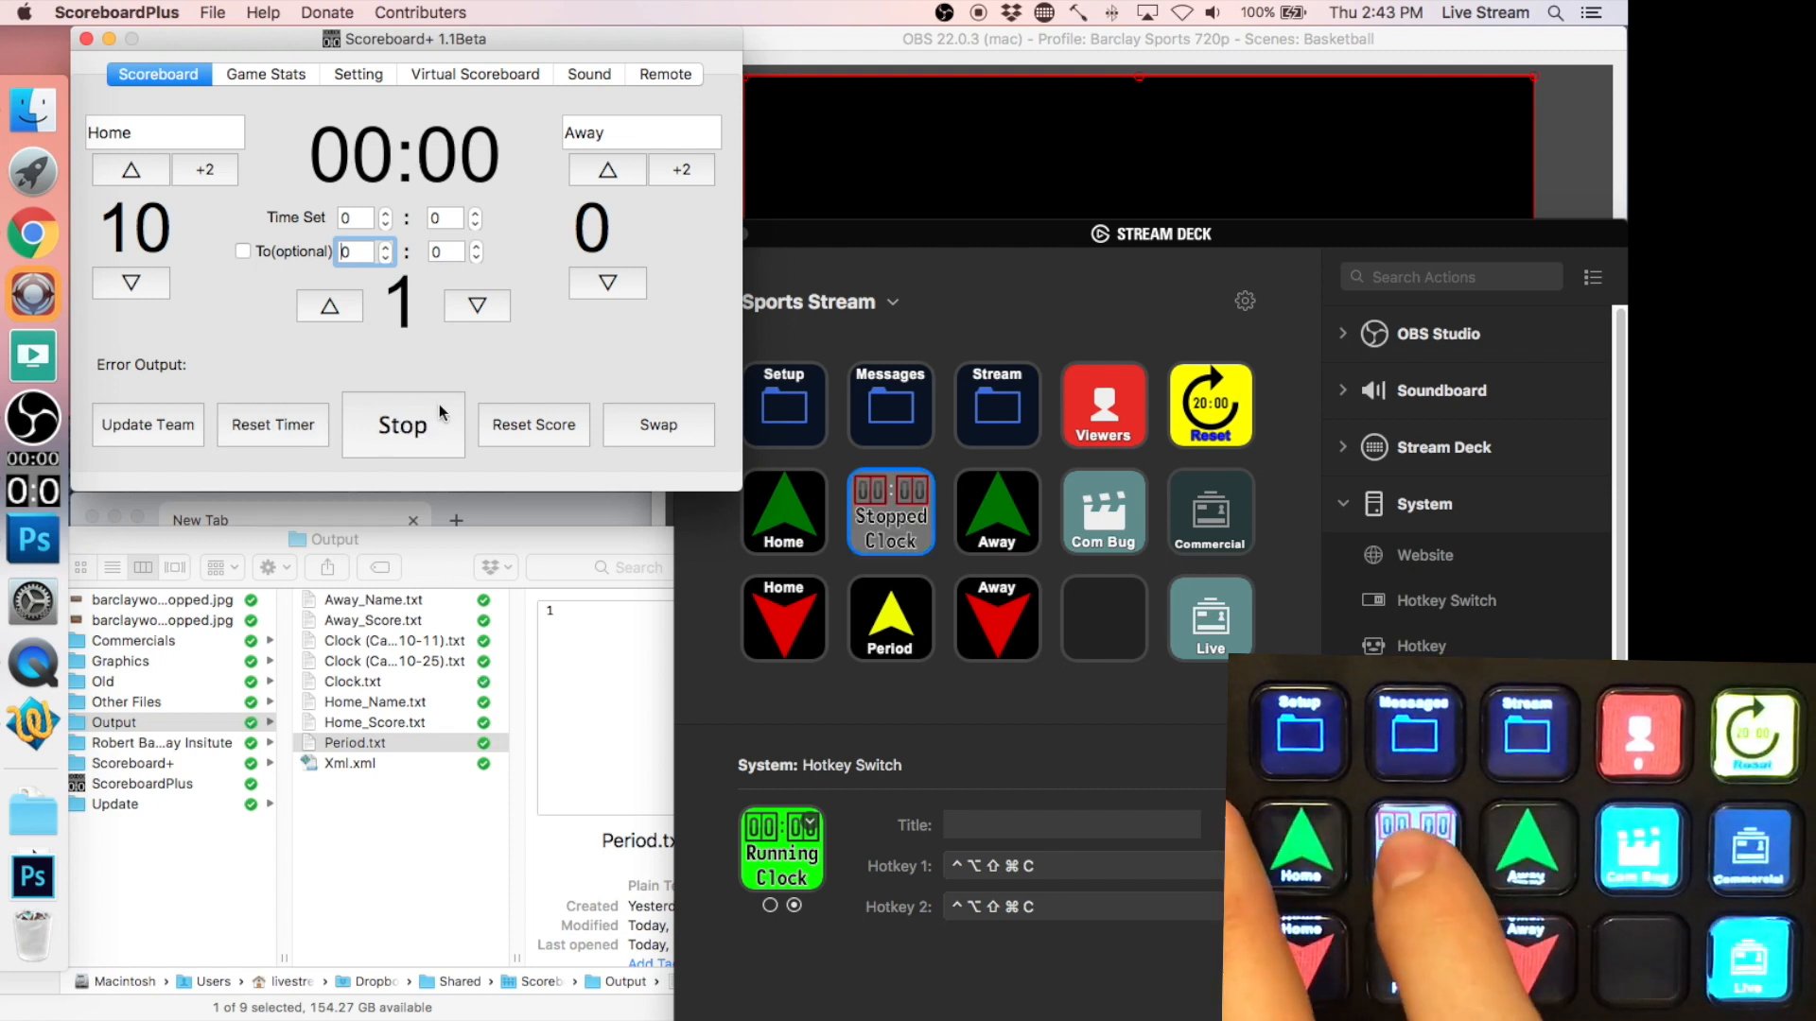
key(ctrl+alt+shift+super+c)
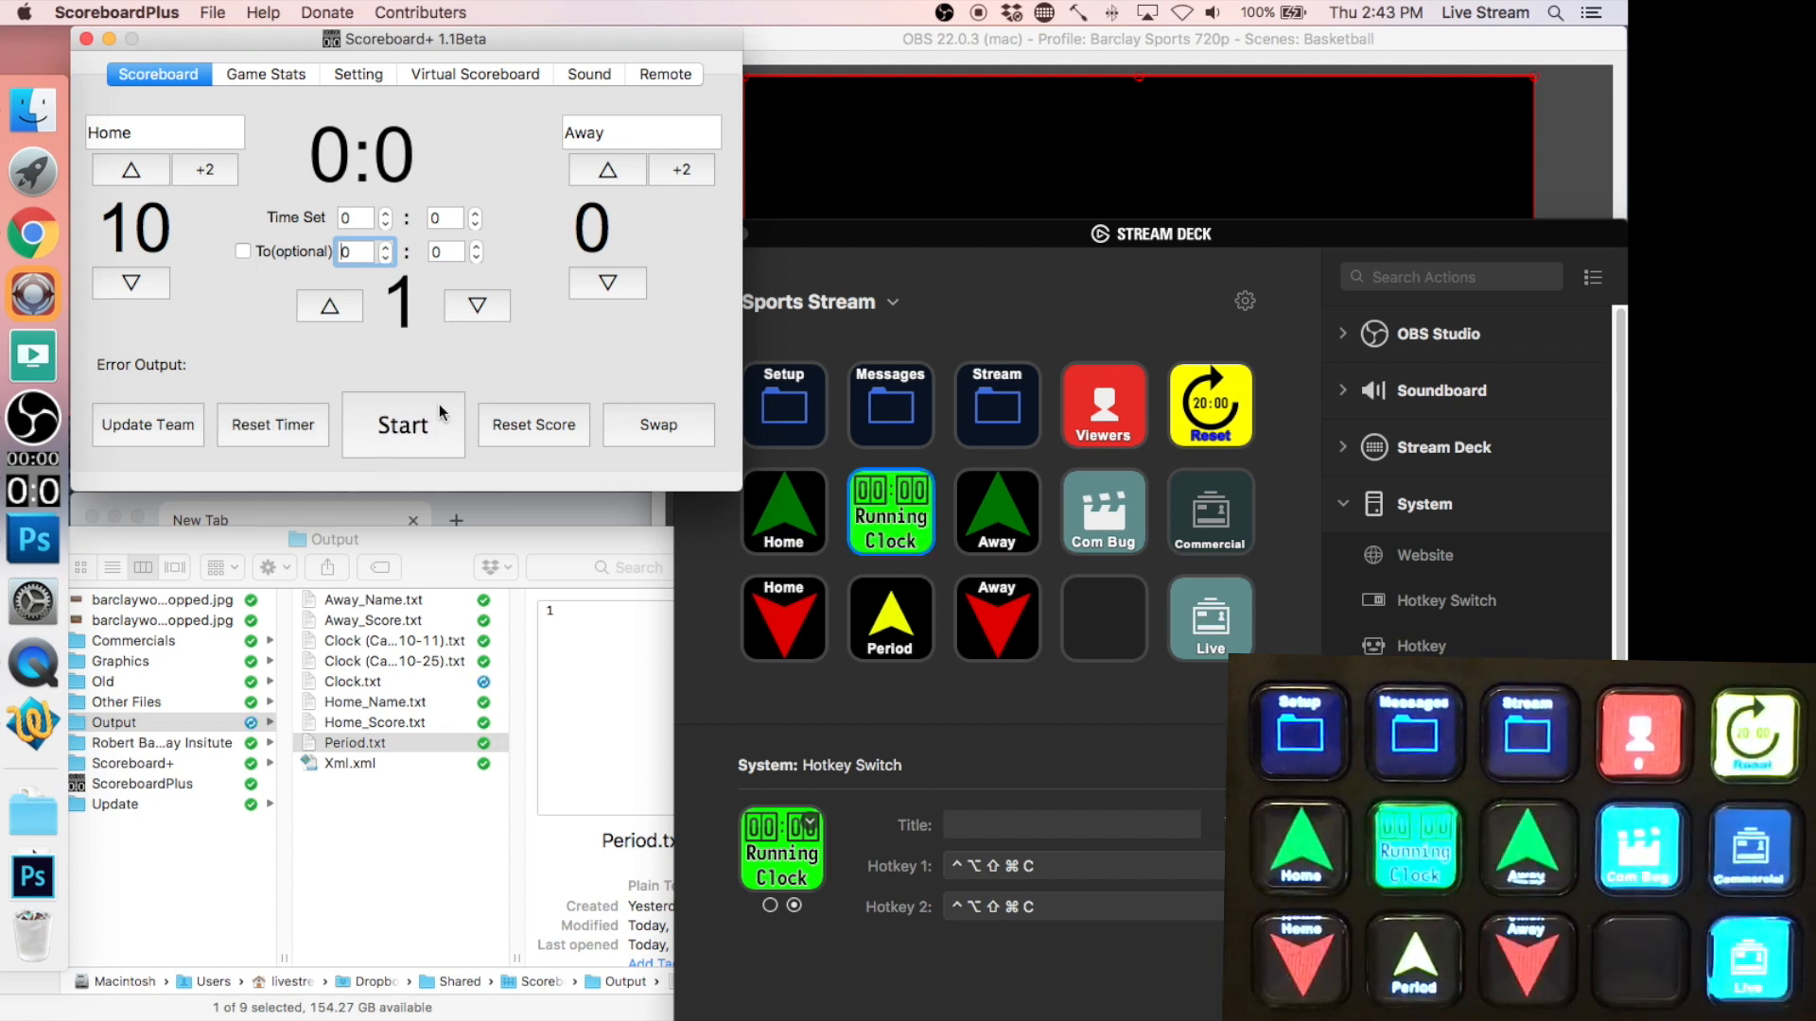
- View the Game Stats and main settings in Scoreboard+, and close its window
click(307, 81)
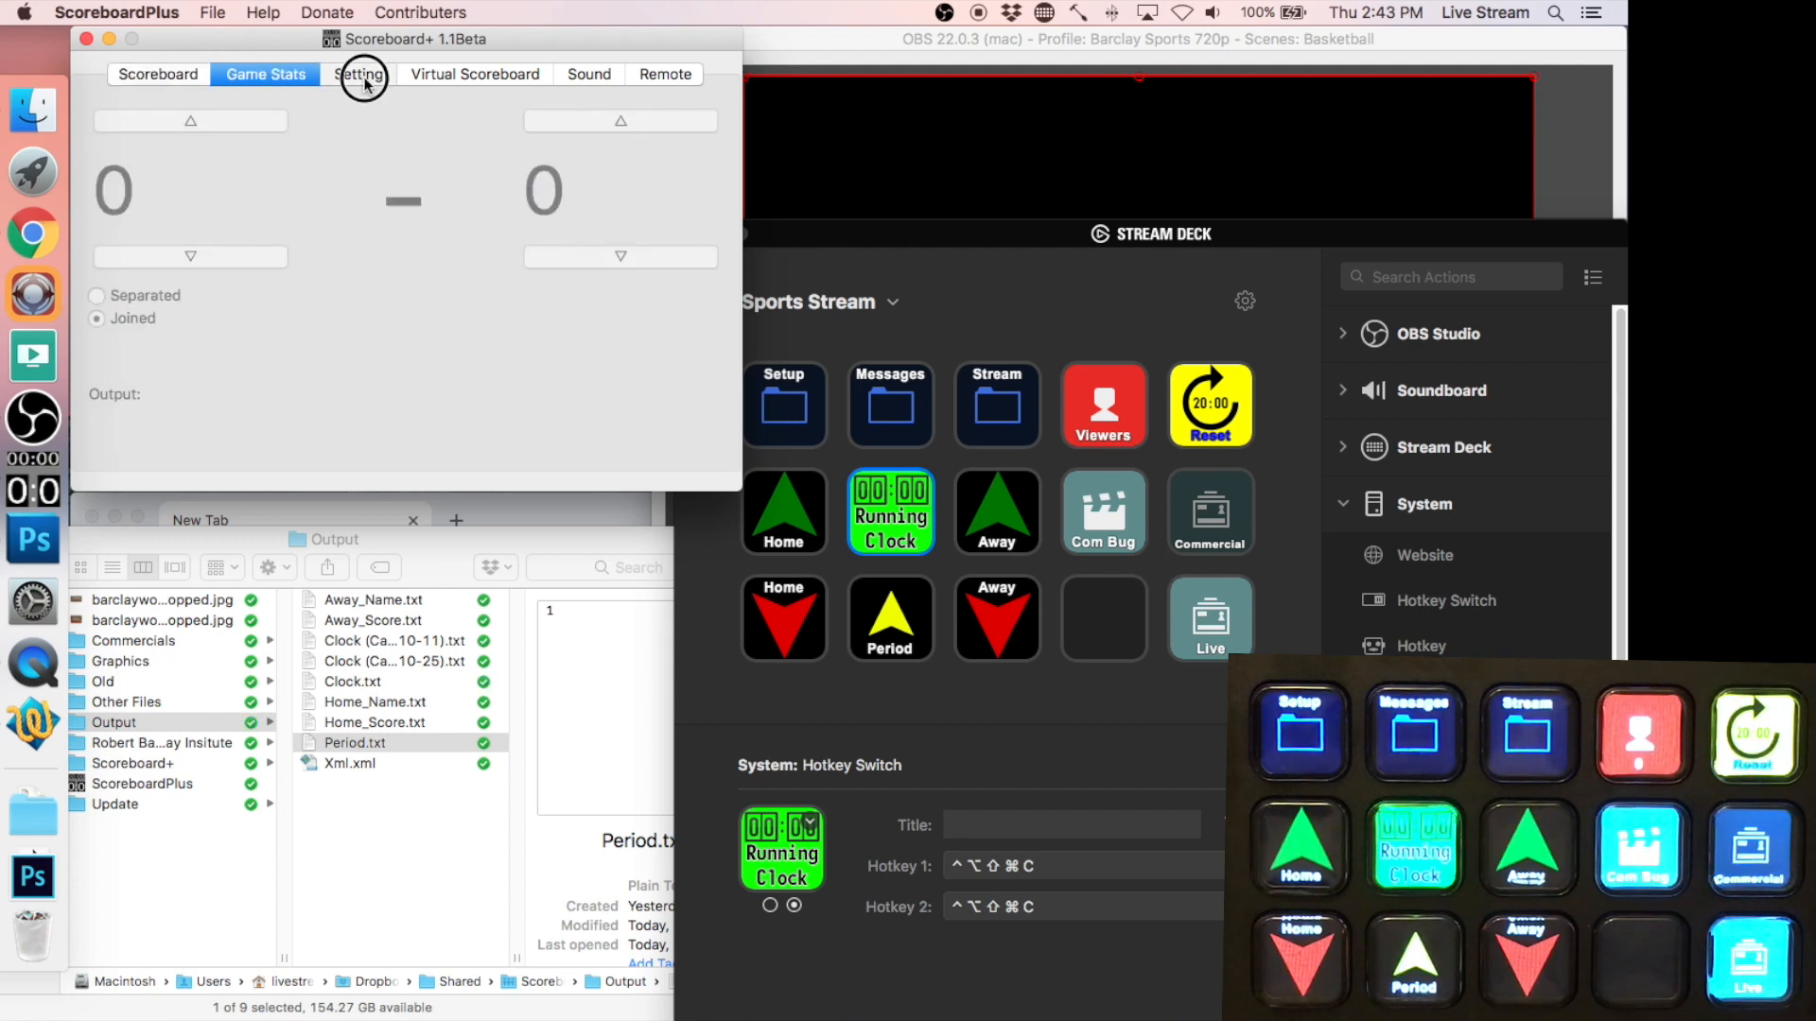
click(365, 76)
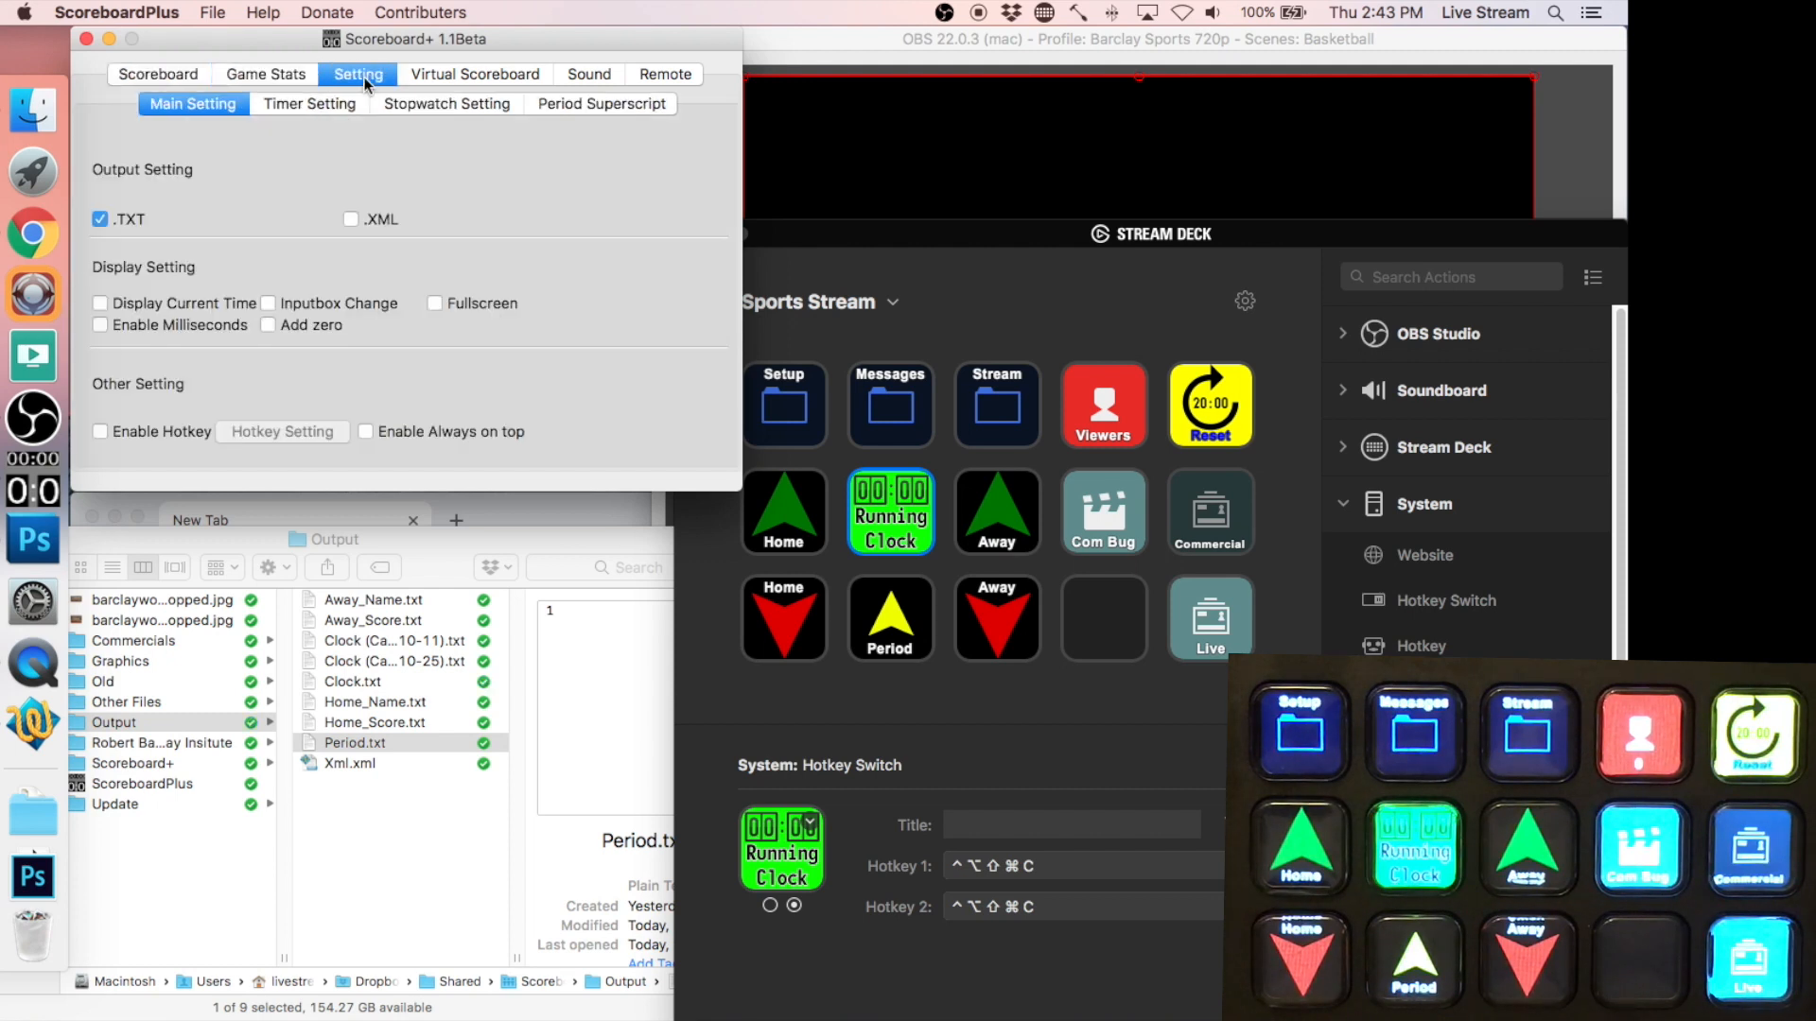
click(86, 39)
- Review the settings of the Period, Home down, Away down and Com Bug buttons in Stream Deck
click(890, 624)
click(791, 626)
click(960, 632)
click(1100, 515)
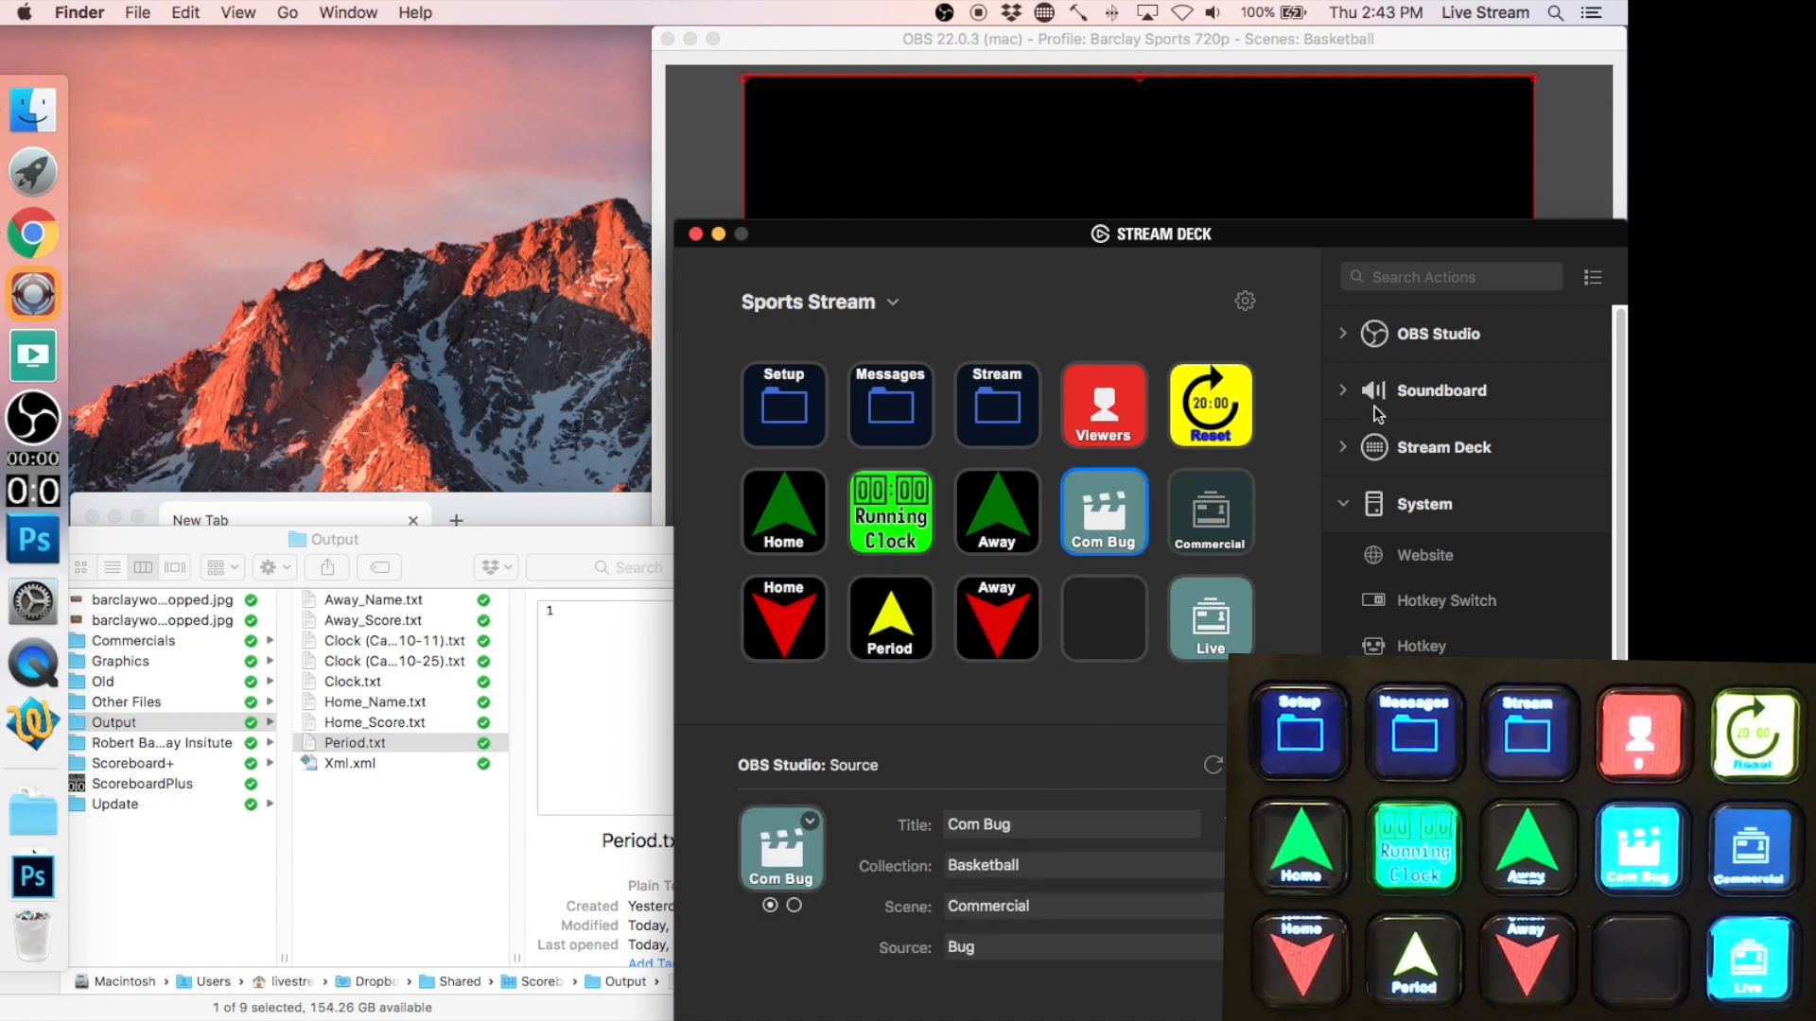
- Add an OBS Studio Source action to the empty key, using the Basketball collection, Live scene and Gym Audio source
click(1341, 332)
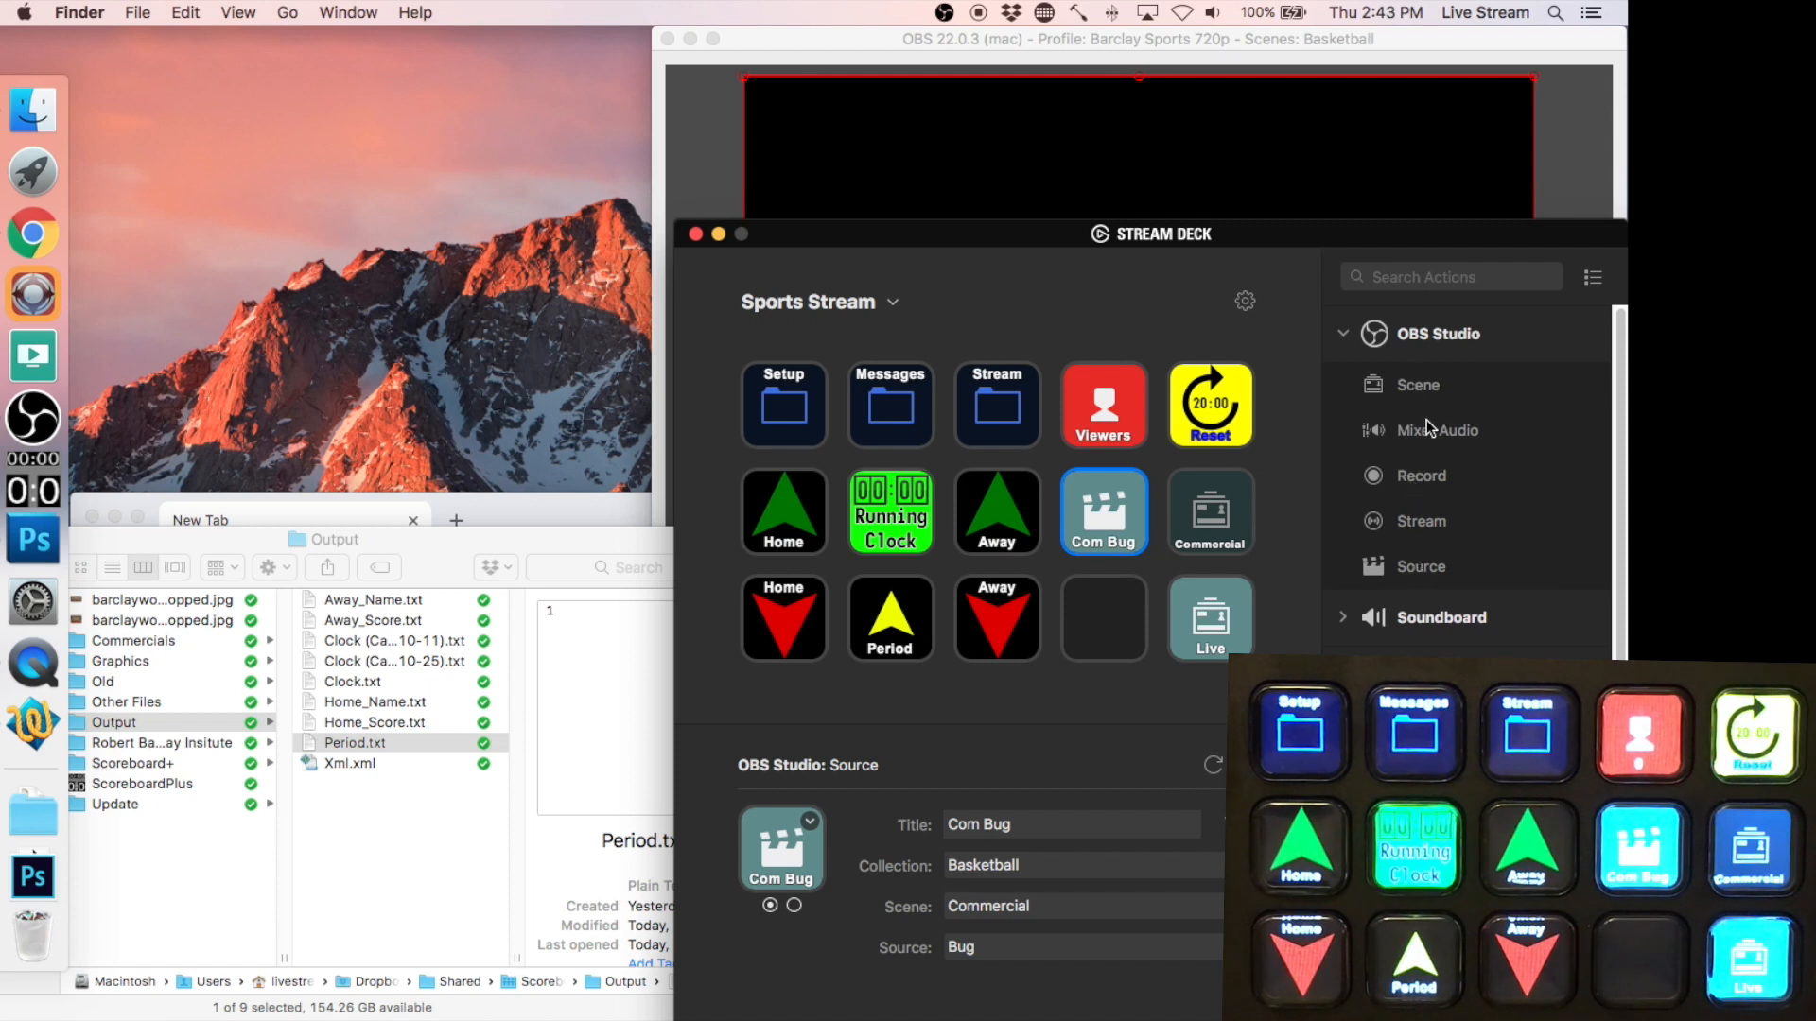
drag(1420, 566, 1104, 619)
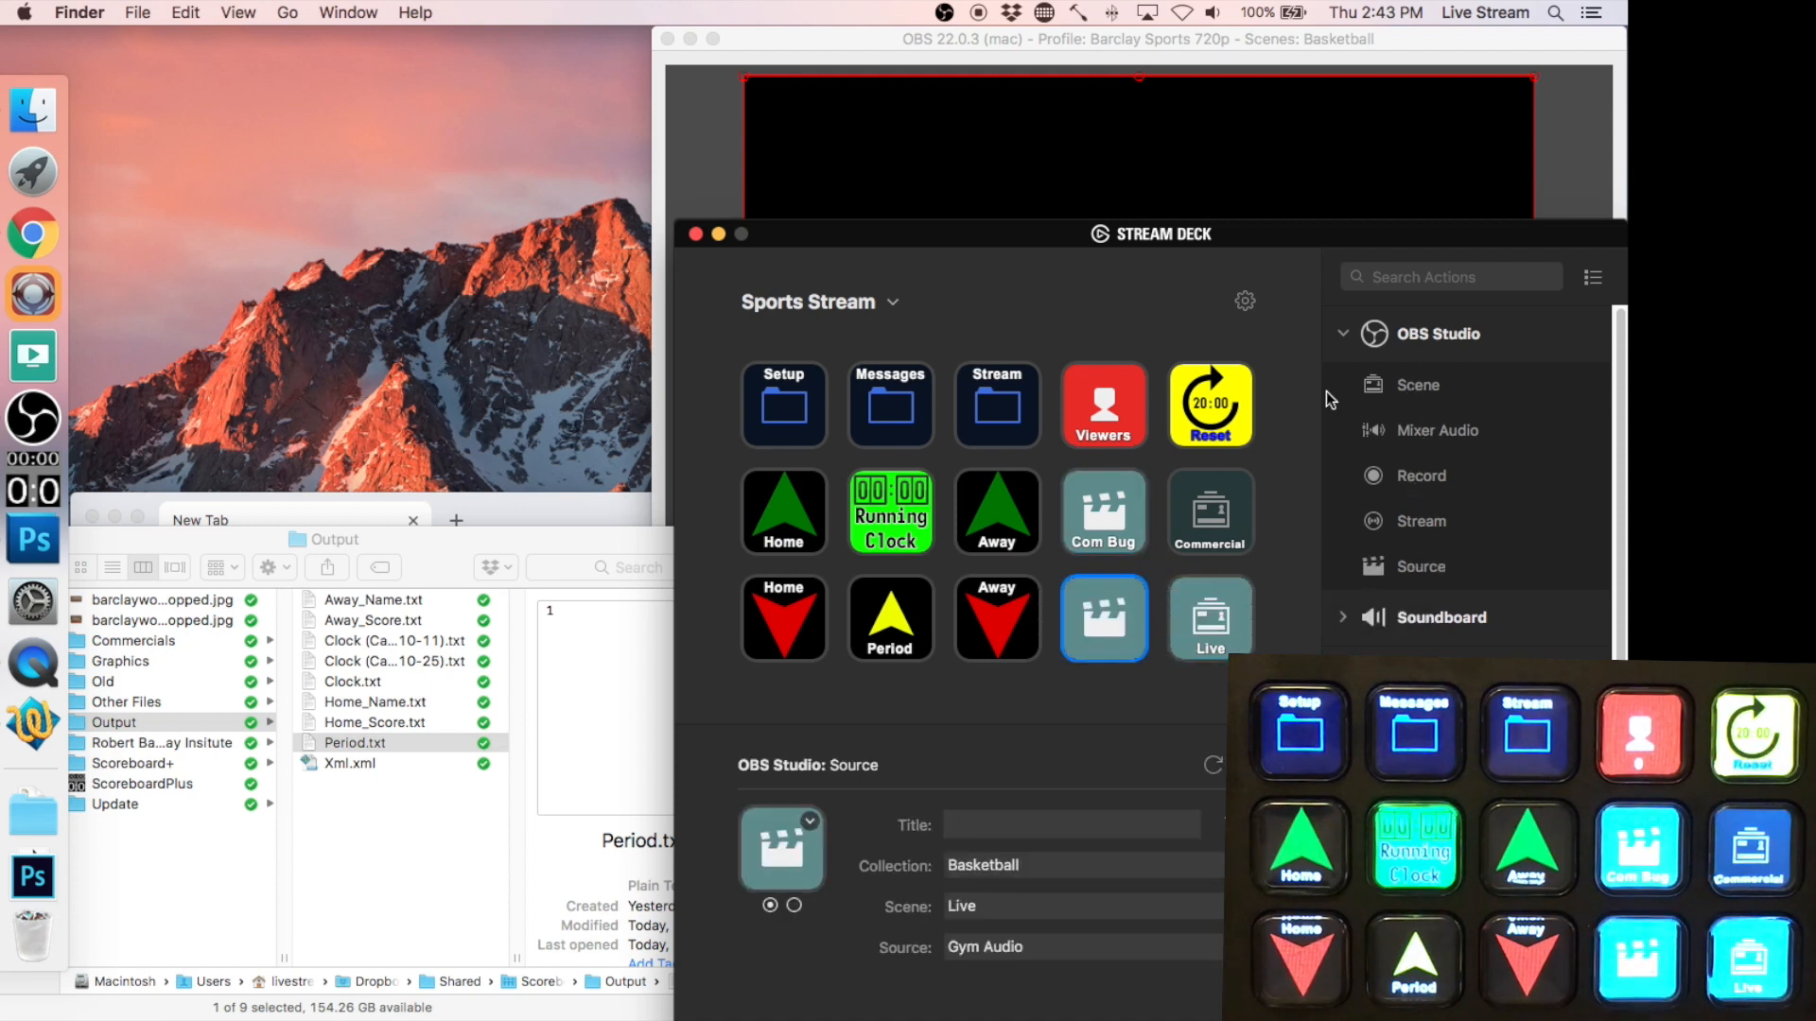
drag(1268, 243, 582, 174)
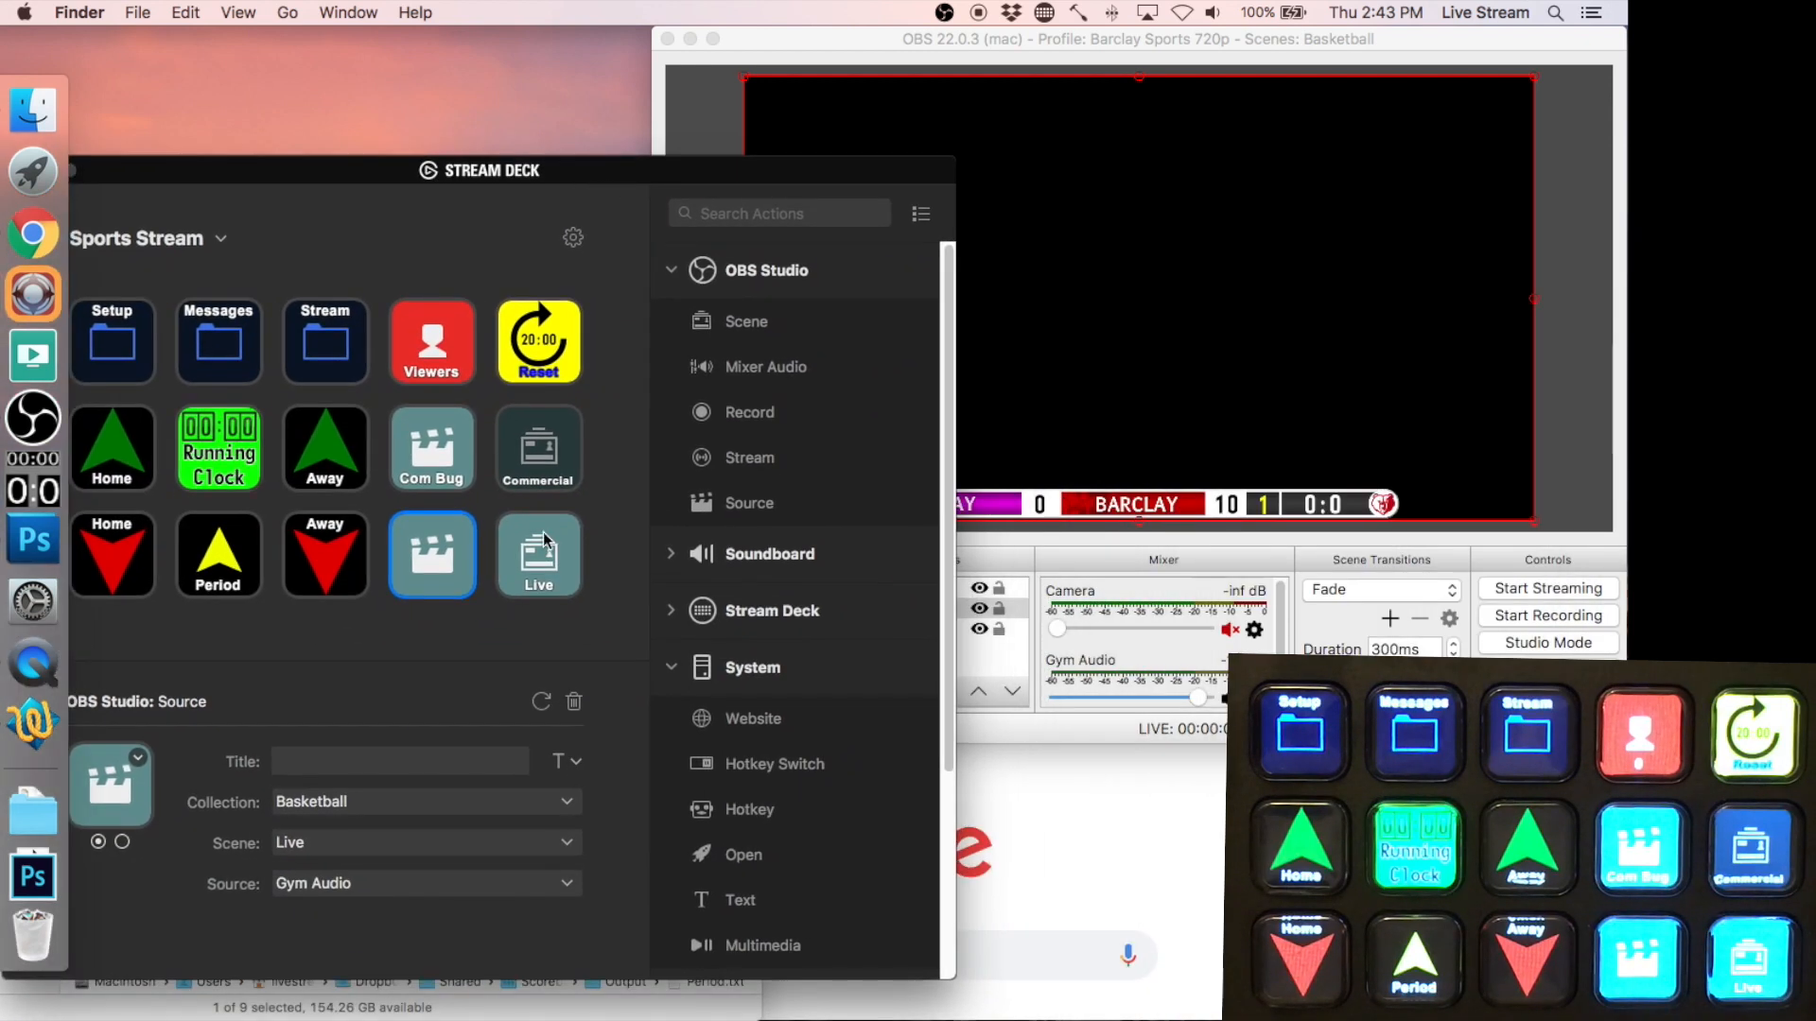
click(438, 838)
click(220, 843)
click(390, 875)
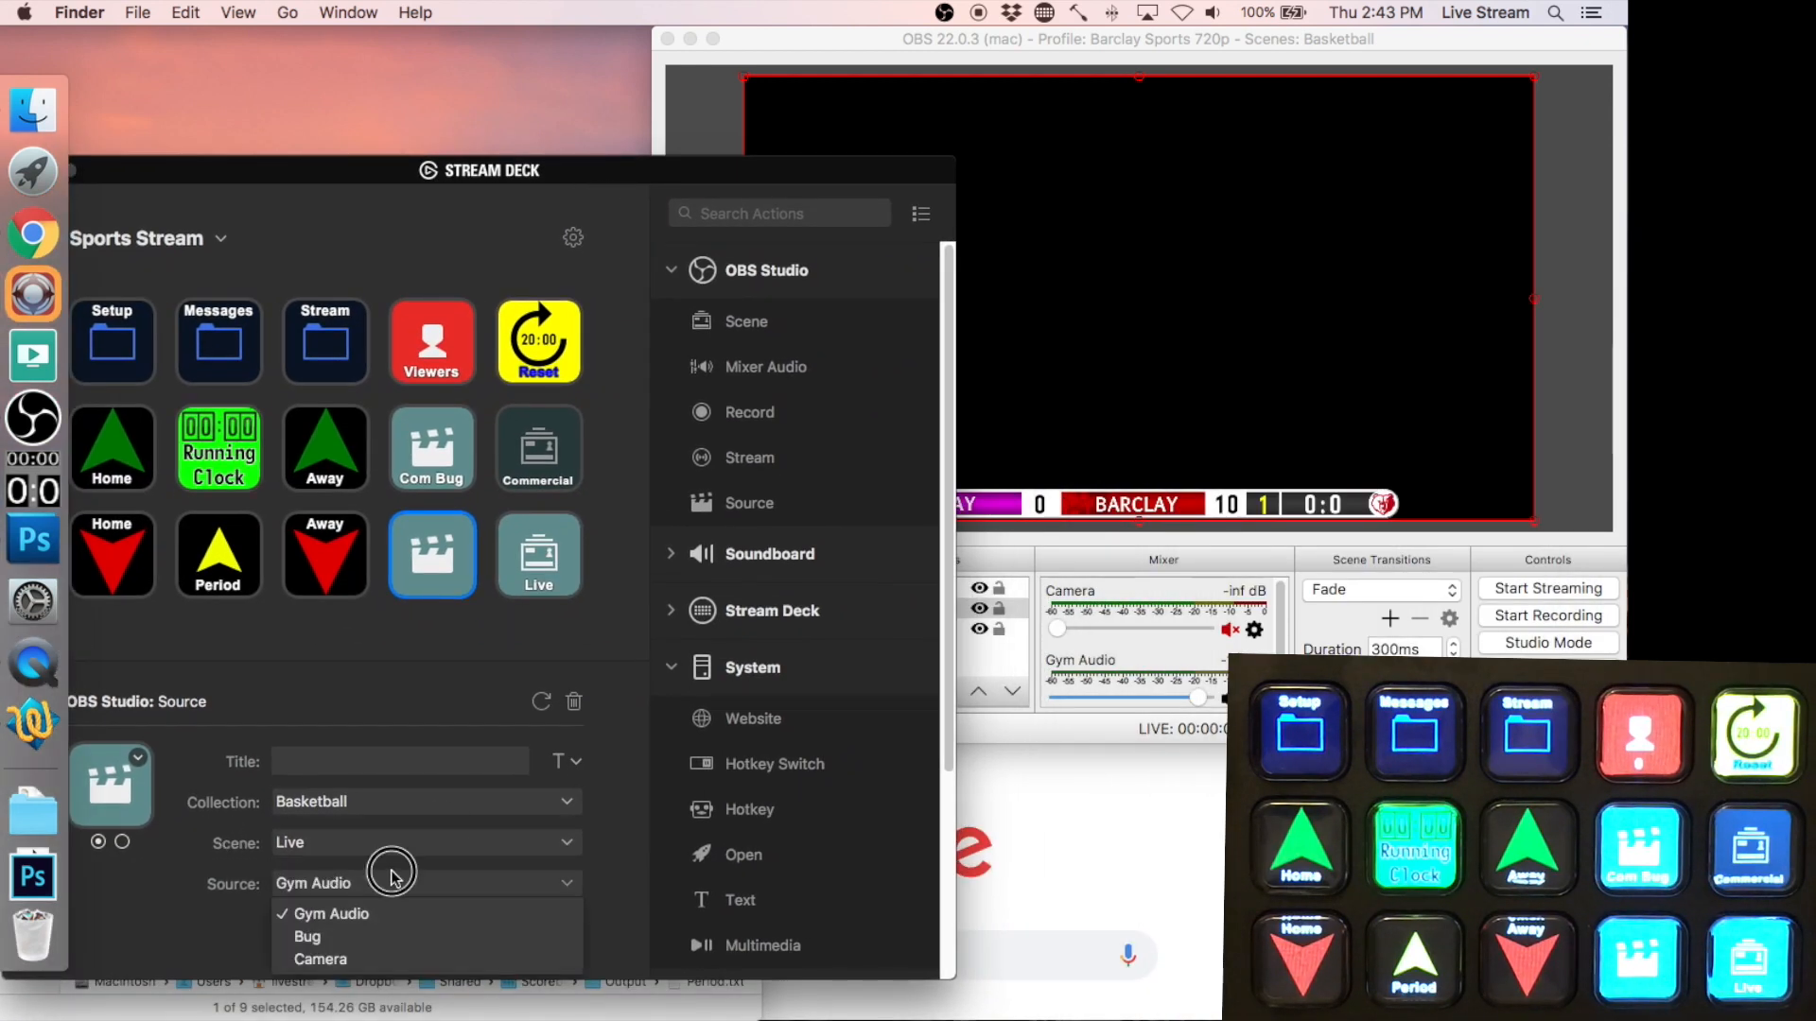
click(362, 915)
- Move the Stream Deck window aside to check the Gym Audio source's visibility in OBS, and bring it back
click(697, 171)
drag(697, 170, 424, 176)
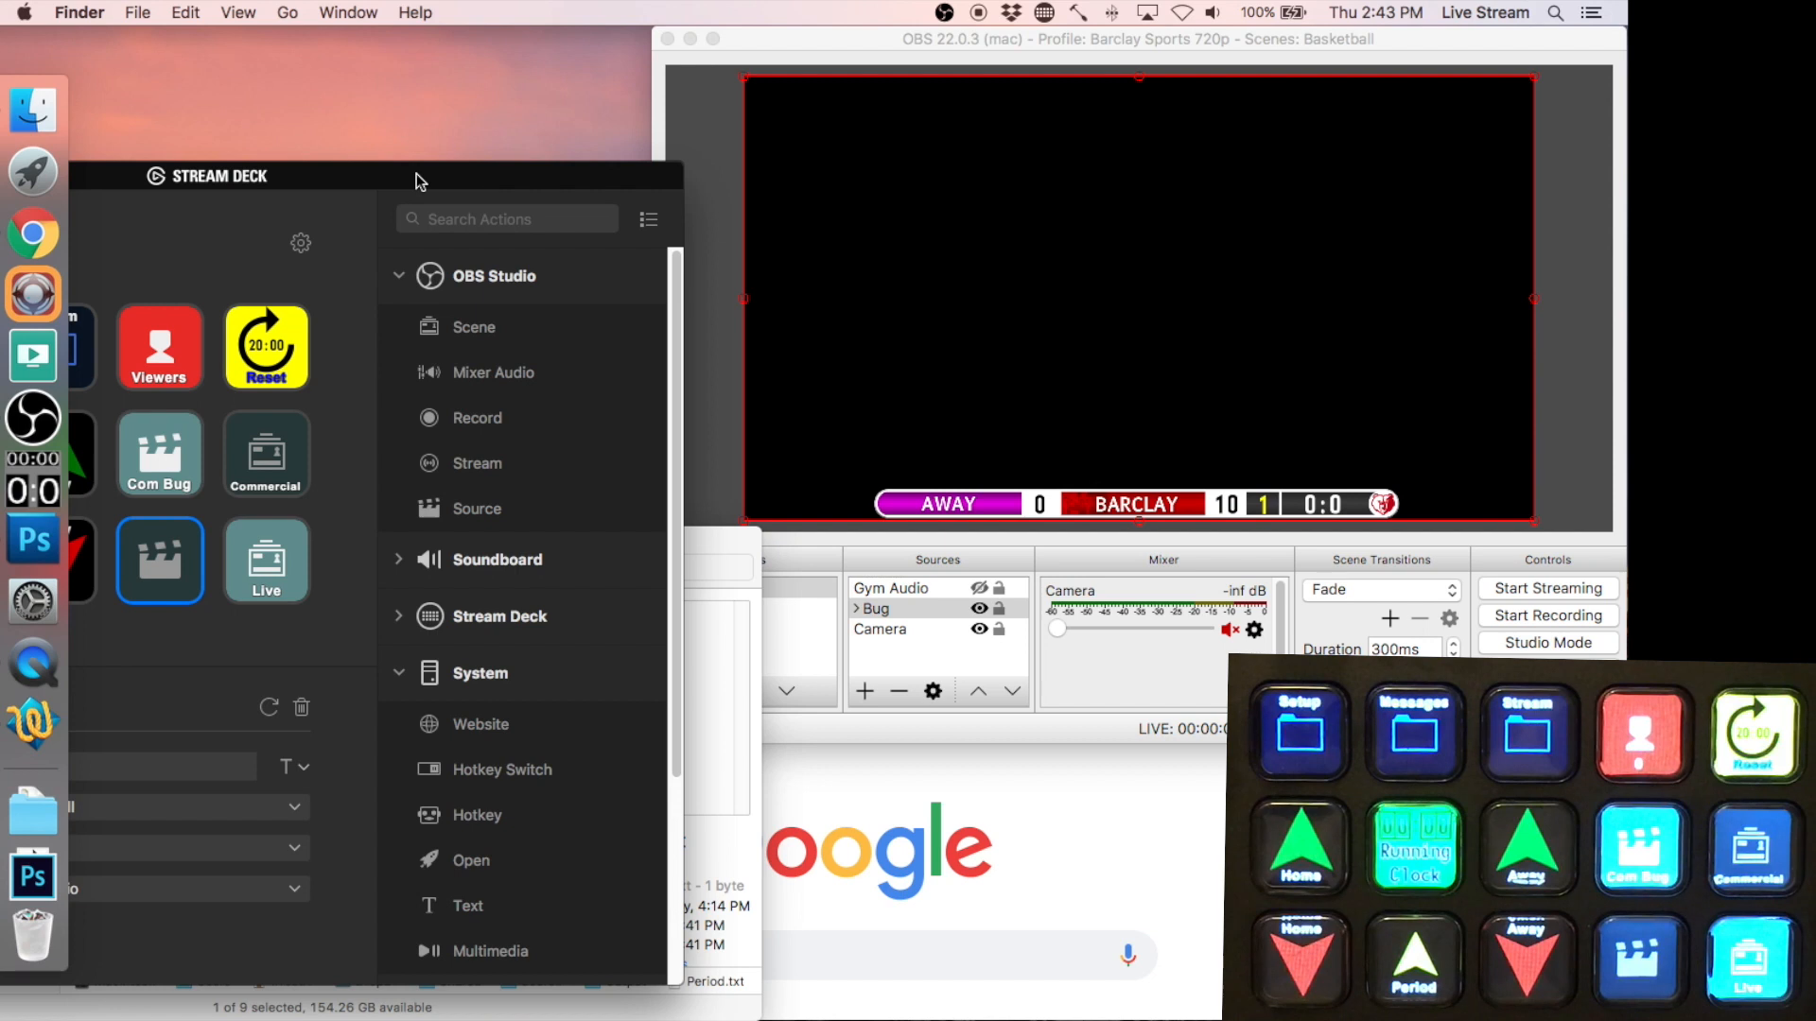
drag(417, 173, 1048, 64)
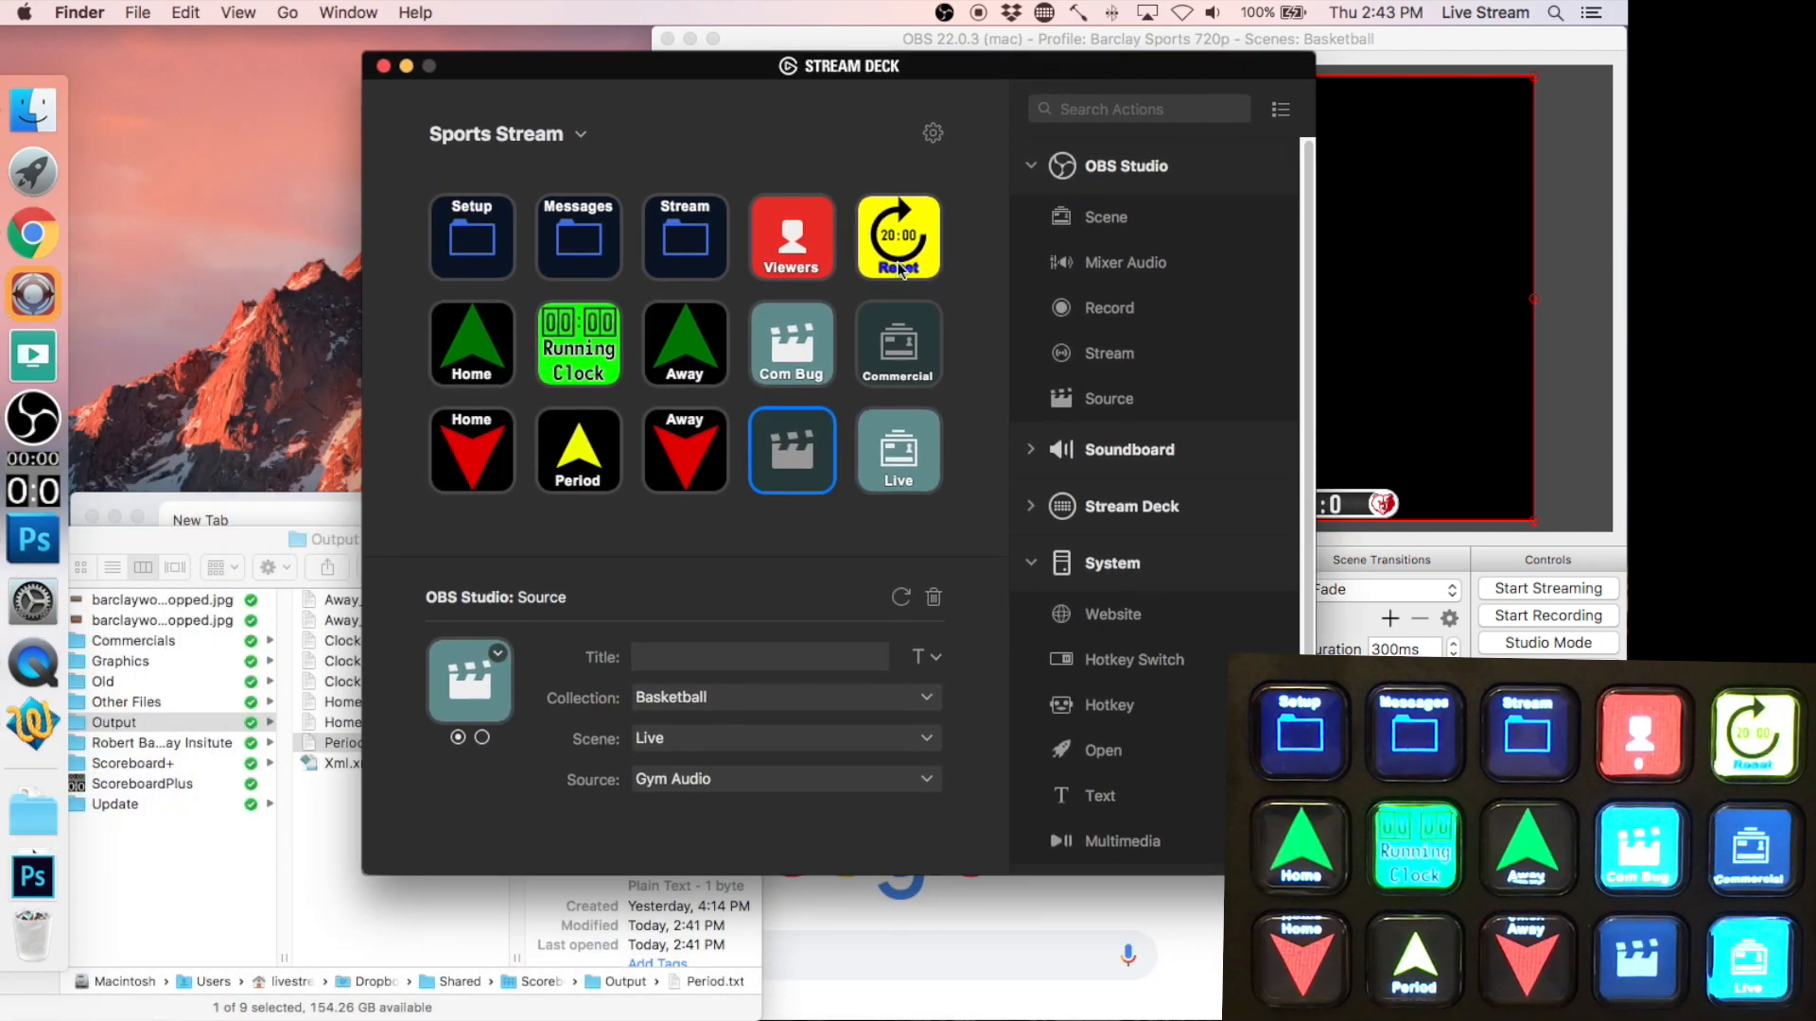
- View the Reset button's hotkey settings and reposition the Stream Deck window over the OBS preview
click(898, 263)
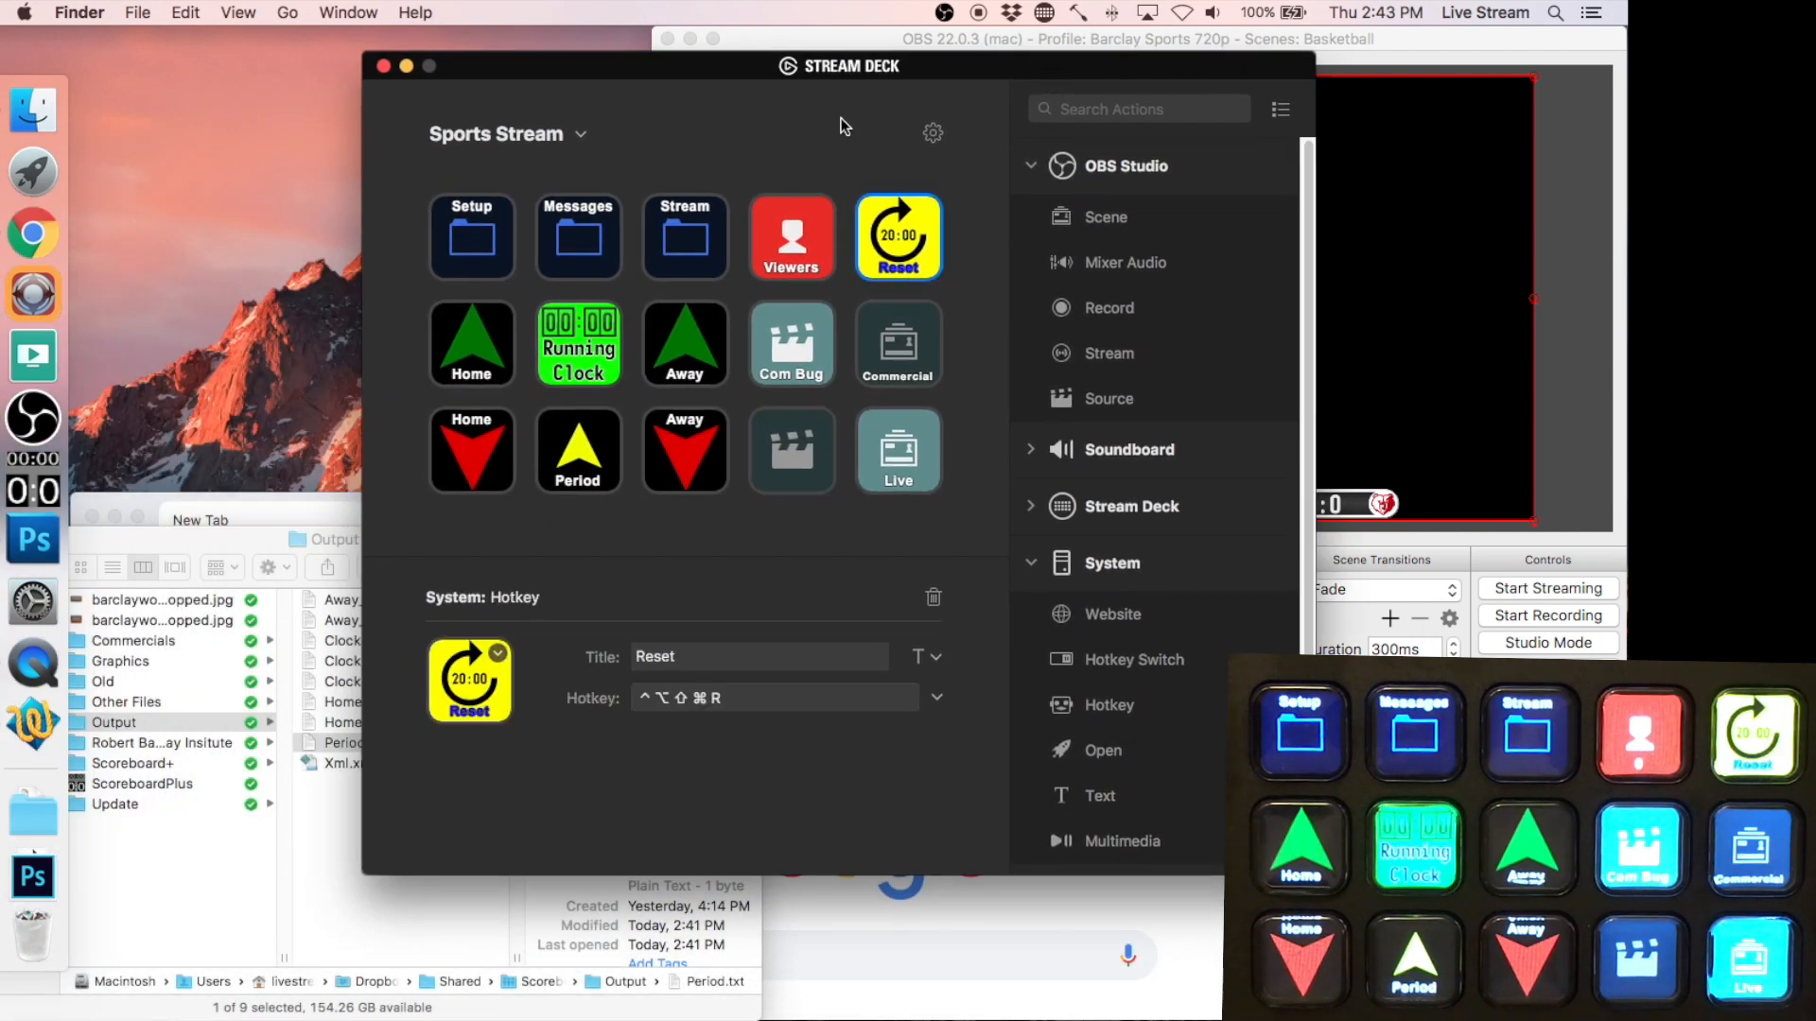
click(811, 52)
drag(645, 57, 362, 68)
click(1086, 47)
click(486, 97)
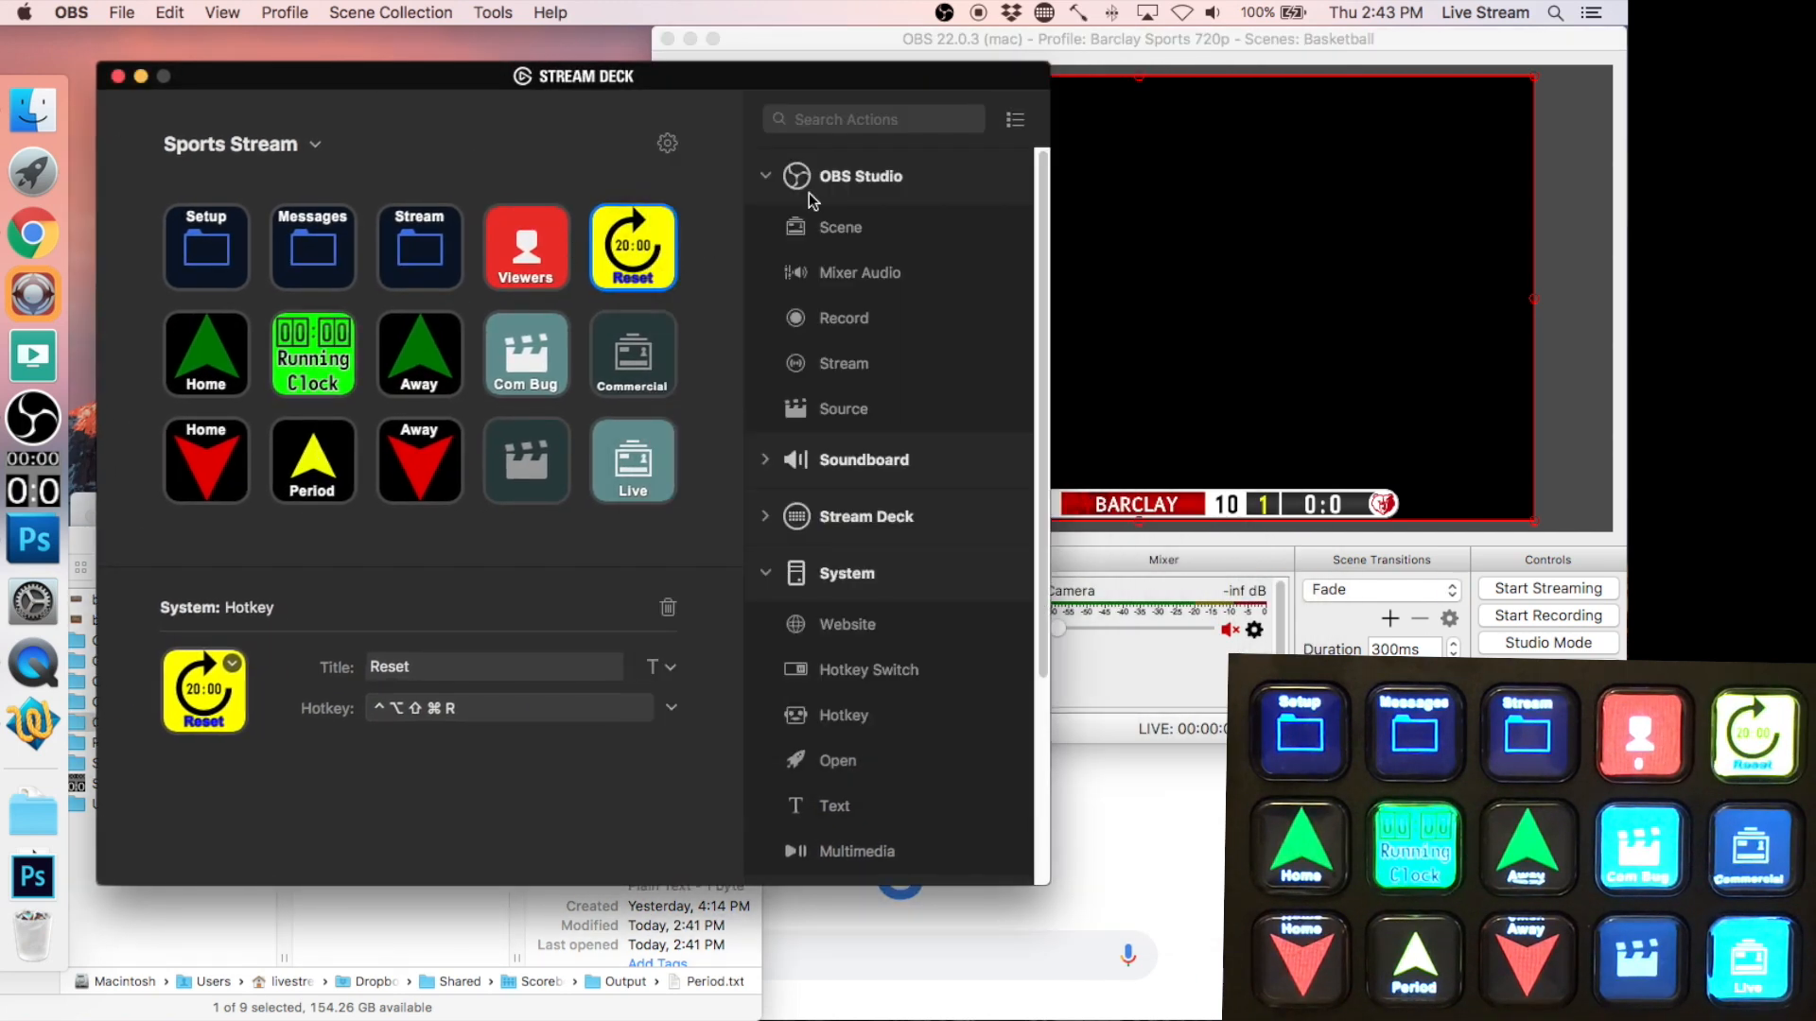
- Collapse the OBS Studio and System action groups, and examine which action categories can be enabled in the actions list
click(767, 178)
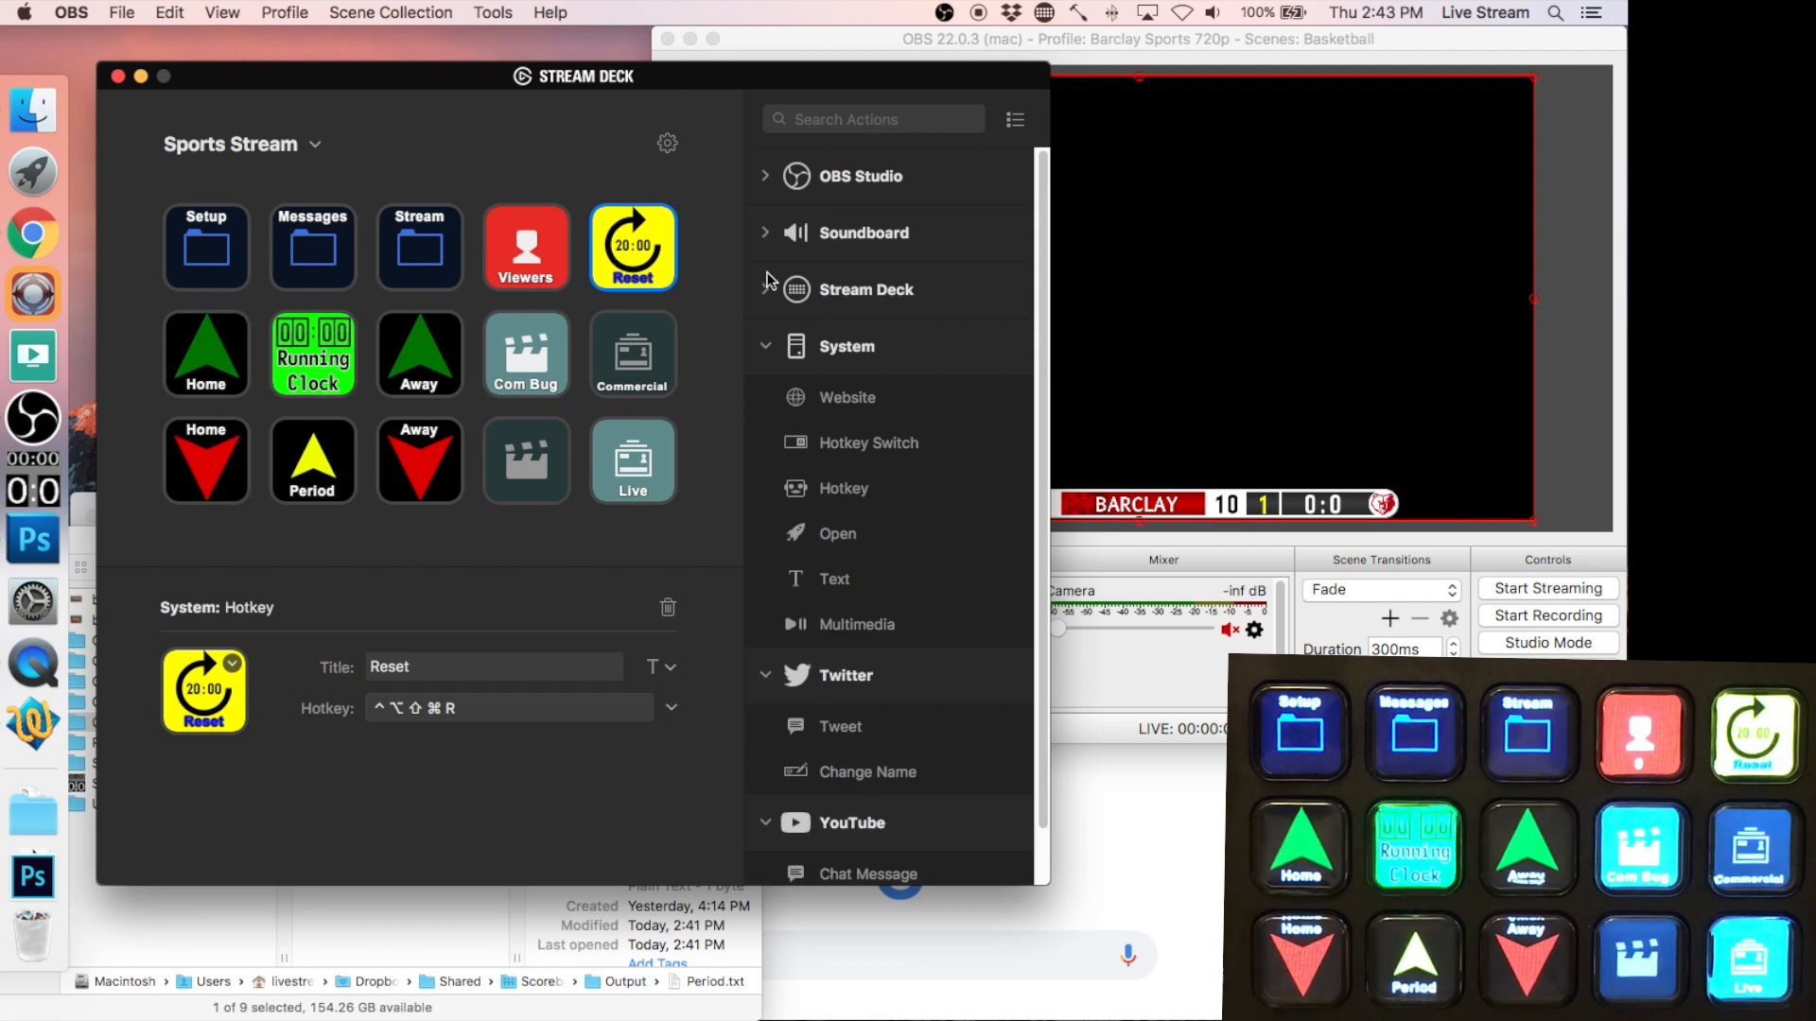
click(767, 348)
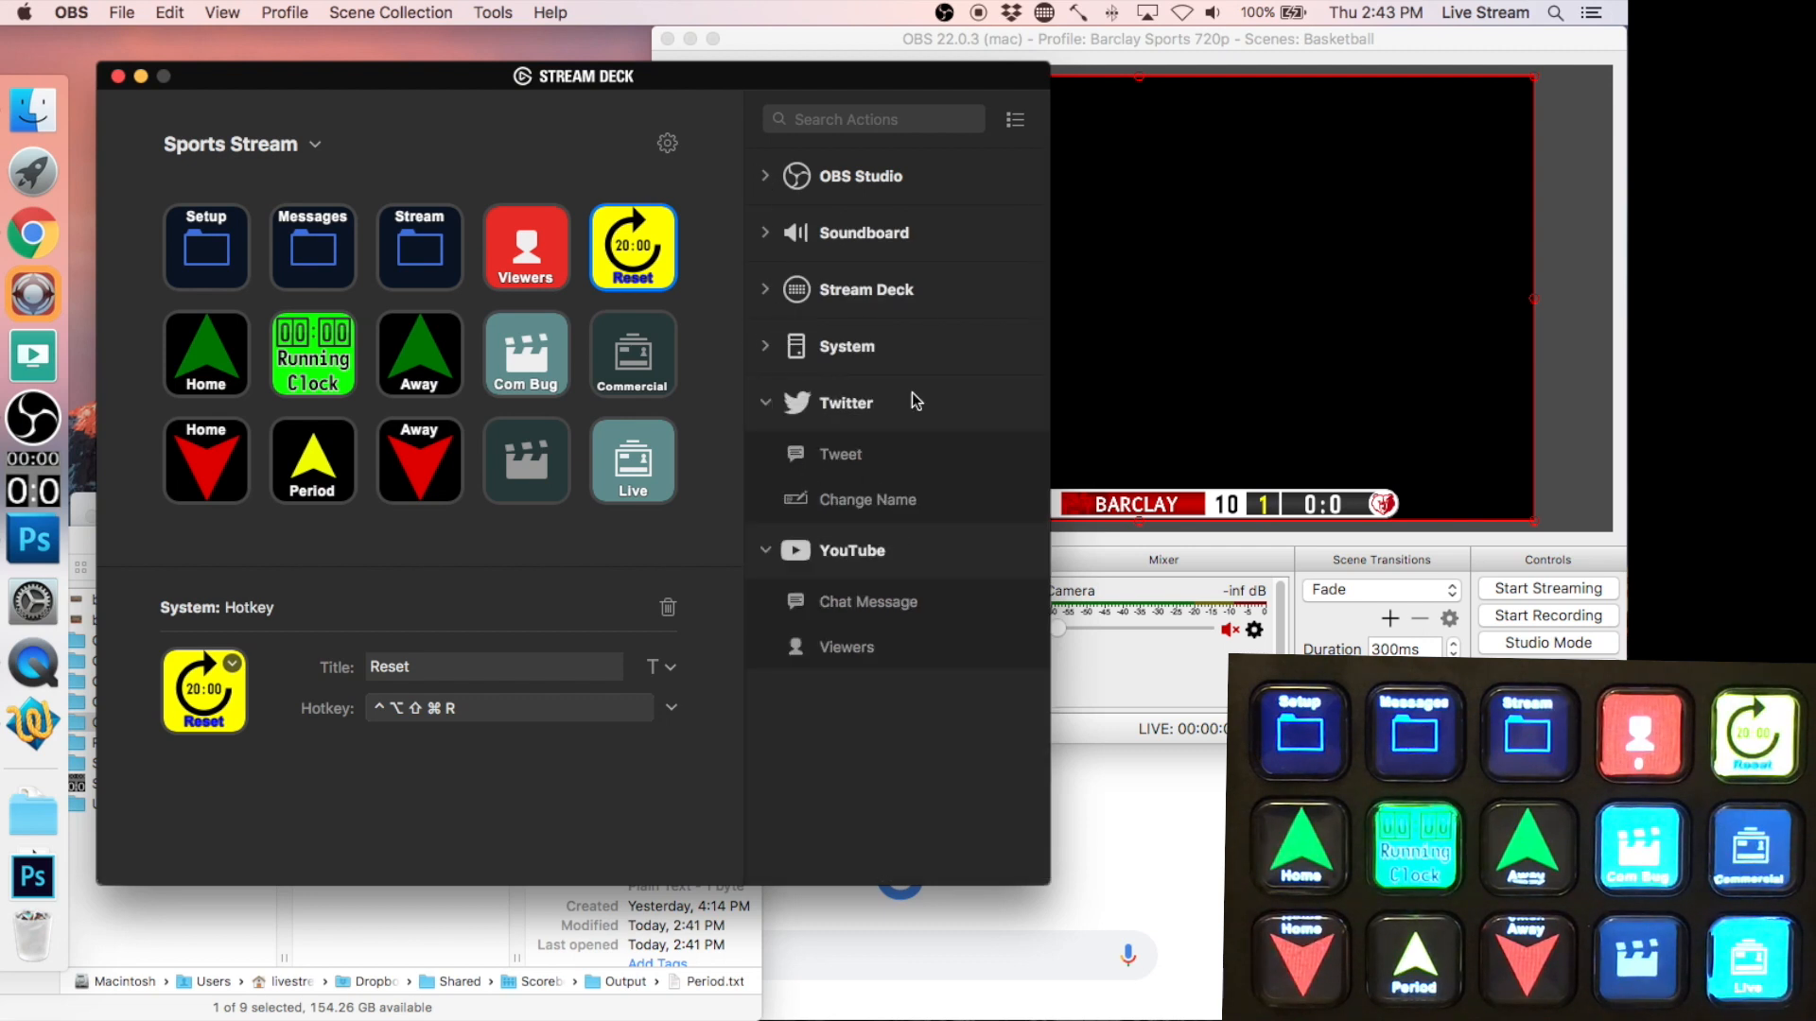
click(1016, 125)
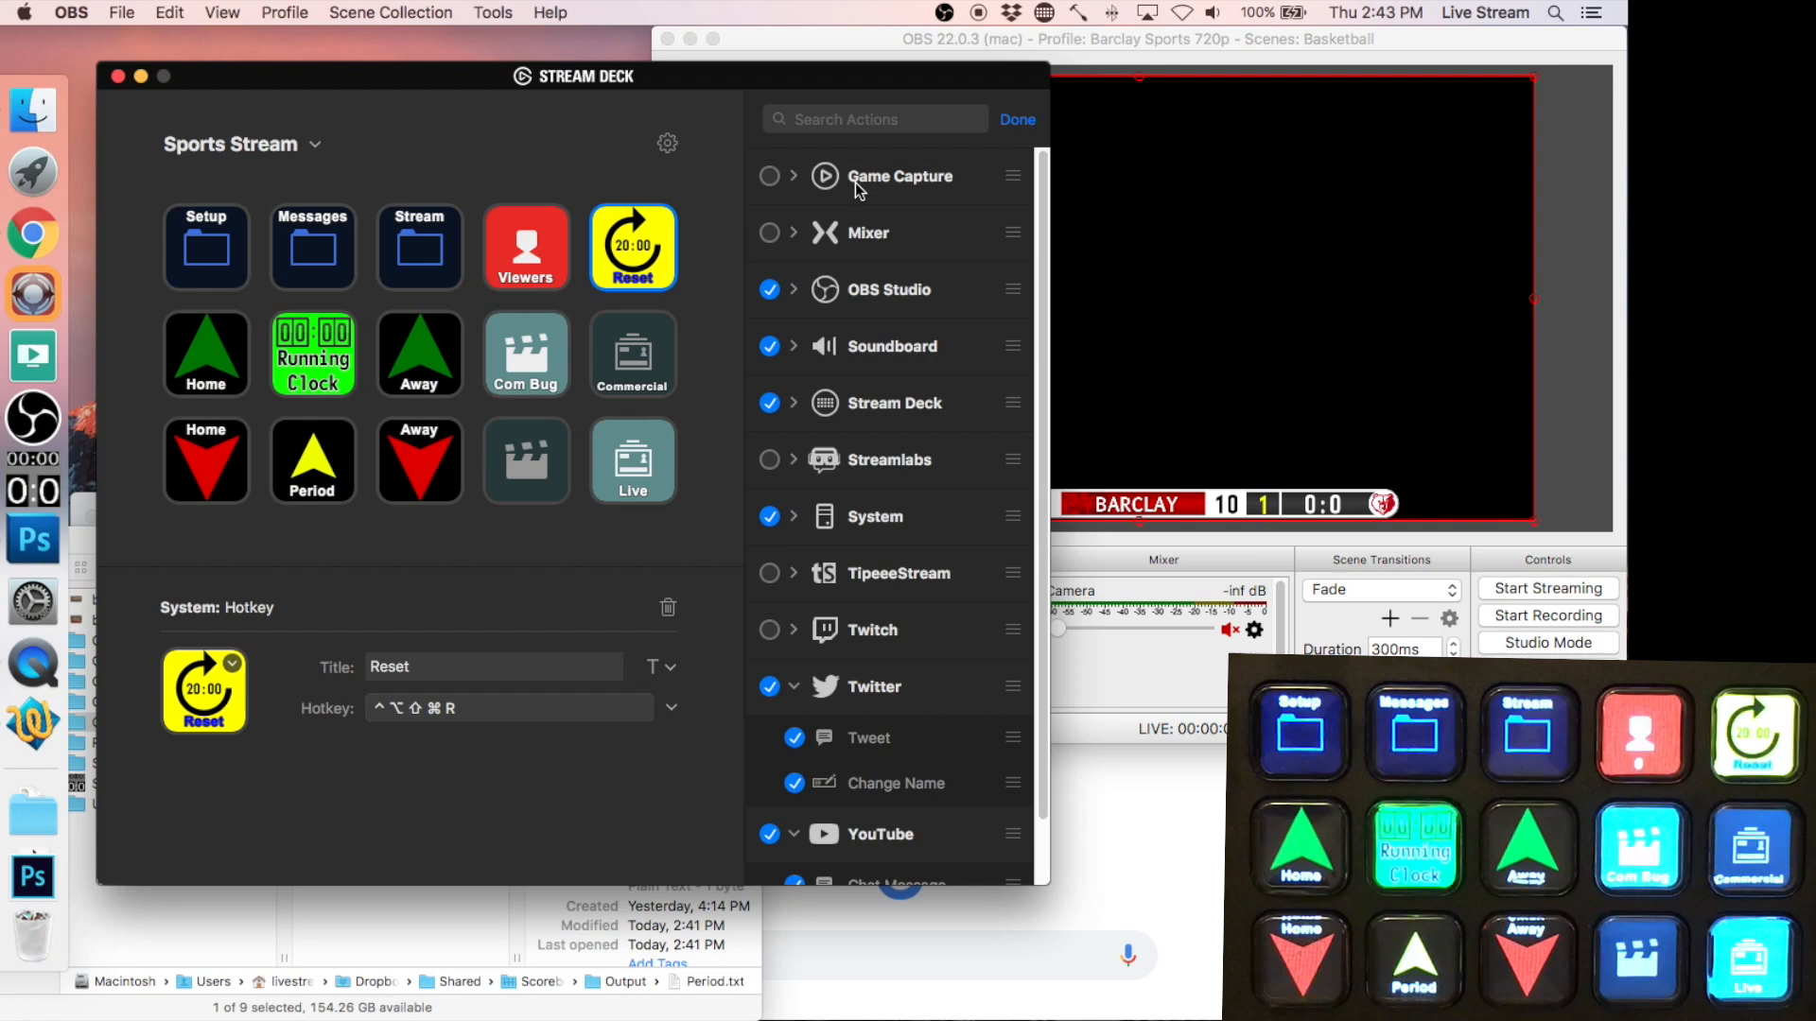
scroll(1039, 284, down, 2)
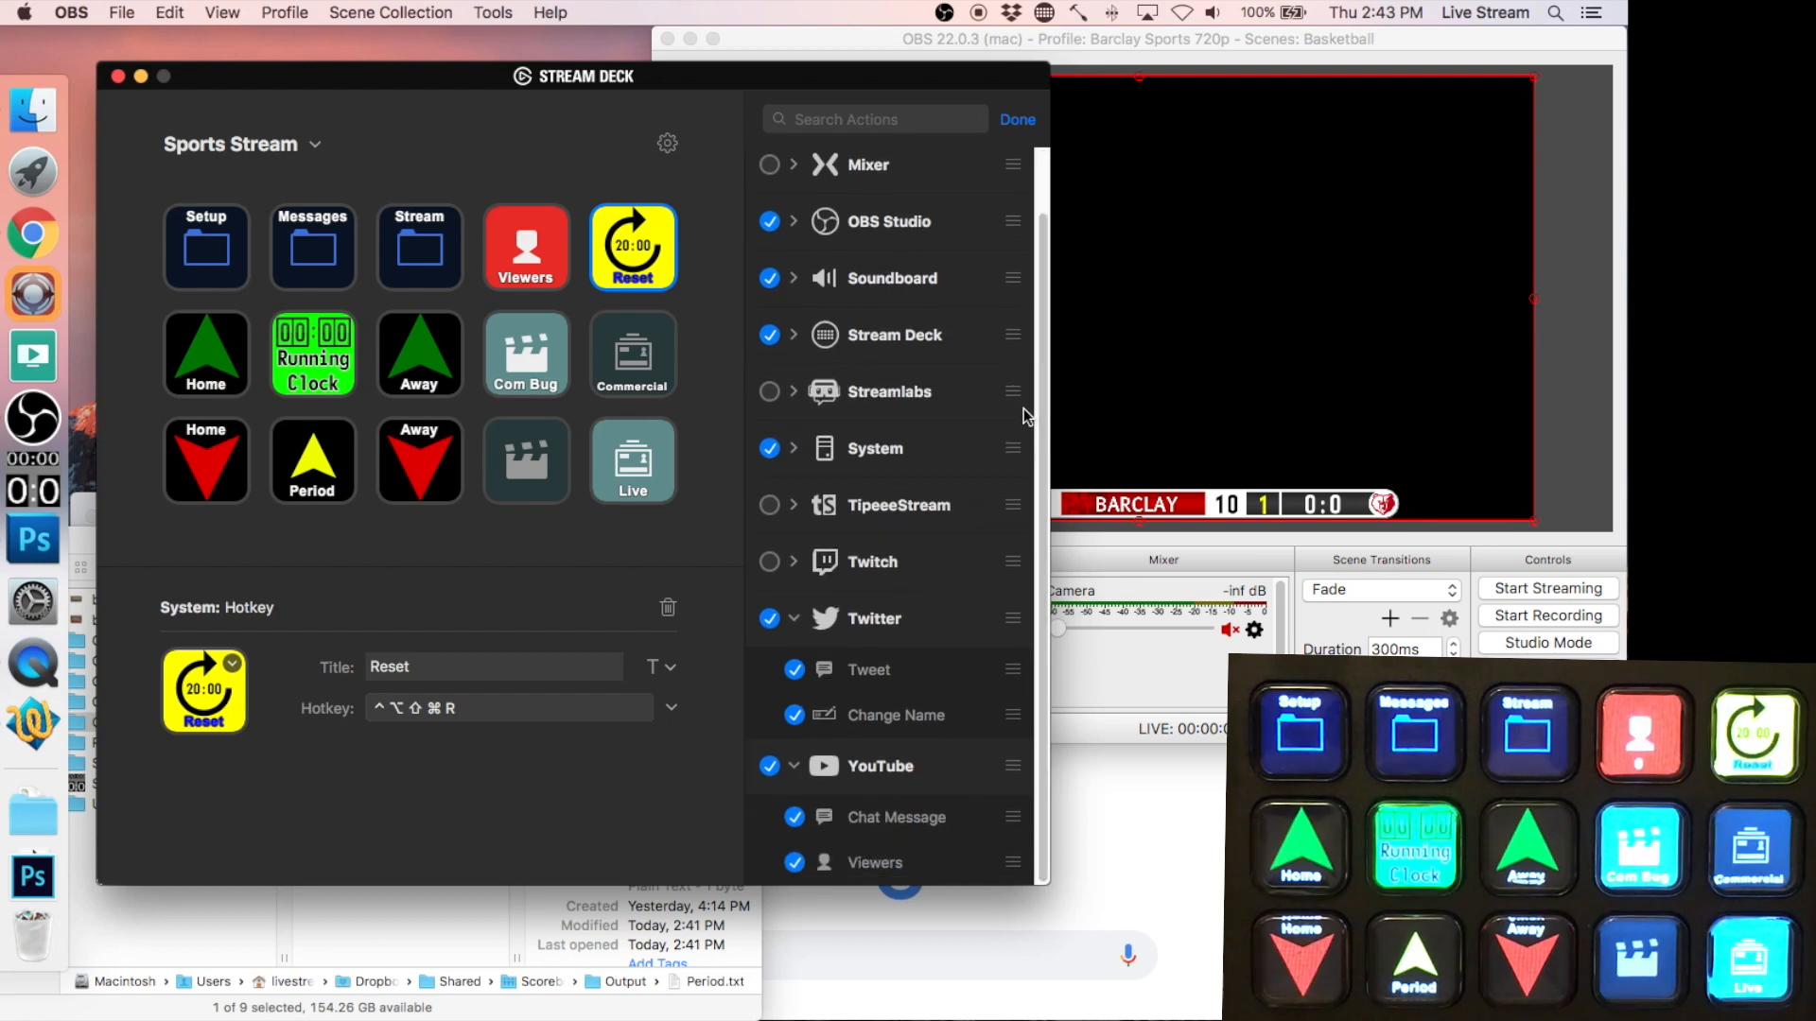
- Examine the actions available in the Twitch category, collapse it again, and finish editing the actions list
scroll(946, 416, up, 2)
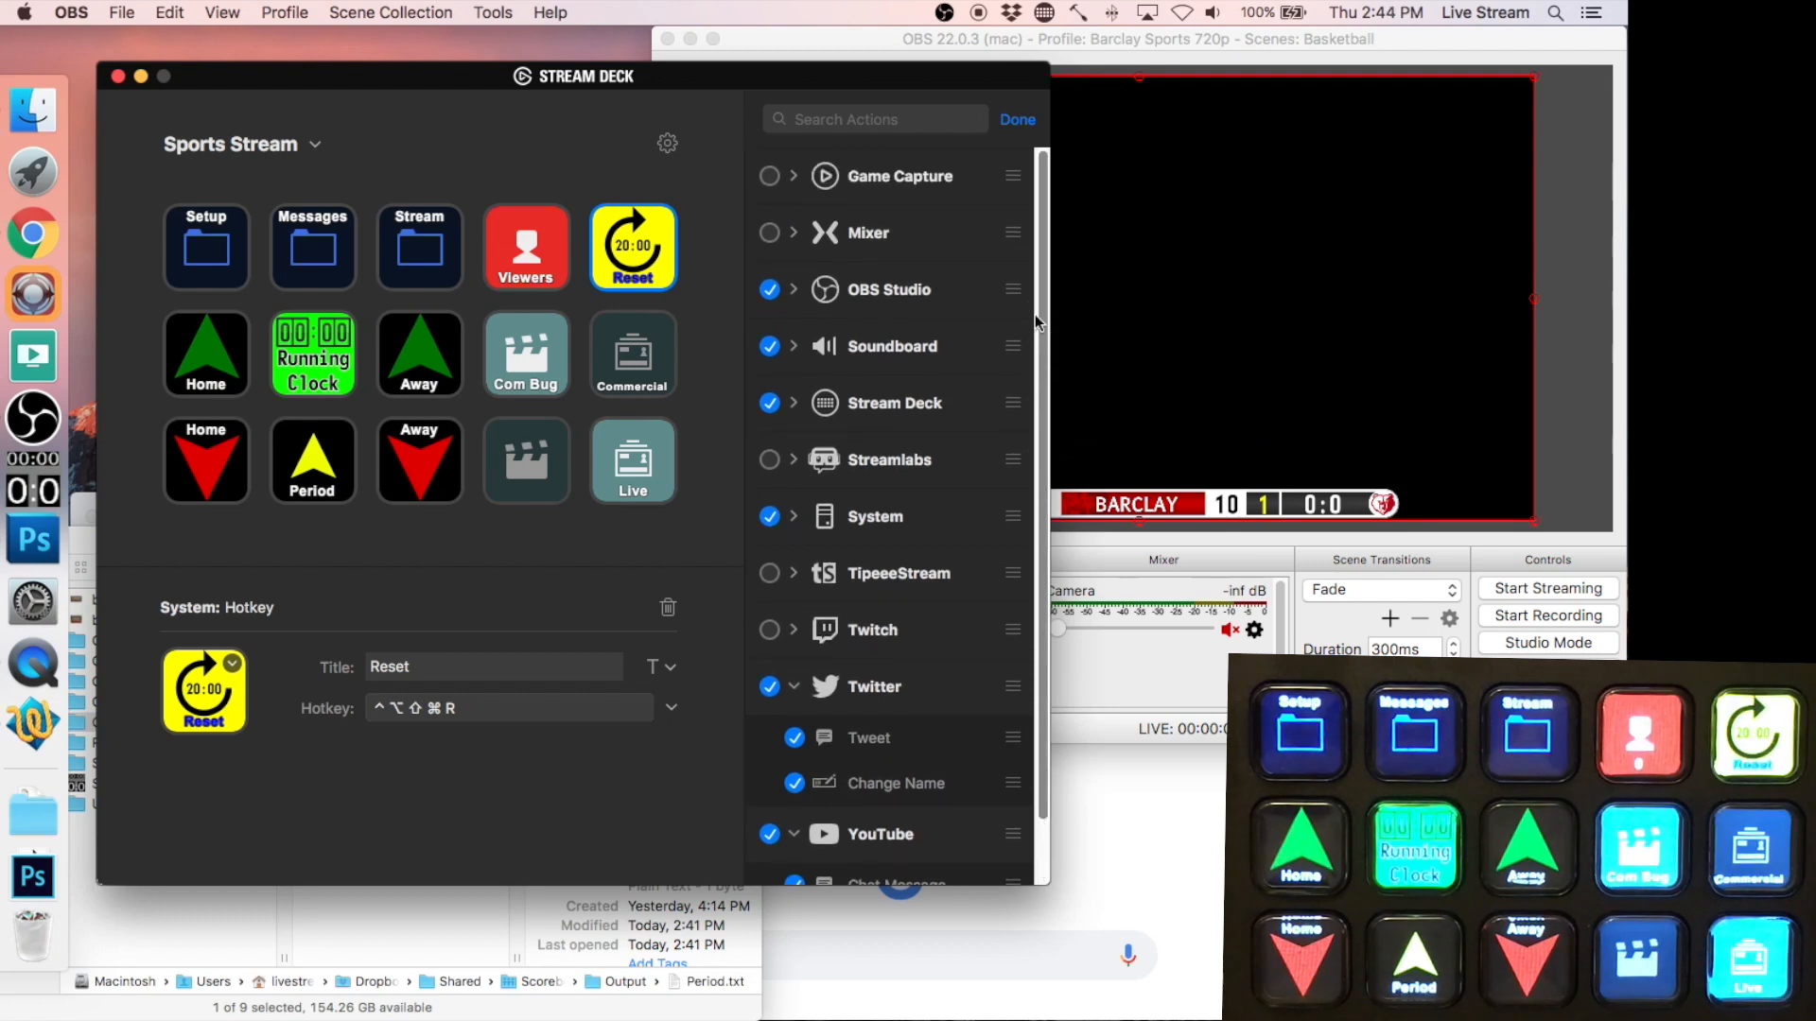
click(799, 631)
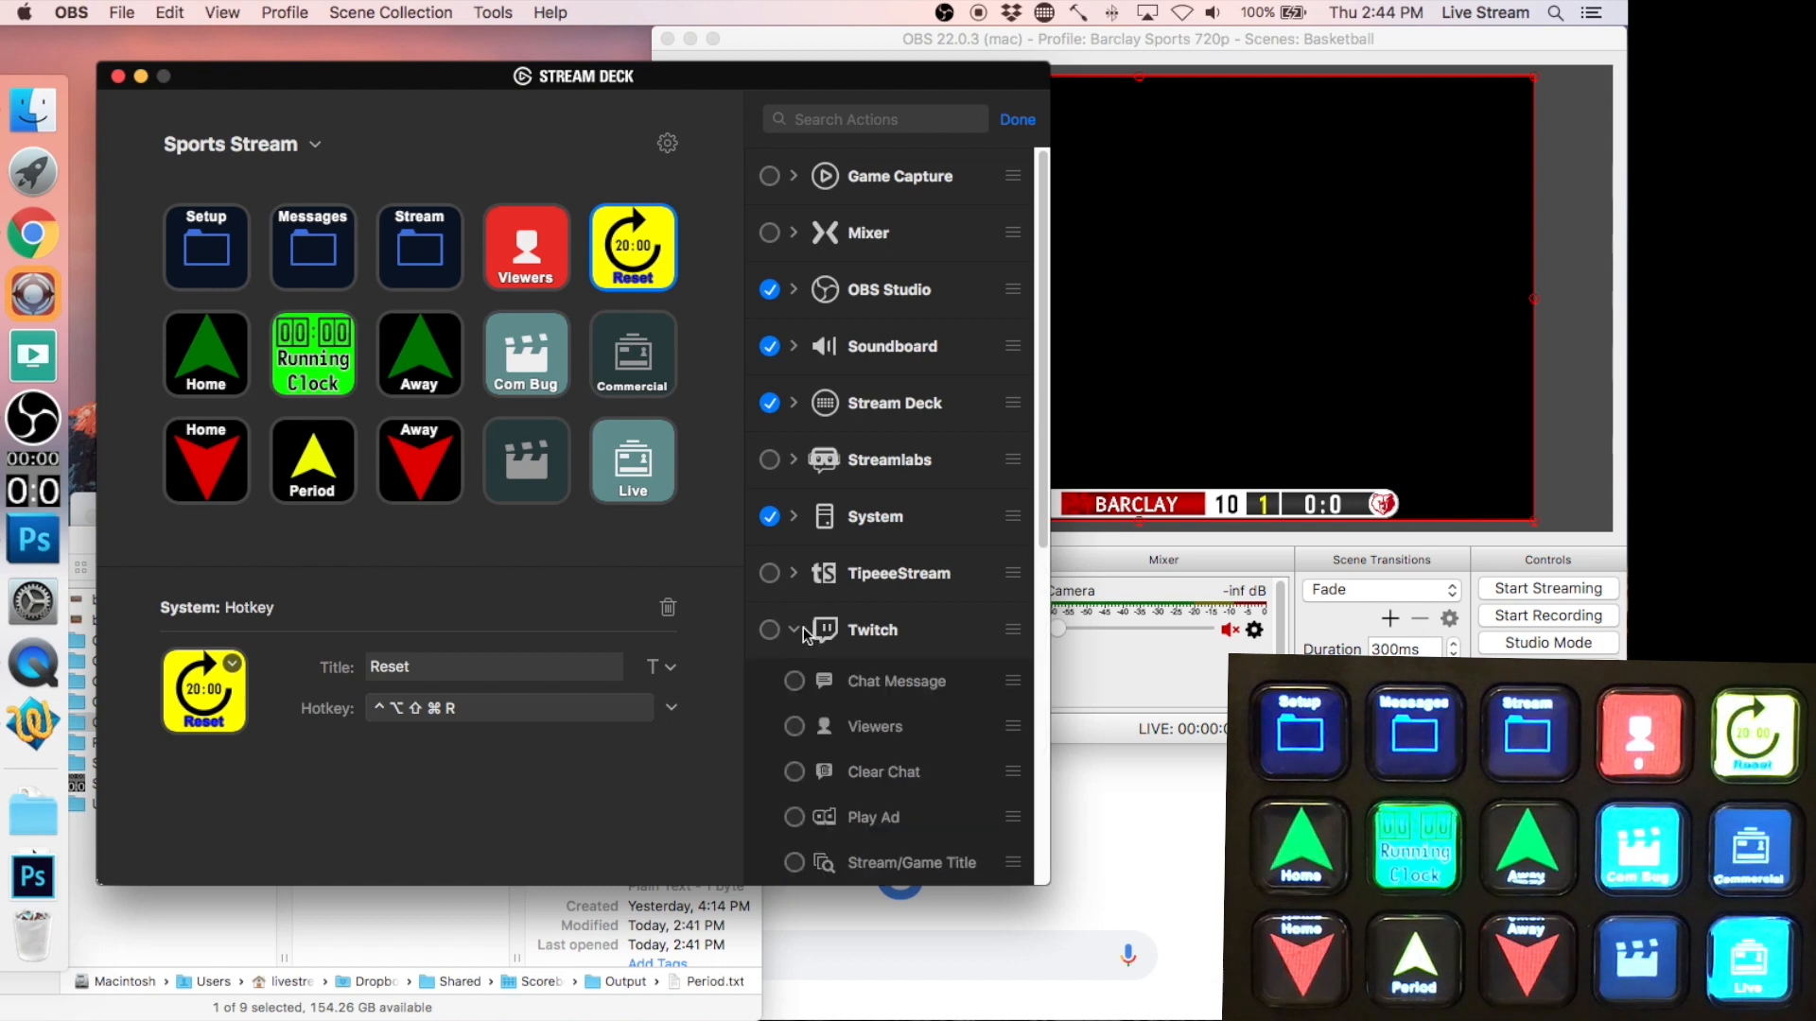
drag(1043, 374, 1034, 584)
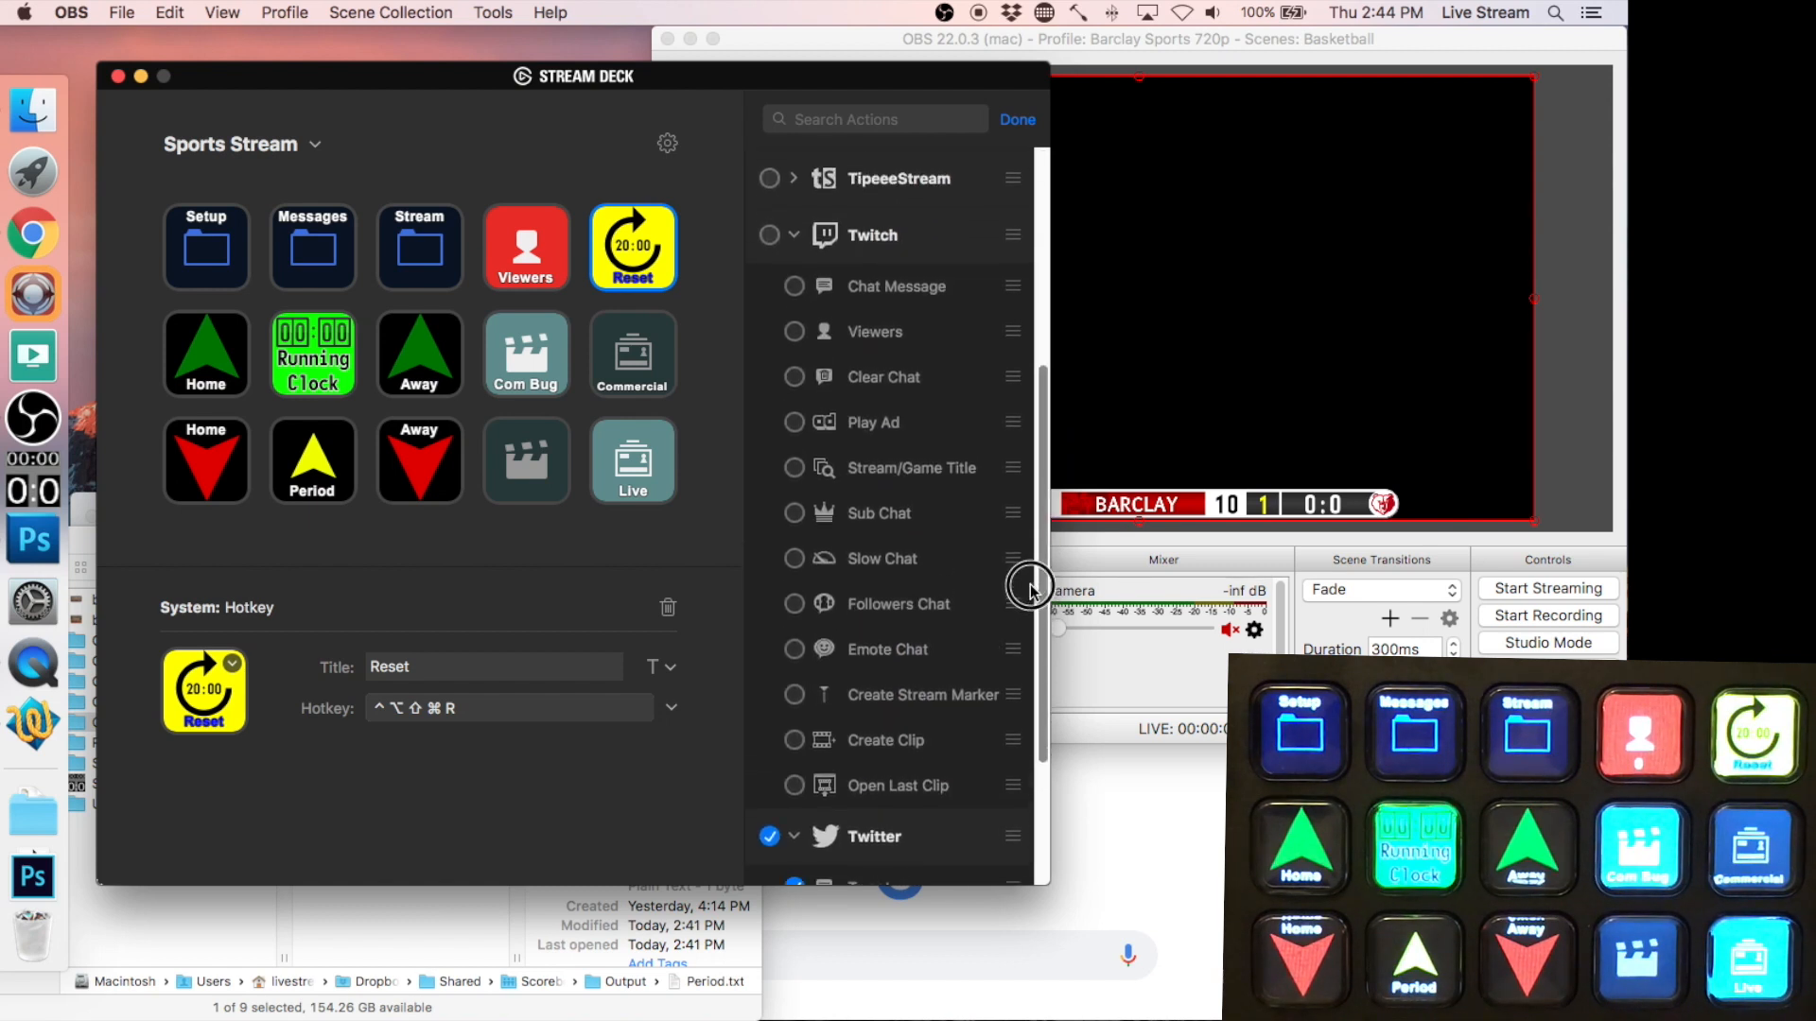
click(799, 248)
scroll(1019, 189, up, 1)
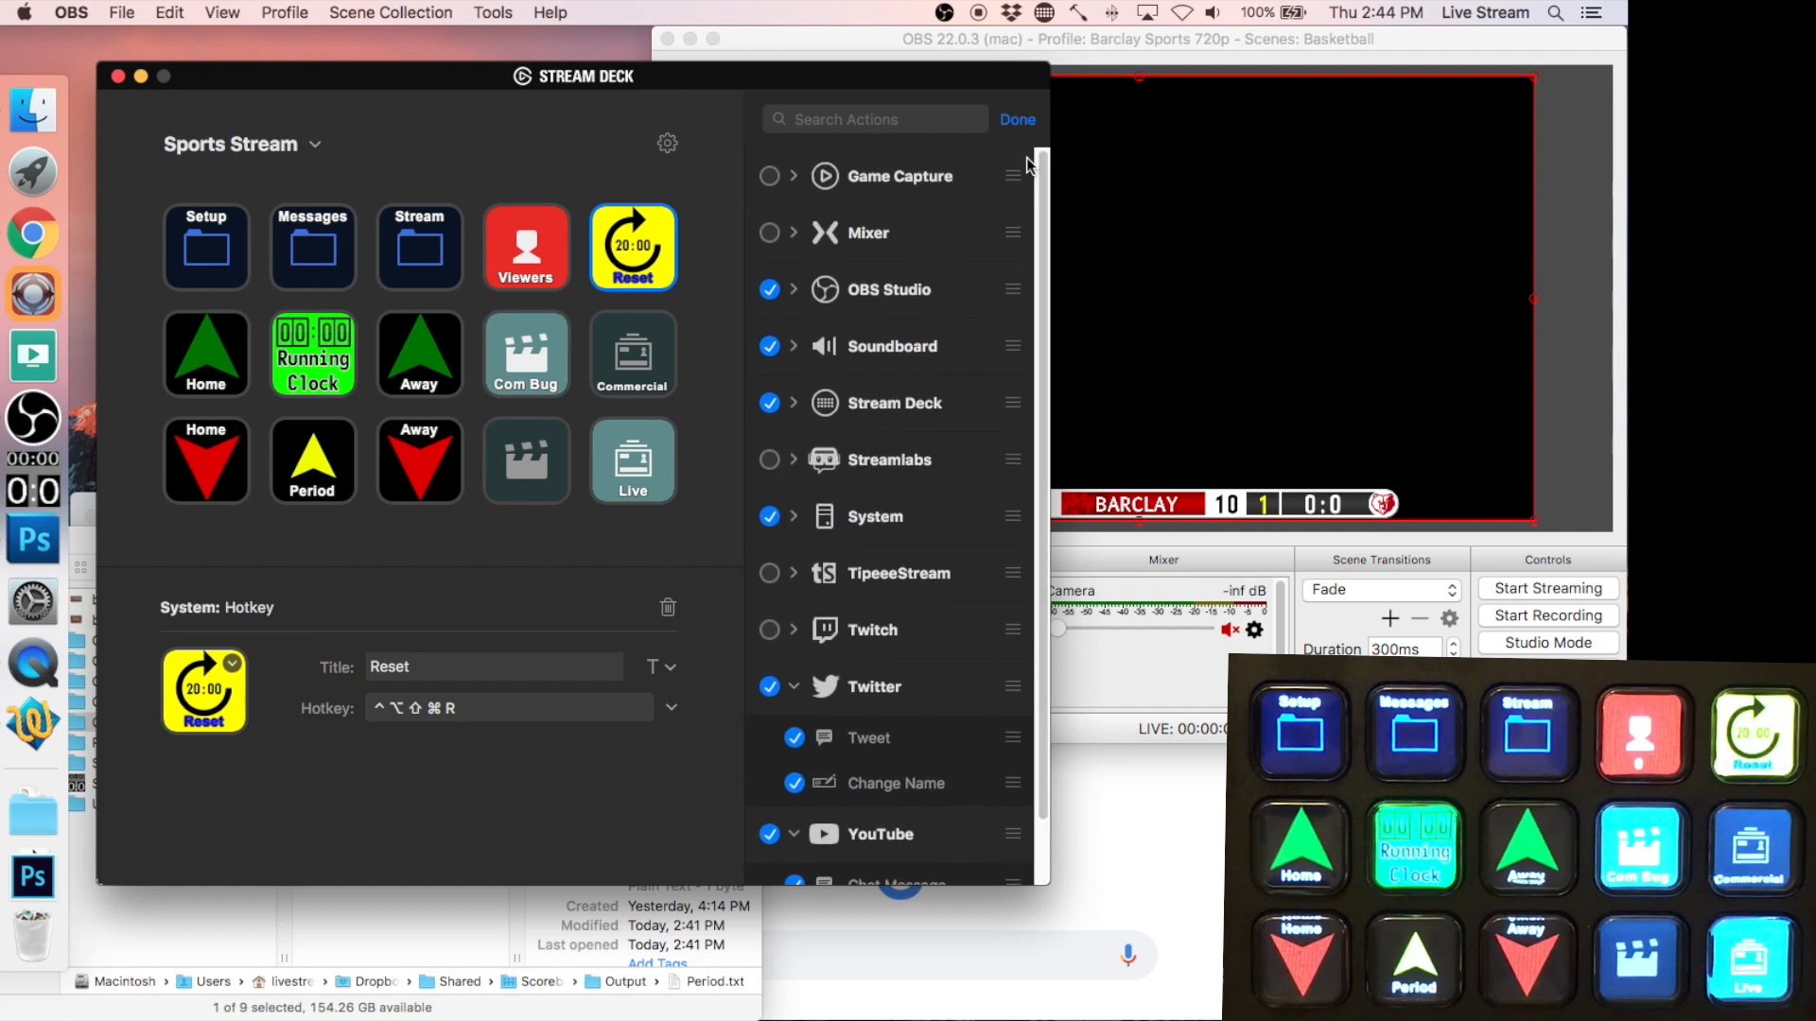
click(1016, 122)
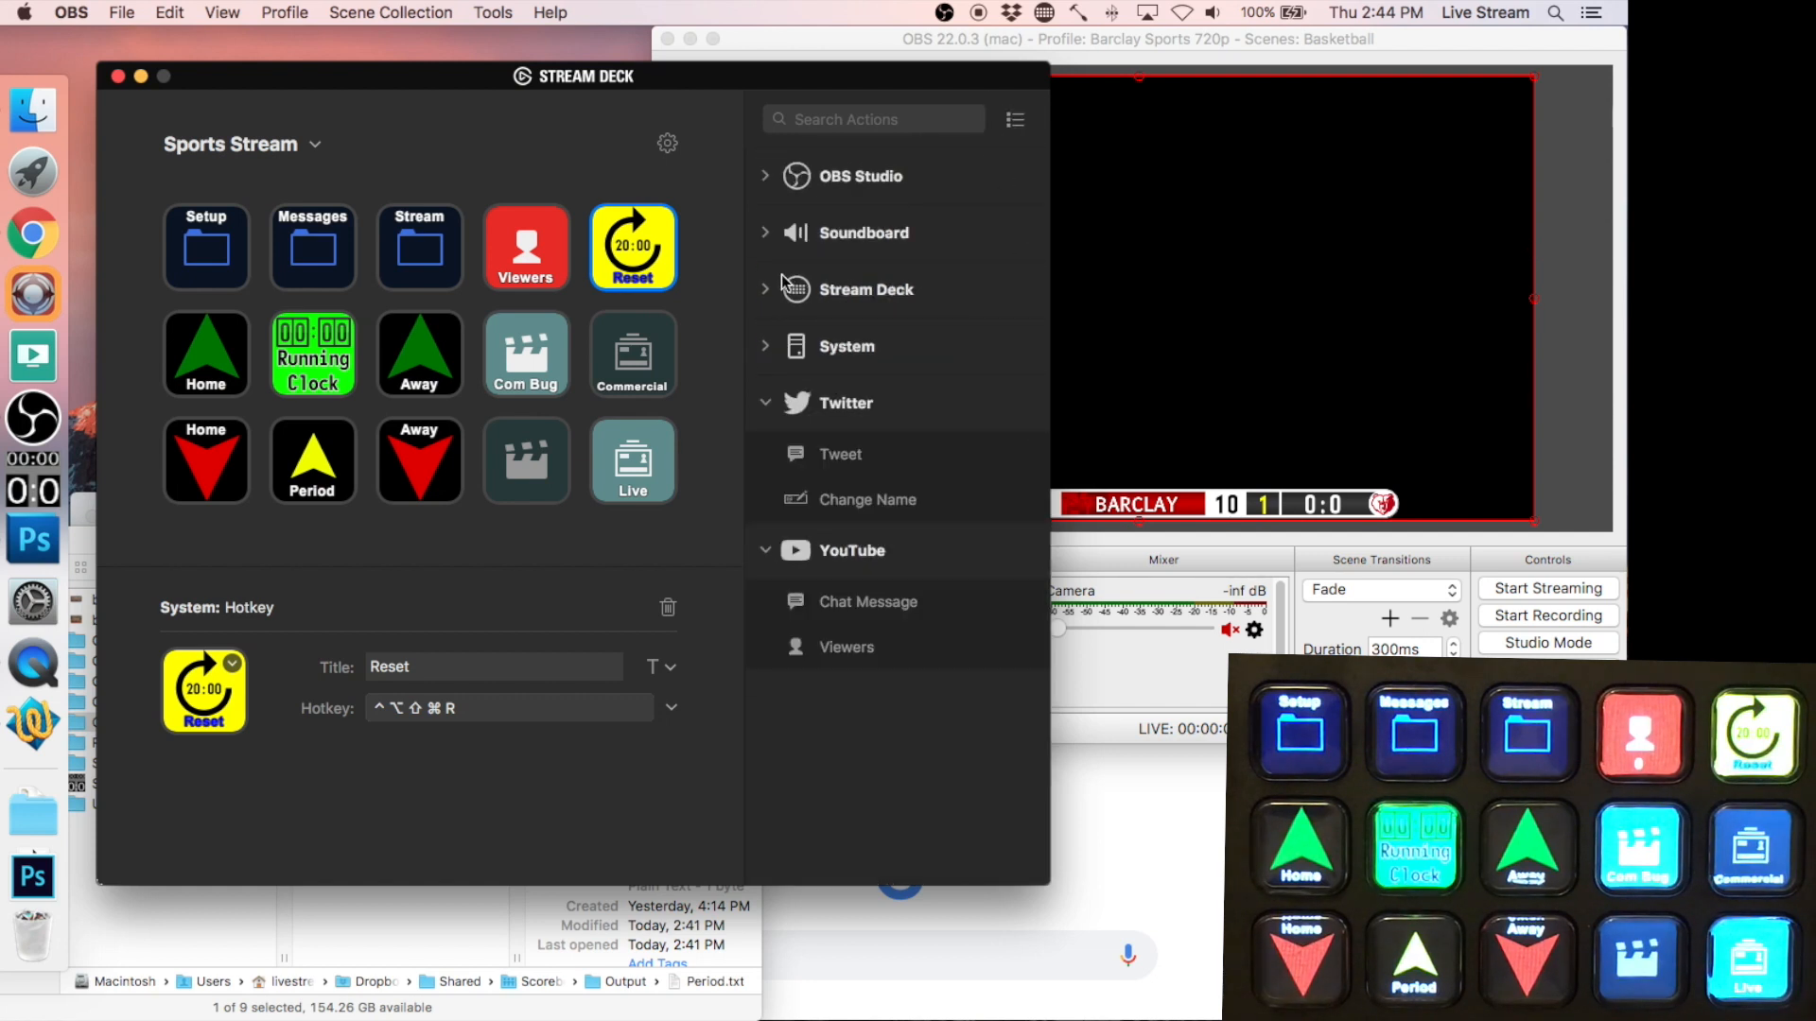
- View the actions inside the Soundboard and OBS Studio groups, collapse both groups, and bring the OBS window to the front
click(766, 232)
click(766, 231)
click(766, 175)
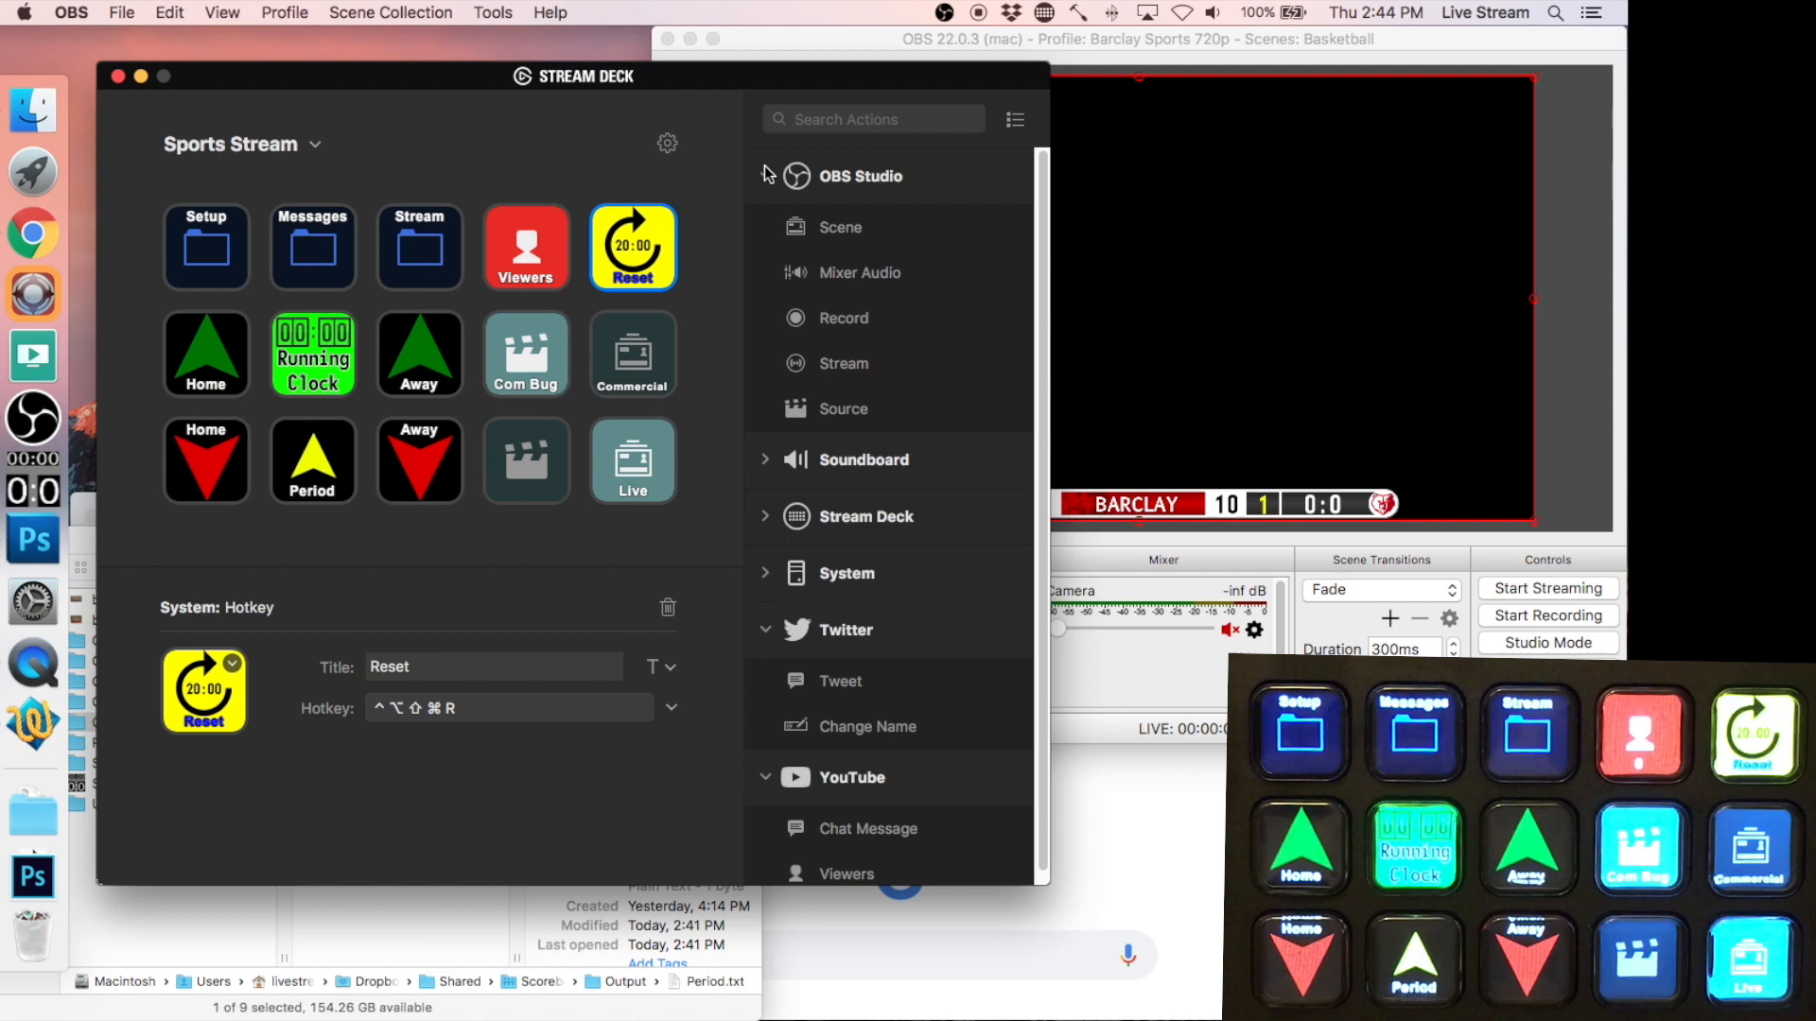
click(767, 175)
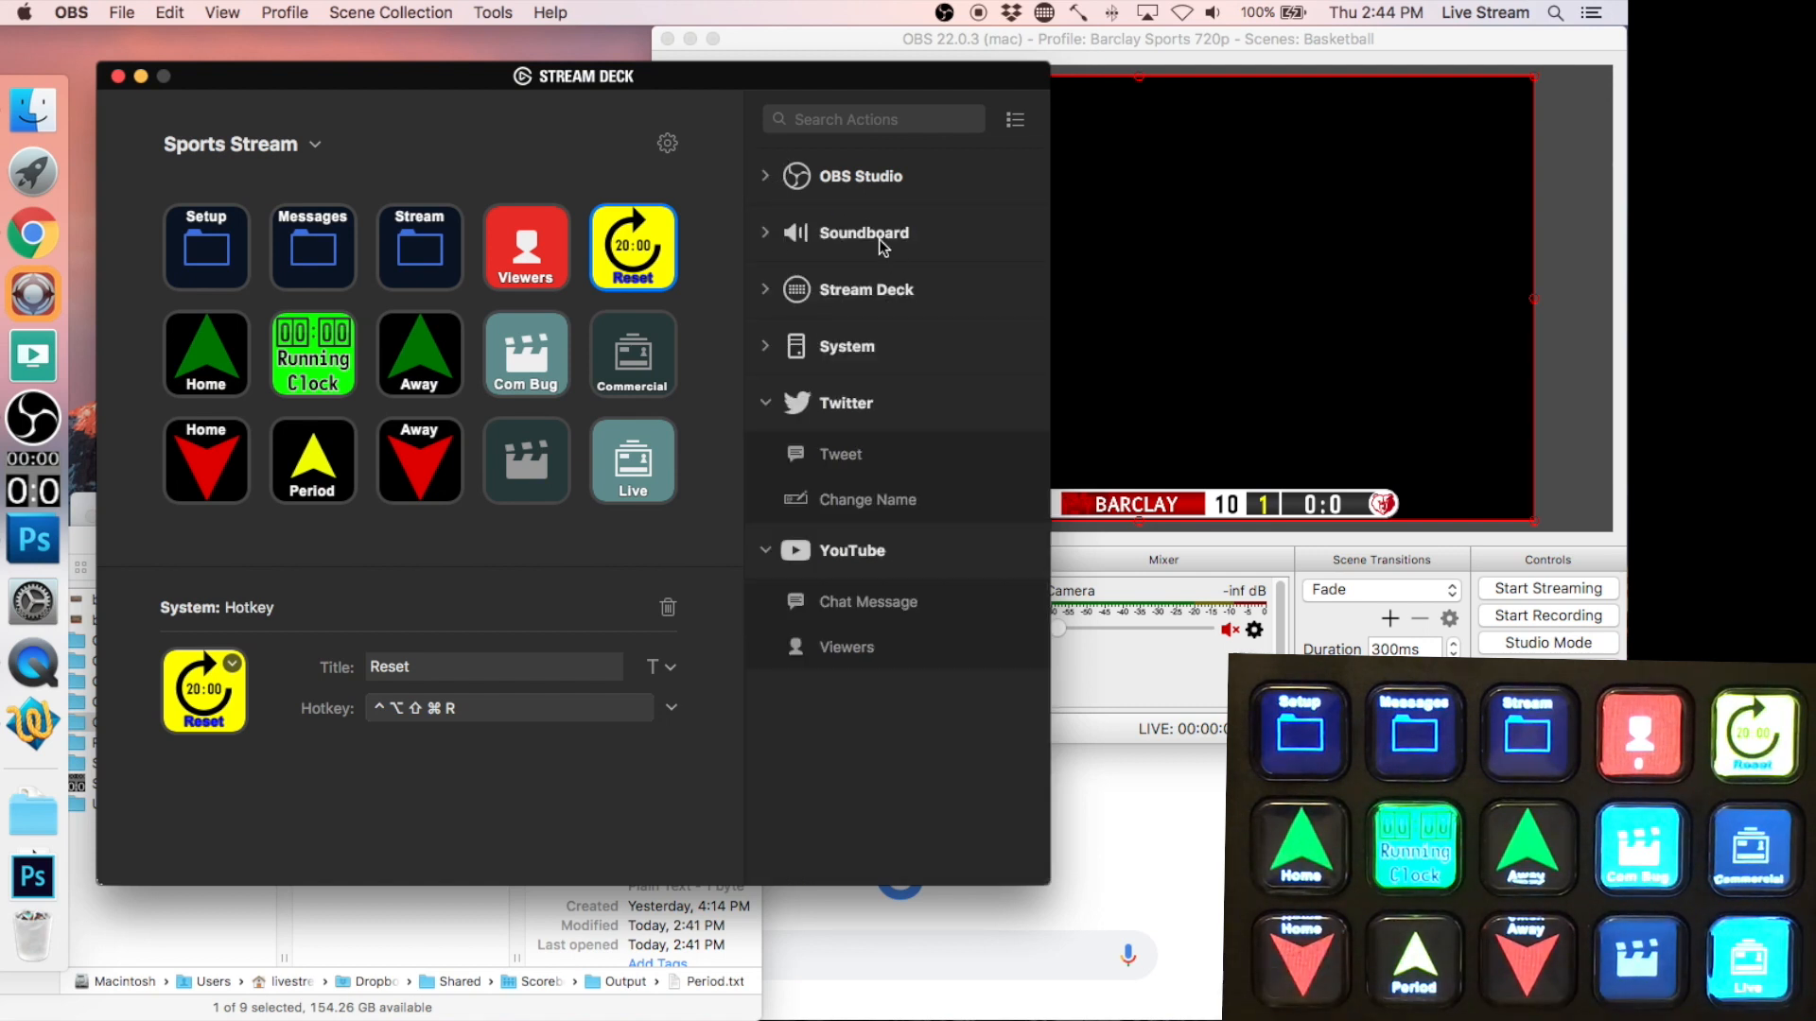
click(1213, 716)
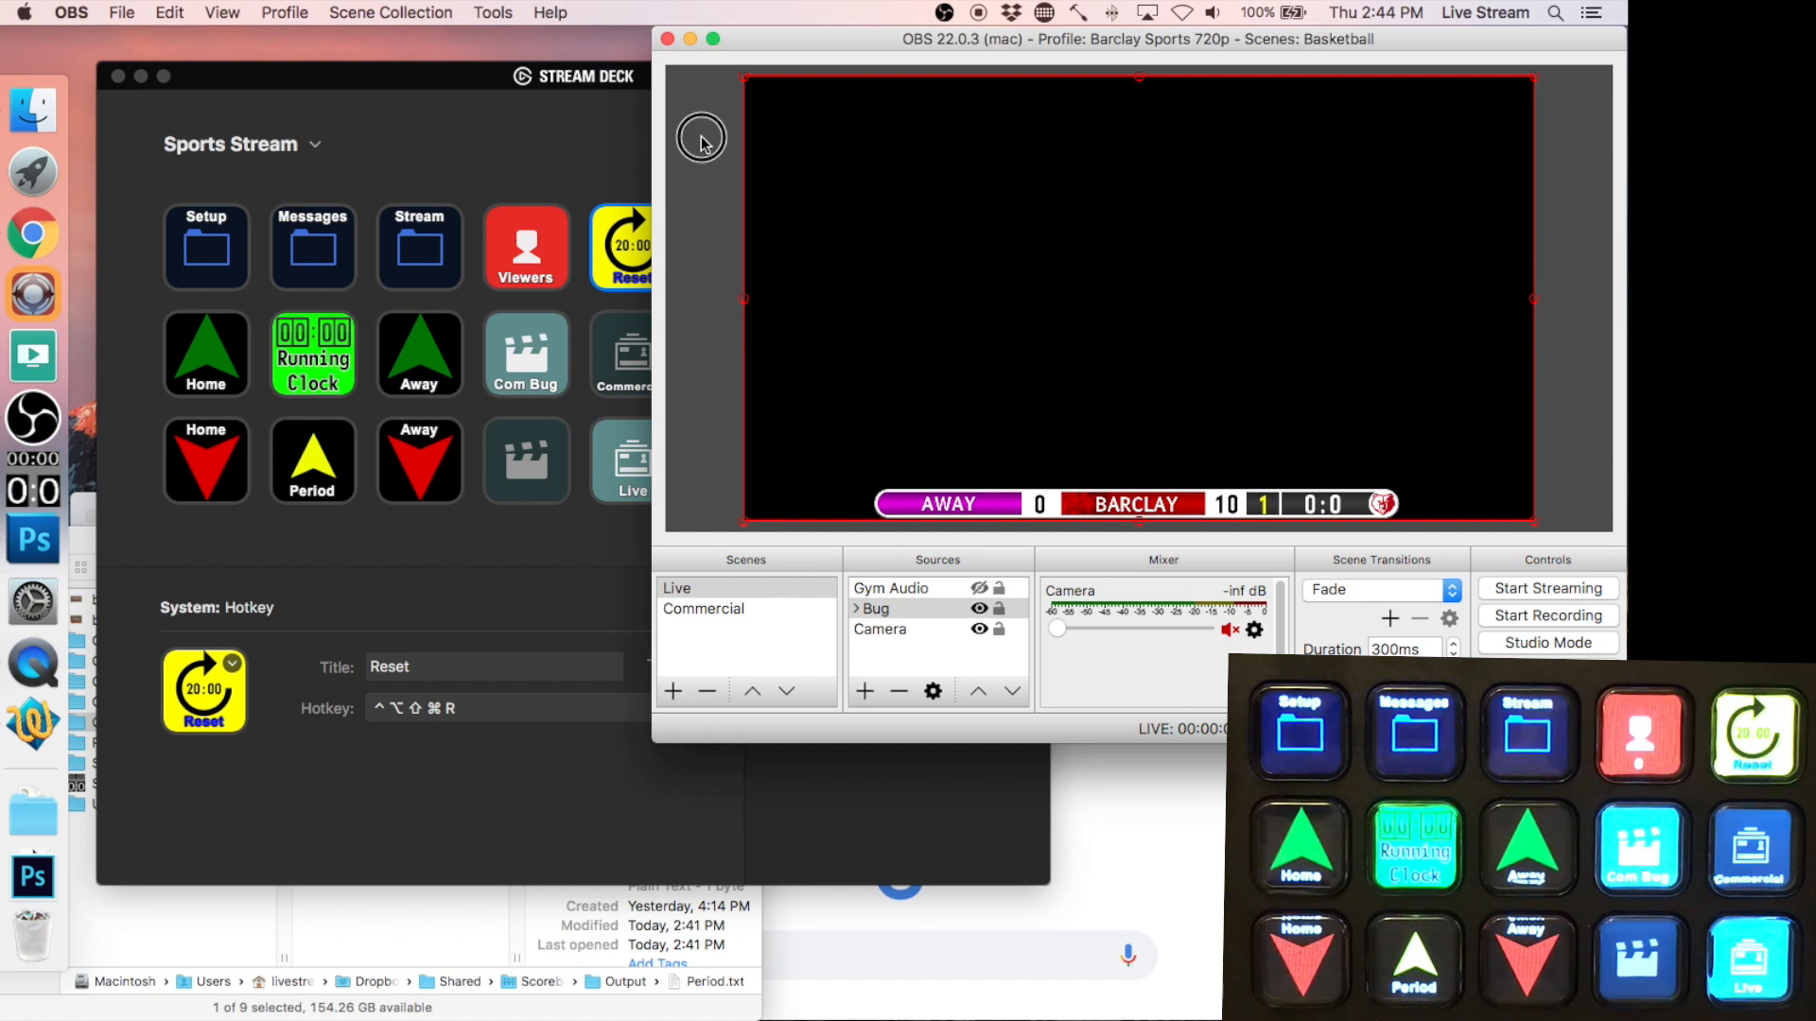